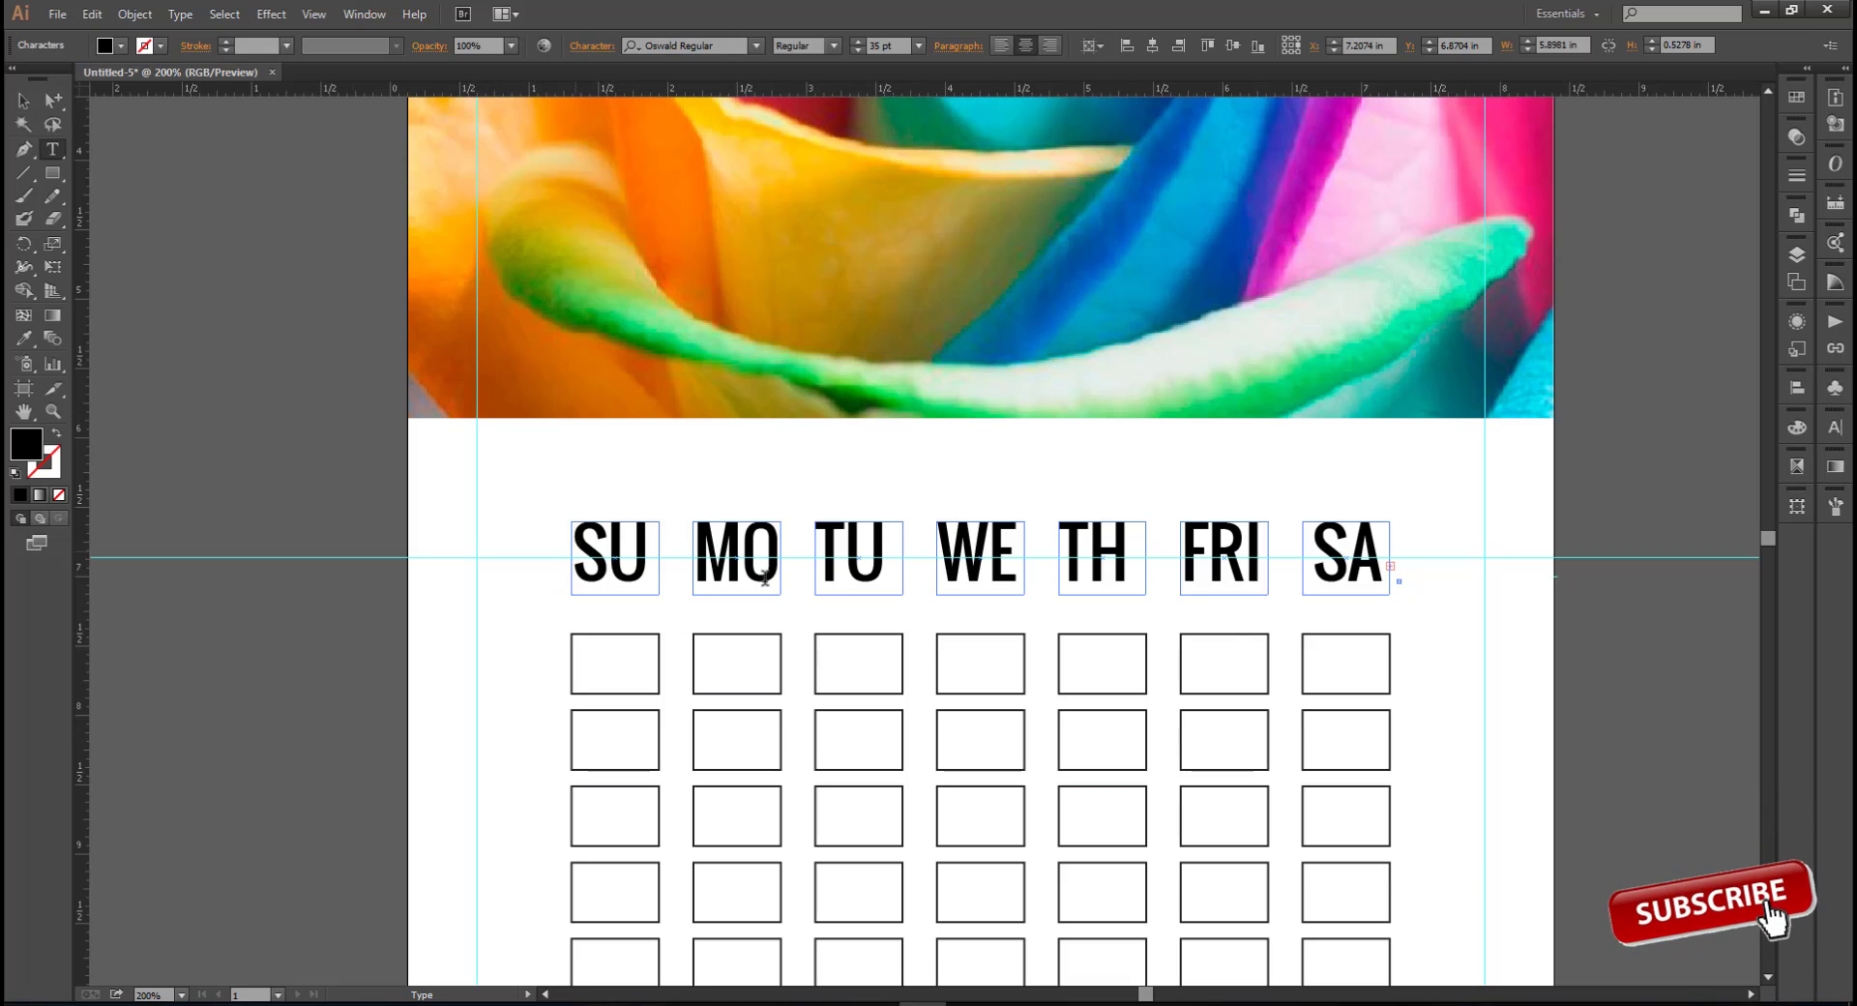
Reduce the text of all the weekday headings to 30 pt
left_click_drag(1335, 622, 1277, 468)
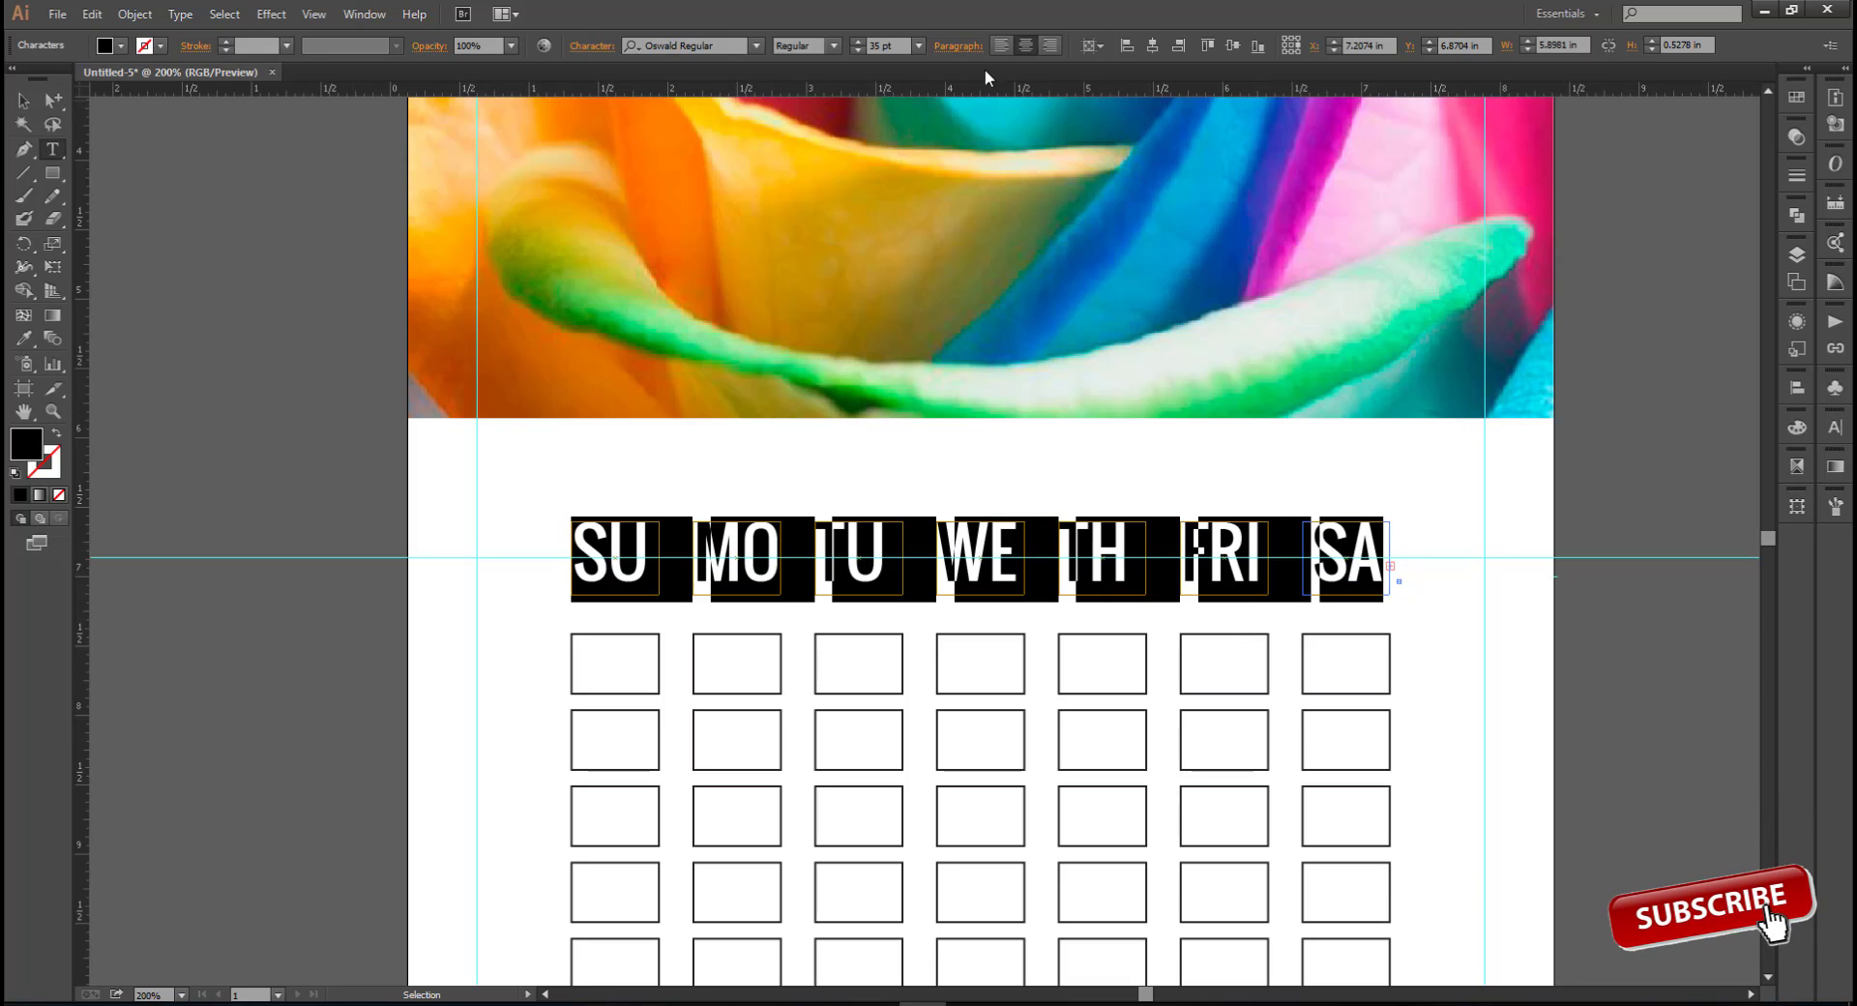
left_click(857, 51)
left_click(858, 50)
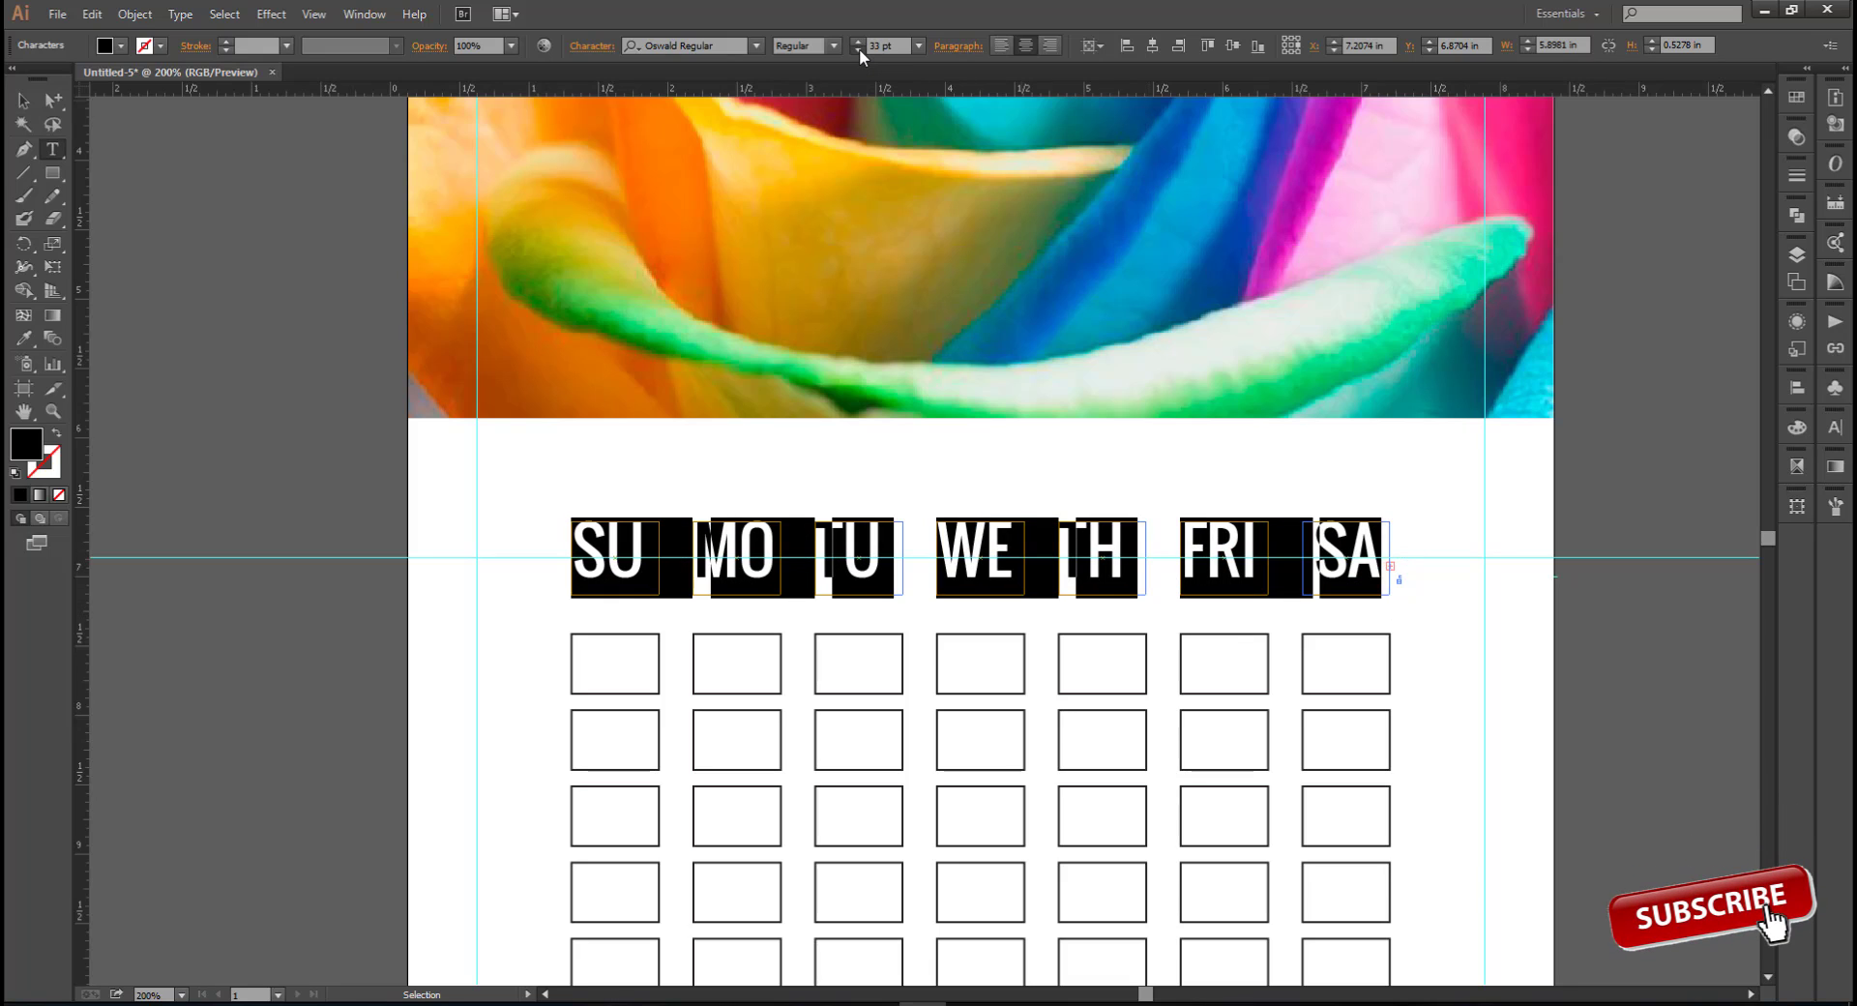
left_click(858, 50)
left_click(858, 50)
left_click(858, 50)
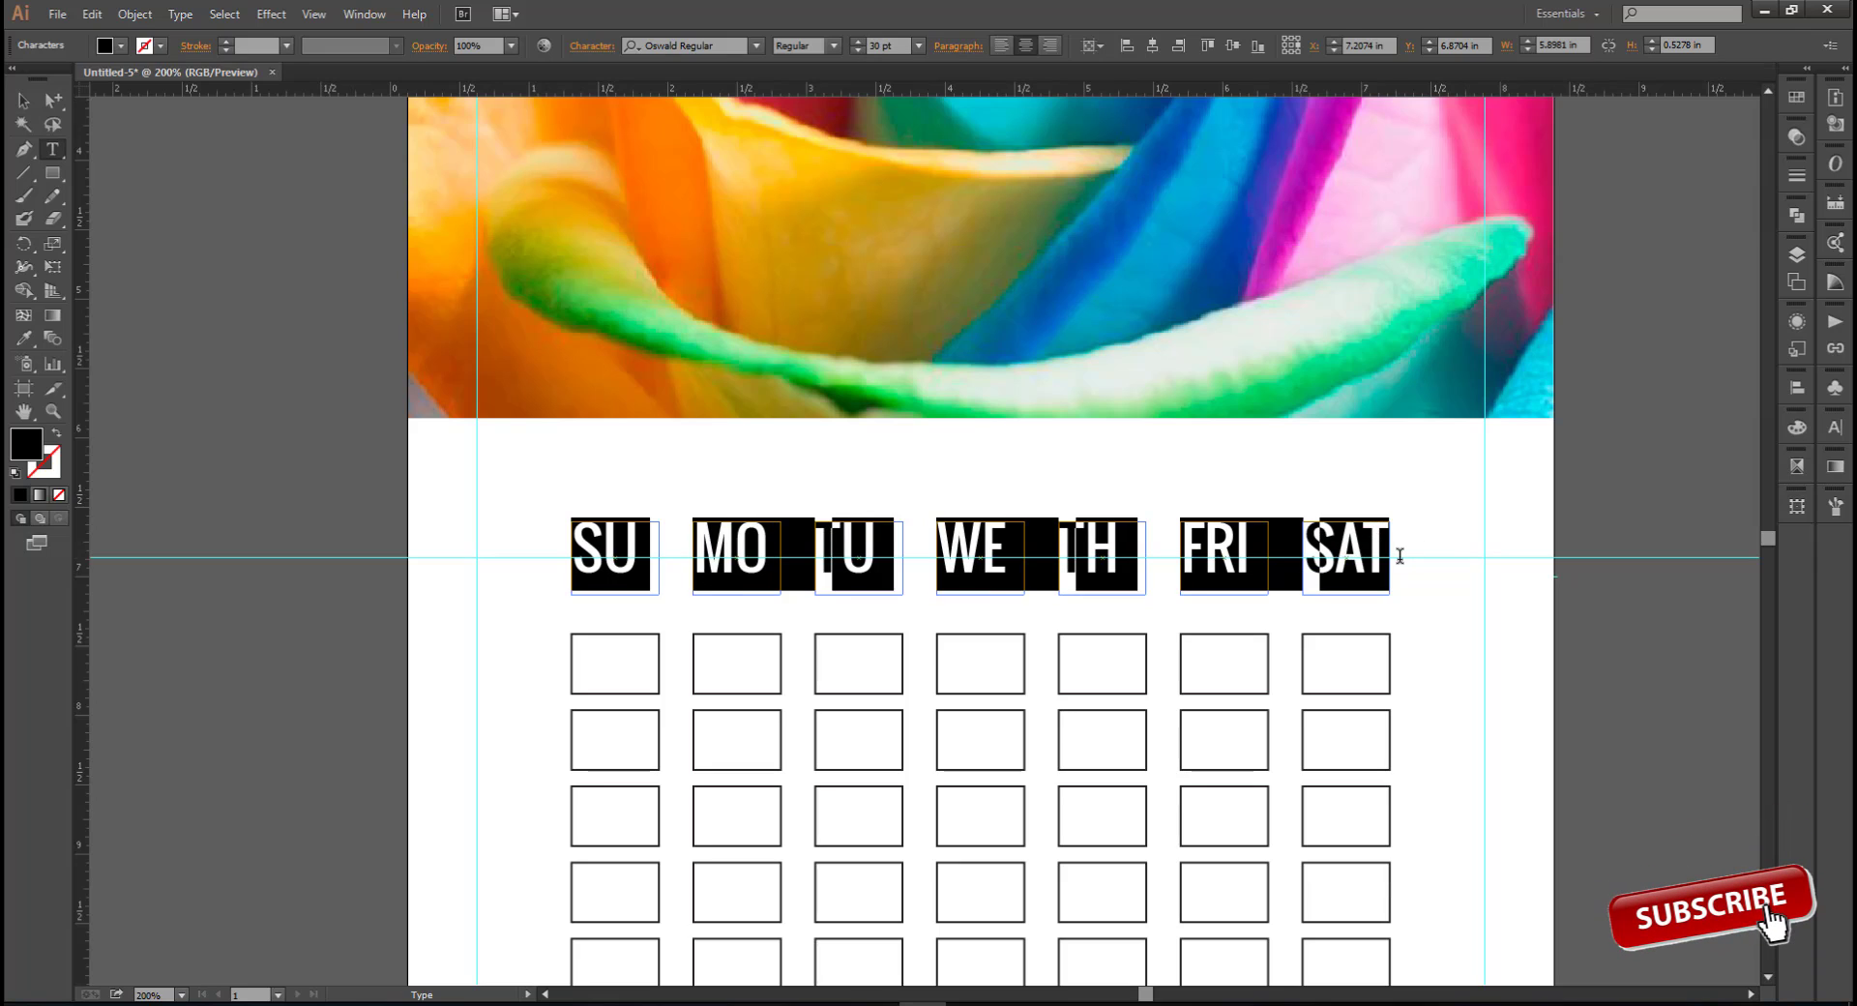
left_click(1372, 569)
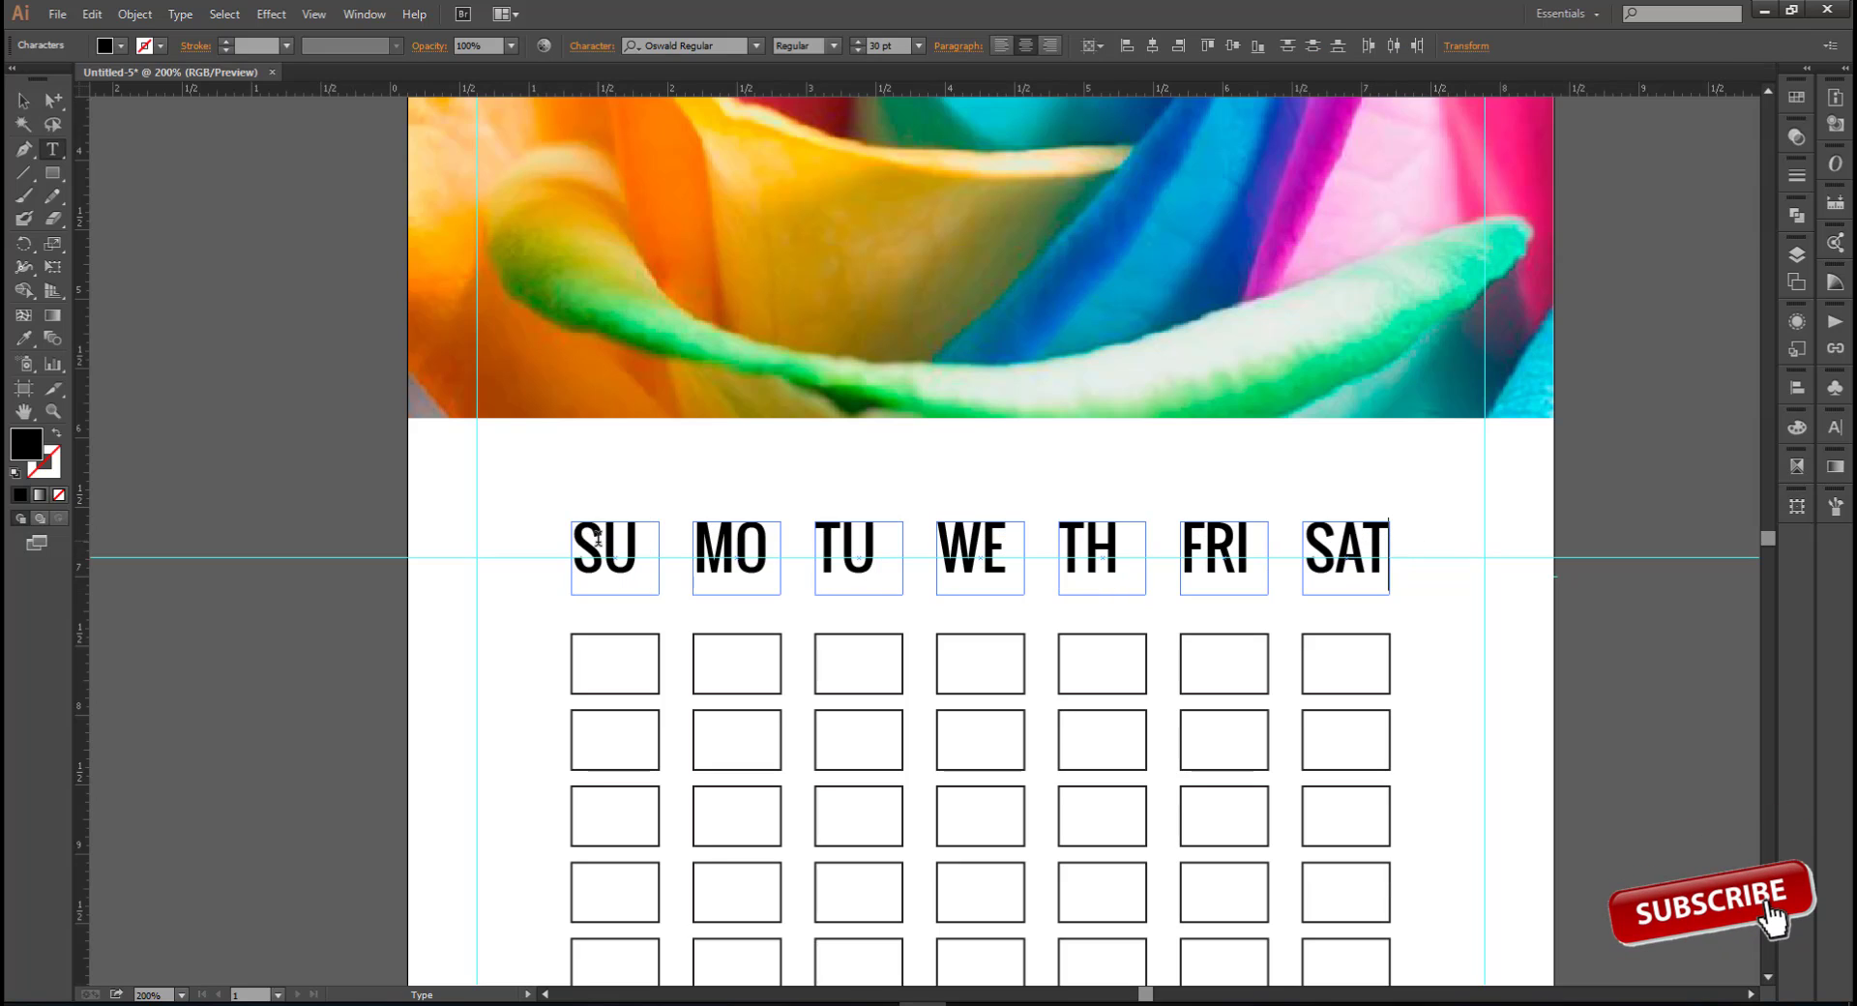
Insert leading space before each weekday label from SU to FRI to move it toward the middle of its box
left_click(697, 557)
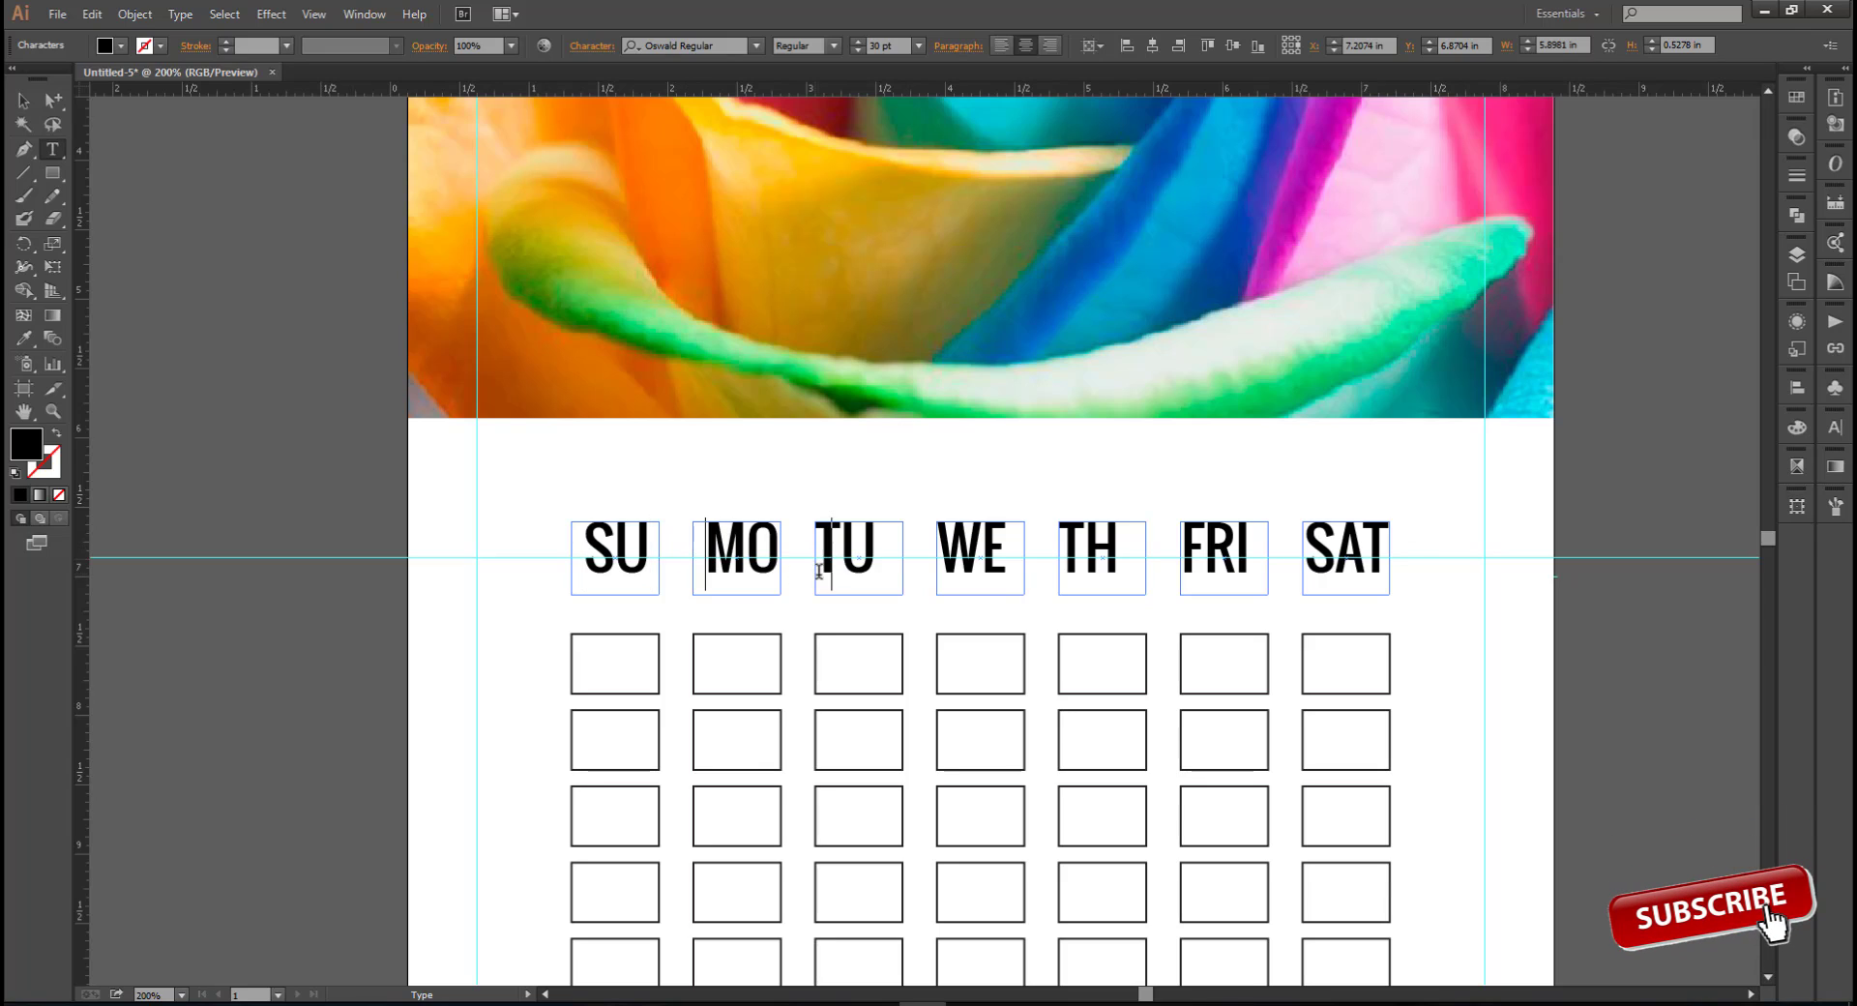
left_click(941, 561)
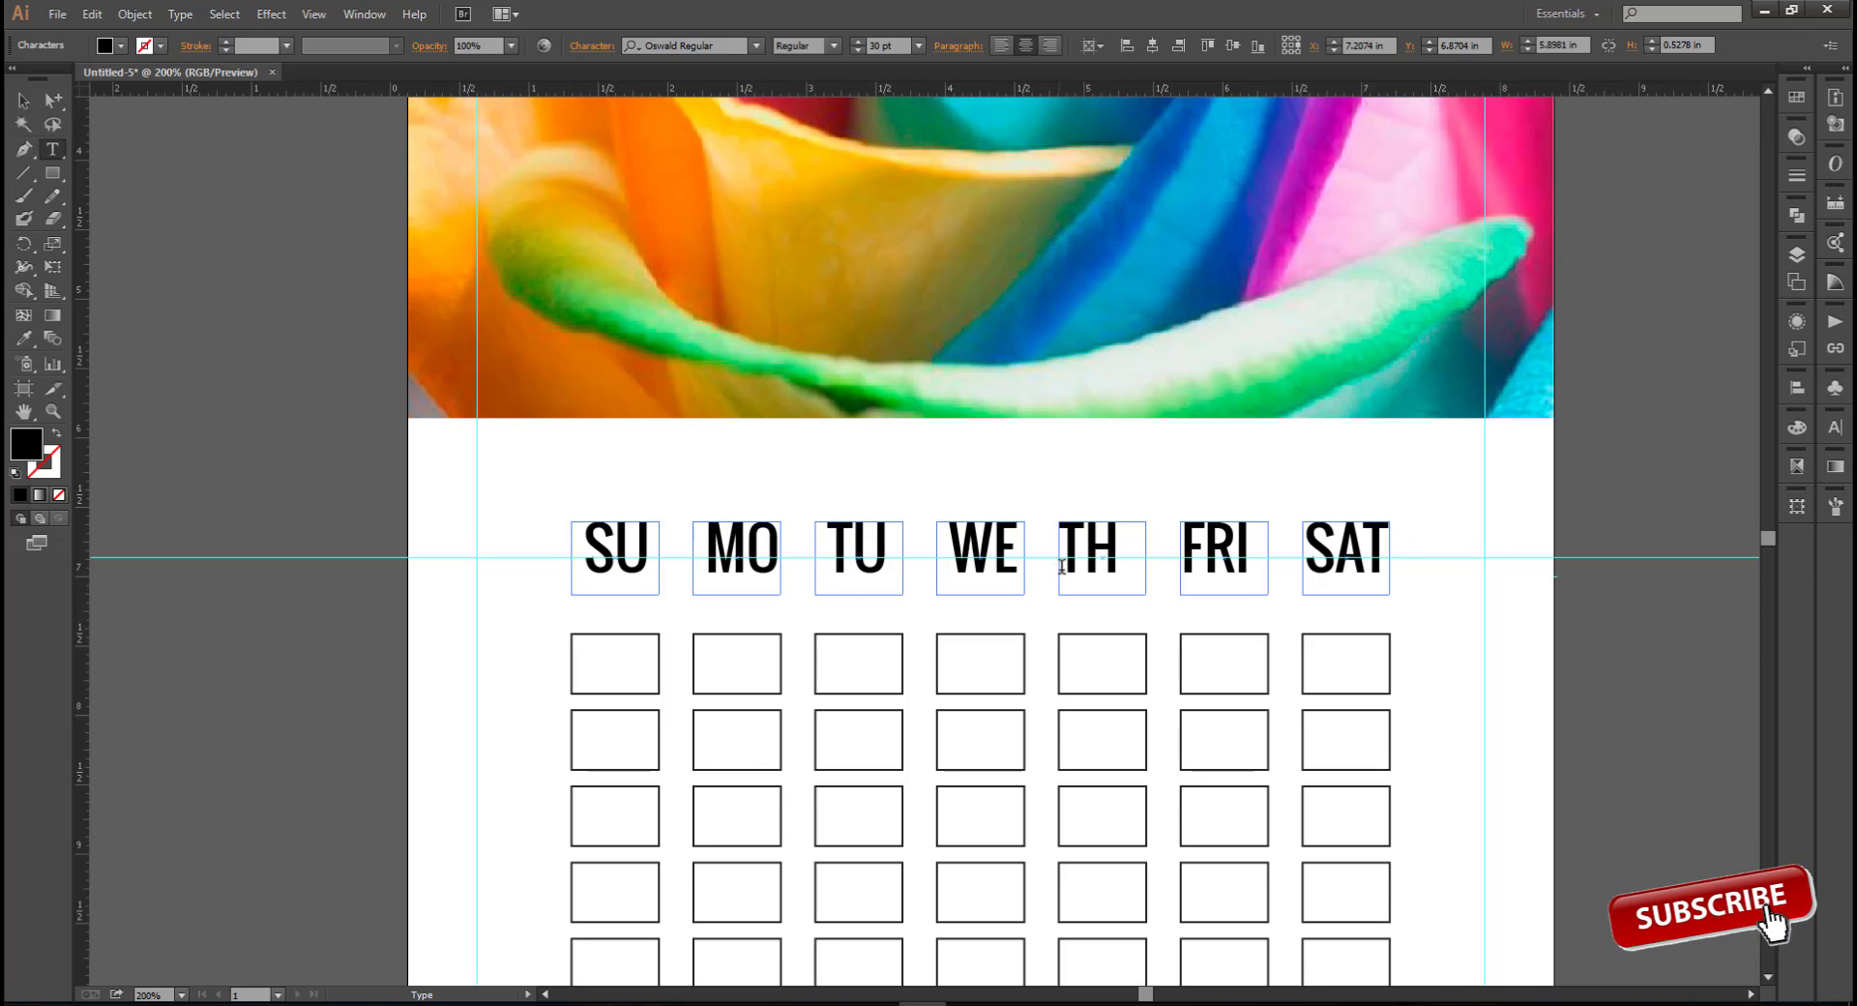
left_click(1185, 556)
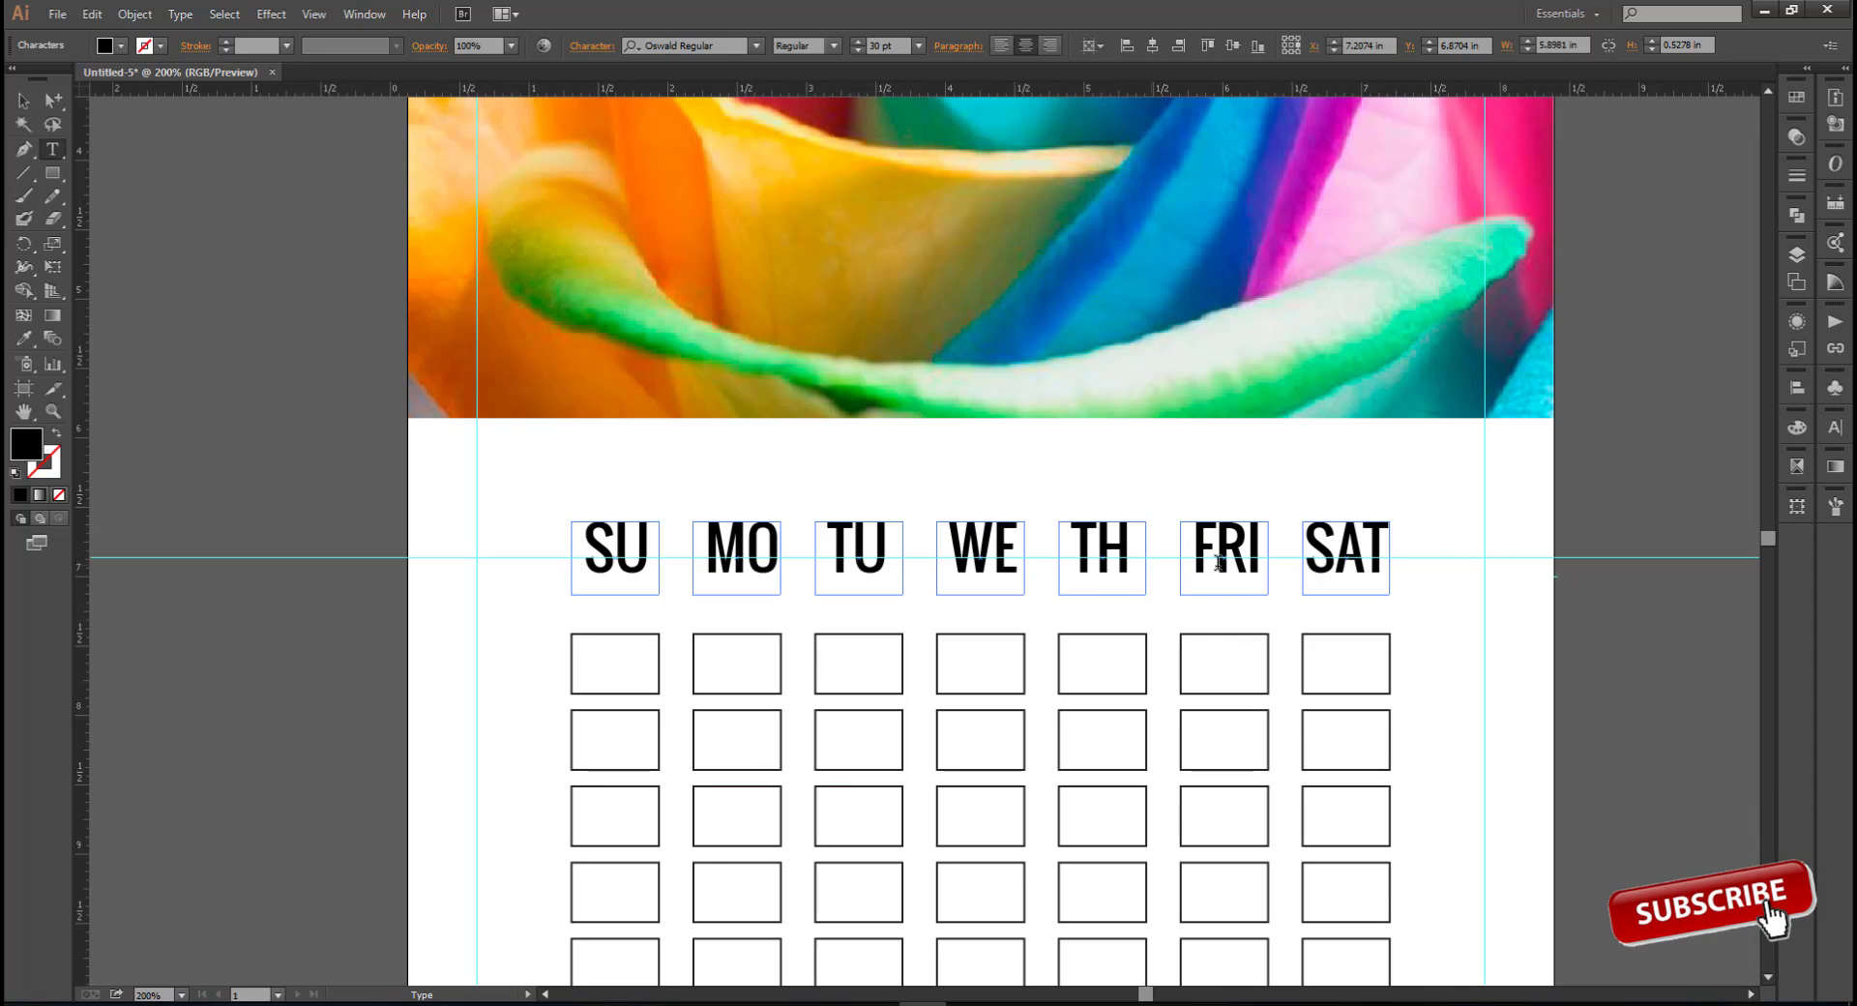
left_click(26, 102)
Examine how the weekday headings line up with the columns of date boxes on the calendar page
scroll(274, 455, "down", 2)
left_click(1141, 693)
key("space")
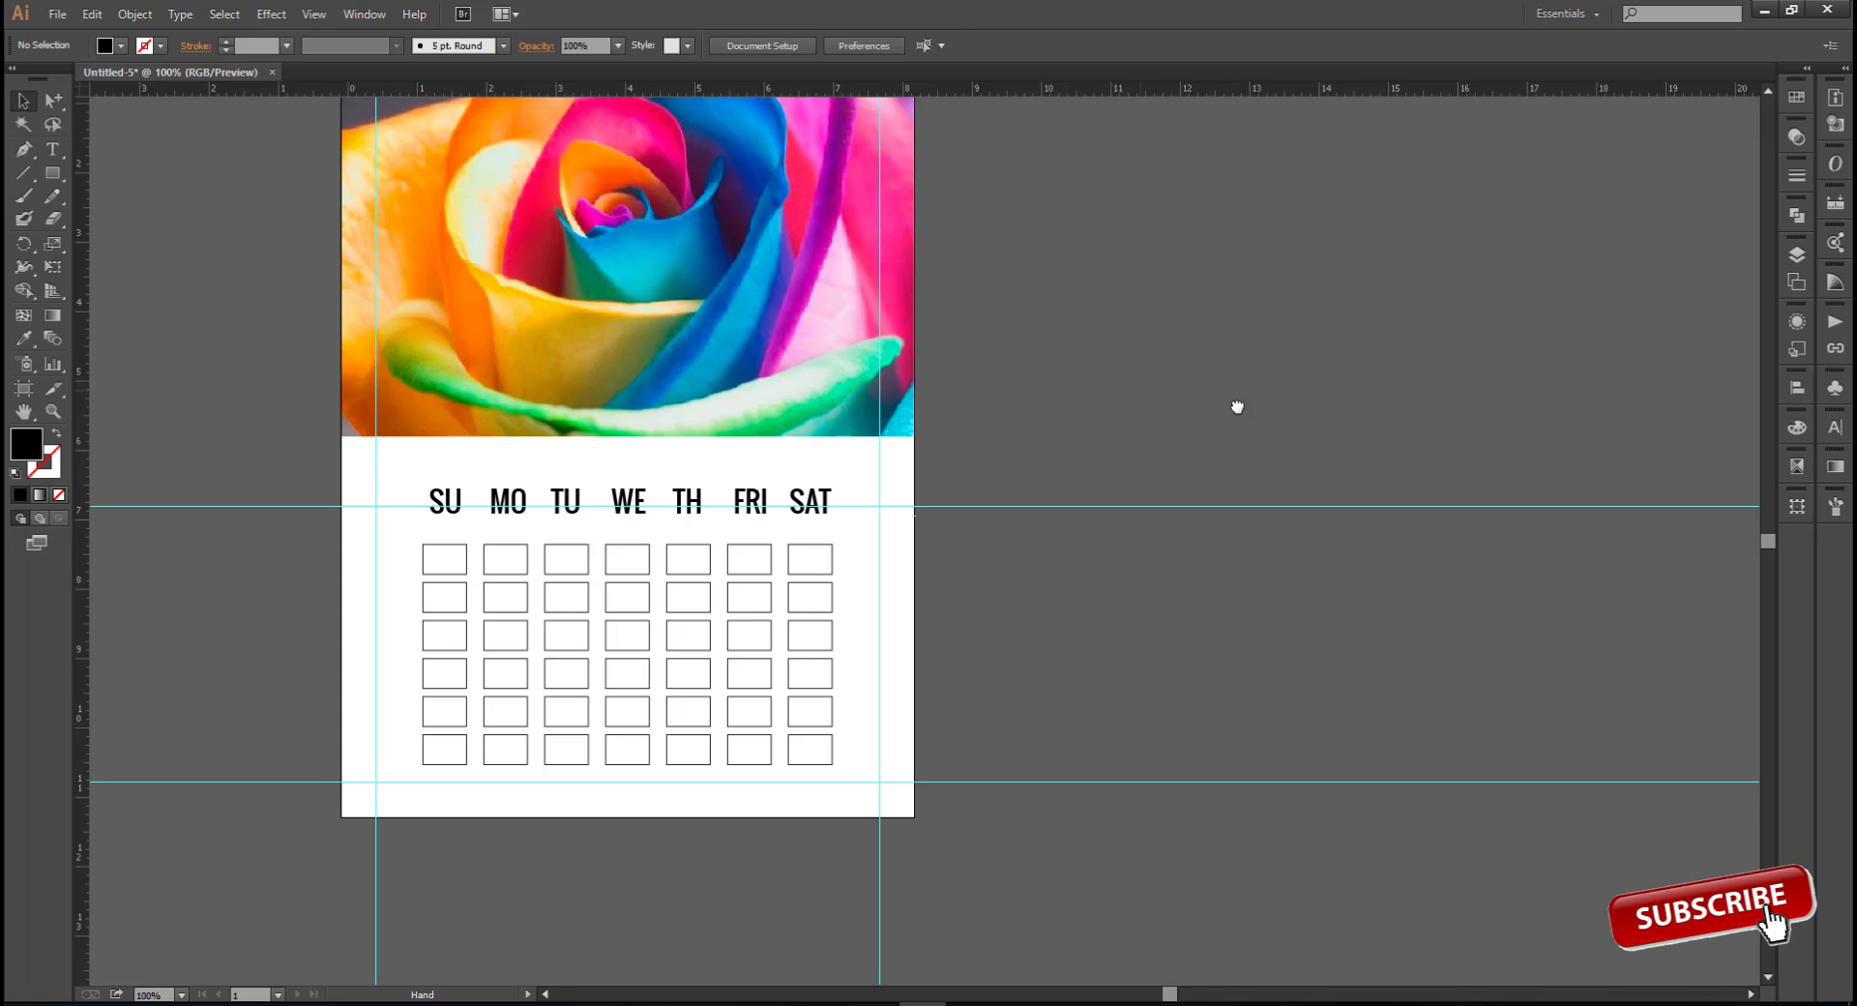
left_click_drag(1237, 406, 1413, 700)
left_click_drag(1335, 621, 1418, 700)
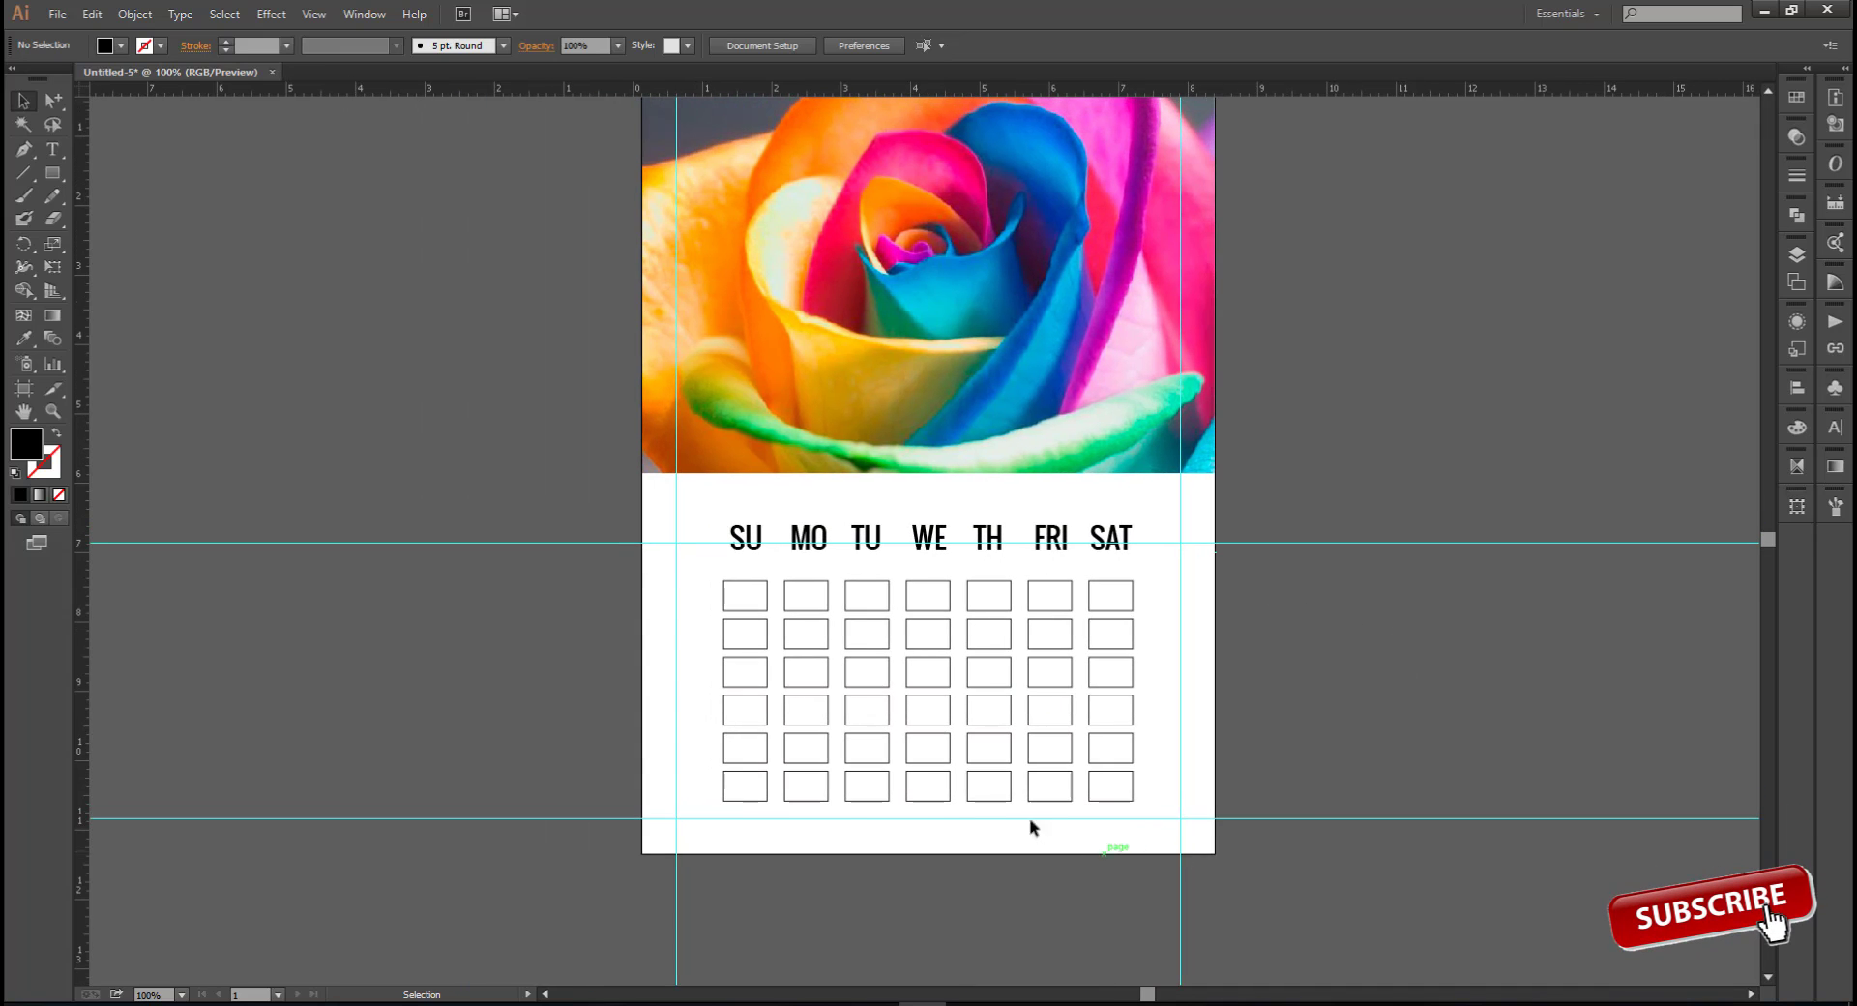
scroll(1030, 820, "up", 1)
scroll(1027, 818, "down", 3)
scroll(1022, 813, "up", 5)
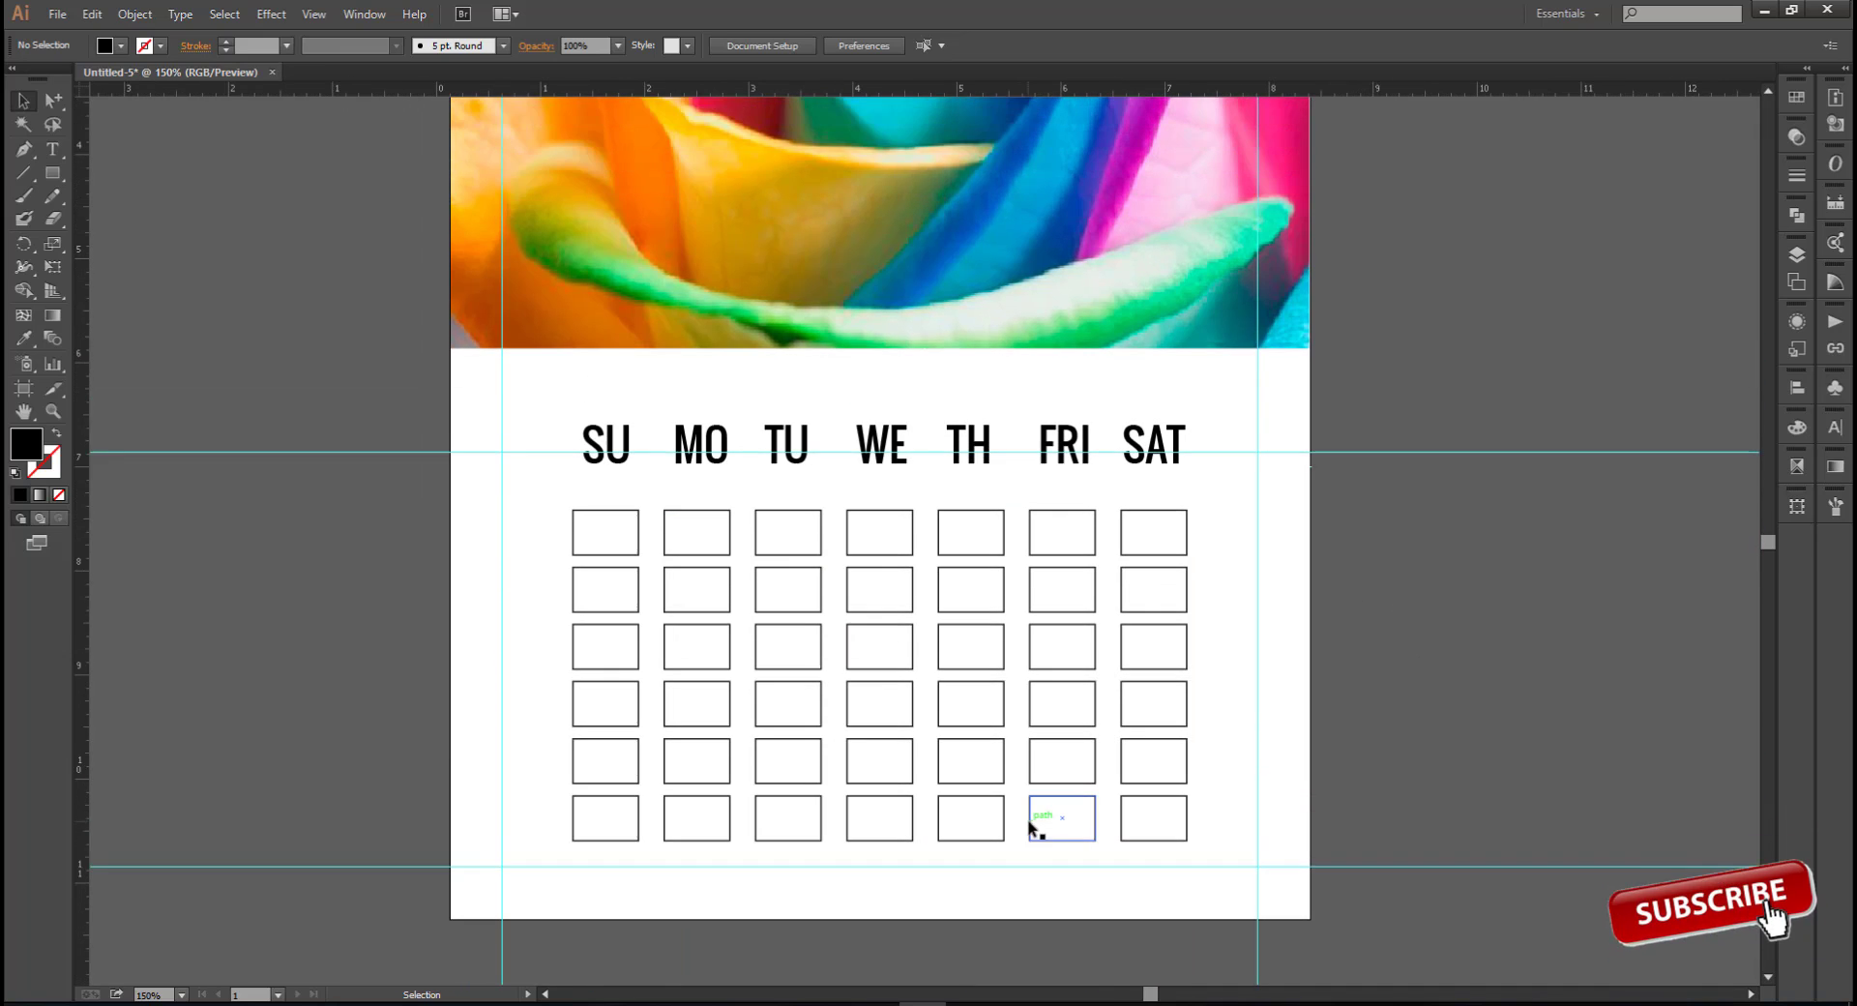
scroll(1193, 478, "up", 1)
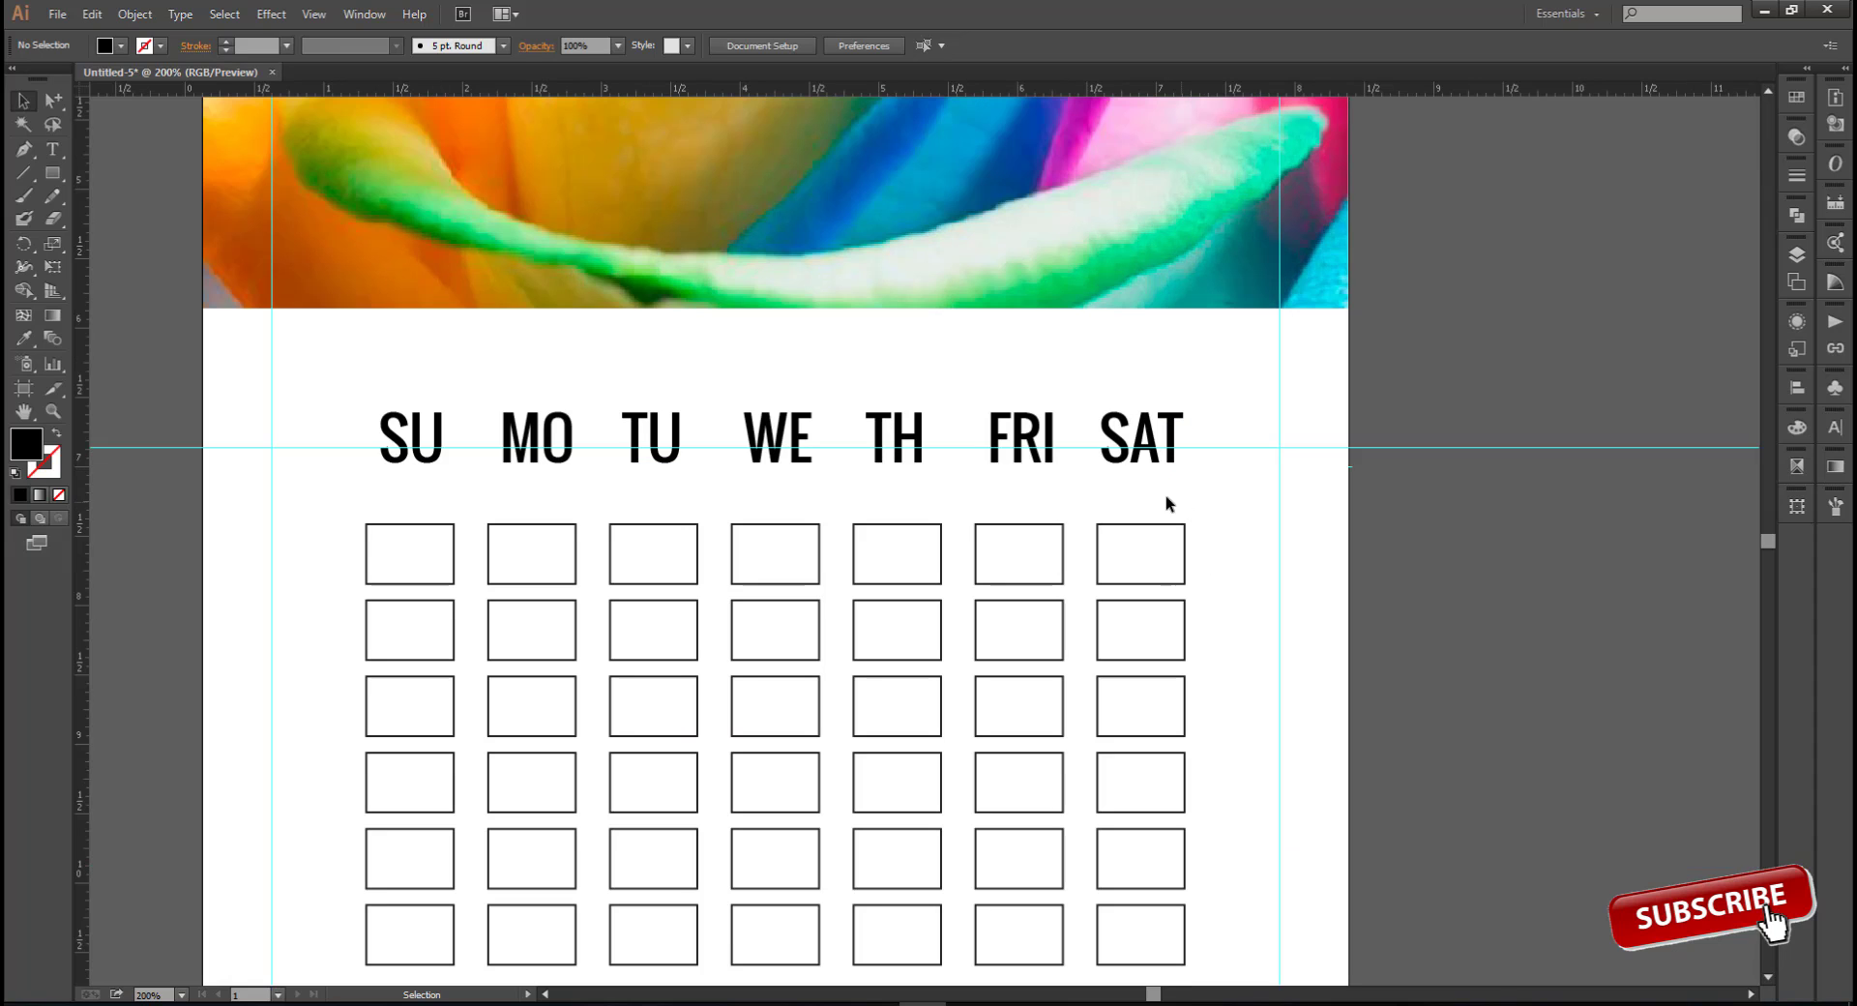
Colour the FRI and SAT headings red and deselect the text
left_click(52, 149)
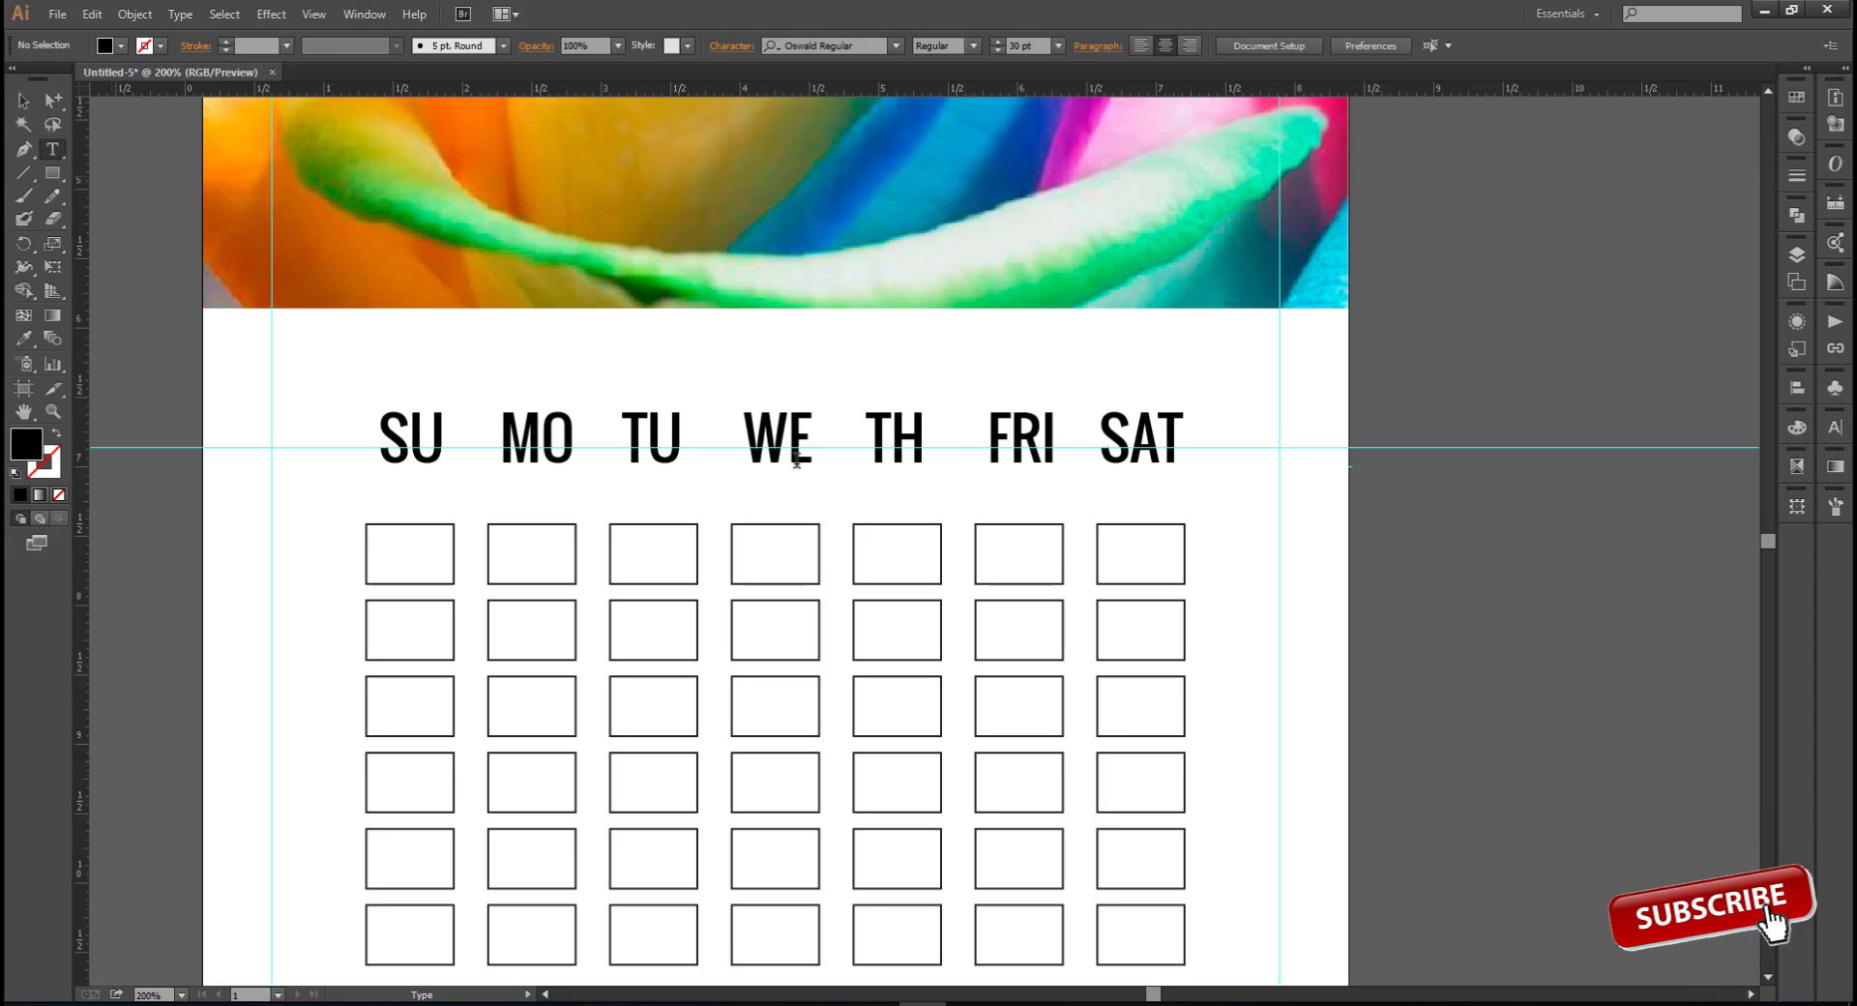
left_click(1119, 453)
key("ctrl+a")
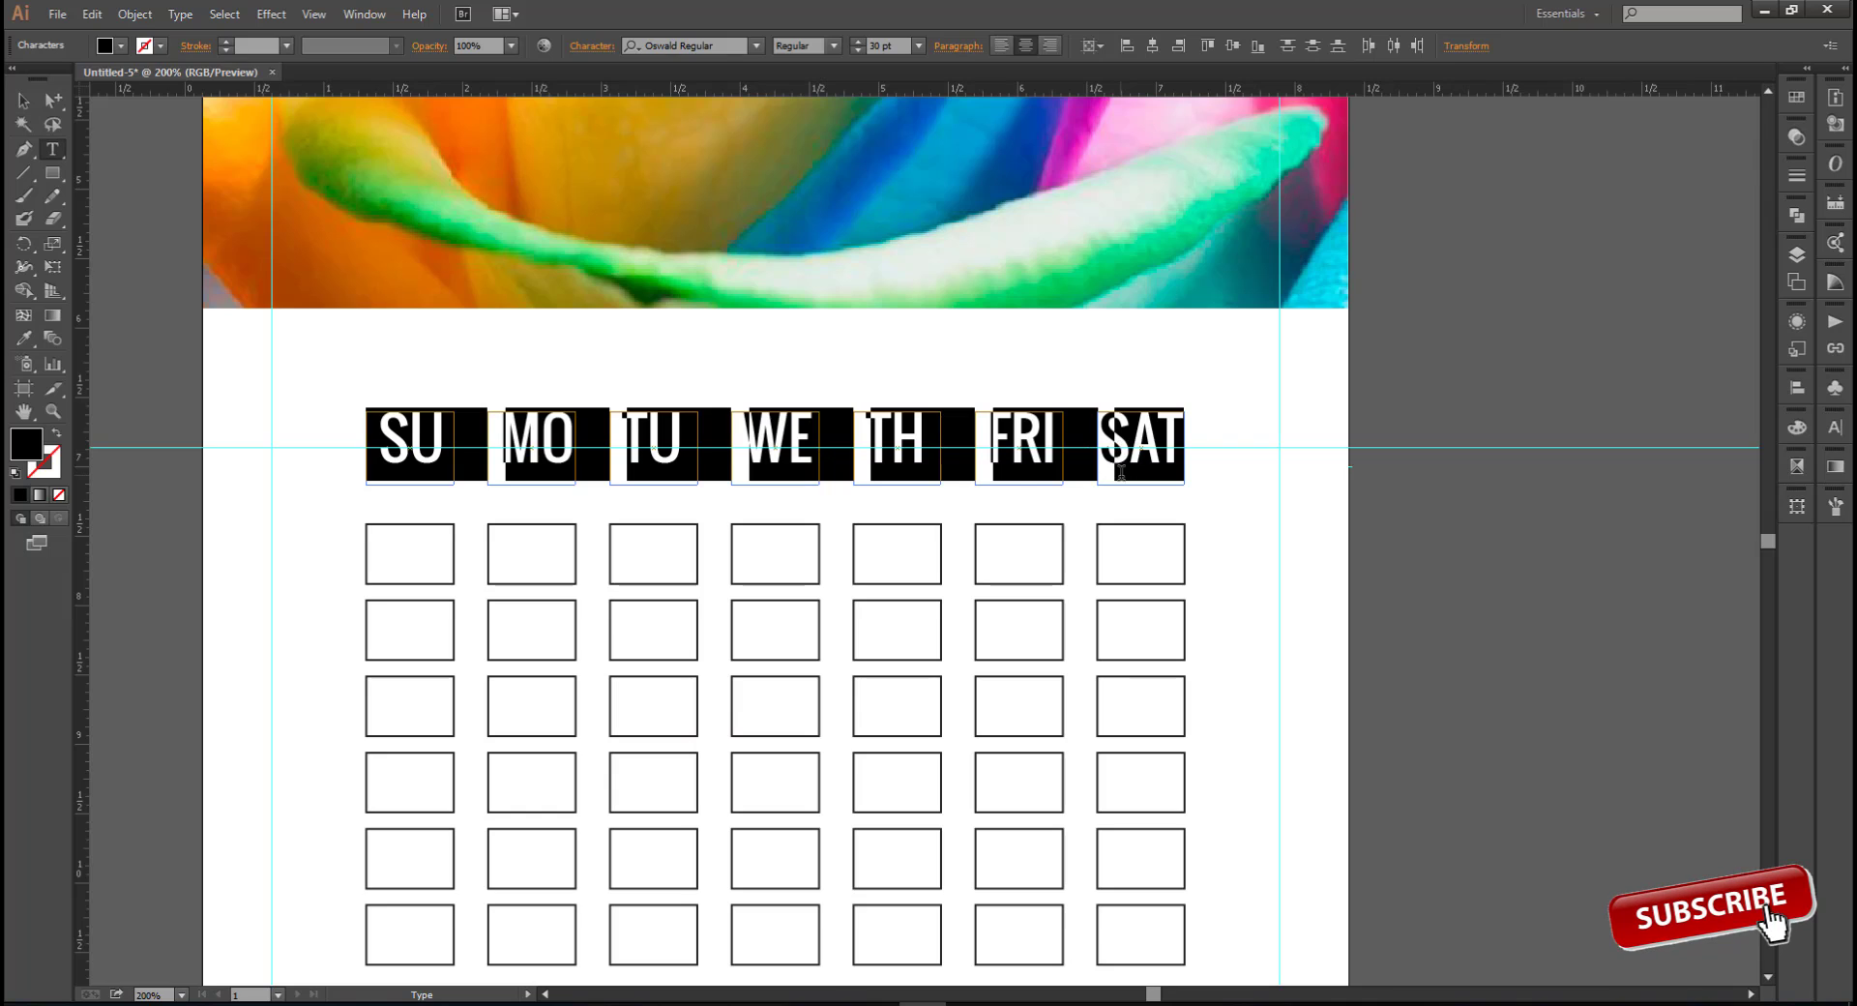
left_click(1015, 438)
left_click_drag(978, 440, 1231, 455)
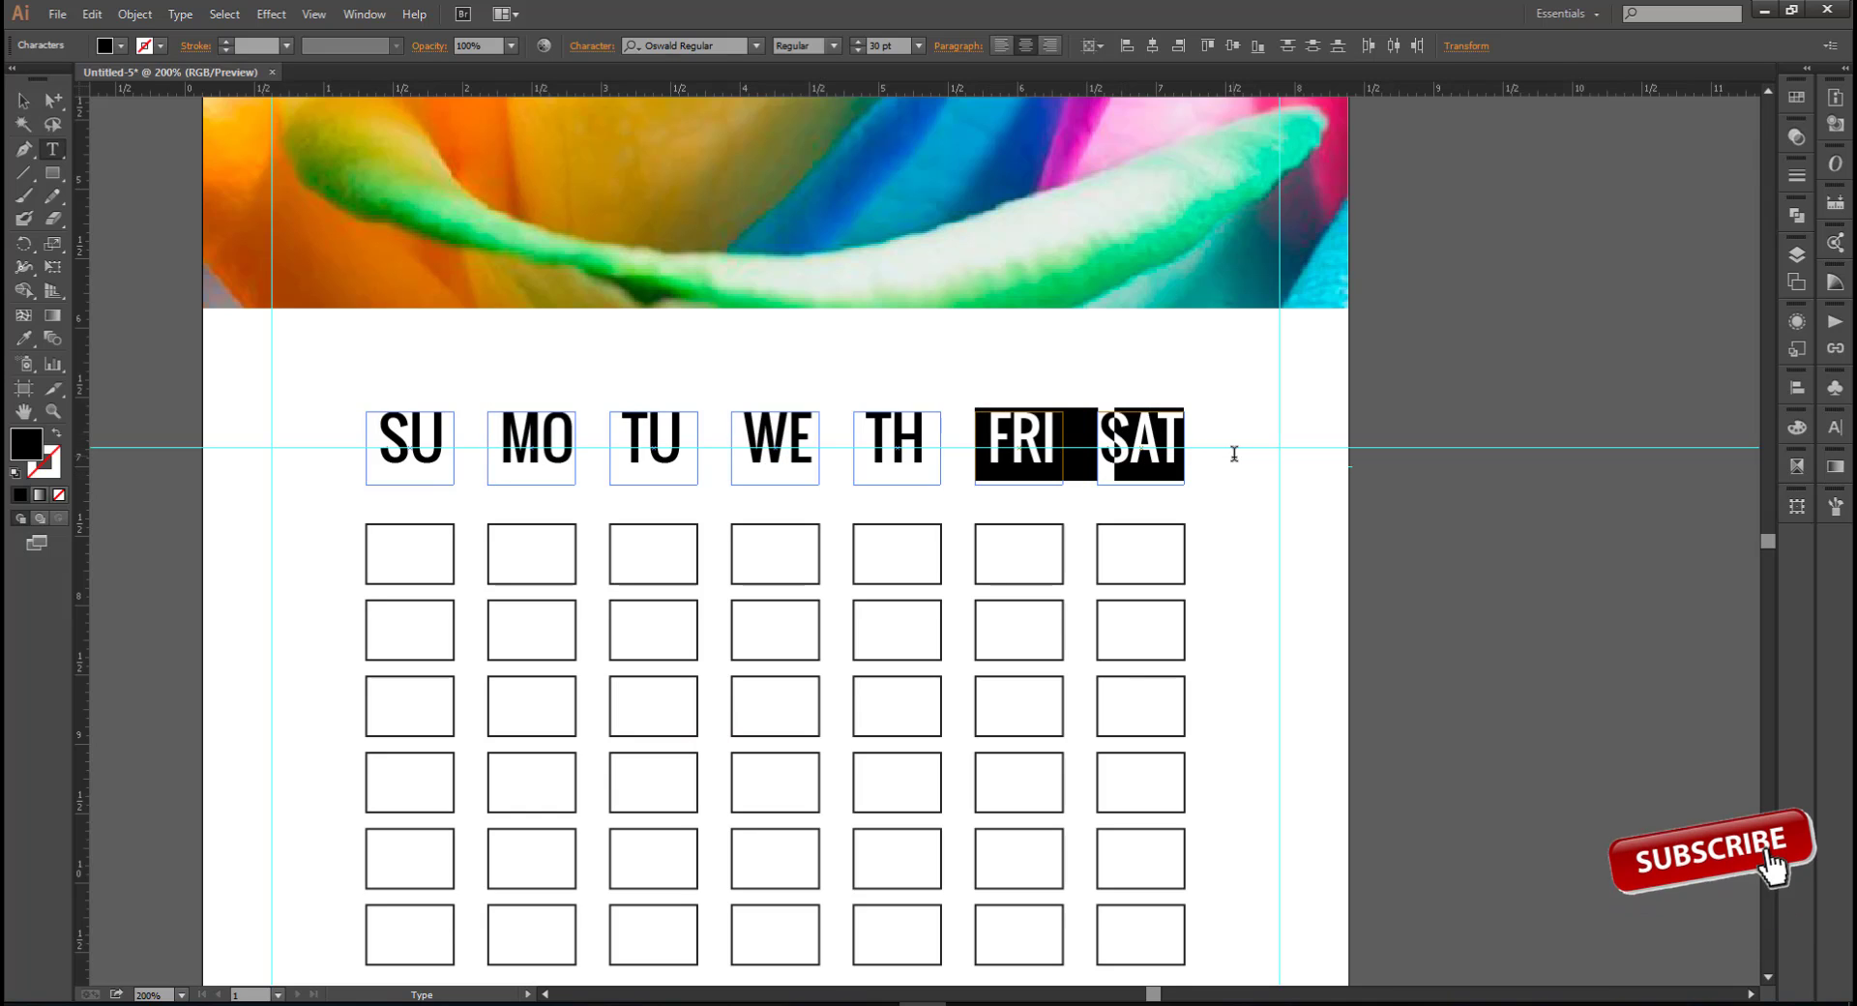
left_click(121, 45)
left_click(1068, 447)
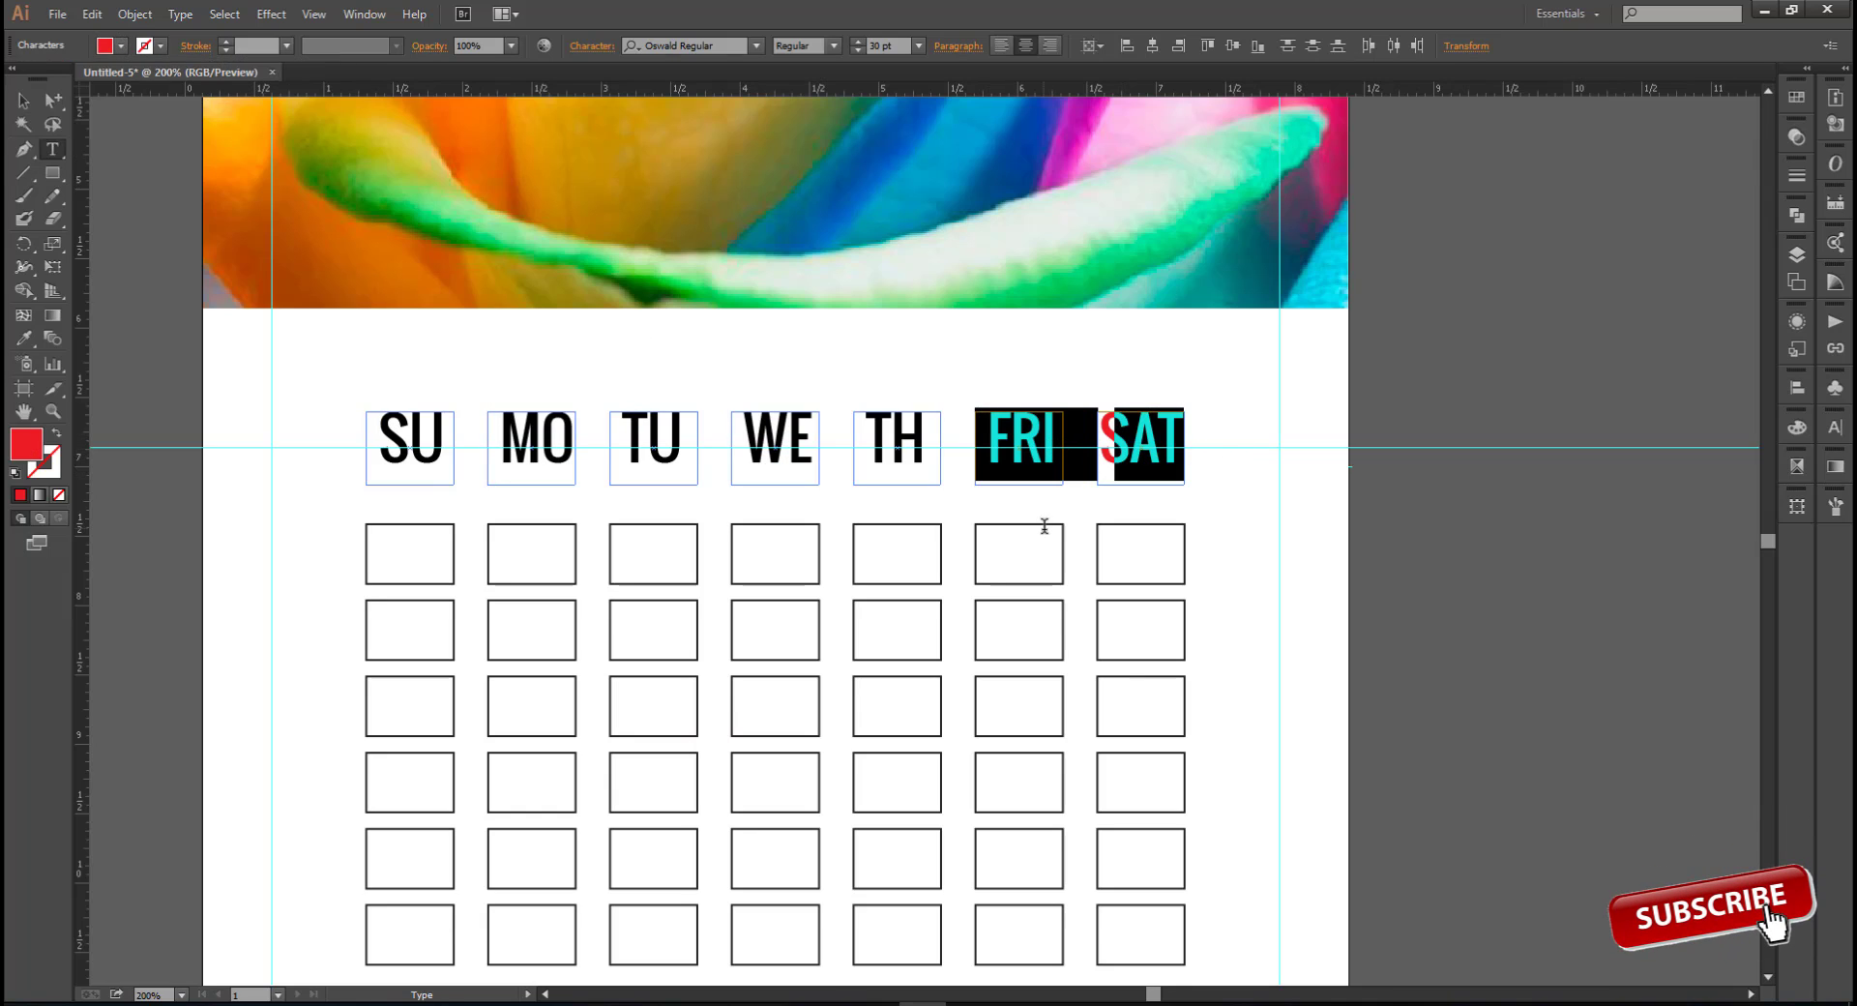
left_click(1022, 457)
left_click(23, 103)
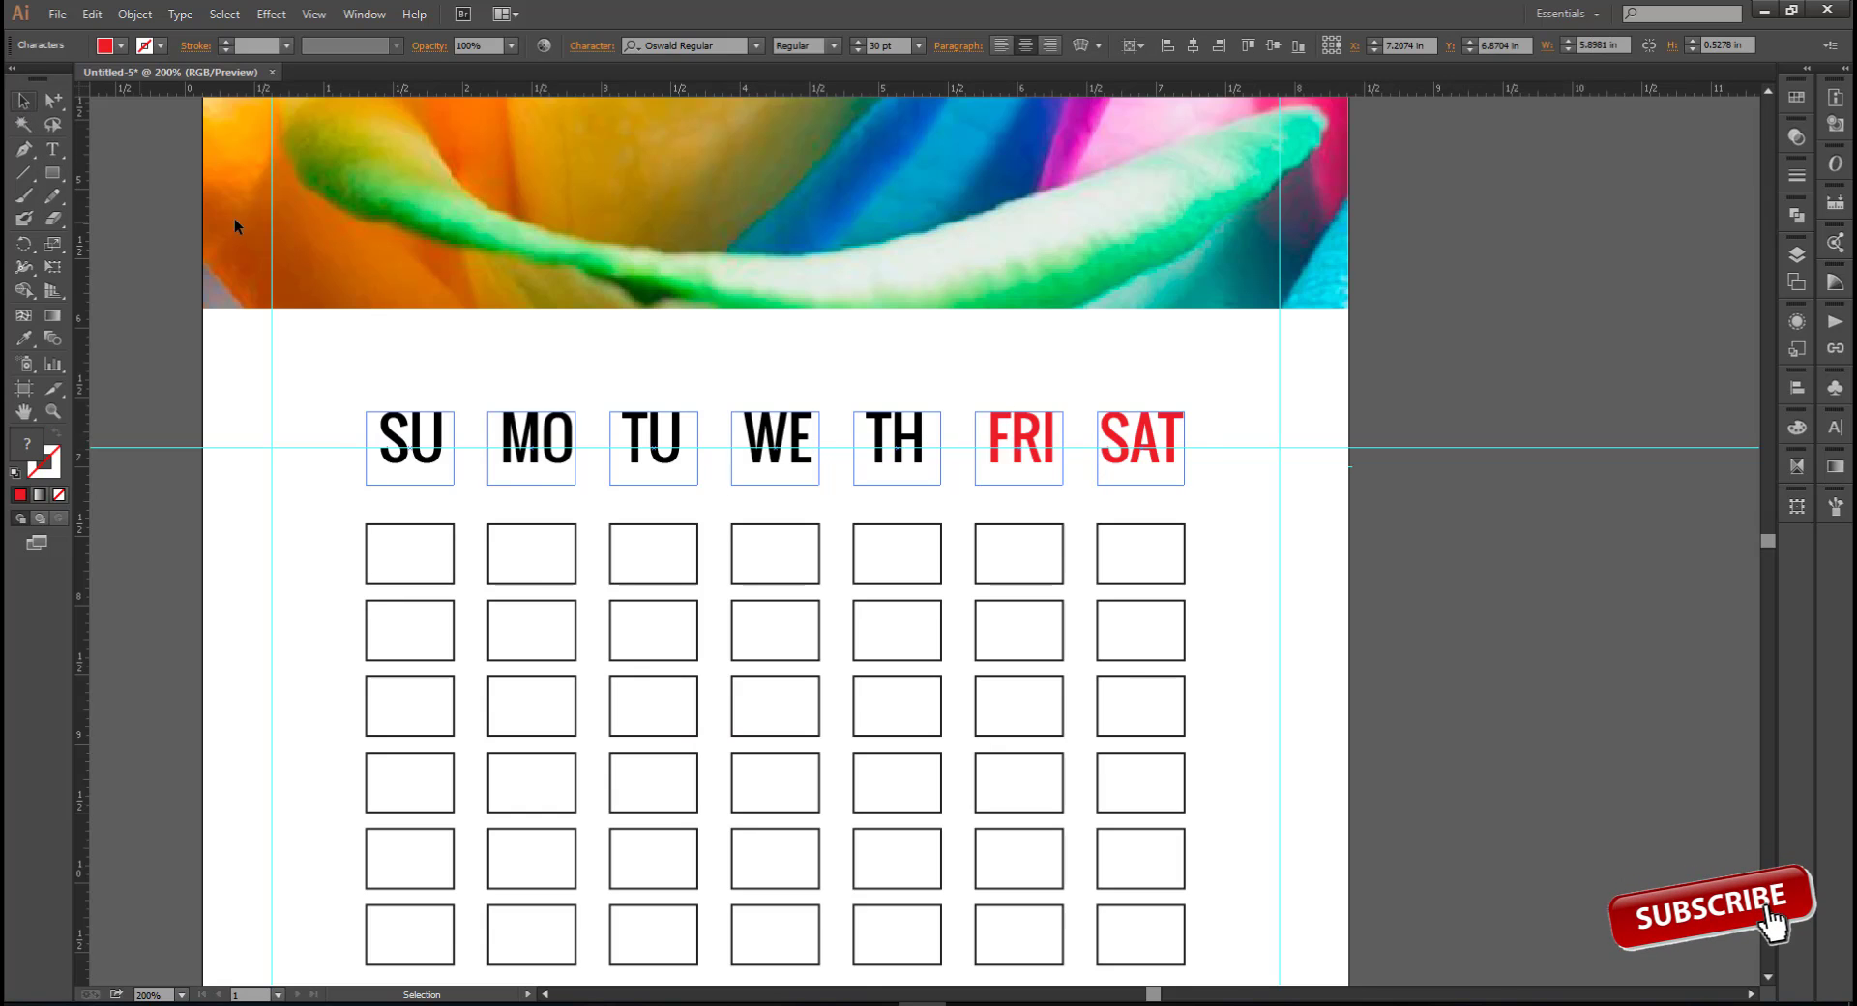
Turn the whole grid of date boxes below the weekday headings into linked text frames with Threaded Text
scroll(870, 403, "down", 2)
left_click(1362, 422)
scroll(928, 667, "up", 1)
scroll(730, 633, "up", 1)
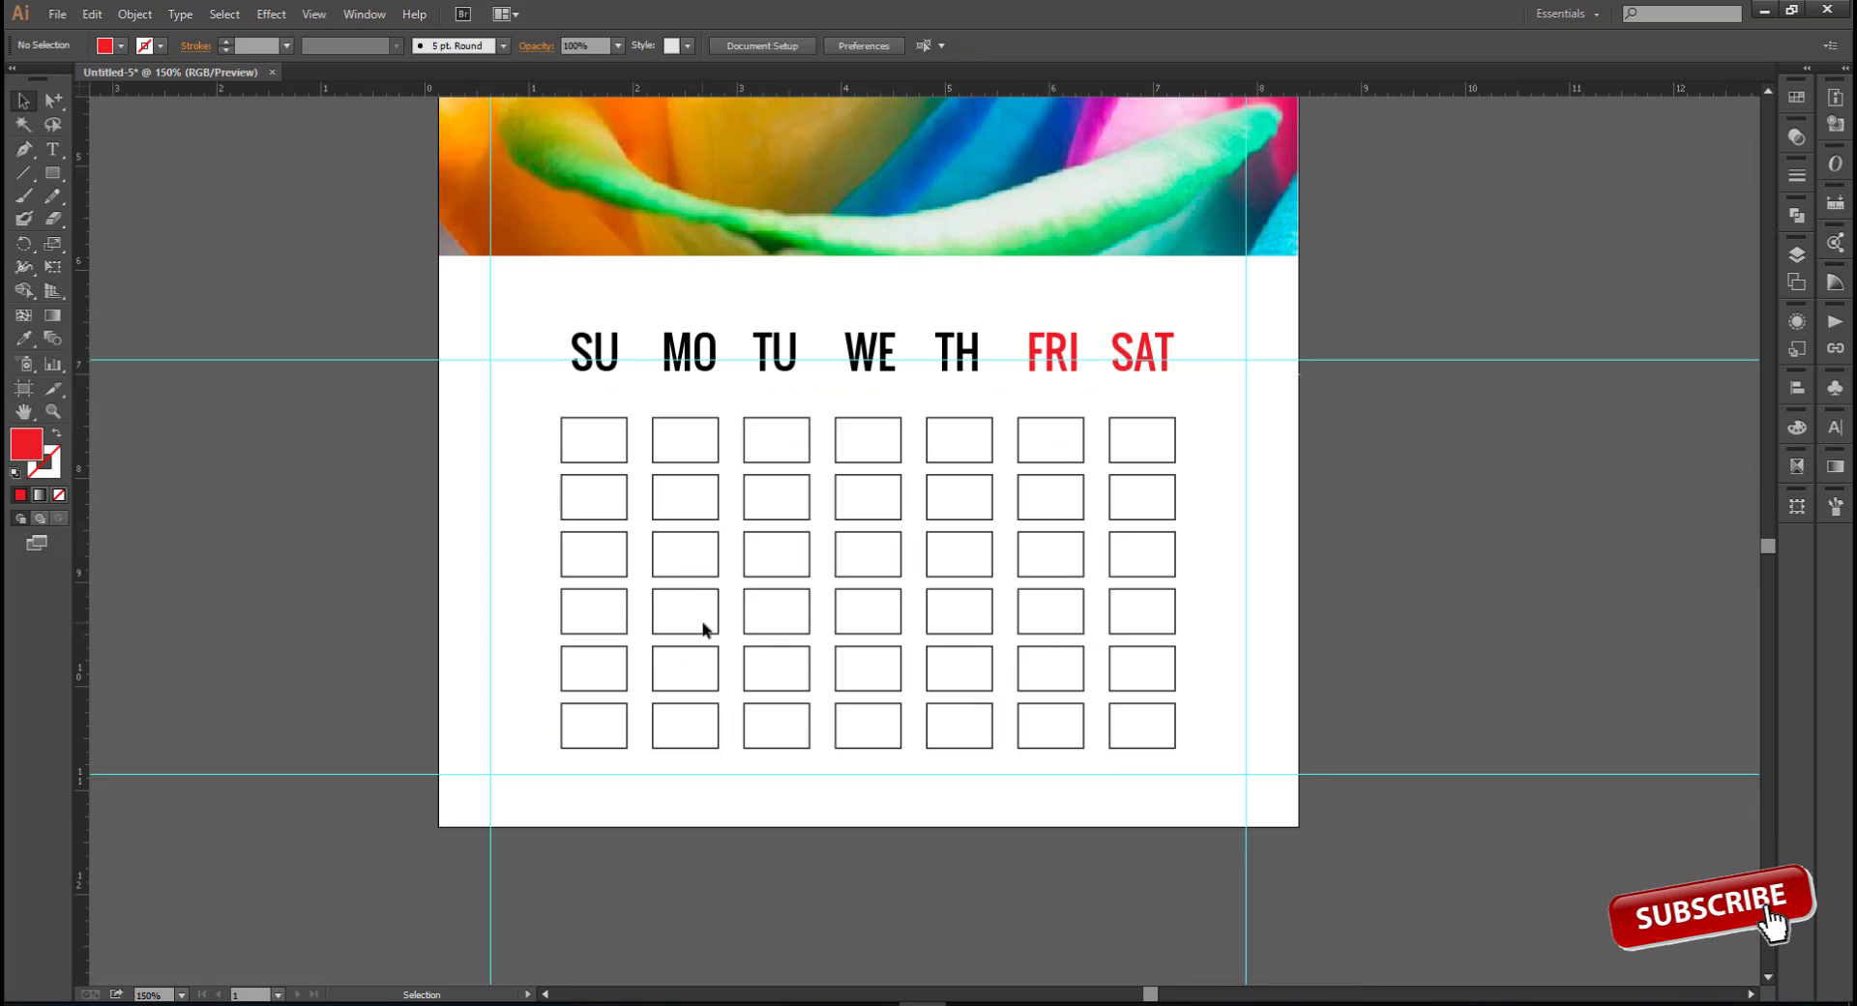
left_click_drag(590, 686, 590, 710)
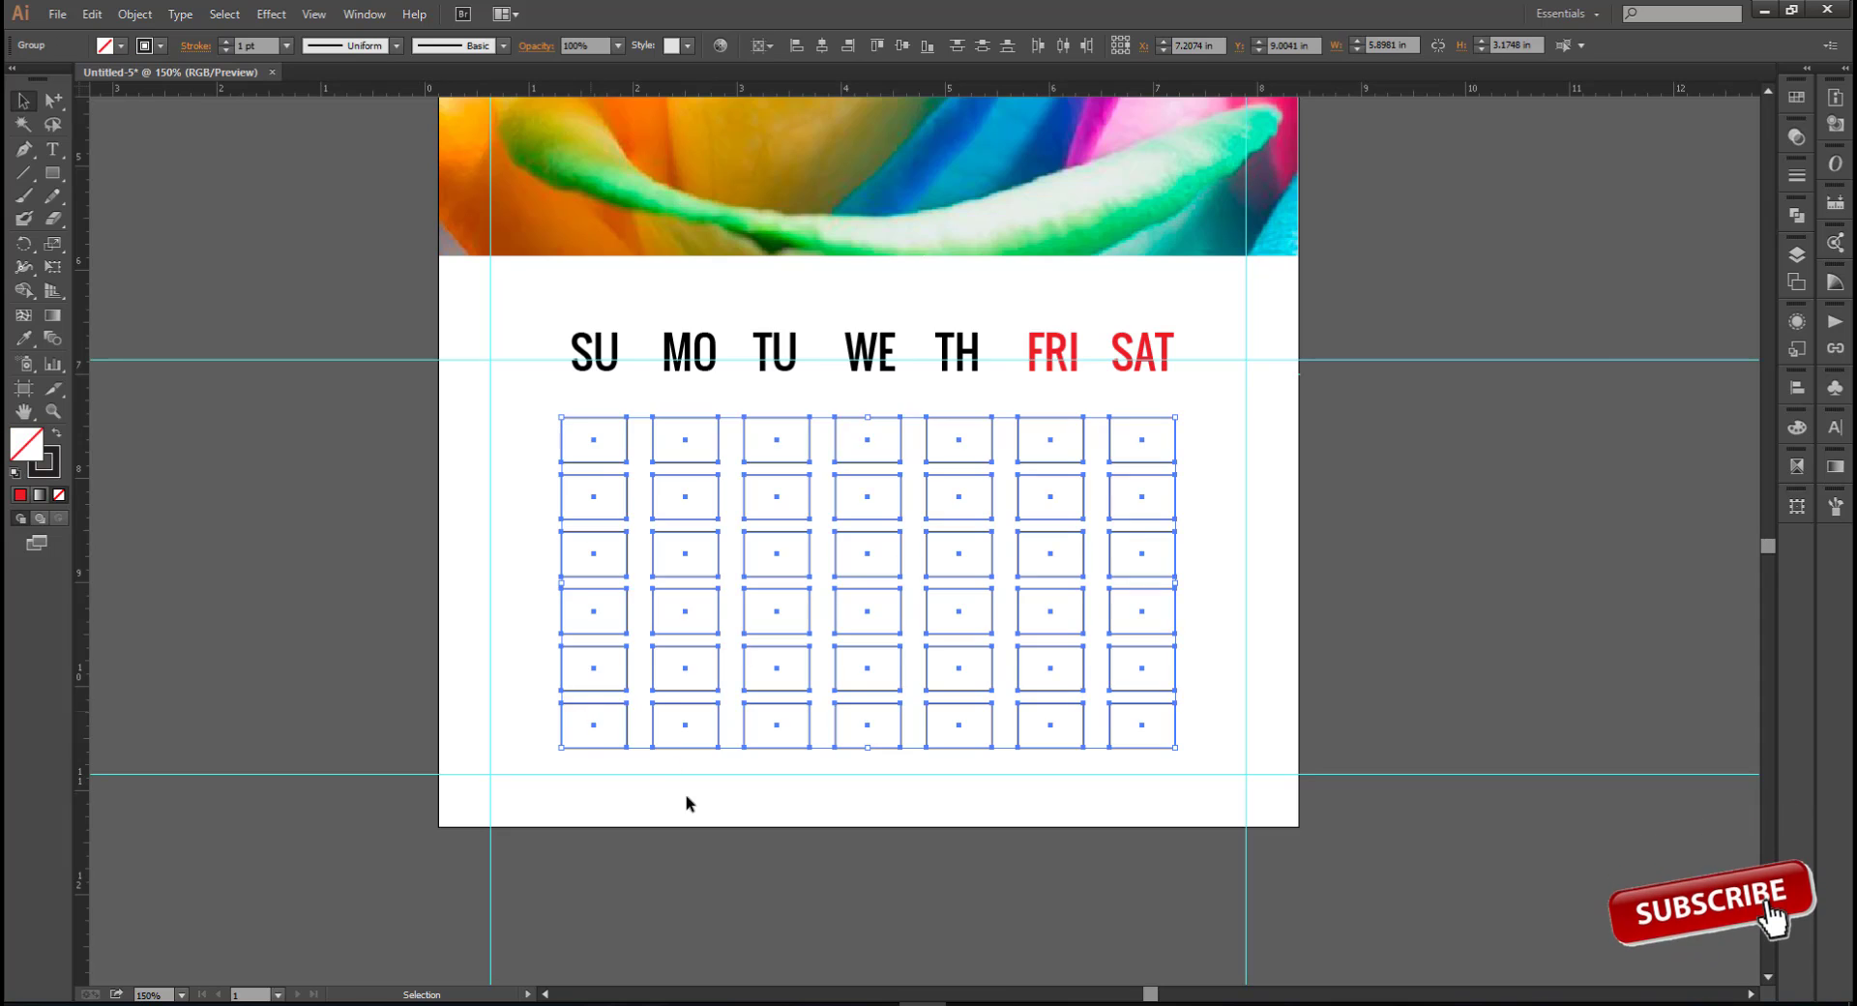
left_click(174, 15)
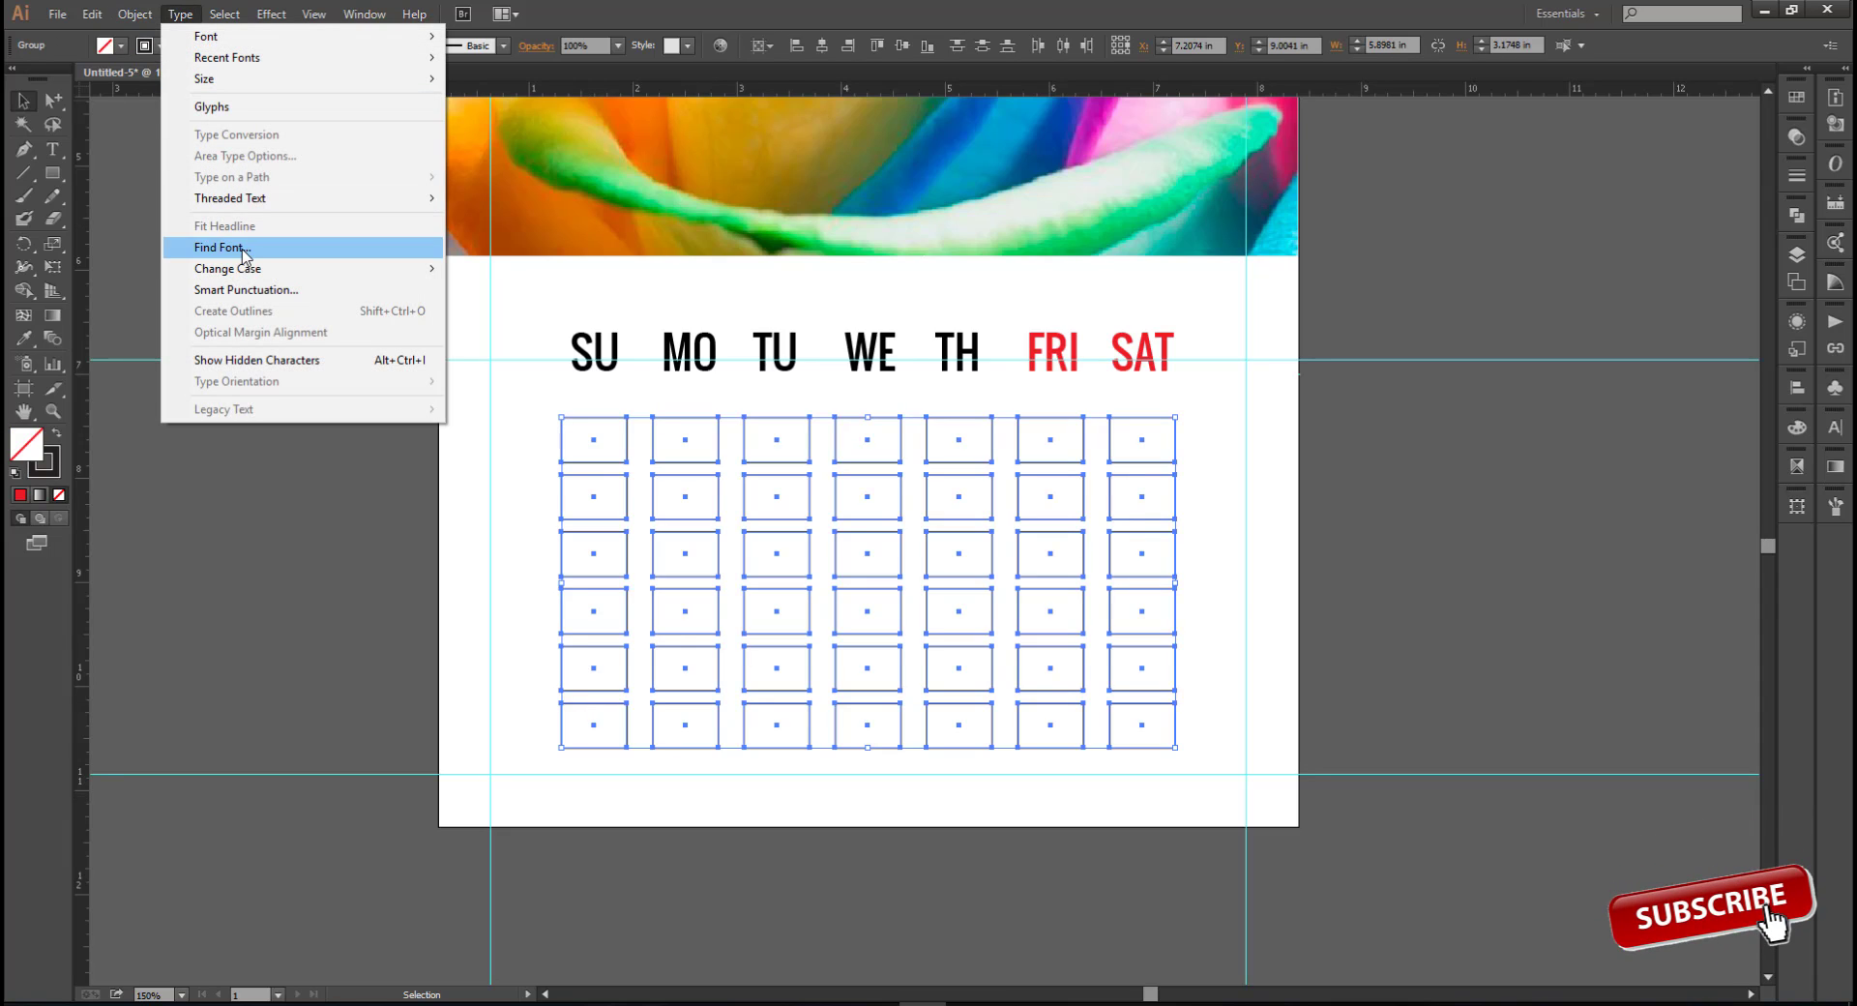
mouse_move(419, 211)
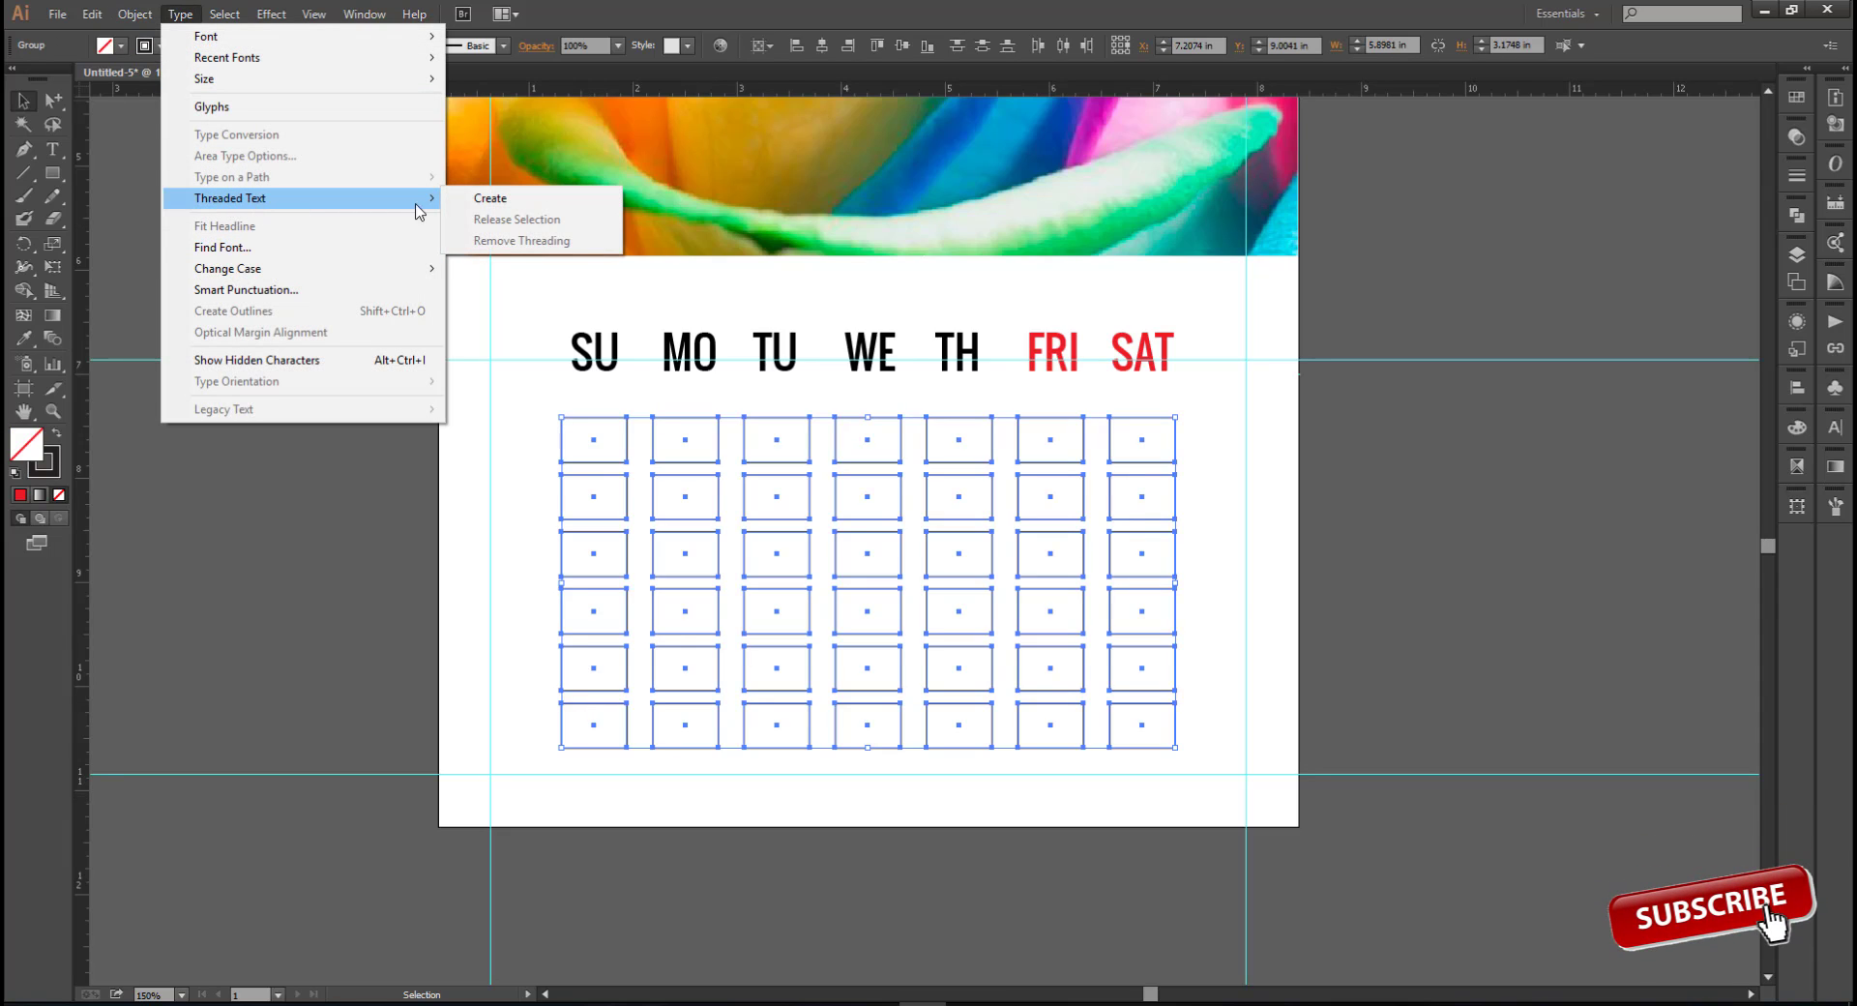
left_click(489, 198)
Enter 1 in the first date box and copy the SU heading's text formatting onto it with the Eyedropper
key("ctrl+plus")
key("ctrl+plus")
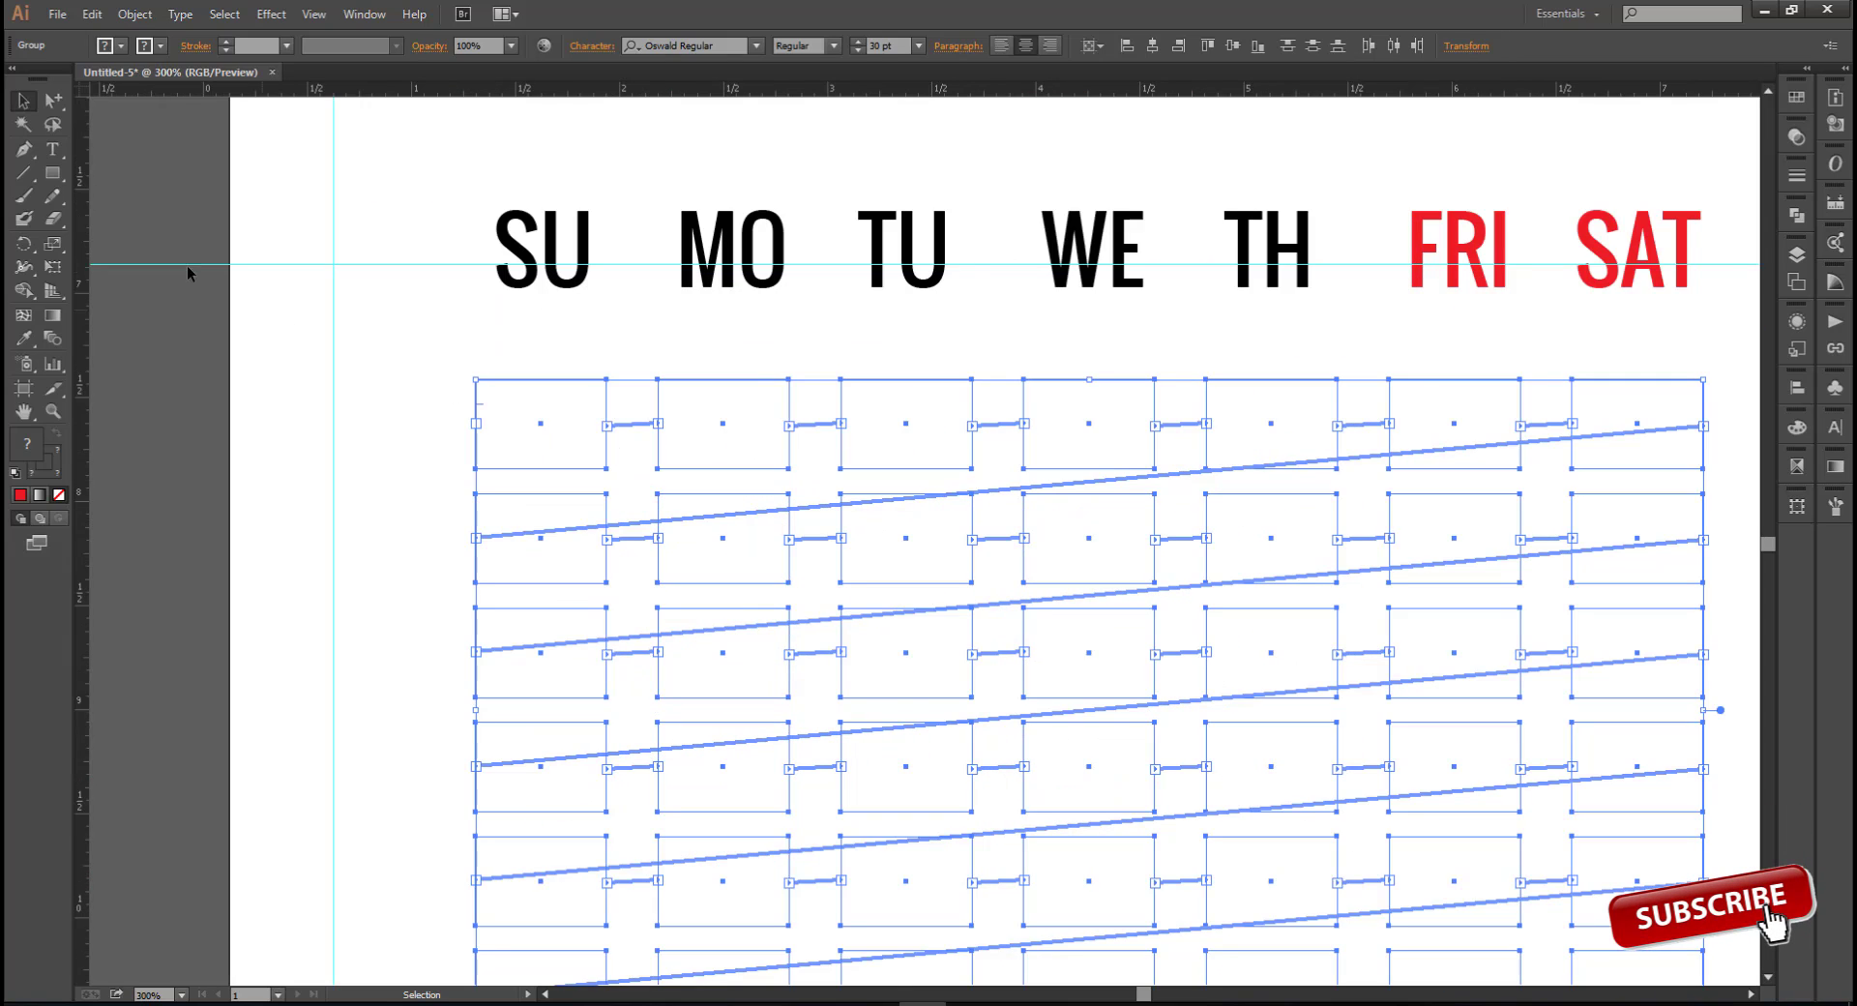
left_click(52, 150)
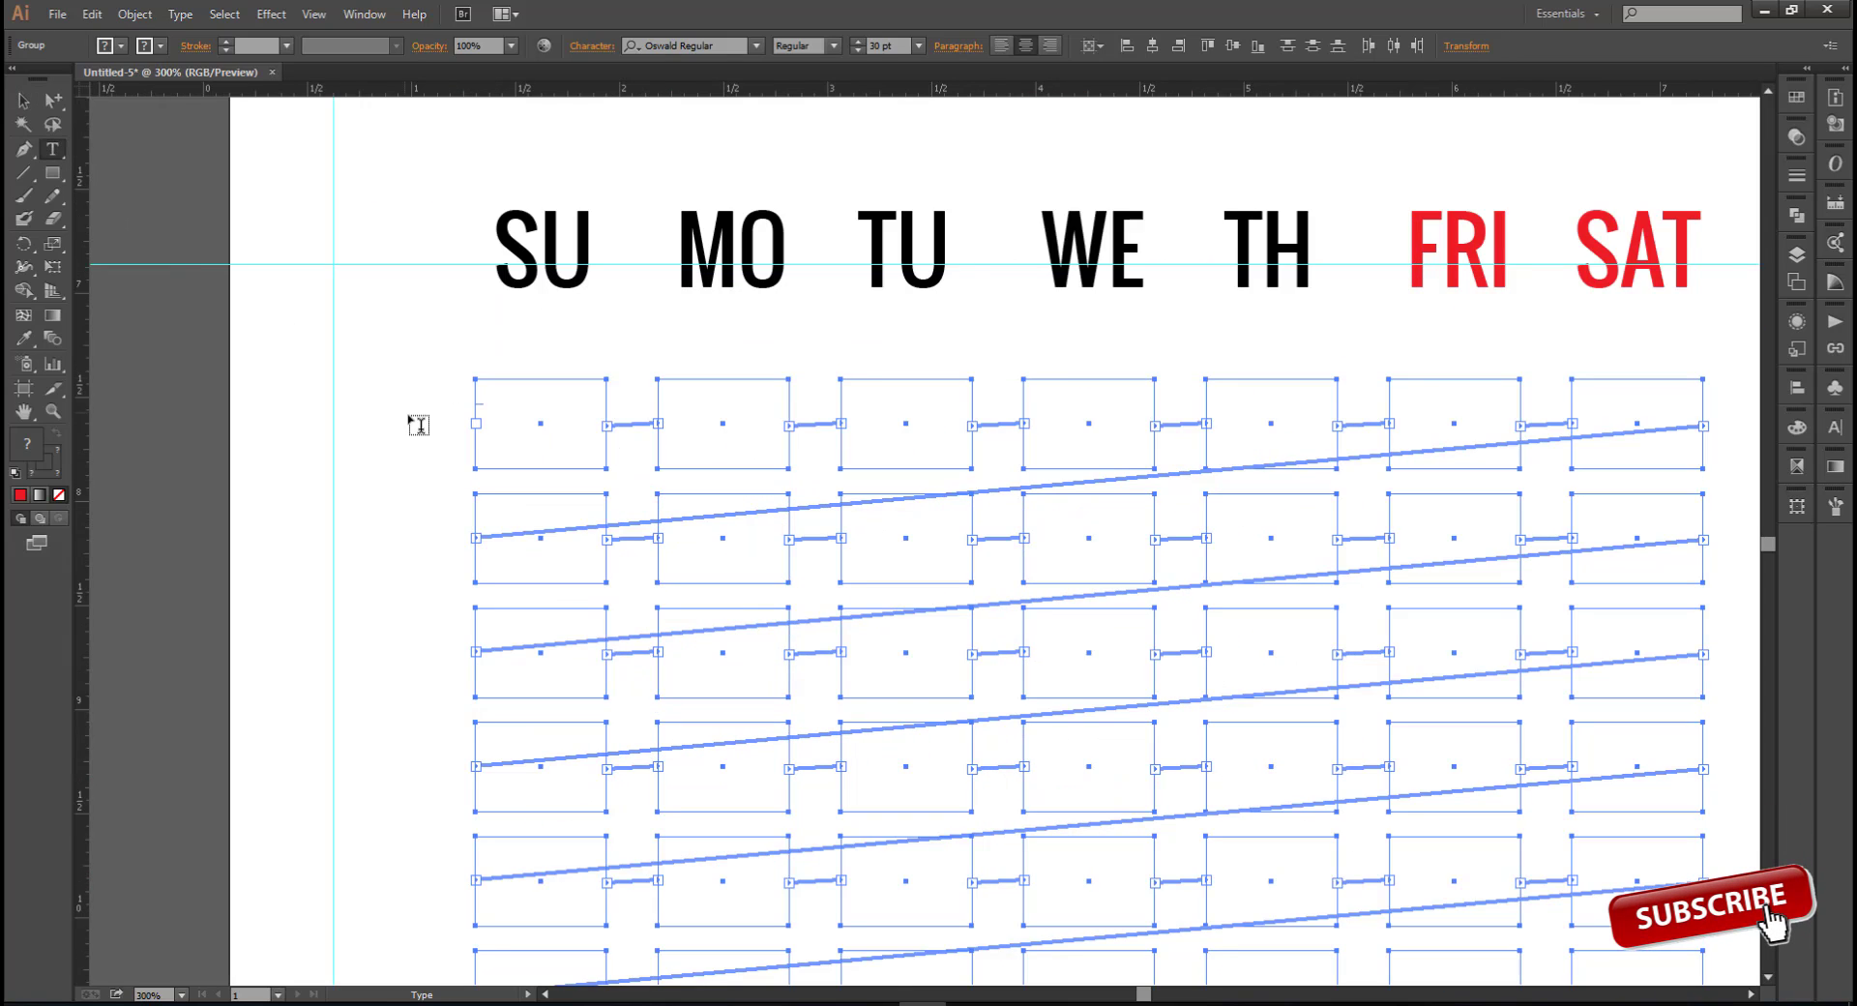
left_click(481, 419)
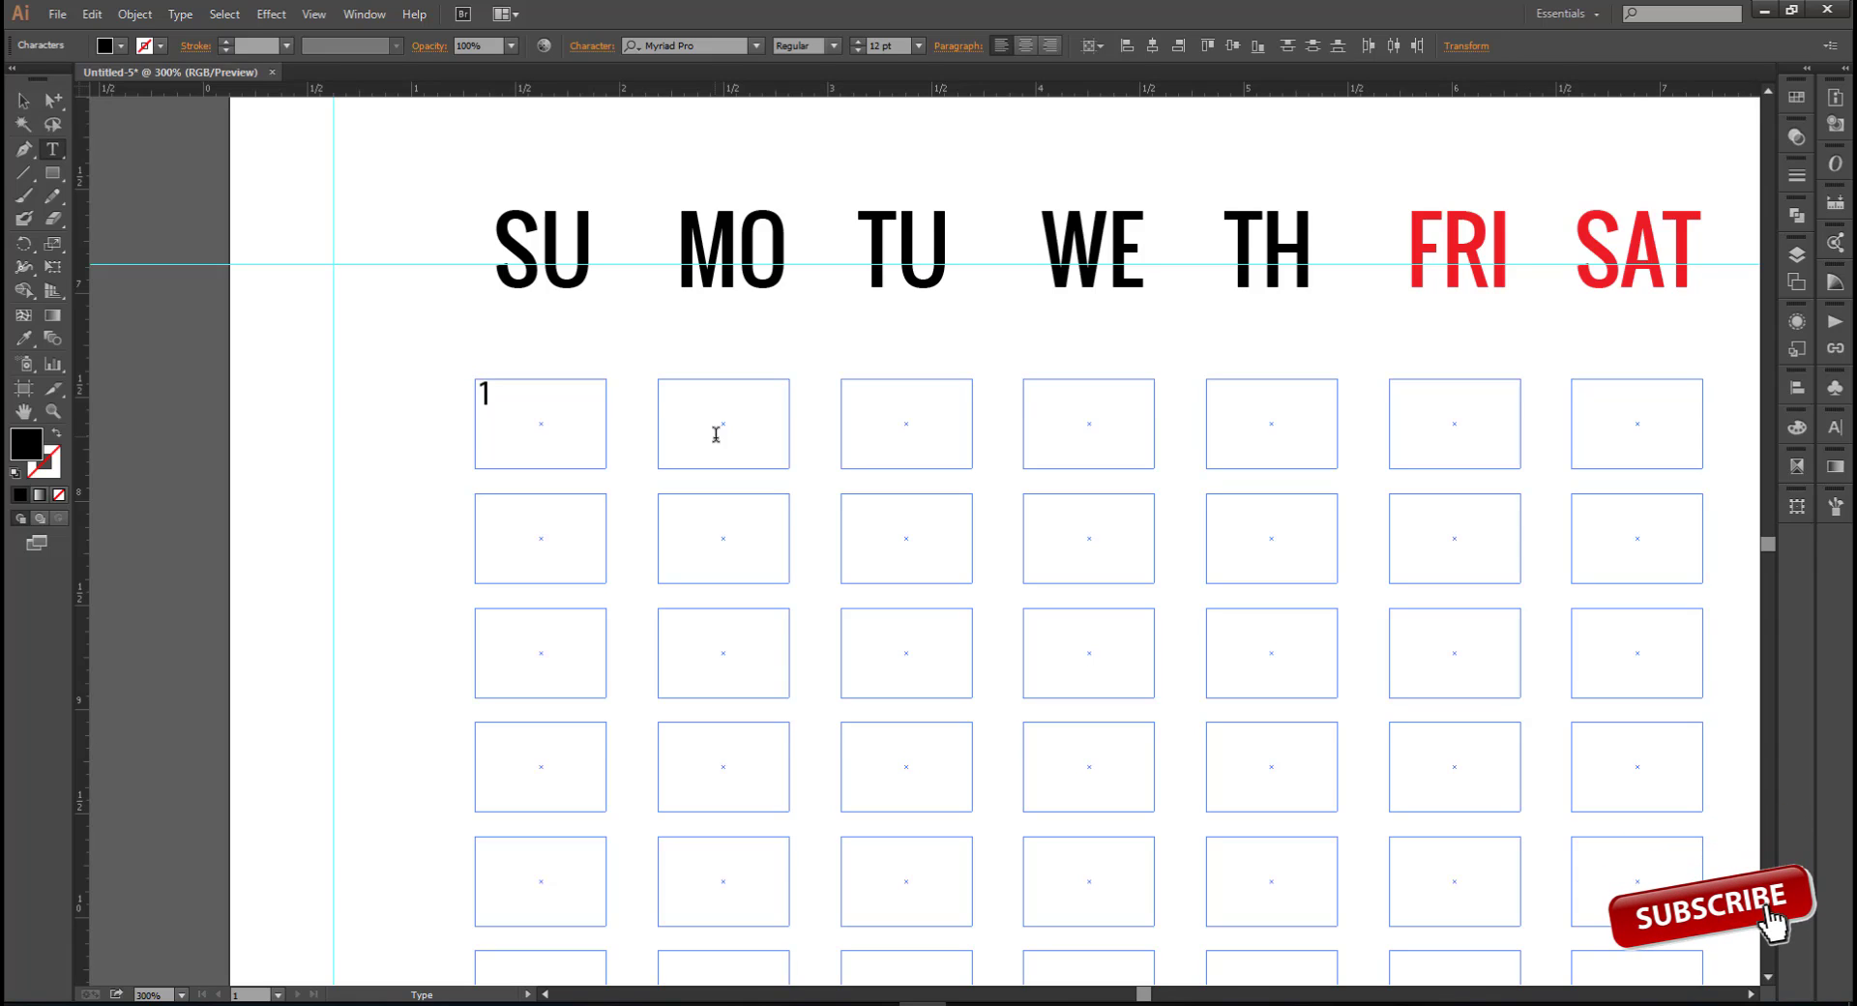
scroll(716, 434, "up", 1)
double_click(480, 430)
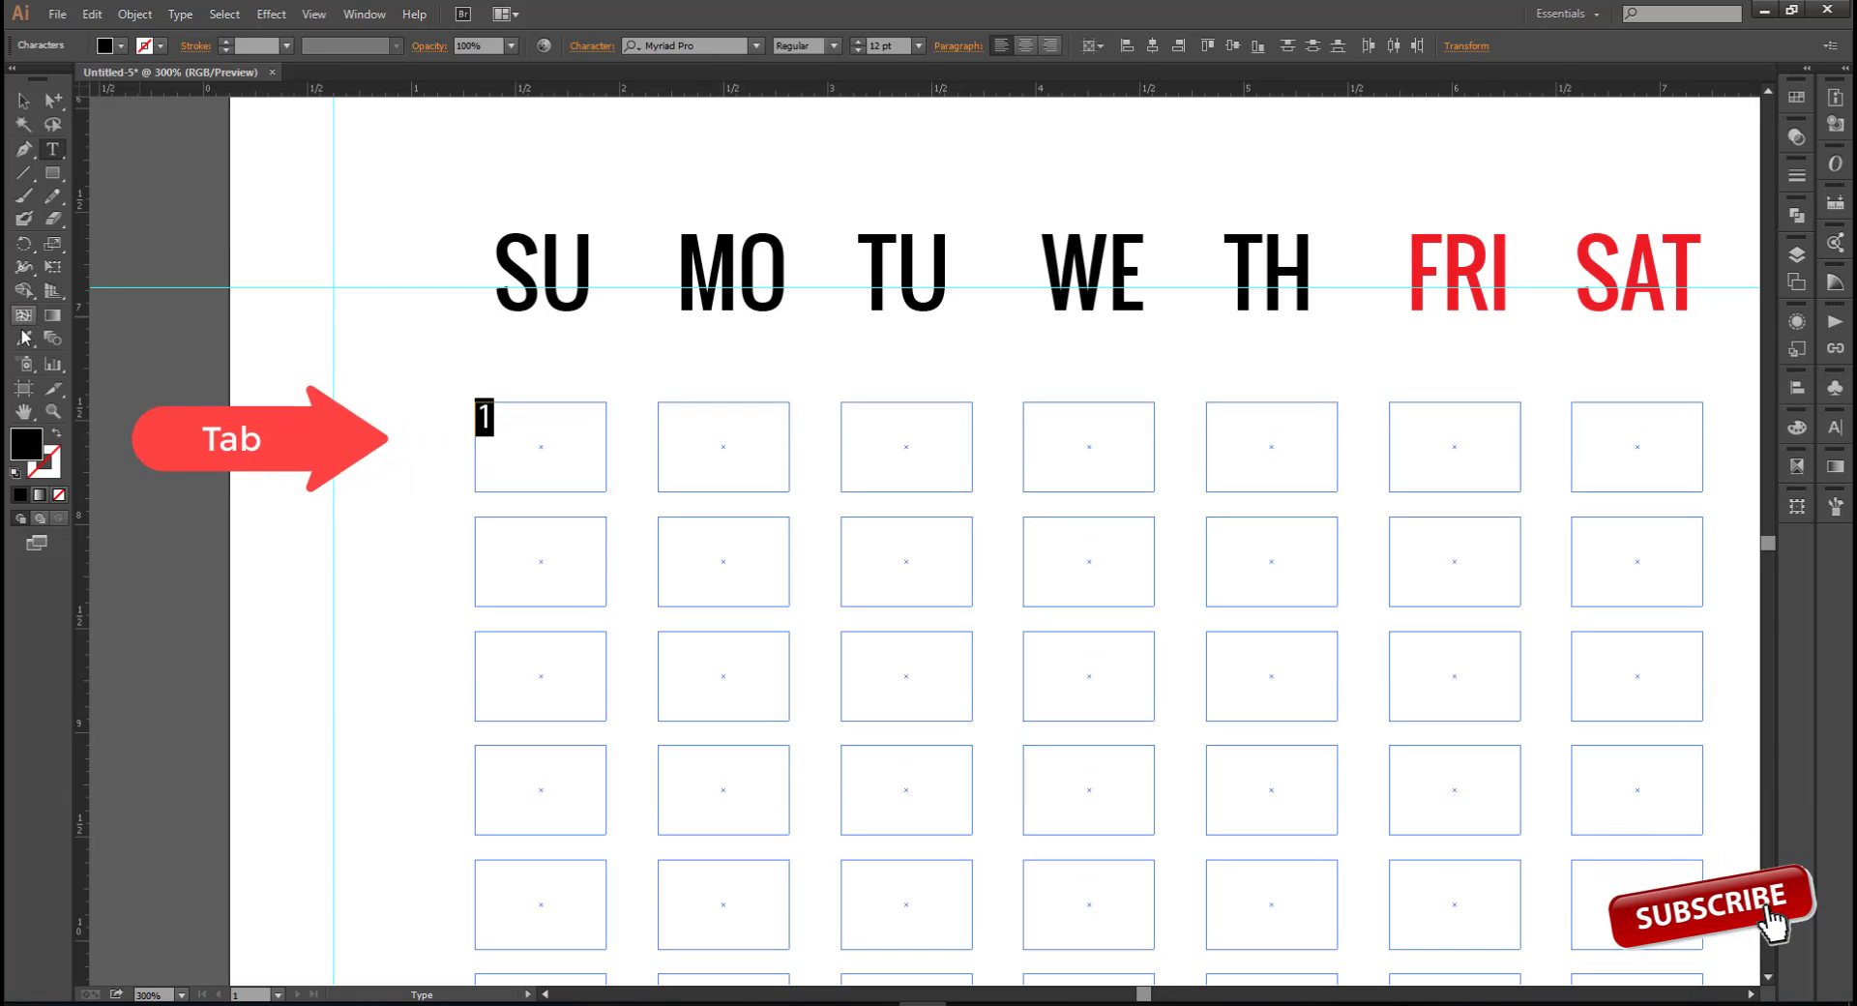
left_click(513, 250)
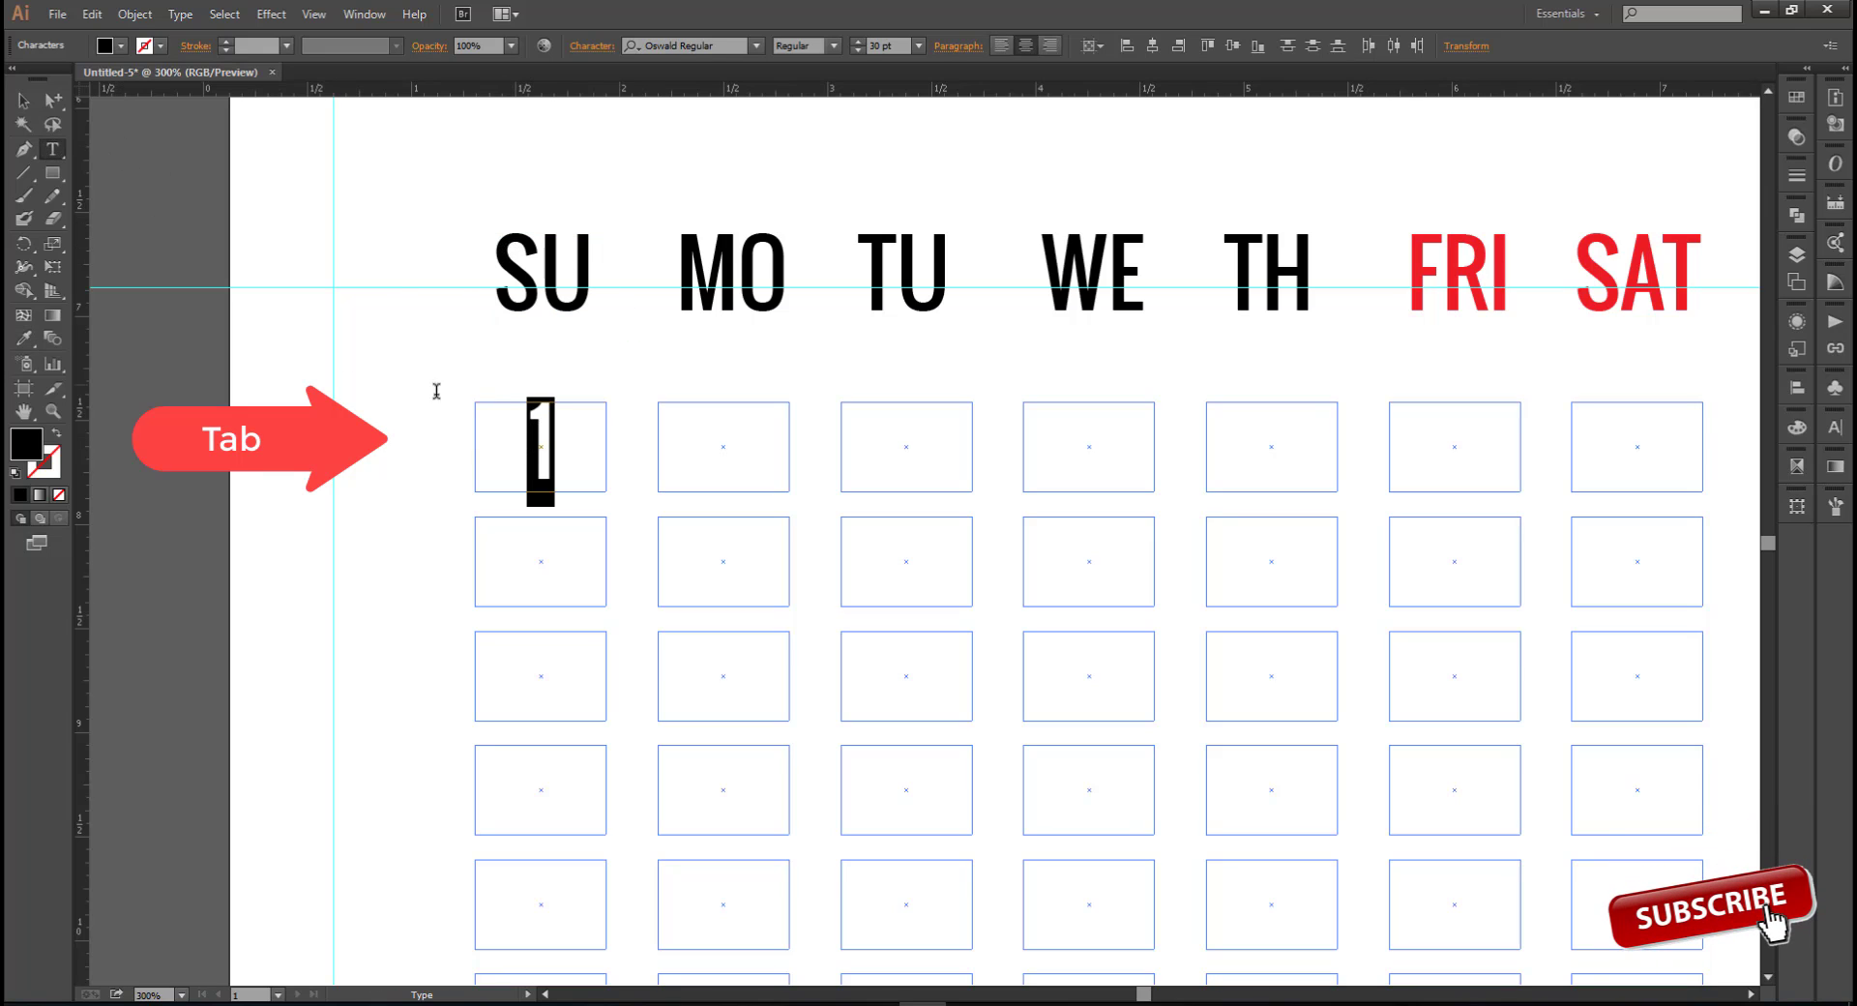
Fill the rest of the first week's boxes with the dates 2 to 7, advancing one threaded box per date
left_click(565, 424)
key("Tab")
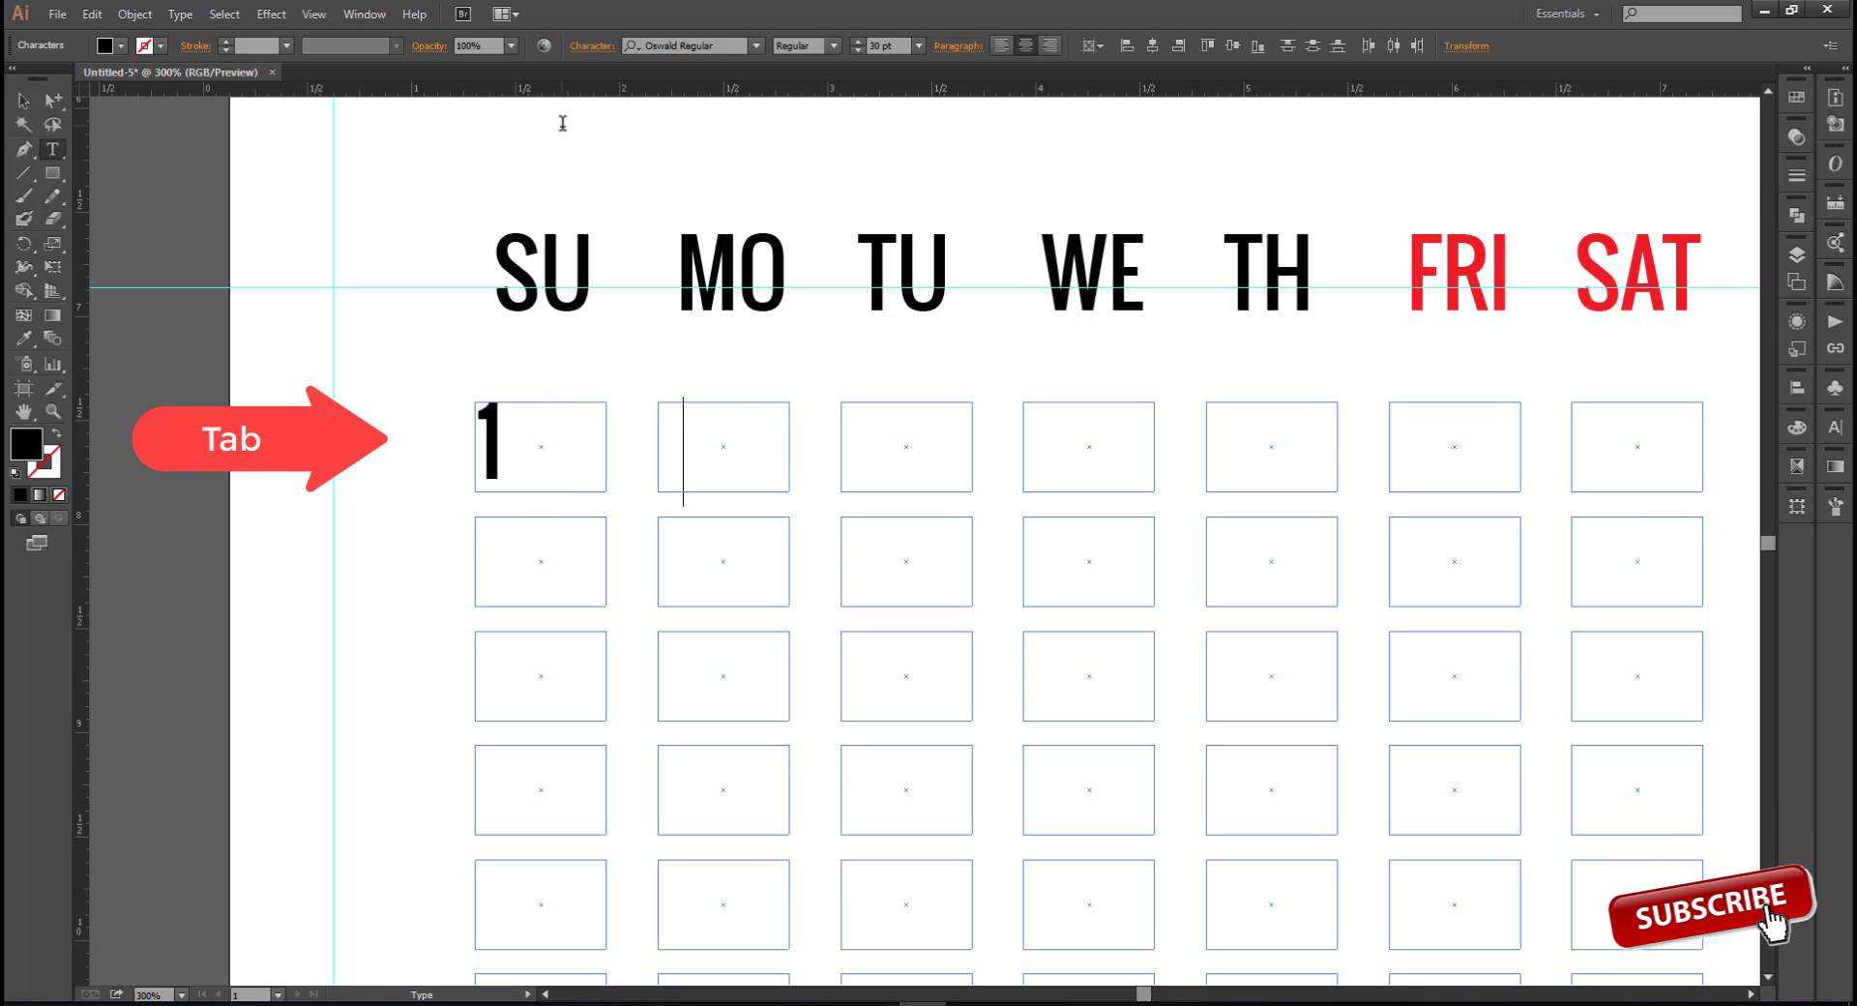
type("2")
key("Tab")
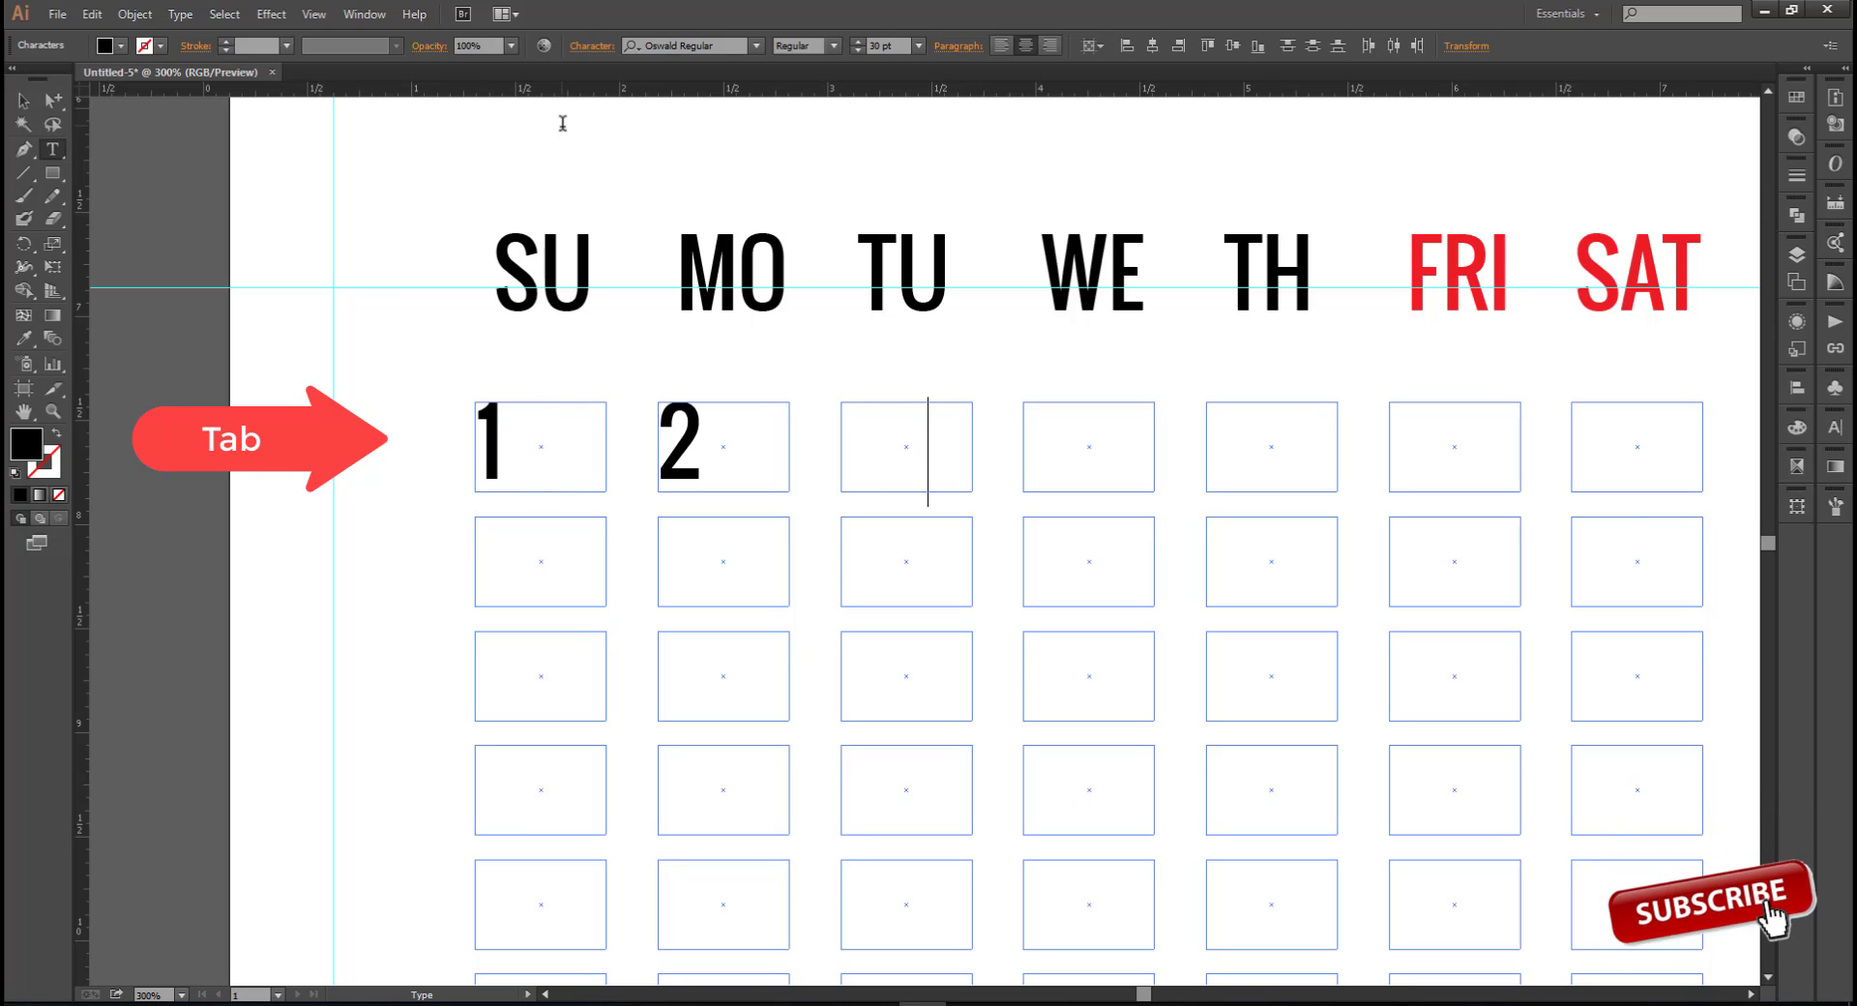
type("3")
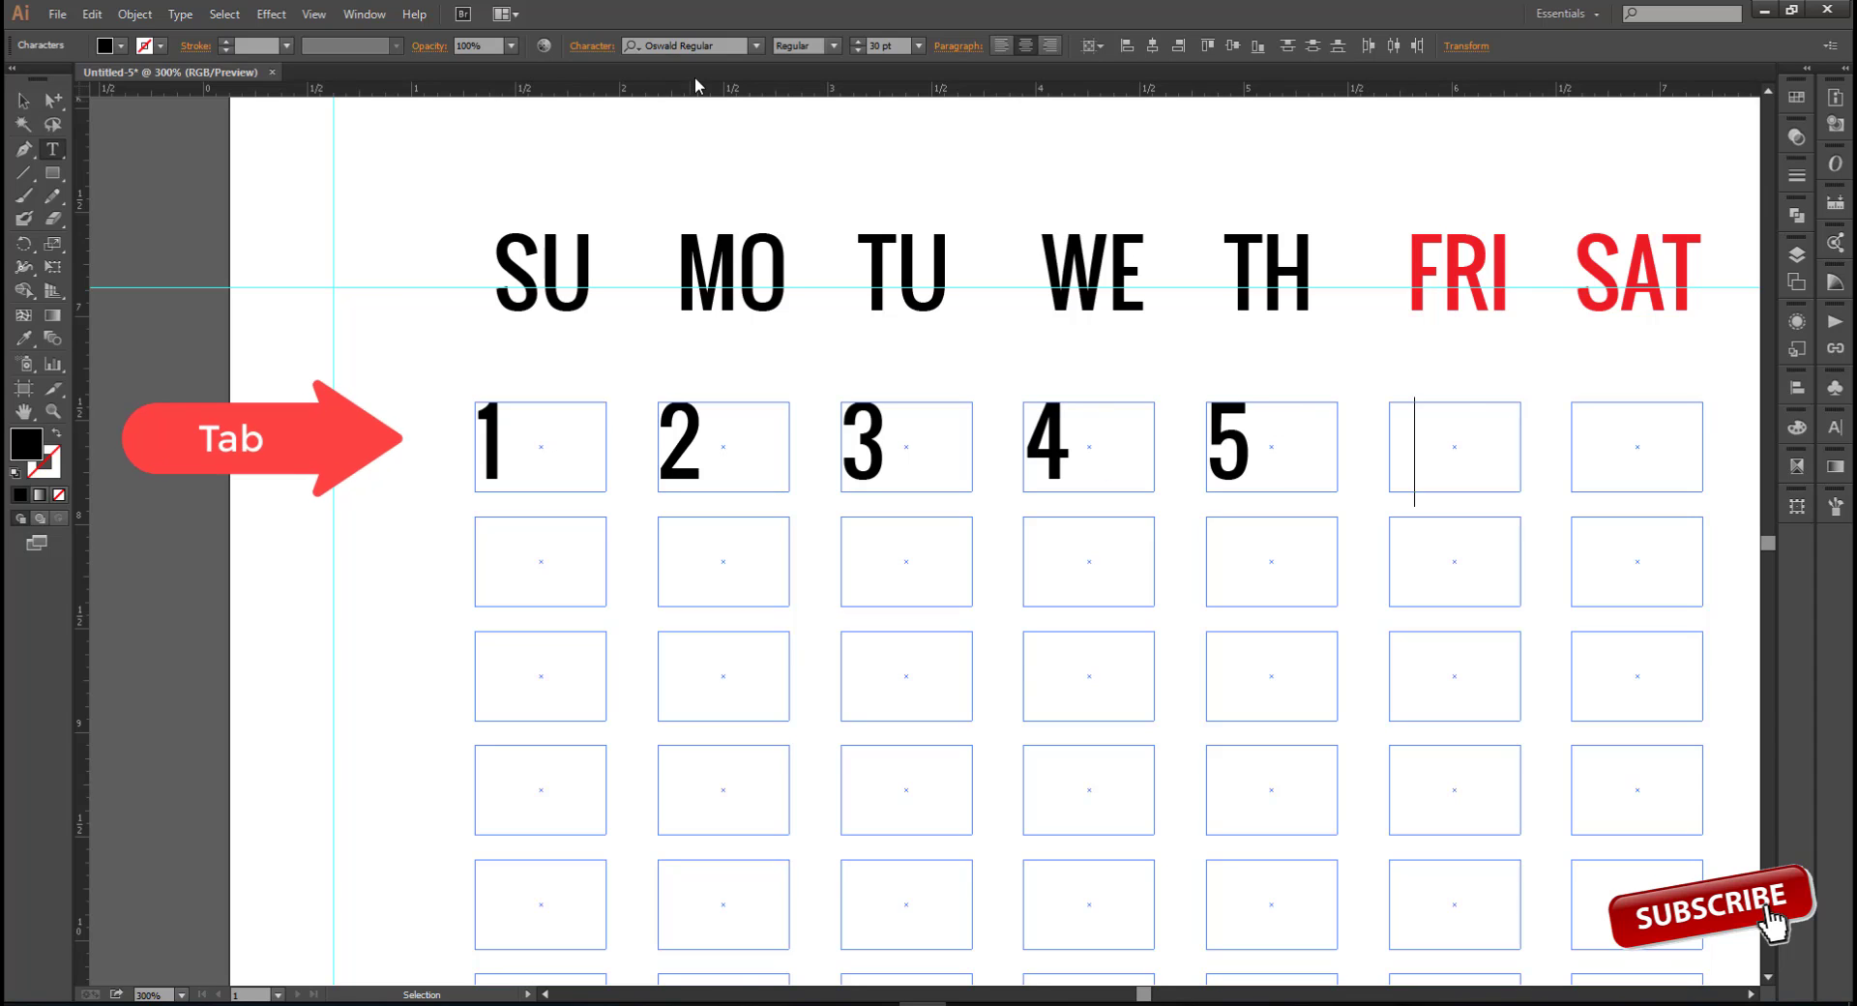
type("6")
key("Tab")
type("7")
Fill the second week's boxes with the dates 8 to 14, one per box
key("Tab")
type("8")
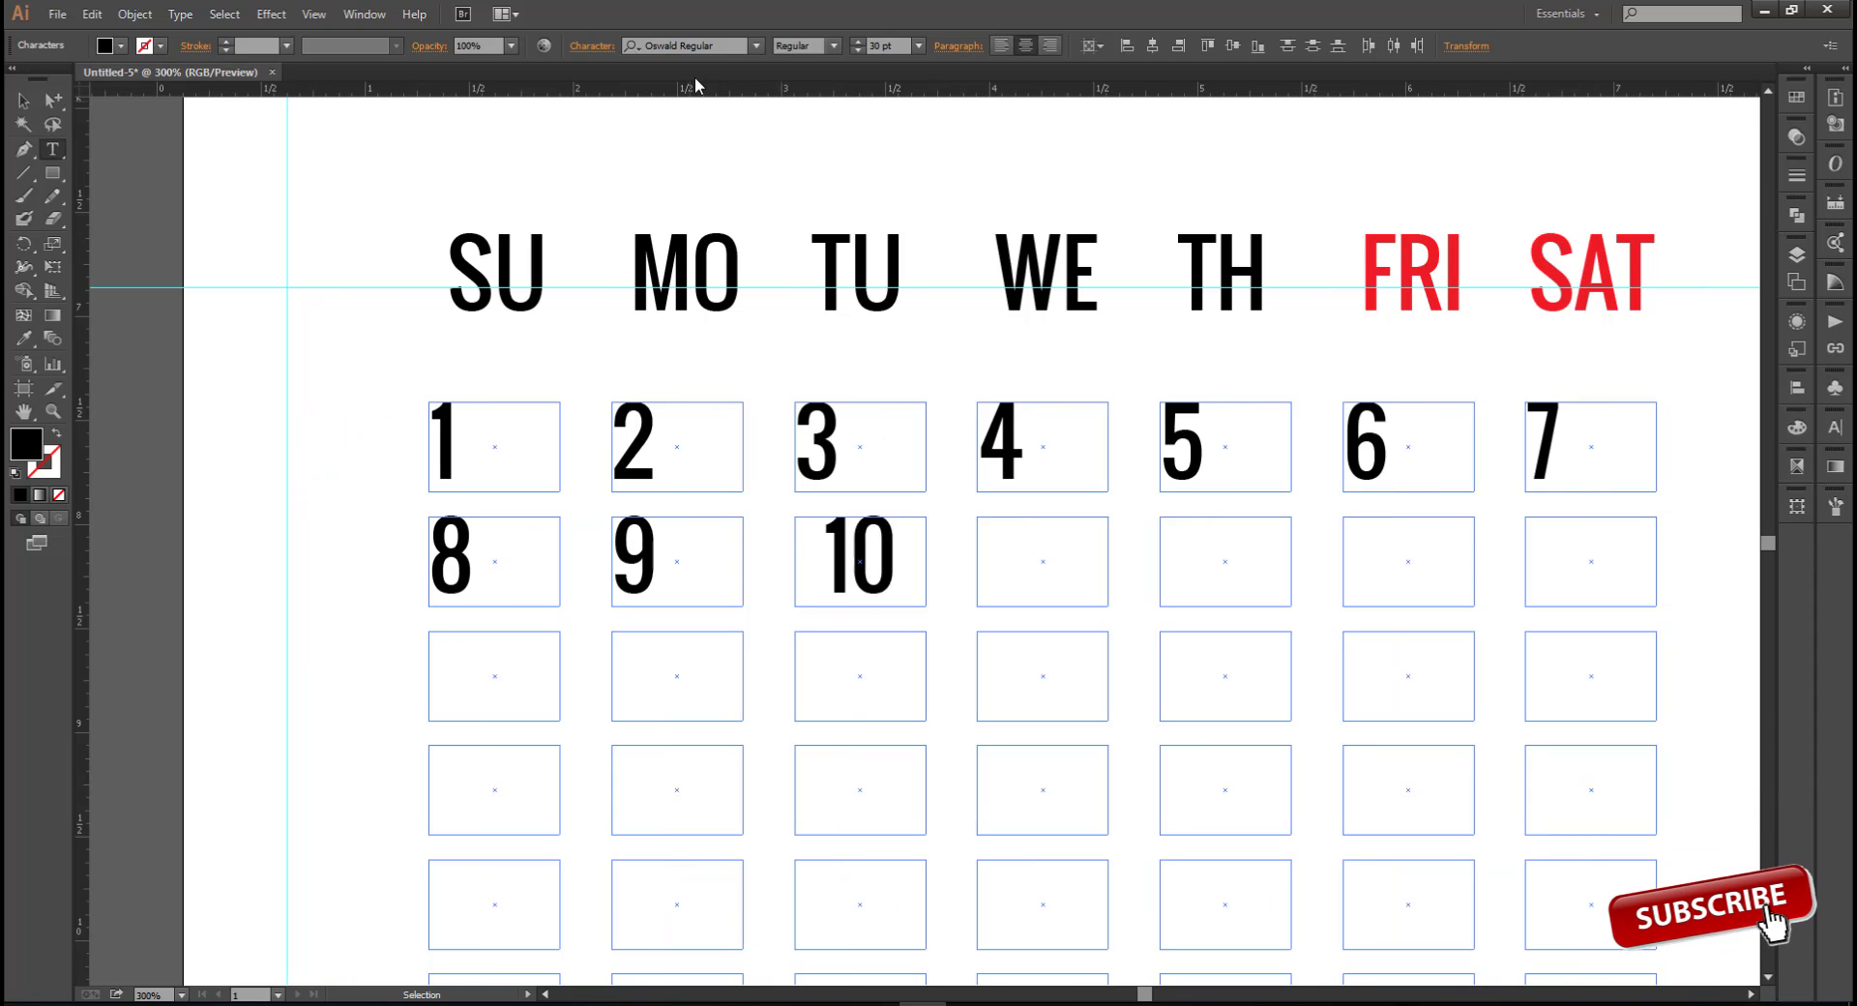
type("11")
key("Tab")
type("12")
key("Tab")
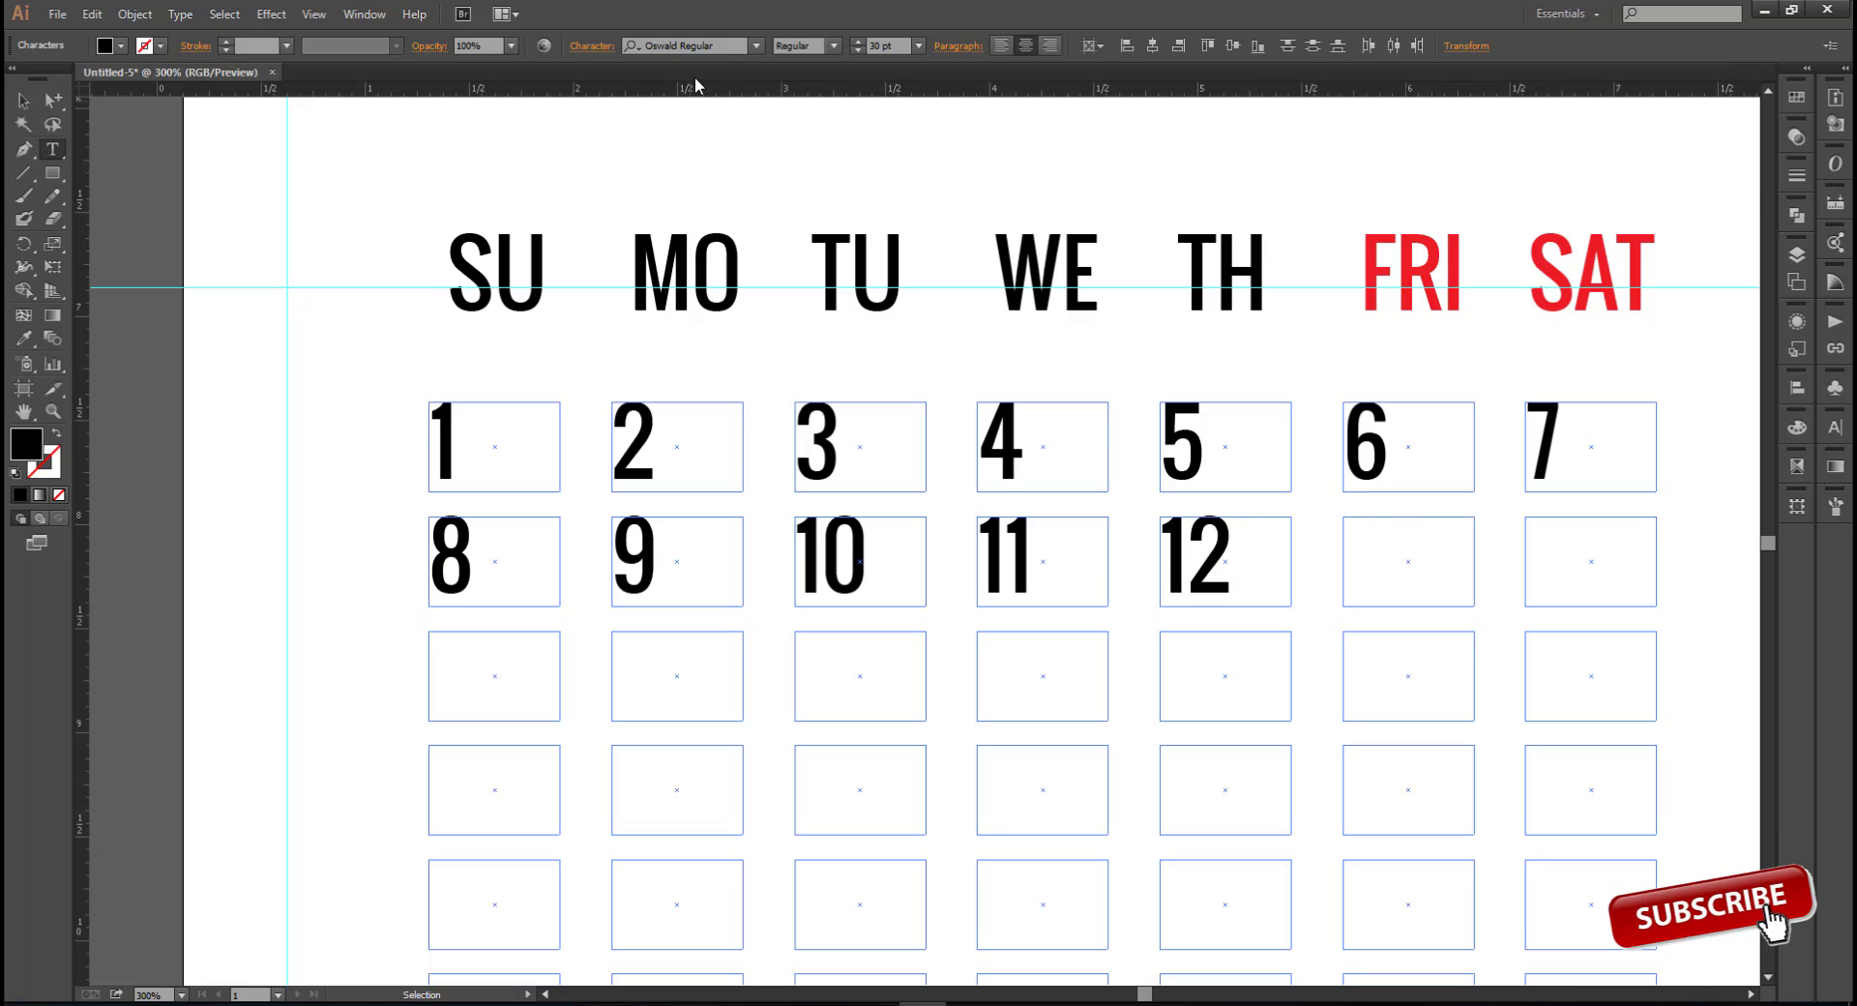
Fill the third week's boxes with the dates 15 to 21, one per box
key("Tab")
type("15")
key("Tab")
type("16")
key("Tab")
type("17")
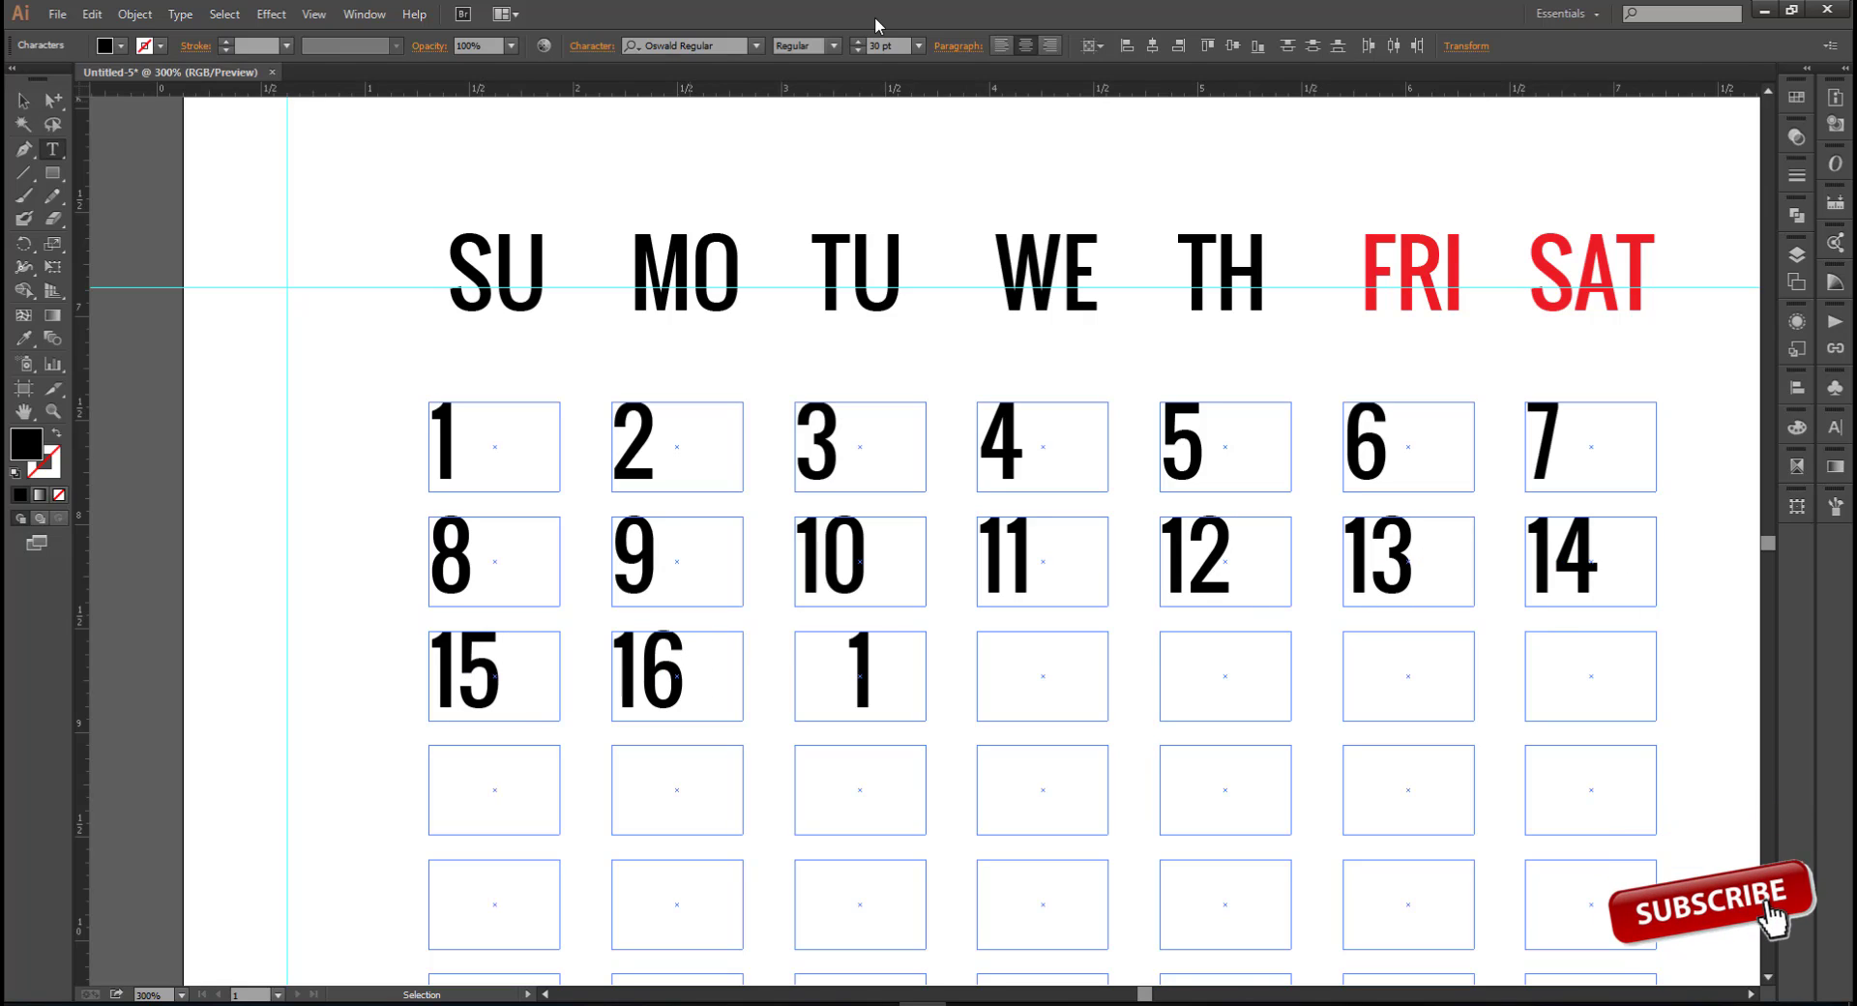
key("Tab")
type("18")
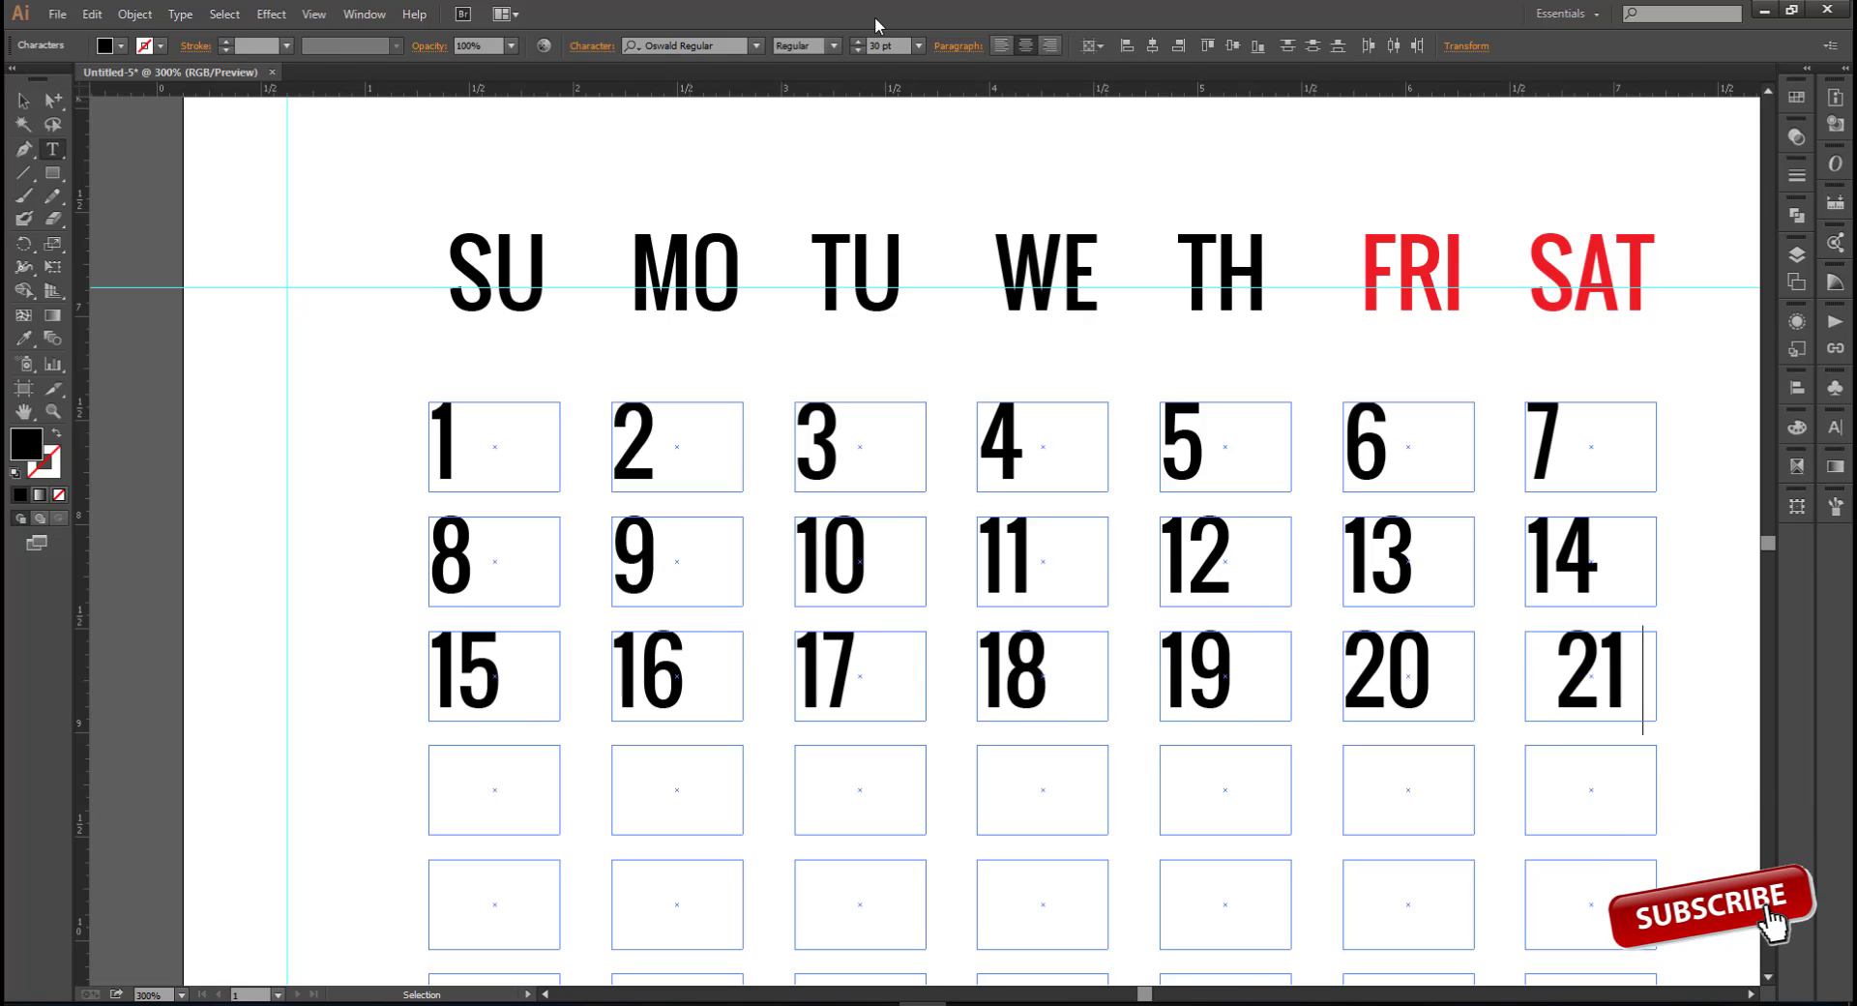
Fill the fourth week's boxes with the dates 22 to 28 and start the fifth week with 29 and 30
key("Tab")
key("Tab")
type("2")
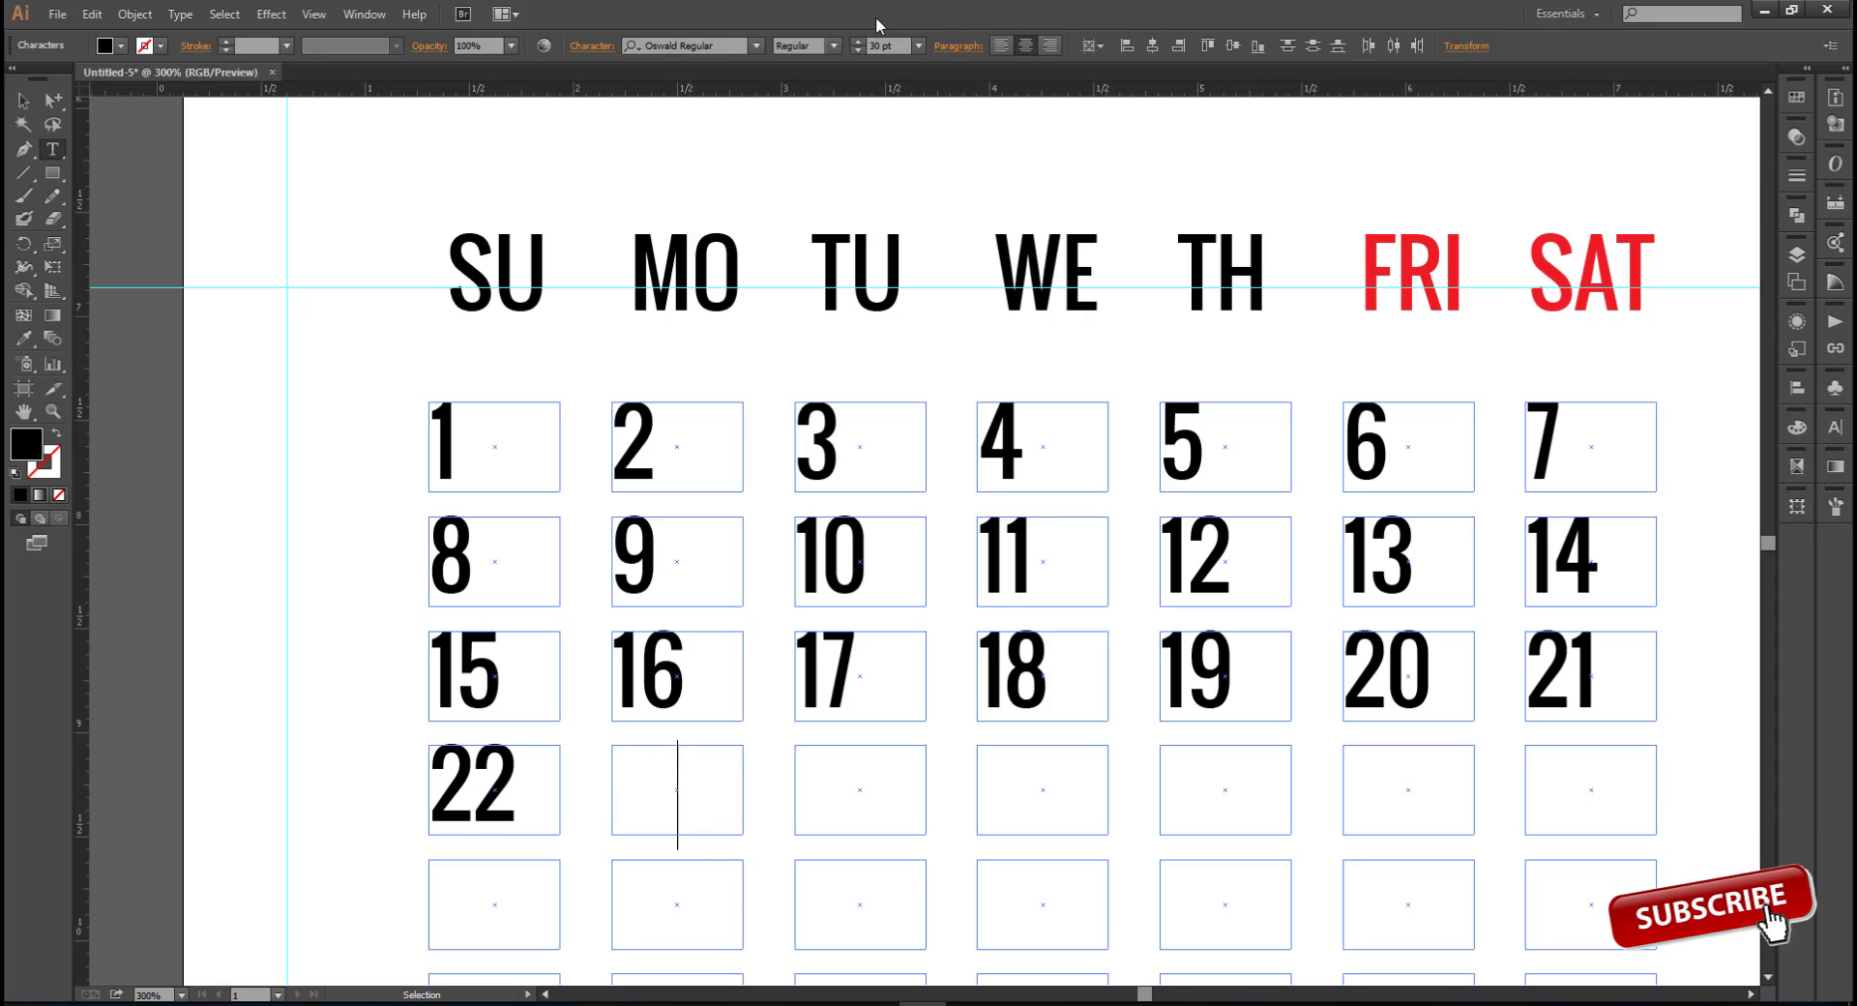
type(" 23 24")
key("Tab")
type("25")
key("Tab")
type("26")
key("Tab")
type("27\t28")
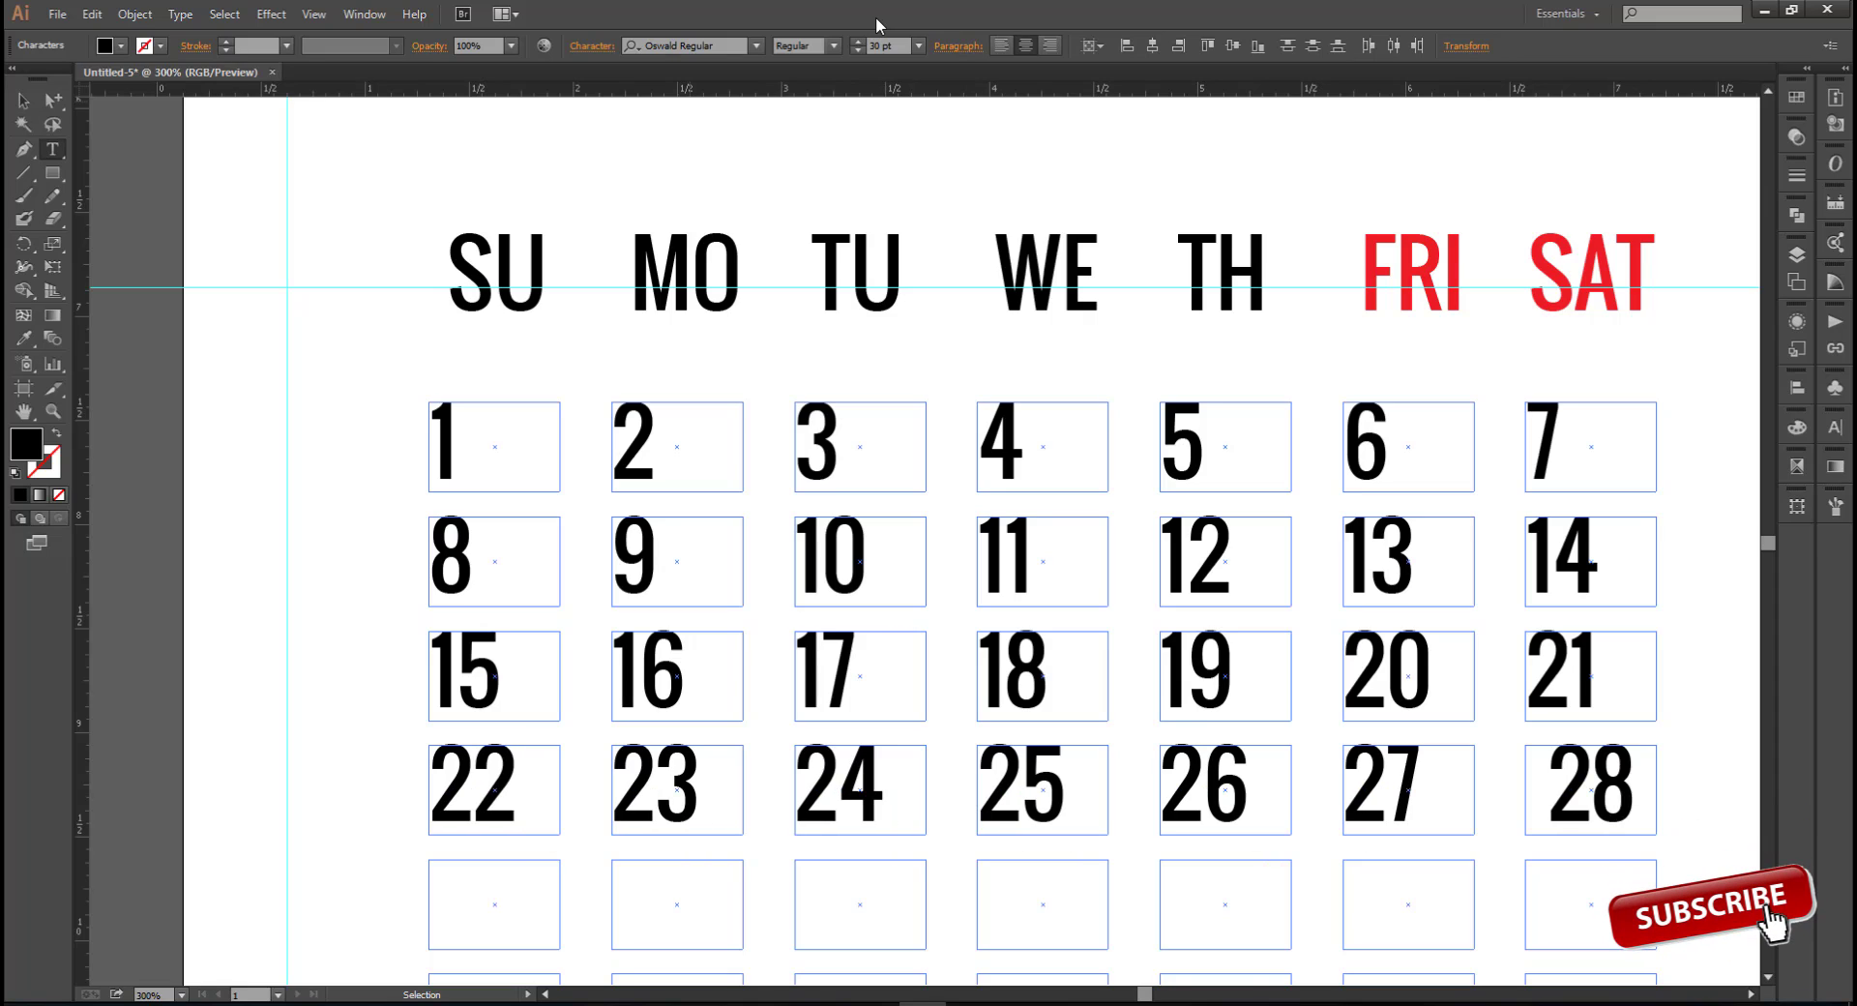
key("Tab")
type("30")
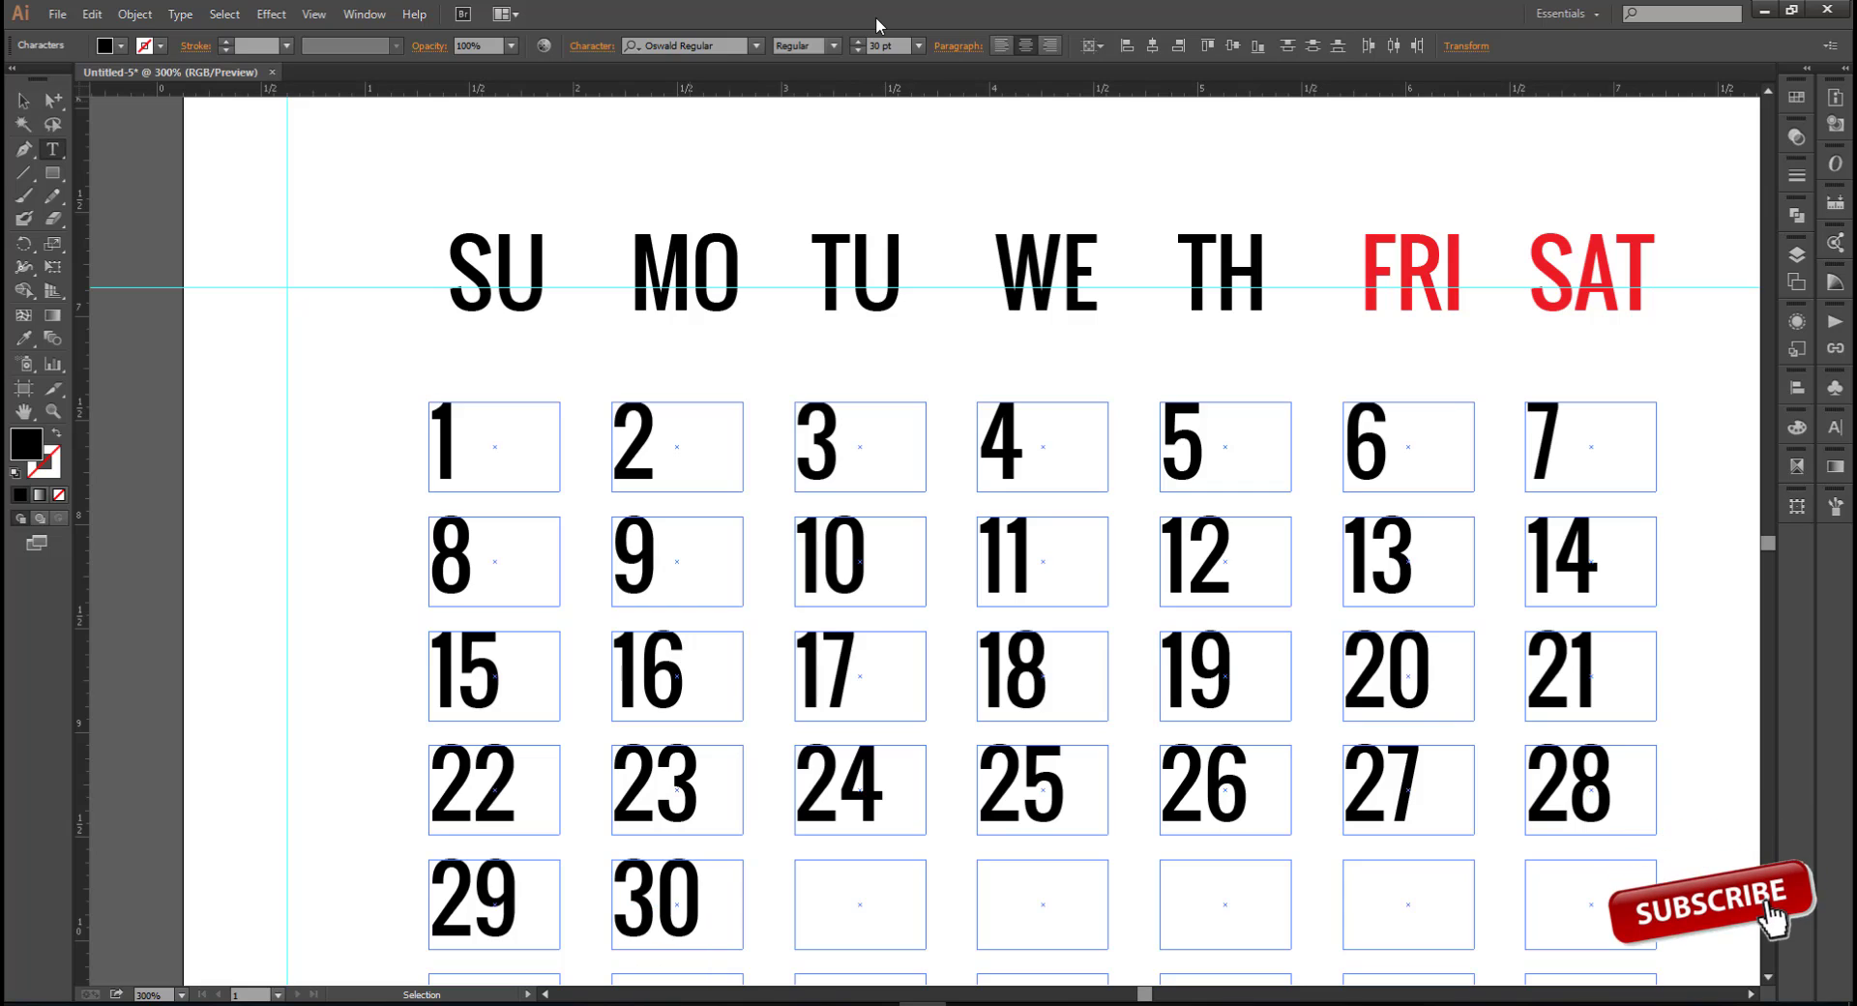
Enter the date 31 in the third box of the fifth week
key("Tab")
type("31")
key("ctrl+minus")
key("ctrl+minus")
Delete the empty sixth row of text boxes below the dates, selecting it in outline view and returning to preview
left_click(49, 105)
left_click(818, 735)
left_click_drag(817, 693, 766, 722)
key("ctrl+y")
left_click_drag(547, 617, 1164, 646)
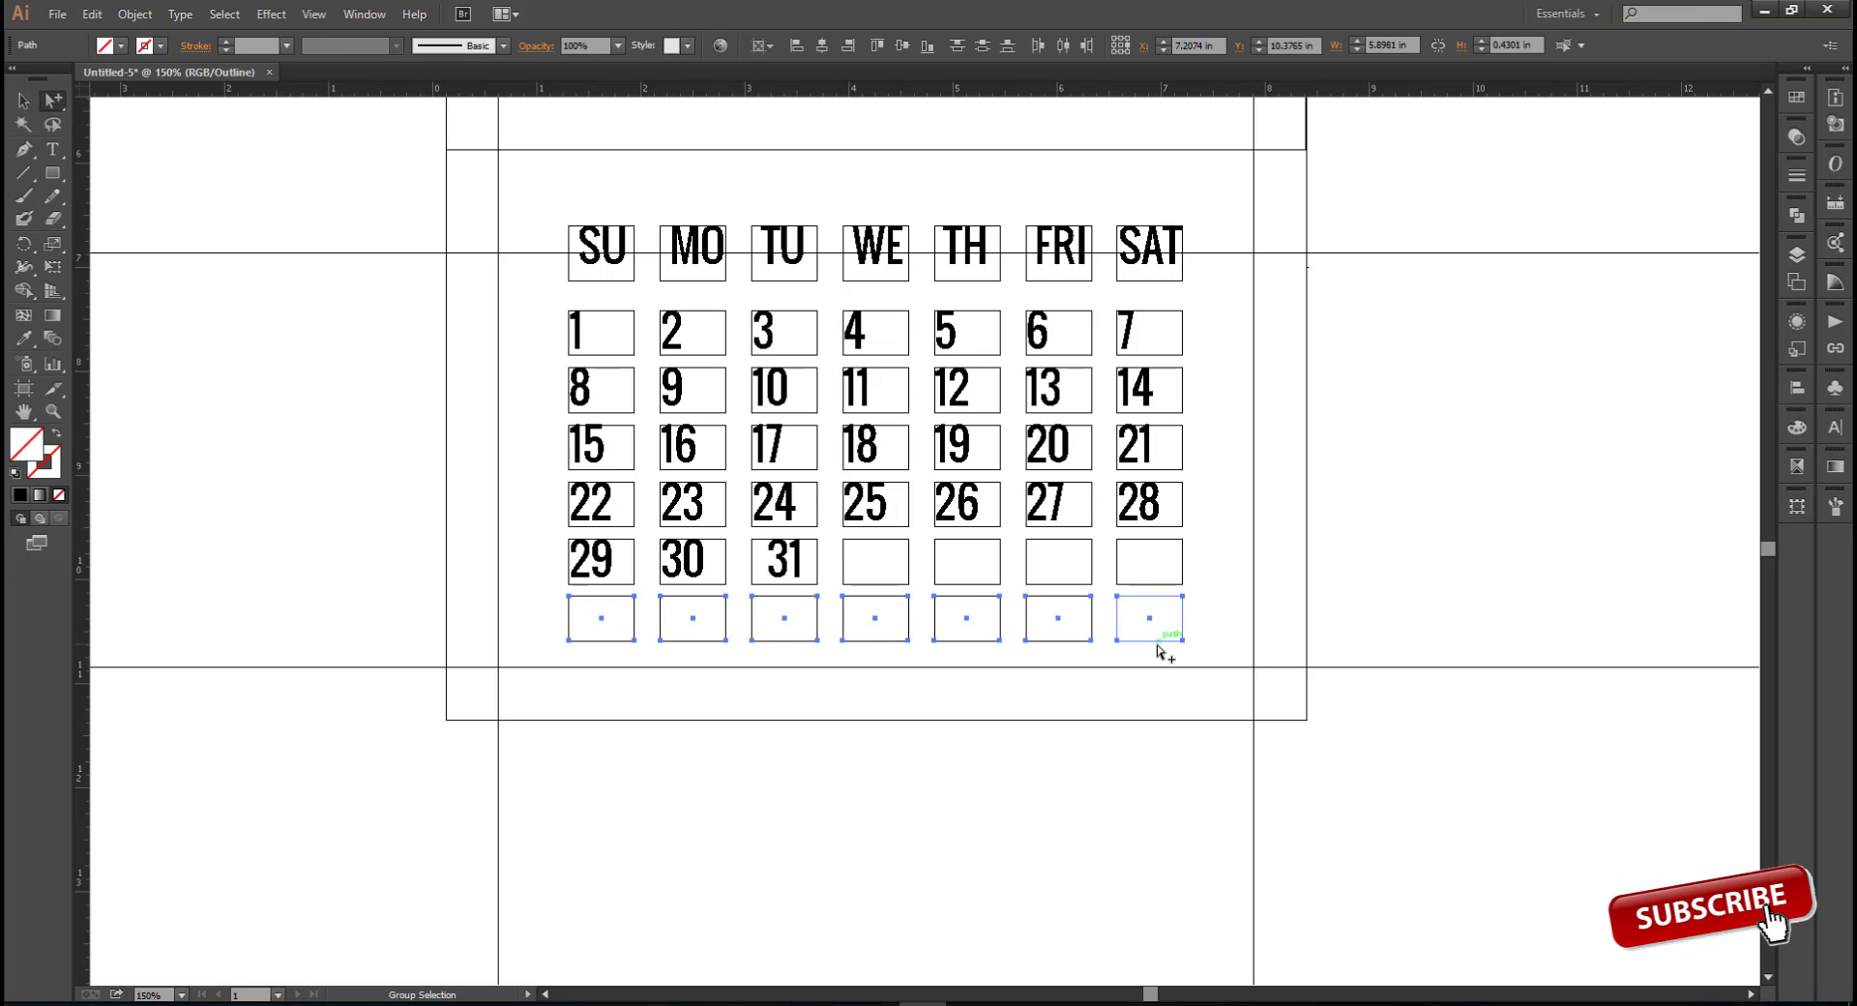
left_click_drag(53, 101, 126, 103)
mouse_move(554, 615)
left_mouse_down()
mouse_move(1208, 654)
mouse_move(555, 646)
left_mouse_up()
key("Delete")
left_click(1052, 615)
key("ctrl+y")
scroll(1052, 620, "up", 1)
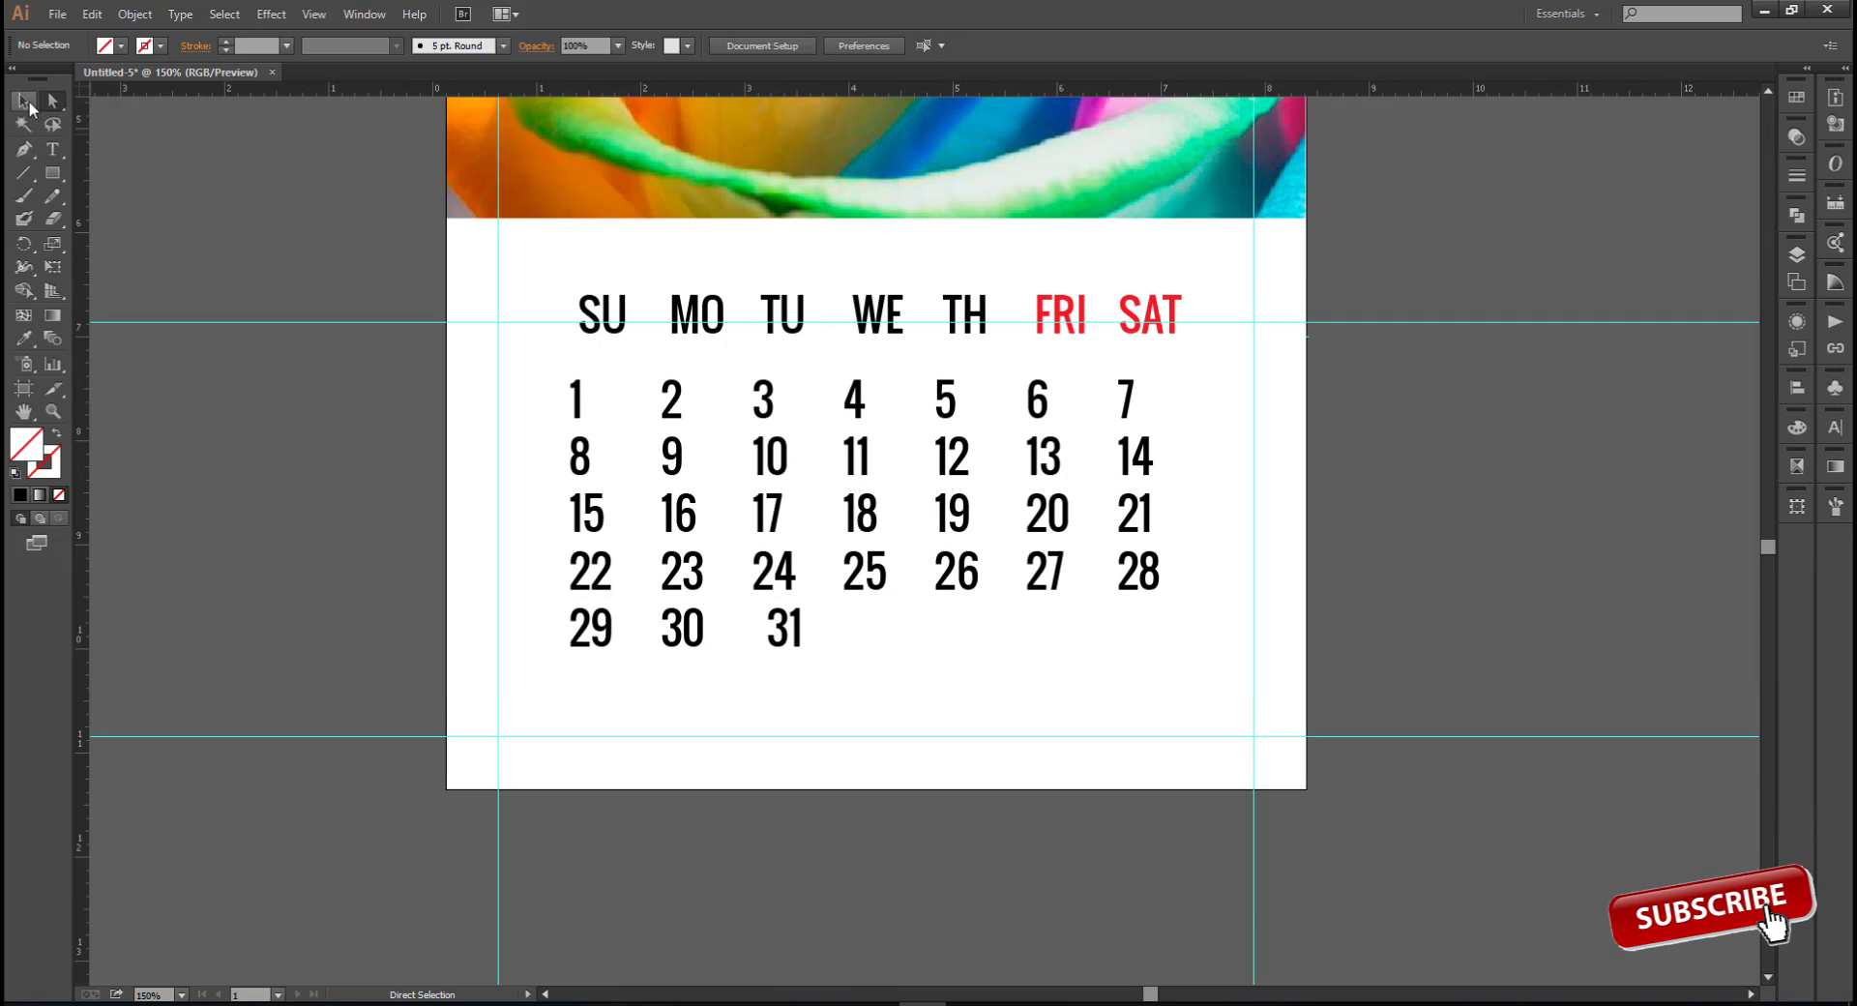
Select all the date text in the threaded boxes, set its font size to 25 pt, and deselect it
left_click(769, 410)
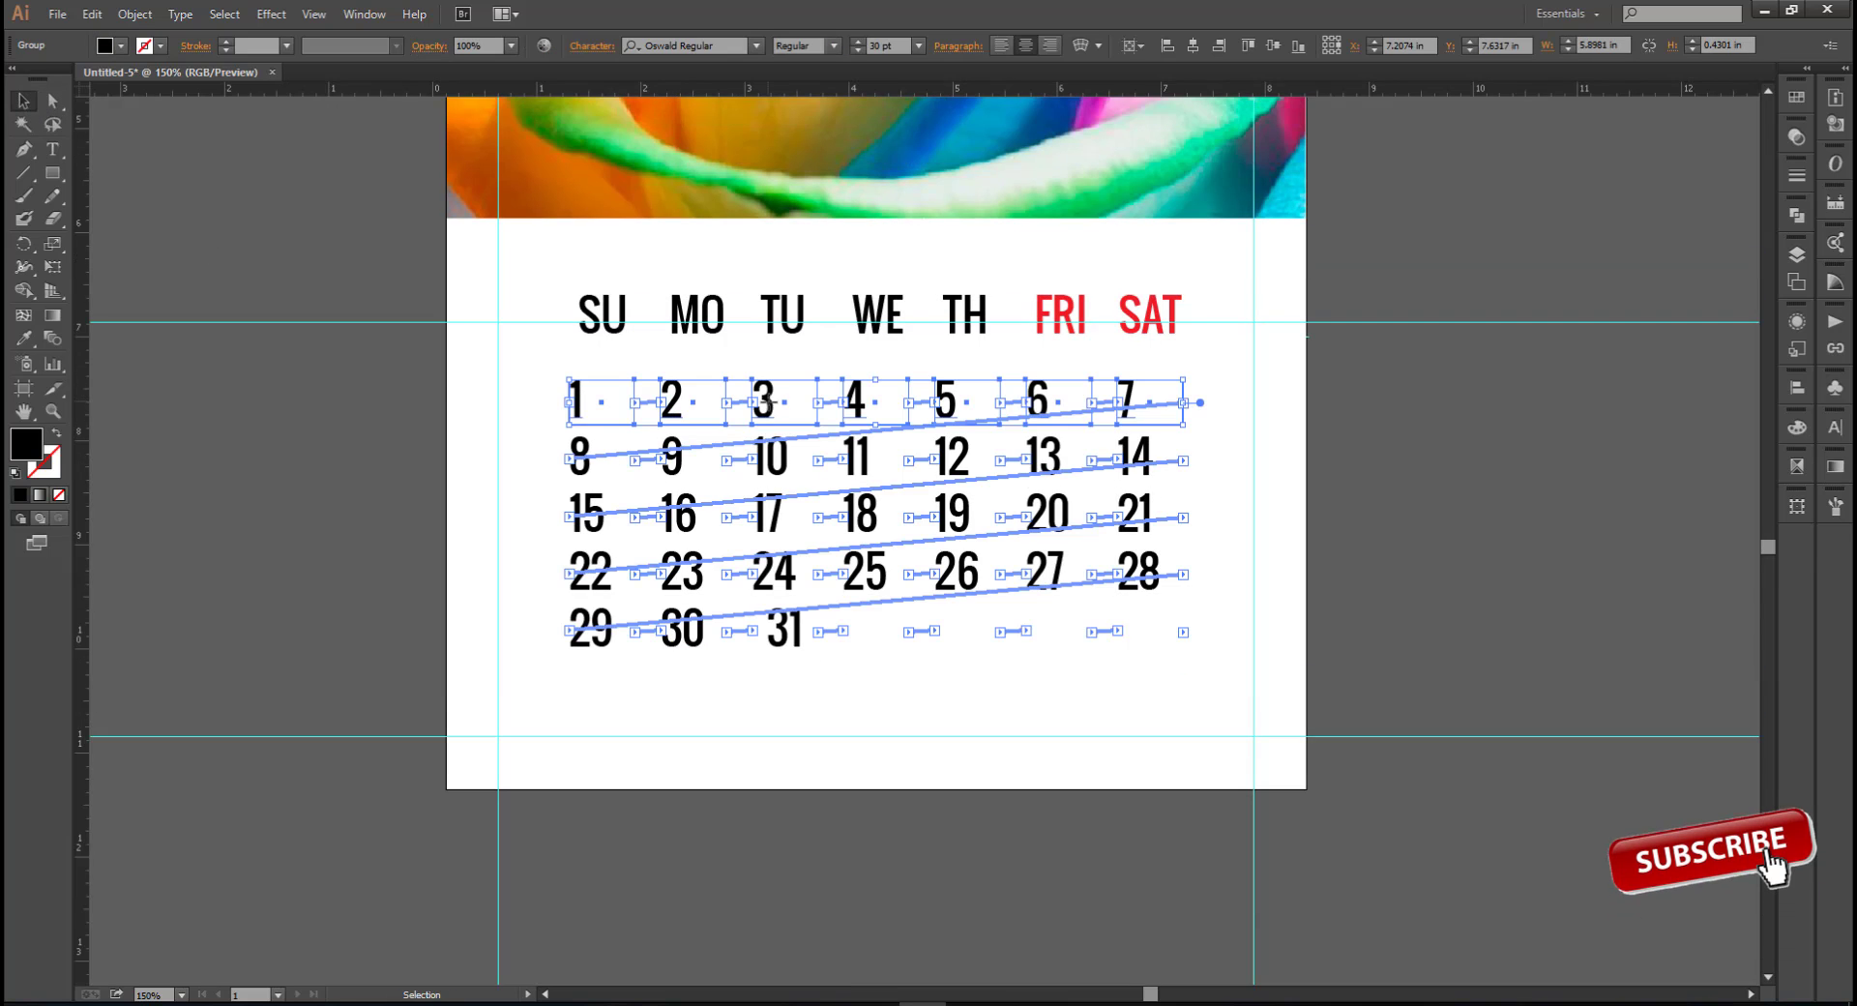
left_click(1670, 695)
left_click(788, 631)
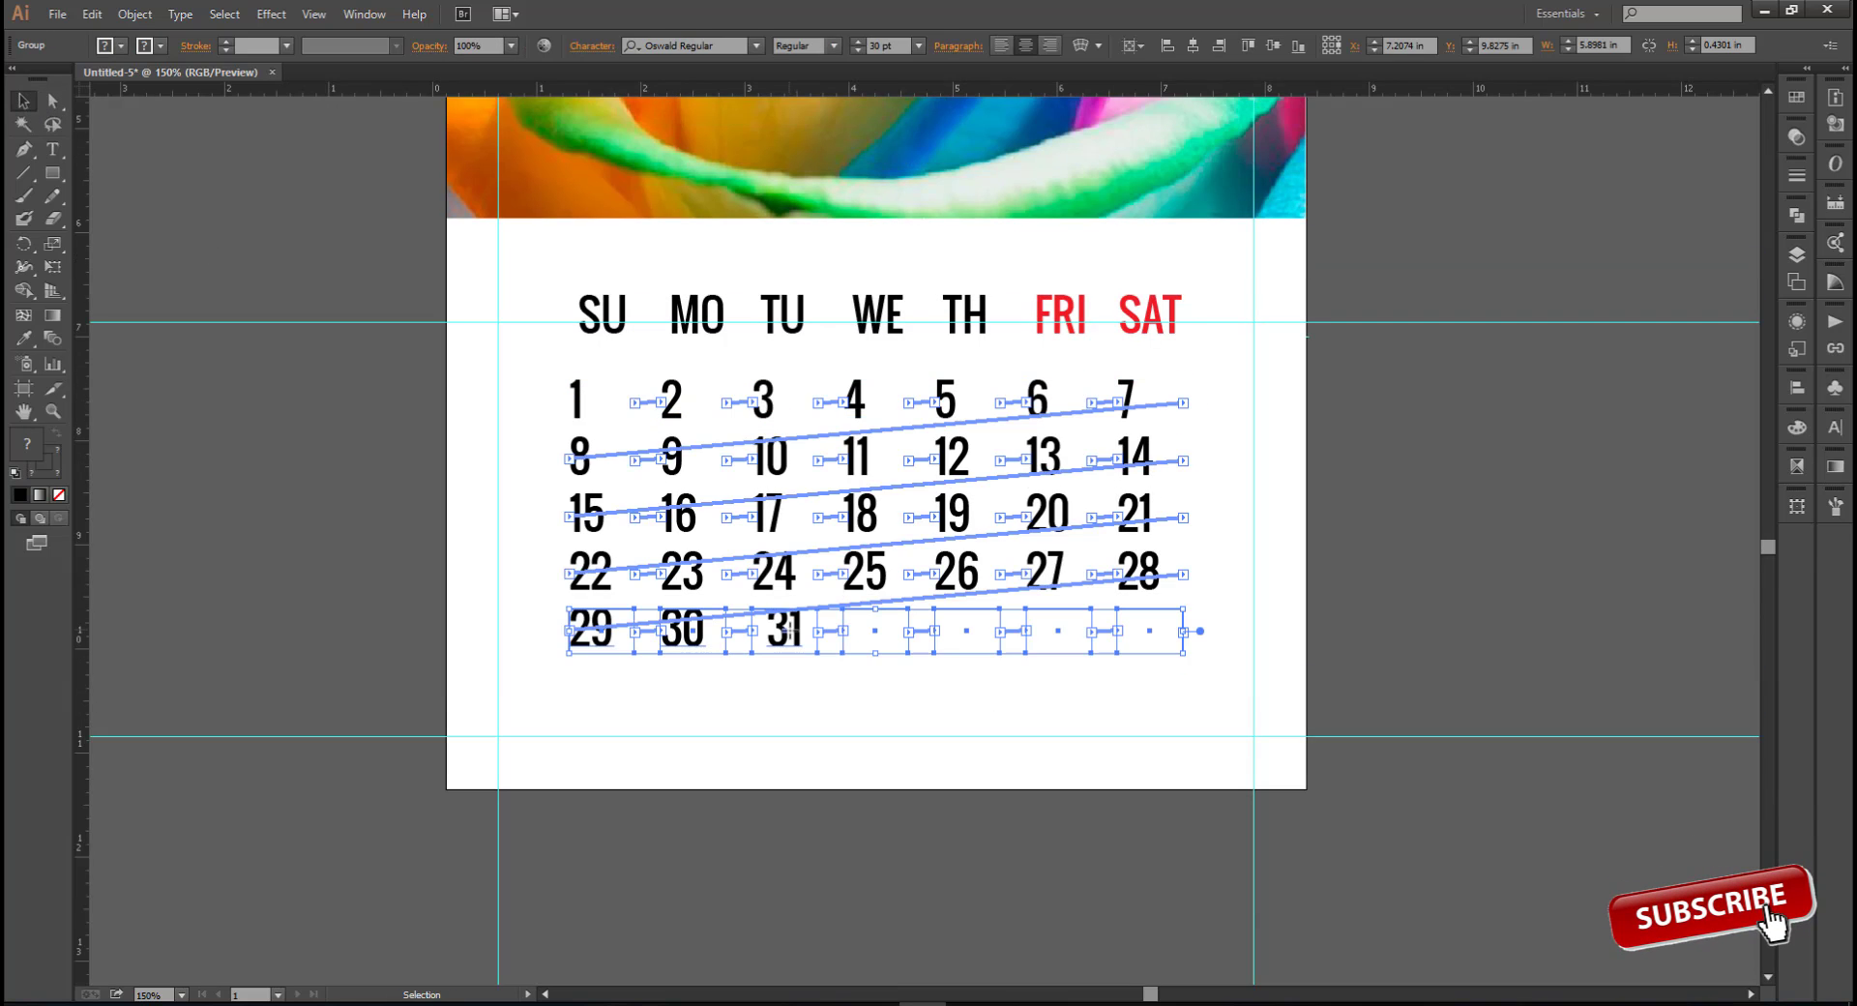
left_click(54, 151)
left_click(575, 399)
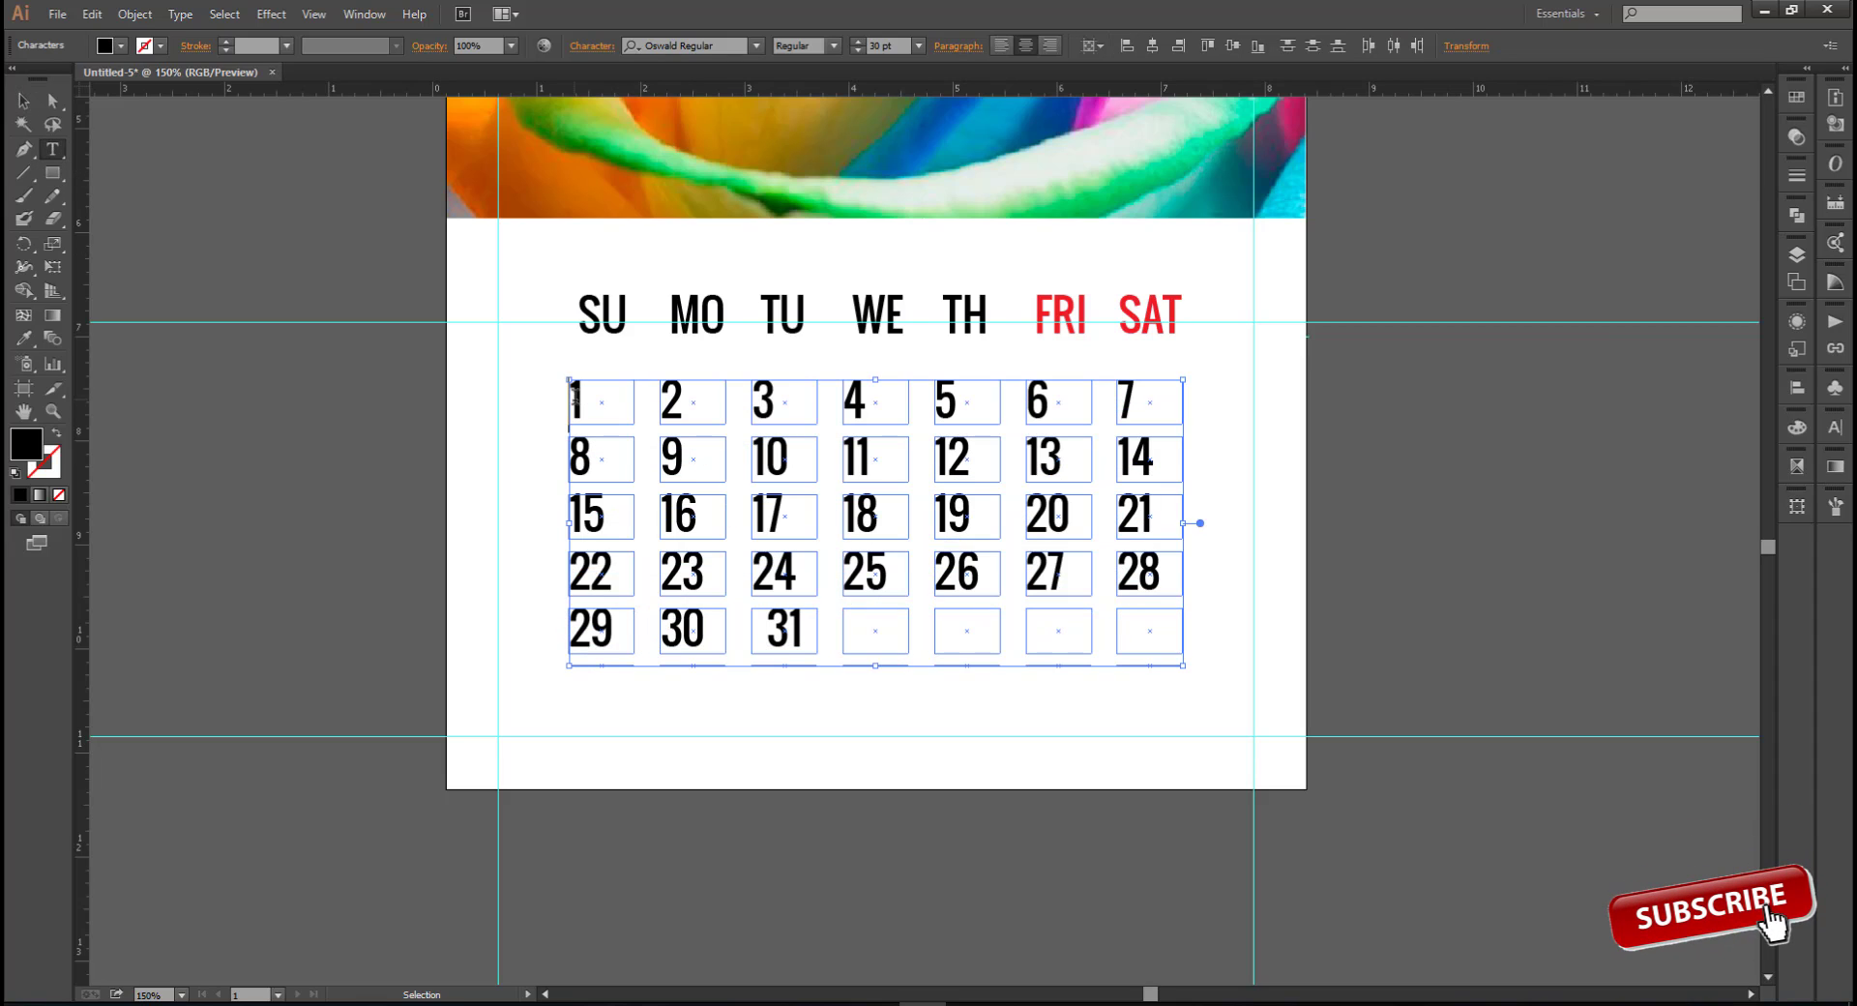
key("ctrl+a")
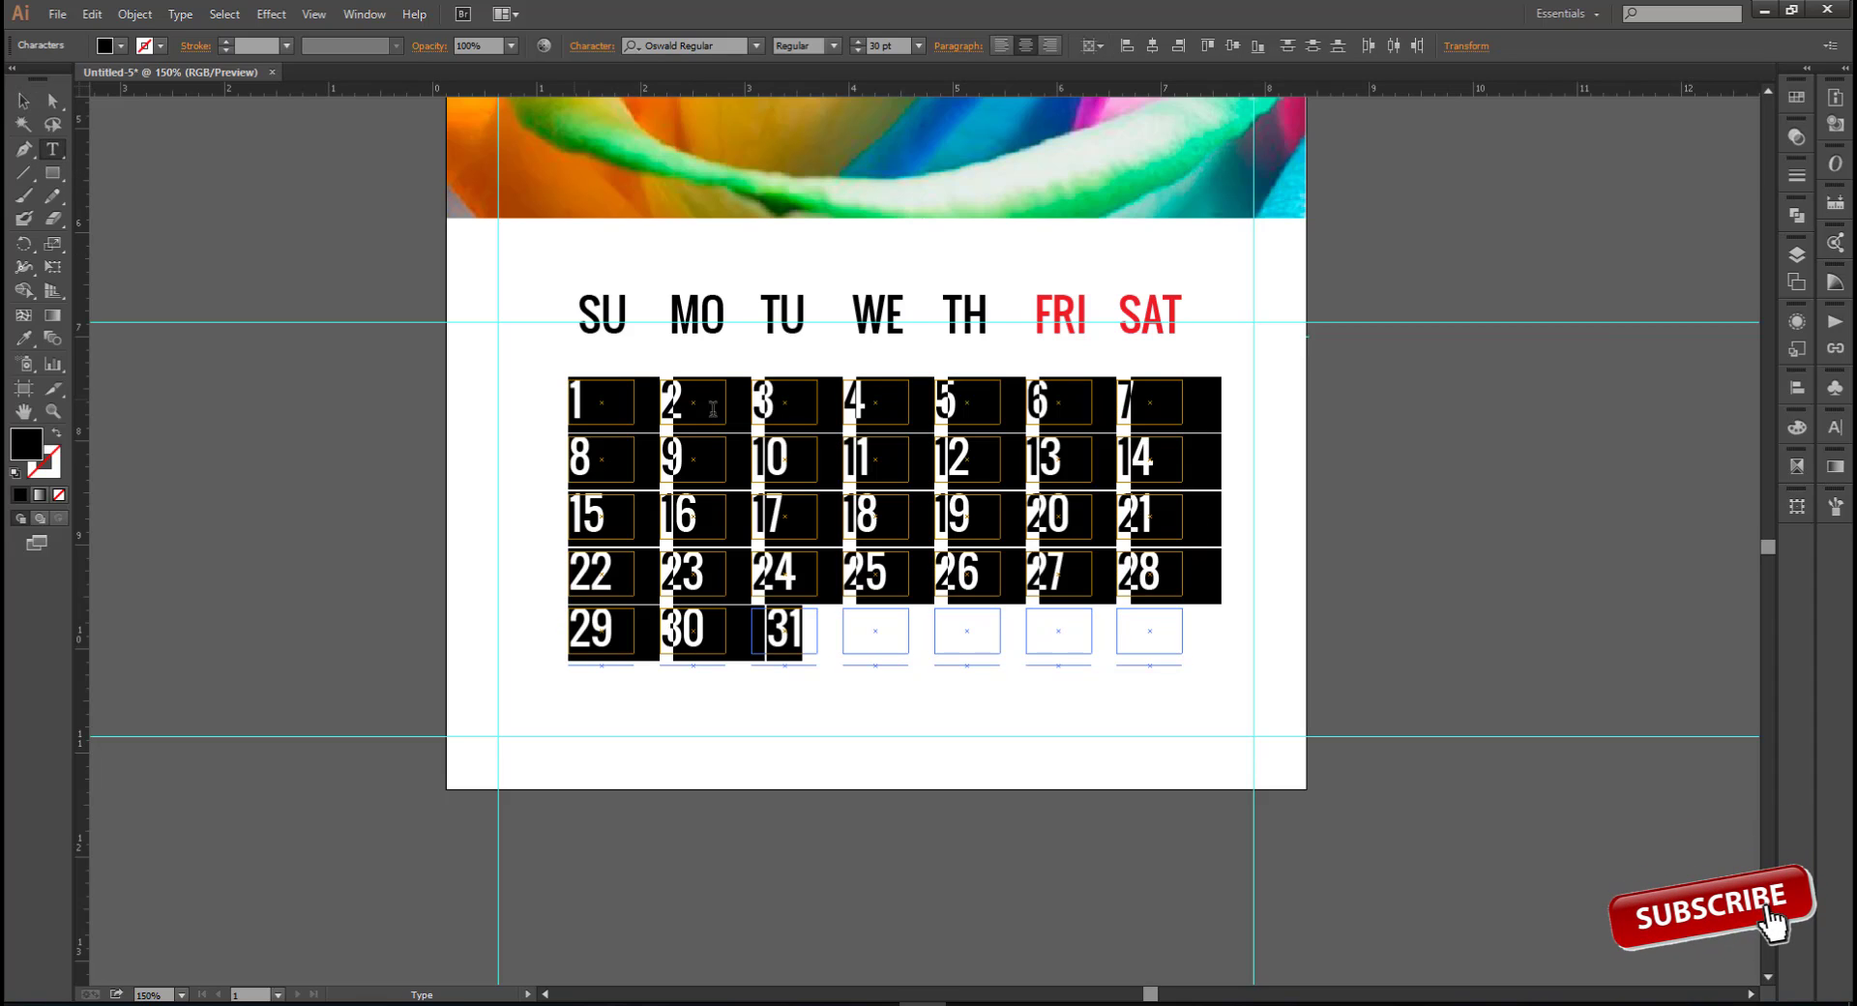
left_click(855, 49)
left_click(855, 49)
left_click(855, 49)
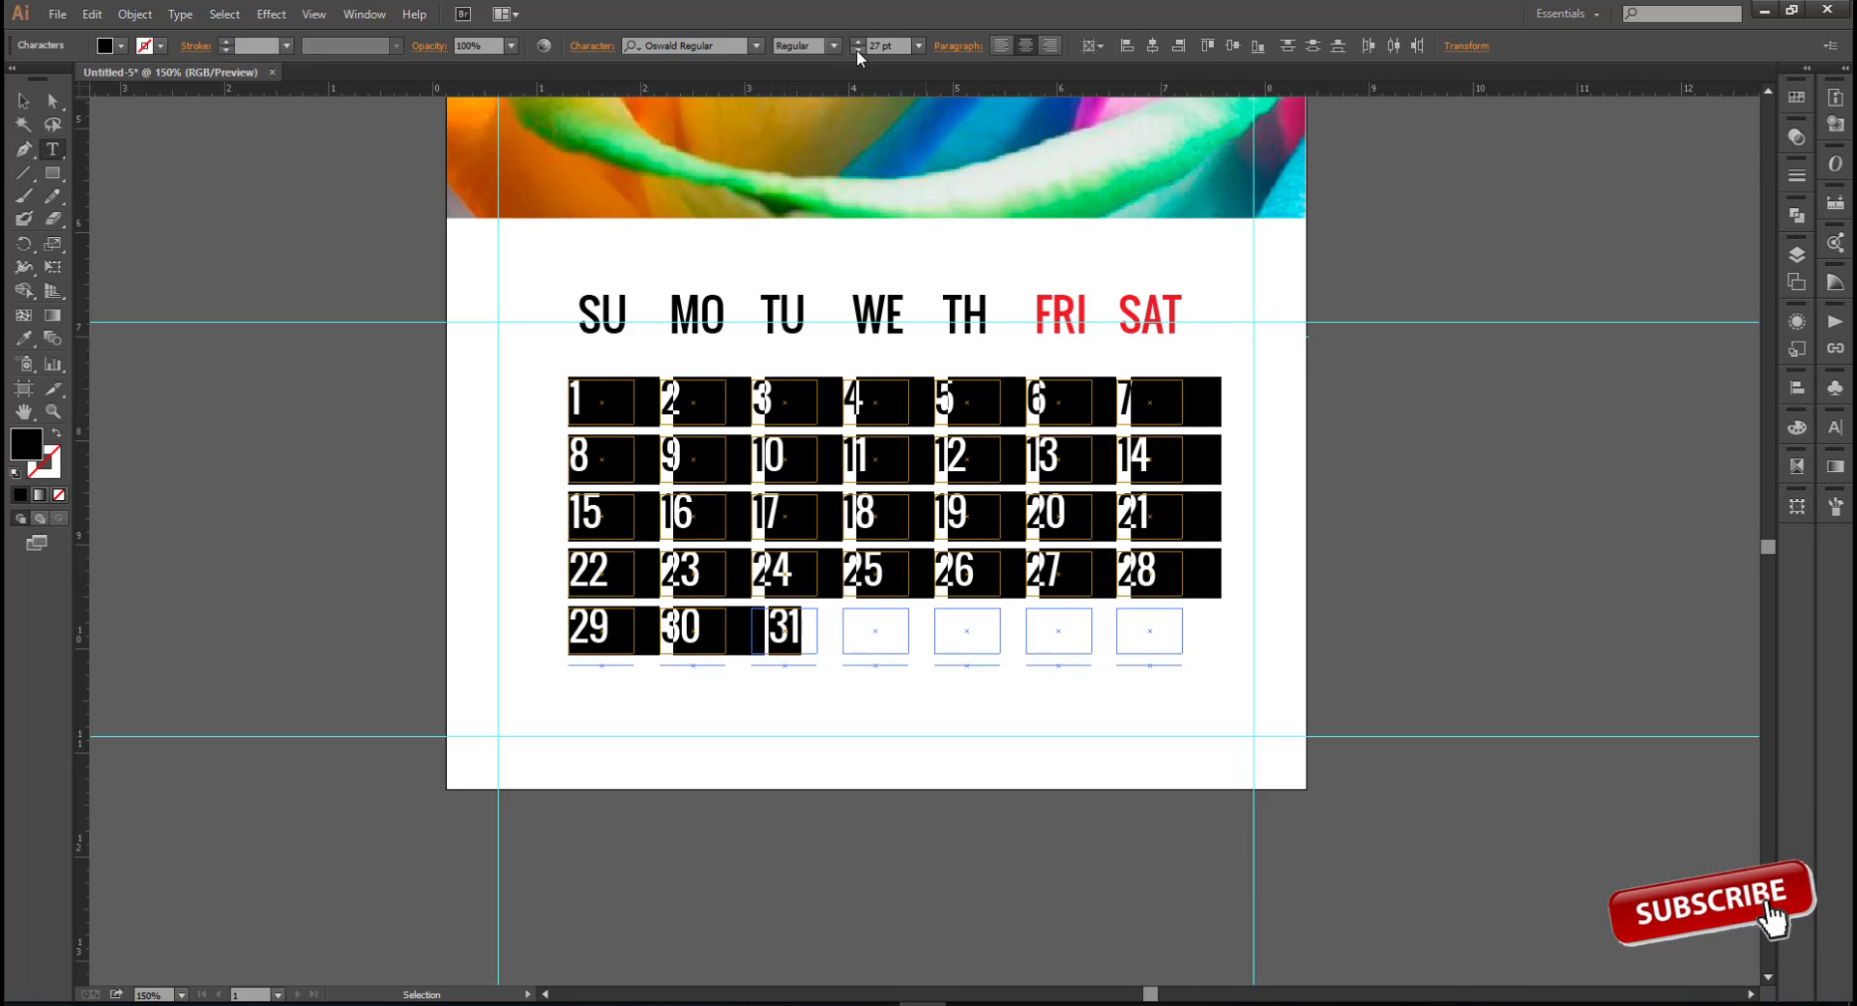
left_click(856, 49)
left_click(856, 49)
left_click(900, 497)
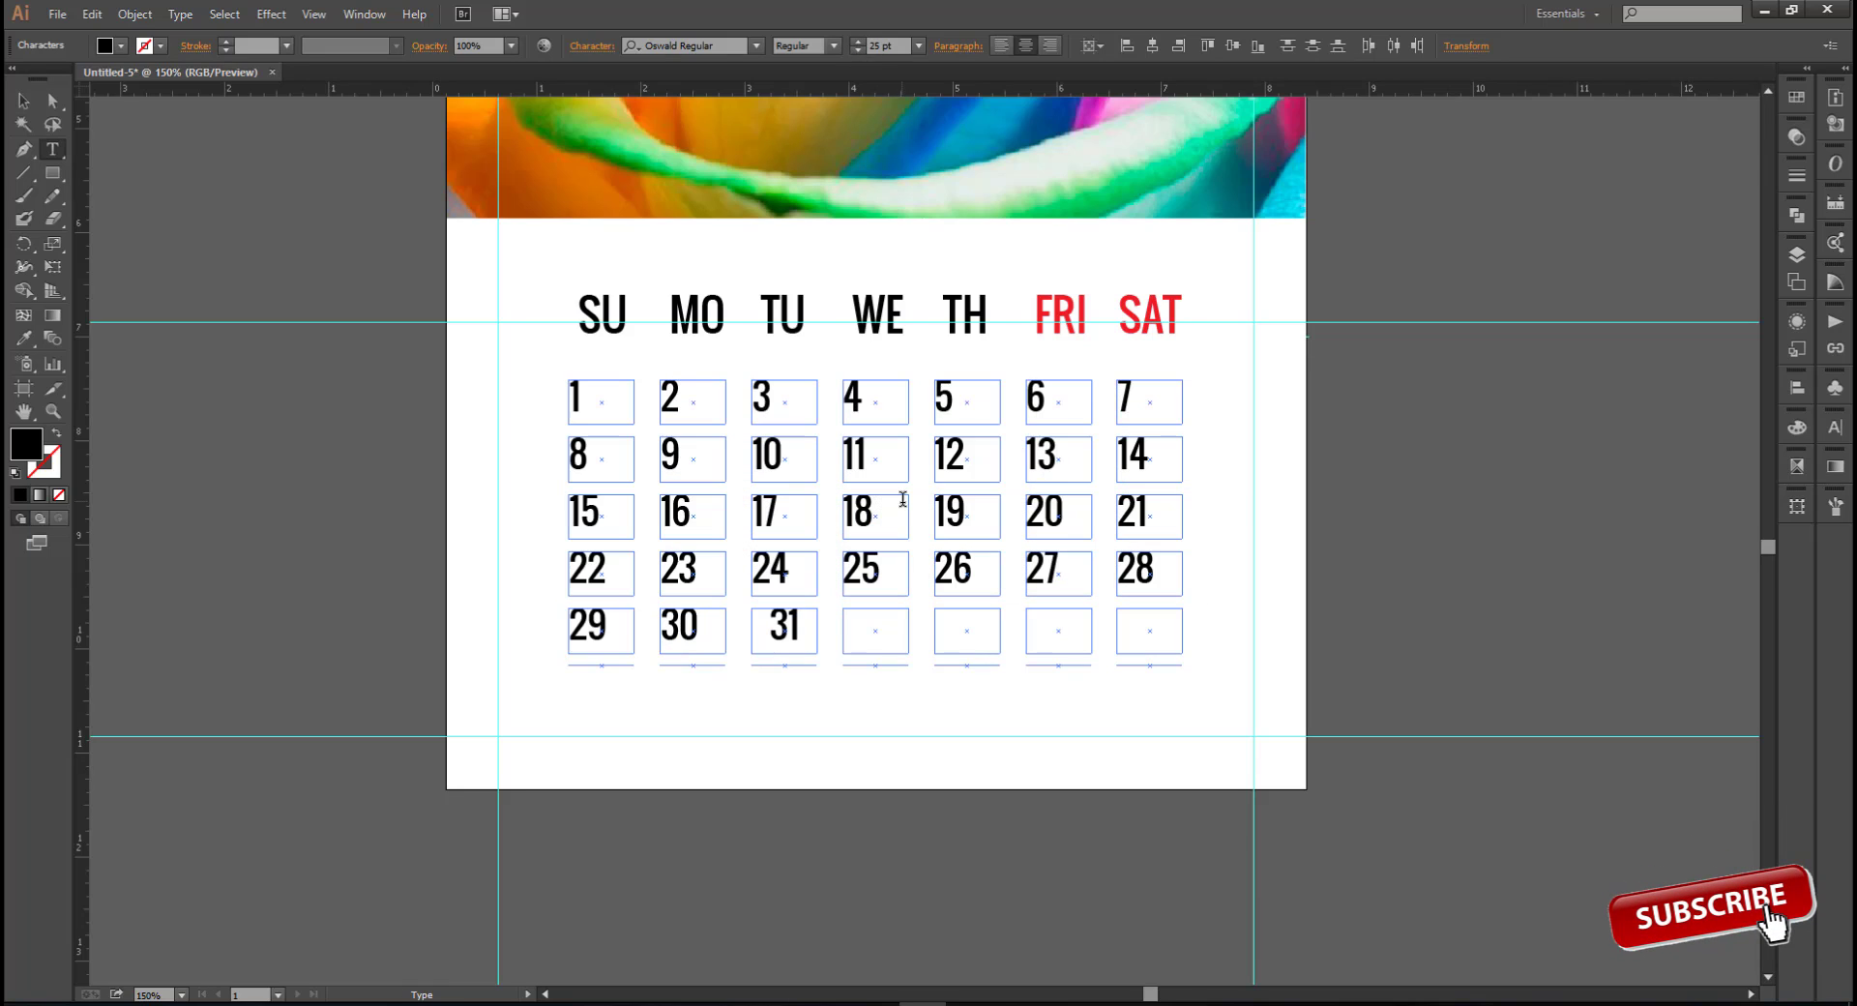
key("Escape")
left_click(1515, 565)
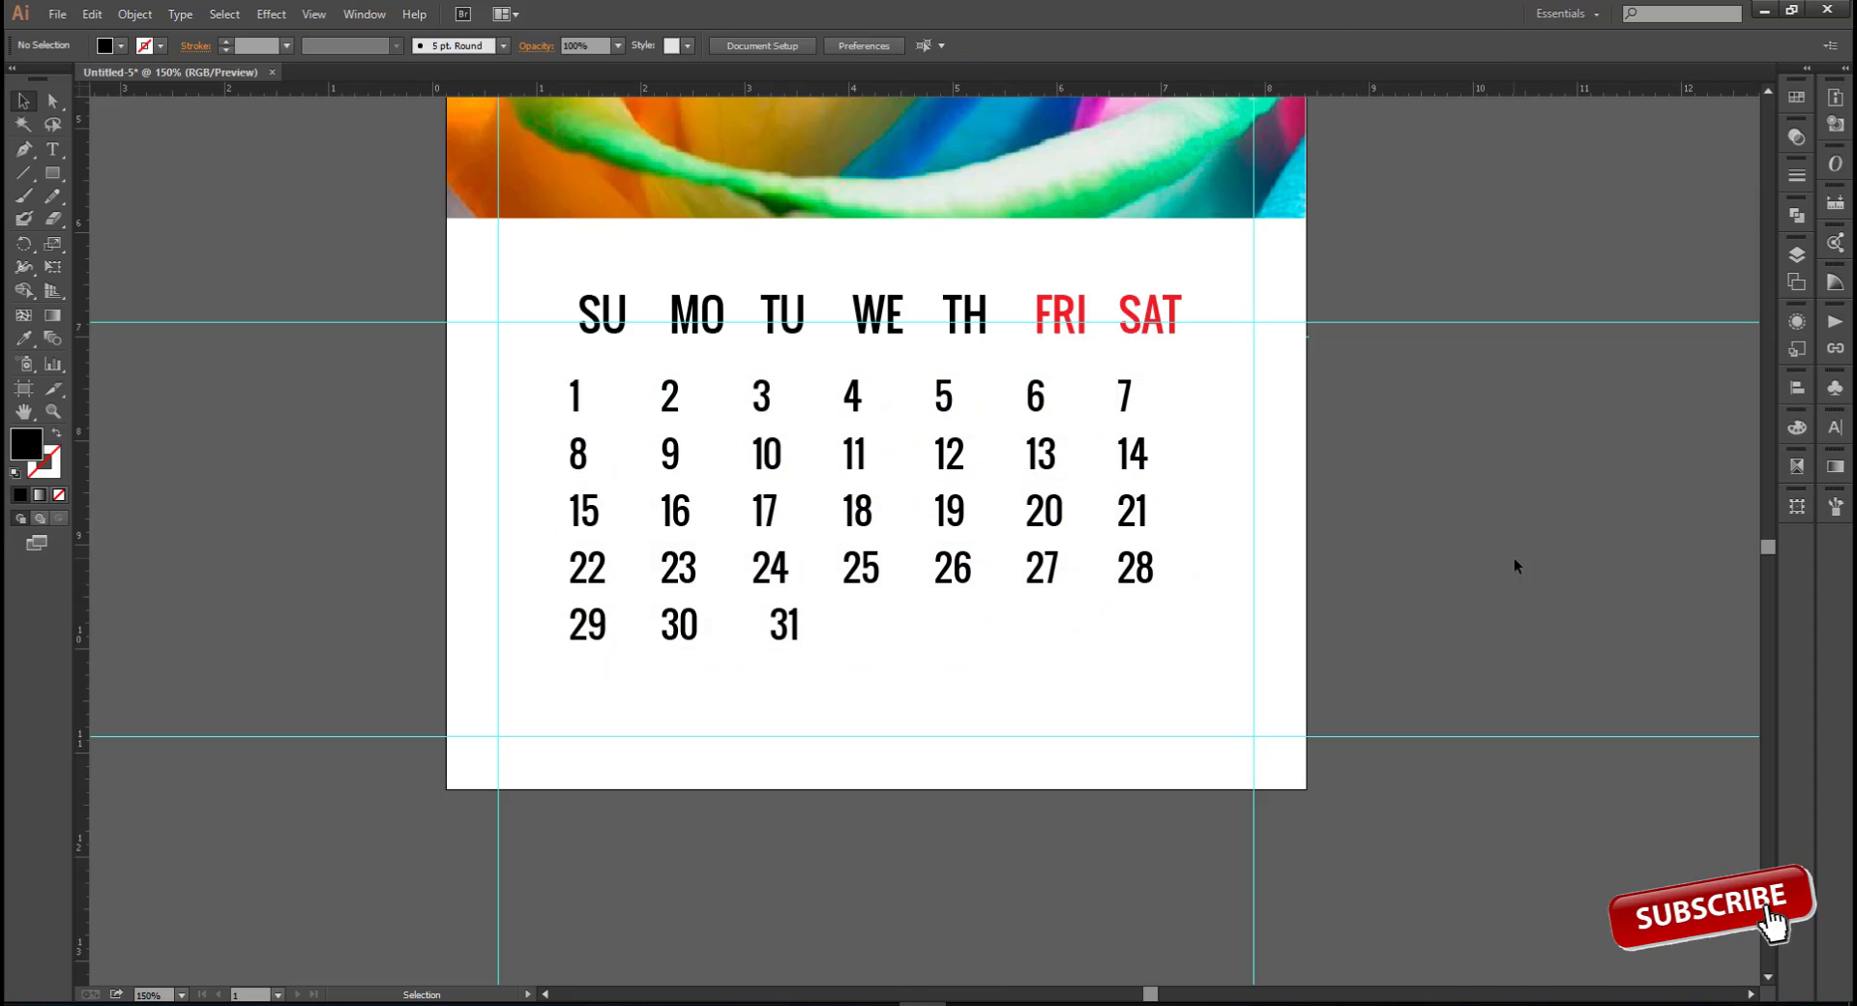
Examine the layout of the date grid beneath the weekday headings and its fit on the whole page
left_click(578, 396)
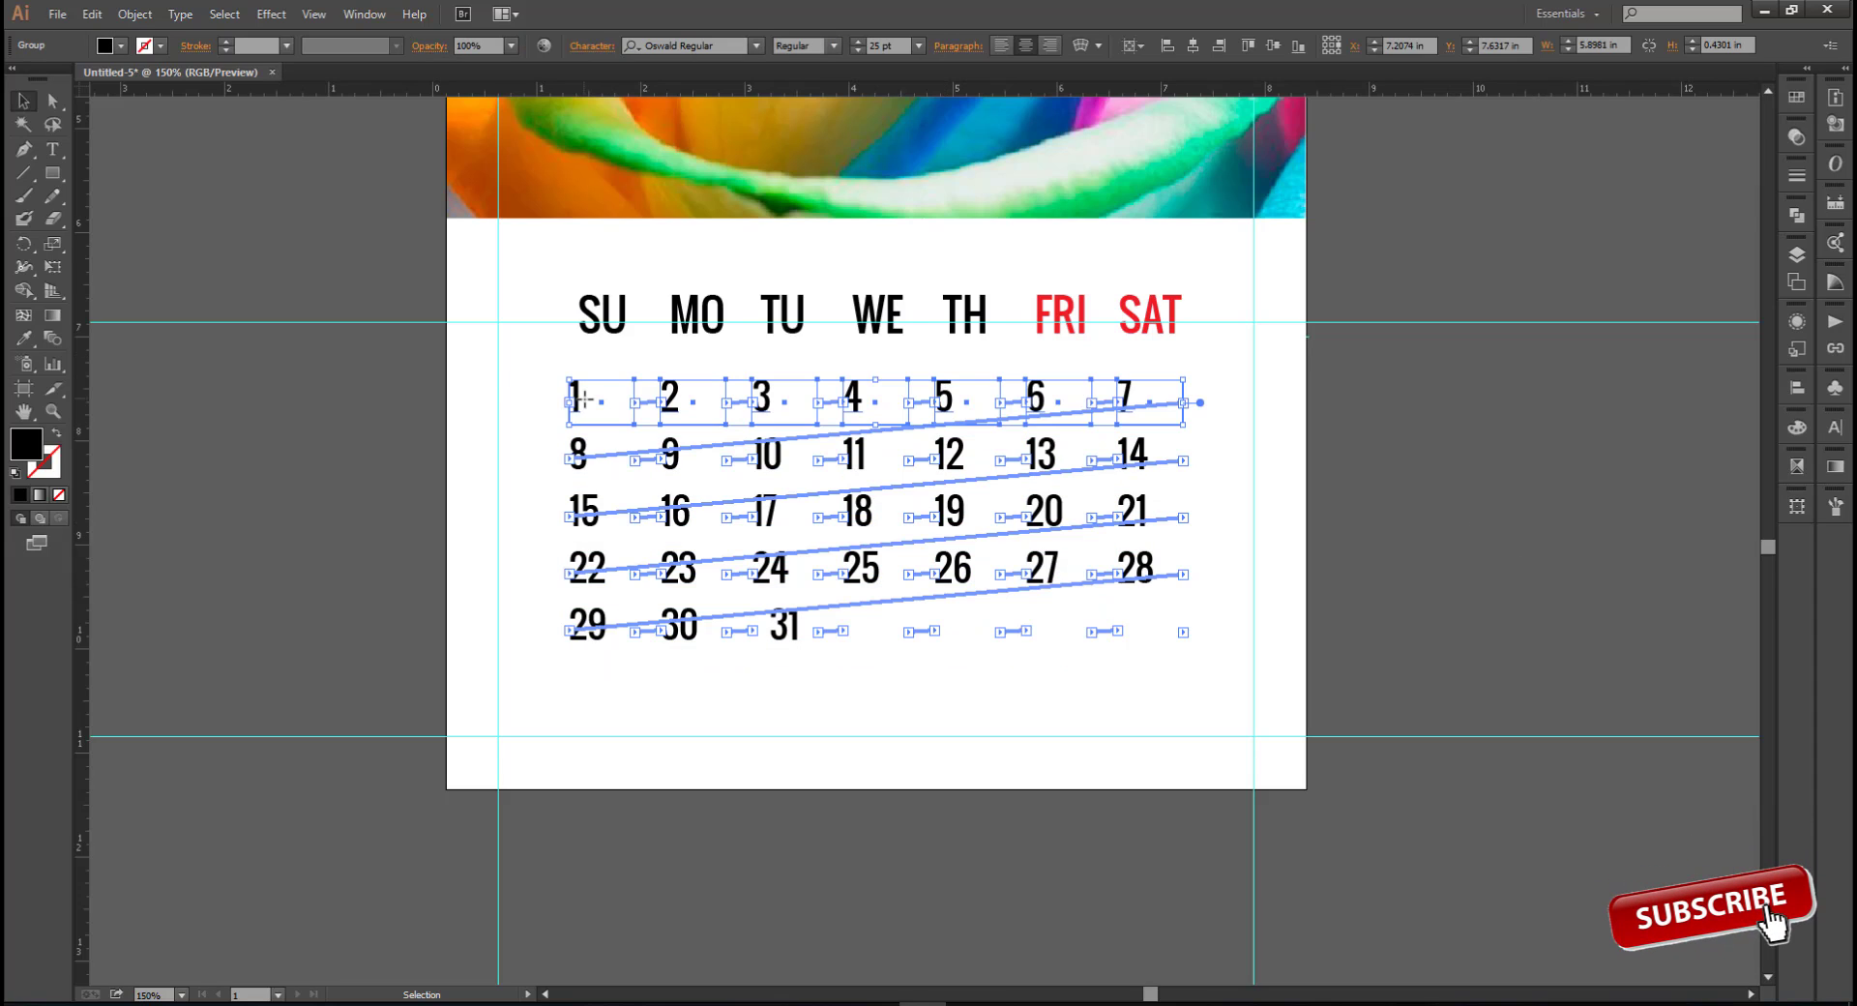
left_click(1465, 503)
scroll(1450, 488, "left", 1)
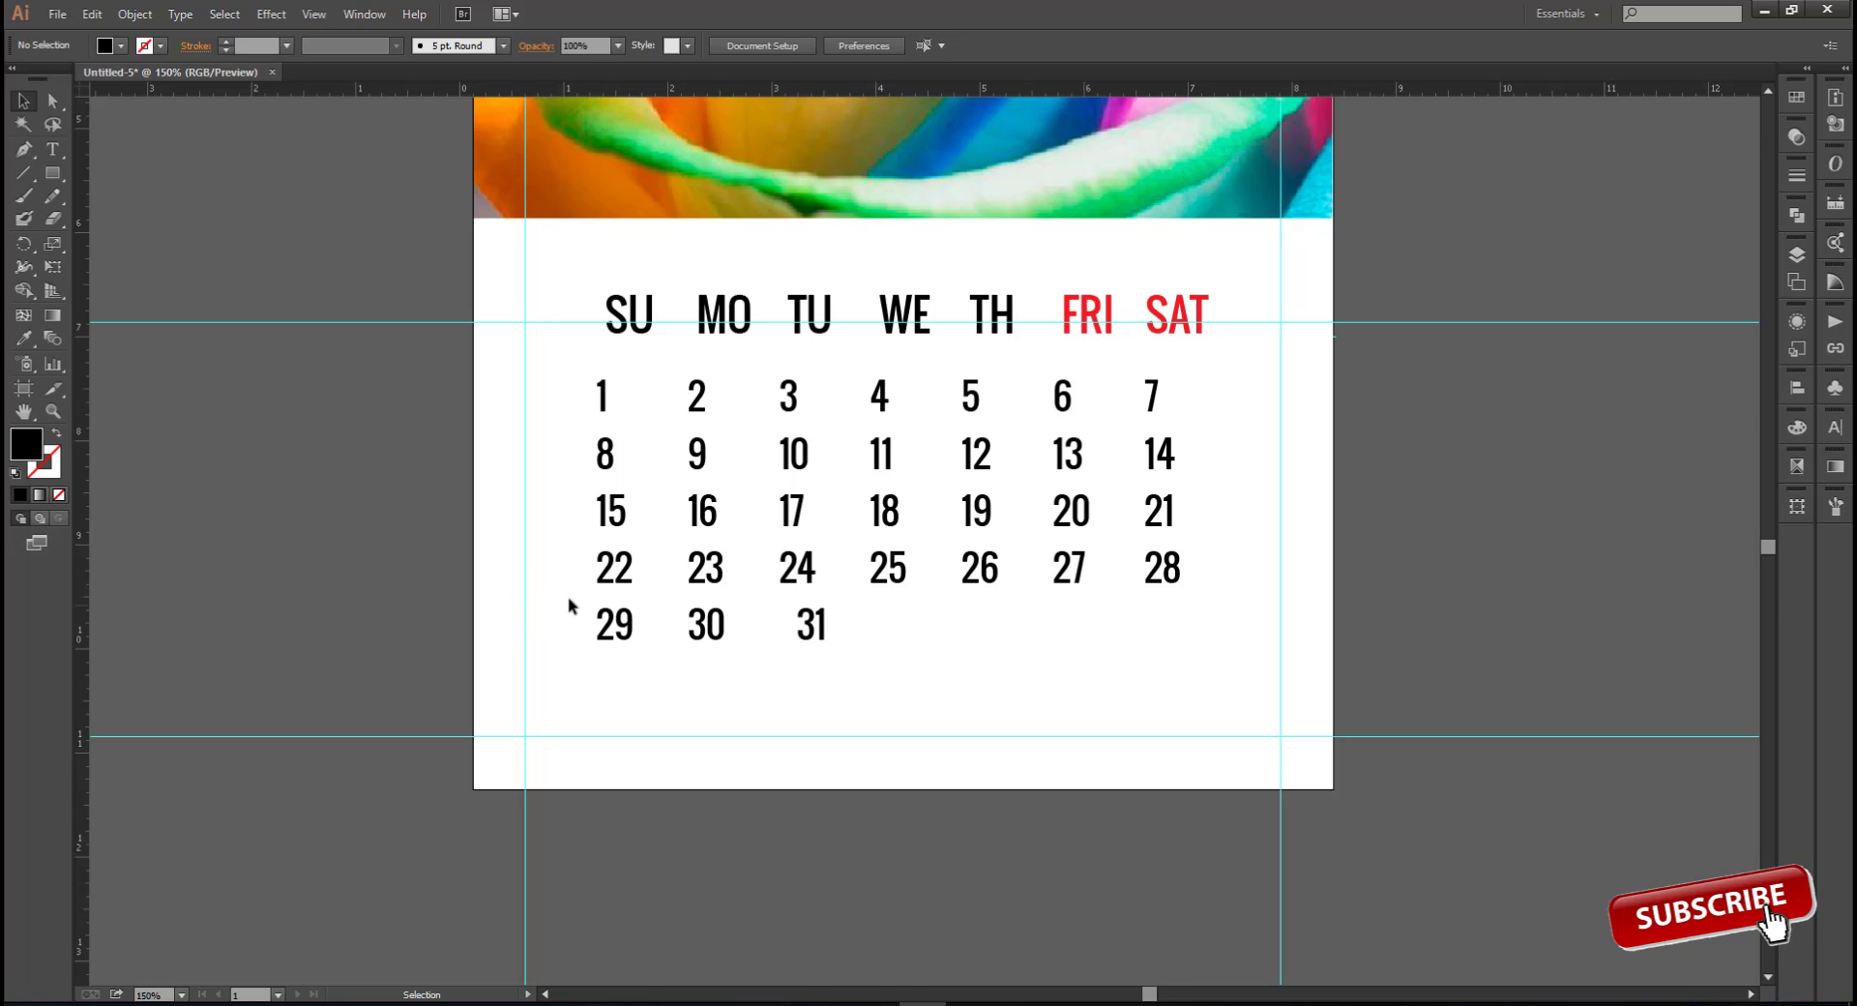
scroll(607, 604, "down", 2)
scroll(614, 520, "up", 2)
scroll(610, 580, "up", 1)
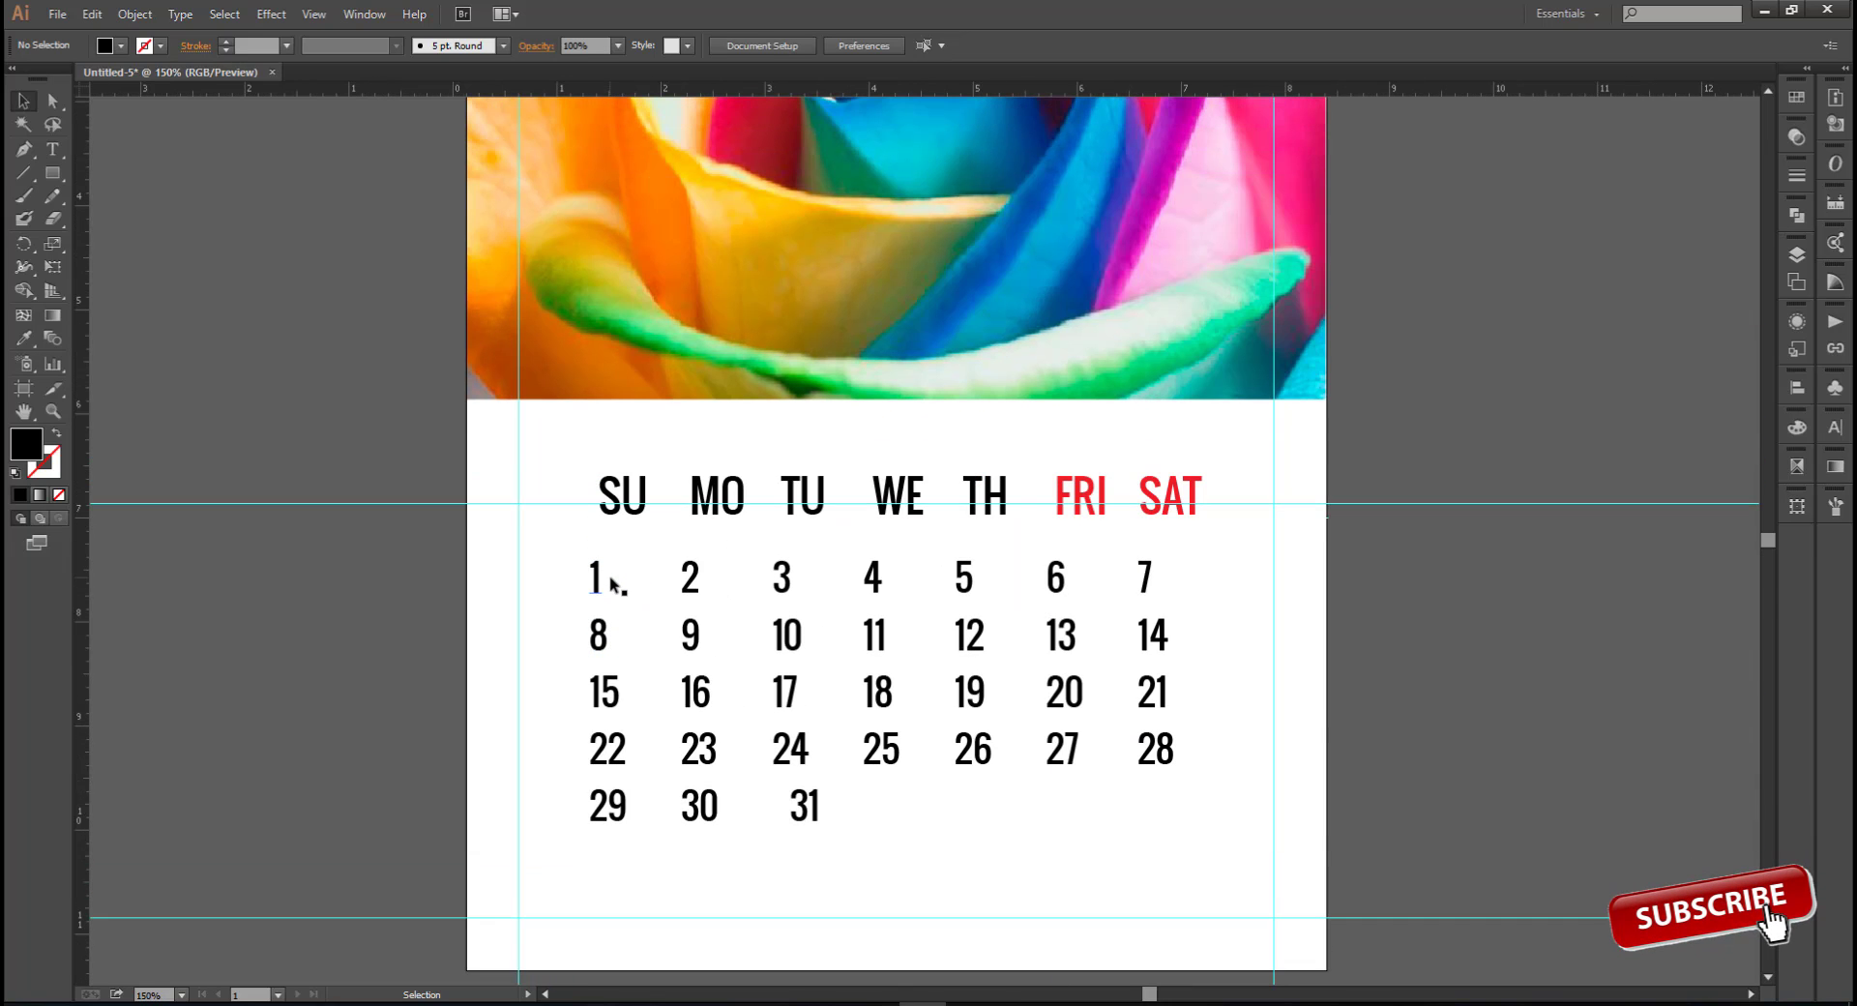
scroll(609, 581, "down", 2)
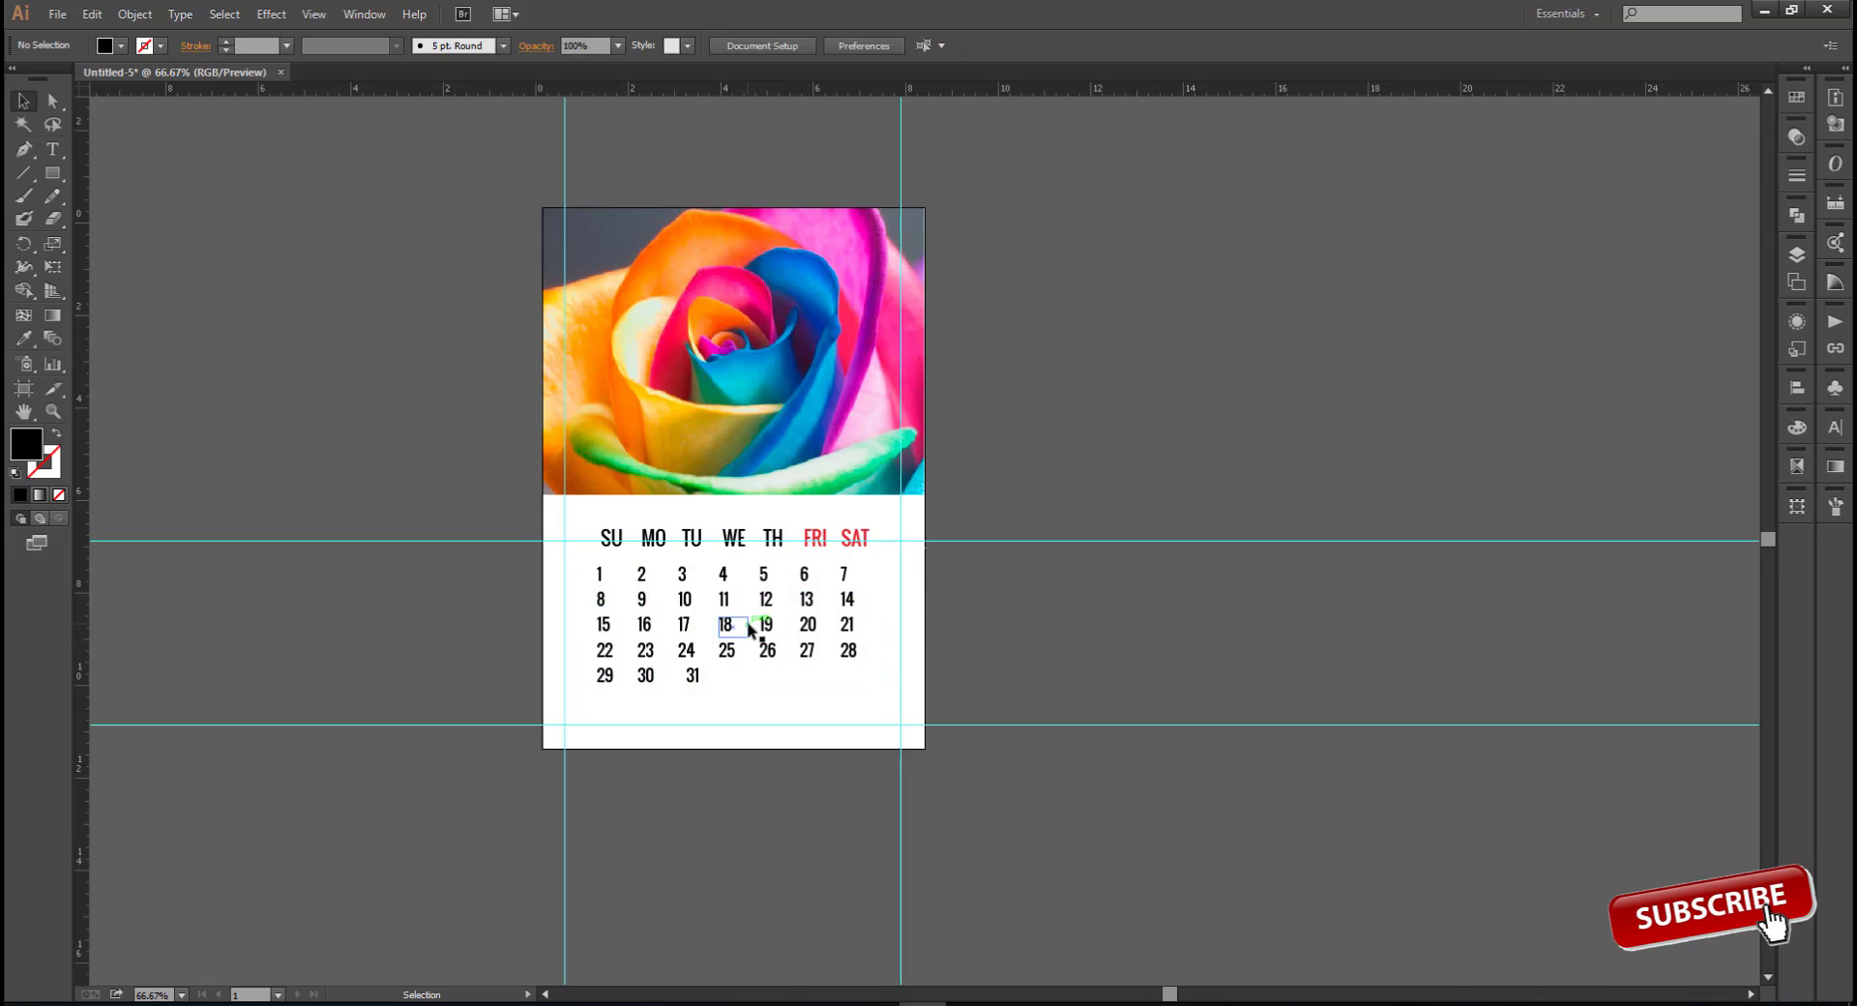
scroll(747, 621, "up", 1)
scroll(1049, 690, "up", 1)
scroll(1089, 692, "down", 1)
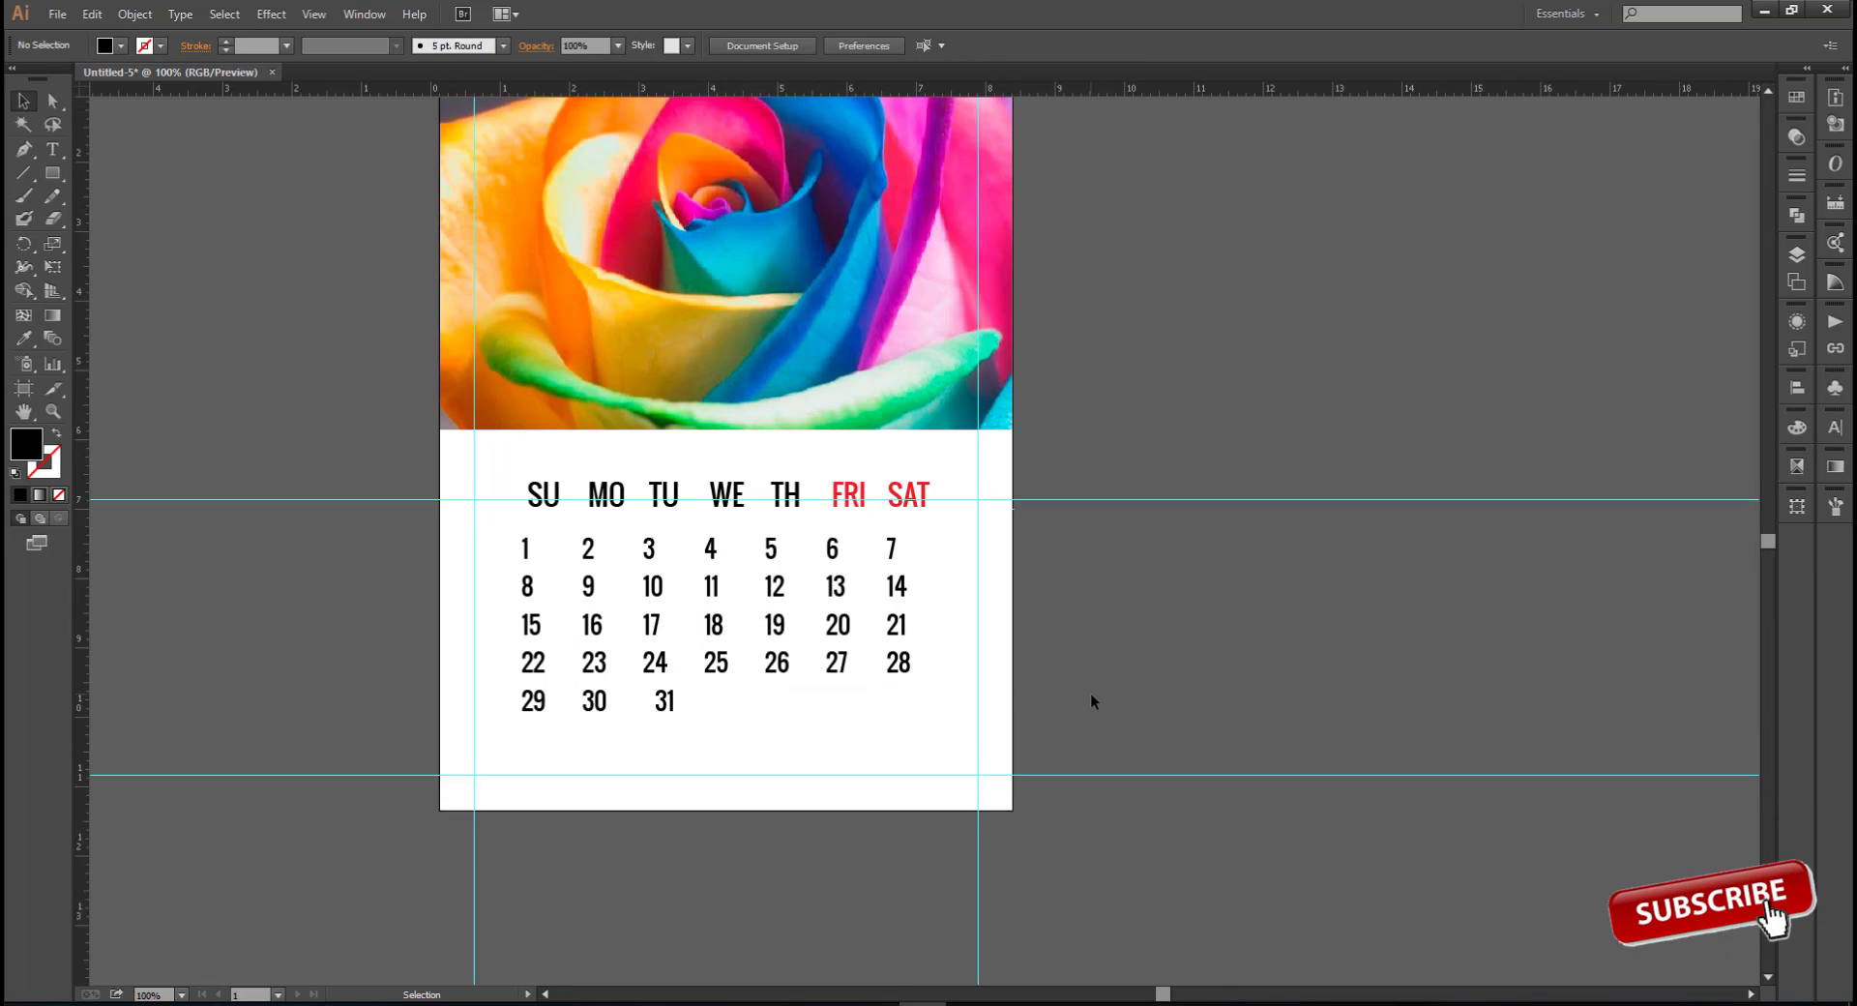
Draw a closed wavy shape about 8.26 in wide and 0.74 in high along the page's bottom edge with the Pen tool
scroll(1089, 693, "down", 1)
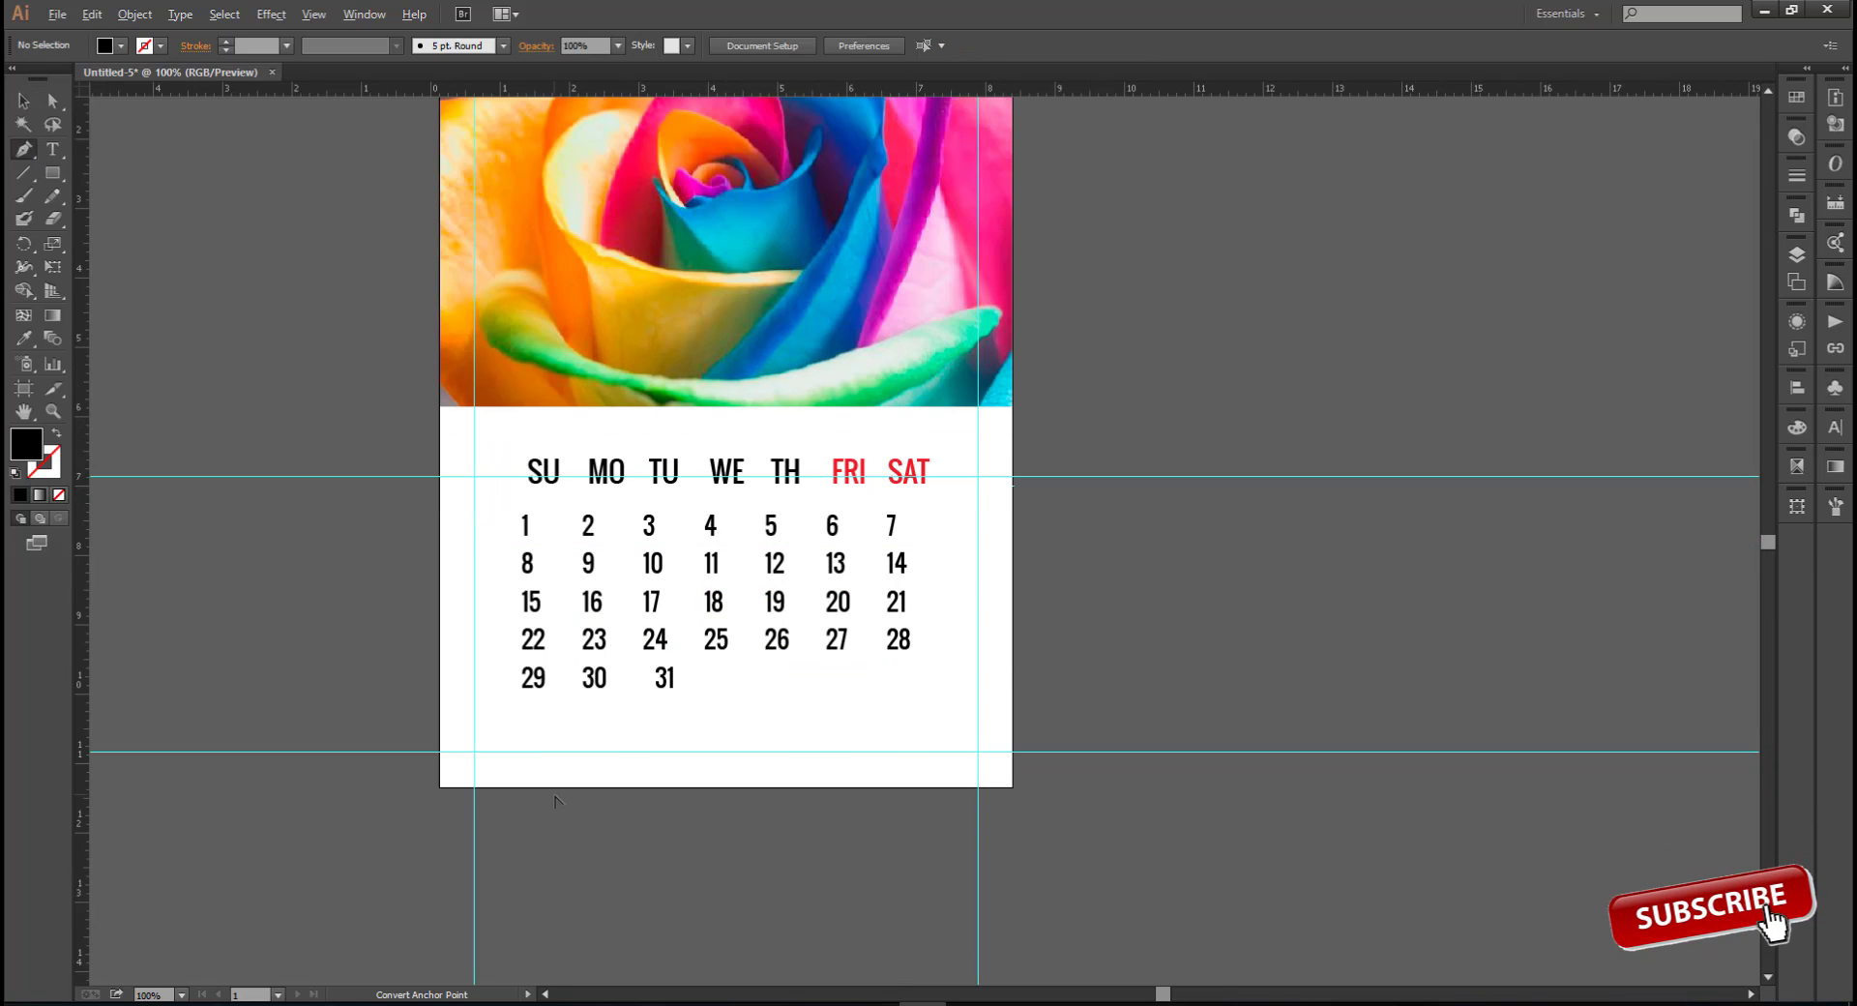
scroll(556, 801, "up", 1)
scroll(438, 829, "up", 2)
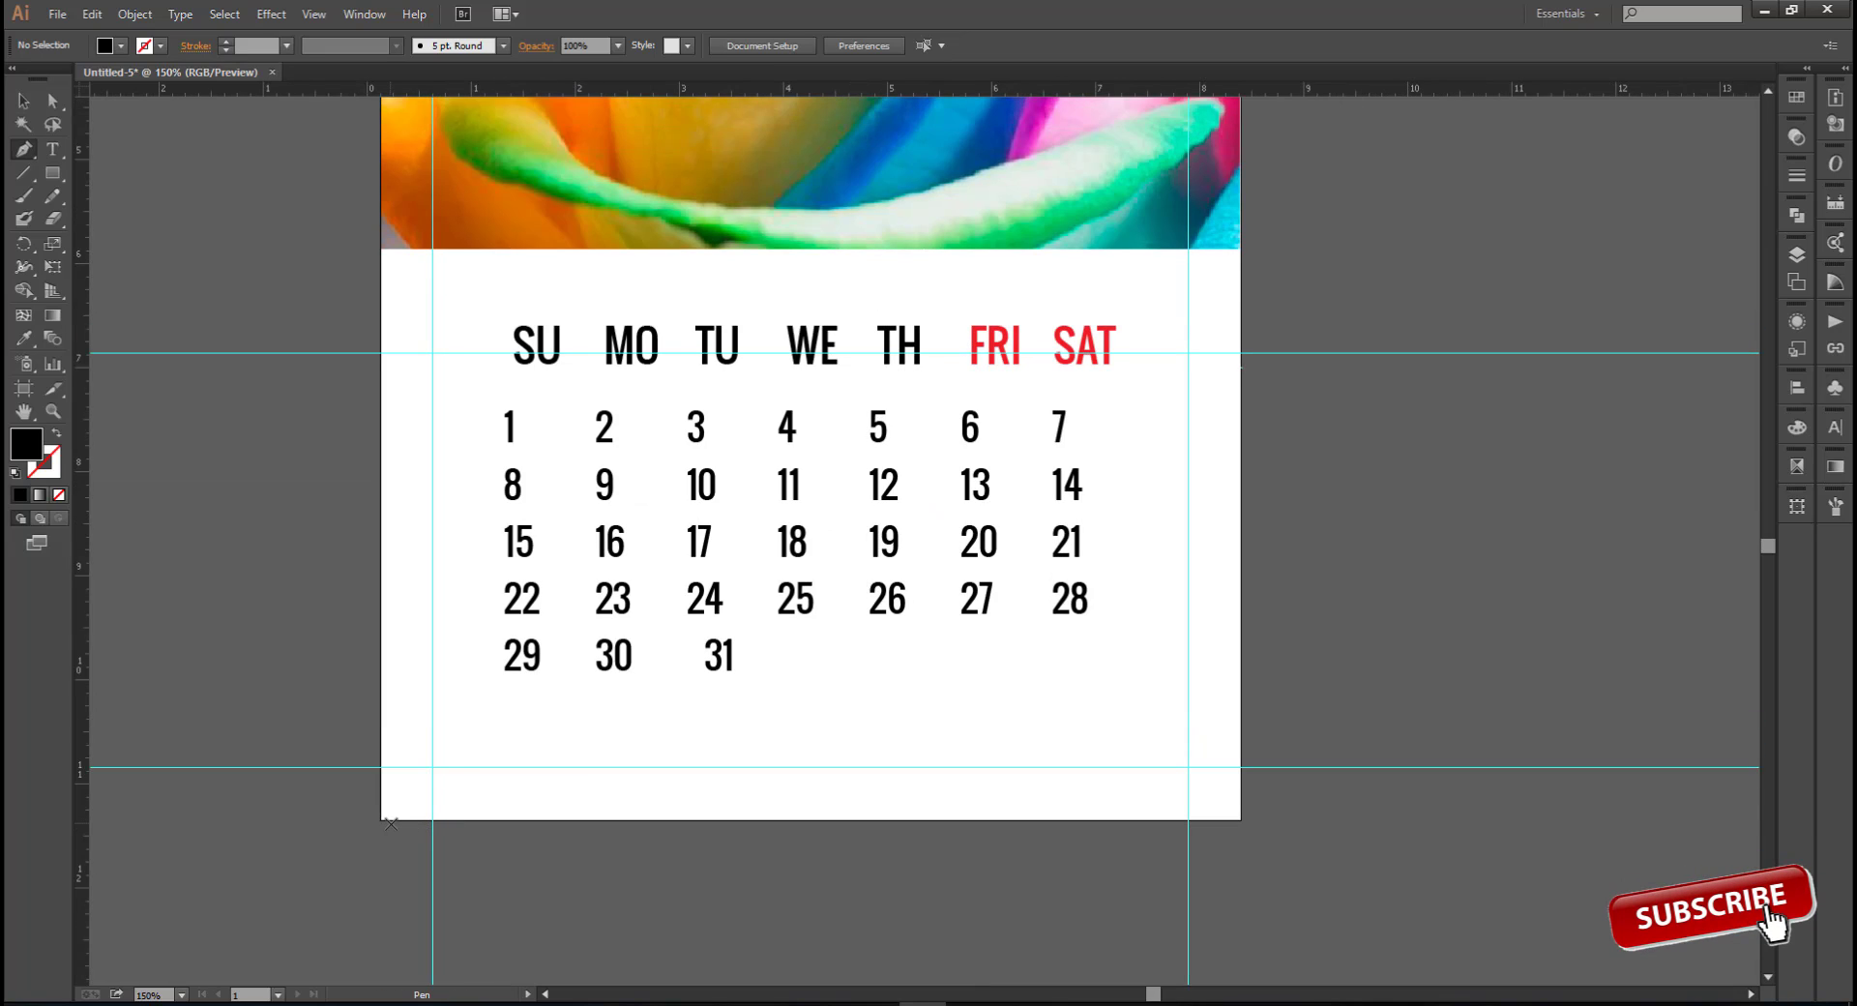
left_click(381, 820)
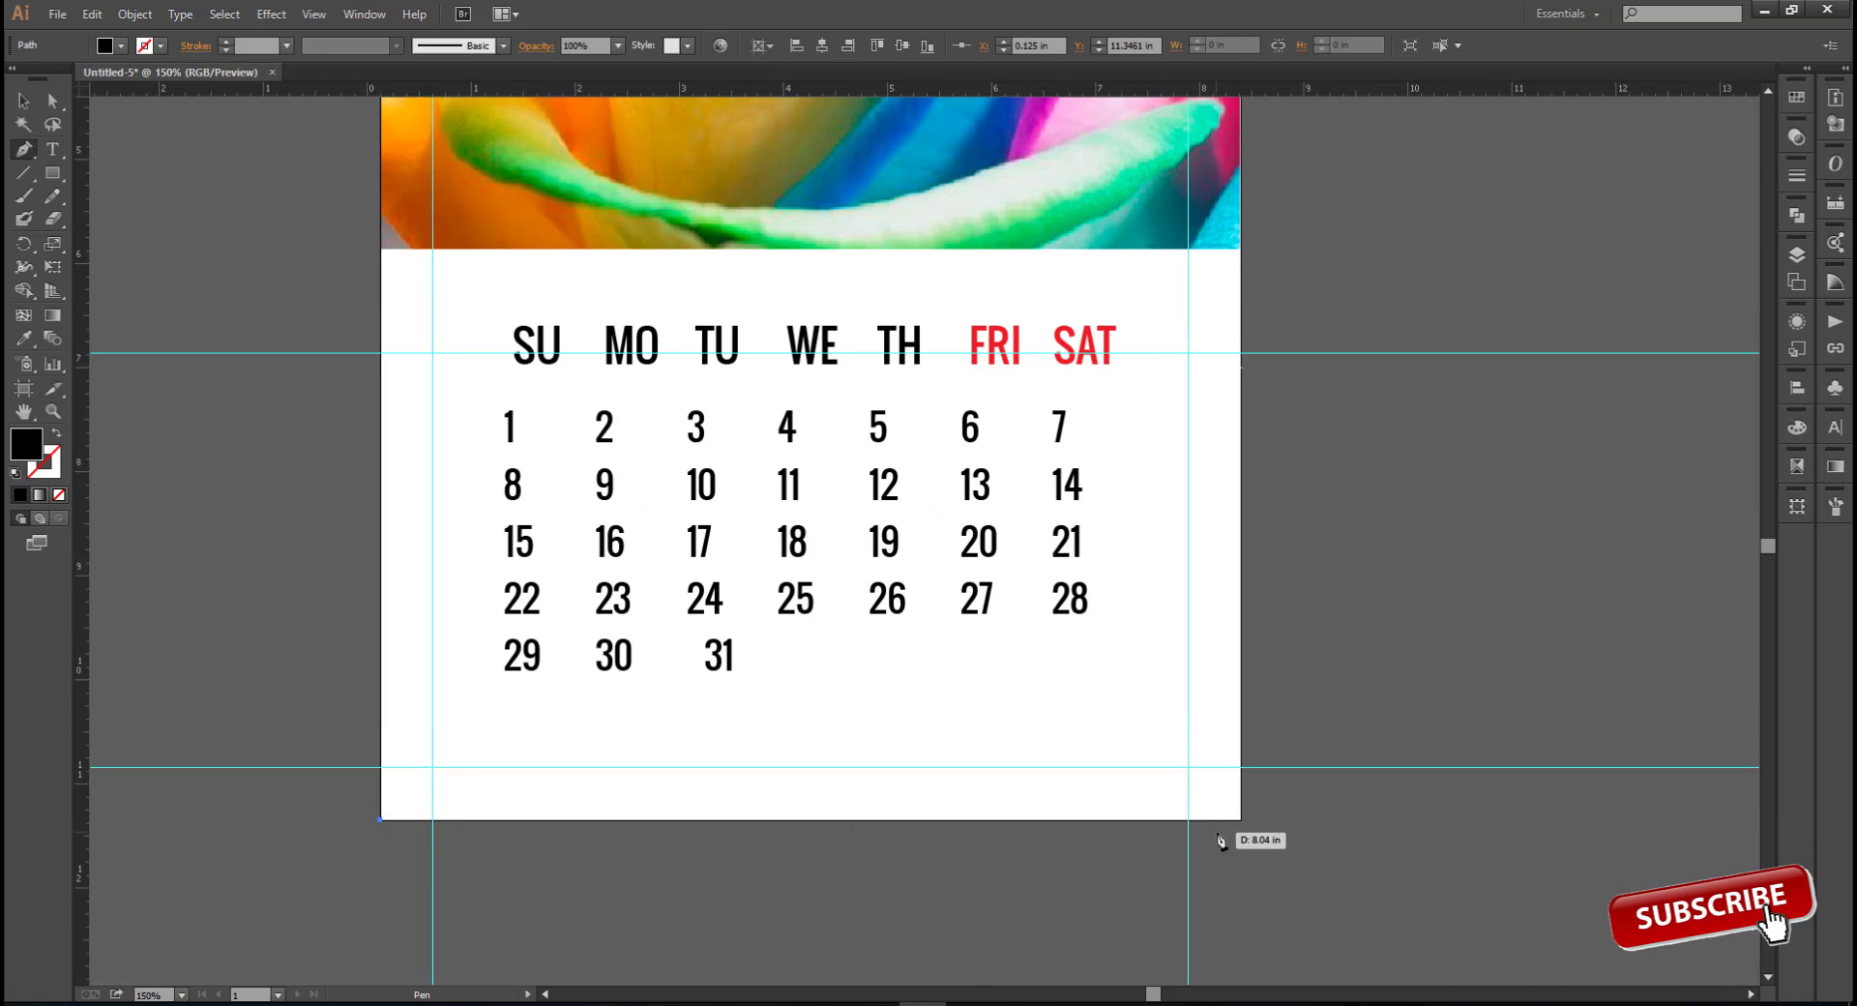
left_click_drag(897, 796, 1133, 872)
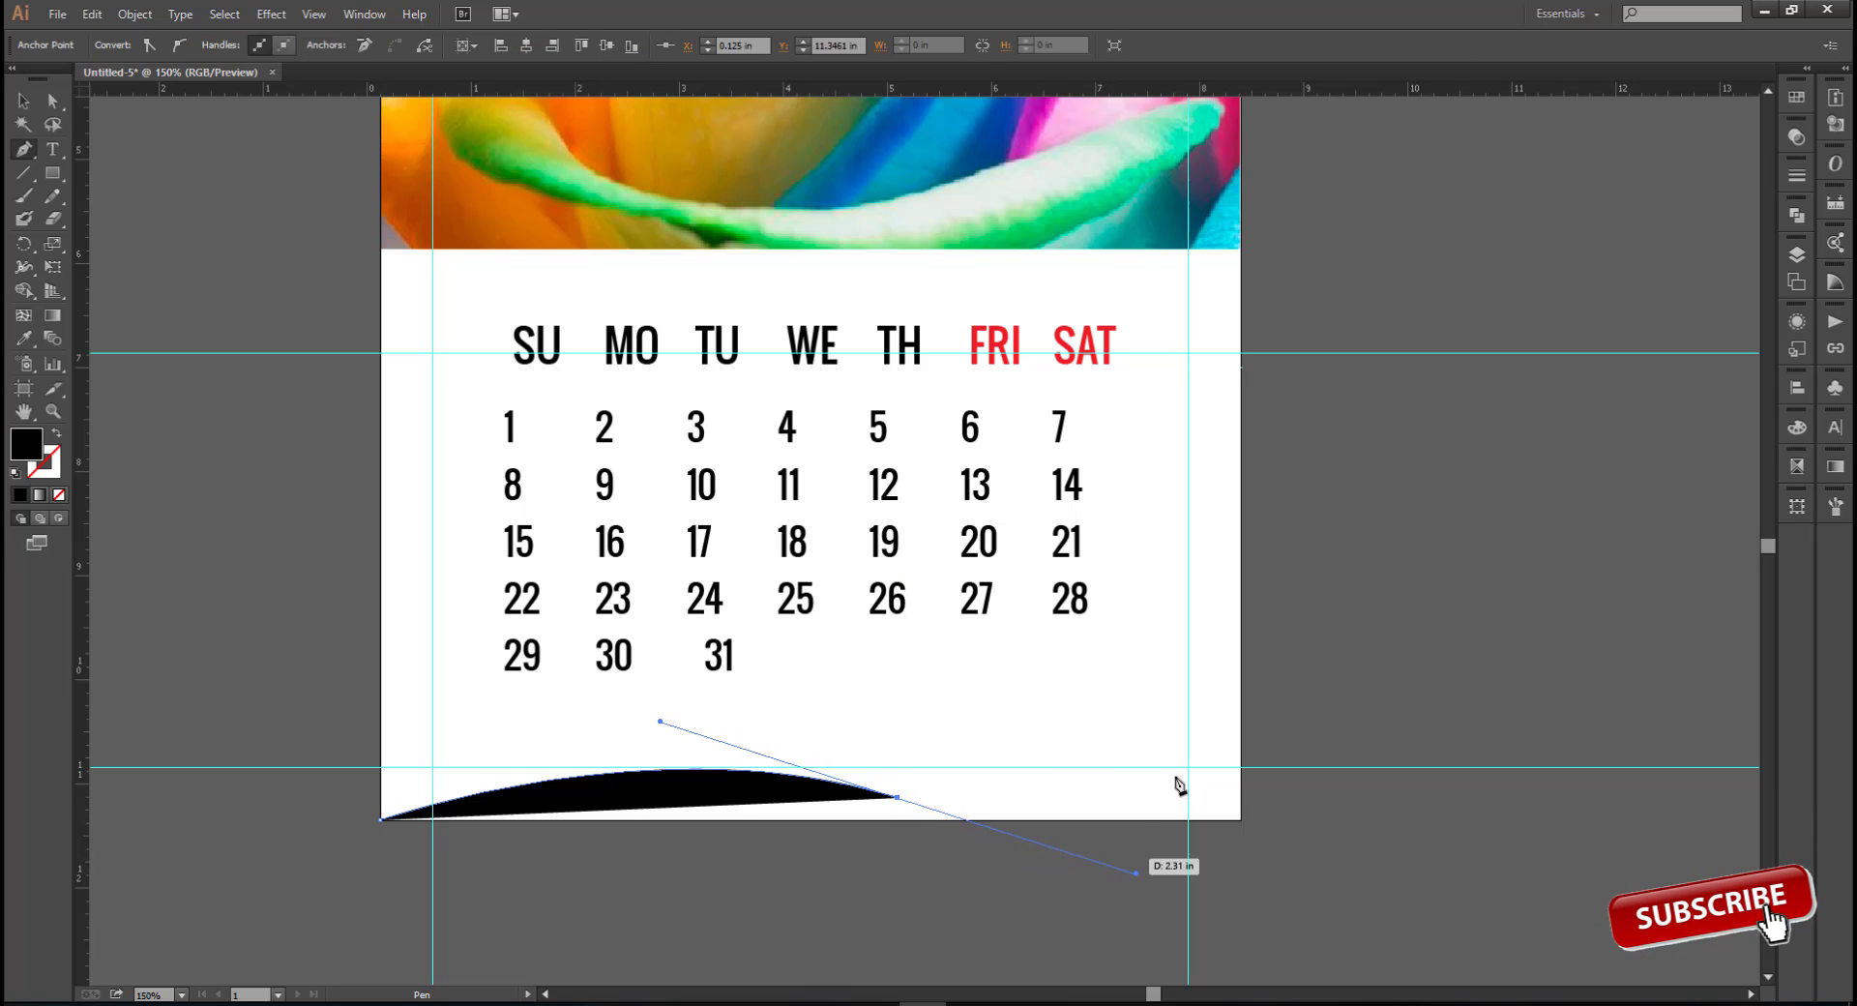
left_click(1240, 746)
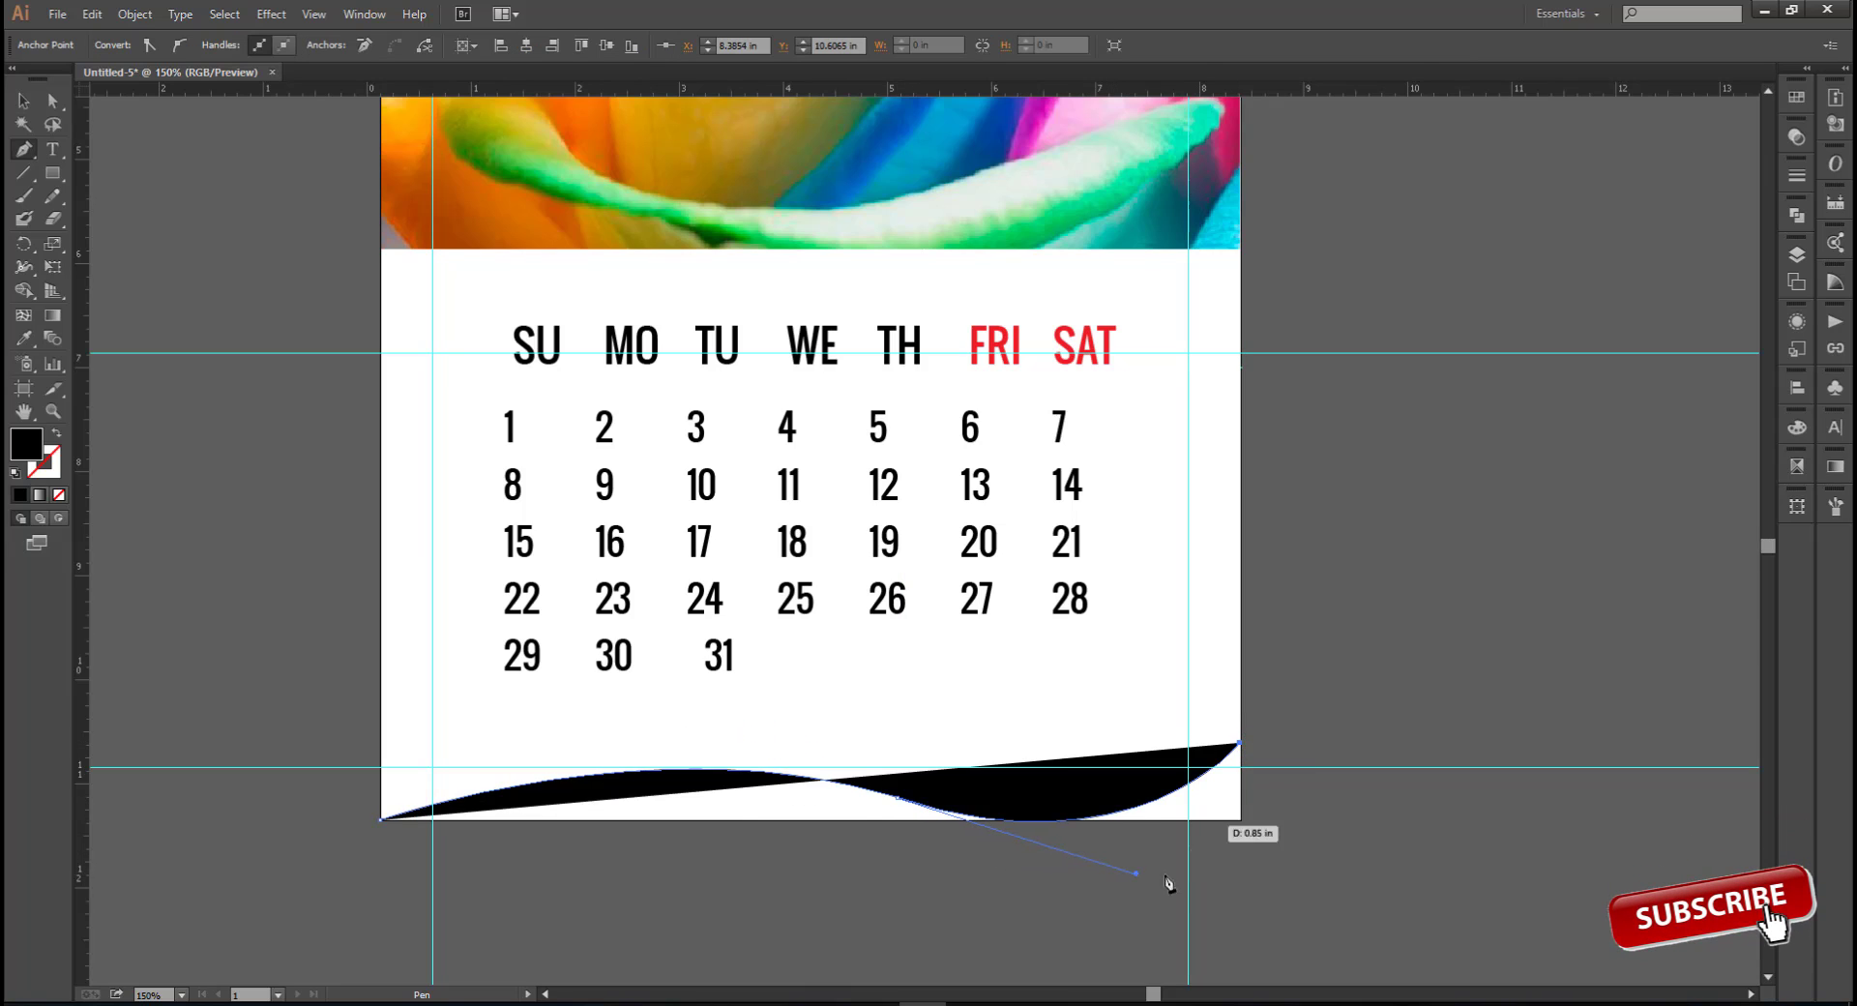
left_click_drag(1139, 878, 984, 834)
left_click(1243, 821)
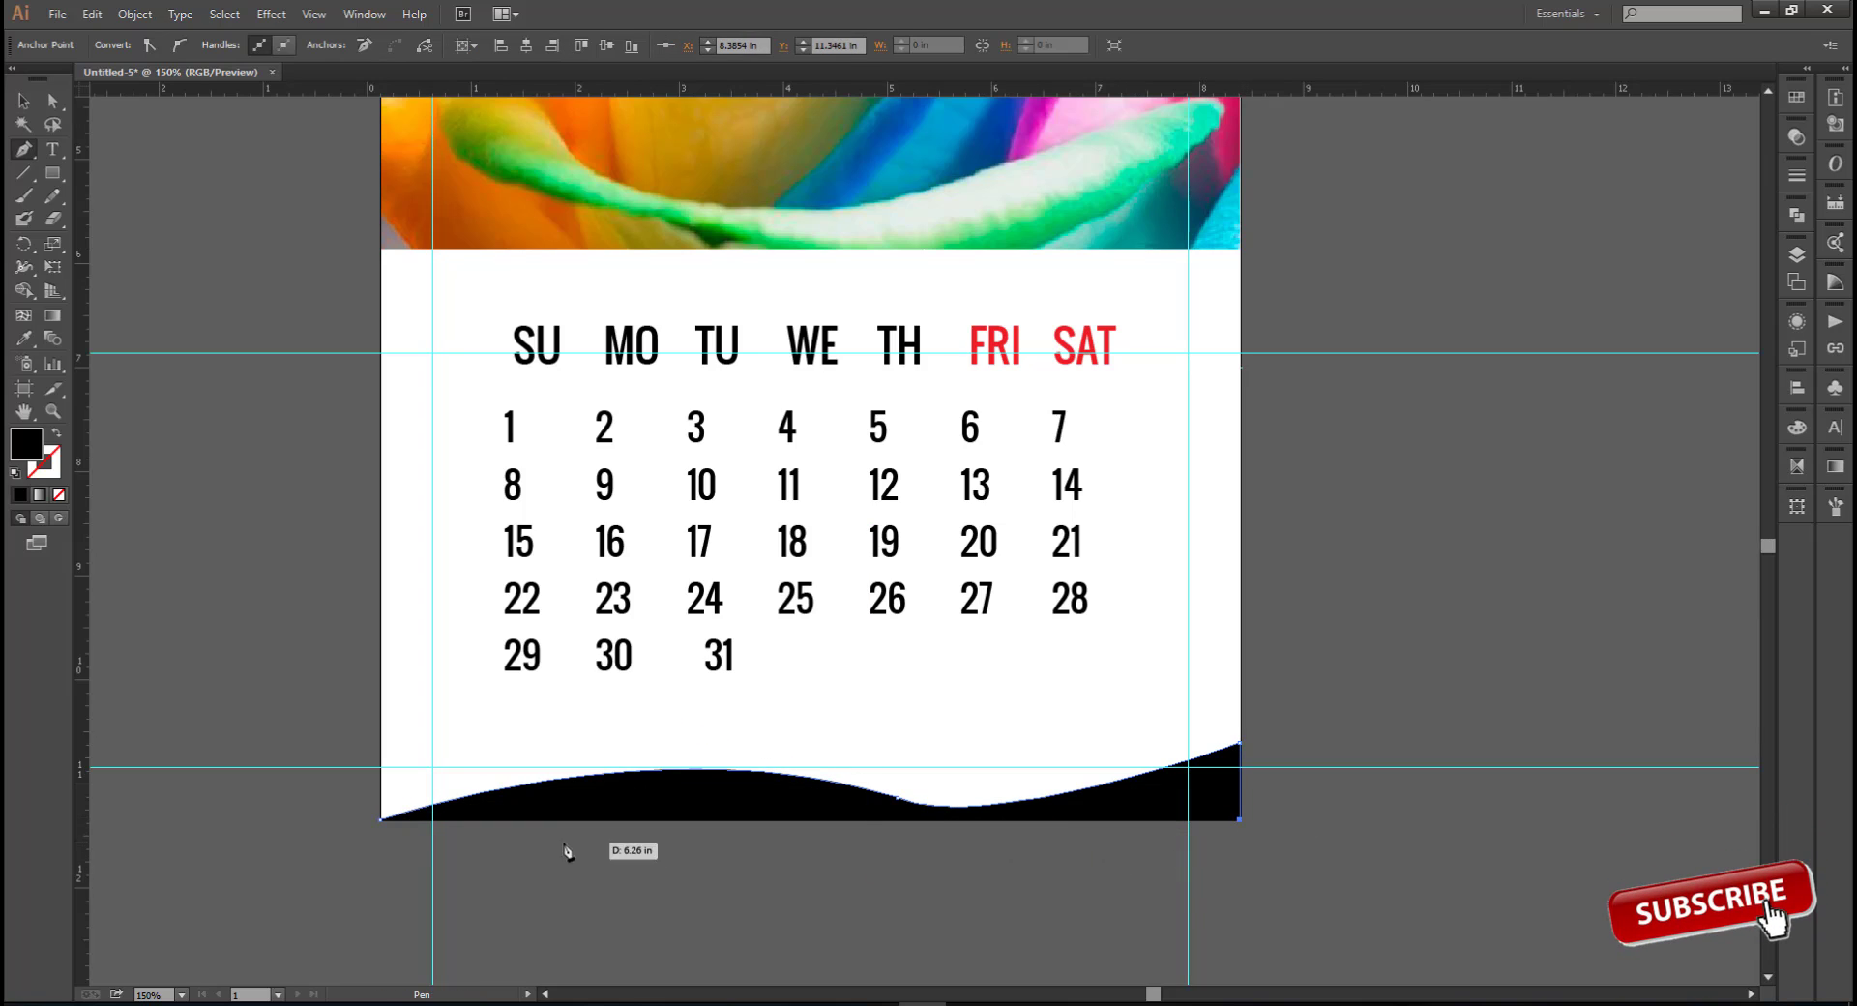
left_click(384, 823)
key("ctrl+minus")
key("ctrl+minus")
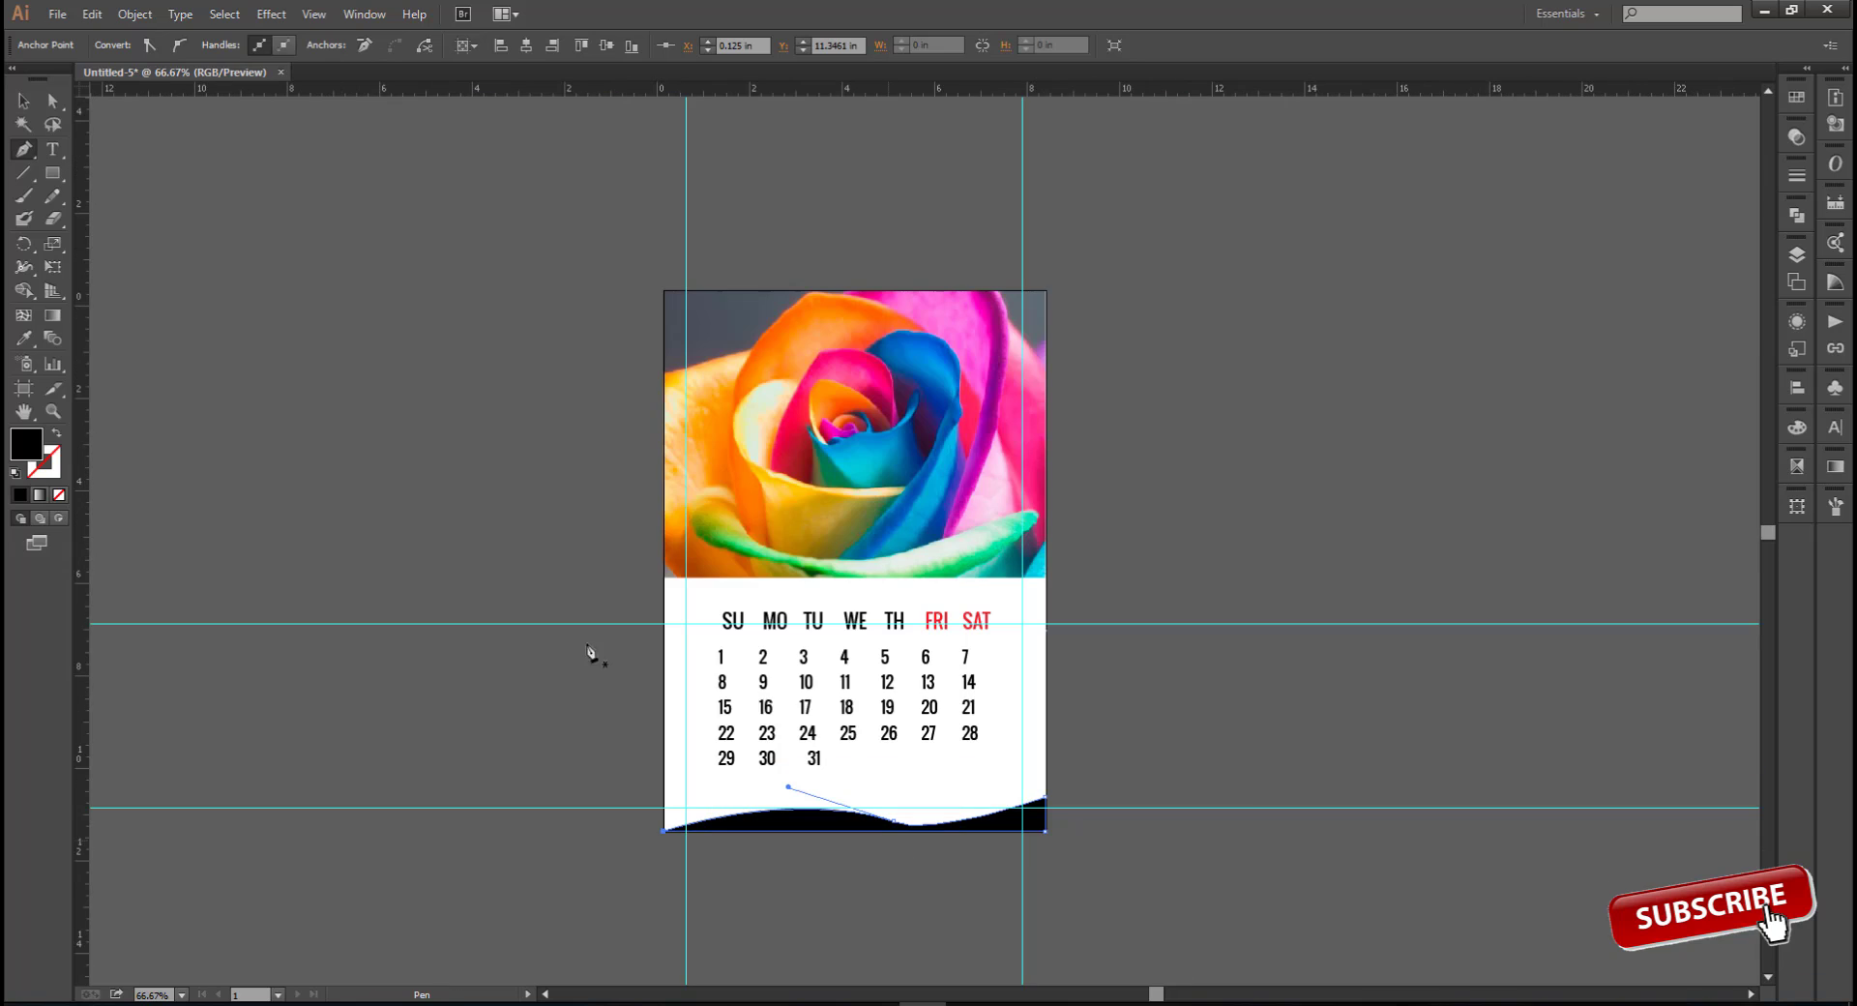
key("v")
left_click(869, 913)
Fill the wave shape with an orange sampled from the rose photo using the Eyedropper, then deselect it
scroll(856, 897, "up", 1)
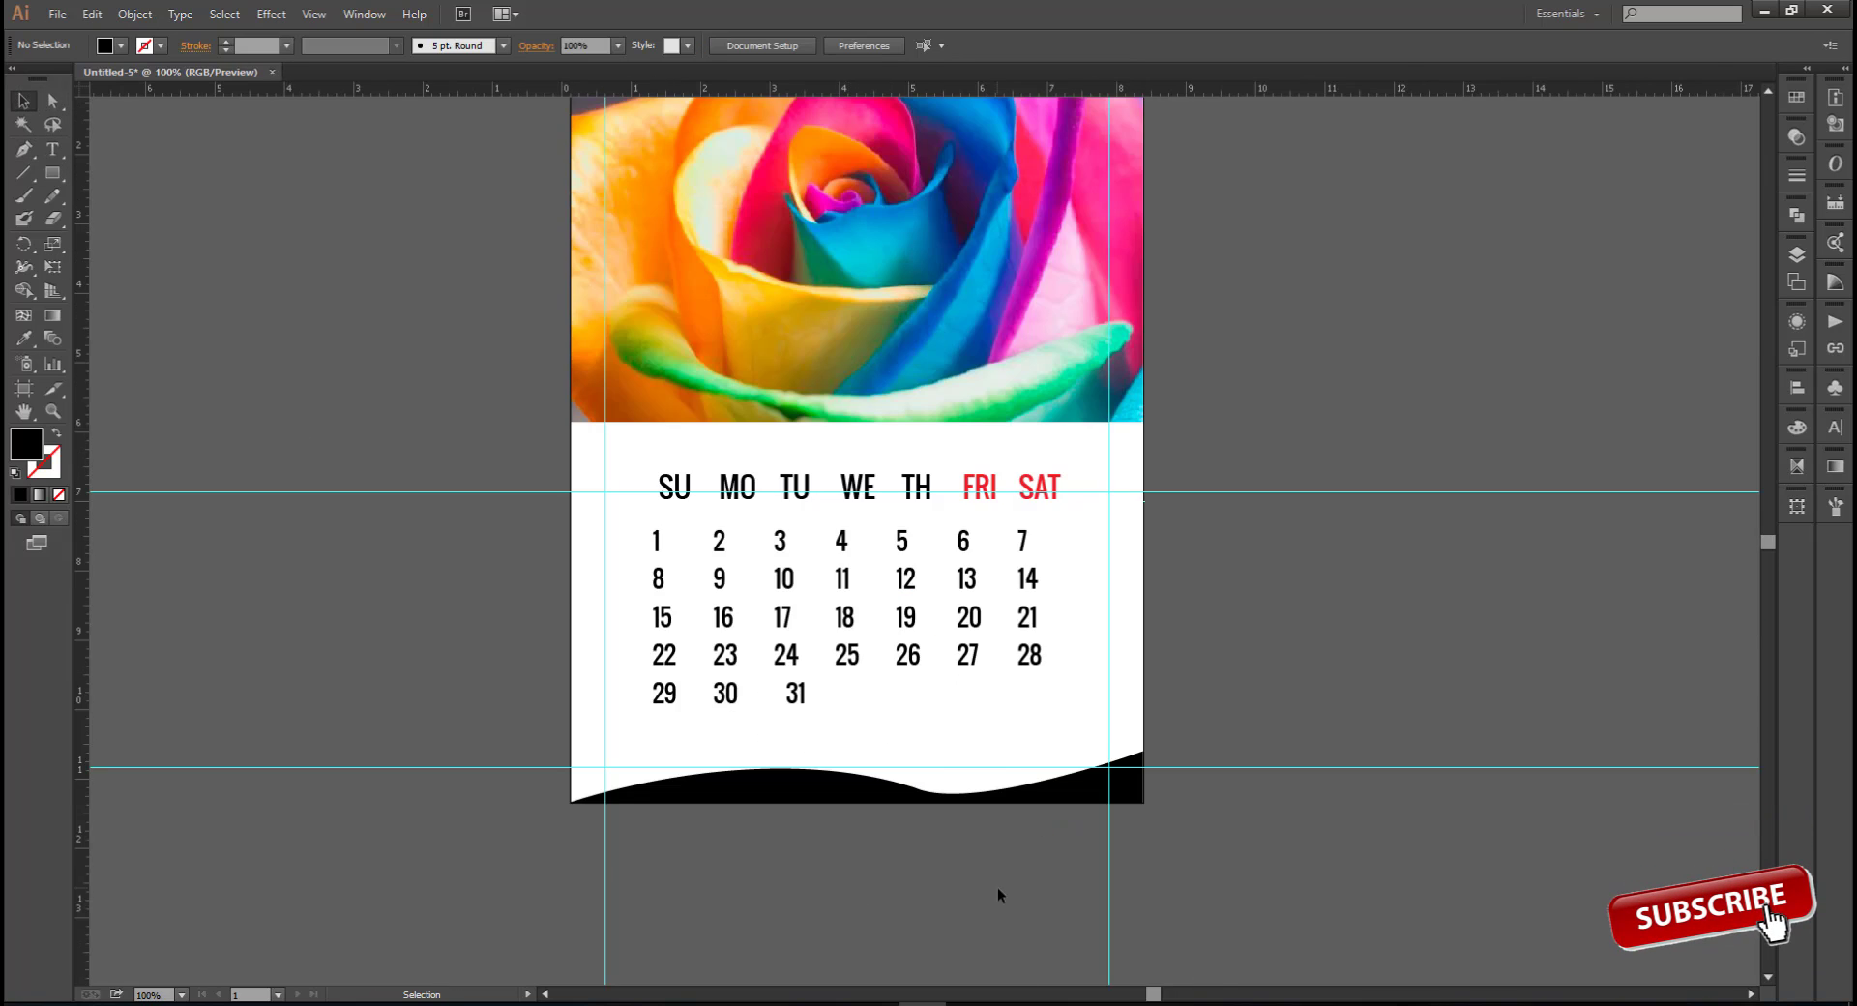
scroll(887, 840, "up", 1)
left_click(822, 774)
scroll(1052, 895, "down", 2)
left_click(25, 337)
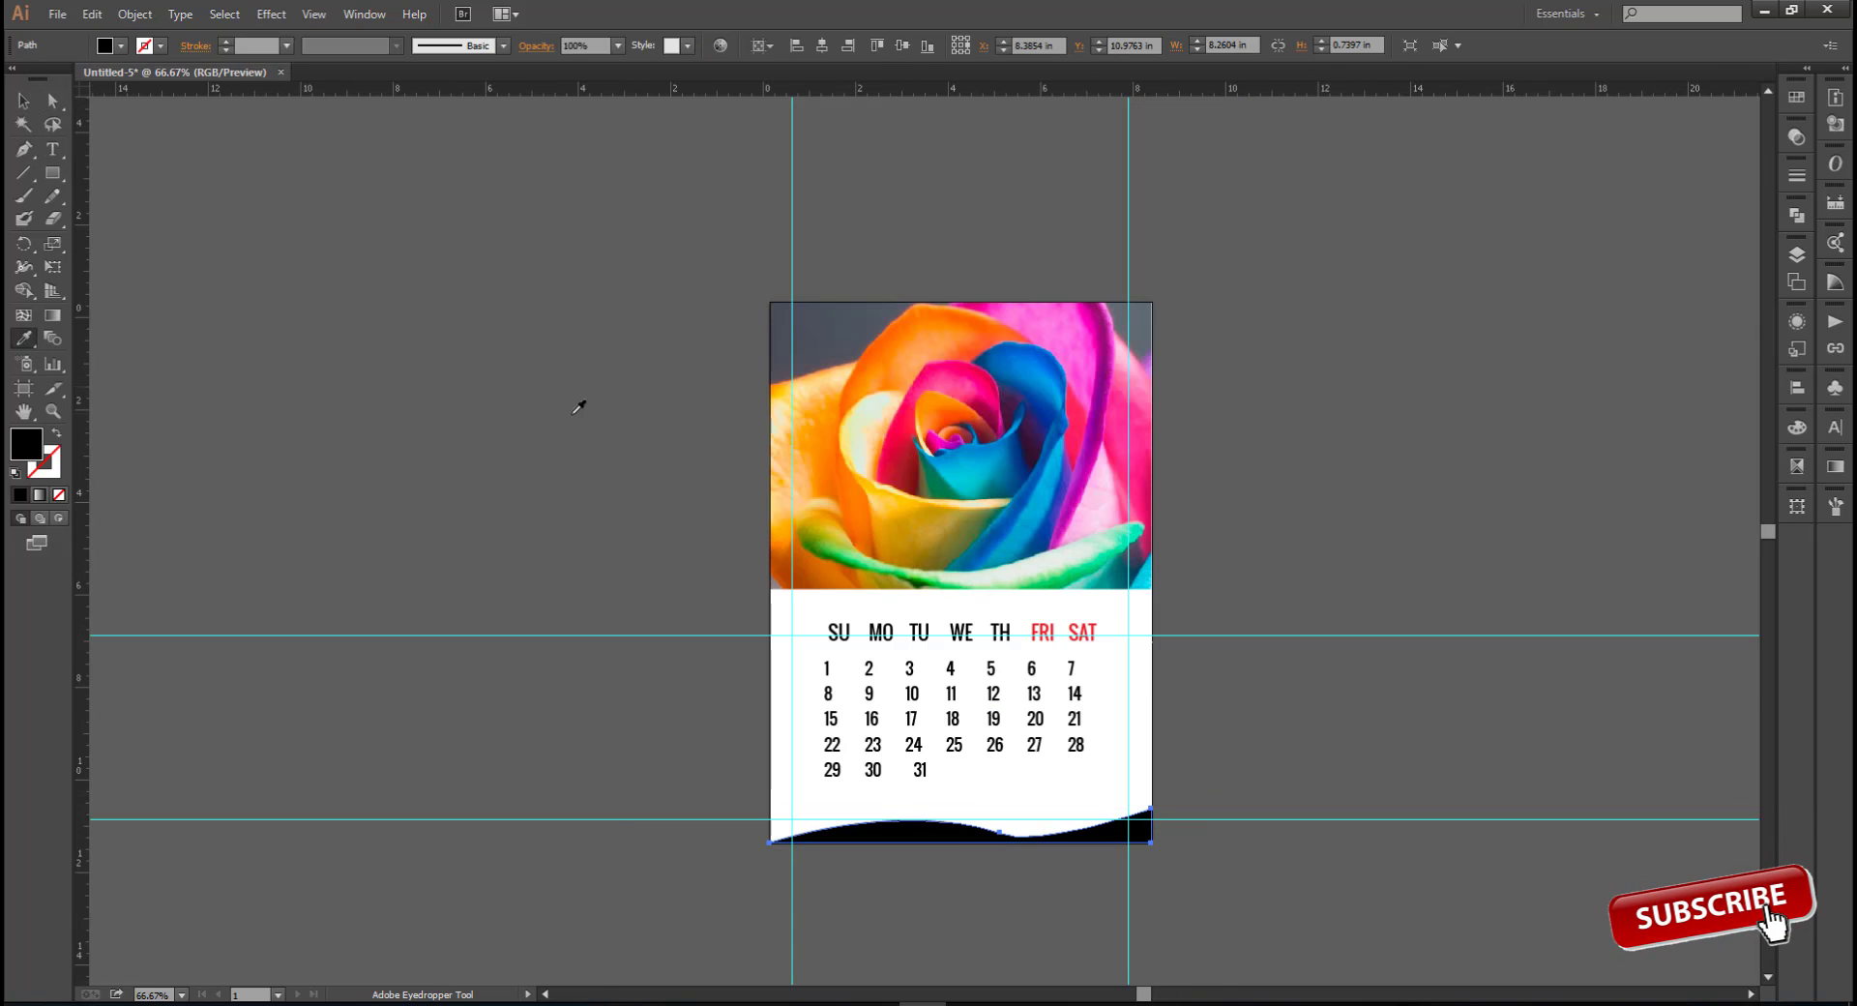
left_click(876, 428)
left_click(878, 430)
left_click(896, 433)
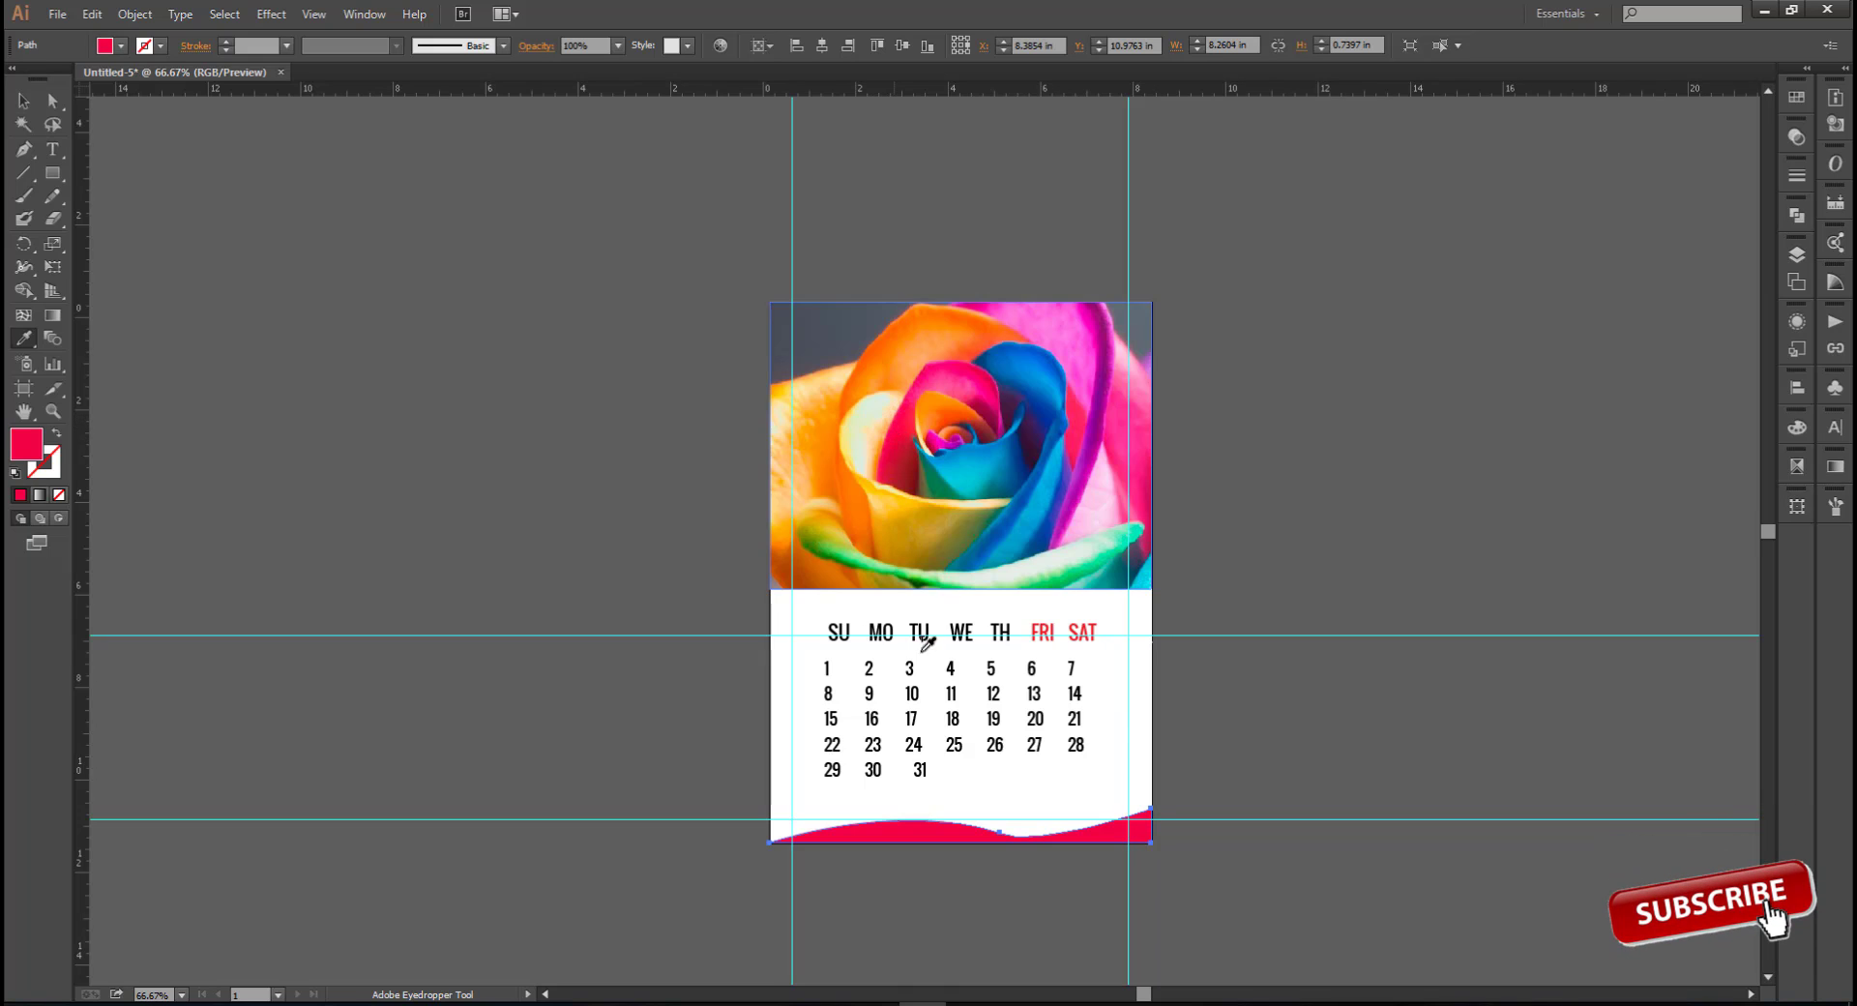
scroll(977, 679, "up", 1)
scroll(1027, 752, "down", 1)
left_click(814, 405)
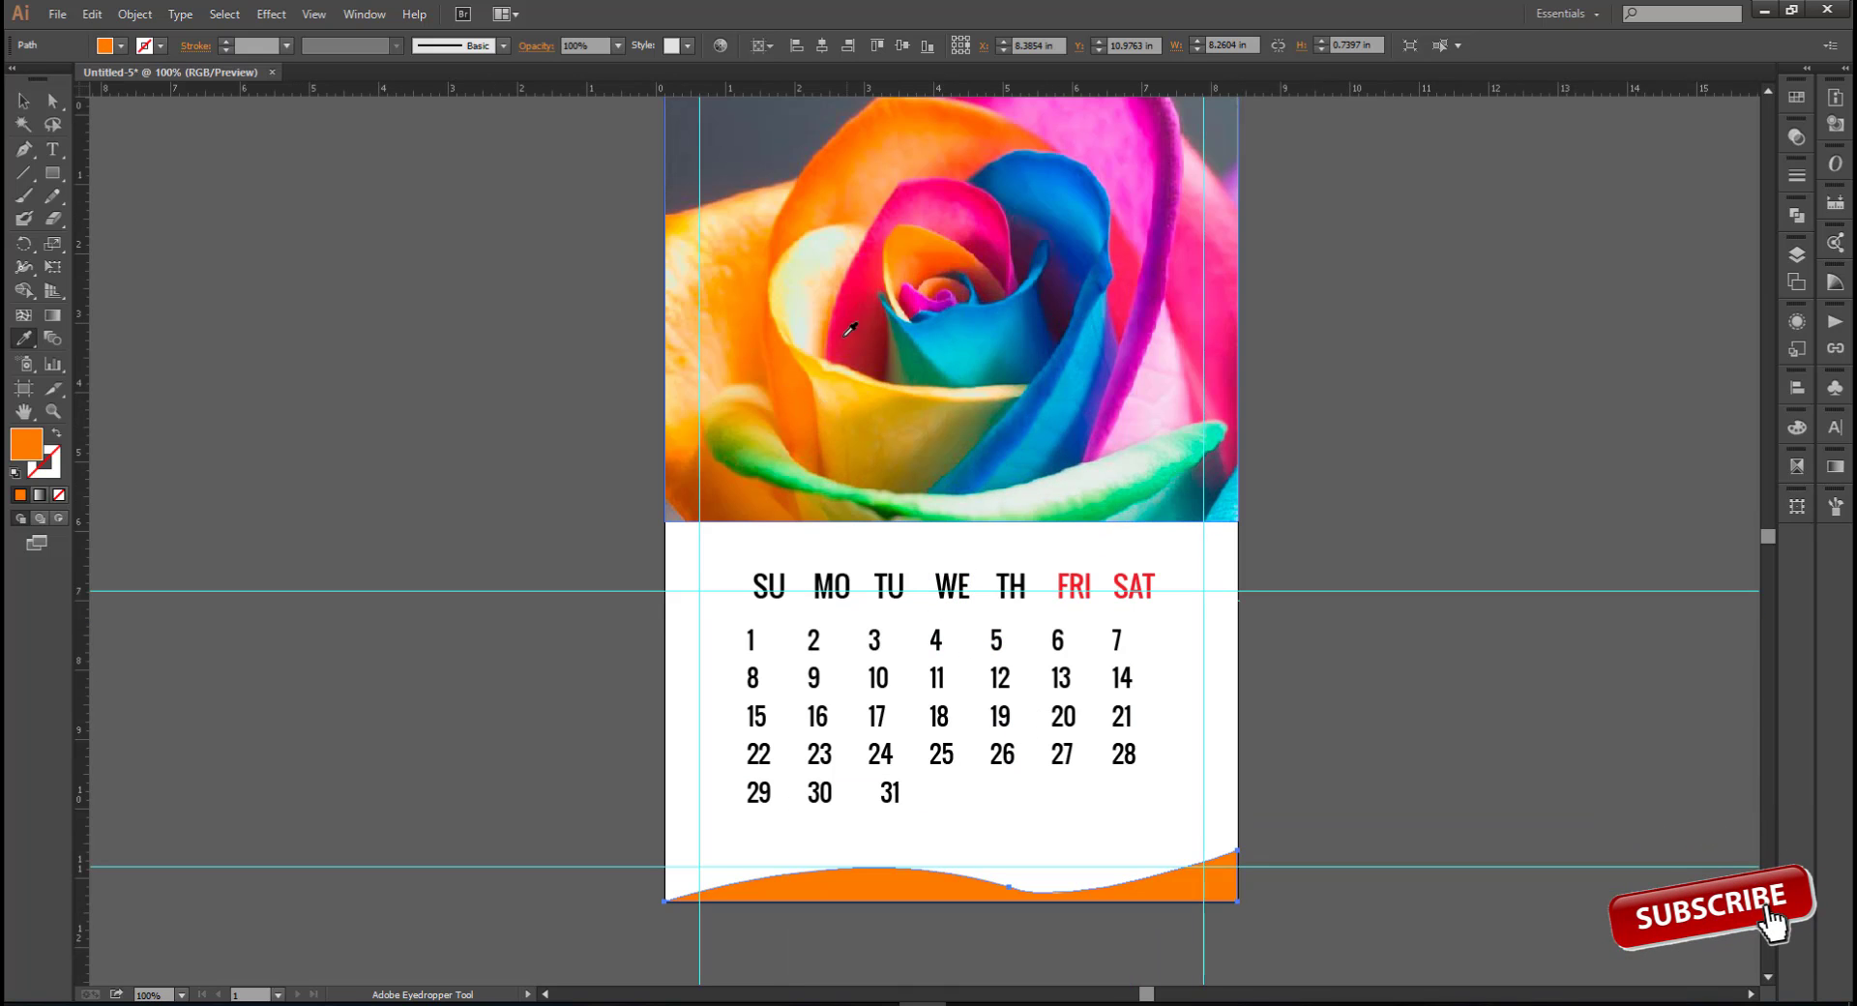
left_click(1345, 863)
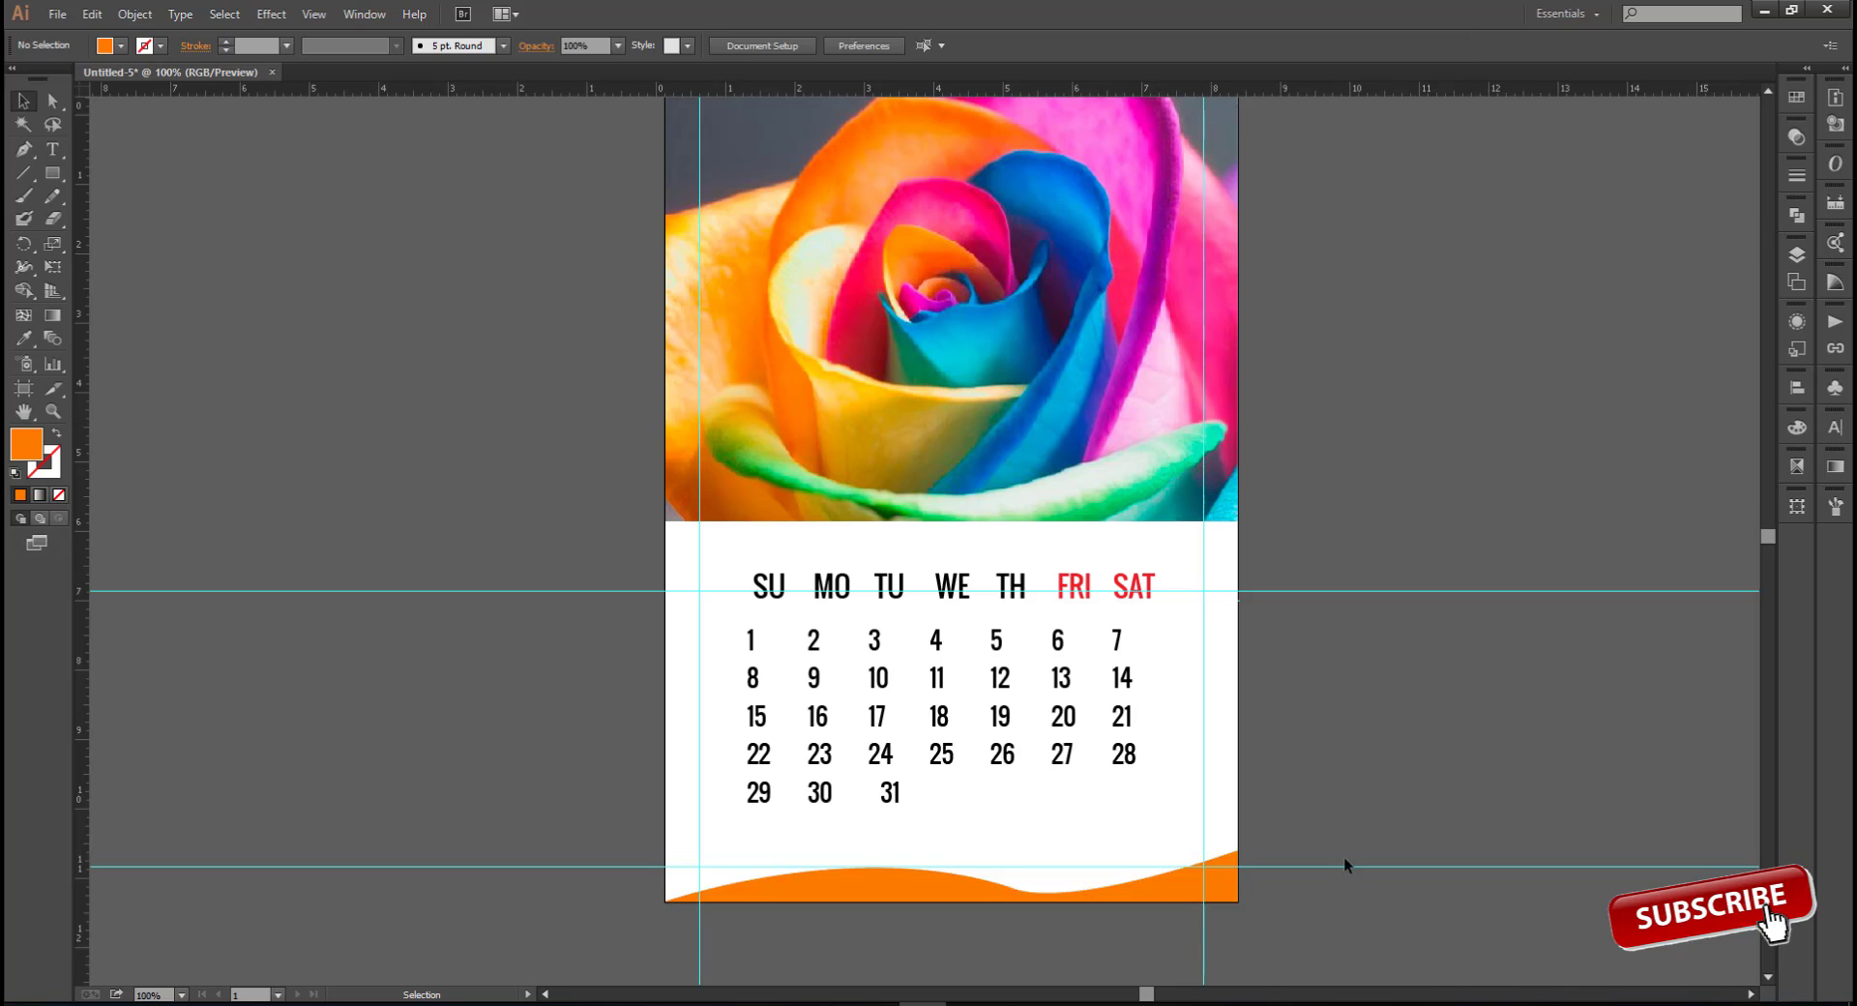
Duplicate the orange wave in place in front and stretch the copy upward to about 1.04 in high
scroll(1349, 871, "down", 2)
scroll(1361, 893, "left", 2)
scroll(874, 776, "up", 1)
left_click(899, 787)
key("ctrl+c")
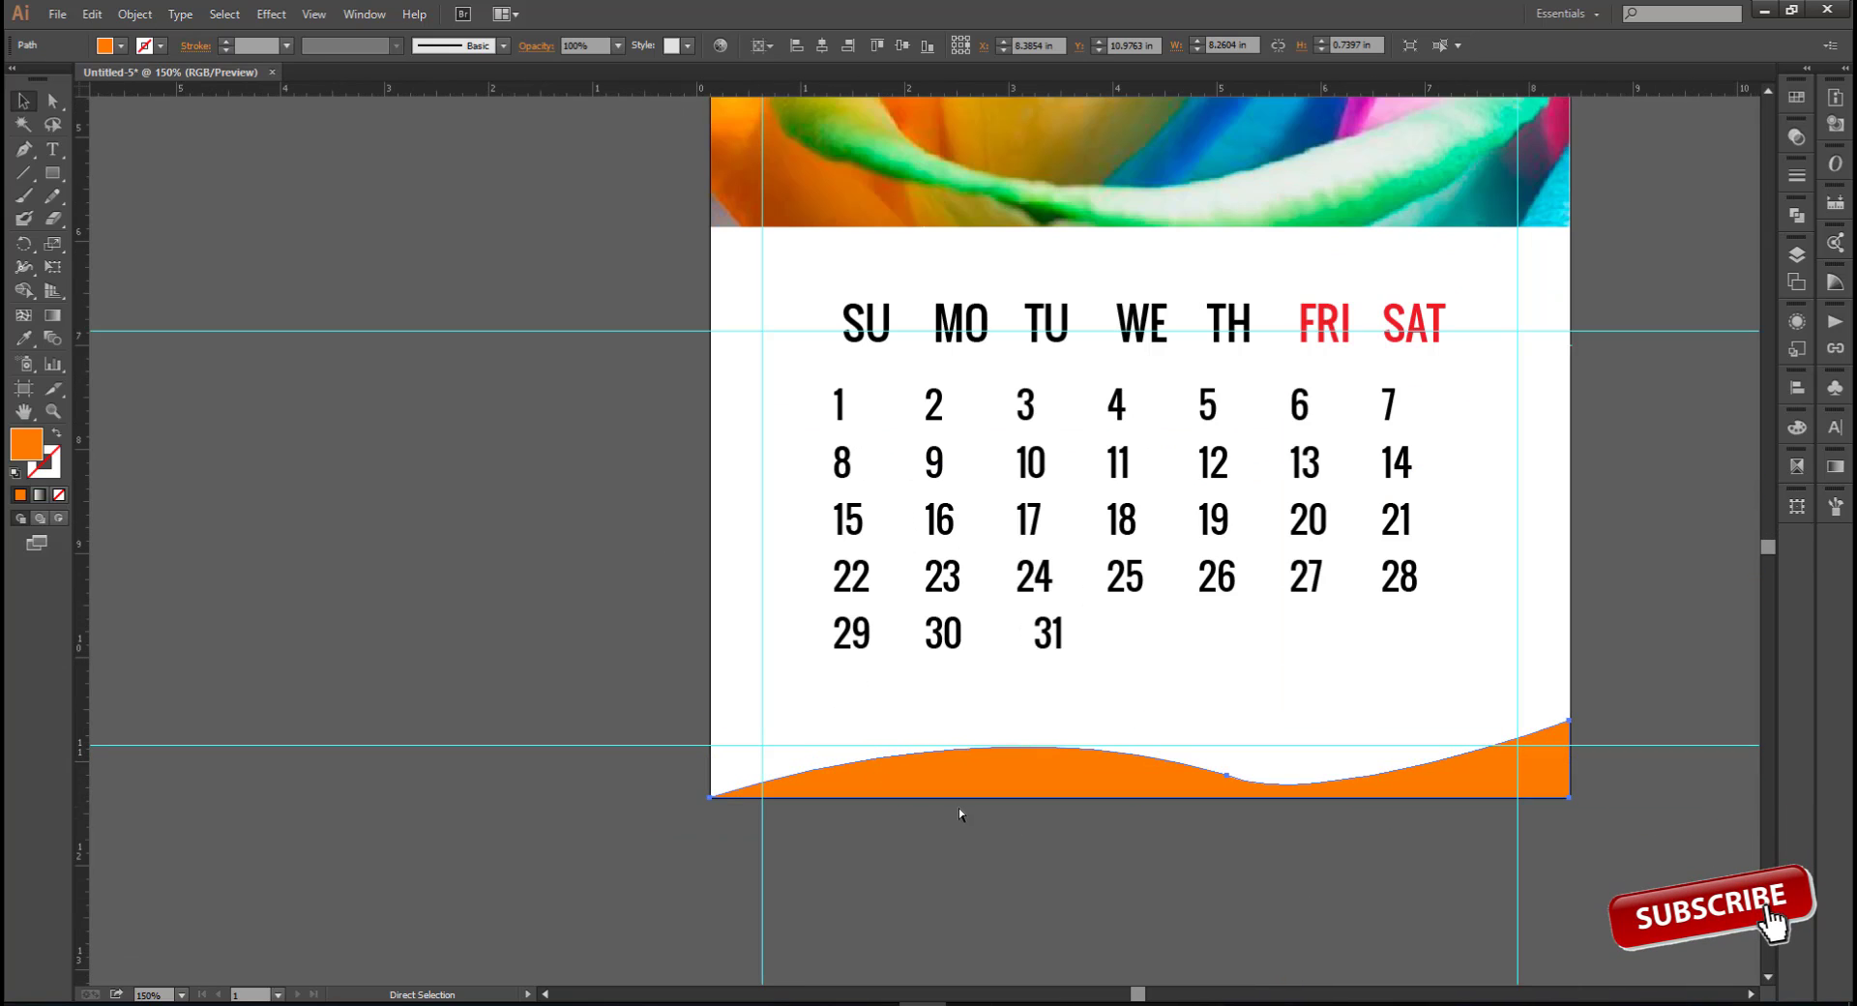
key("ctrl+f")
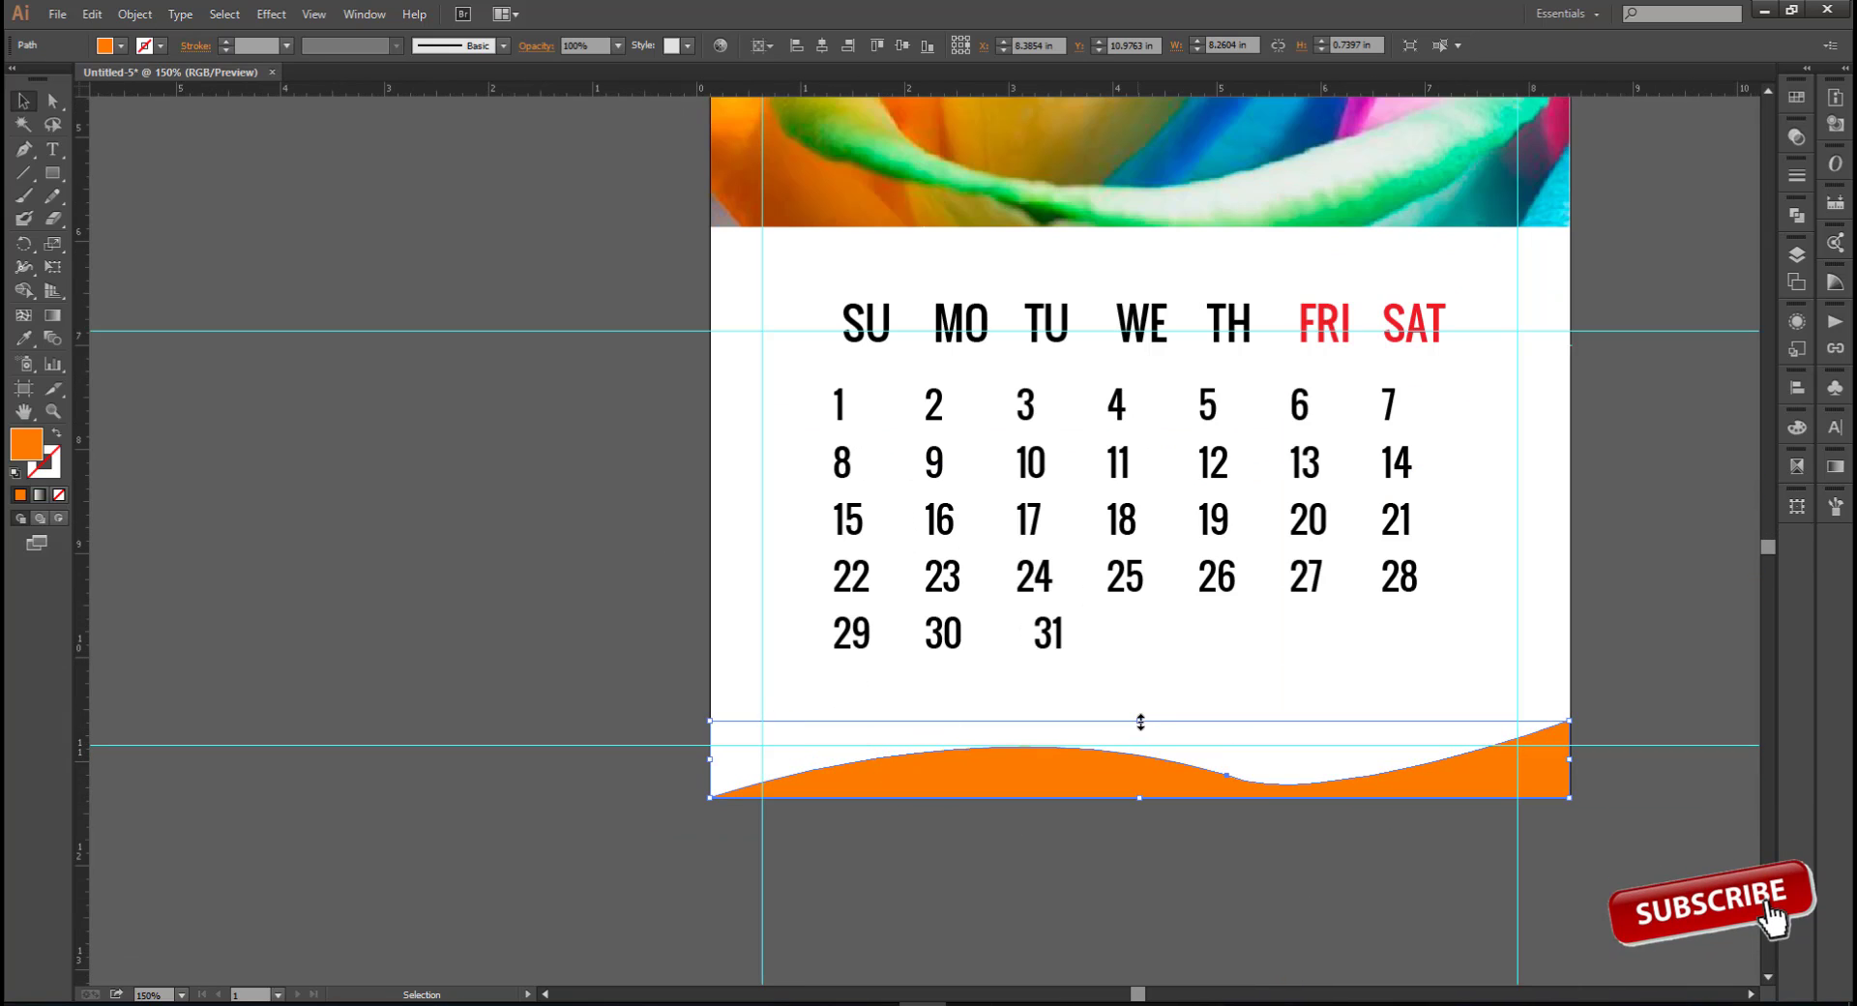
left_click_drag(1139, 721, 1142, 696)
key("ctrl+minus")
Set the taller wave copy's blending mode to Multiply and deselect it
left_click(1797, 136)
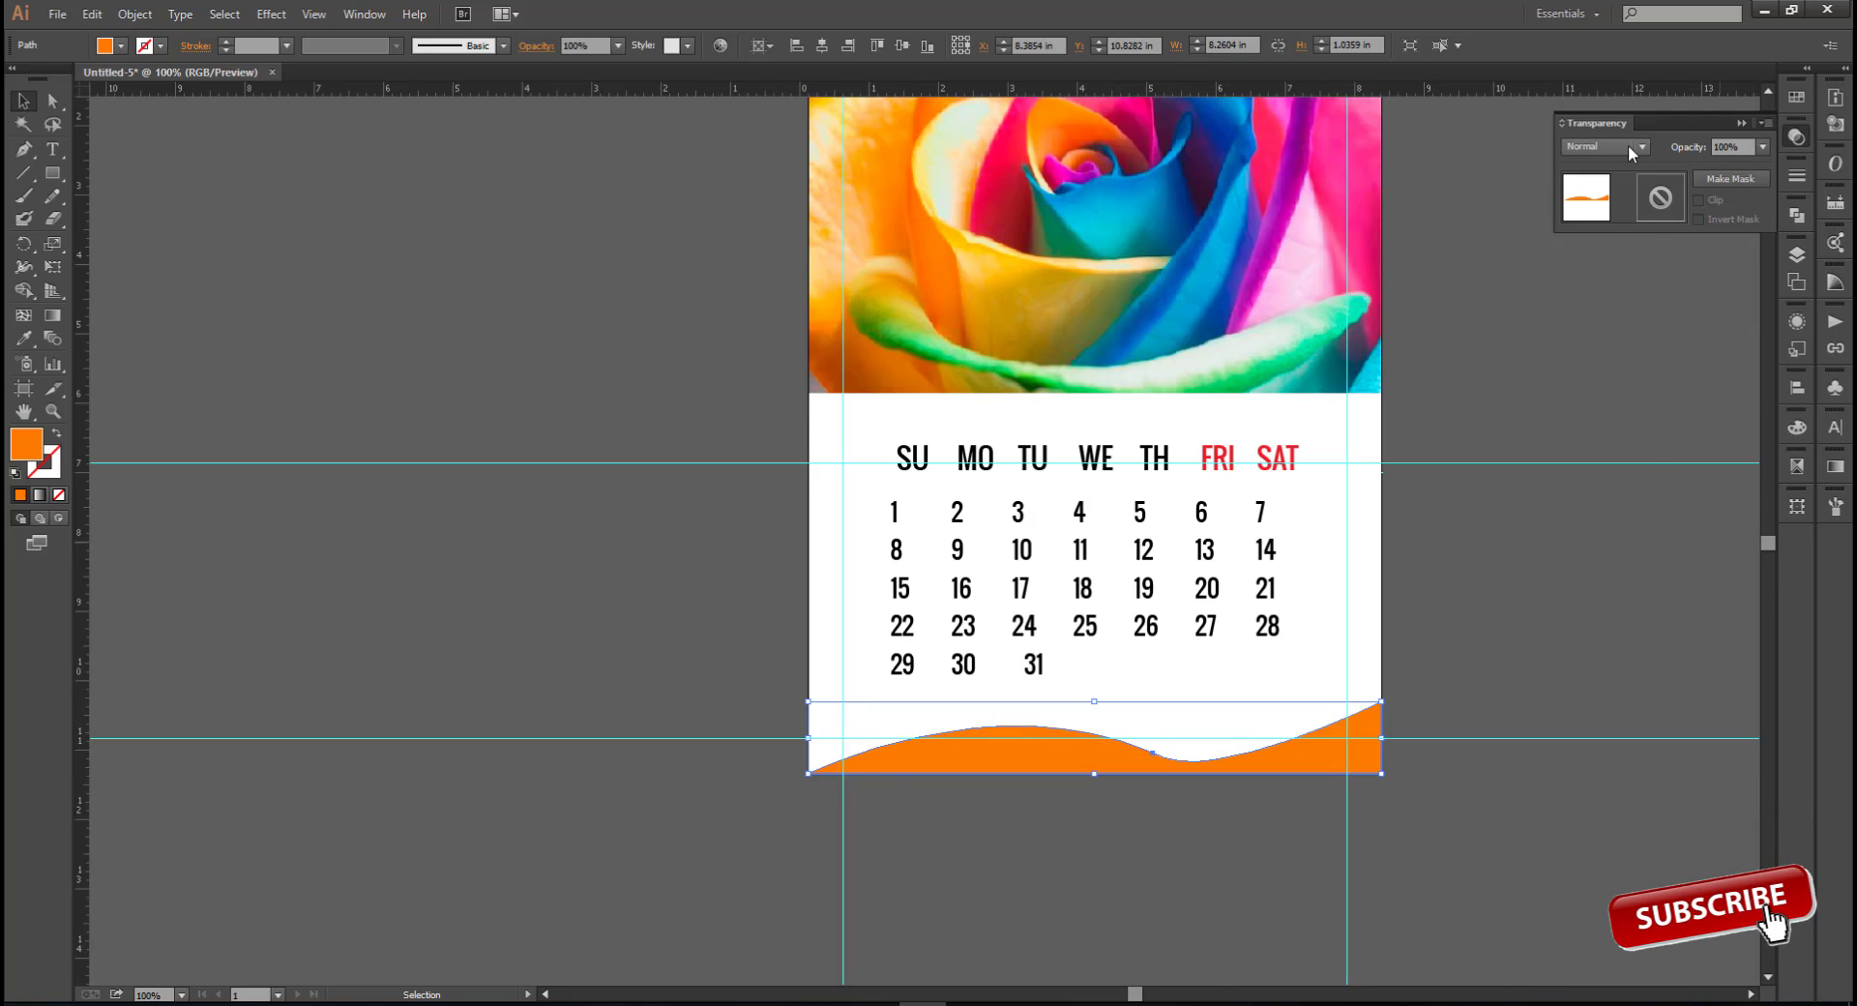
left_click(1627, 146)
left_click(1596, 203)
left_click(1576, 837)
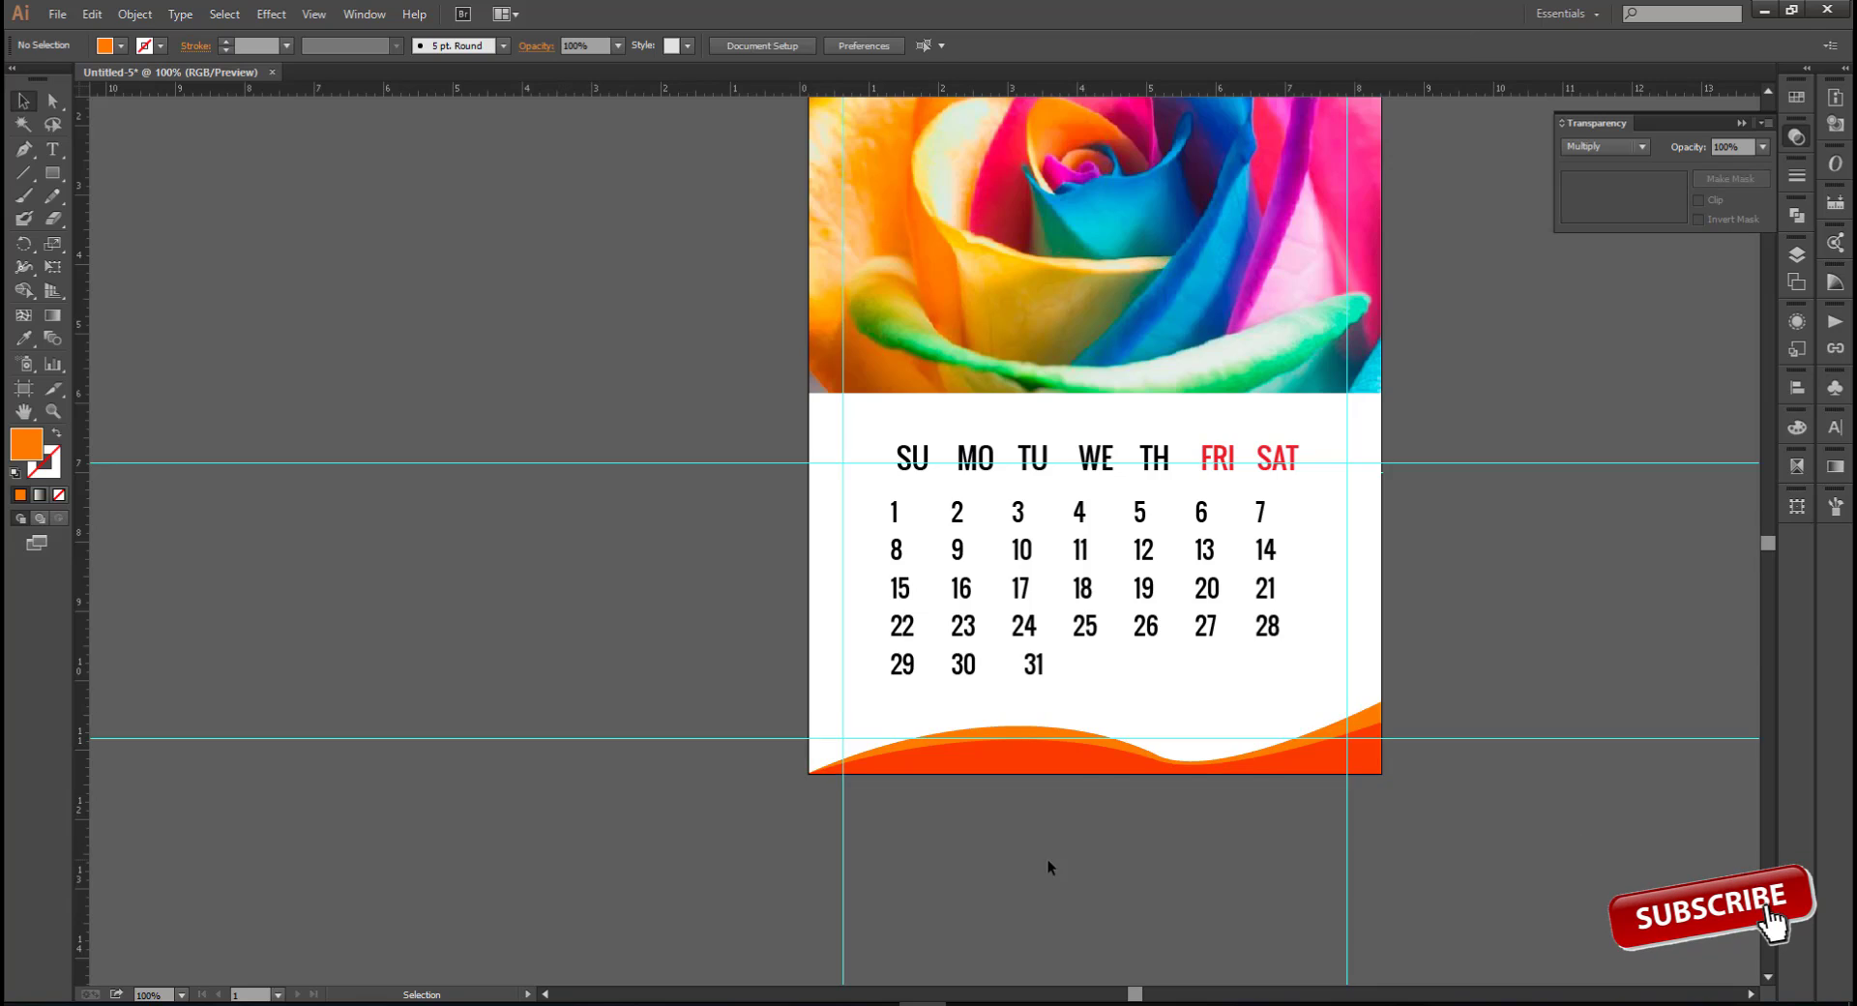
Examine the two overlapping waves in outline and preview views, along with the overall page layout
scroll(1048, 861, "down", 2)
left_click_drag(1210, 904, 1231, 922)
scroll(1215, 857, "up", 3)
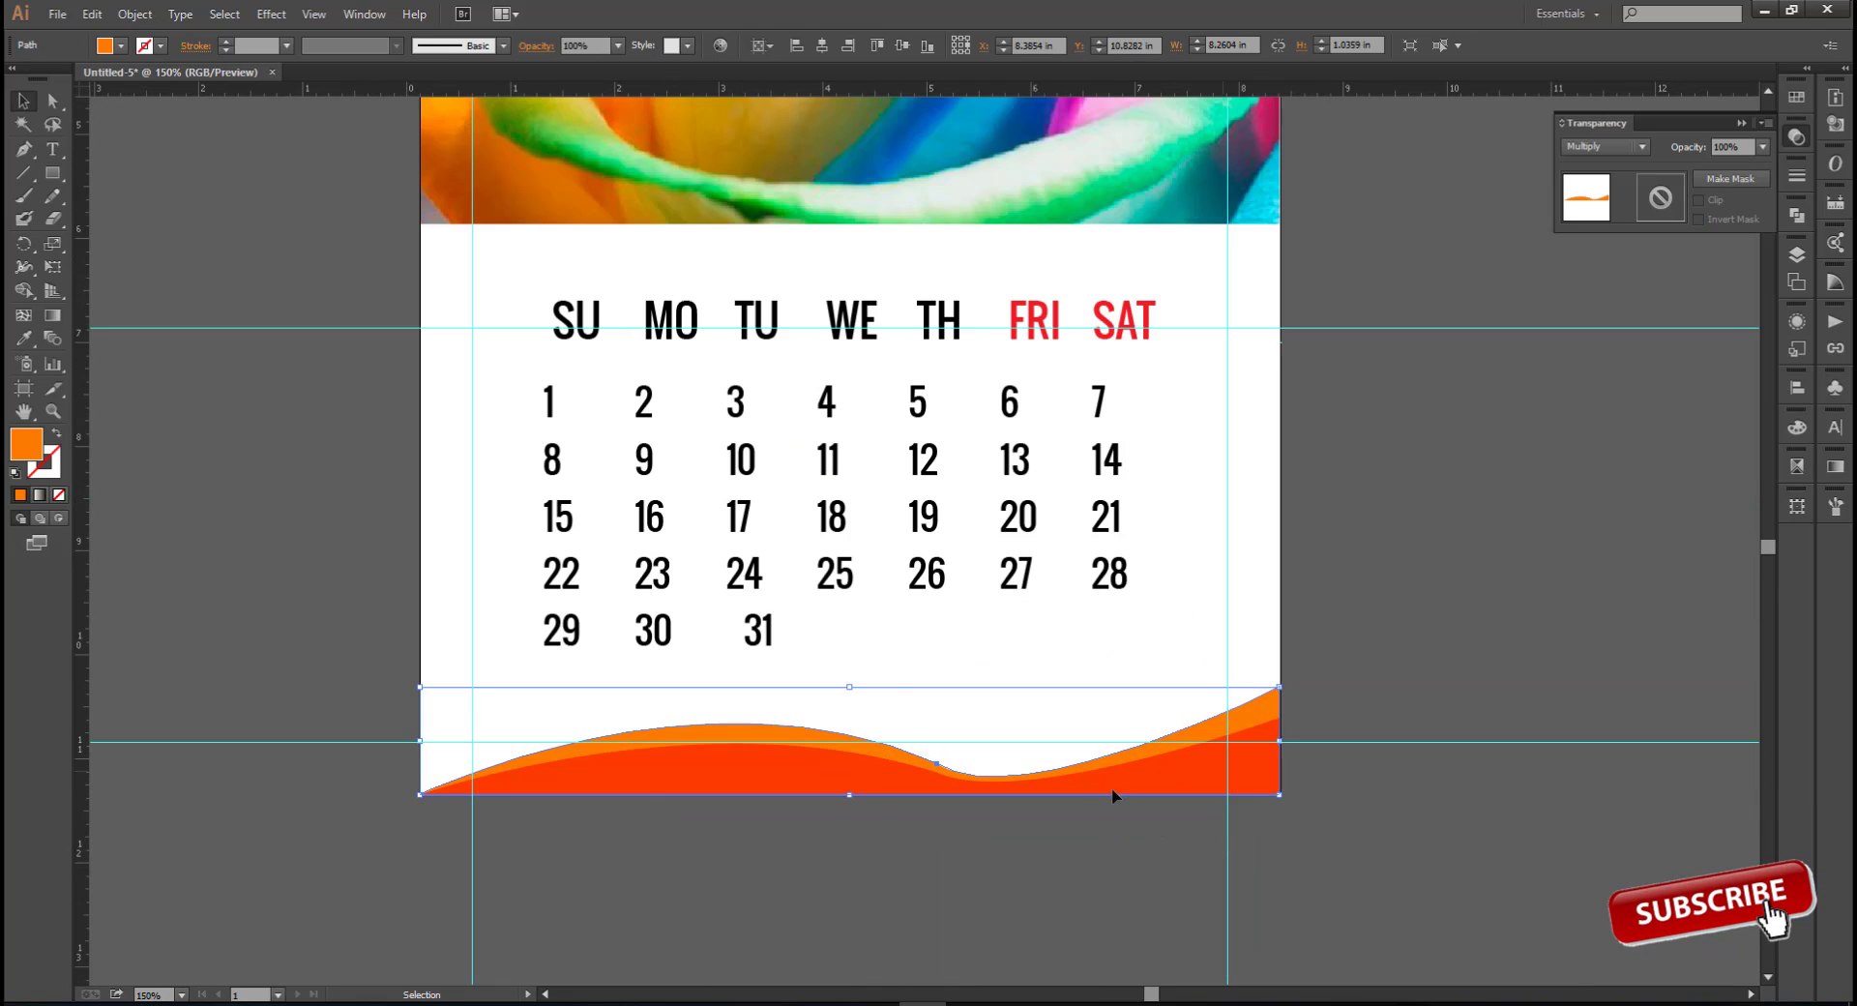
key("ctrl+t")
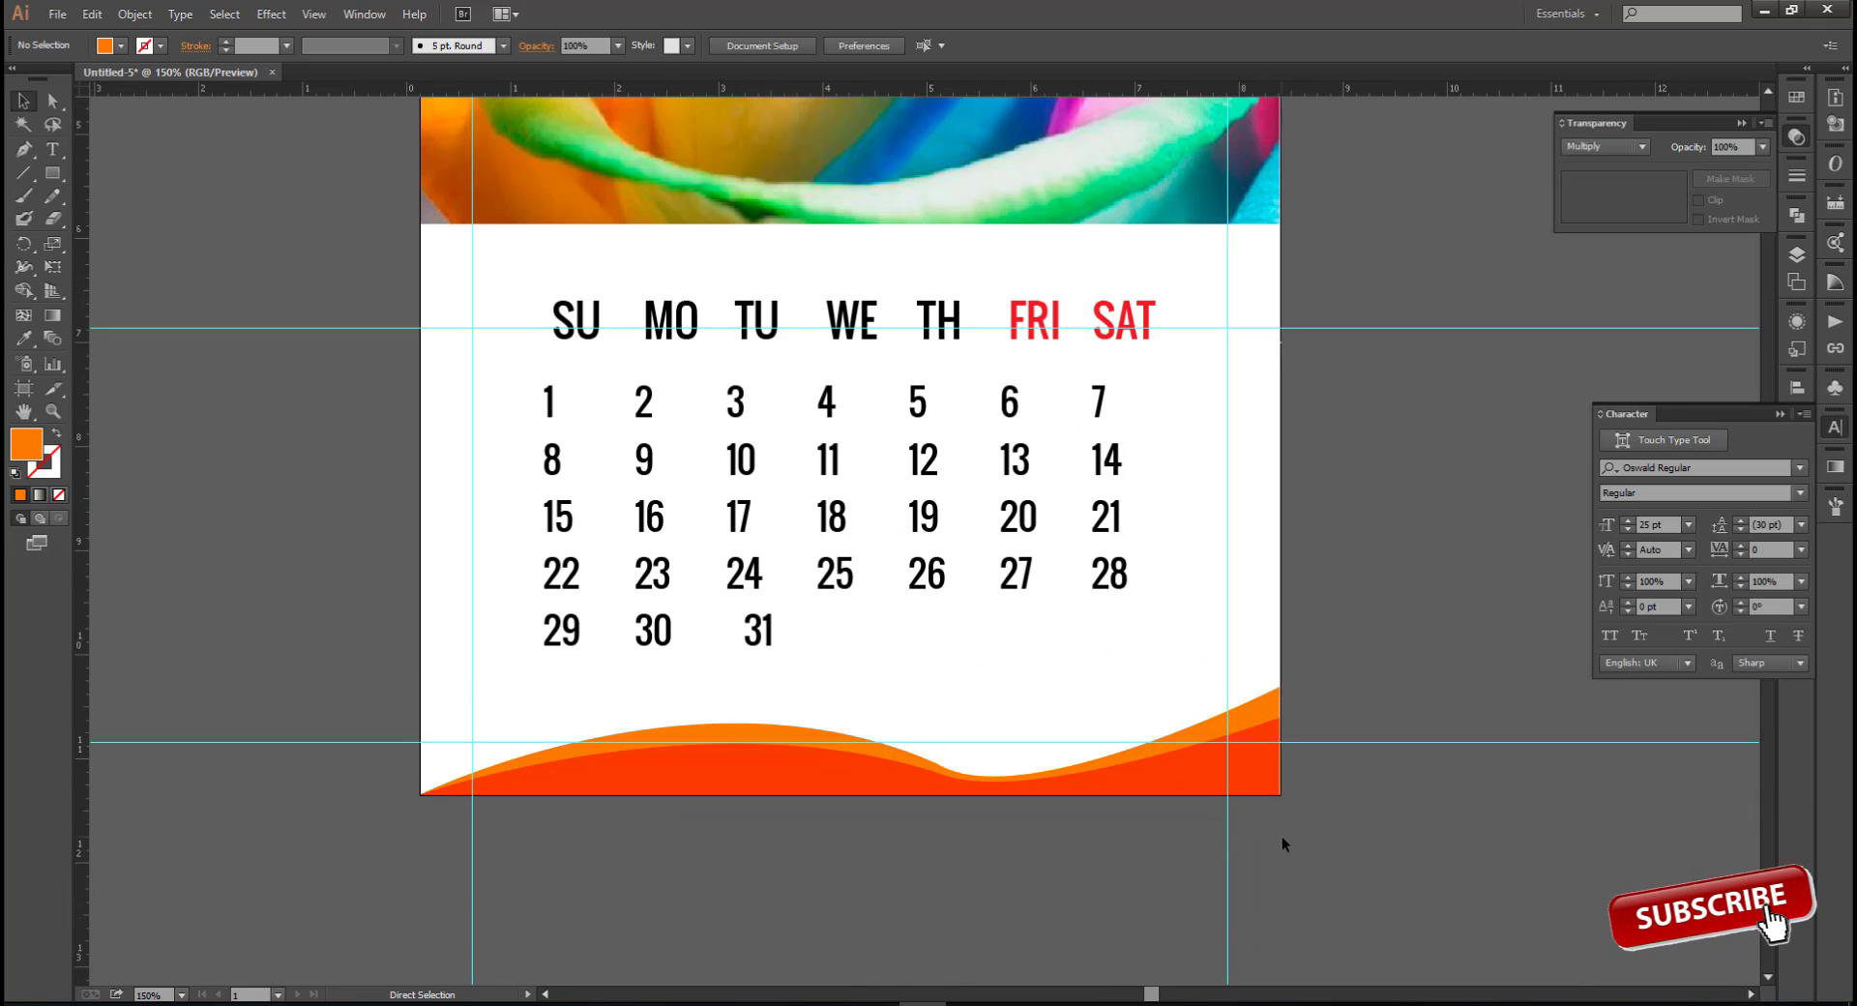
key("ctrl+y")
left_click_drag(1253, 738, 1255, 740)
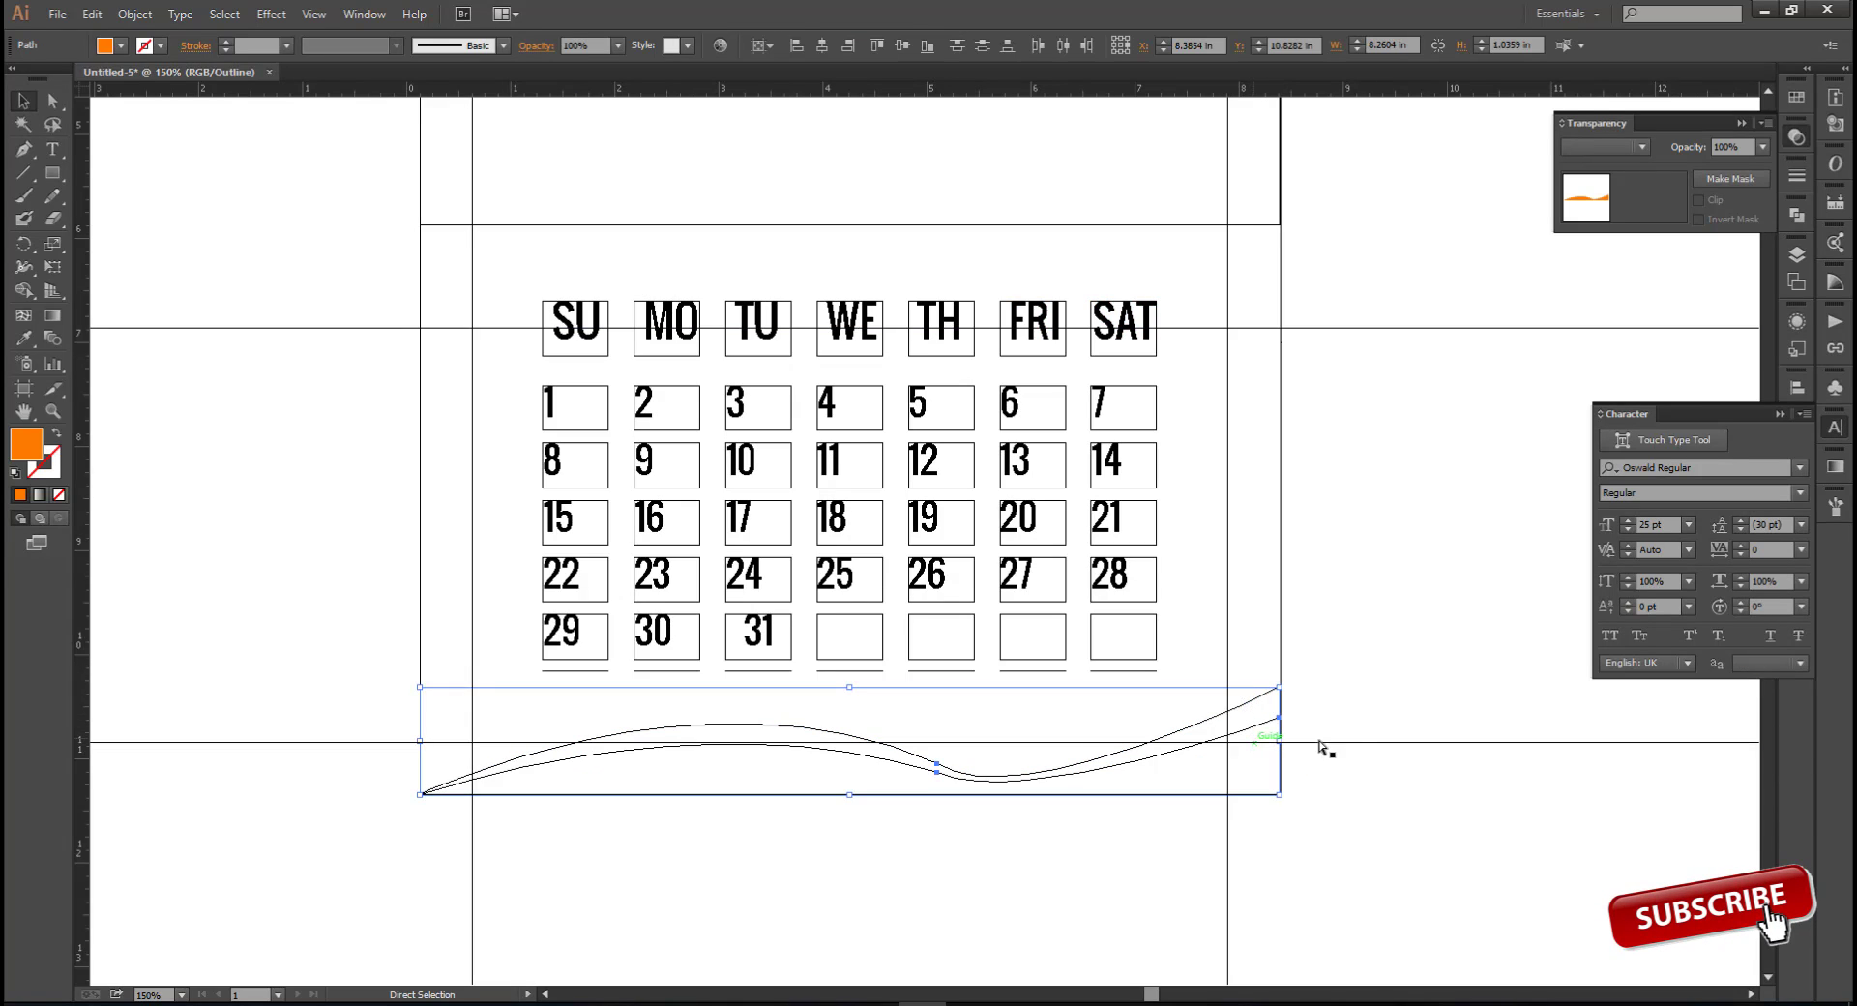
key("ctrl+y")
left_click(1273, 894)
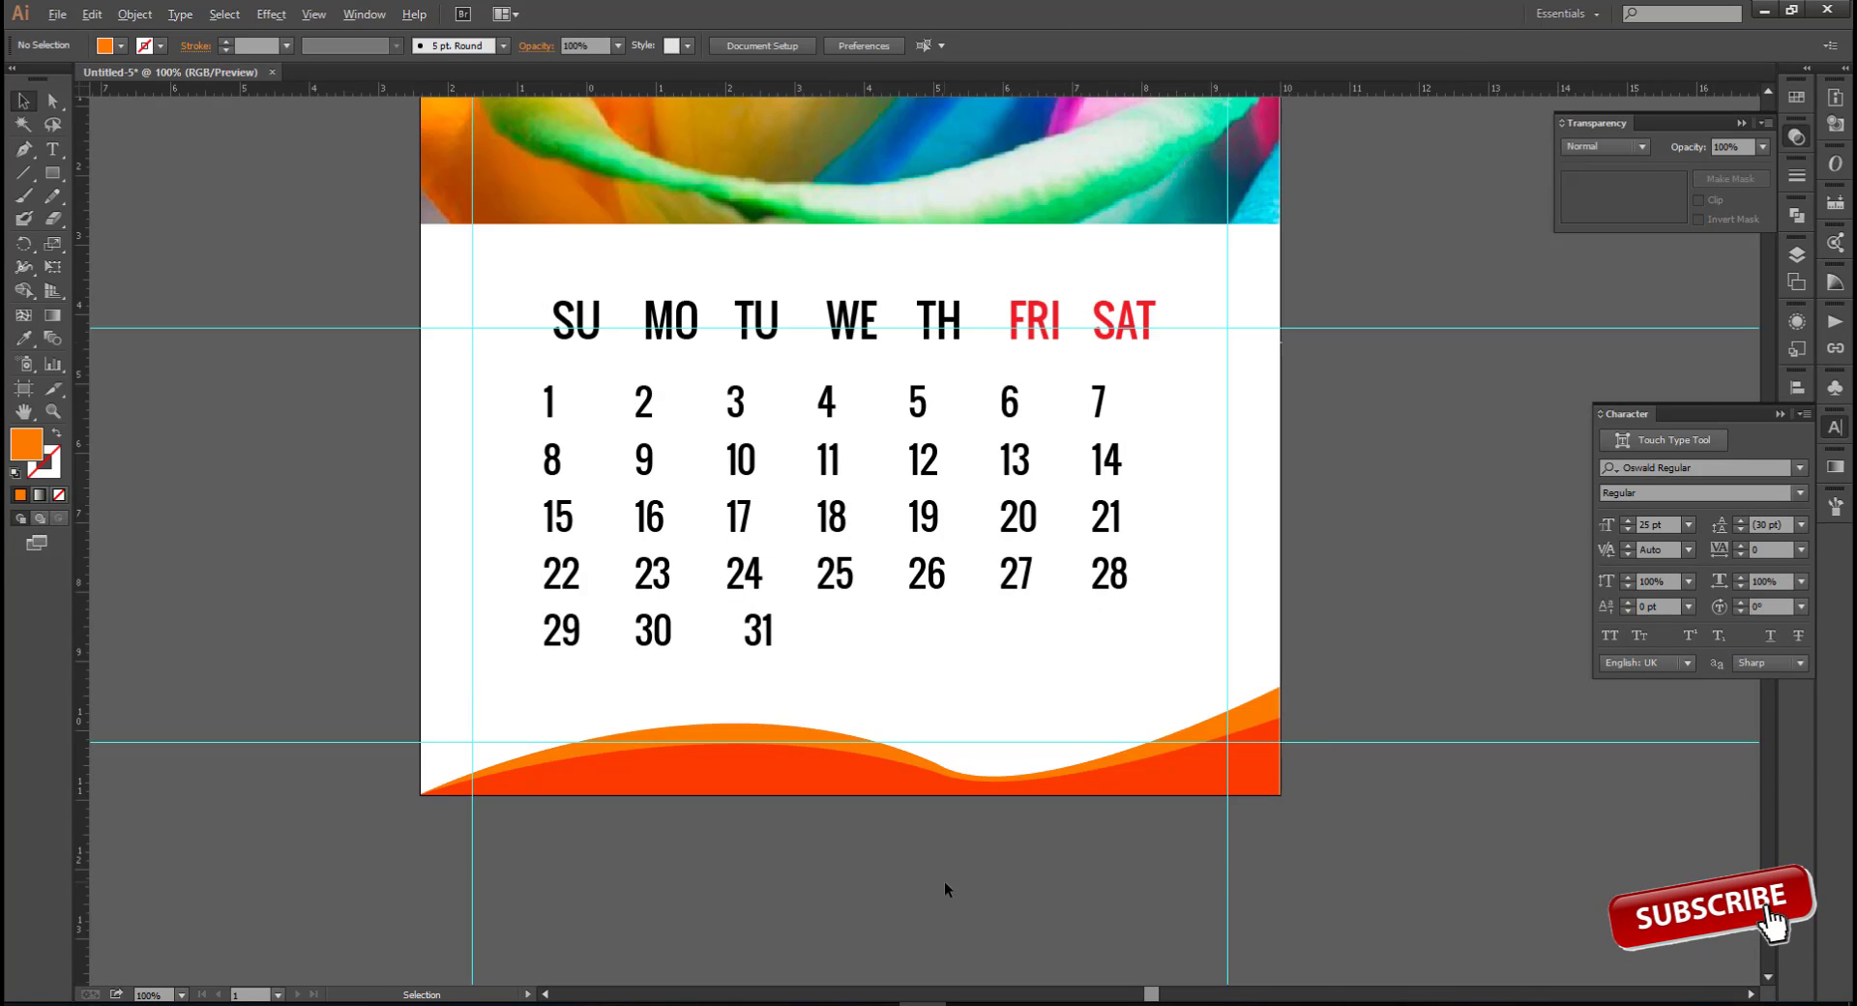
scroll(1088, 896, "down", 2)
scroll(1258, 896, "up", 1)
scroll(1258, 895, "up", 1)
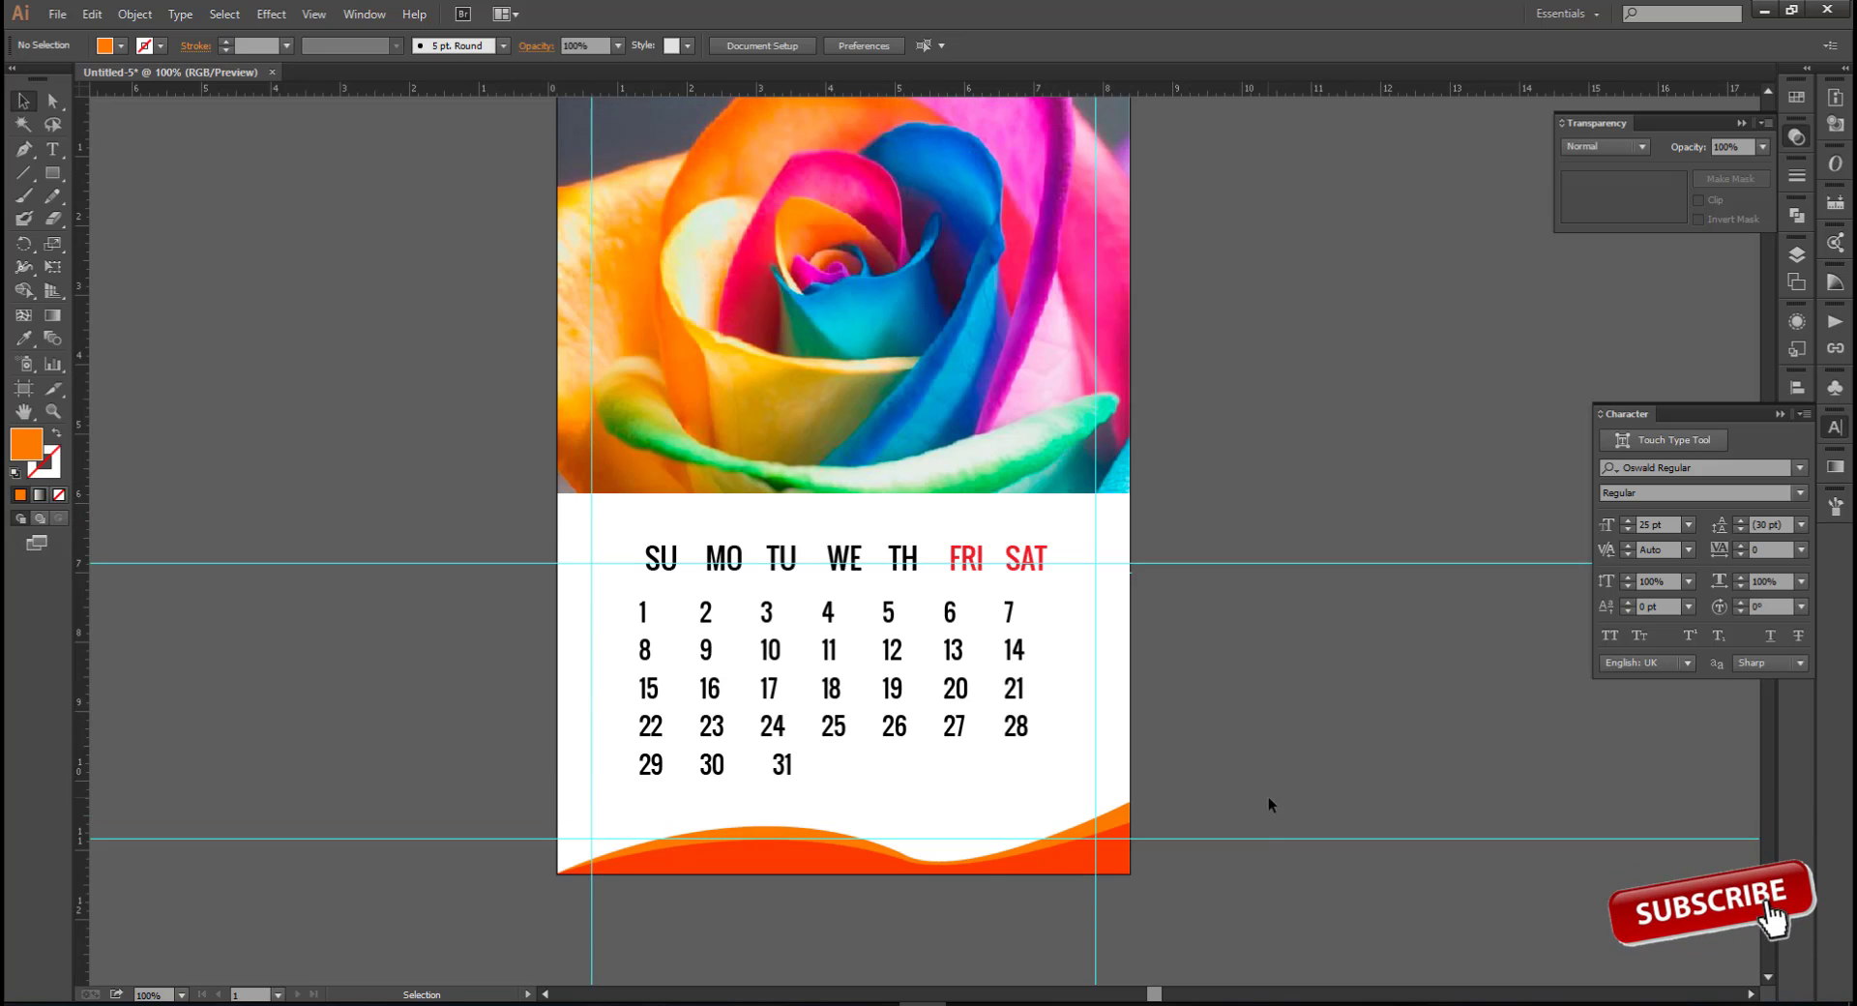
Delete the horizontal and vertical guides from the calendar page
scroll(740, 903, "down", 1)
scroll(808, 794, "up", 1)
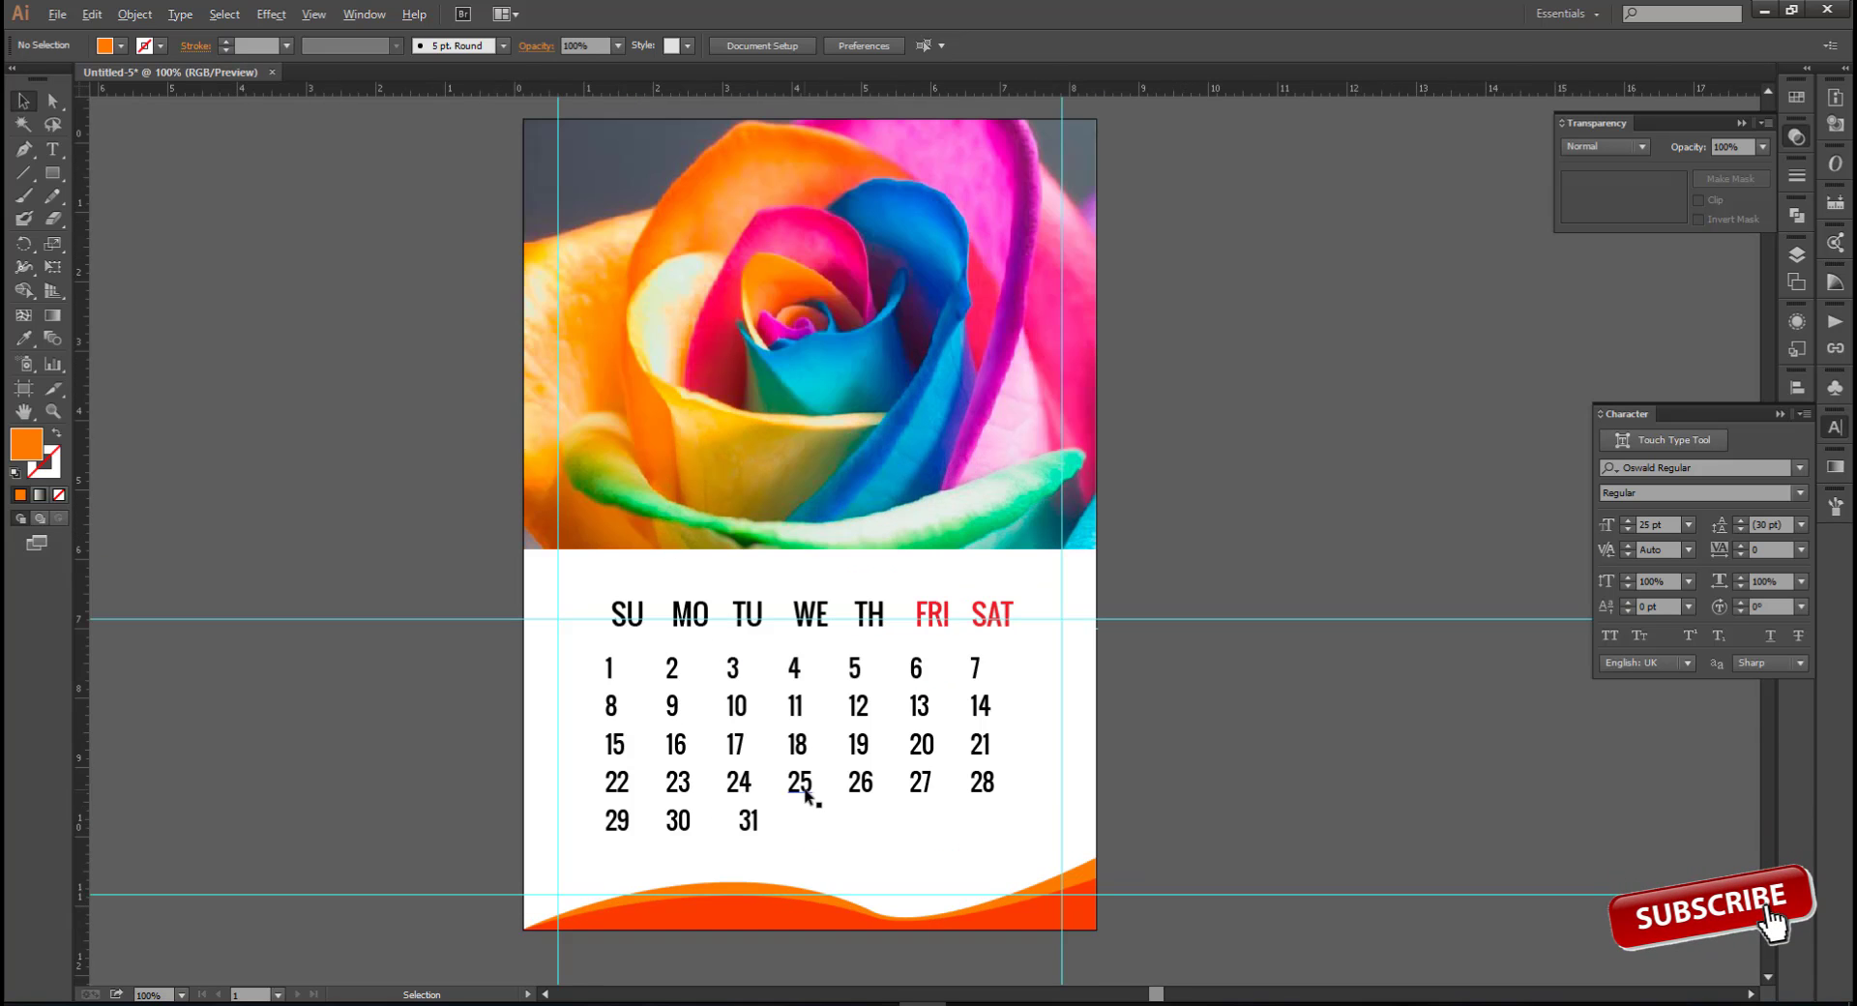
scroll(1180, 785, "up", 1)
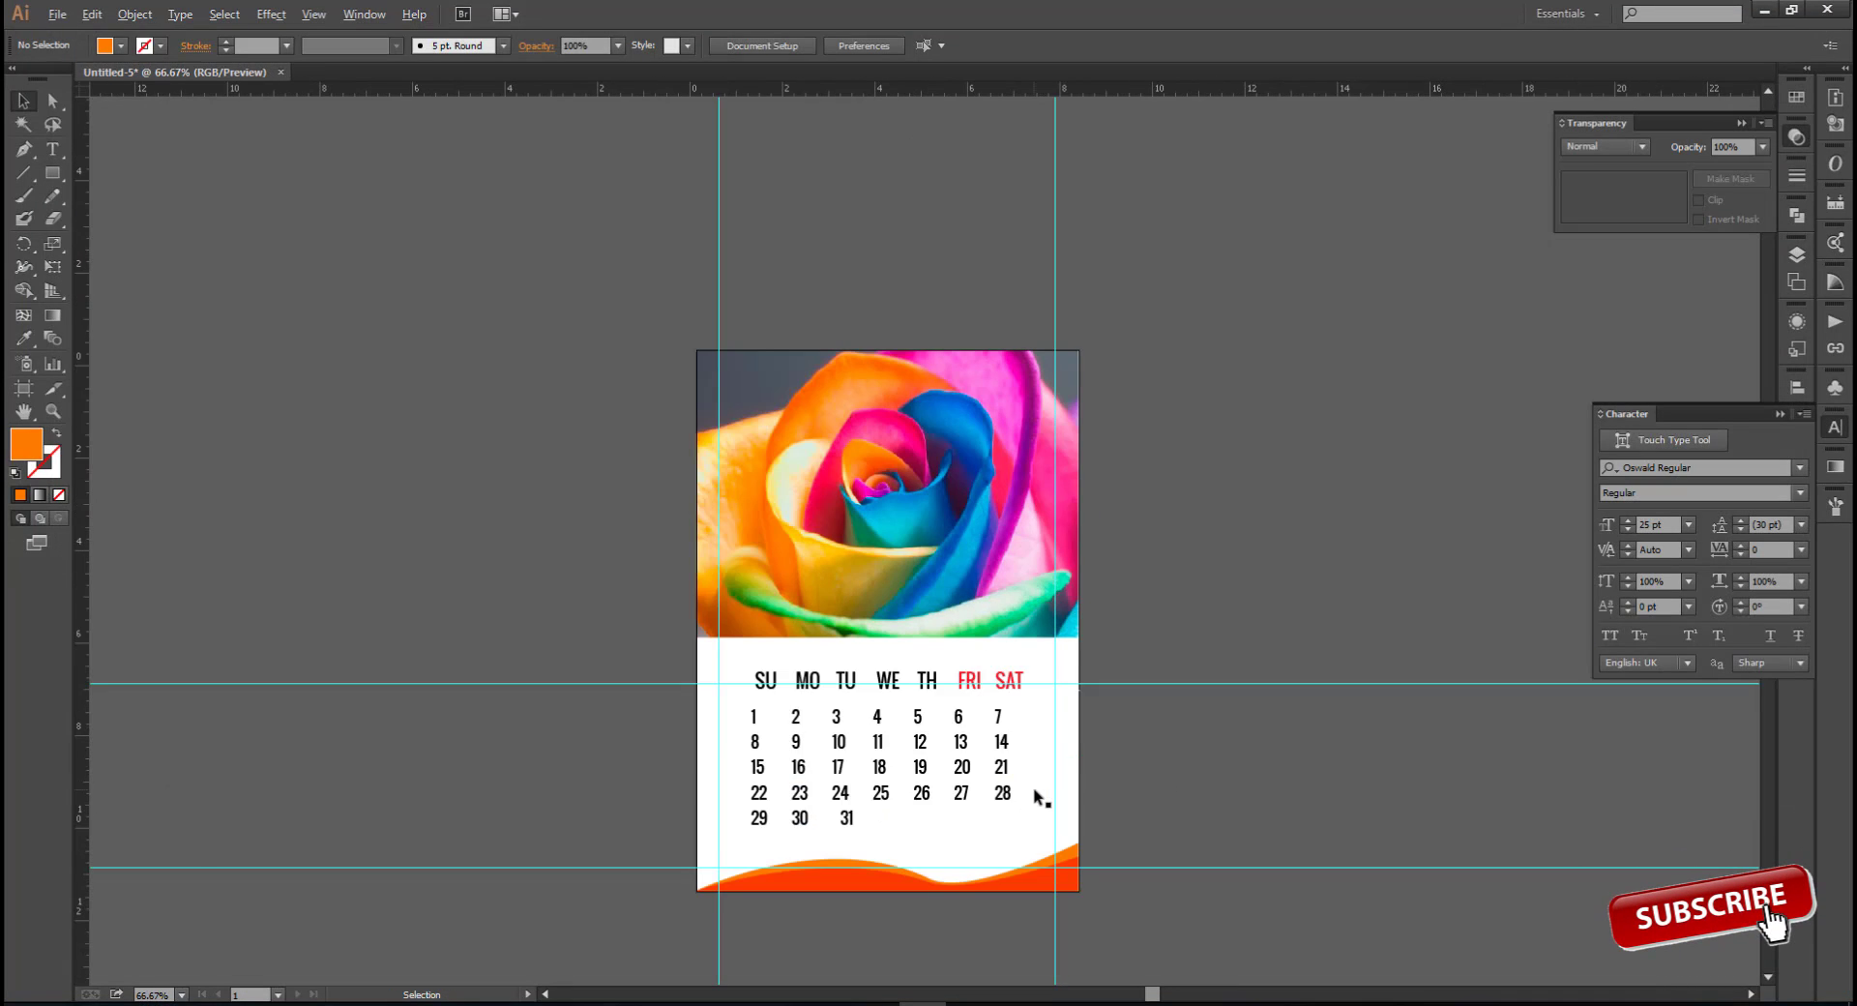
scroll(1038, 799, "up", 1)
scroll(1085, 829, "up", 3)
scroll(1080, 827, "down", 4)
scroll(917, 732, "down", 1)
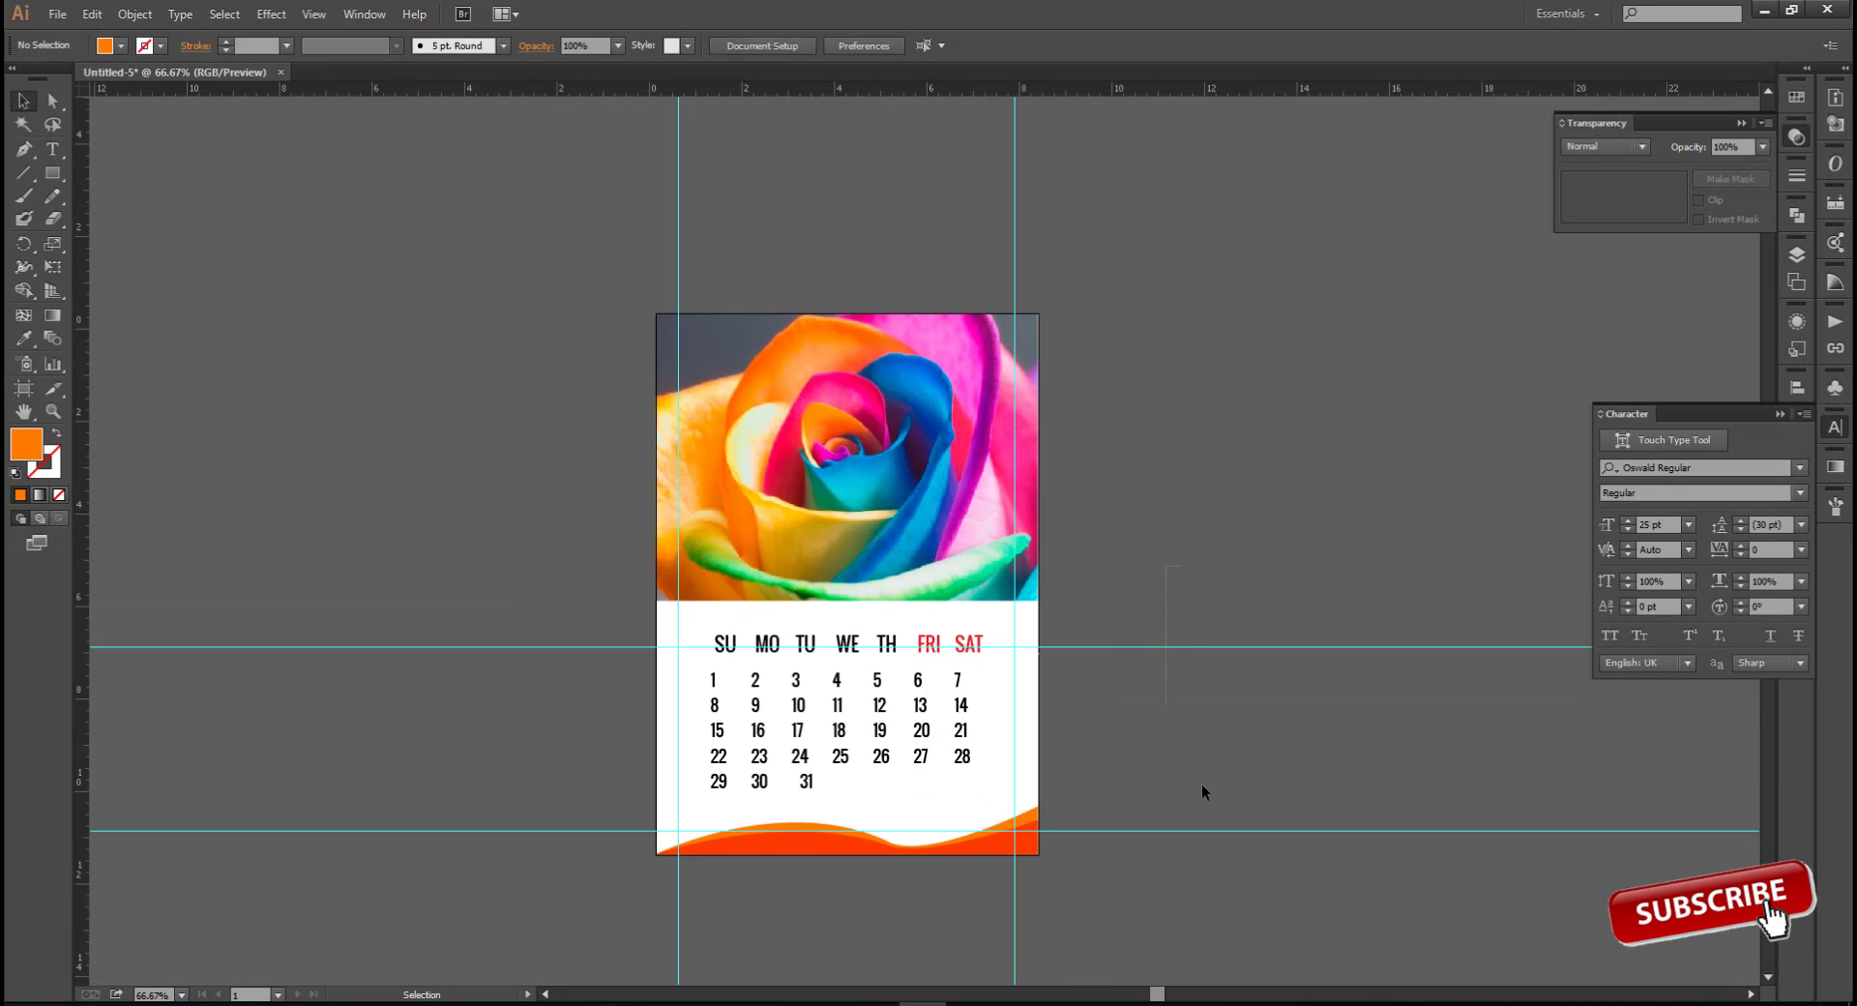
key("/")
left_click(1013, 326)
key("Delete")
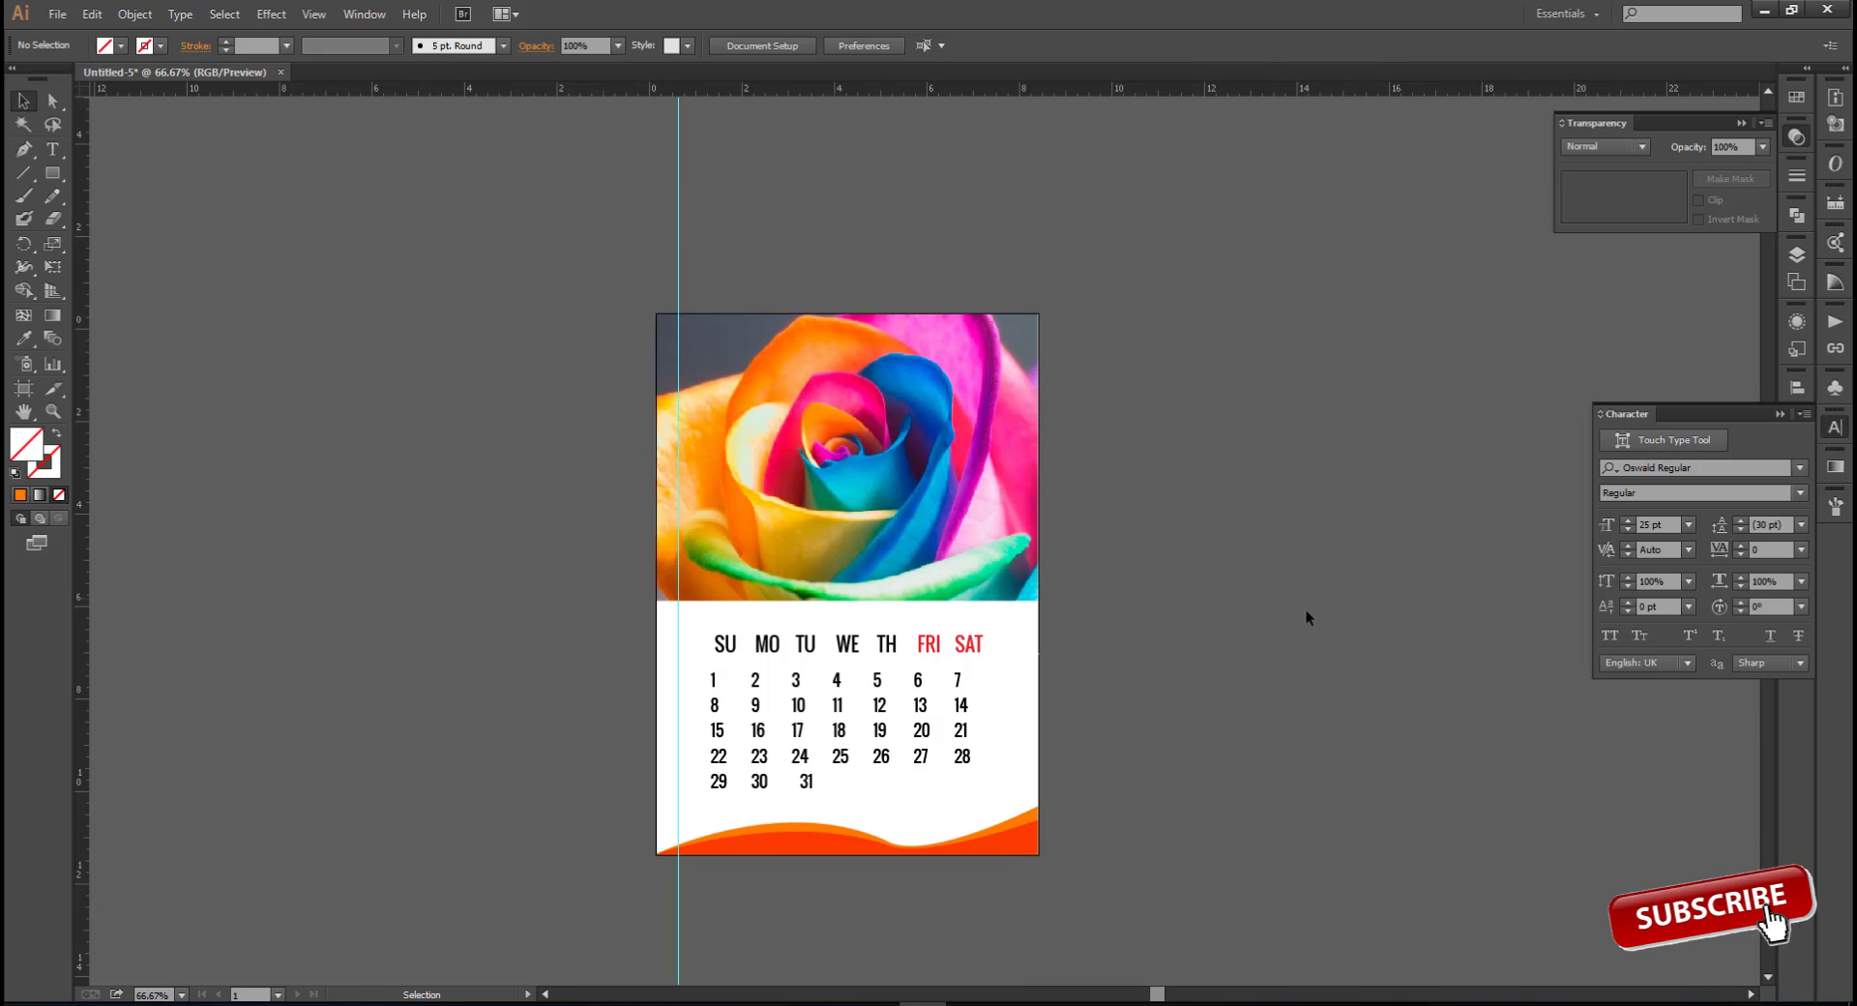
left_click(678, 895)
key("Delete")
Try left, right and centre paragraph alignment on all the date numbers in the threaded grid
scroll(876, 866, "up", 3)
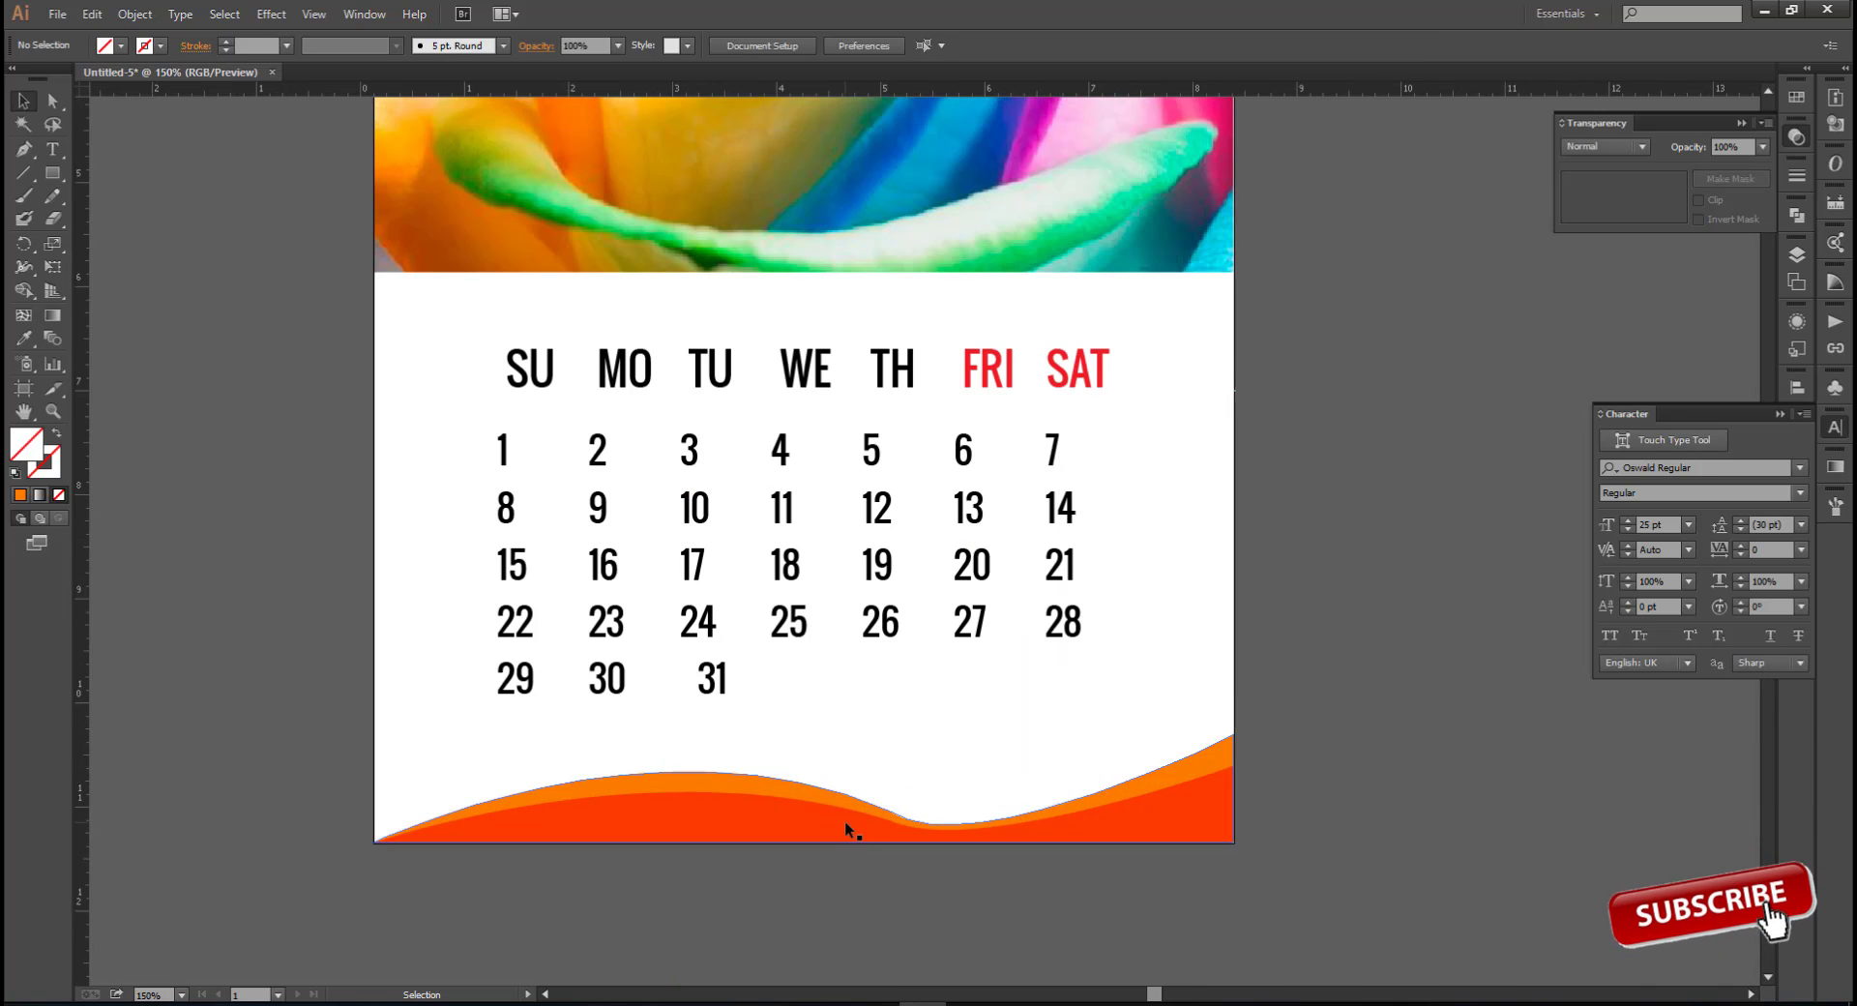
left_click(502, 451)
left_click(277, 455)
left_click(55, 145)
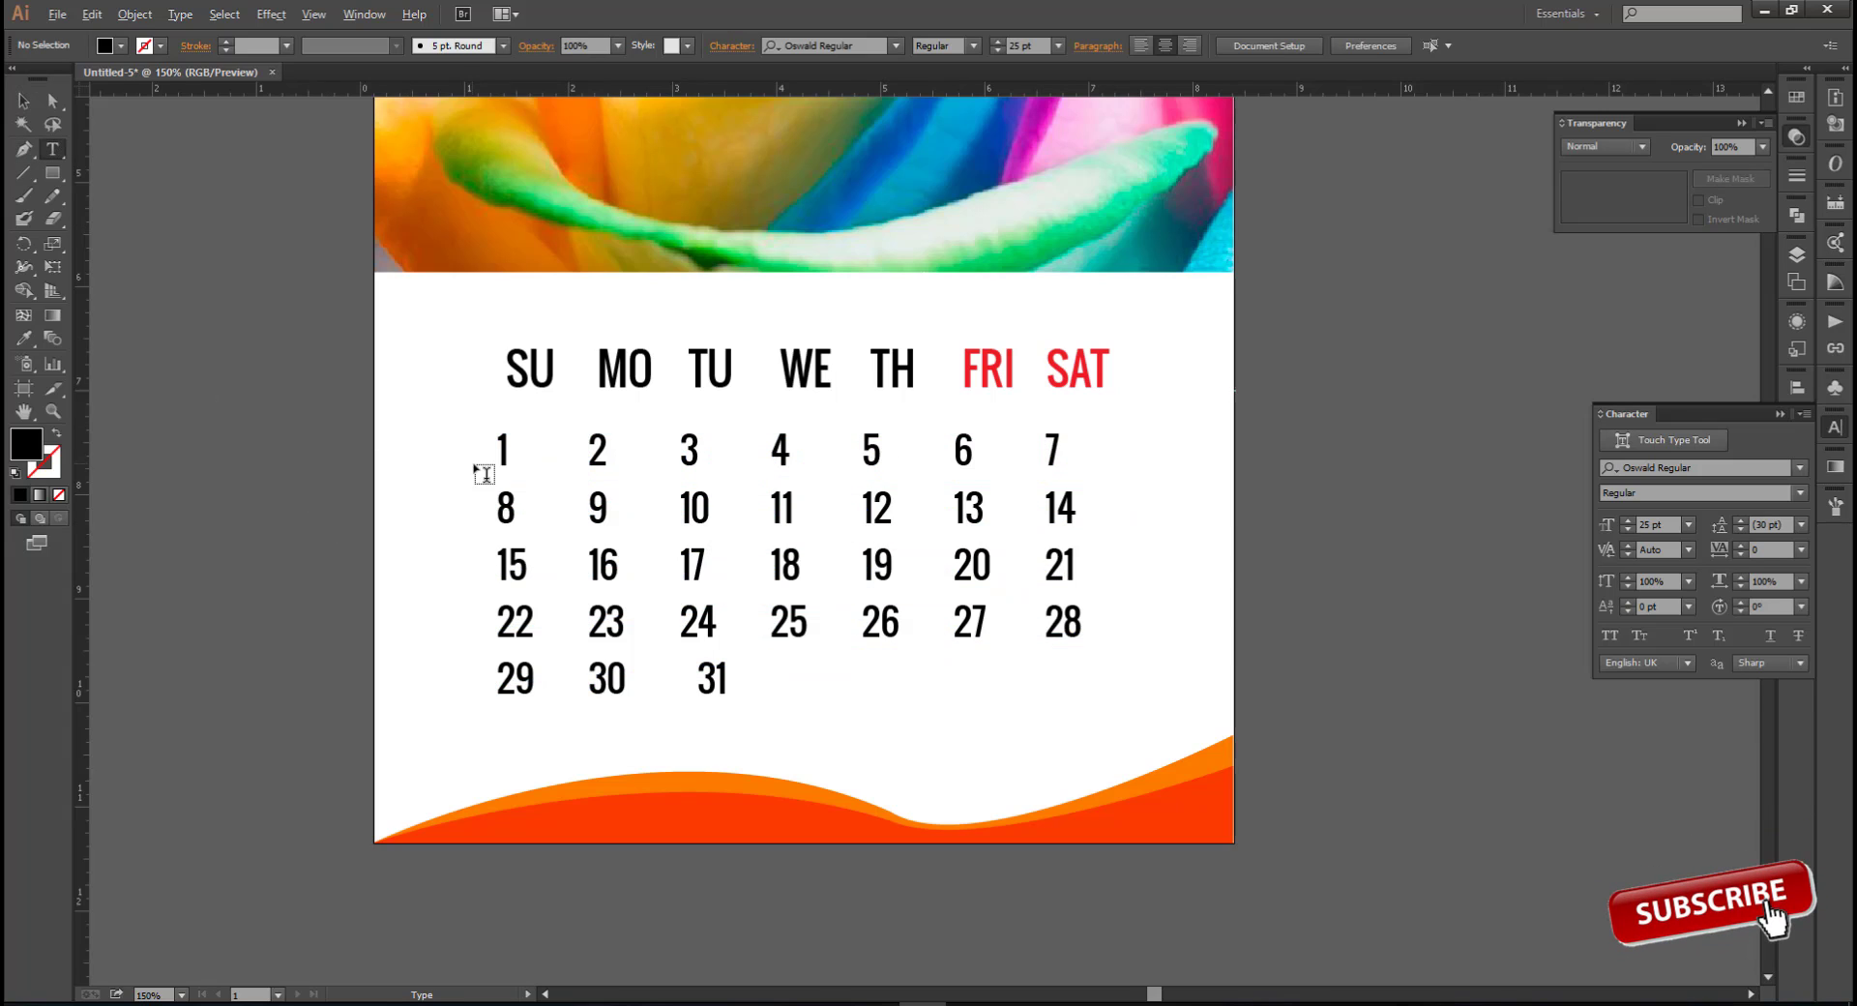
scroll(488, 455, "up", 1)
left_click(504, 447)
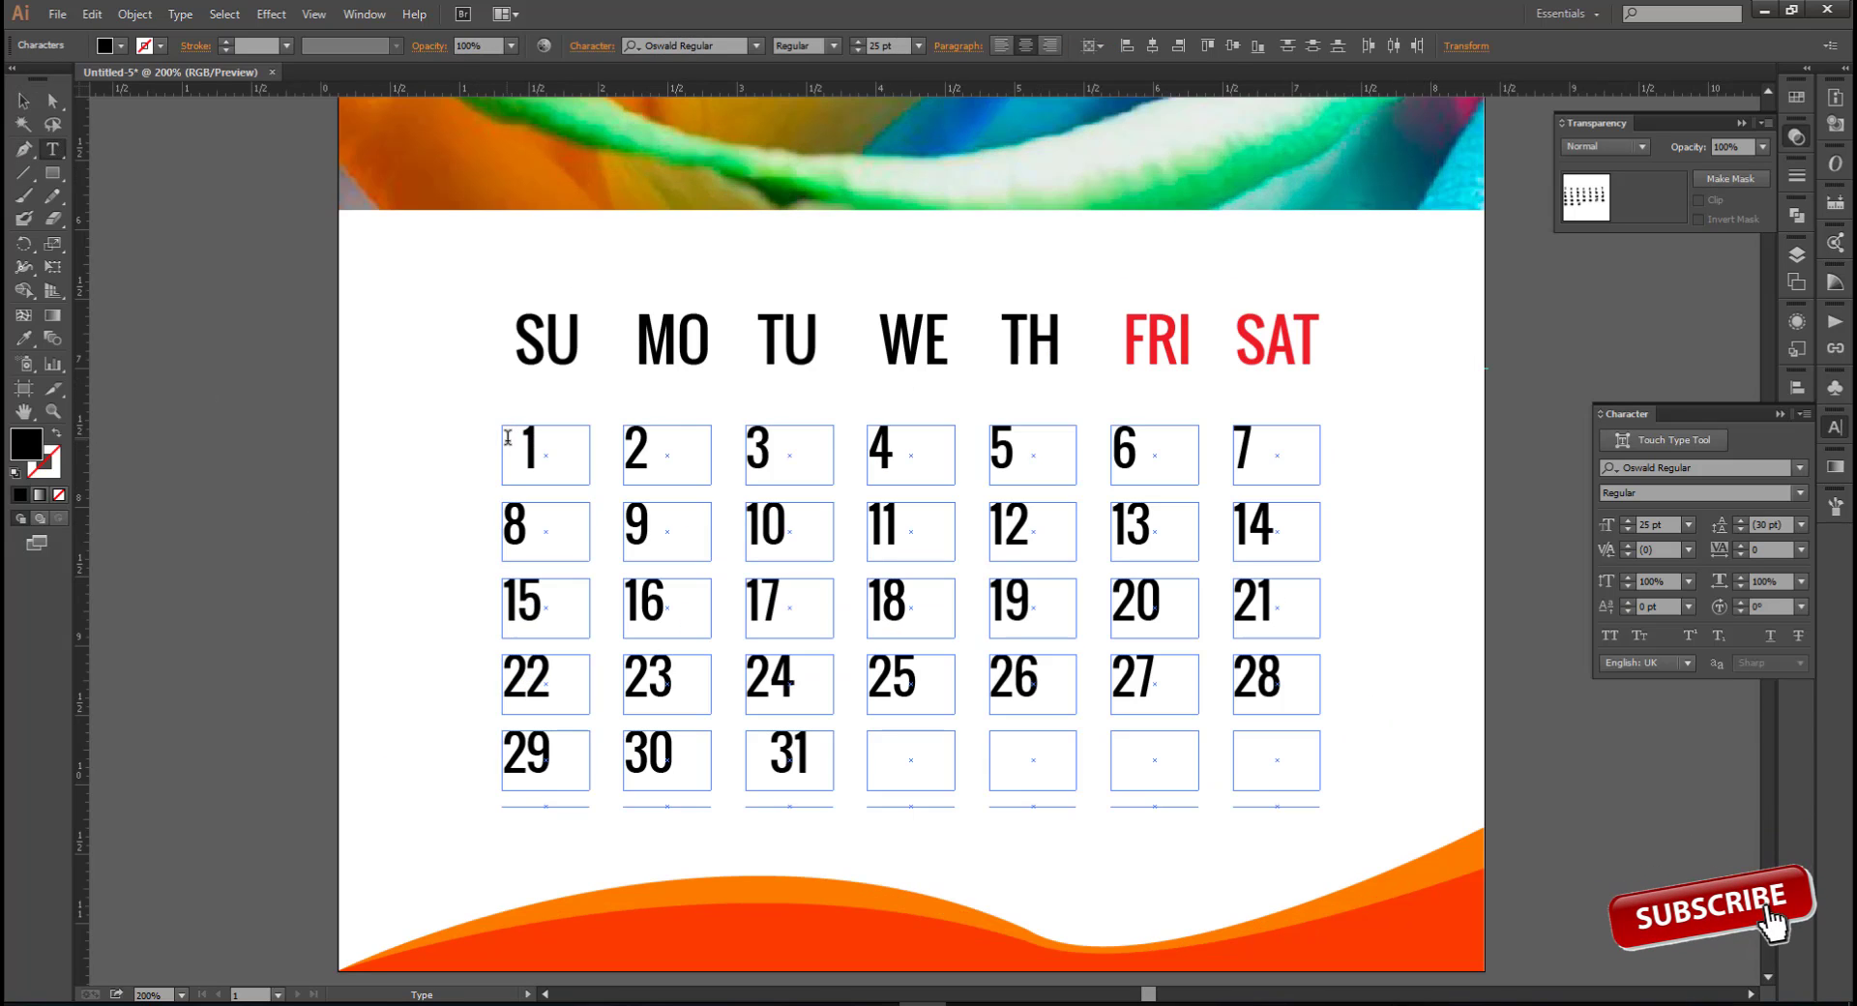
key("Delete")
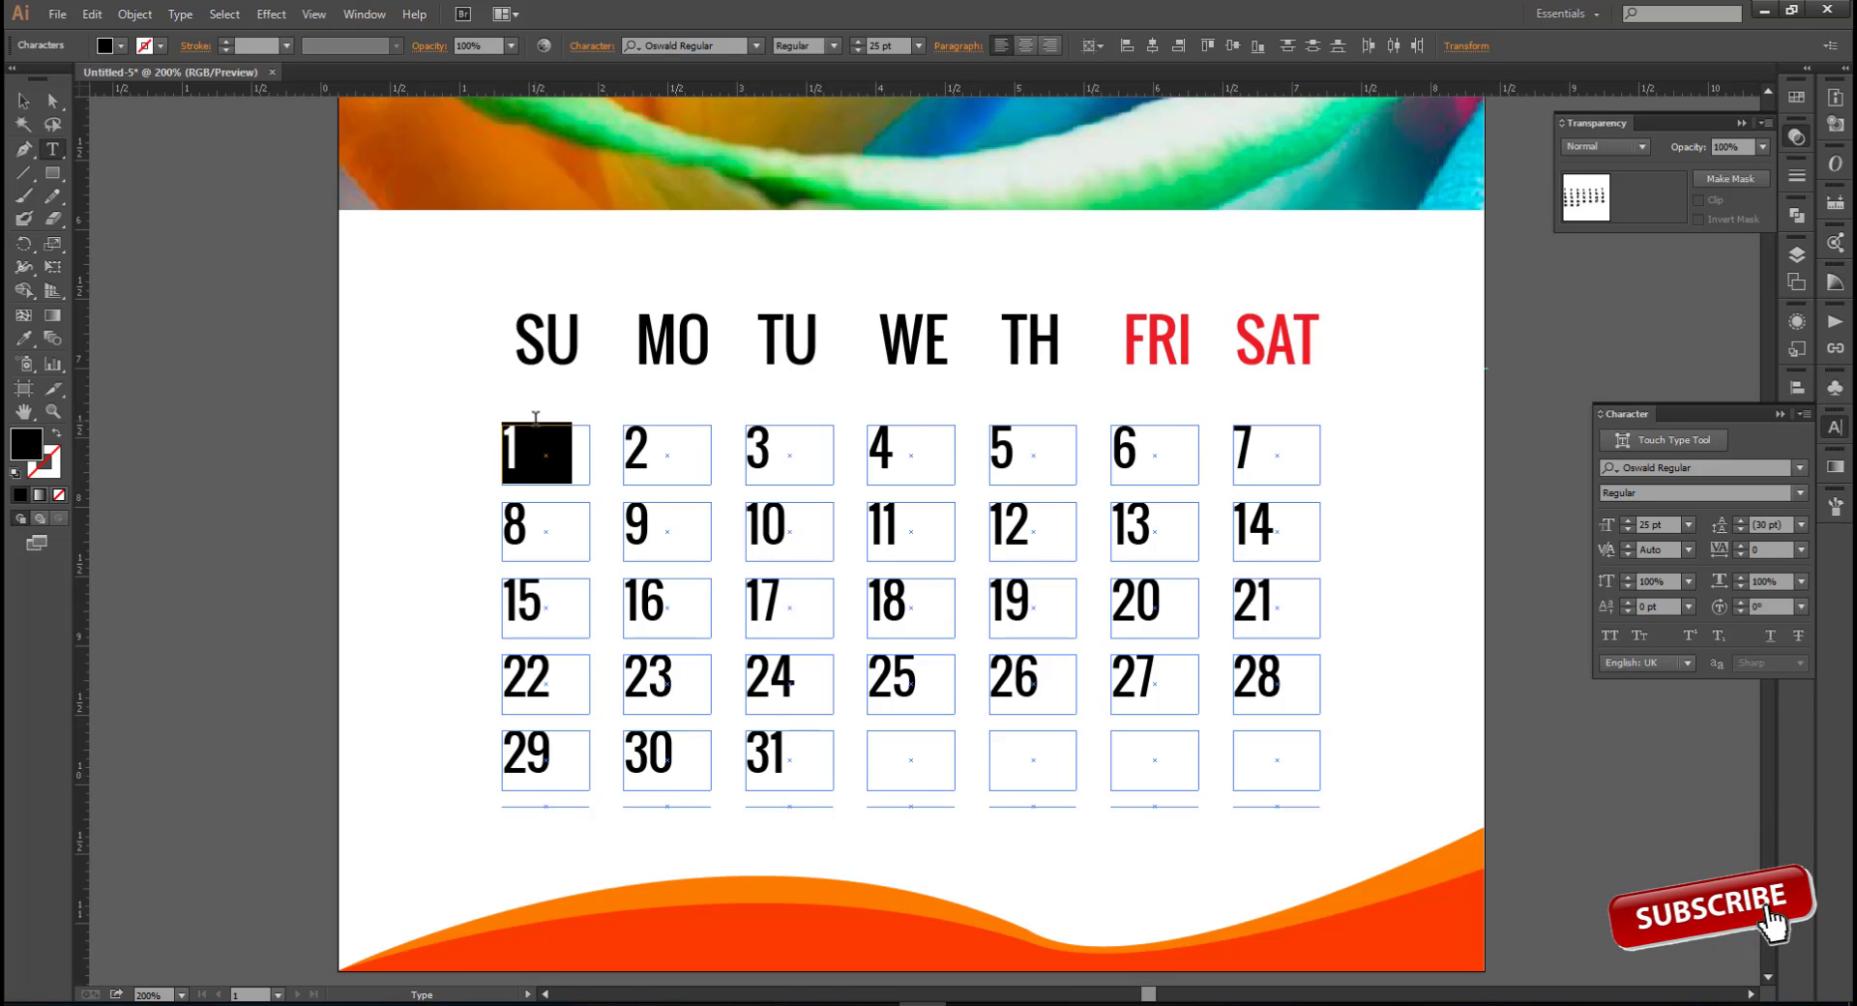
key("ctrl+a")
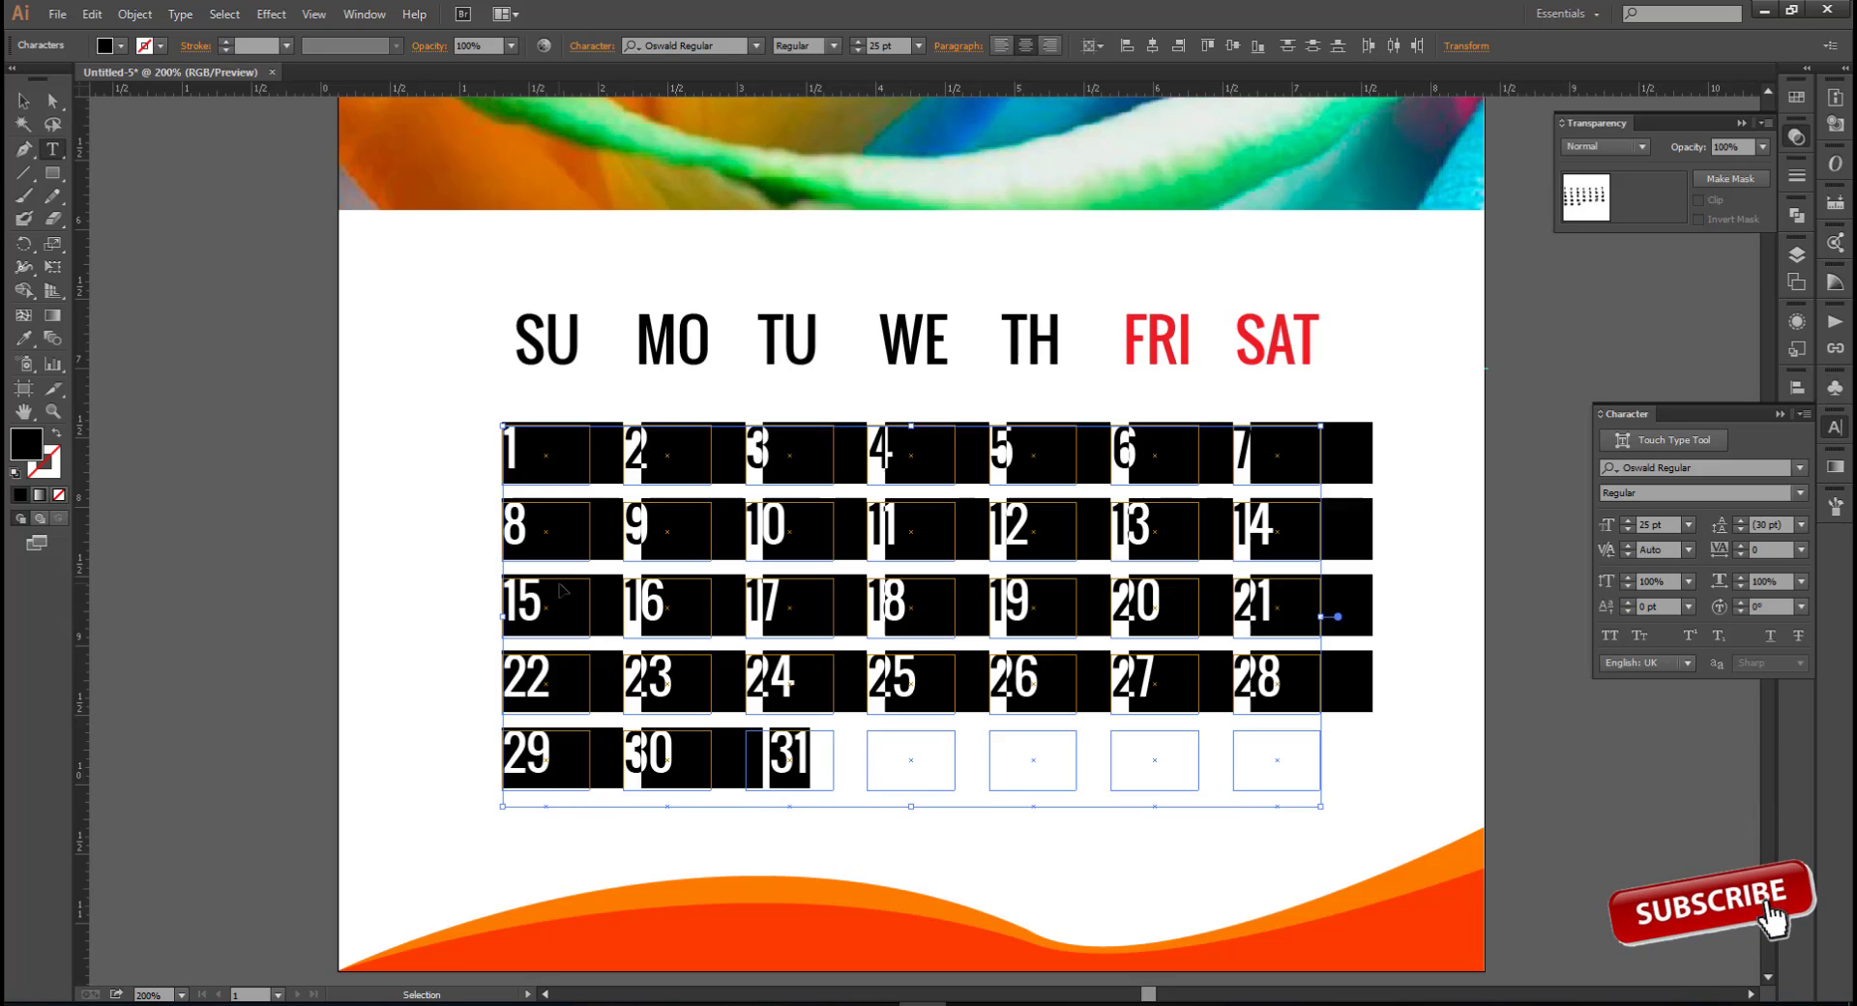
left_click(1002, 39)
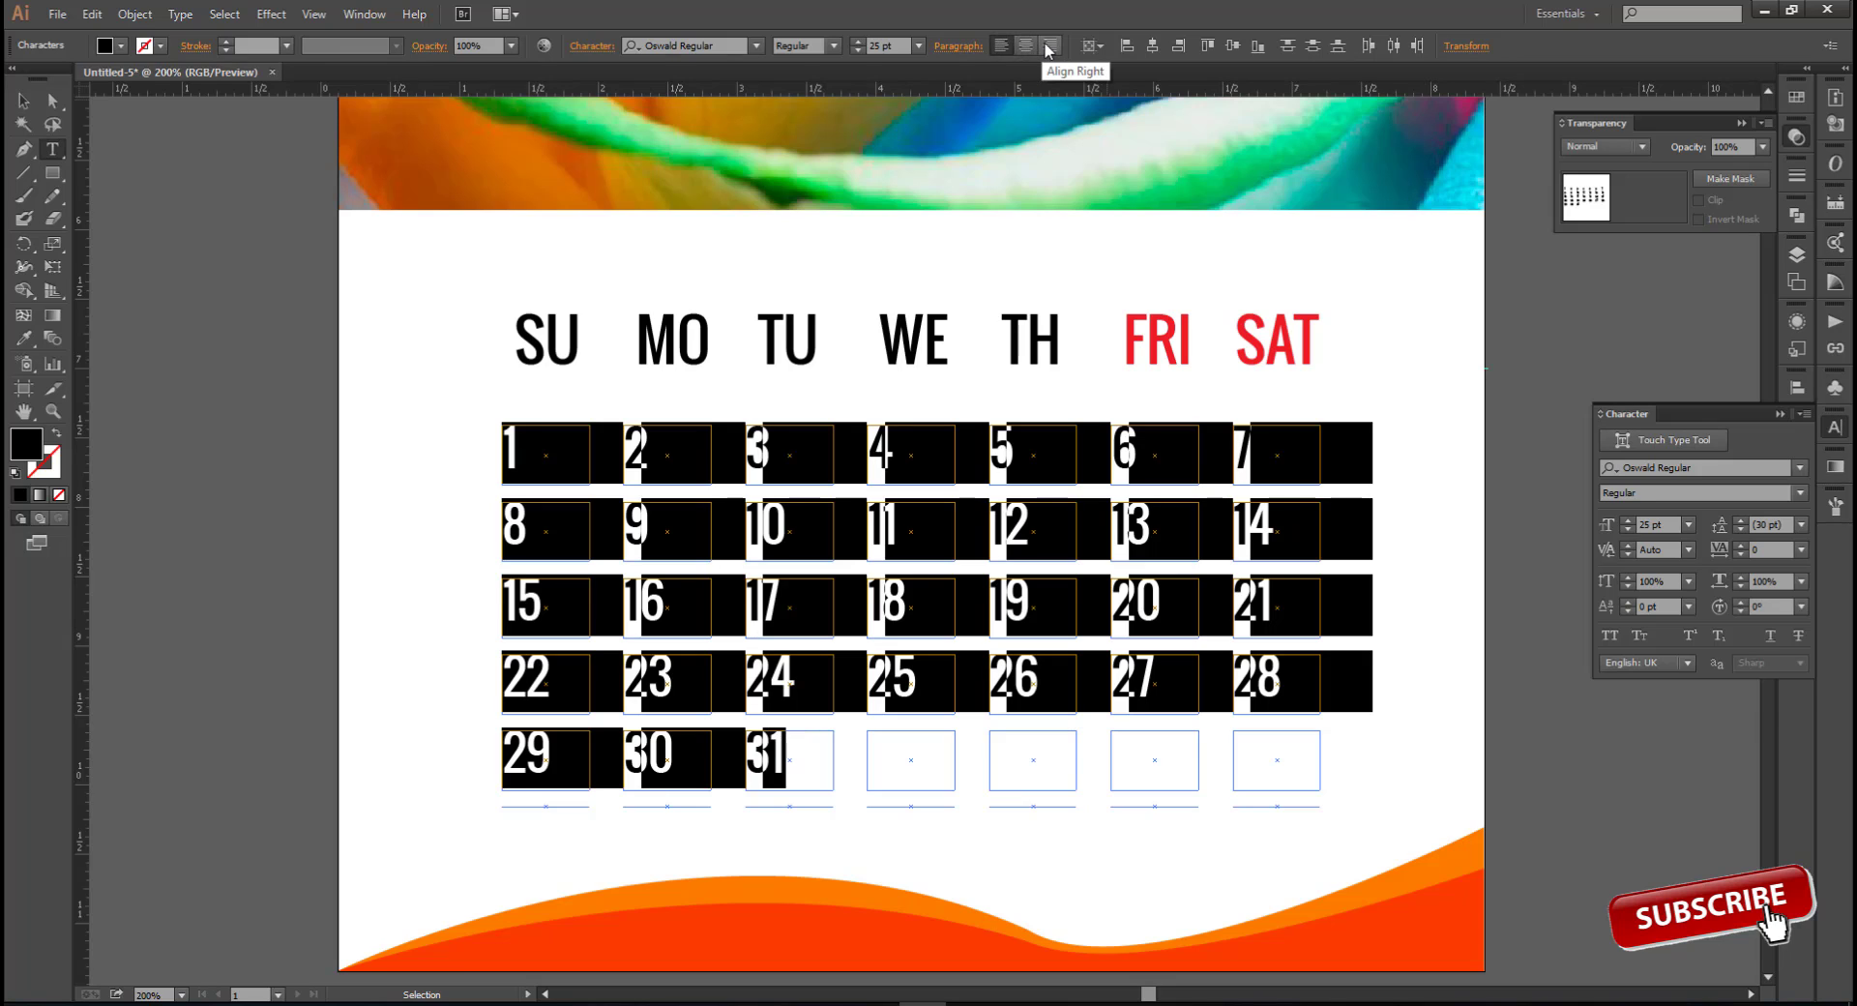
left_click(1042, 43)
left_click(1025, 46)
left_click(680, 682)
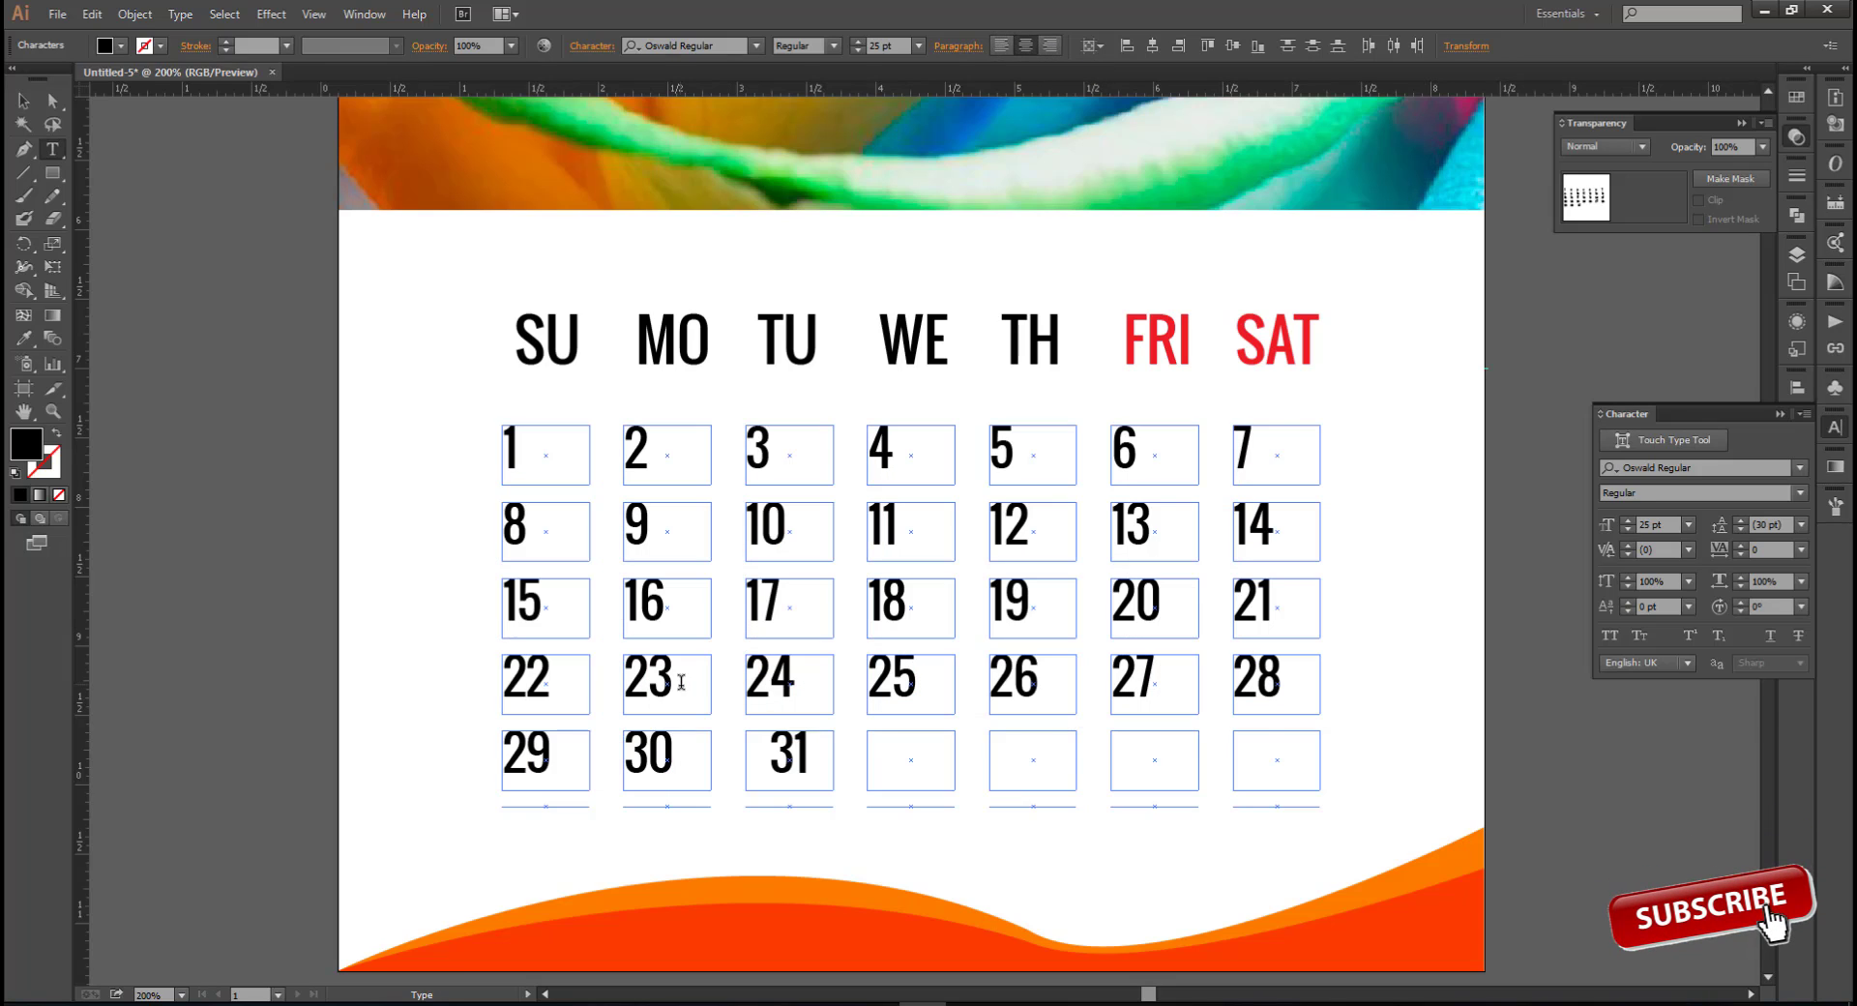
key("Escape")
left_click(305, 462)
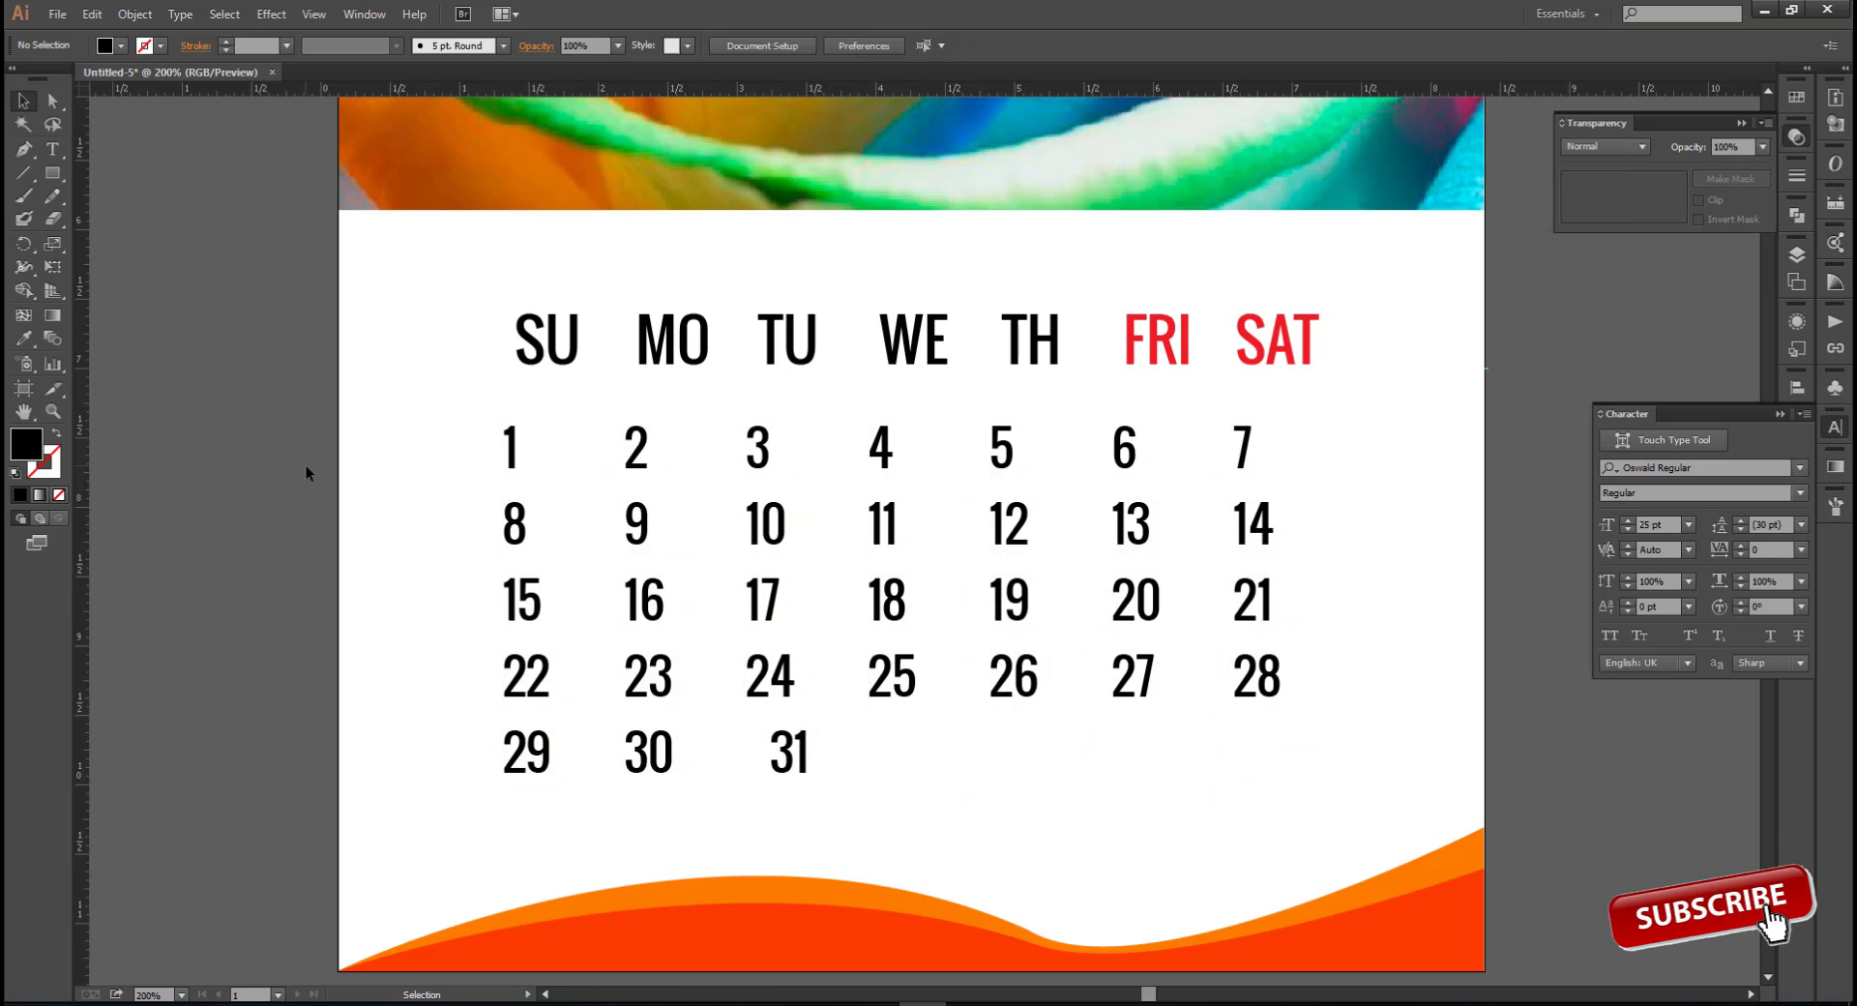
Shift the SU, MO and TU headings individually to the left so they line up over their date columns
scroll(395, 664, "down", 2)
scroll(363, 598, "down", 1)
left_click(592, 343)
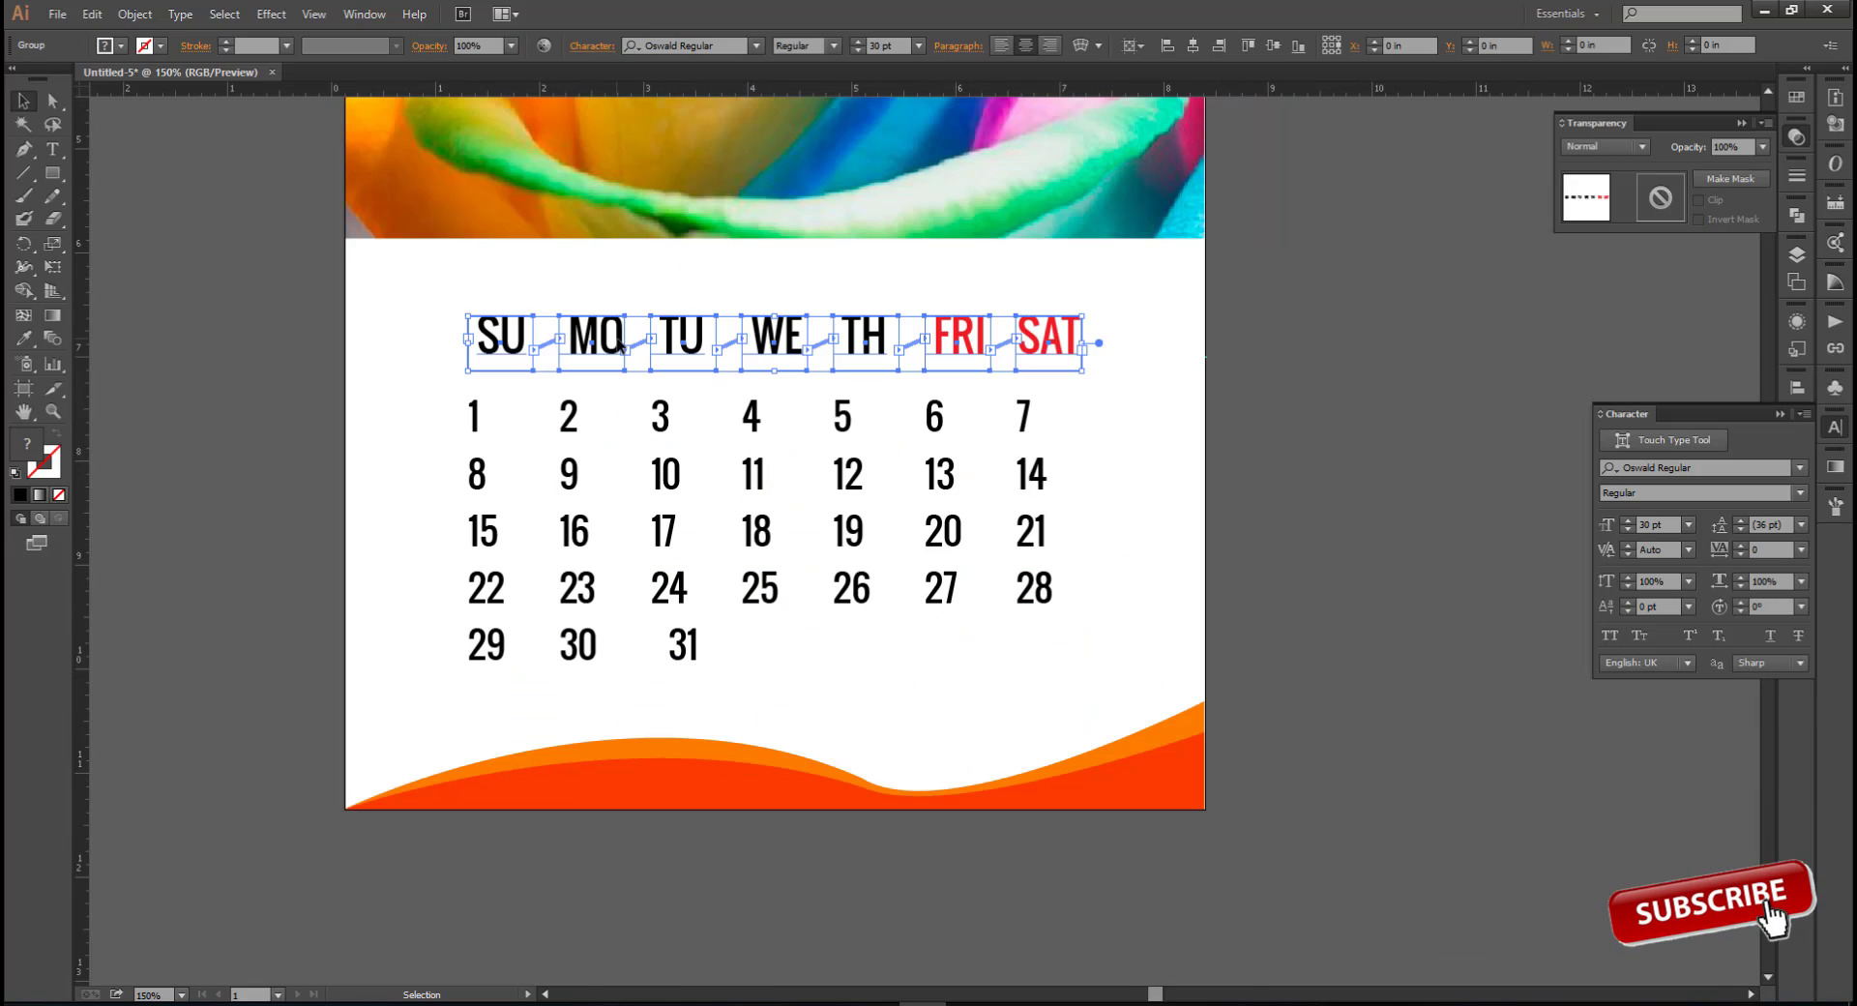
scroll(367, 414, "up", 1)
left_click(282, 422)
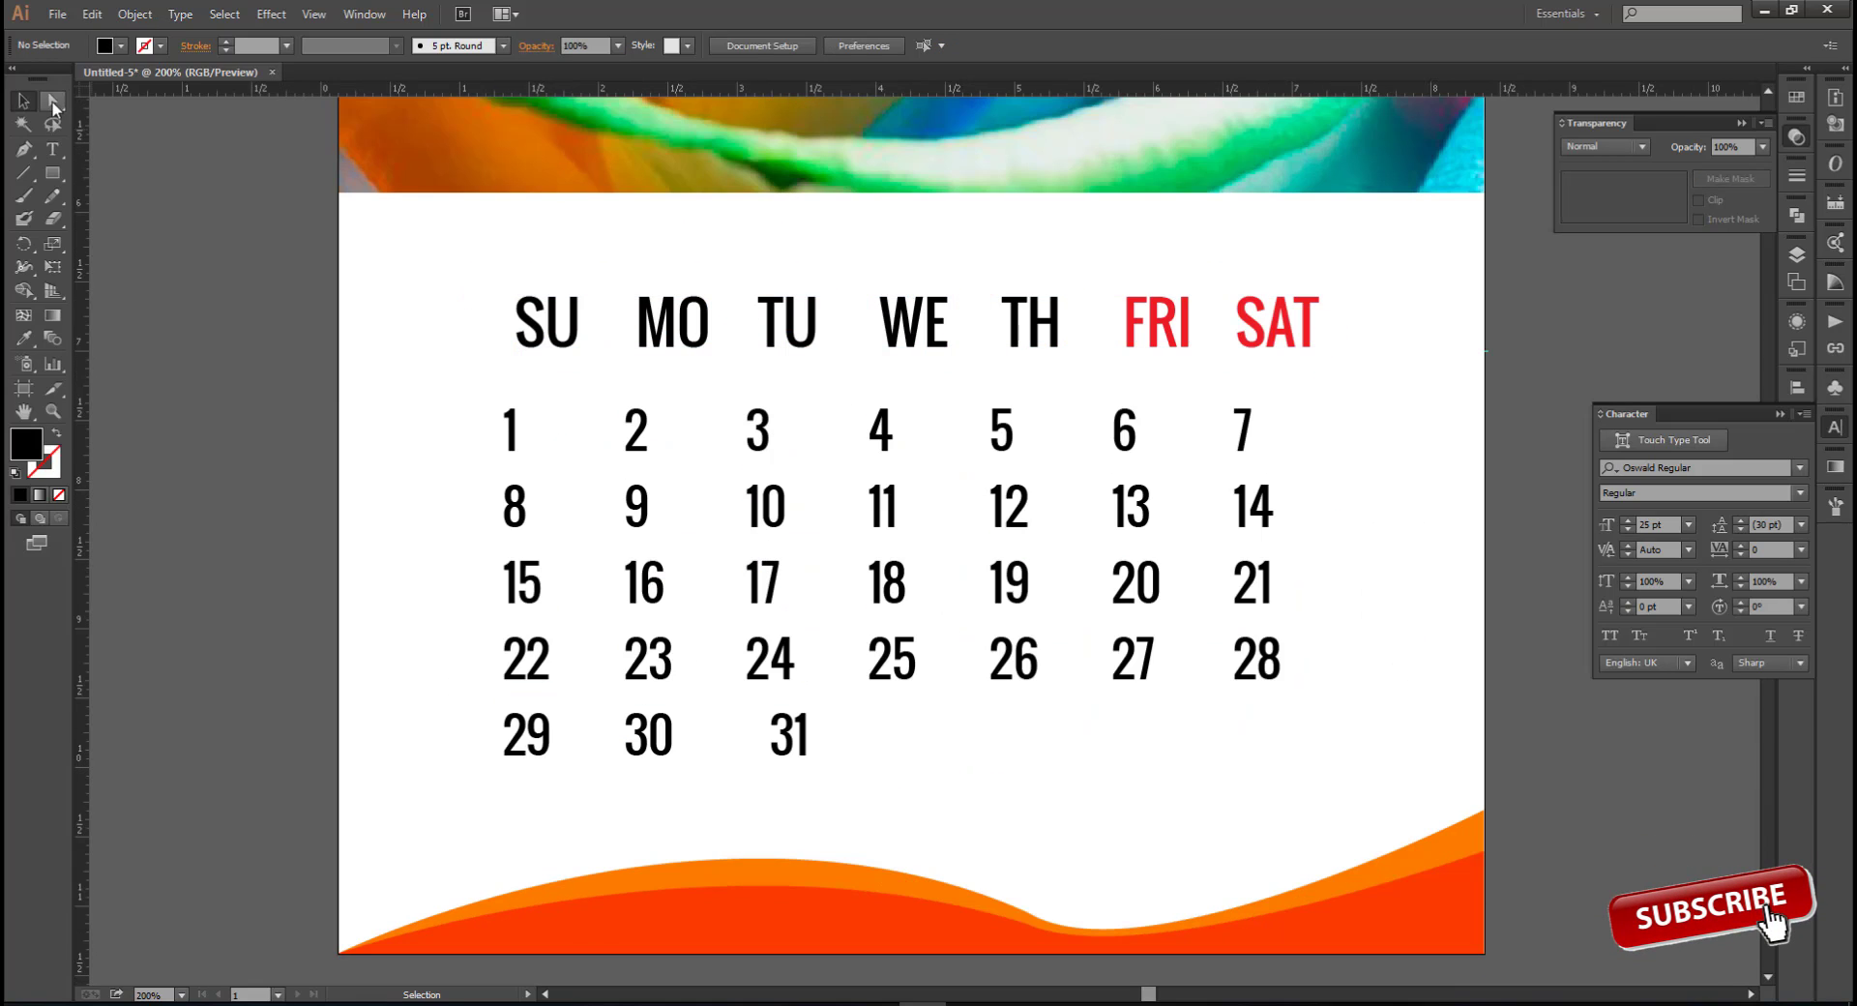
left_click(53, 101)
left_click(569, 334)
left_click_drag(569, 333, 531, 320)
left_click_drag(677, 324, 655, 323)
left_click_drag(804, 328, 778, 329)
left_click_drag(781, 329, 780, 329)
Left-align the number 31 in its cell to match the other dates, then deselect the grid
double_click(805, 745)
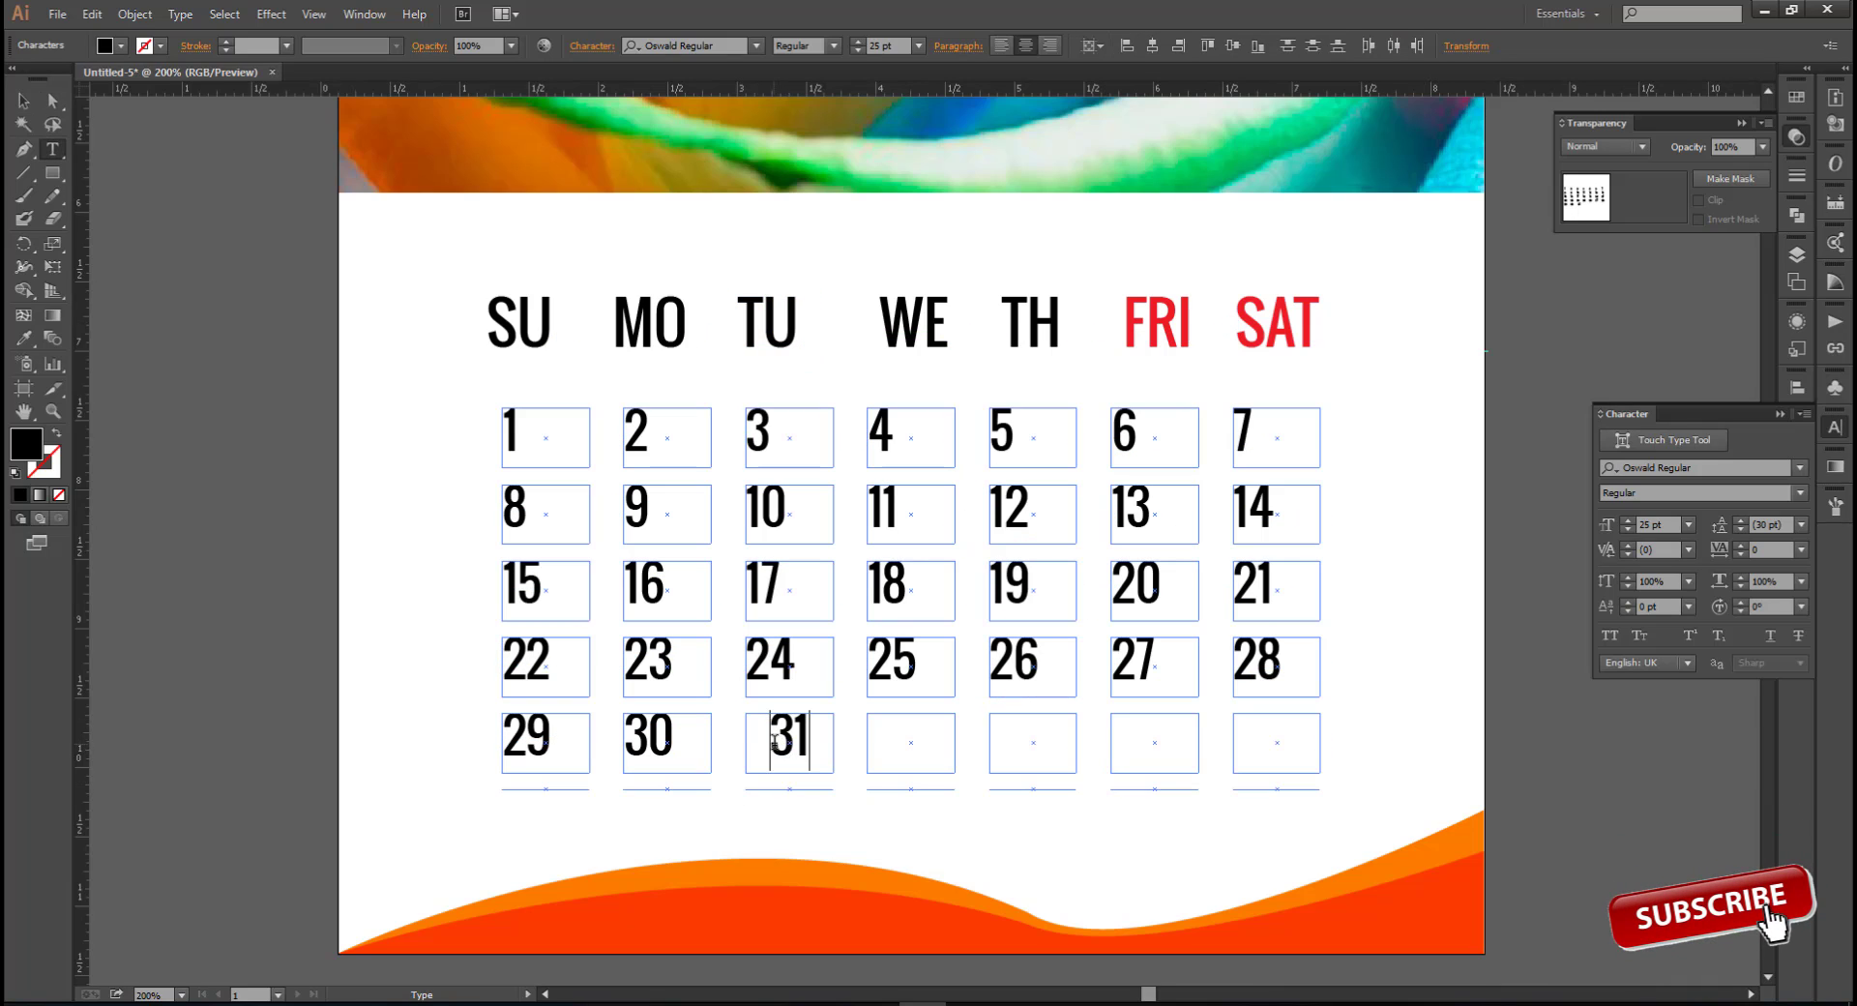
left_click(777, 745)
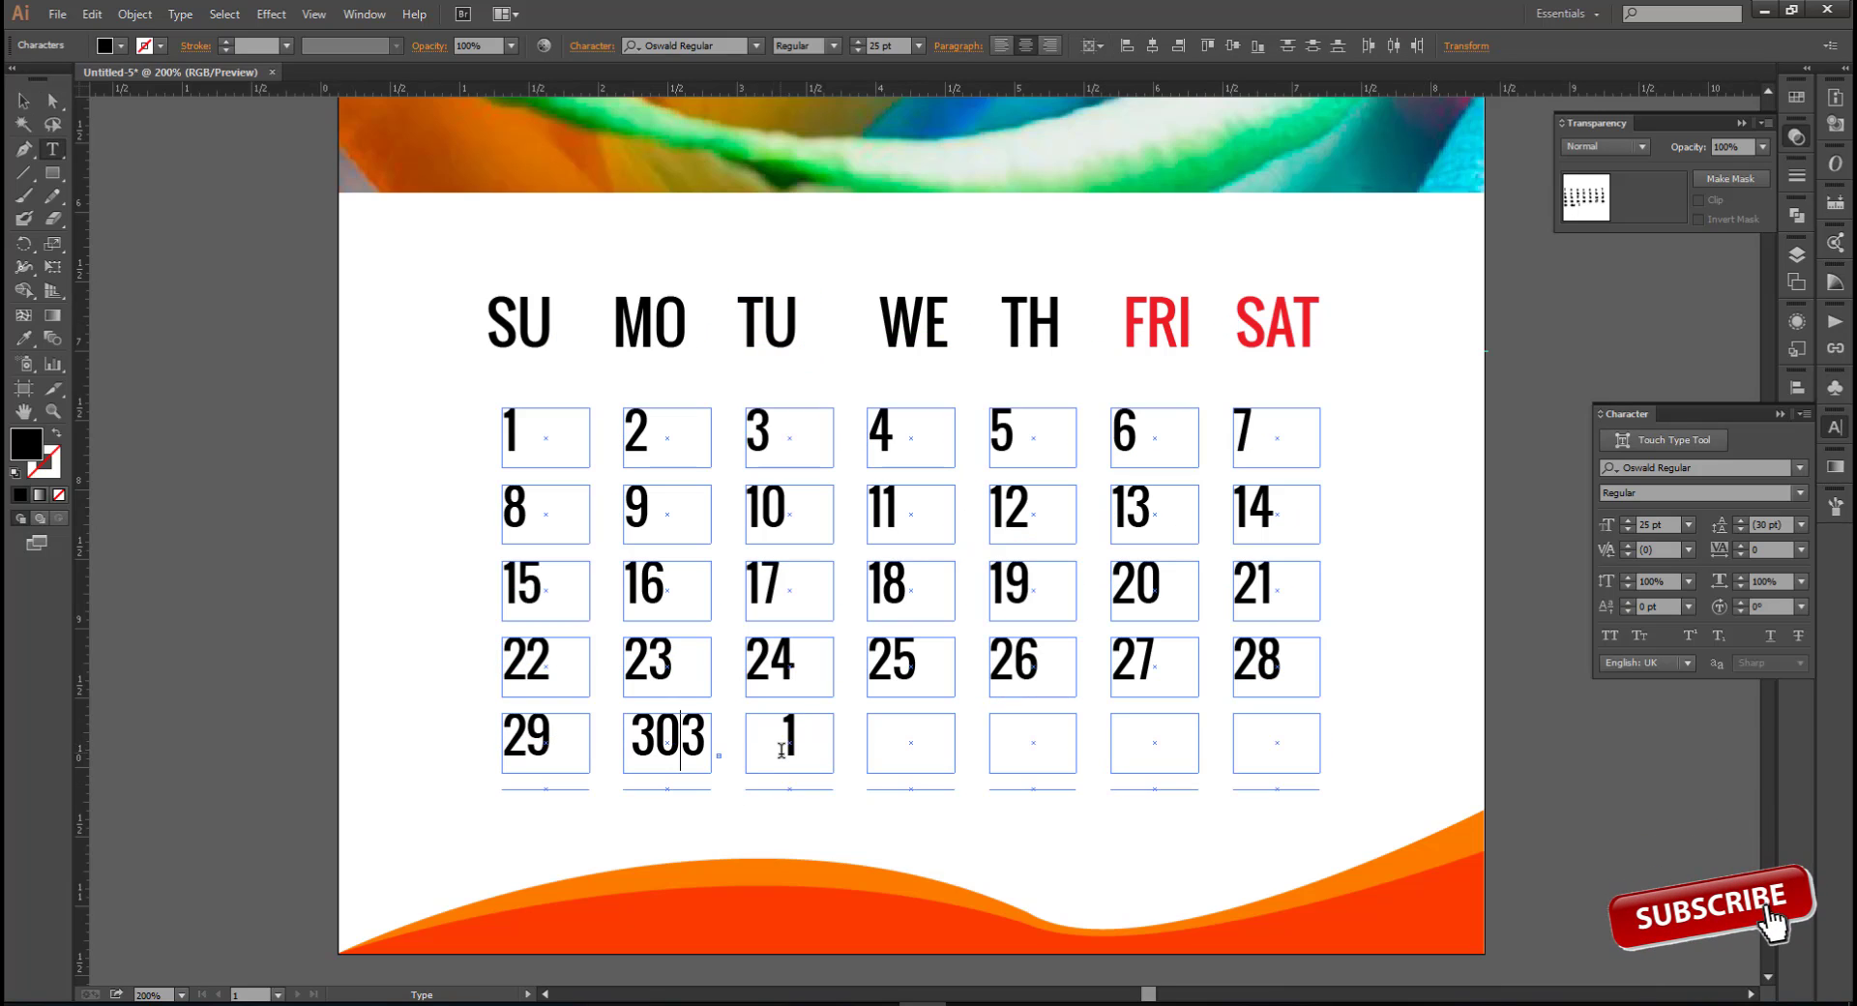
left_click_drag(817, 749, 727, 739)
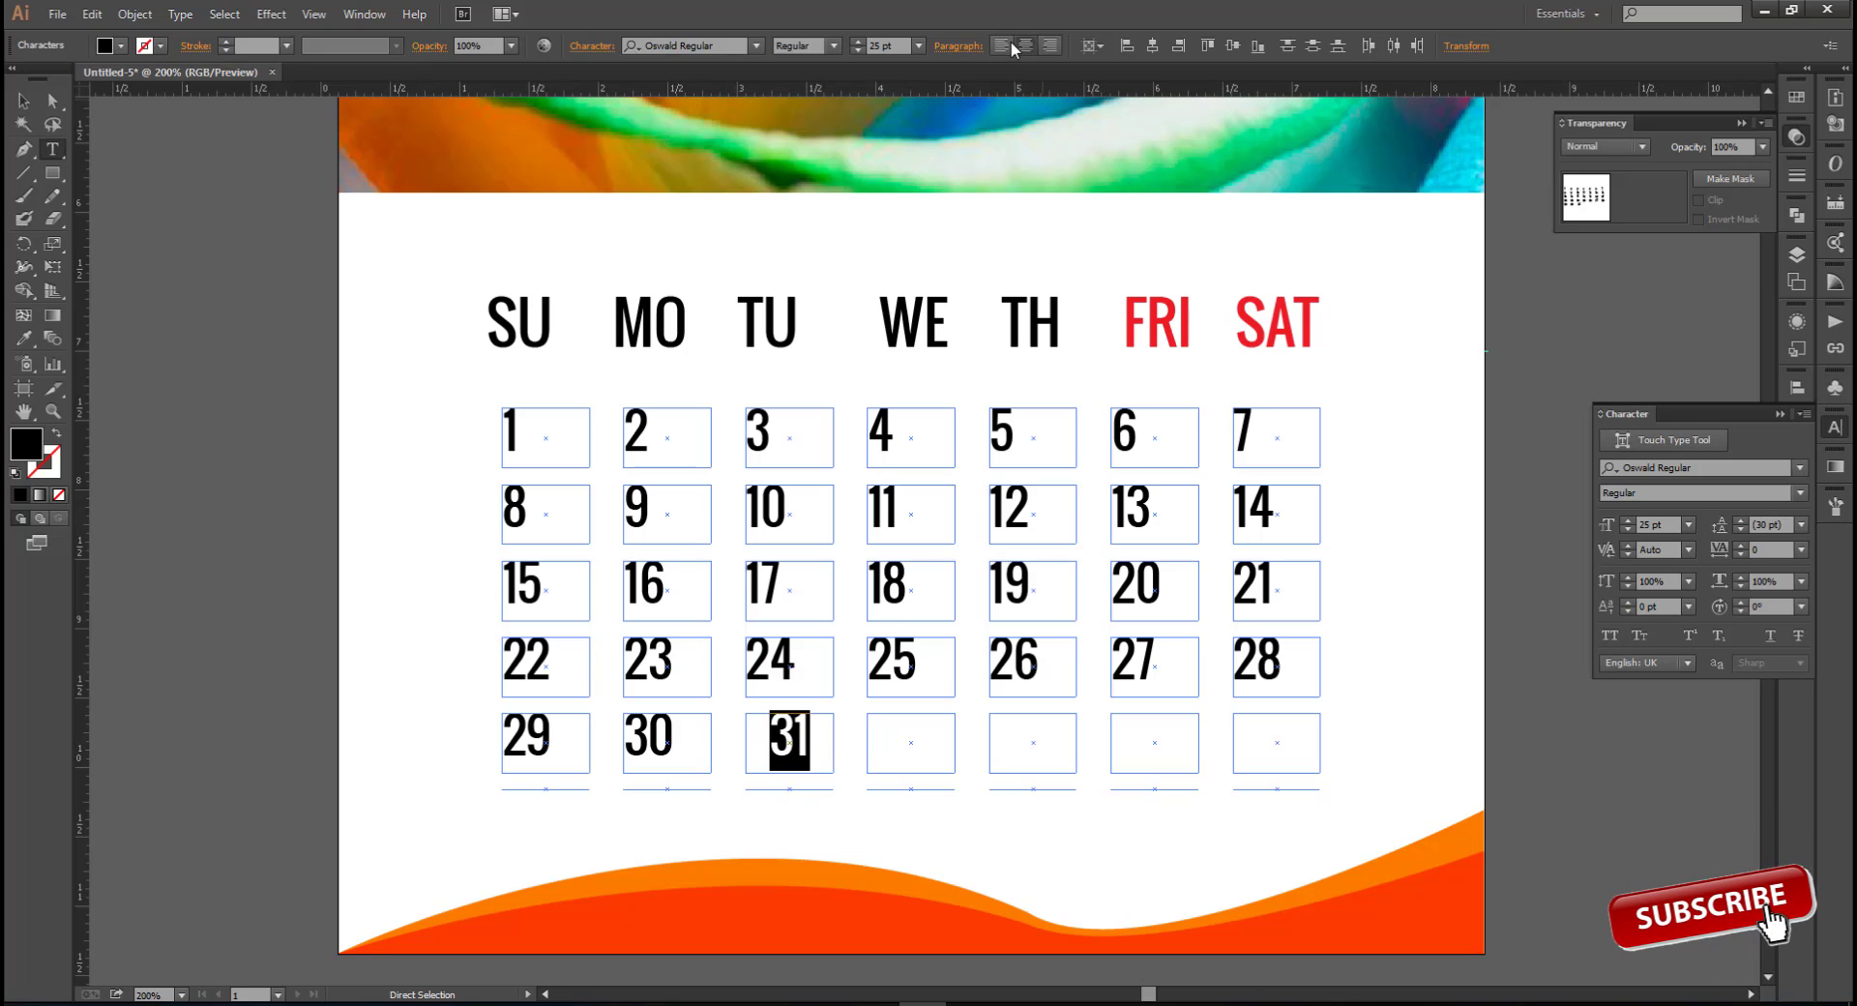
left_click(1004, 43)
left_click(809, 721)
left_click(23, 100)
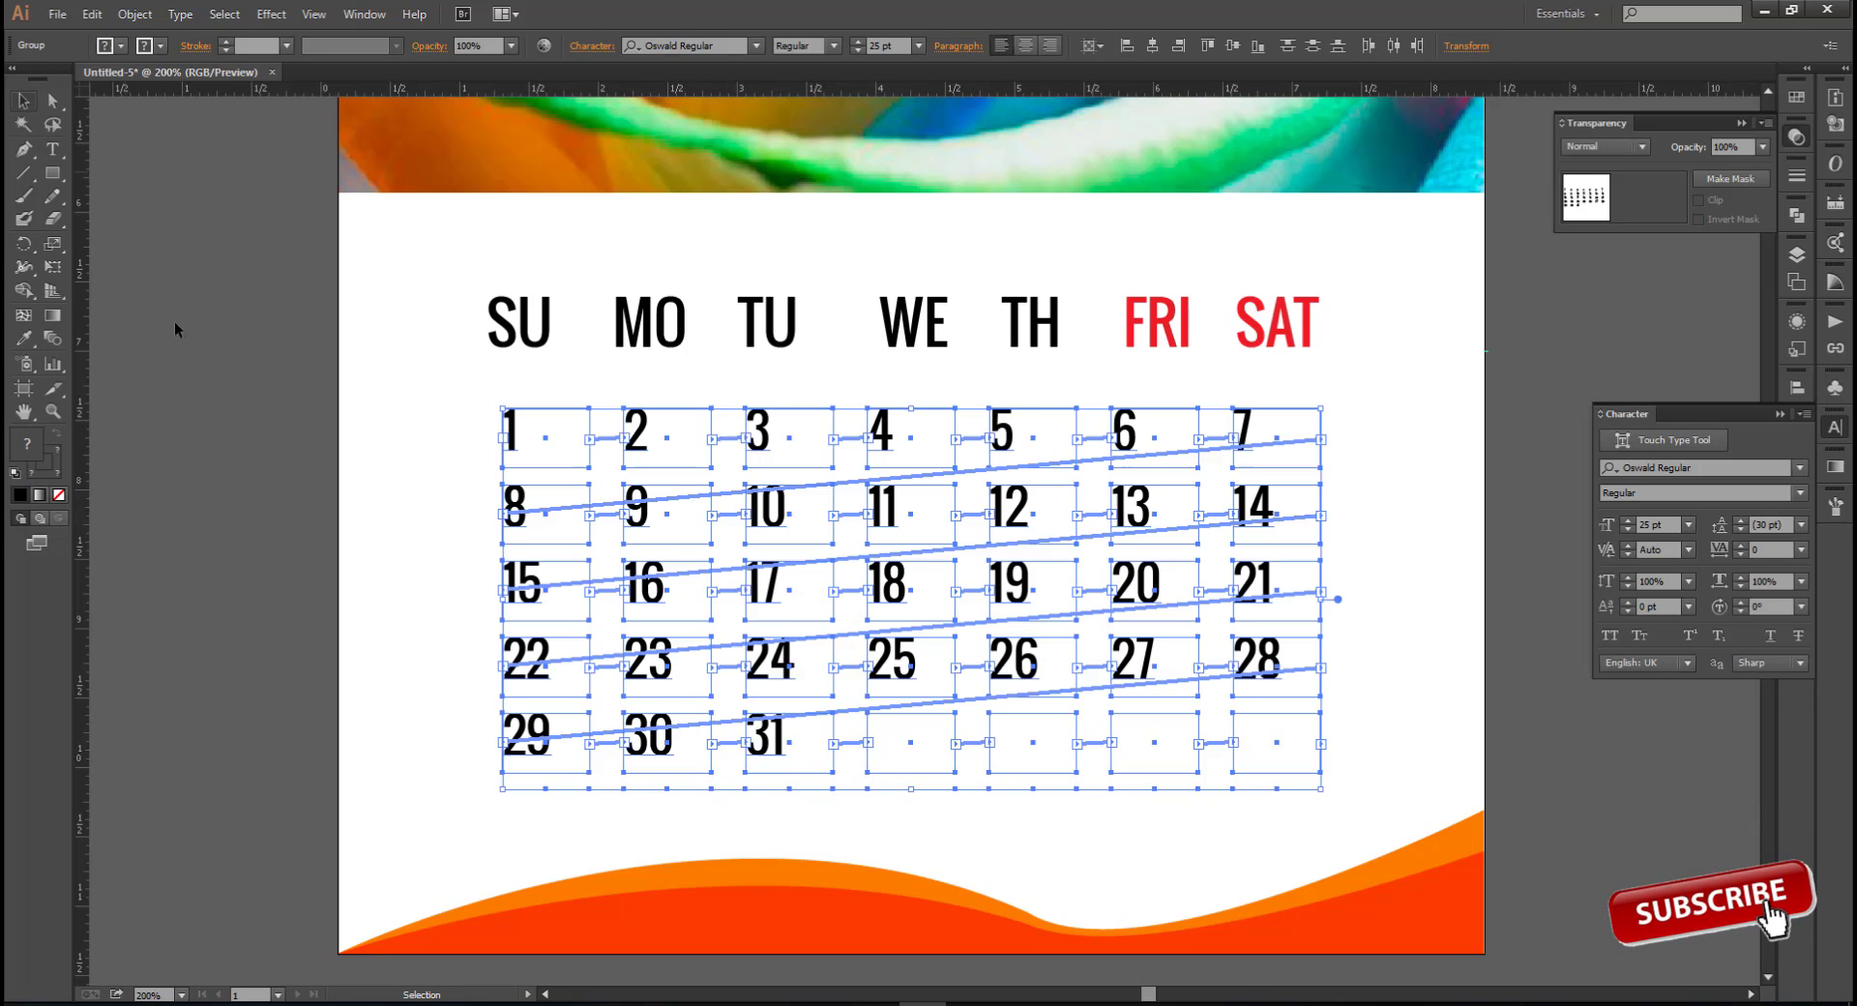
left_click(176, 323)
Shift the WE, TH, FRI and SAT headings individually to the left over their date columns and deselect
left_click(913, 329)
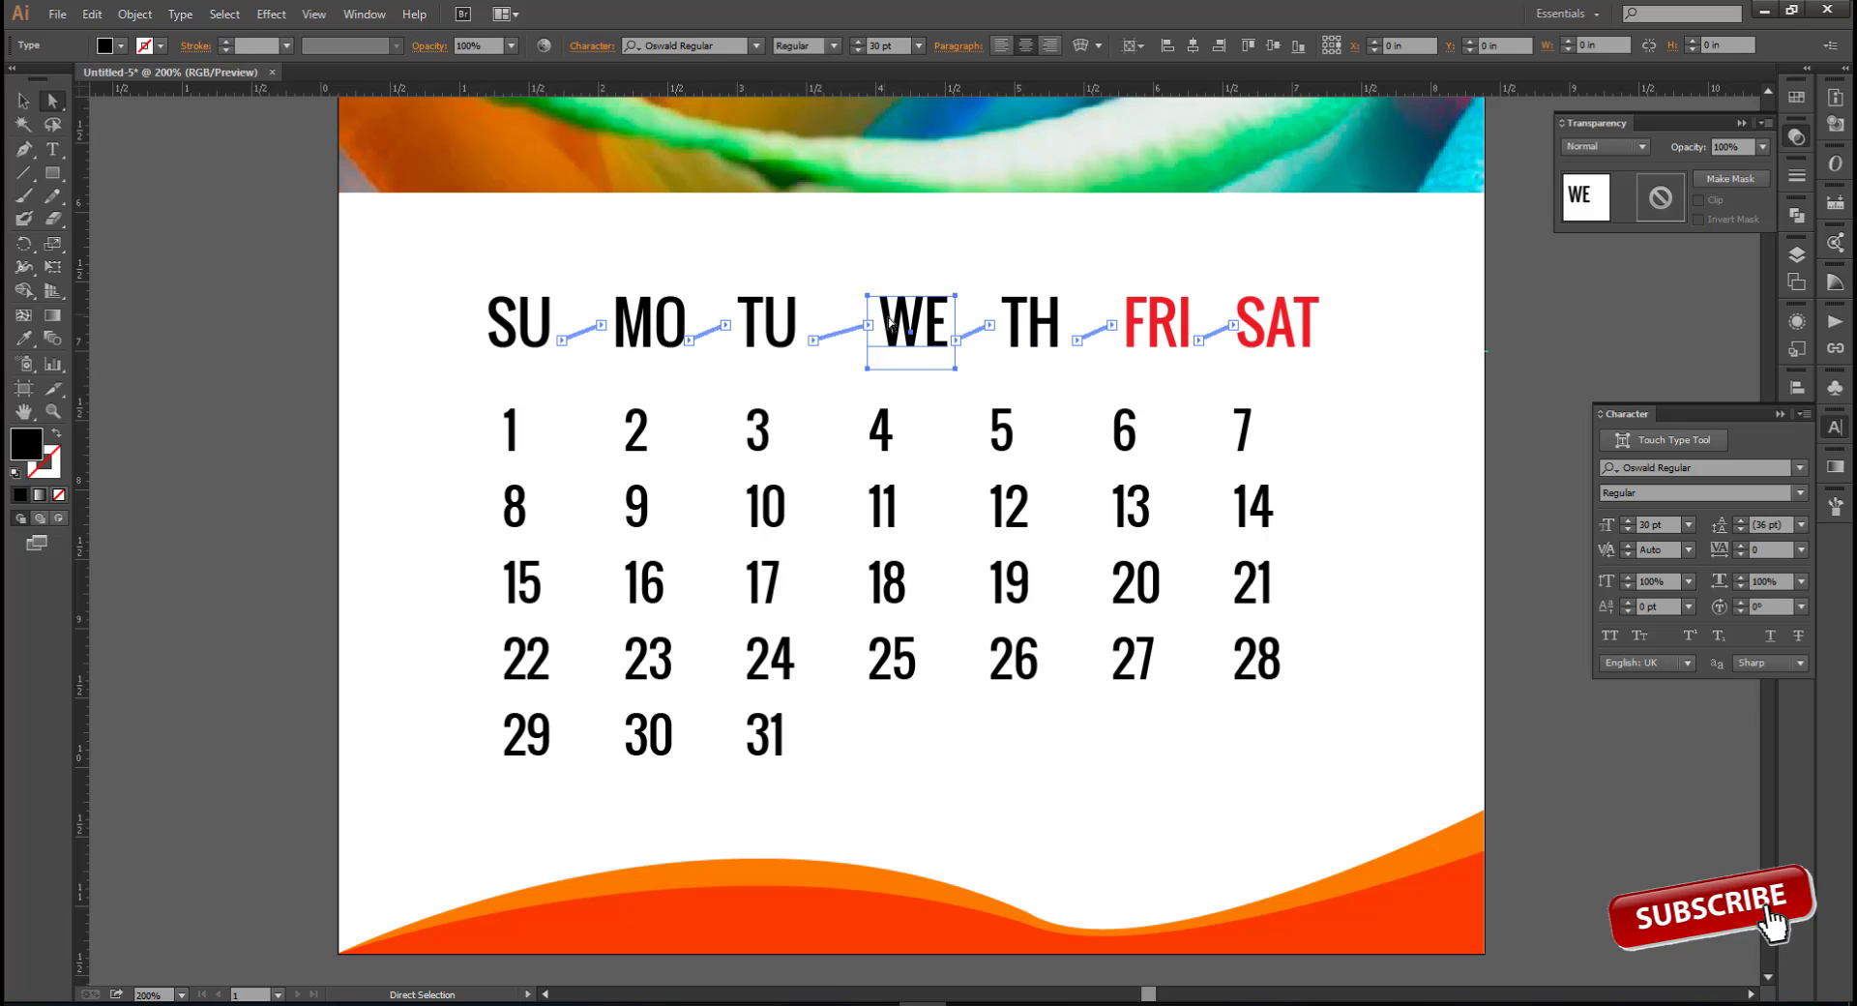
left_click_drag(914, 329, 890, 329)
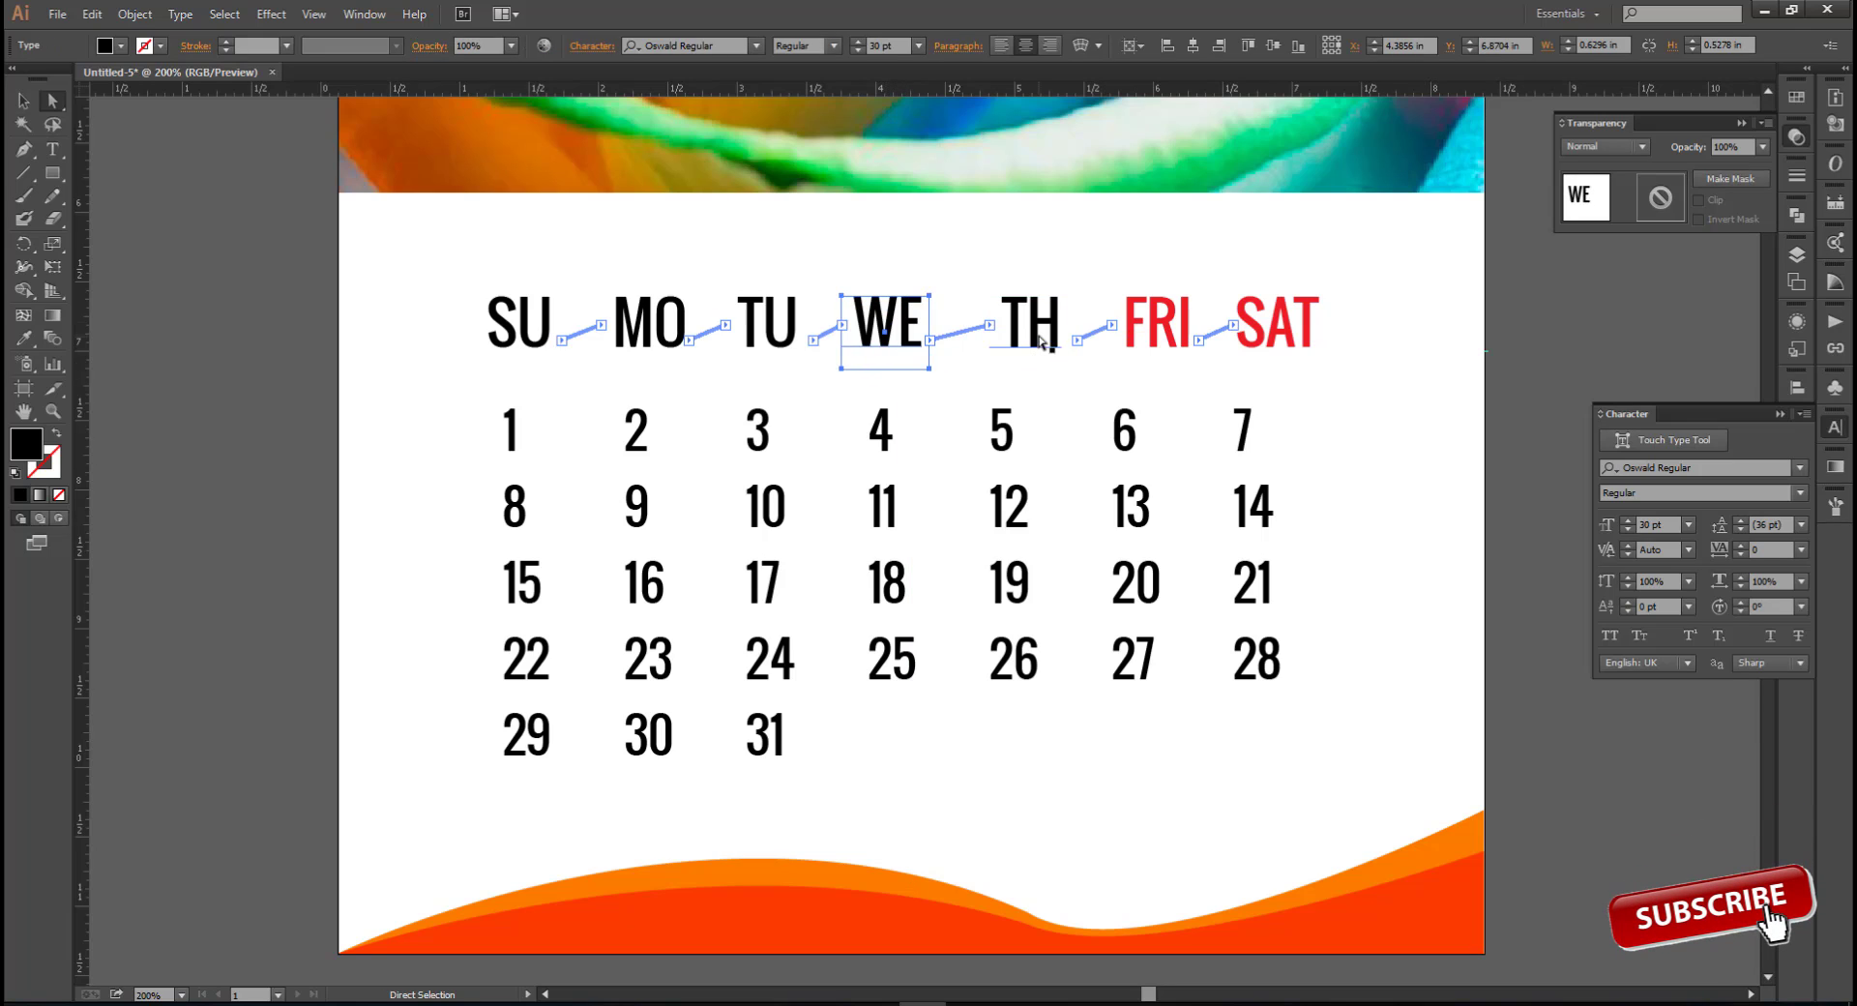
left_click_drag(1008, 341, 1006, 341)
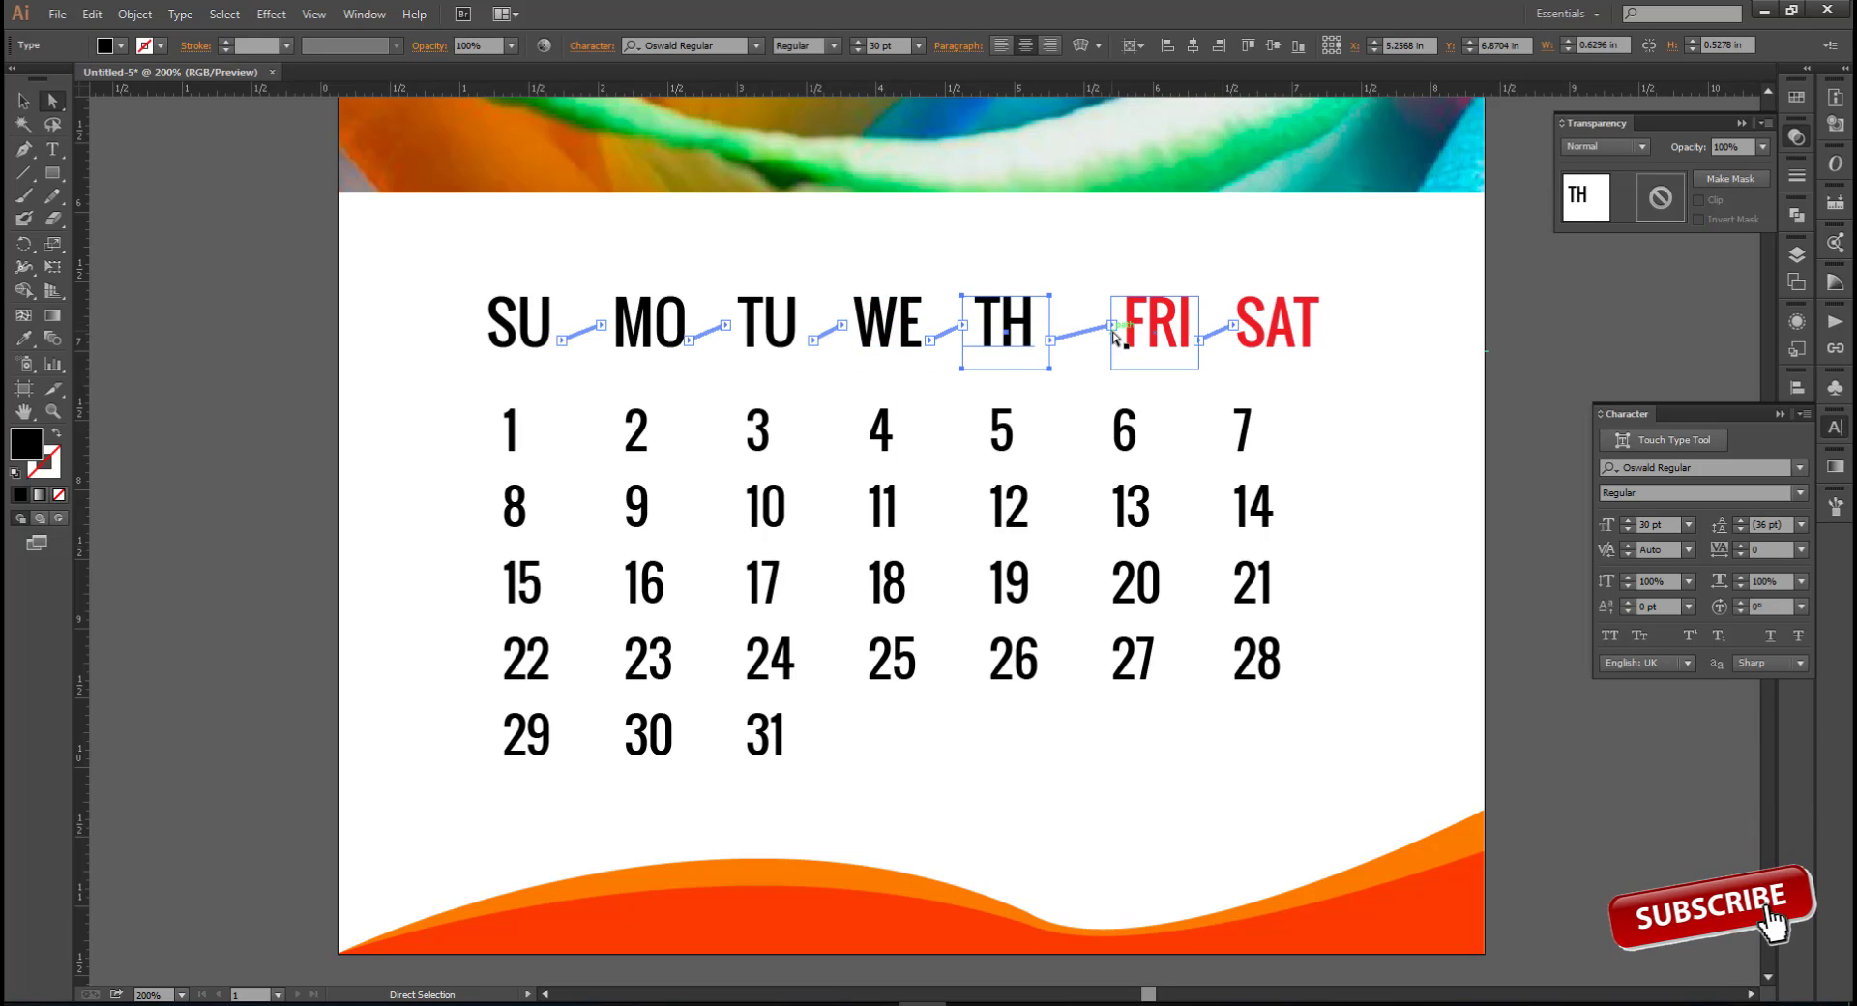
left_click_drag(1136, 332, 1134, 332)
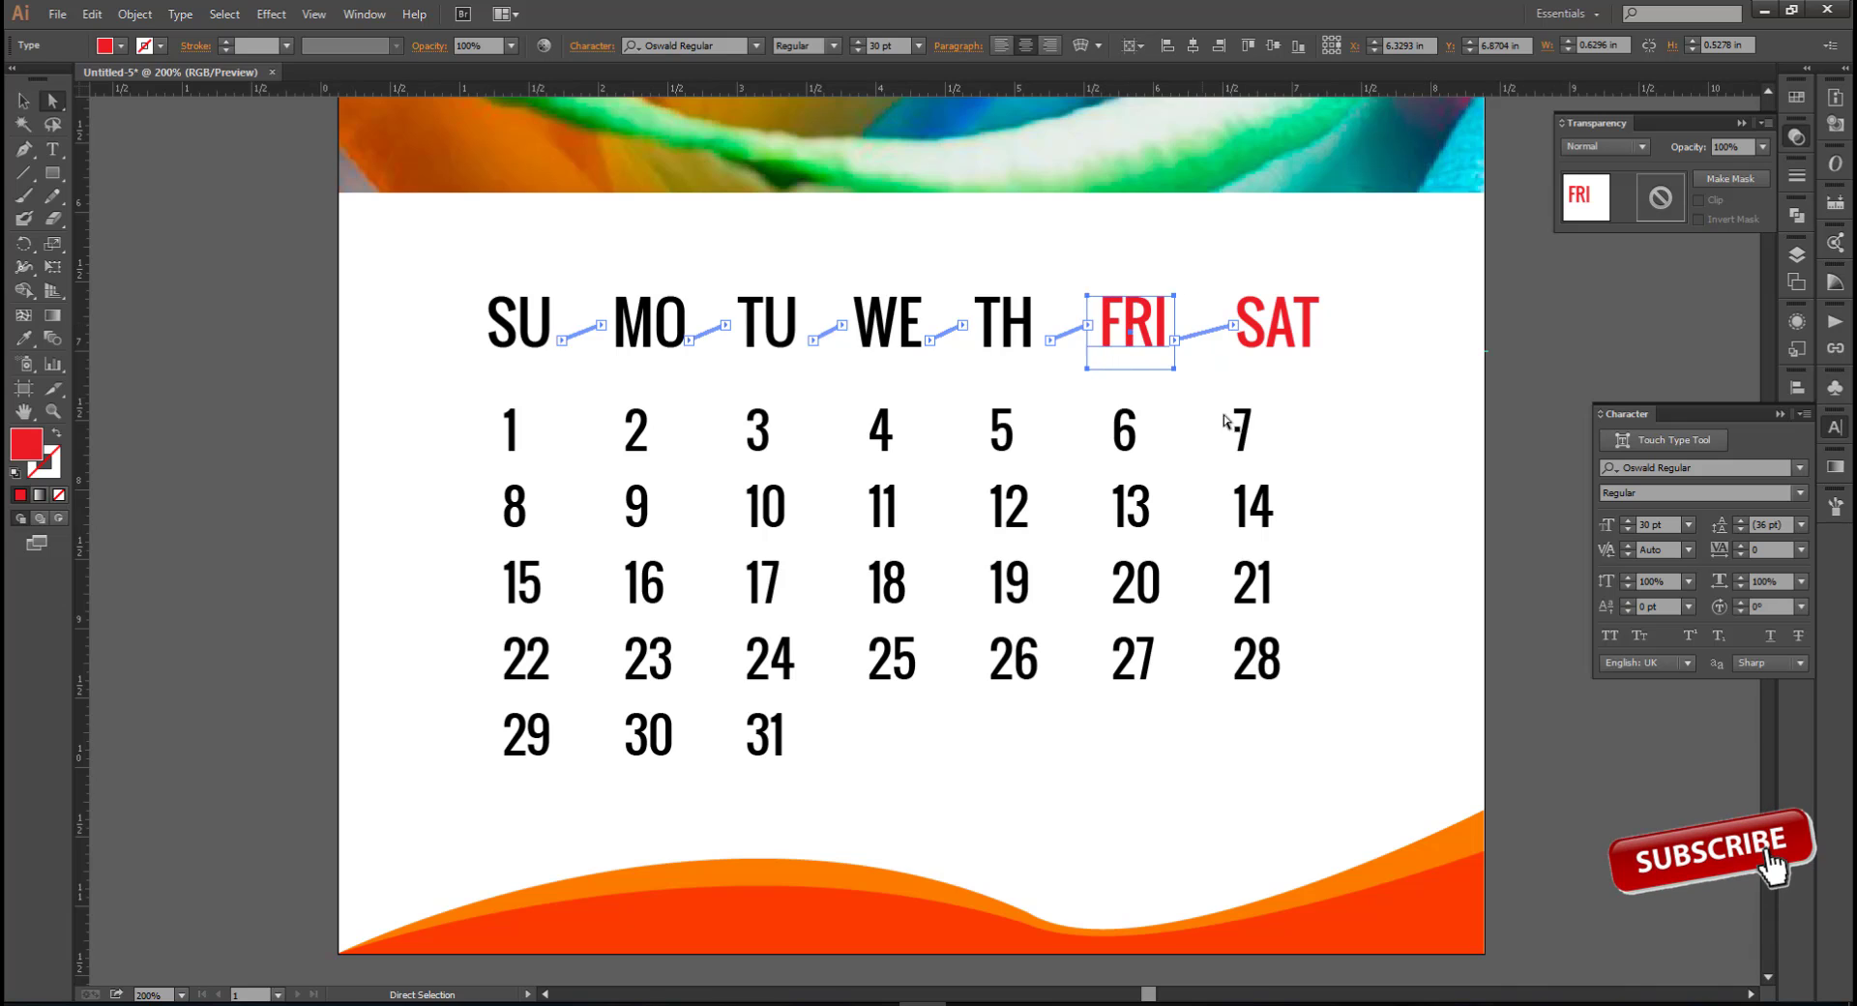
left_click(1286, 325)
left_click(1600, 399)
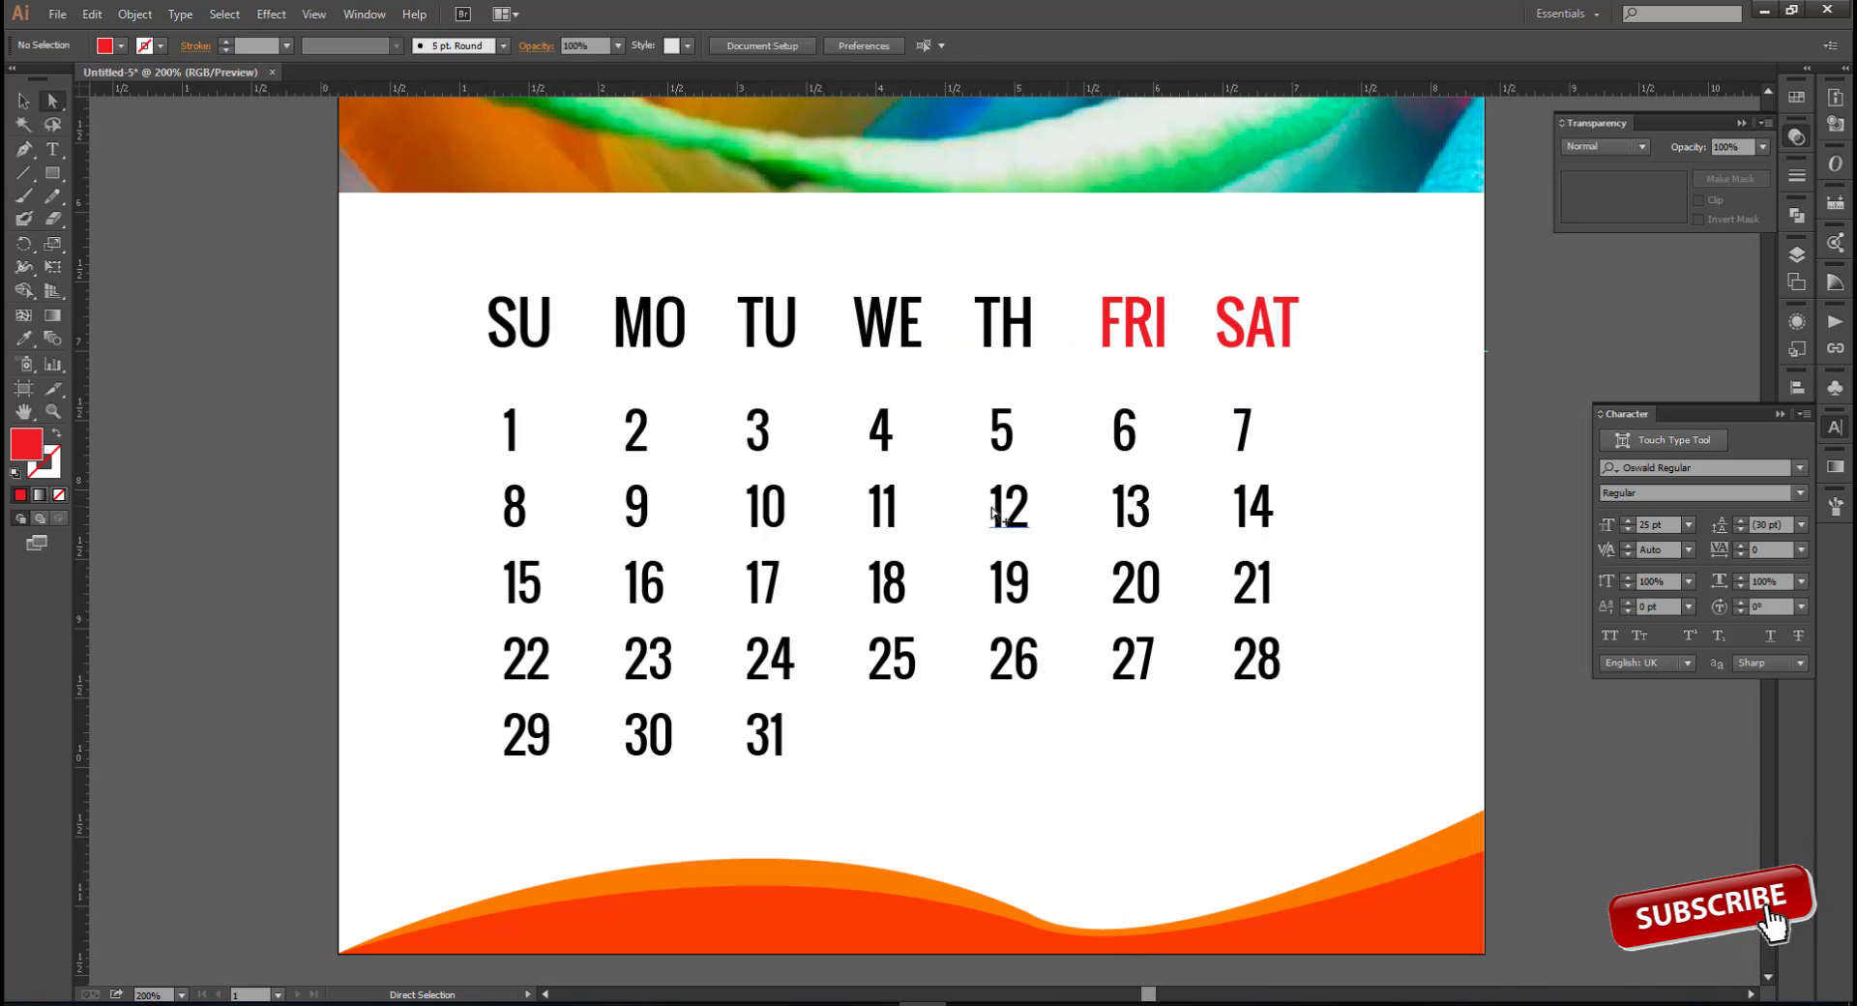
Colour the dates 6 and 7 in the first row CMYK Red
scroll(971, 495, "down", 2)
scroll(1119, 478, "up", 1)
scroll(1120, 478, "up", 1)
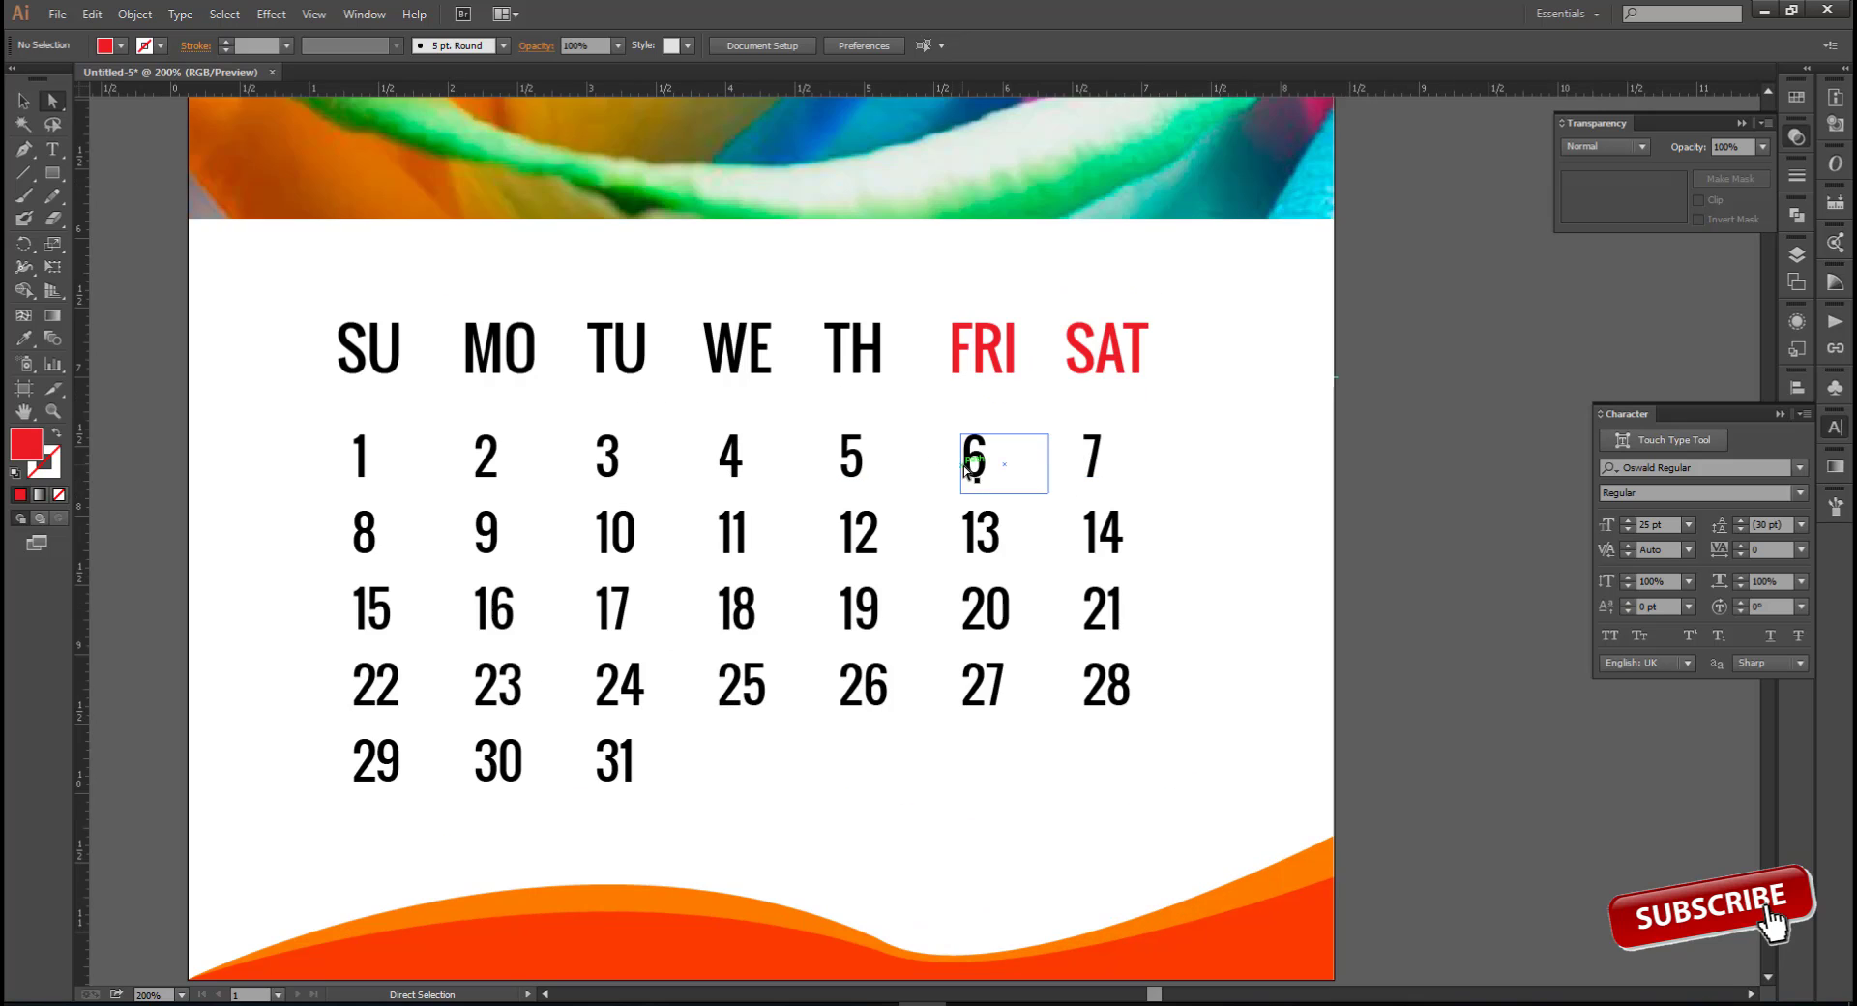
double_click(968, 454)
left_click_drag(968, 454, 1087, 447)
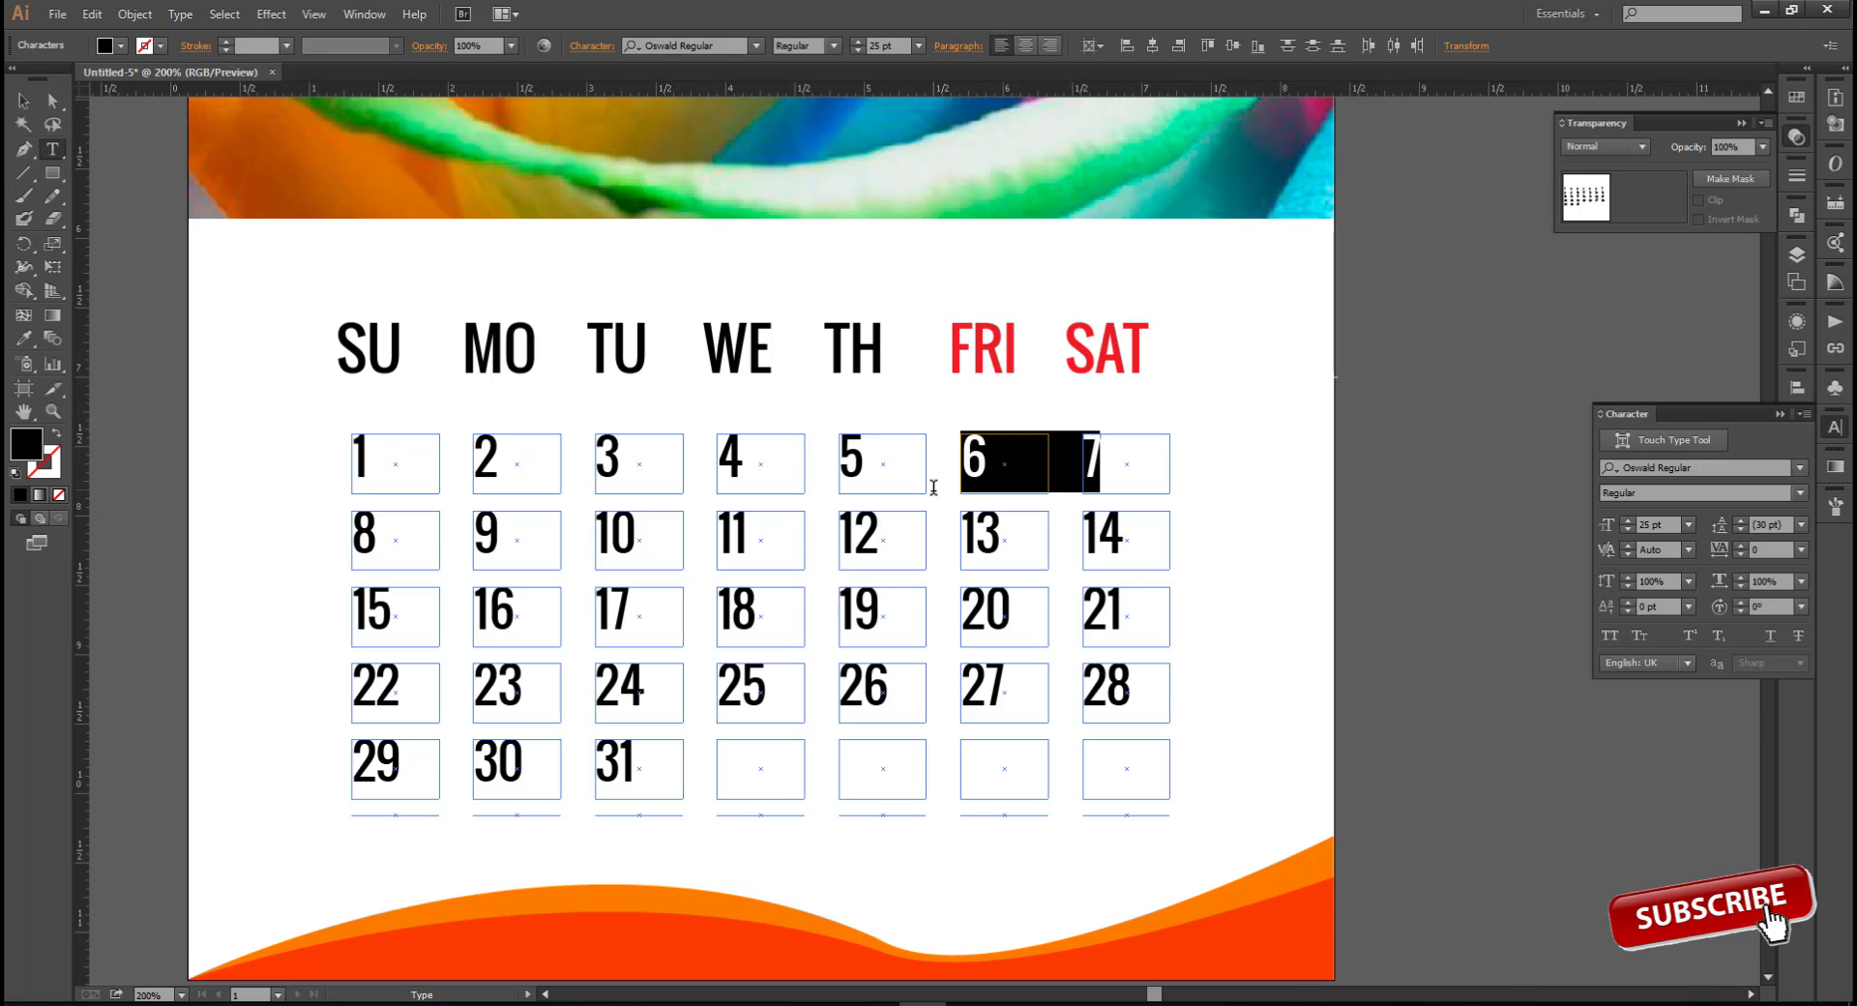
left_click(120, 46)
left_click(180, 66)
left_click(991, 550)
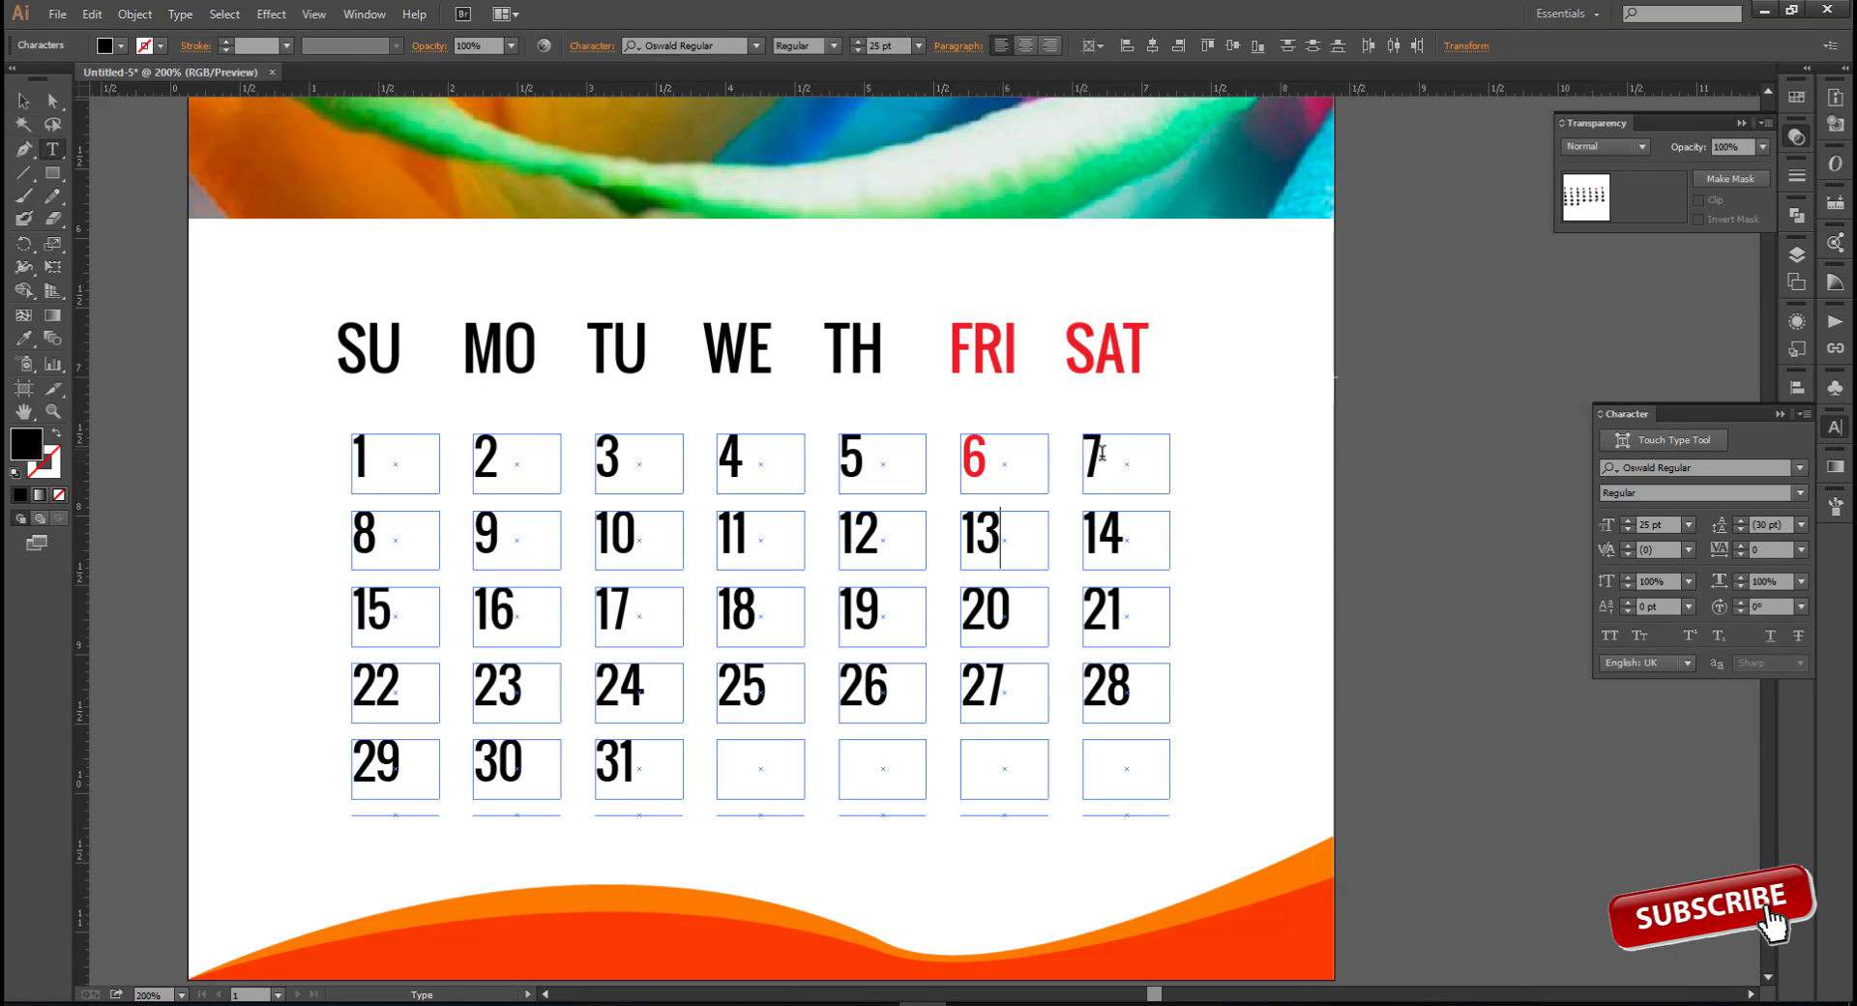
left_click(123, 46)
left_click(180, 67)
Colour the dates 13 and 14 in the second row CMYK Red
left_click(1002, 551)
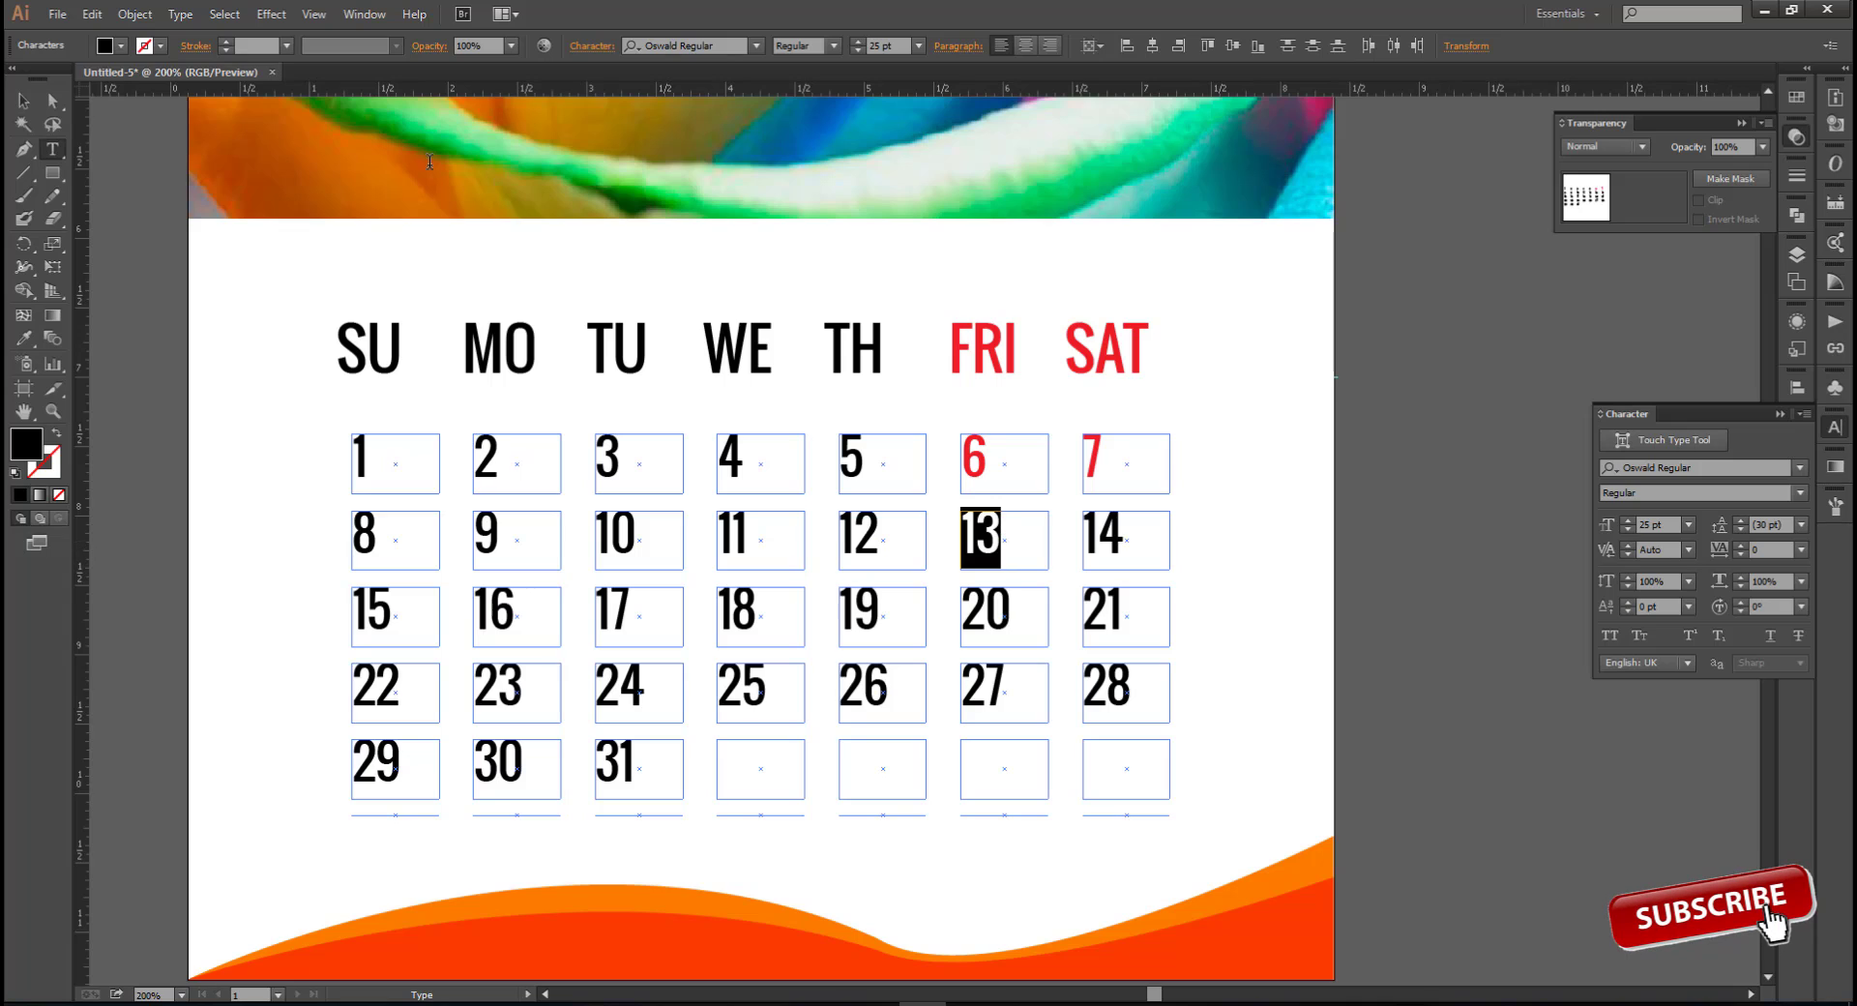
left_click(120, 46)
left_click(1113, 480)
double_click(1102, 535)
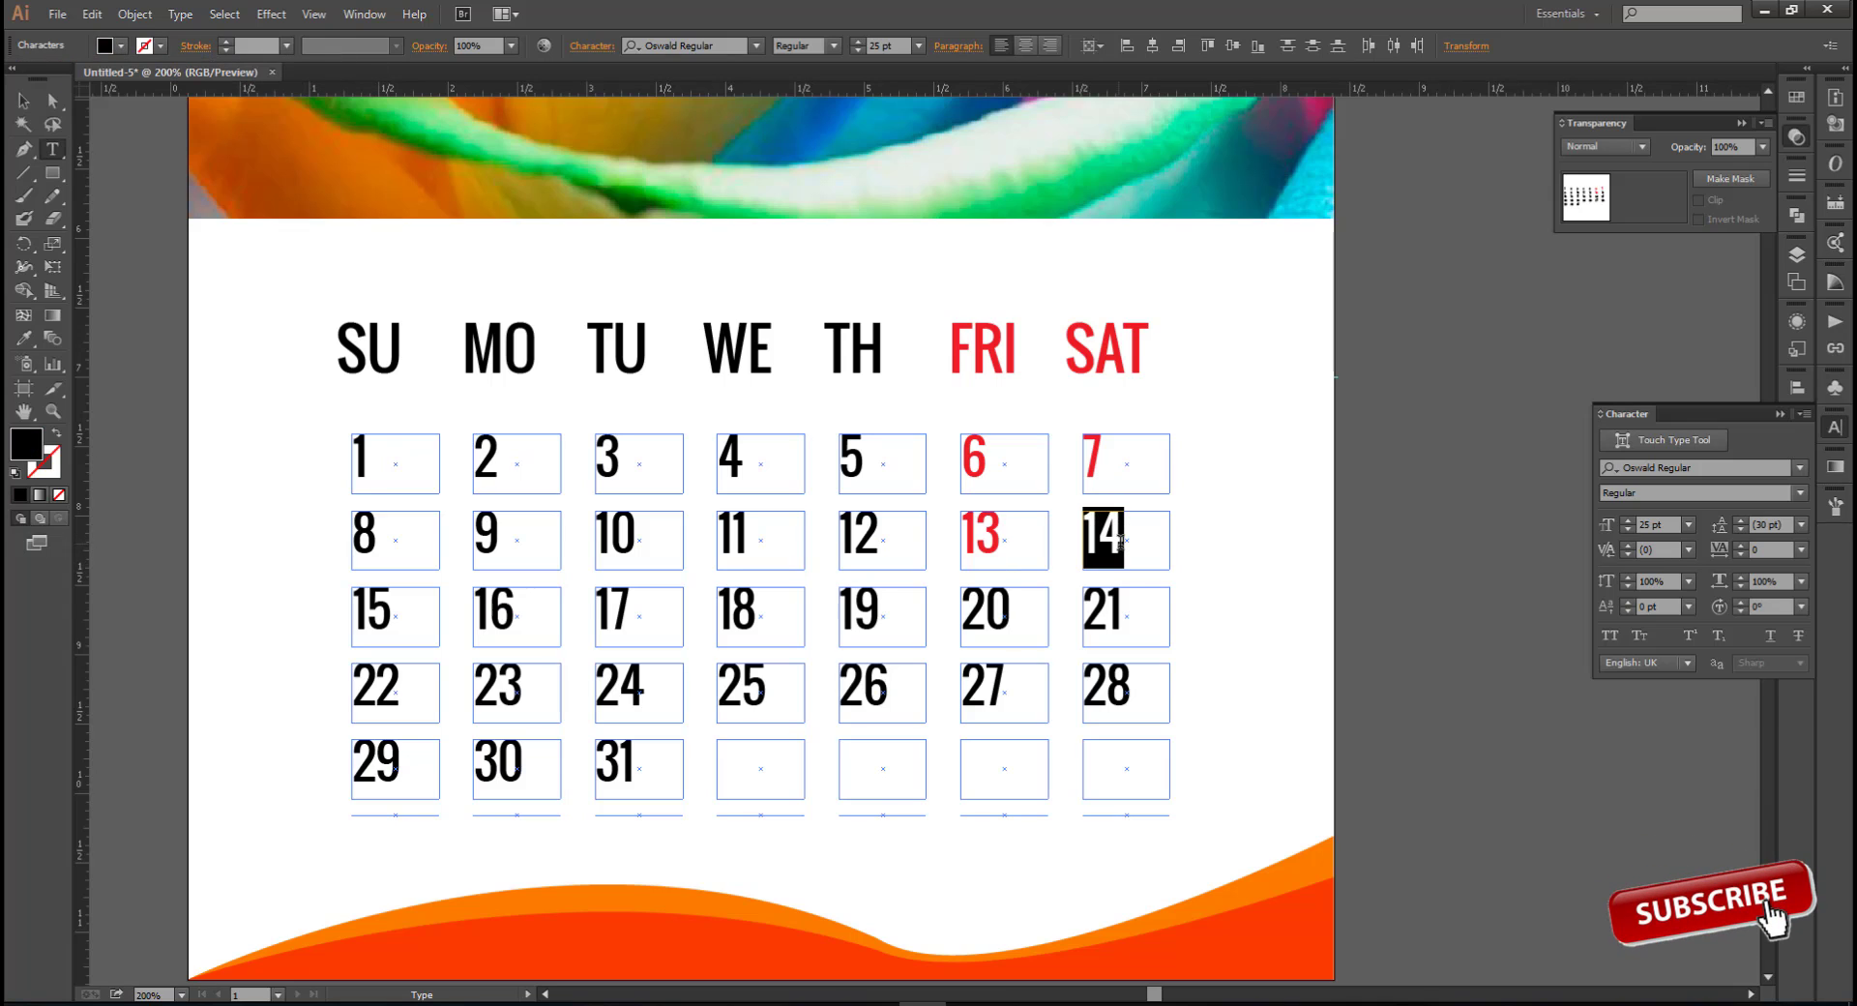
left_click(120, 45)
Colour the dates 20 and 21 in the third row CMYK Red
double_click(1112, 607)
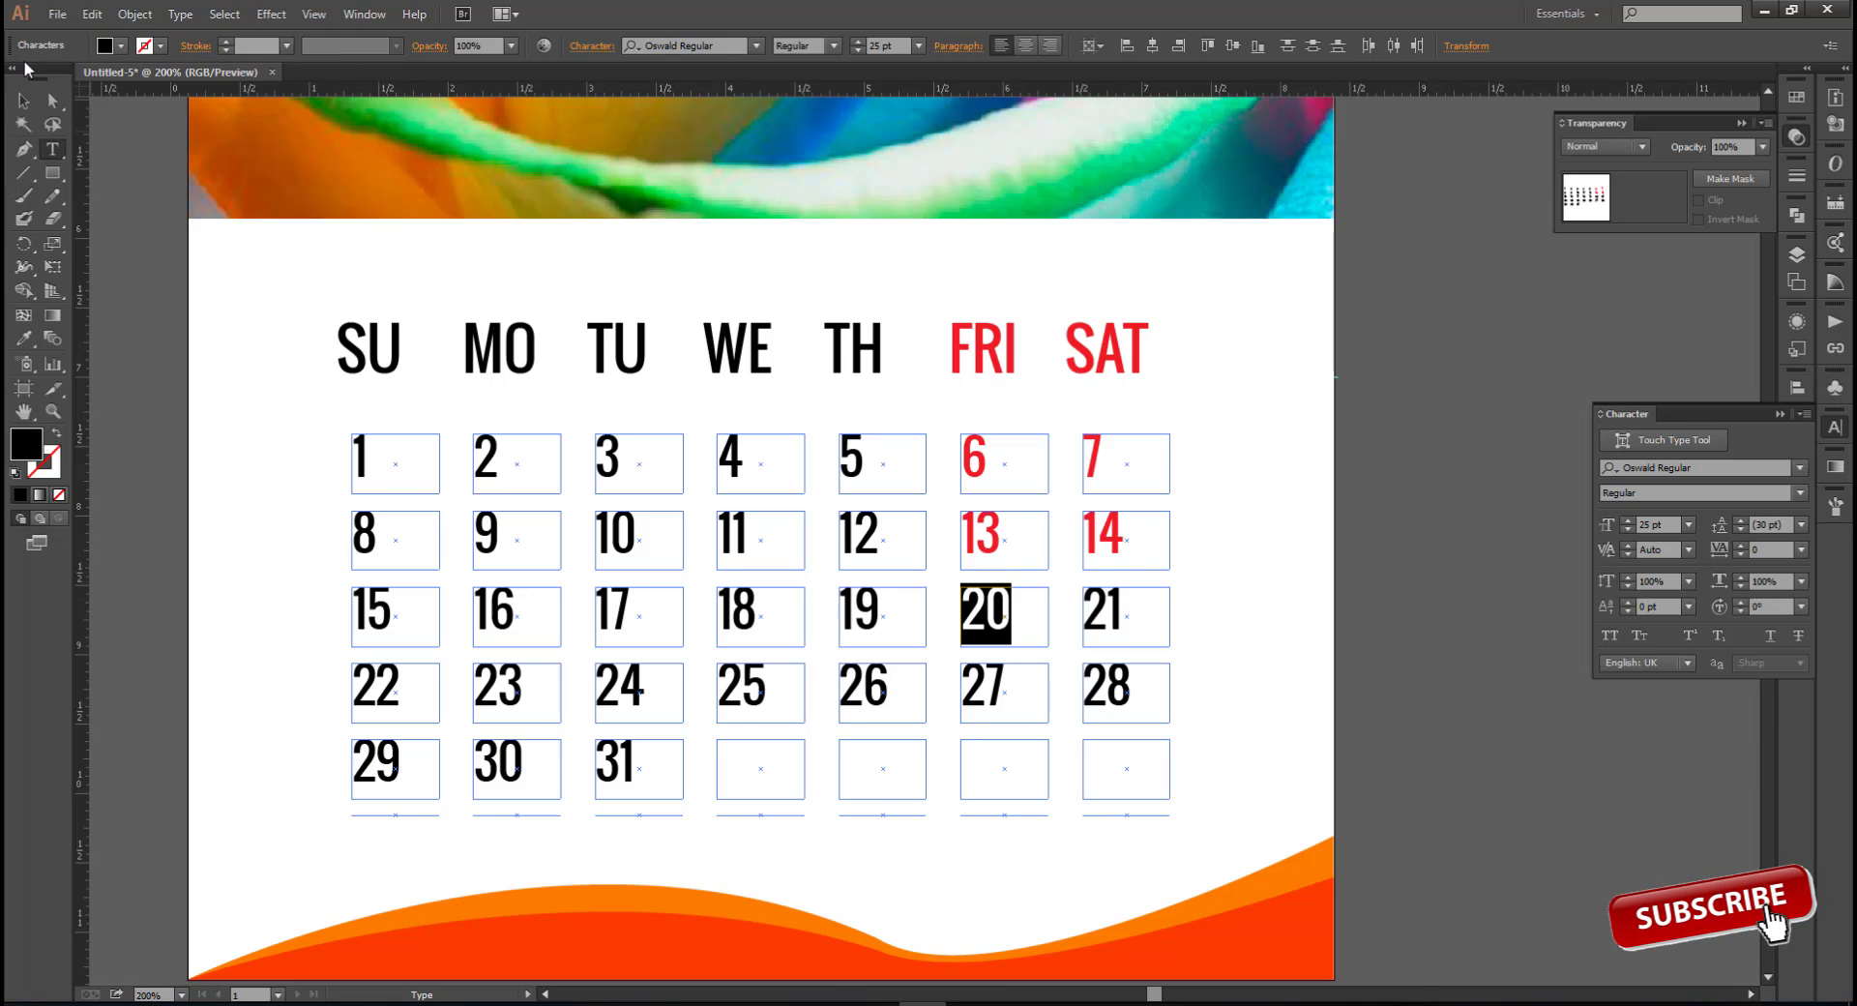
left_click(120, 45)
left_click(170, 78)
left_click(1116, 626)
left_click(120, 45)
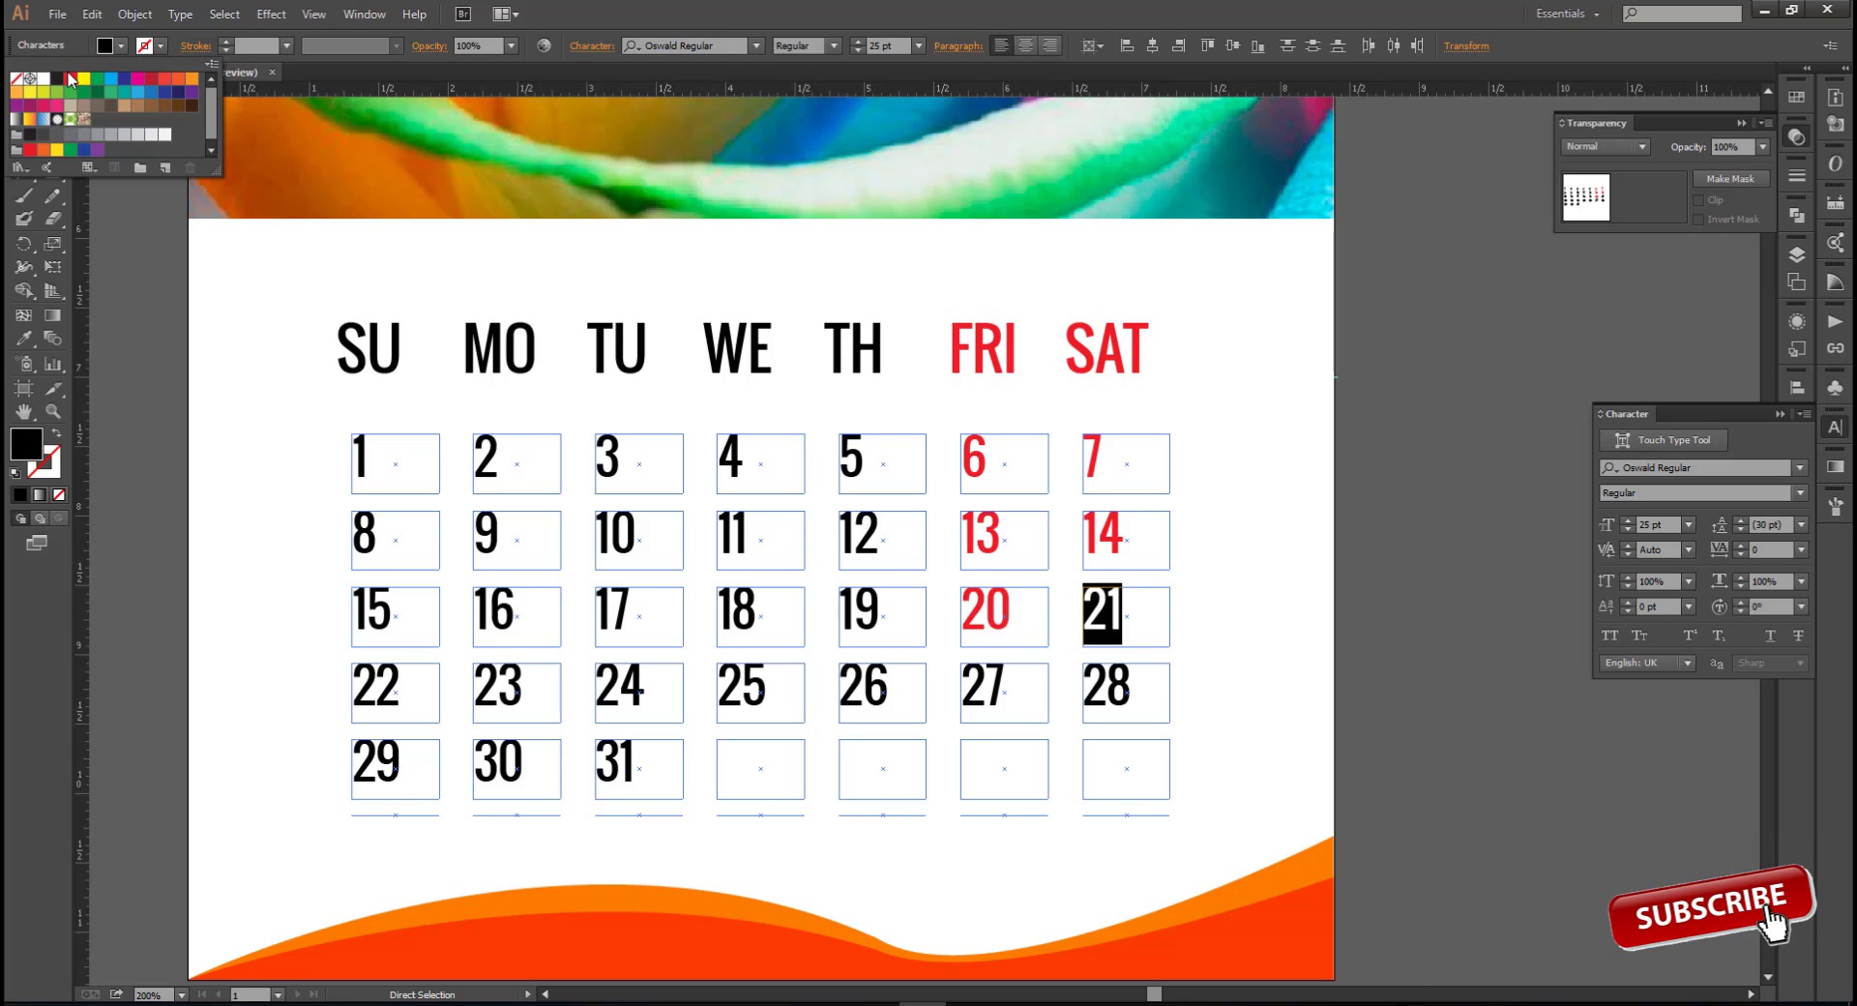
left_click(67, 76)
Colour the dates 27 and 28 in the fourth row CMYK Red and deselect the text
left_click(1023, 671)
double_click(1011, 682)
left_click_drag(966, 689, 1152, 694)
left_click(120, 45)
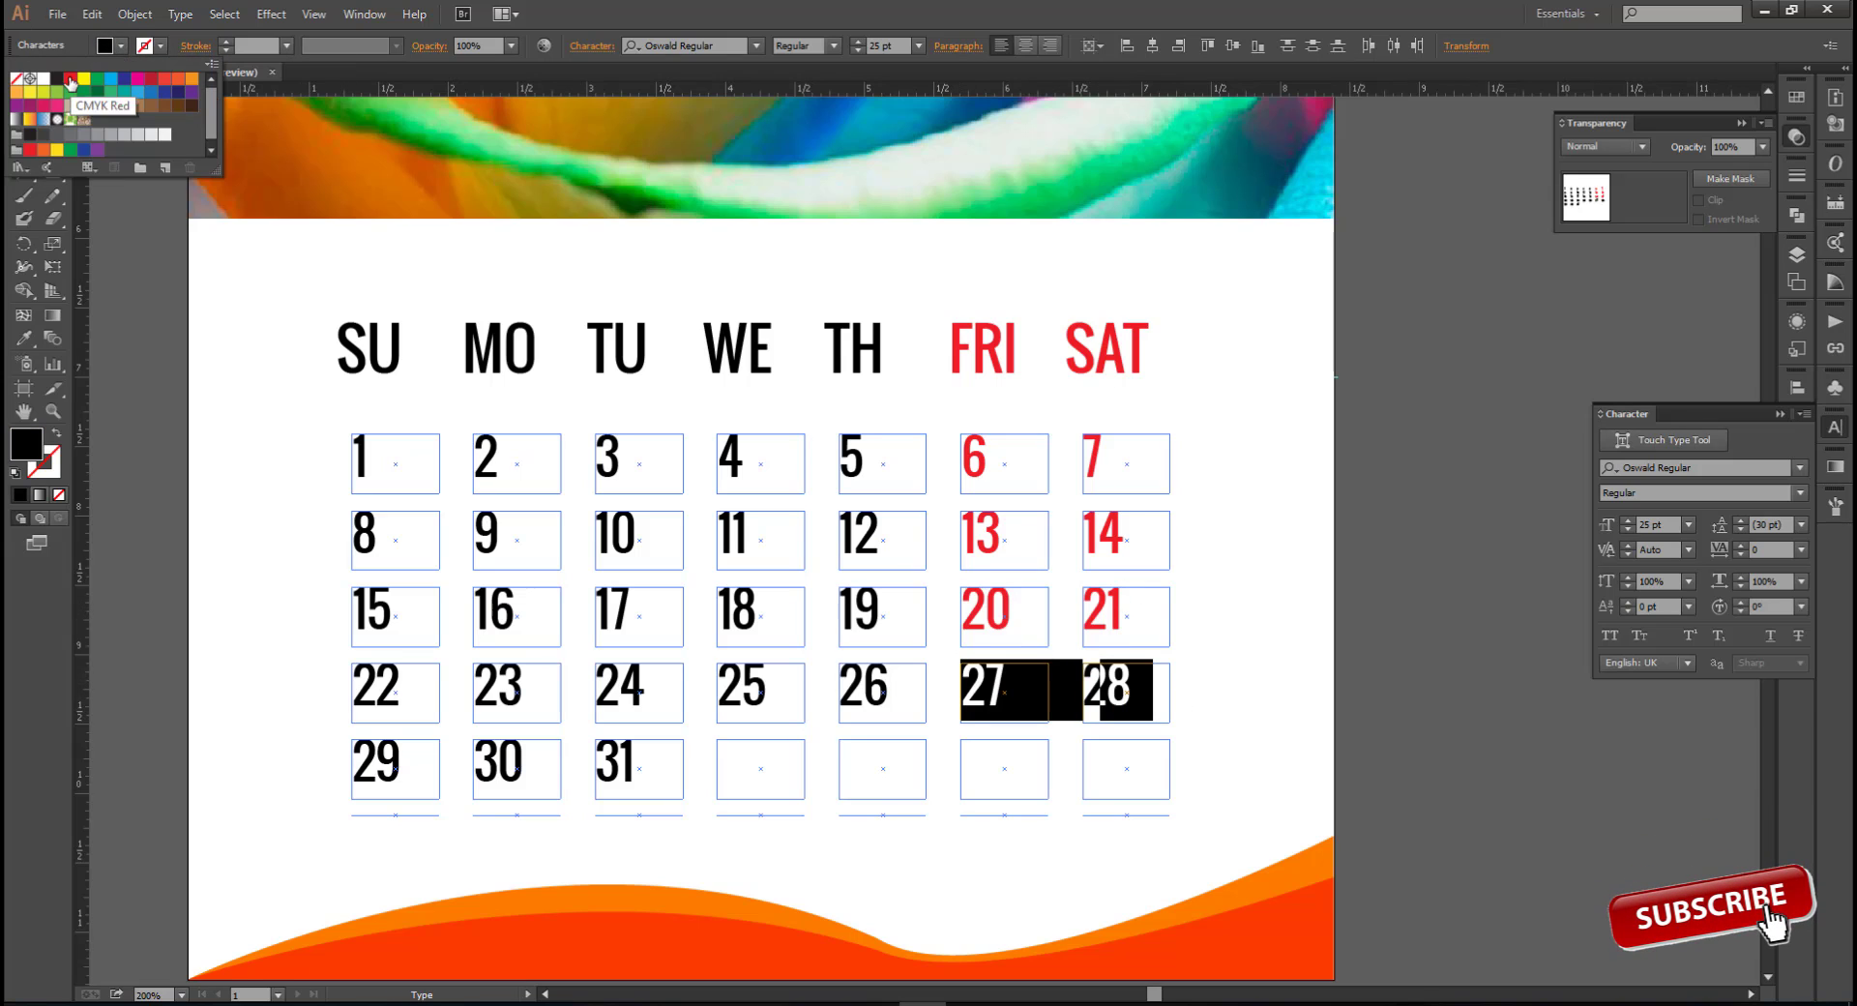
left_click(69, 76)
left_click(1164, 696)
left_click(23, 100)
left_click(1466, 574)
Select the weekday headings together with the date grid and move both down to free space below the photo
scroll(1295, 567, "down", 2)
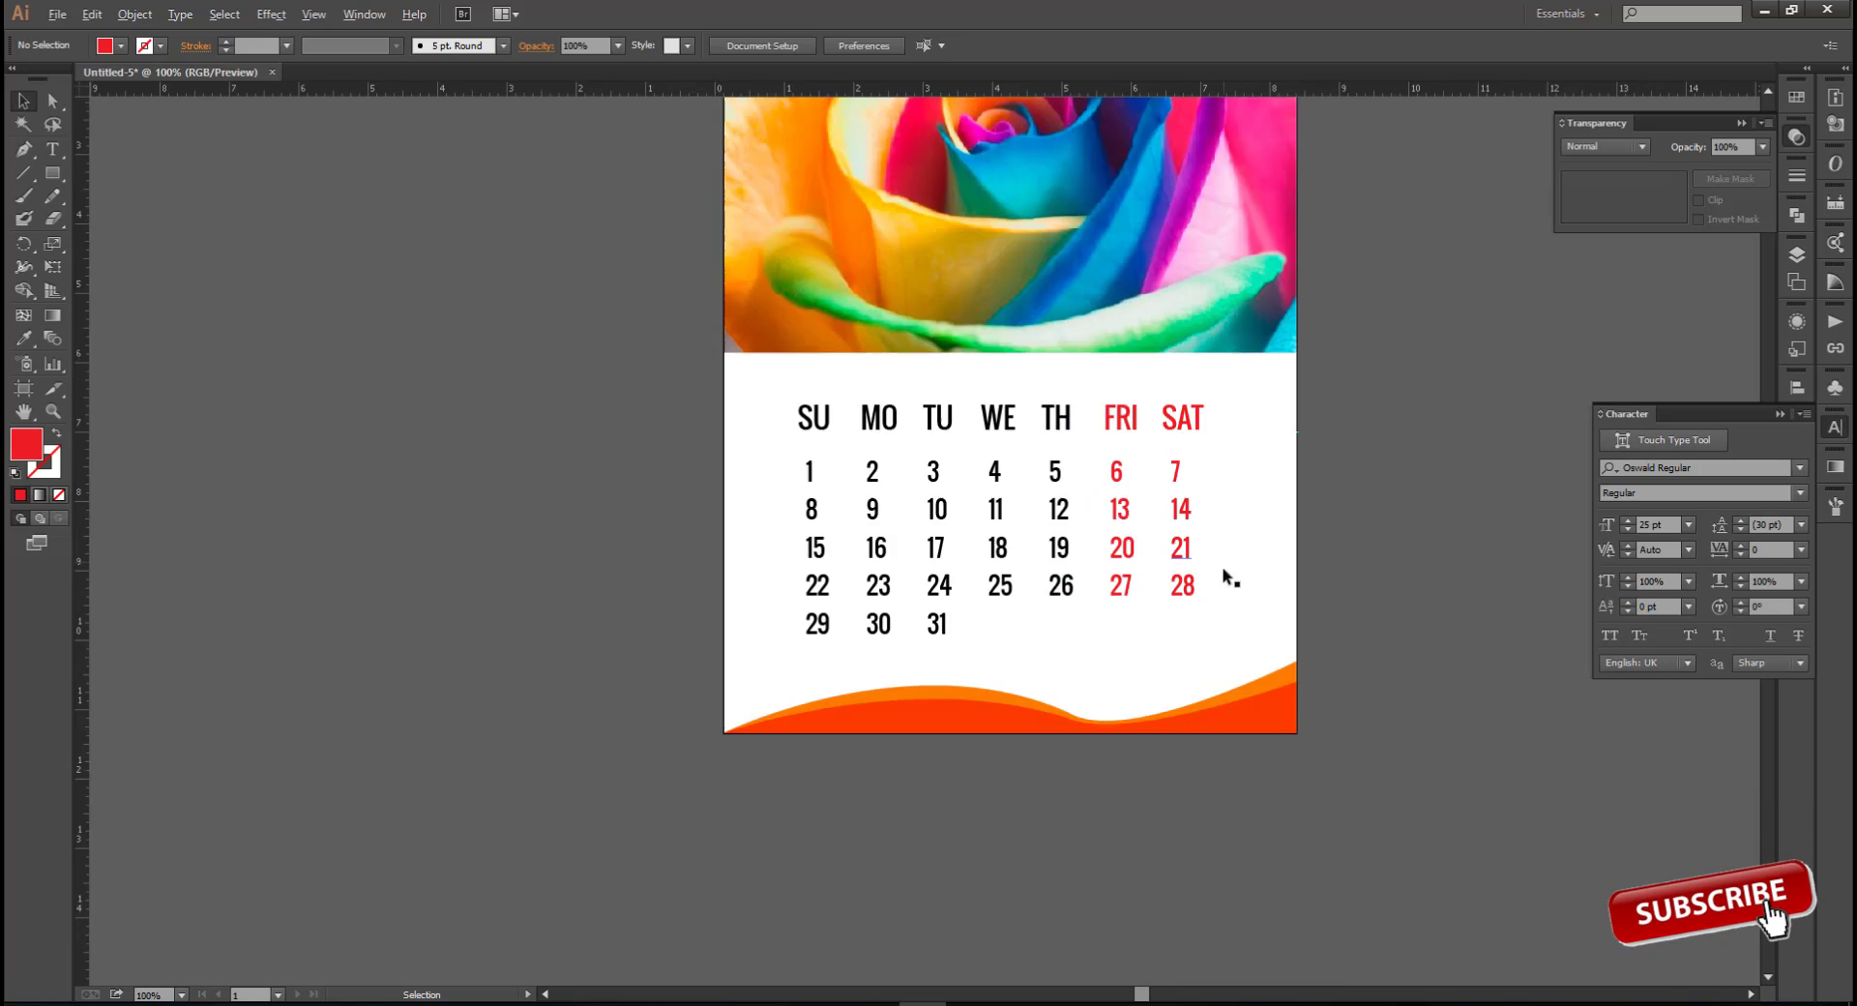
scroll(1228, 619, "up", 2)
scroll(1248, 700, "down", 1)
scroll(1220, 807, "up", 2)
scroll(638, 583, "up", 1)
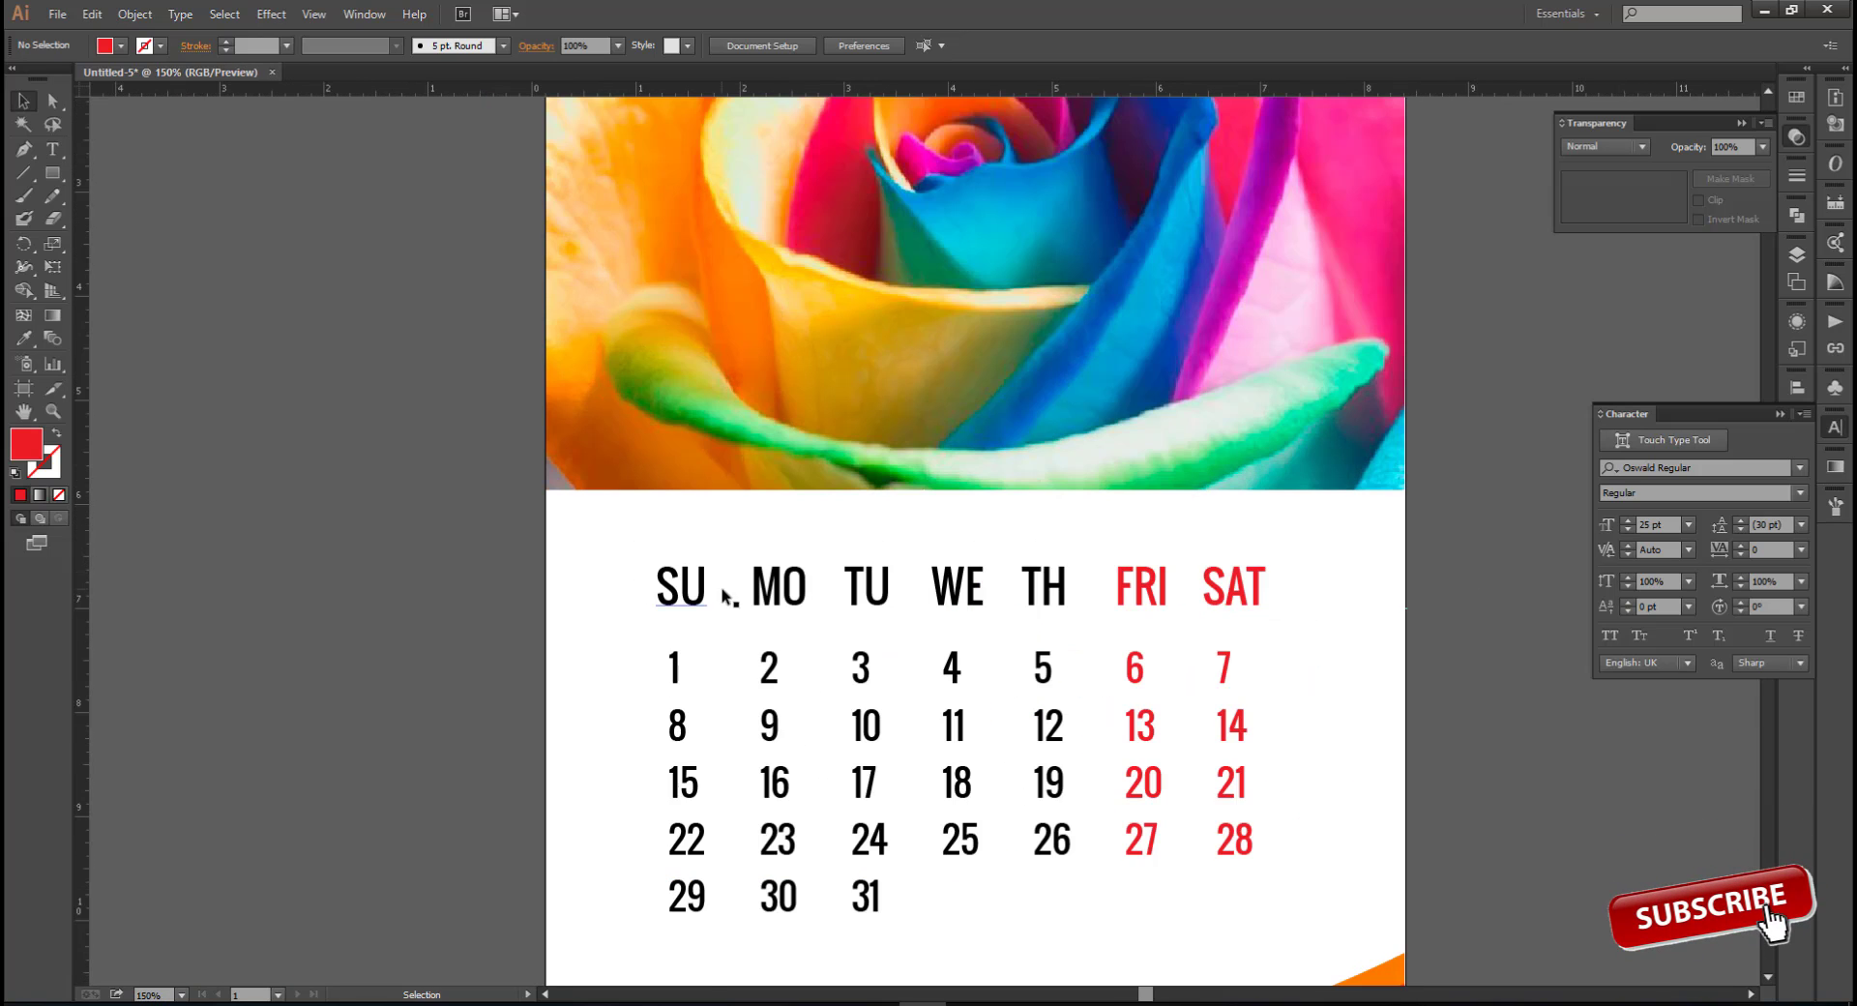
scroll(723, 596, "down", 1)
left_click(683, 600)
left_click(1583, 752)
key("ctrl+y")
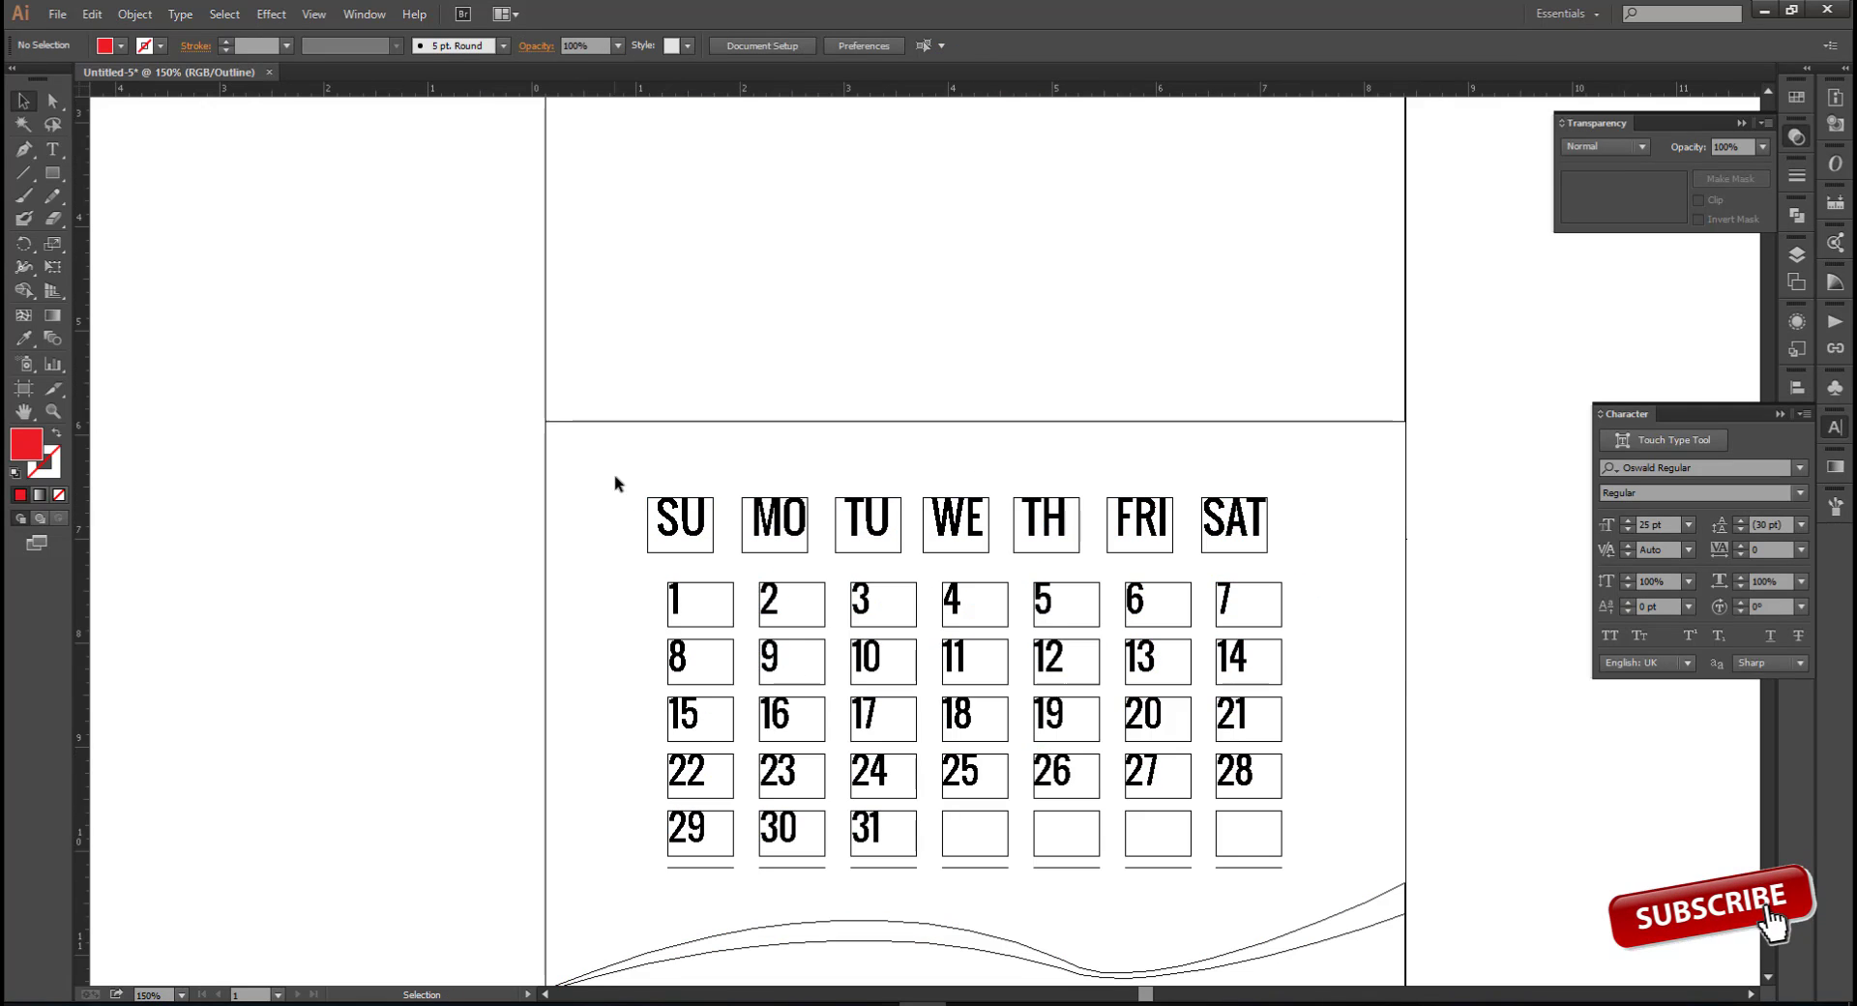
left_click_drag(1300, 873, 1299, 871)
key("ctrl+t")
key("ctrl+y")
key("shift+Down")
key("shift+Down")
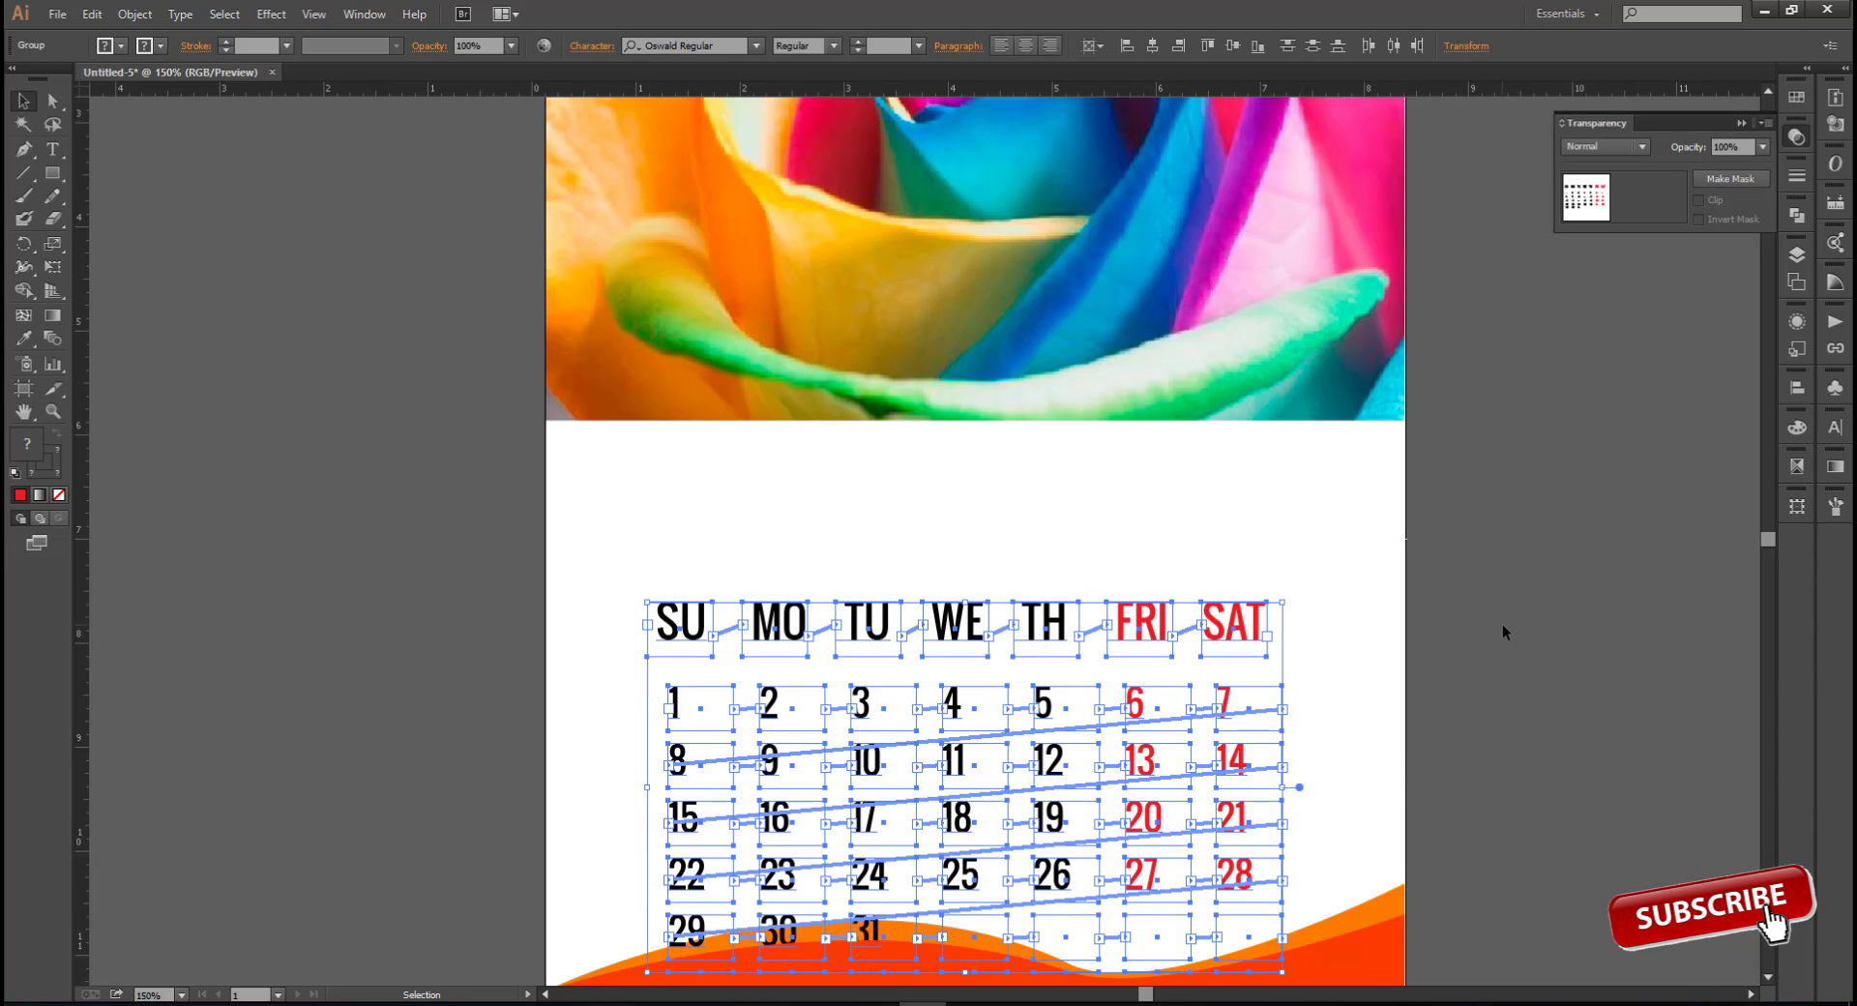
Nudge the headings and date grid back up slightly to clear the wave, and deselect them
key("shift+Up")
scroll(746, 919, "up", 2)
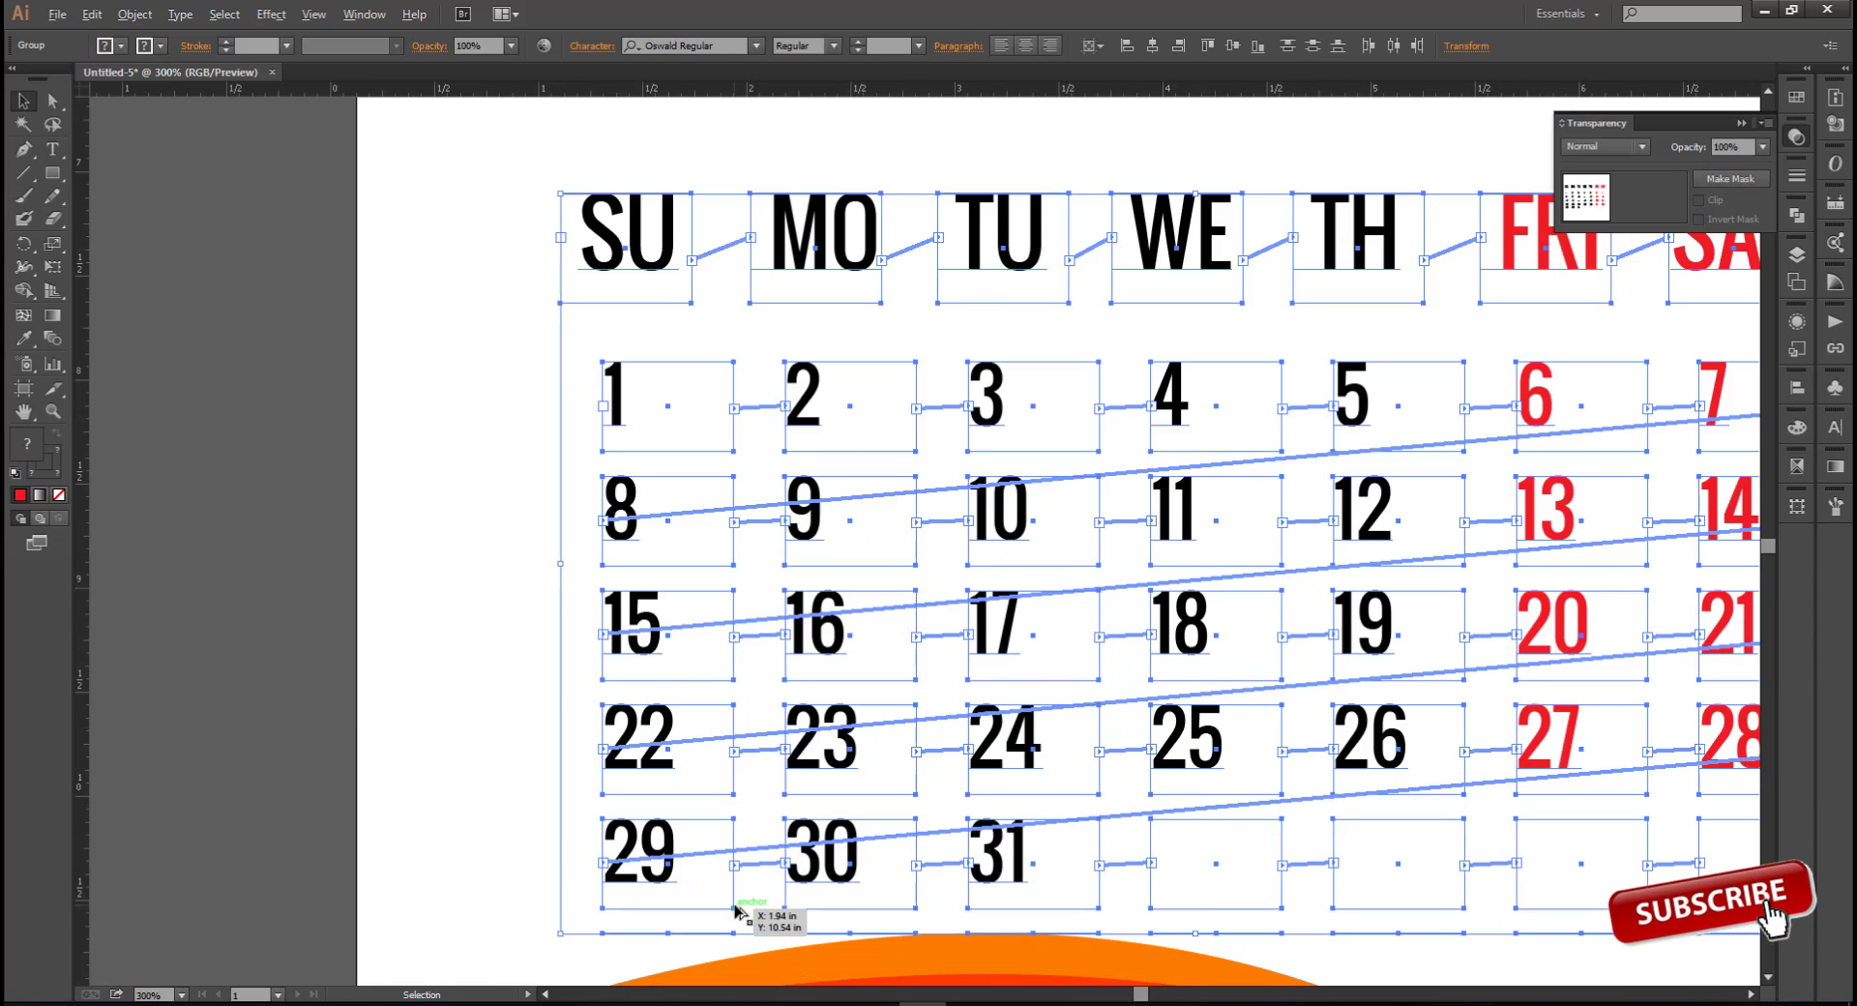
scroll(662, 534, "down", 3)
scroll(1398, 662, "up", 2)
left_click_drag(705, 476, 704, 469)
left_click(1244, 715)
left_click_drag(1261, 598, 1351, 700)
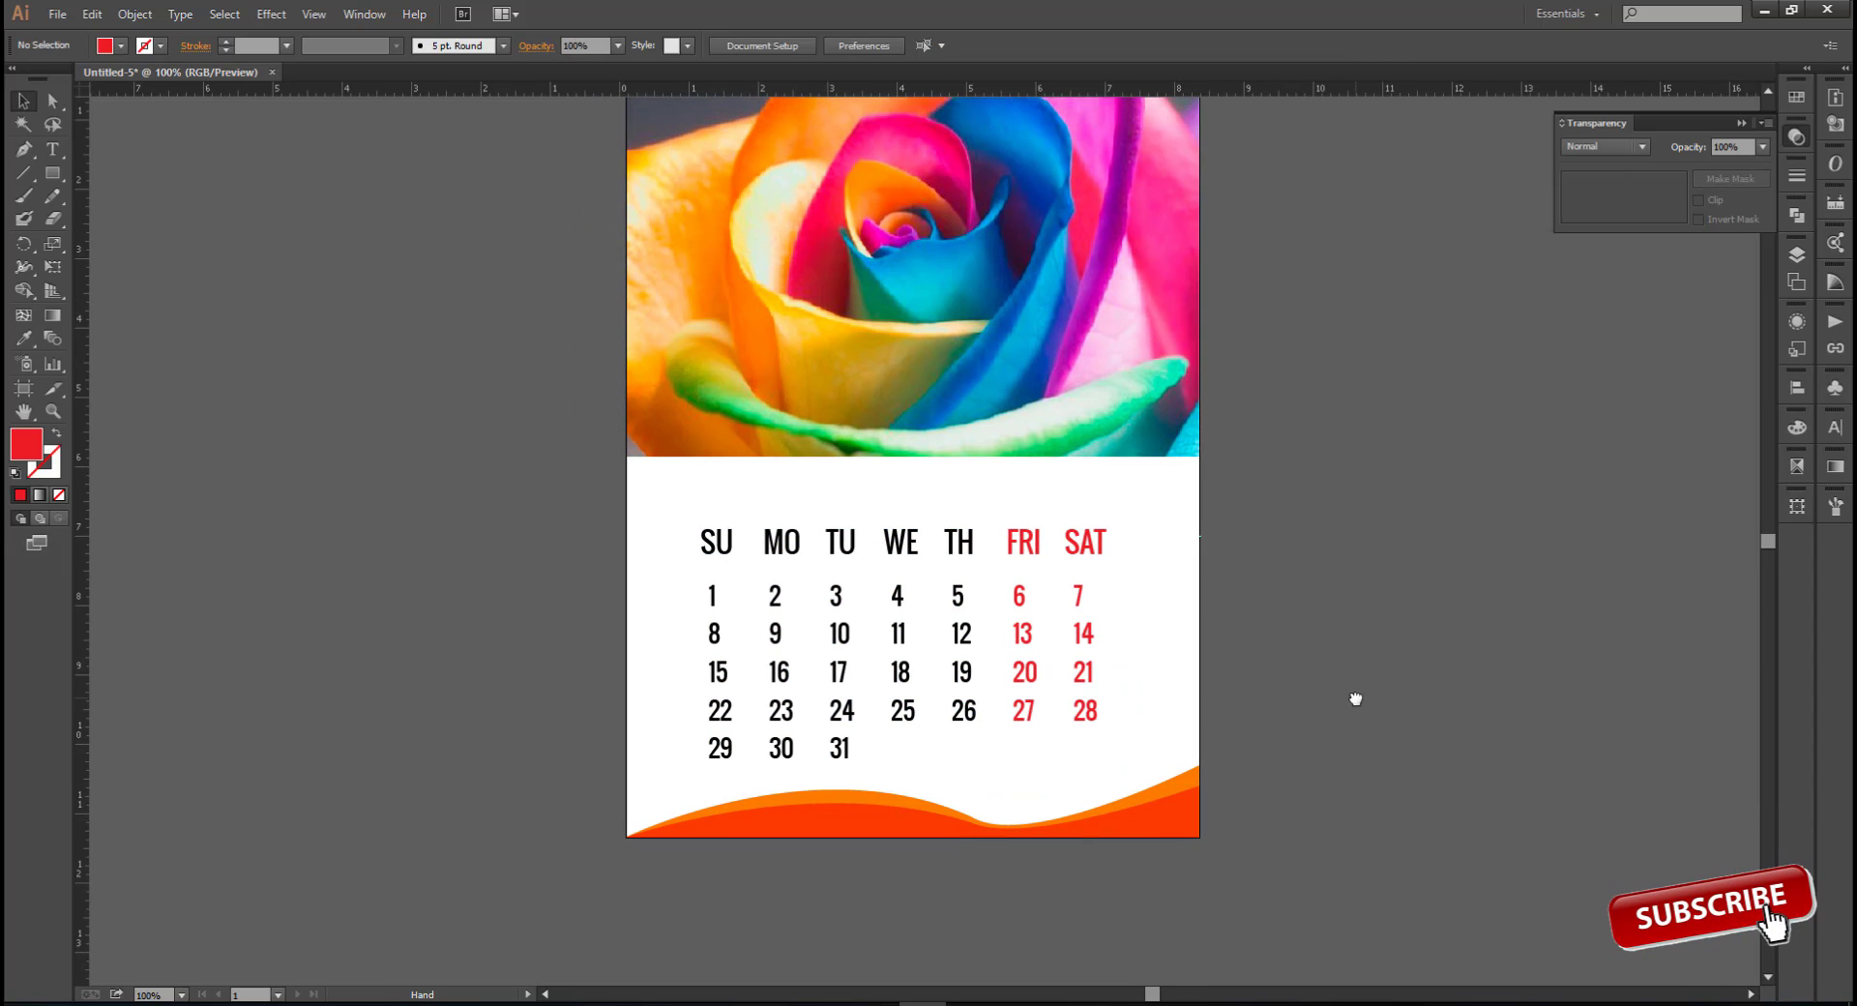
Add the text JANUARY above the SU and MO headings, just below the photo
scroll(559, 625, "up", 2)
left_click(53, 154)
scroll(803, 586, "up", 1)
left_click(771, 481)
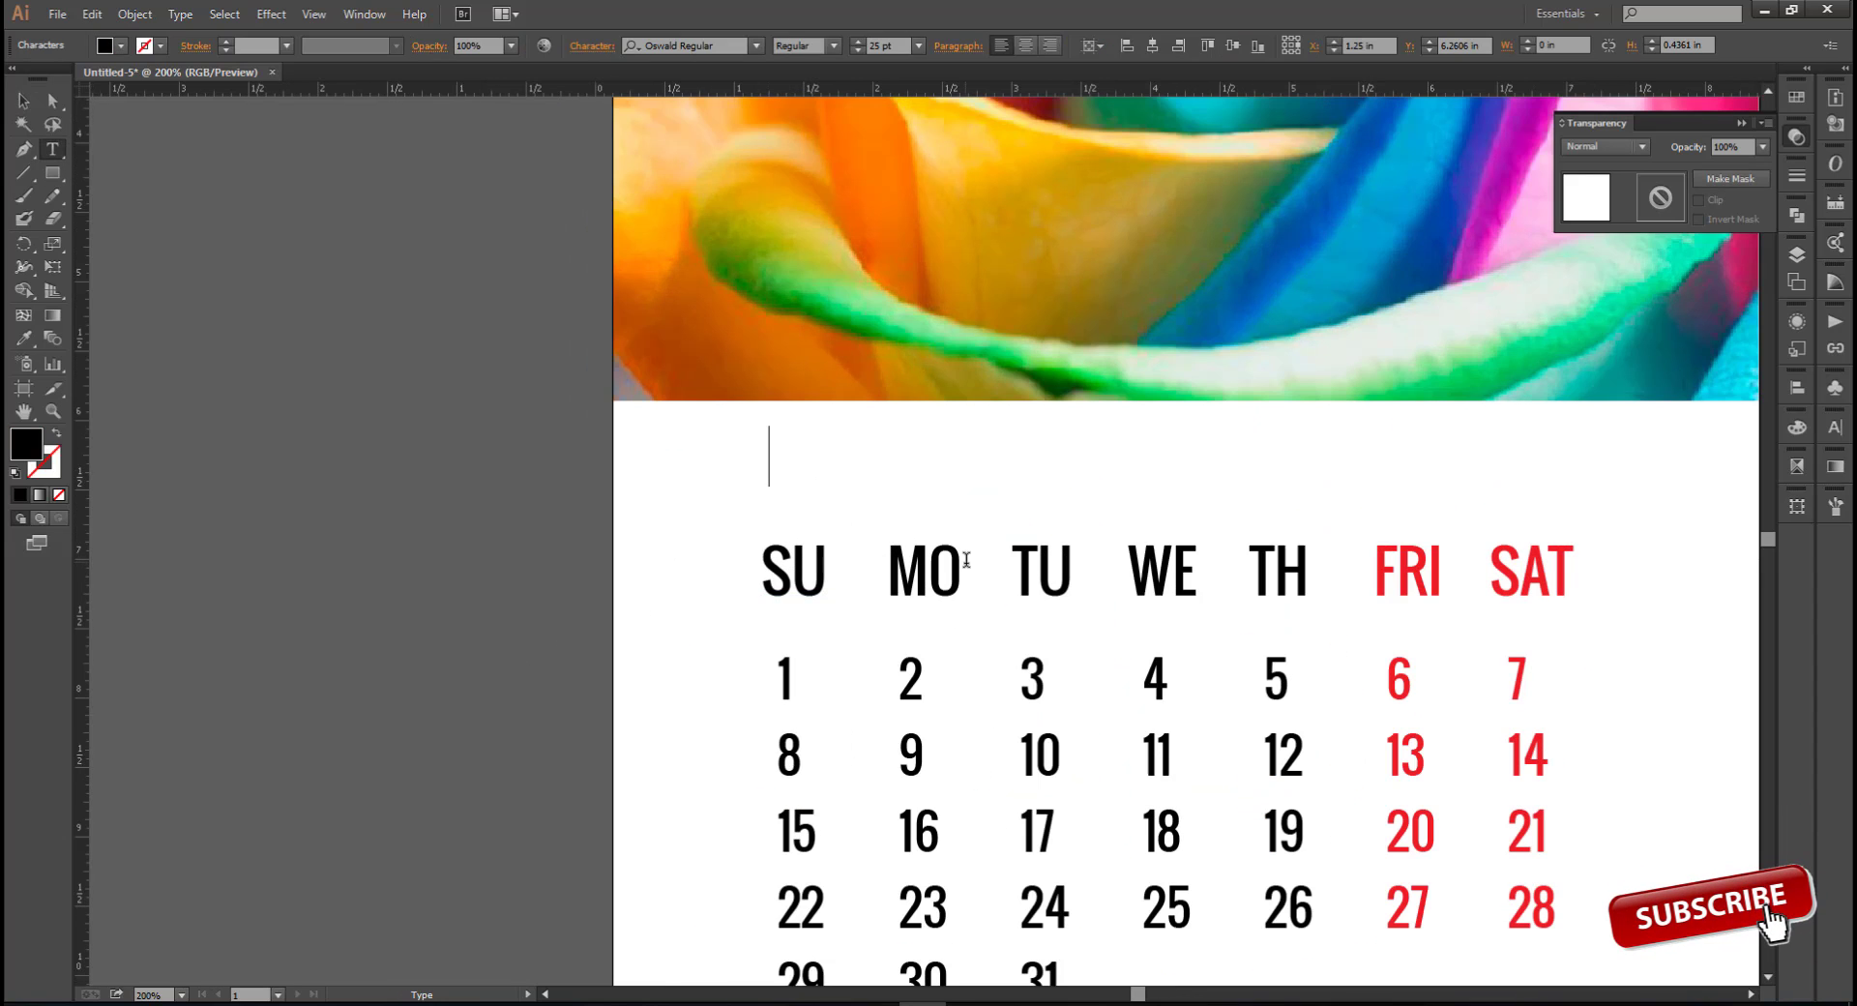
type("JANUARY")
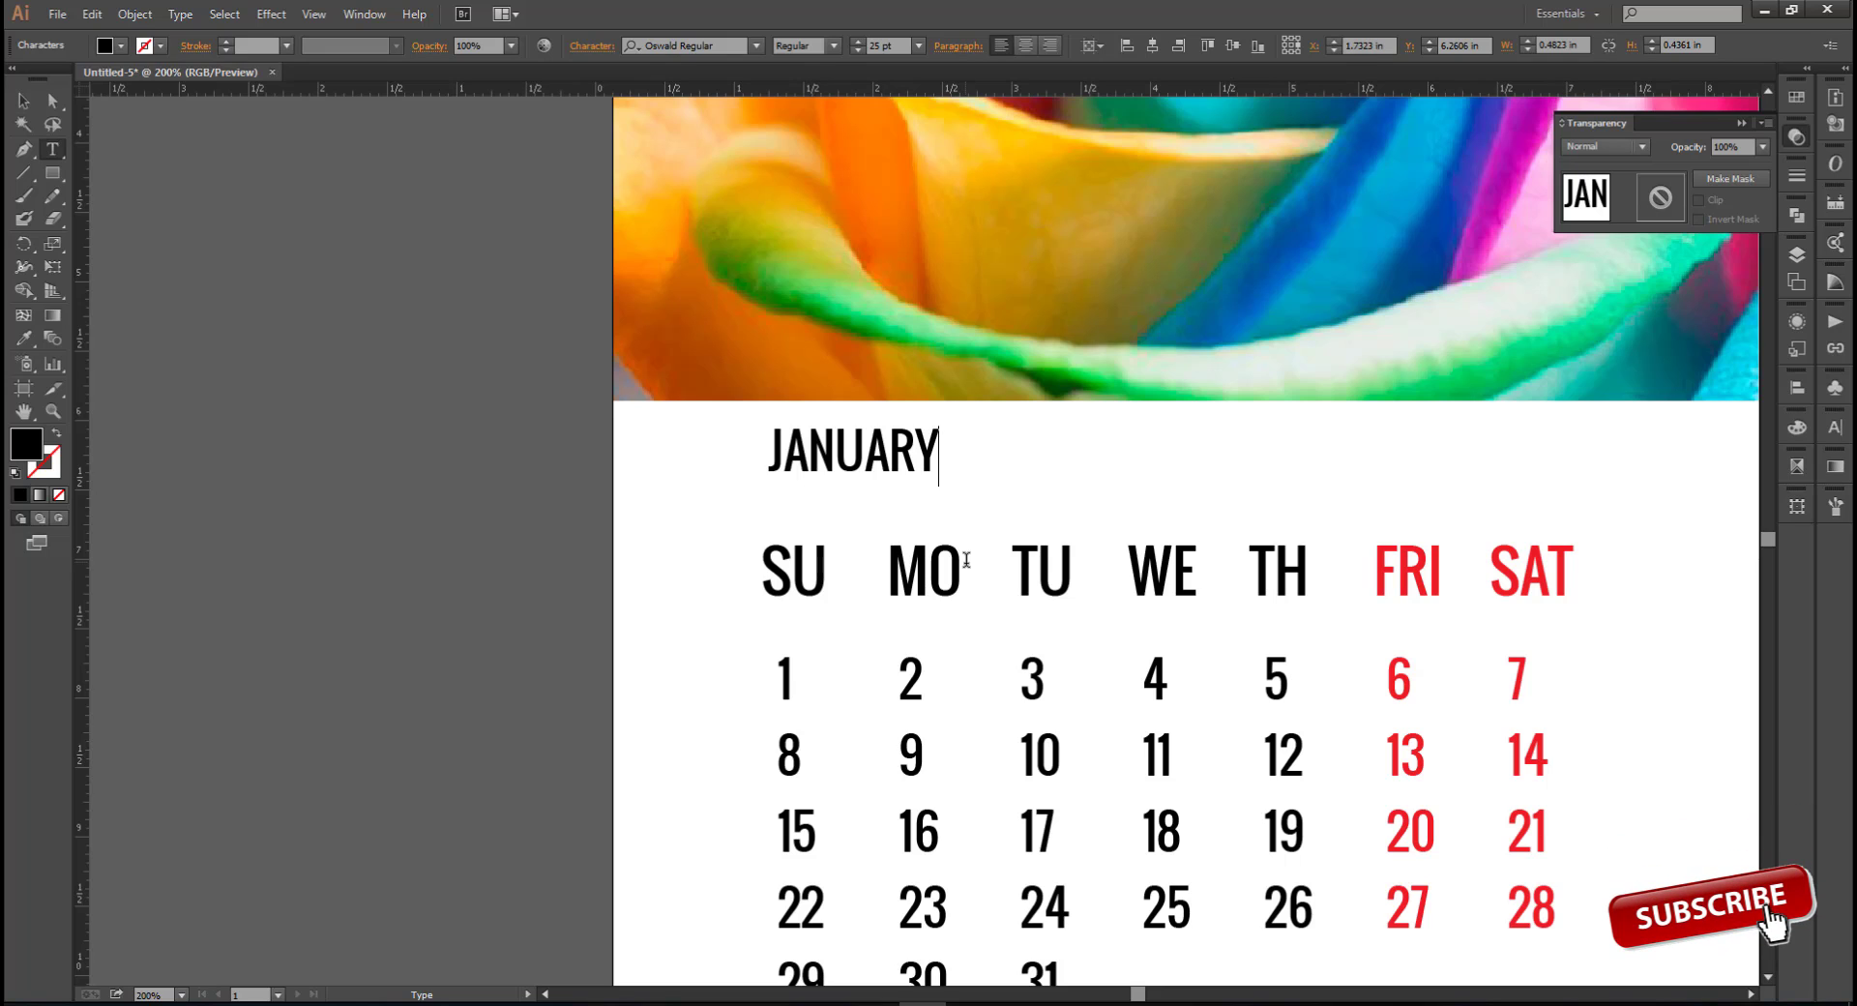
left_click(24, 102)
left_click(464, 484)
Enlarge the JANUARY text to about 1.47 in wide by 0.52 in high
scroll(466, 486, "down", 1)
left_click(808, 481)
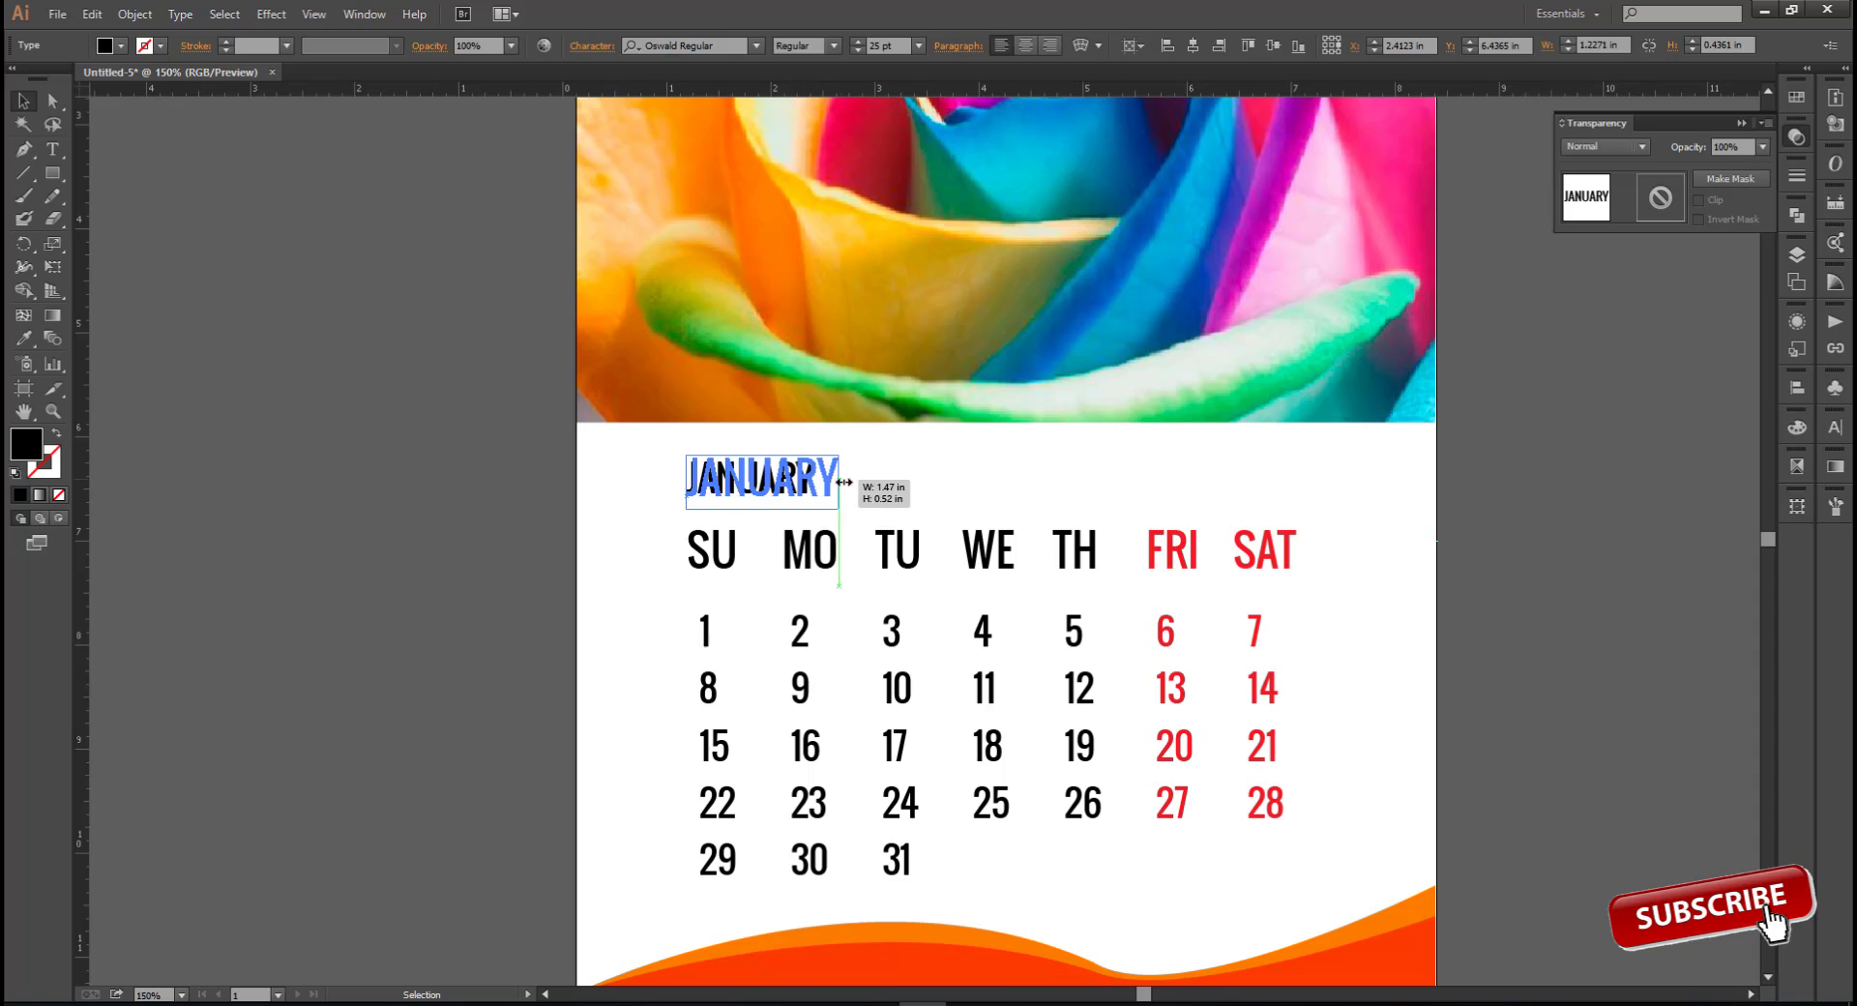
left_click(674, 451)
Draw an orange rectangle from the page's left edge behind JANUARY and slant its right end by moving the lower-right corner inward
scroll(702, 451, "up", 1)
key("m")
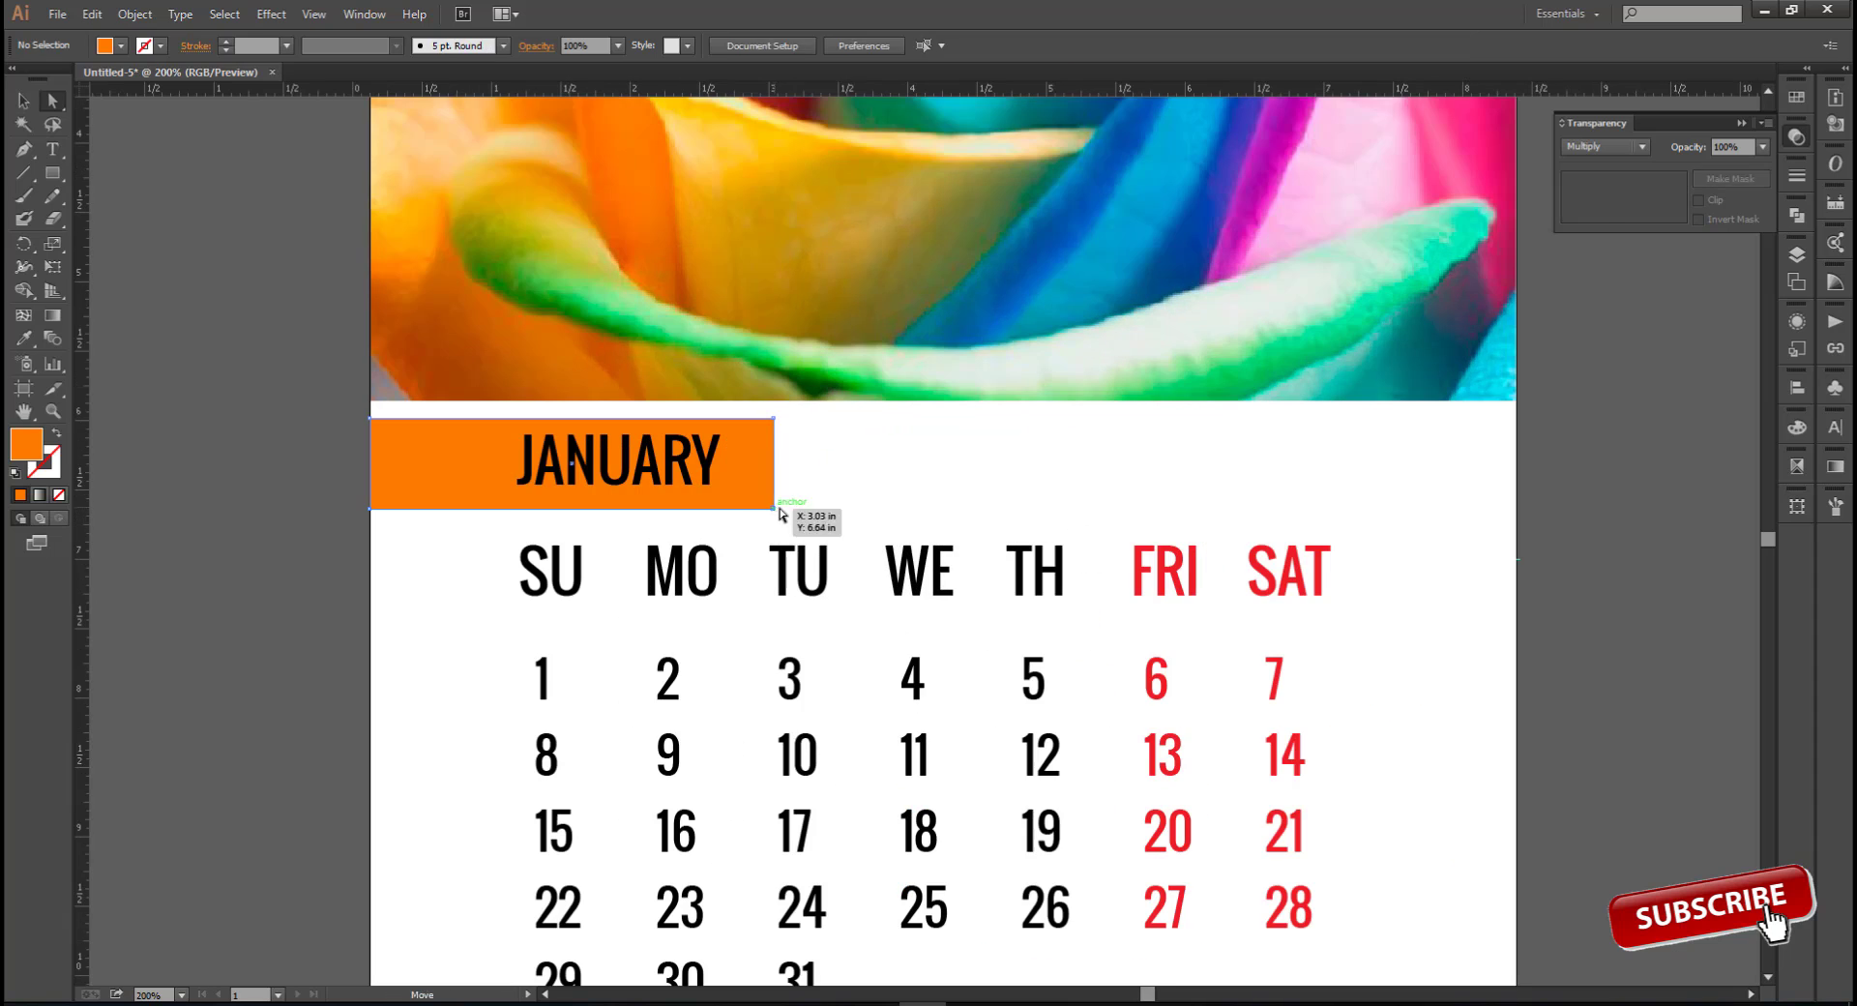
left_click_drag(775, 509, 722, 508)
left_click(638, 528)
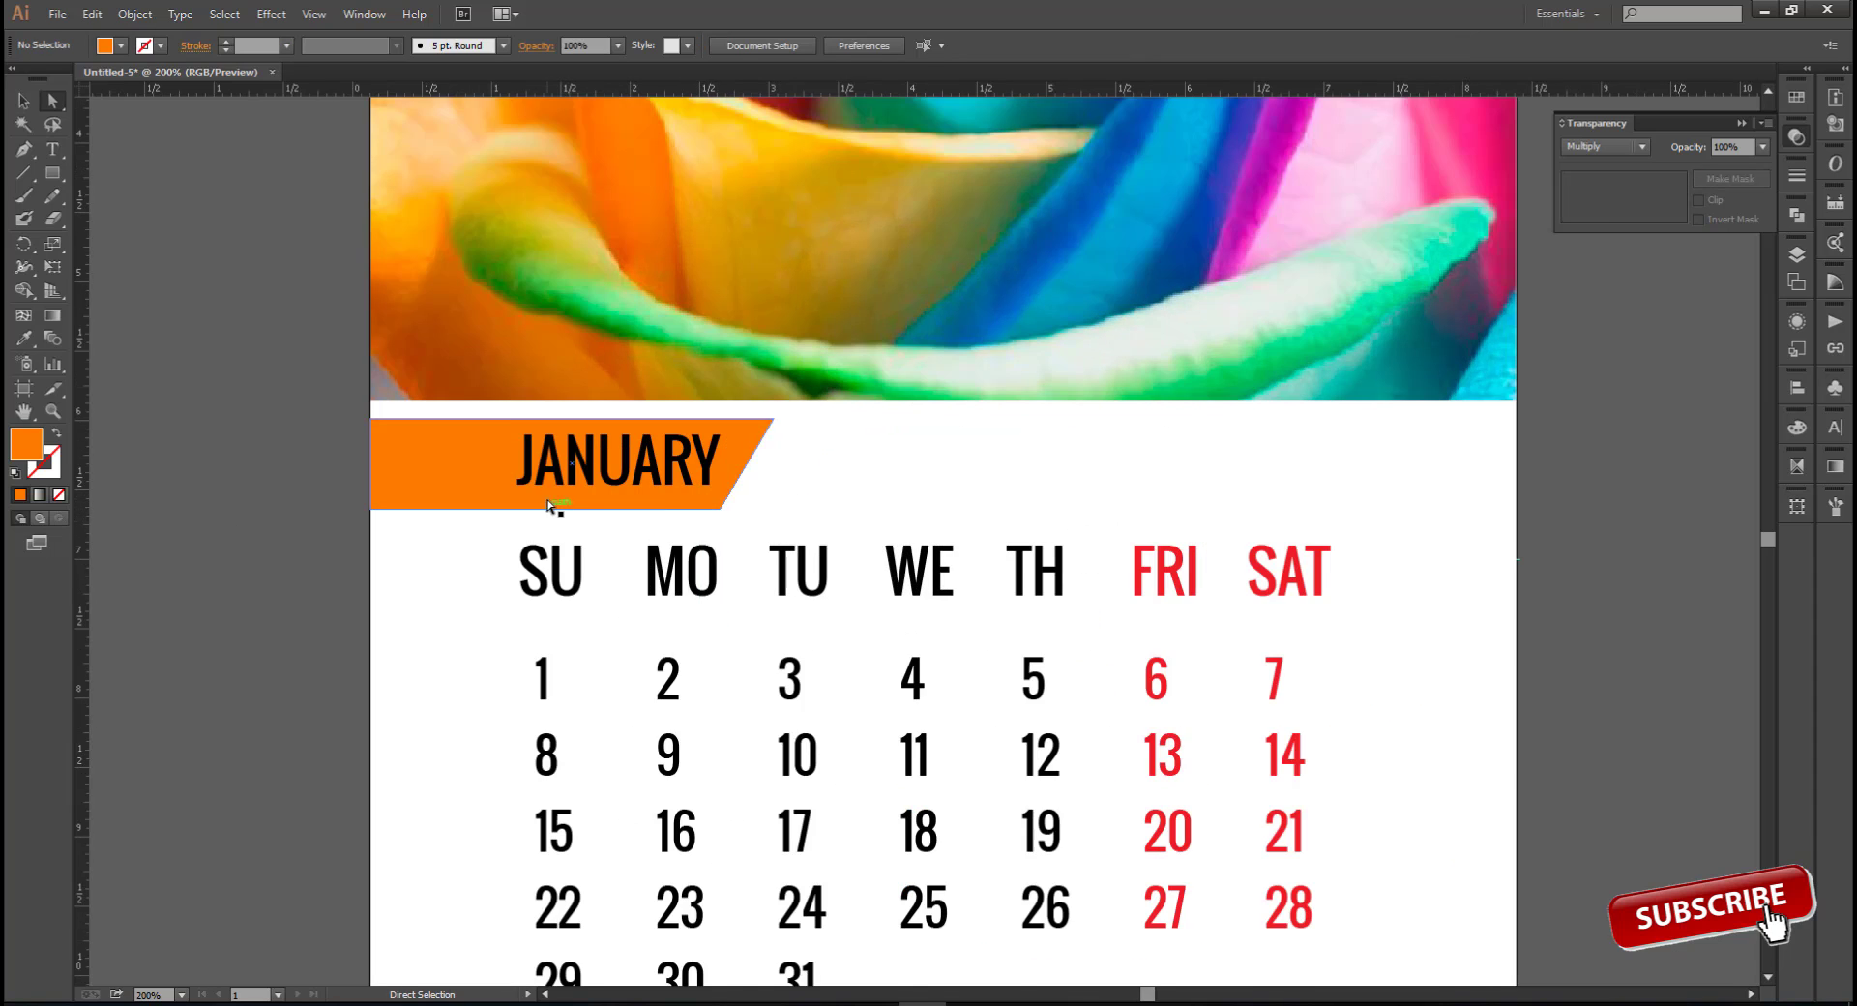
Select the JANUARY text in outline view and fill it with white
scroll(557, 481, "up", 1)
key("ctrl+y")
left_click(661, 479)
key("ctrl+y")
left_click(1797, 426)
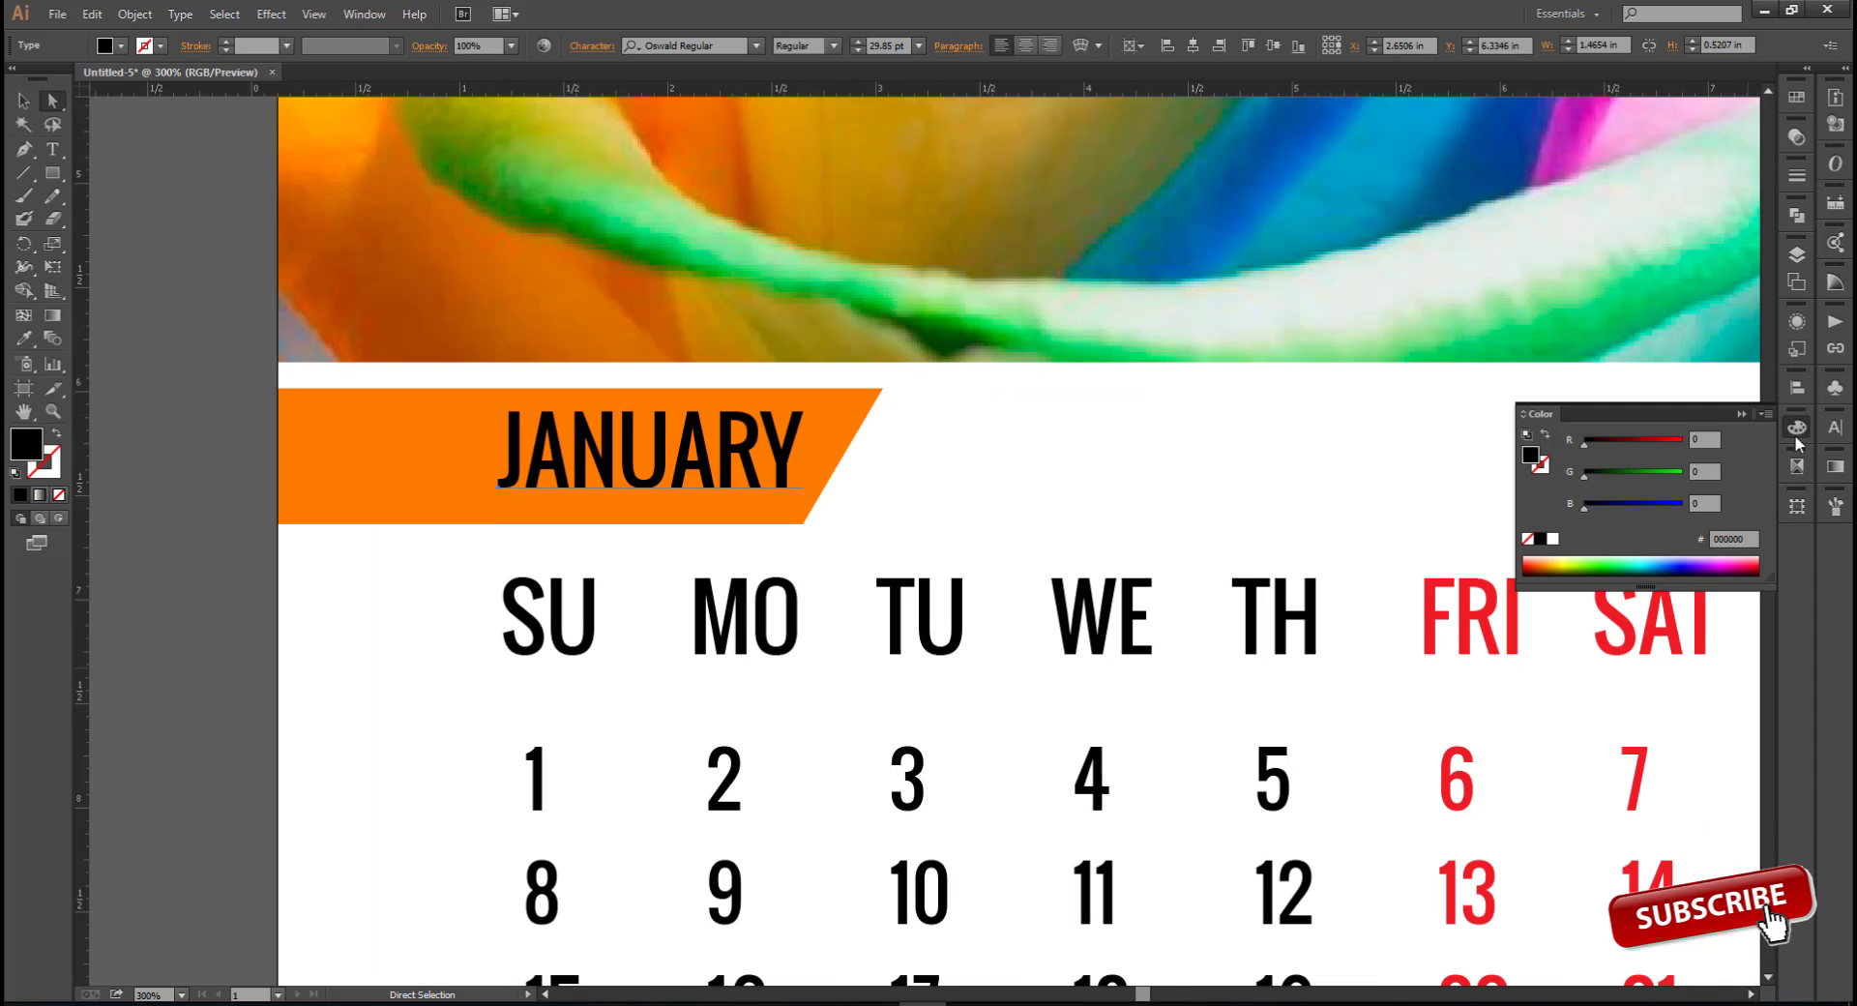
left_click(1554, 542)
left_click(1797, 427)
scroll(693, 440, "down", 3)
left_click(491, 531)
Reduce the orange banner's height to about 0.55 in by pulling in its lower and upper edges
scroll(562, 429, "up", 3)
left_click(677, 458)
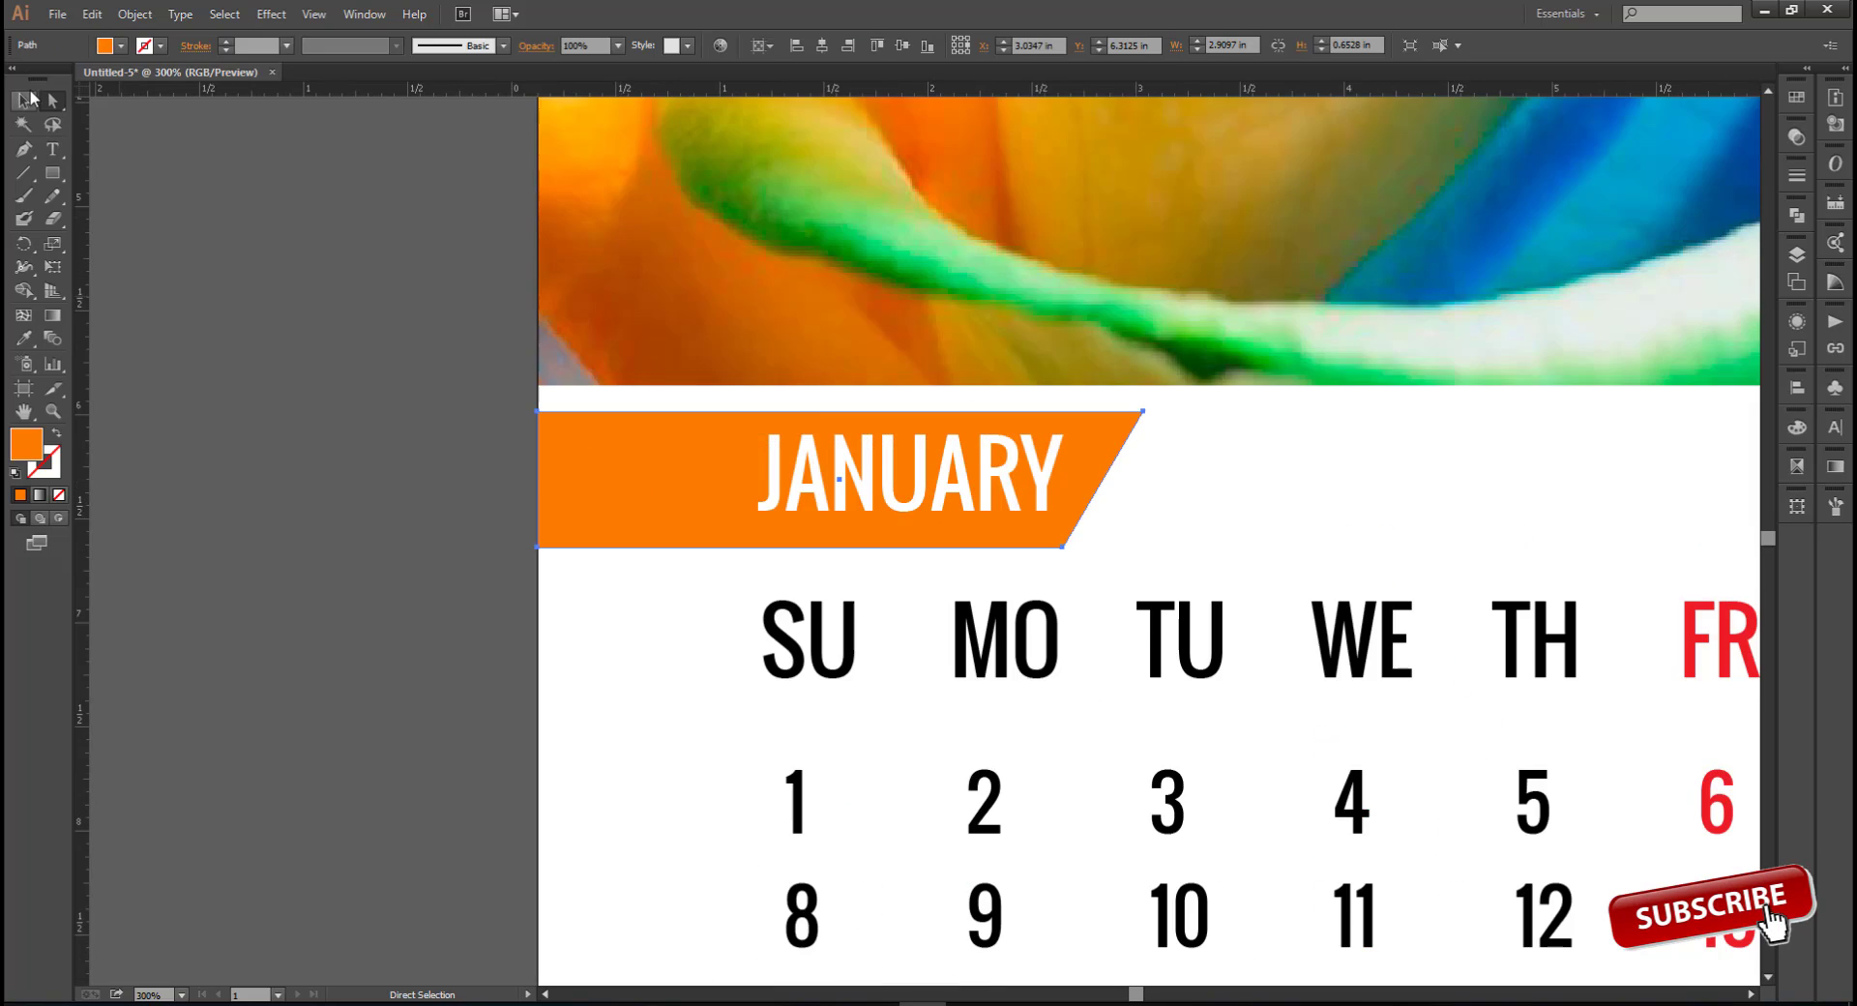
key("v")
scroll(771, 457, "up", 1)
left_click_drag(867, 576, 866, 556)
left_click_drag(866, 396, 867, 403)
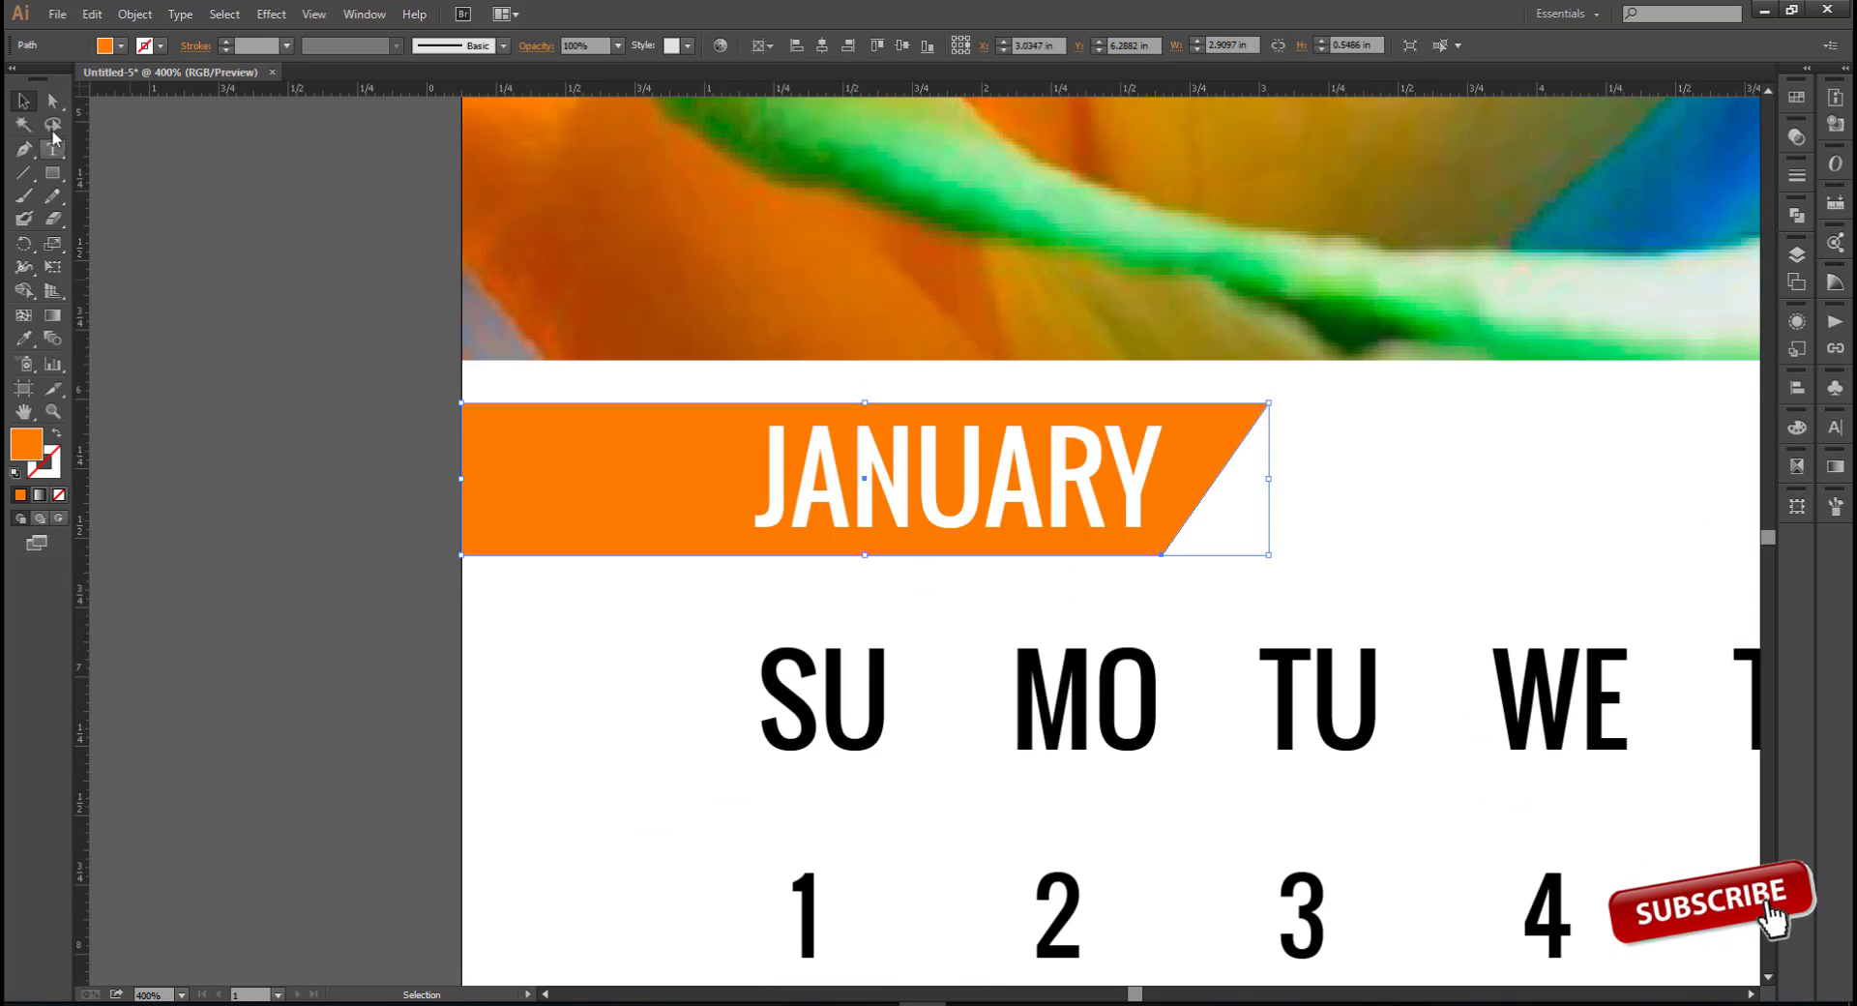
Move the banner's upper-right corner inward to make its slanted end steeper
left_click(53, 102)
left_click(275, 242)
left_click_drag(1268, 402, 1224, 402)
left_click(290, 261)
Select the JANUARY text and its orange banner together, nudge them down five steps, and deselect them
left_click(23, 101)
left_click(774, 484)
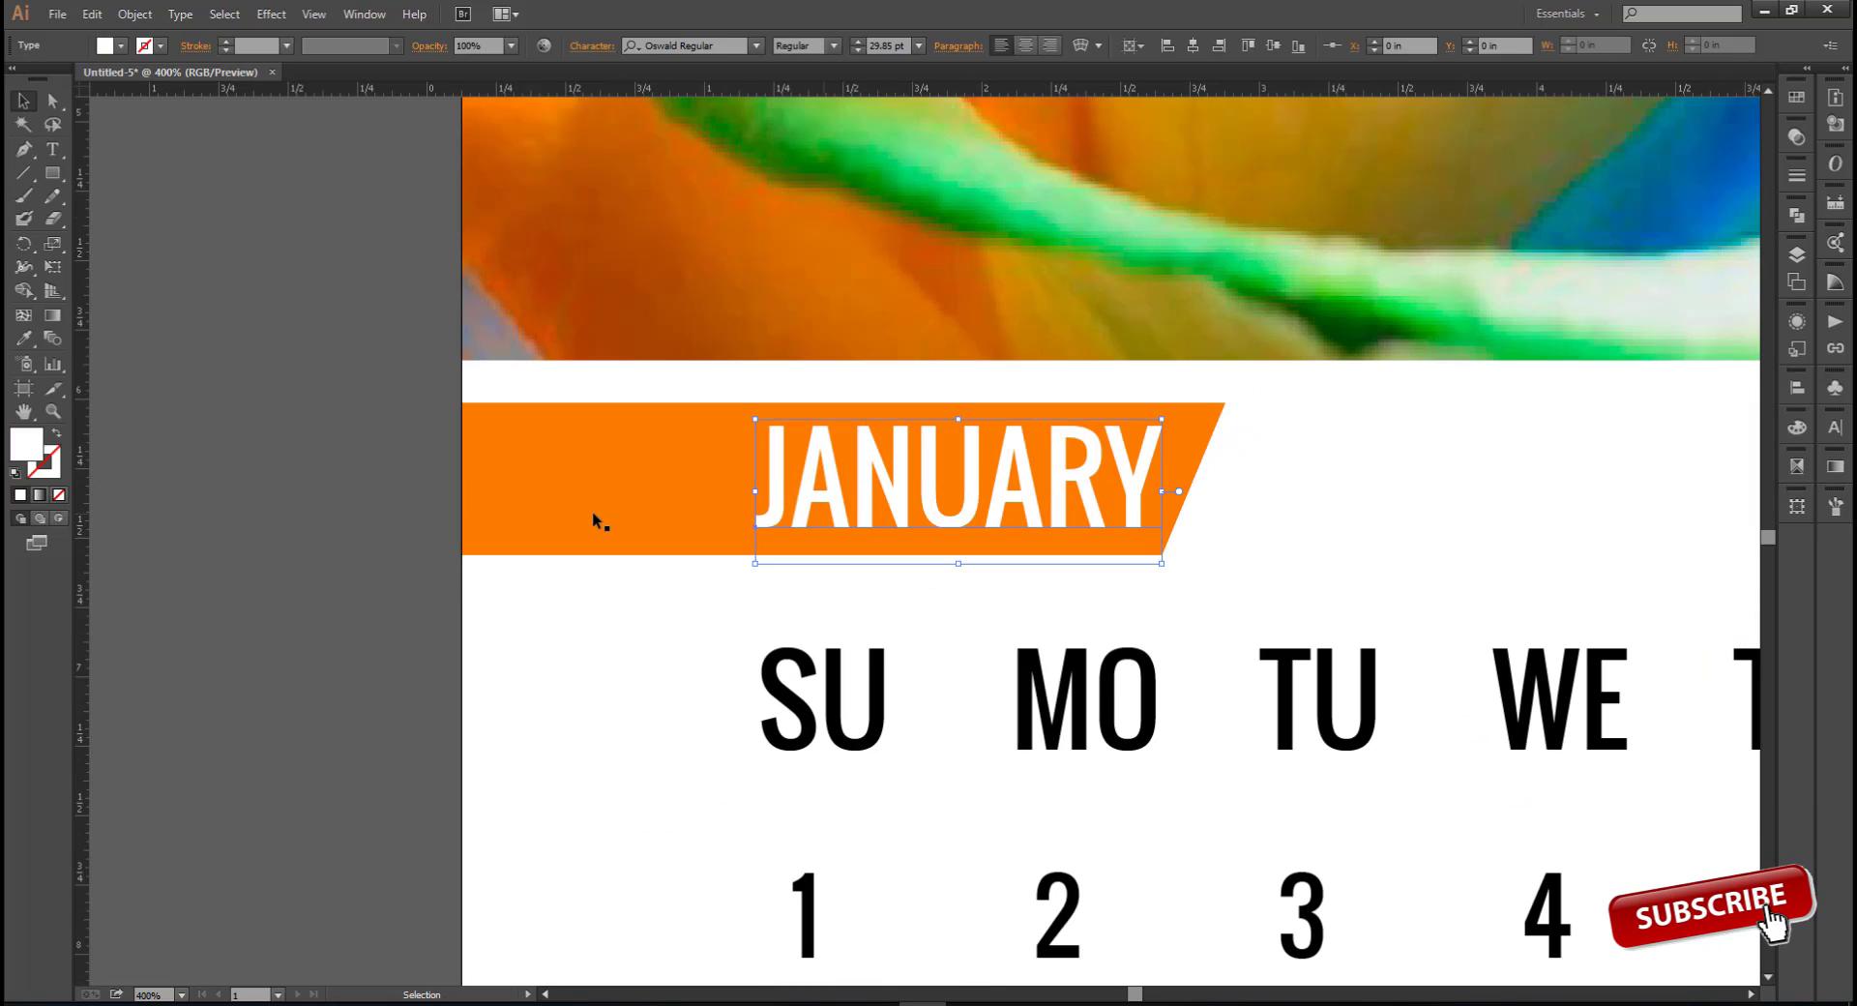
left_click(592, 508, "shift")
key("Down")
key("Down")
key("Down")
key("Down")
key("Down")
scroll(558, 577, "down", 3)
left_click(338, 572)
Add the year 2021 as black text above the SAT heading, level with the month banner
scroll(339, 573, "down", 1)
scroll(1065, 674, "down", 1)
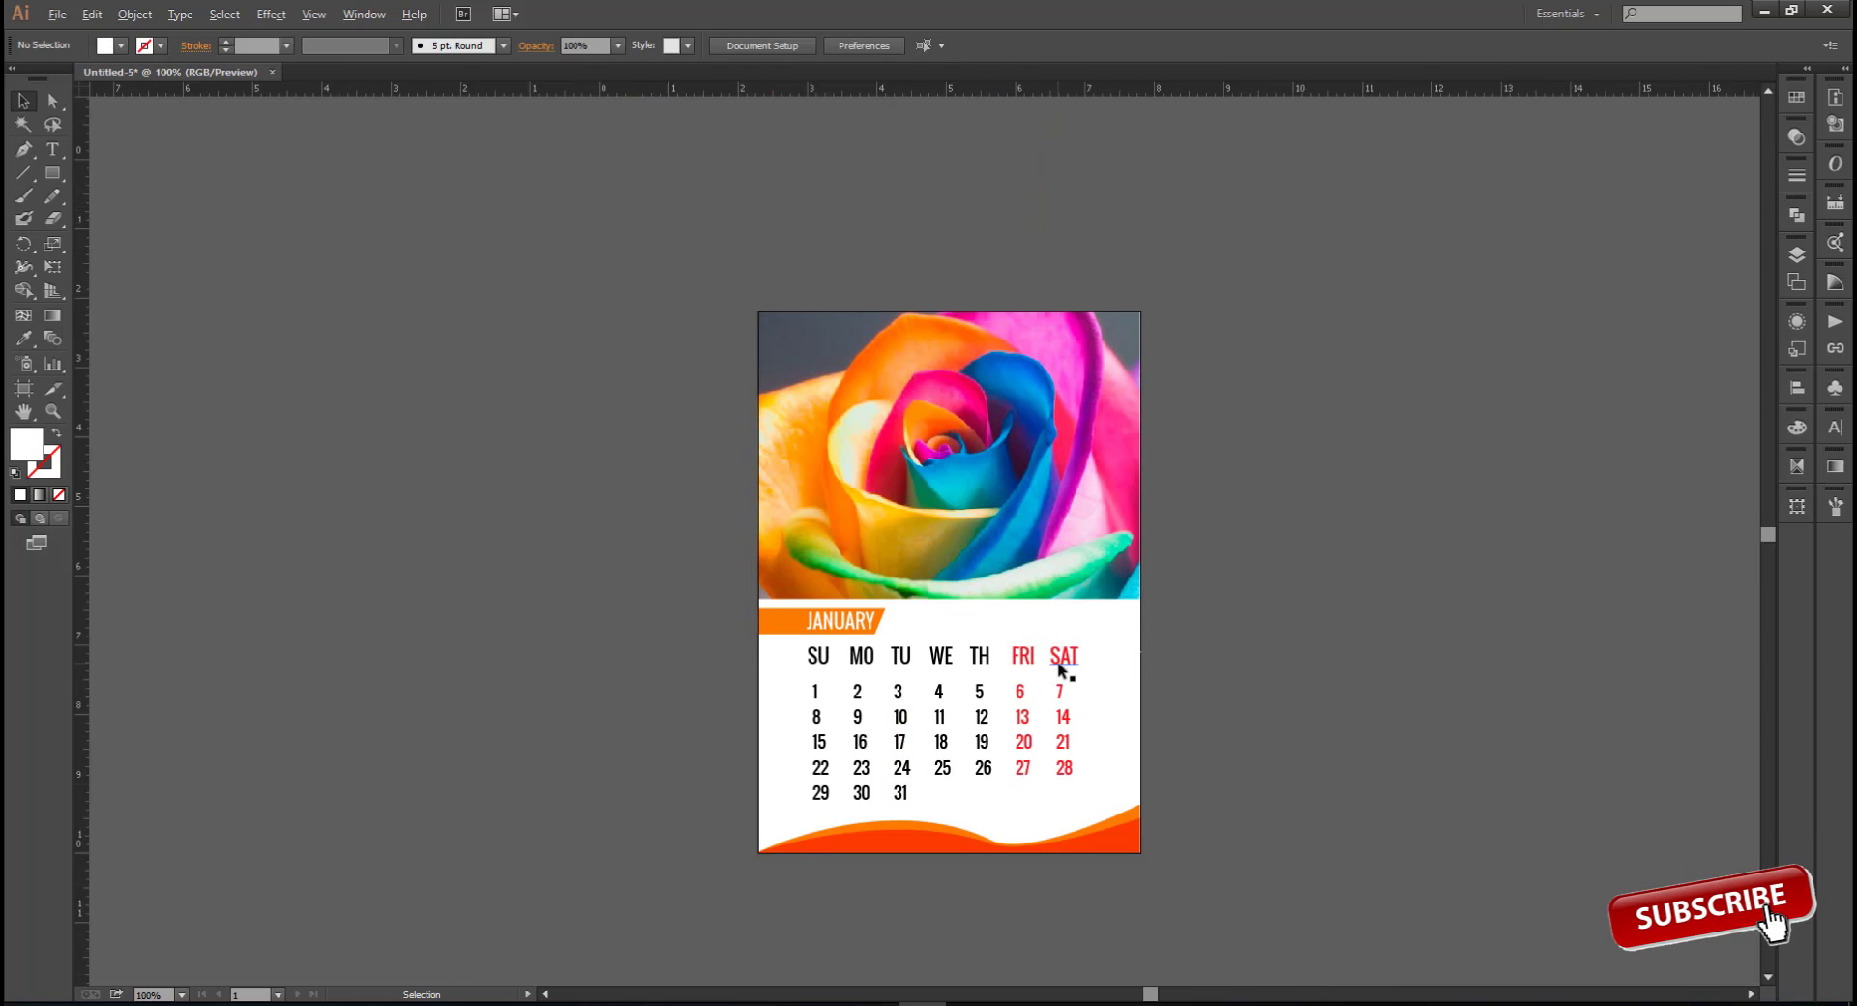
scroll(1251, 613, "up", 2)
scroll(1251, 613, "down", 1)
key("t")
left_click(1103, 484)
type("20")
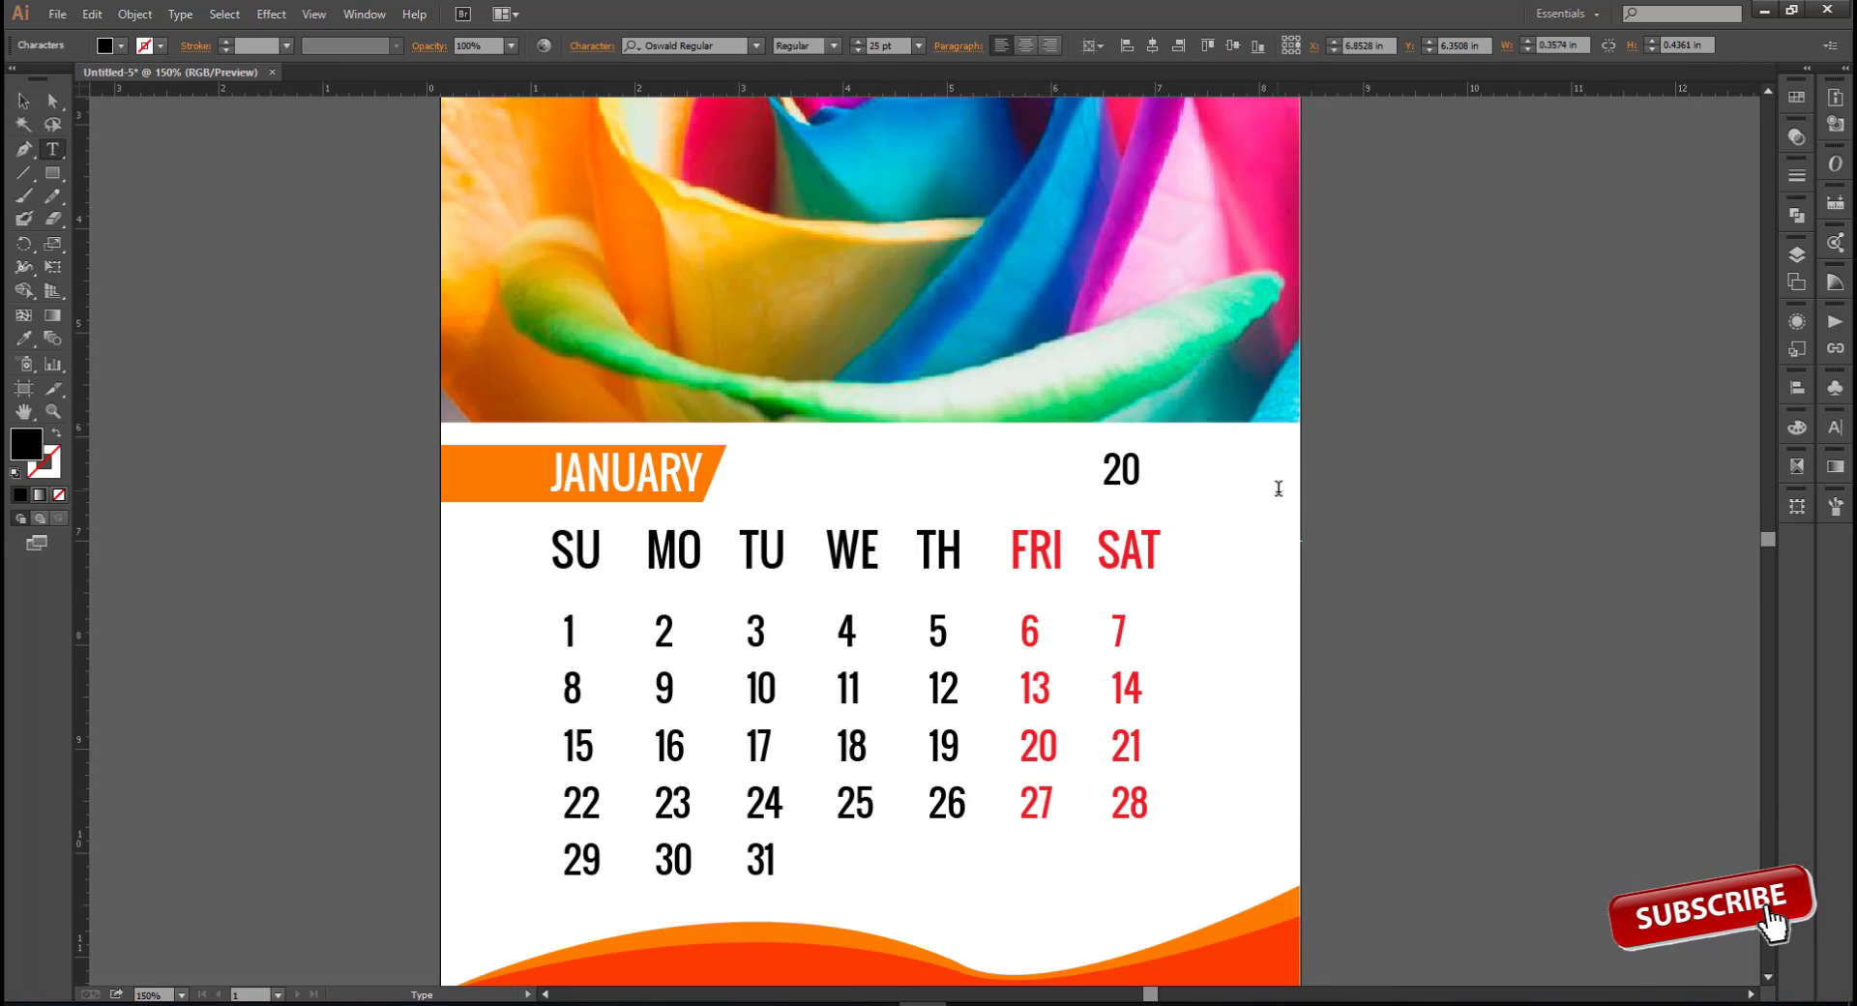
left_click(21, 108)
left_click(368, 319)
Reposition the year 2021 and enlarge it to about 47 pt near the page's right edge
left_click_drag(1128, 474, 1085, 478)
left_click_drag(1206, 486, 1342, 516)
scroll(1370, 506, "down", 2)
scroll(1369, 507, "up", 2)
left_click(1426, 505)
left_click_drag(1426, 505, 1227, 432)
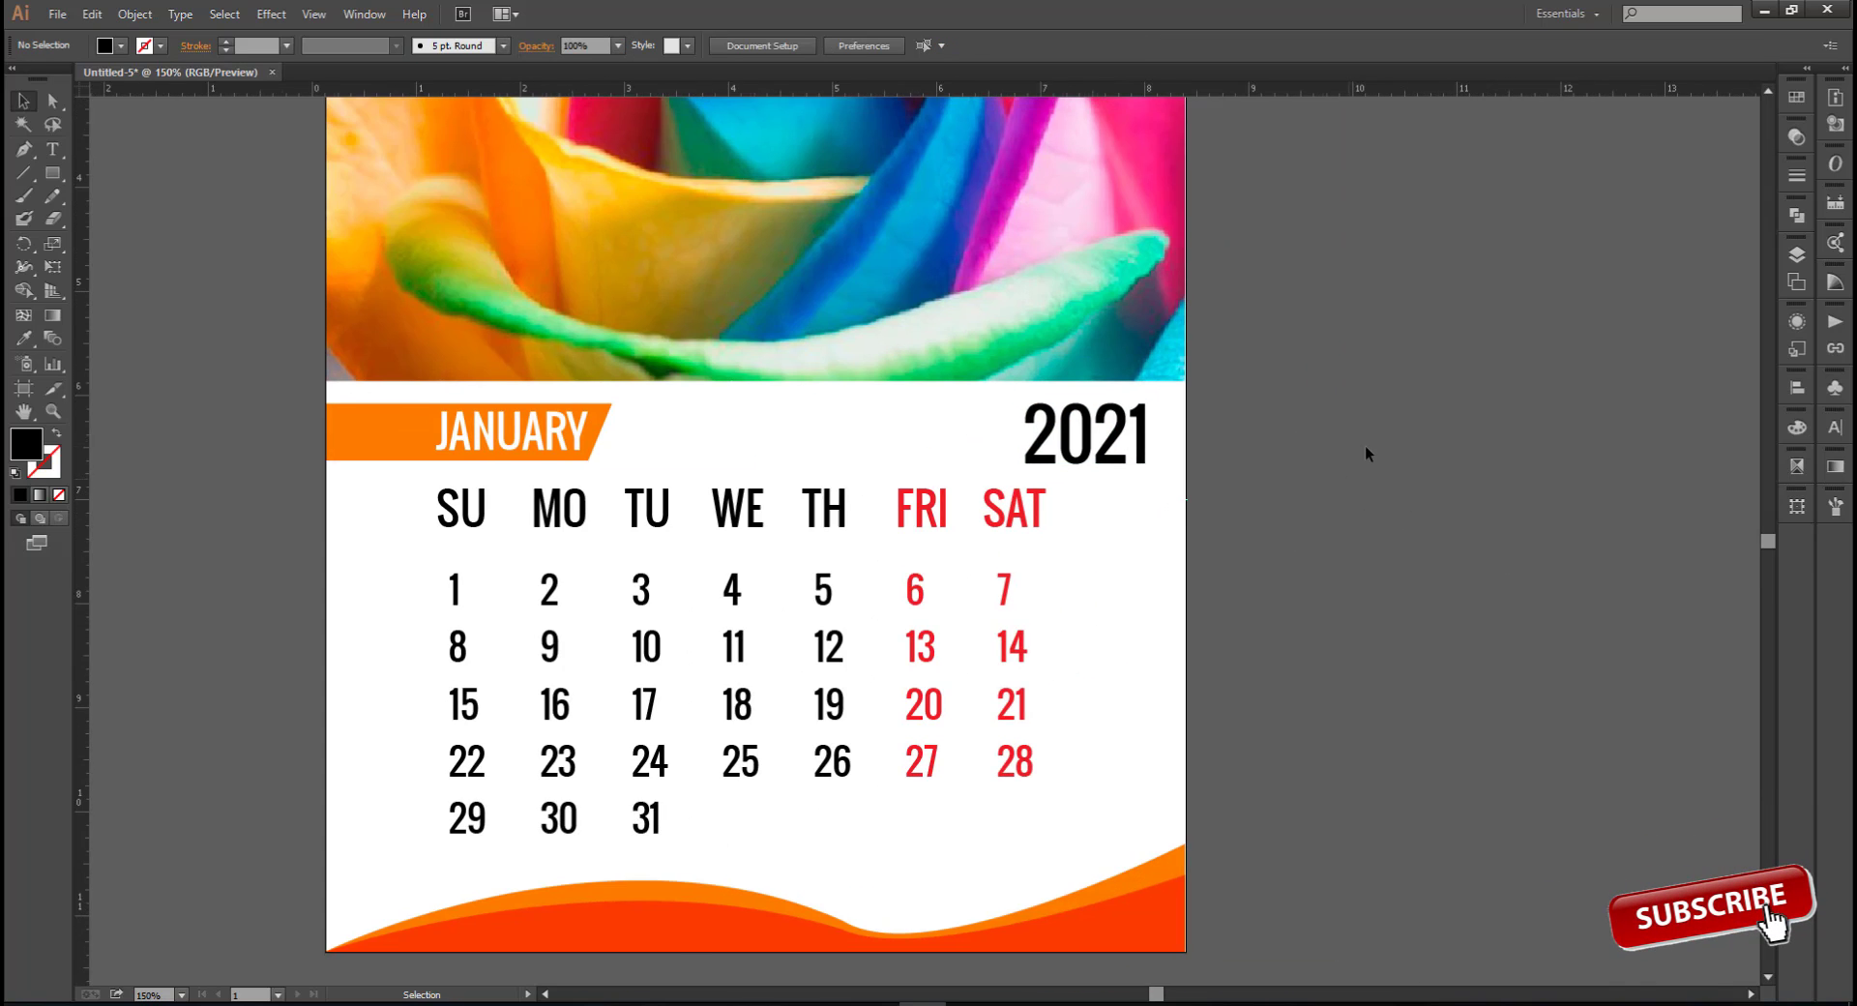
Recolour the year 2021, trying the banner's orange first and settling on a pink sampled from the rose photo
scroll(1366, 445, "down", 1)
left_click_drag(1365, 445, 1262, 520)
left_click(1073, 515)
left_click(25, 338)
left_click(600, 514)
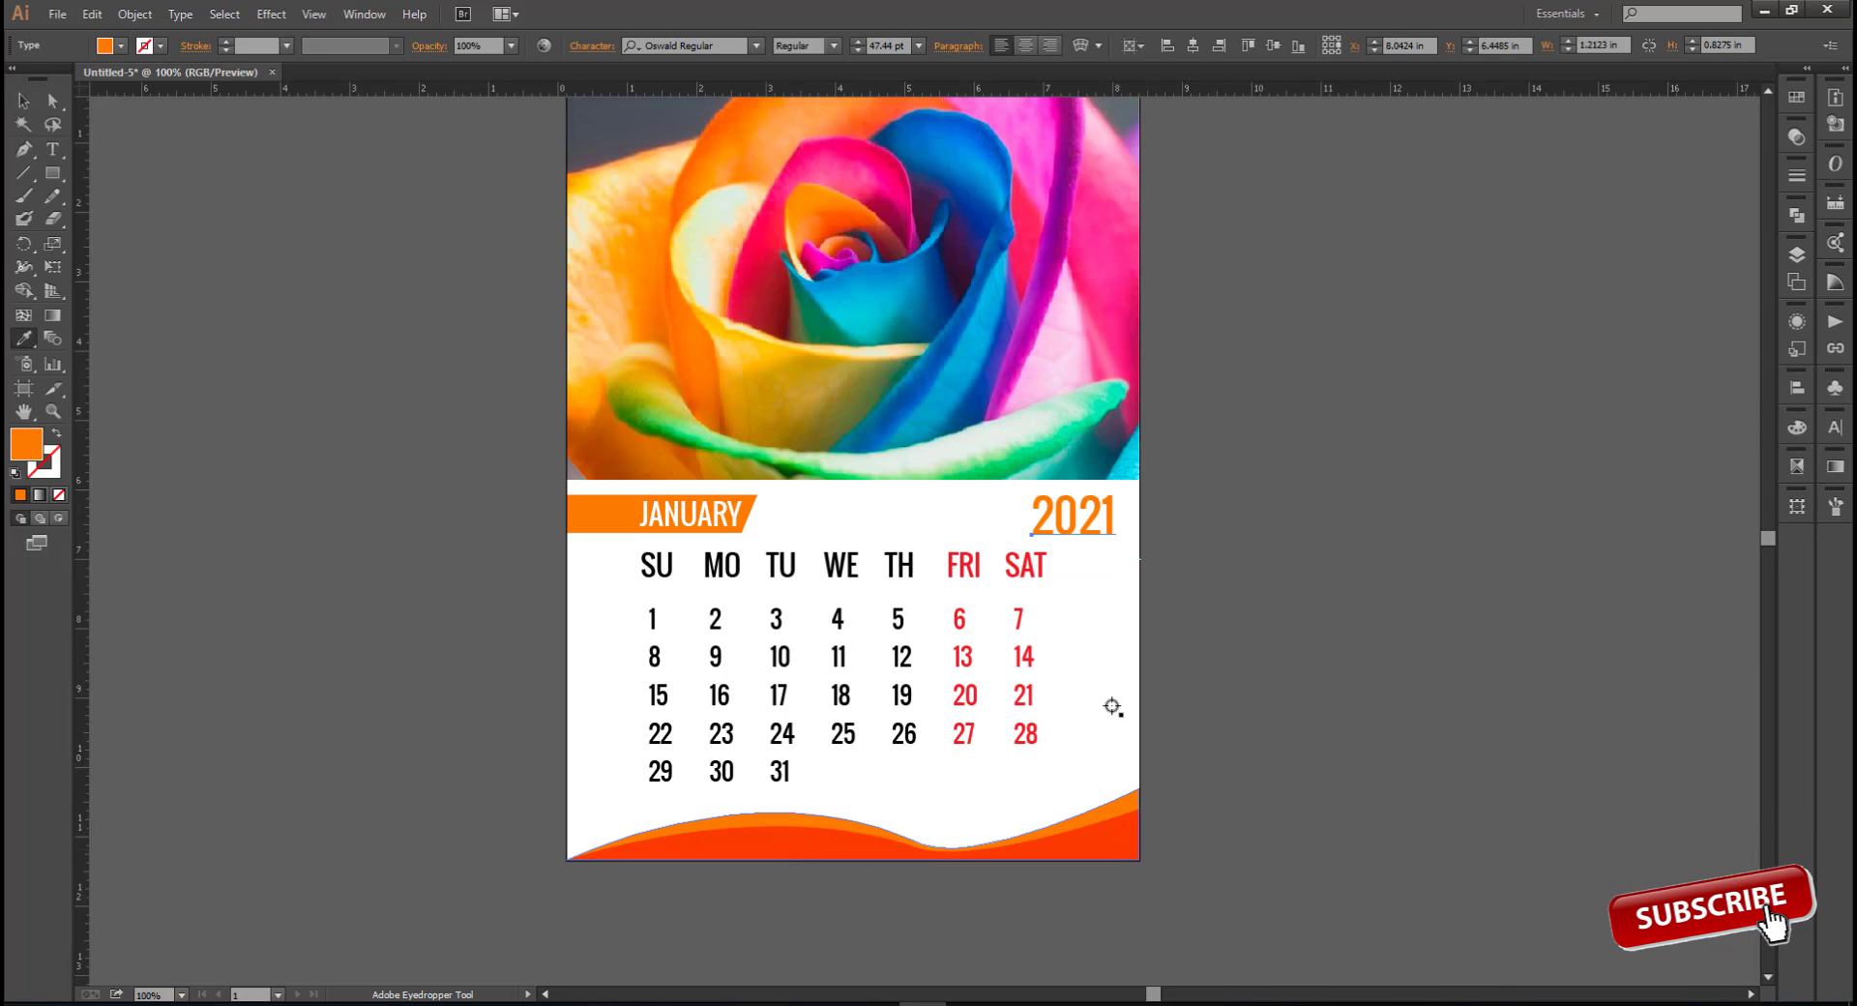
scroll(1112, 706, "up", 1)
left_click(1105, 379)
left_click(1379, 578)
left_click_drag(1277, 520, 1338, 588)
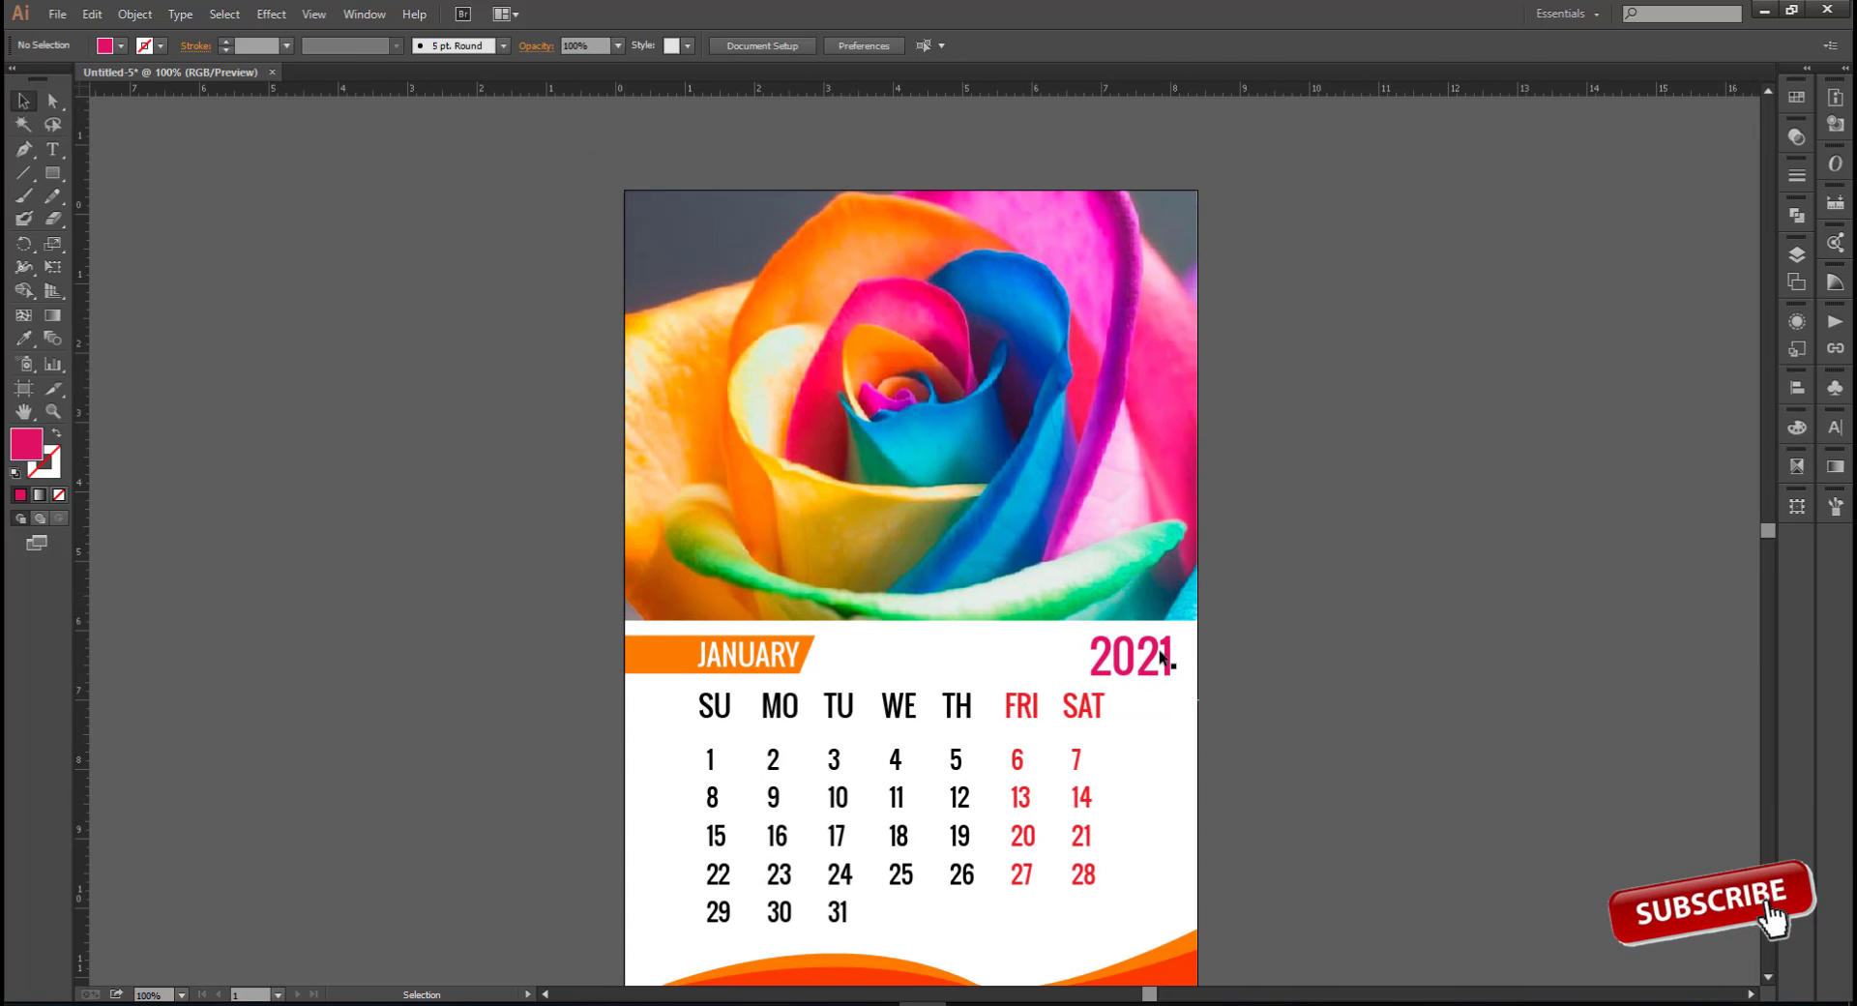
Shrink the pink year 2021 to about 41 pt and adjust its position above the SAT column
left_click(1164, 654)
scroll(1172, 659, "up", 2)
left_click_drag(1171, 656, 1160, 657)
left_click_drag(1141, 644, 1142, 645)
left_click(1302, 600)
scroll(1301, 600, "down", 1)
left_click_drag(1308, 602, 1301, 526)
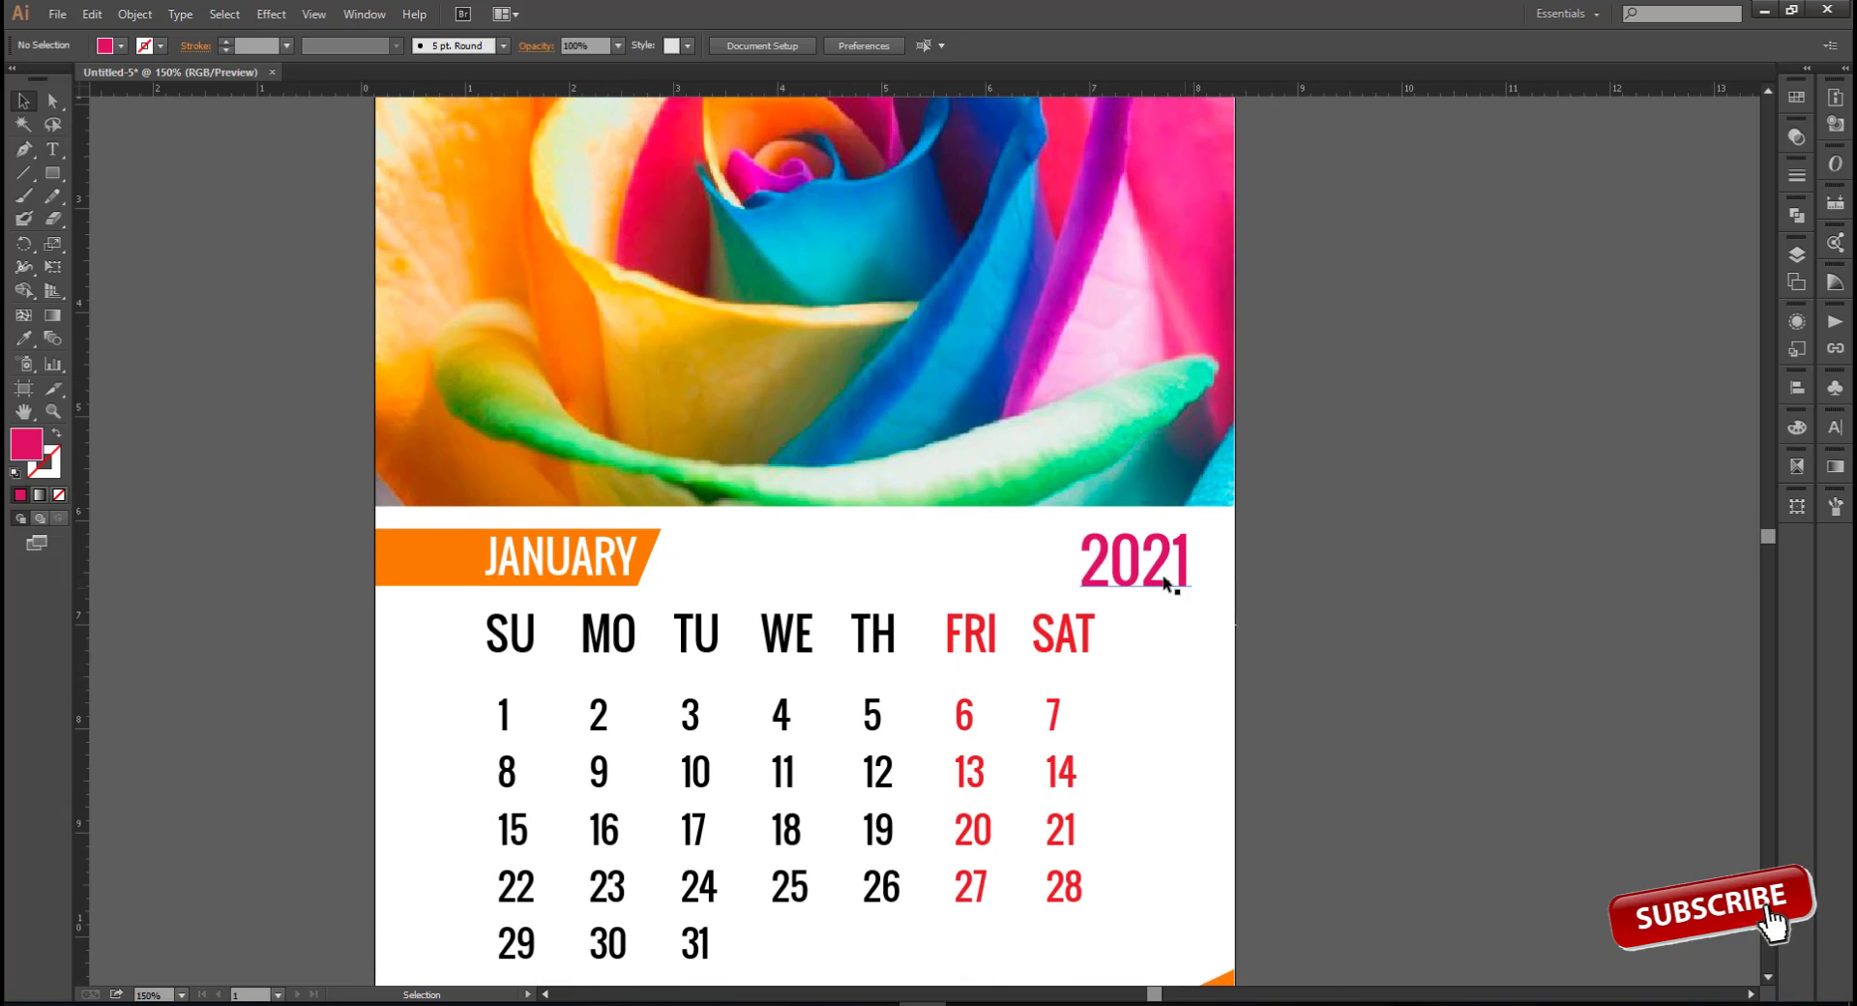
Move the year 2021 right beside the JANUARY banner and fine-tune its placement
left_click_drag(1162, 577, 760, 570)
left_click(1393, 604)
scroll(1397, 603, "down", 1)
scroll(967, 493, "up", 2)
left_click(986, 666)
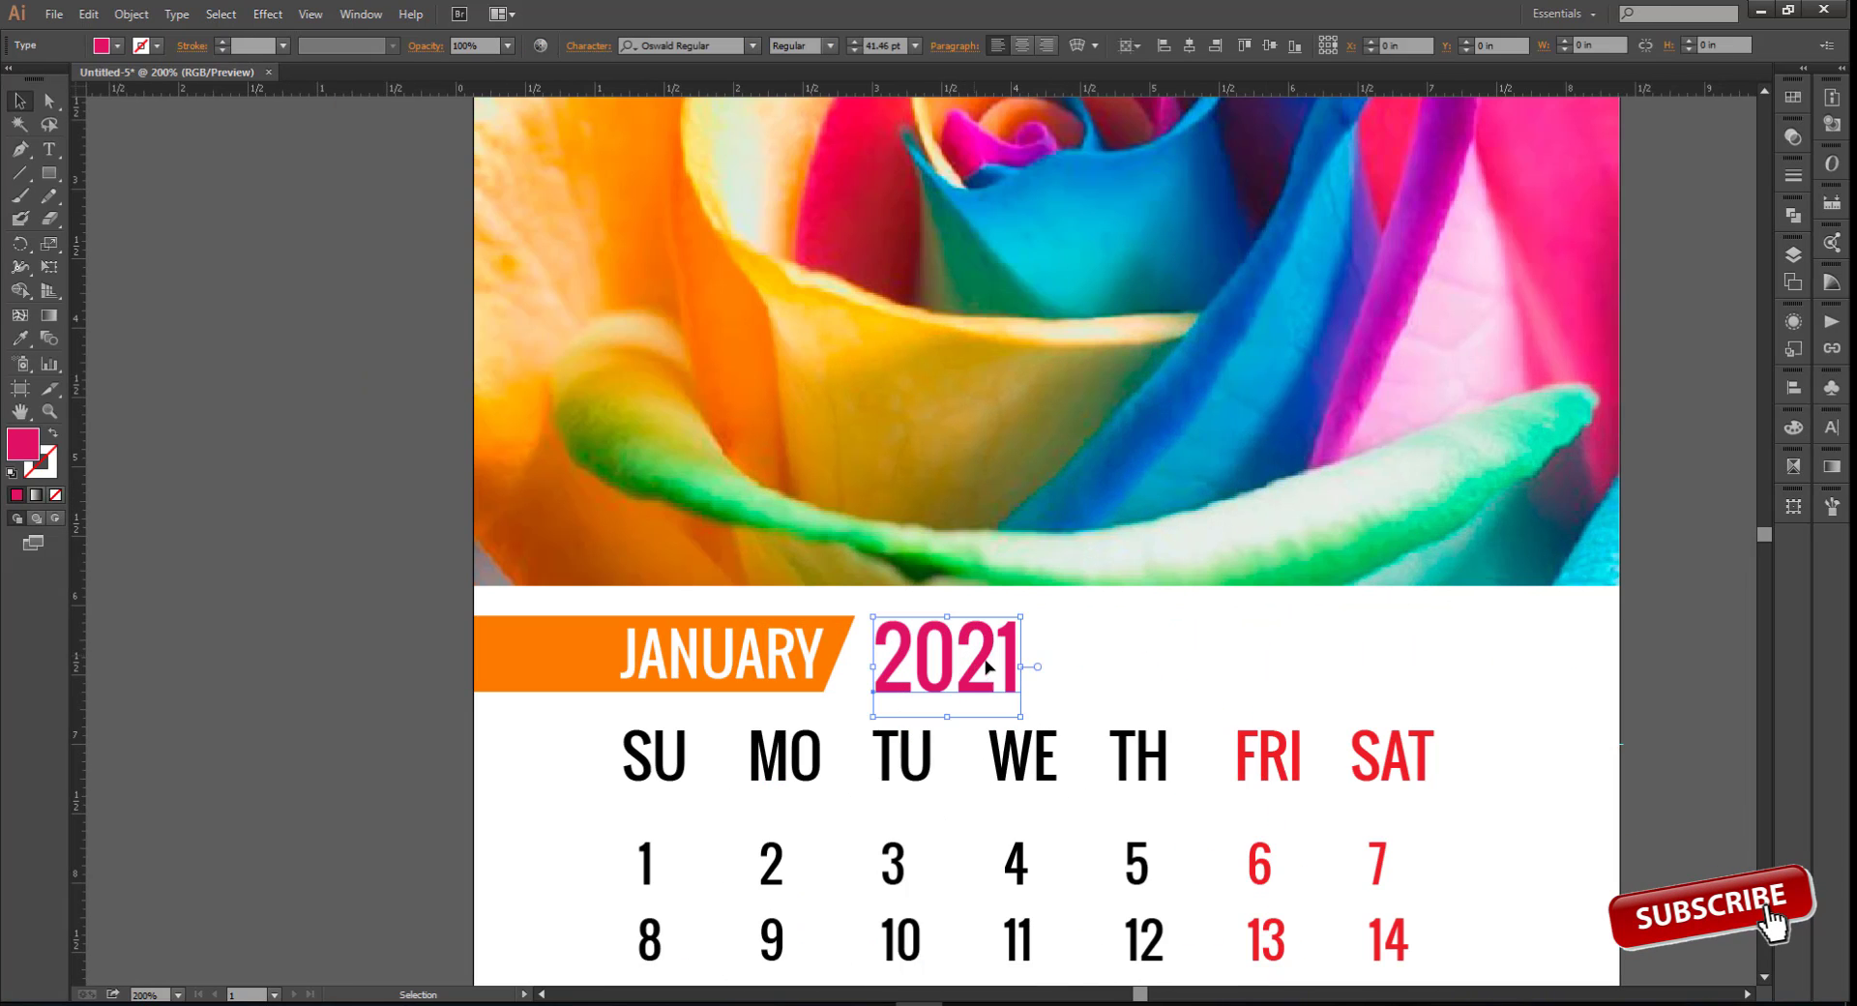
left_click_drag(1022, 669, 1031, 669)
scroll(1011, 666, "down", 2)
left_click(1482, 681)
left_click_drag(1480, 667, 1446, 623)
Copy the year 2021 onto the photo's upper-left area, enlarge it to about 64 pt and colour it white
left_click_drag(967, 654, 793, 282)
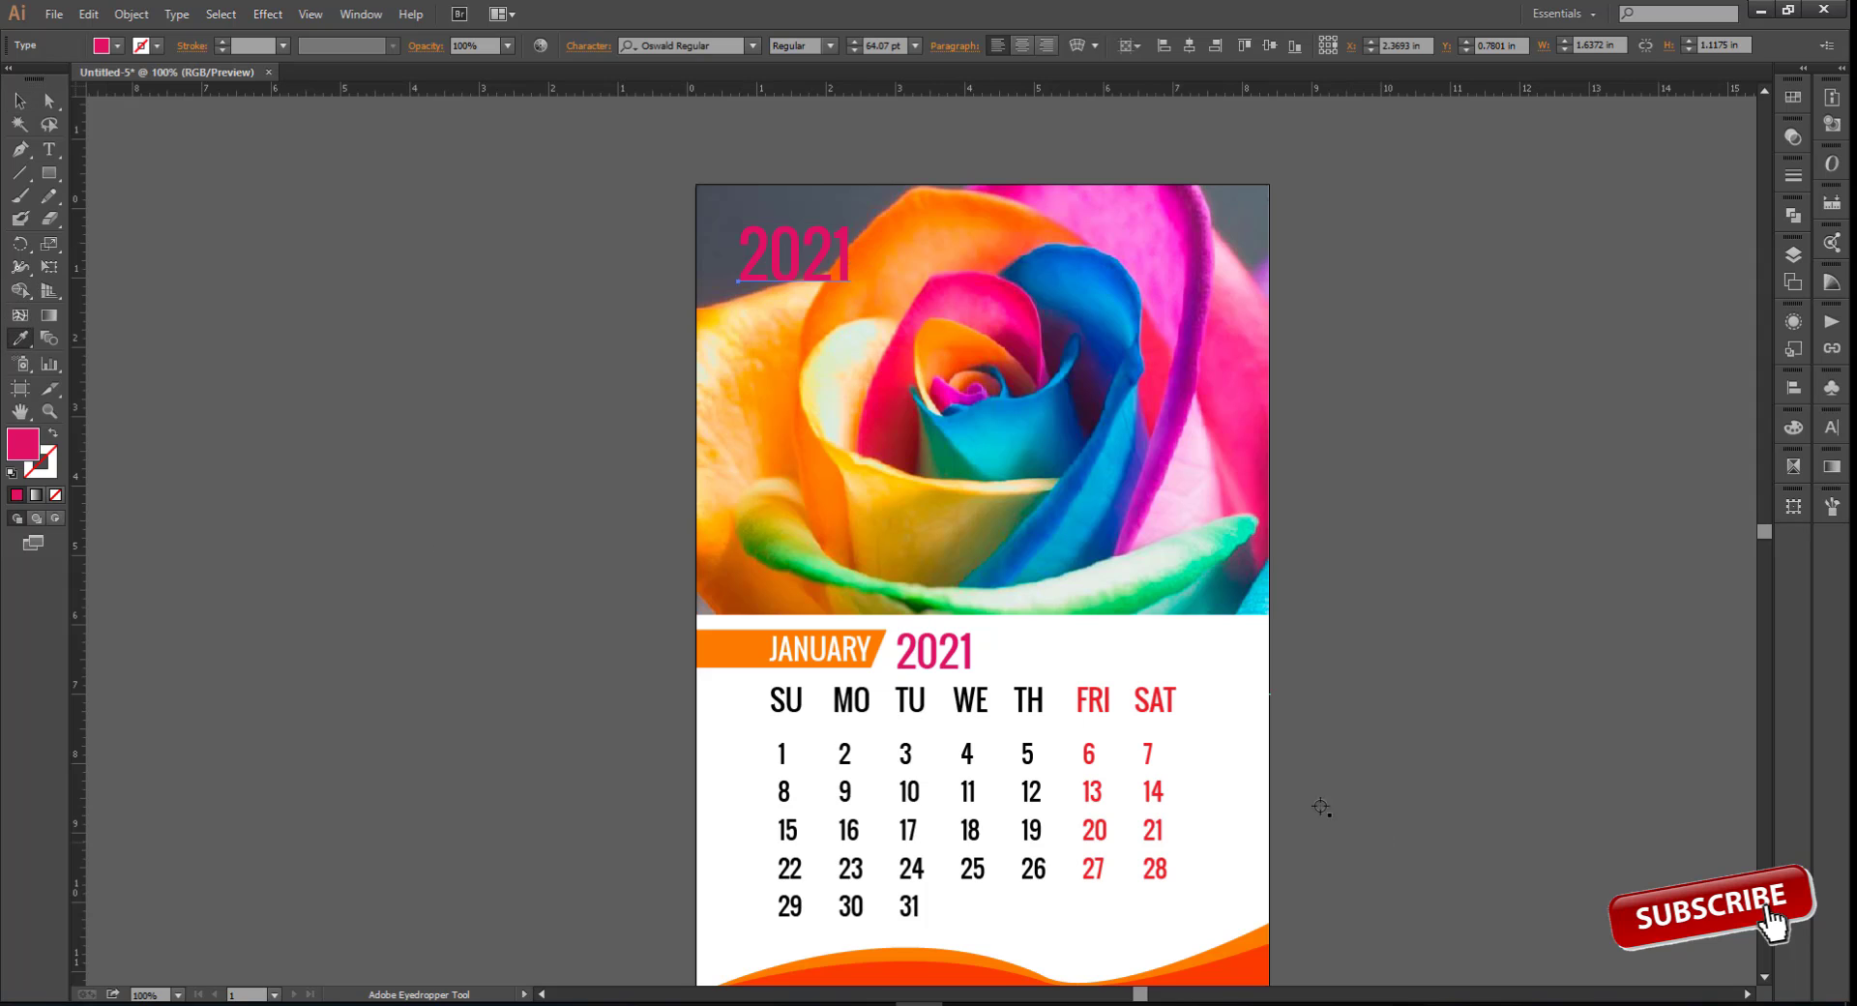
key("v")
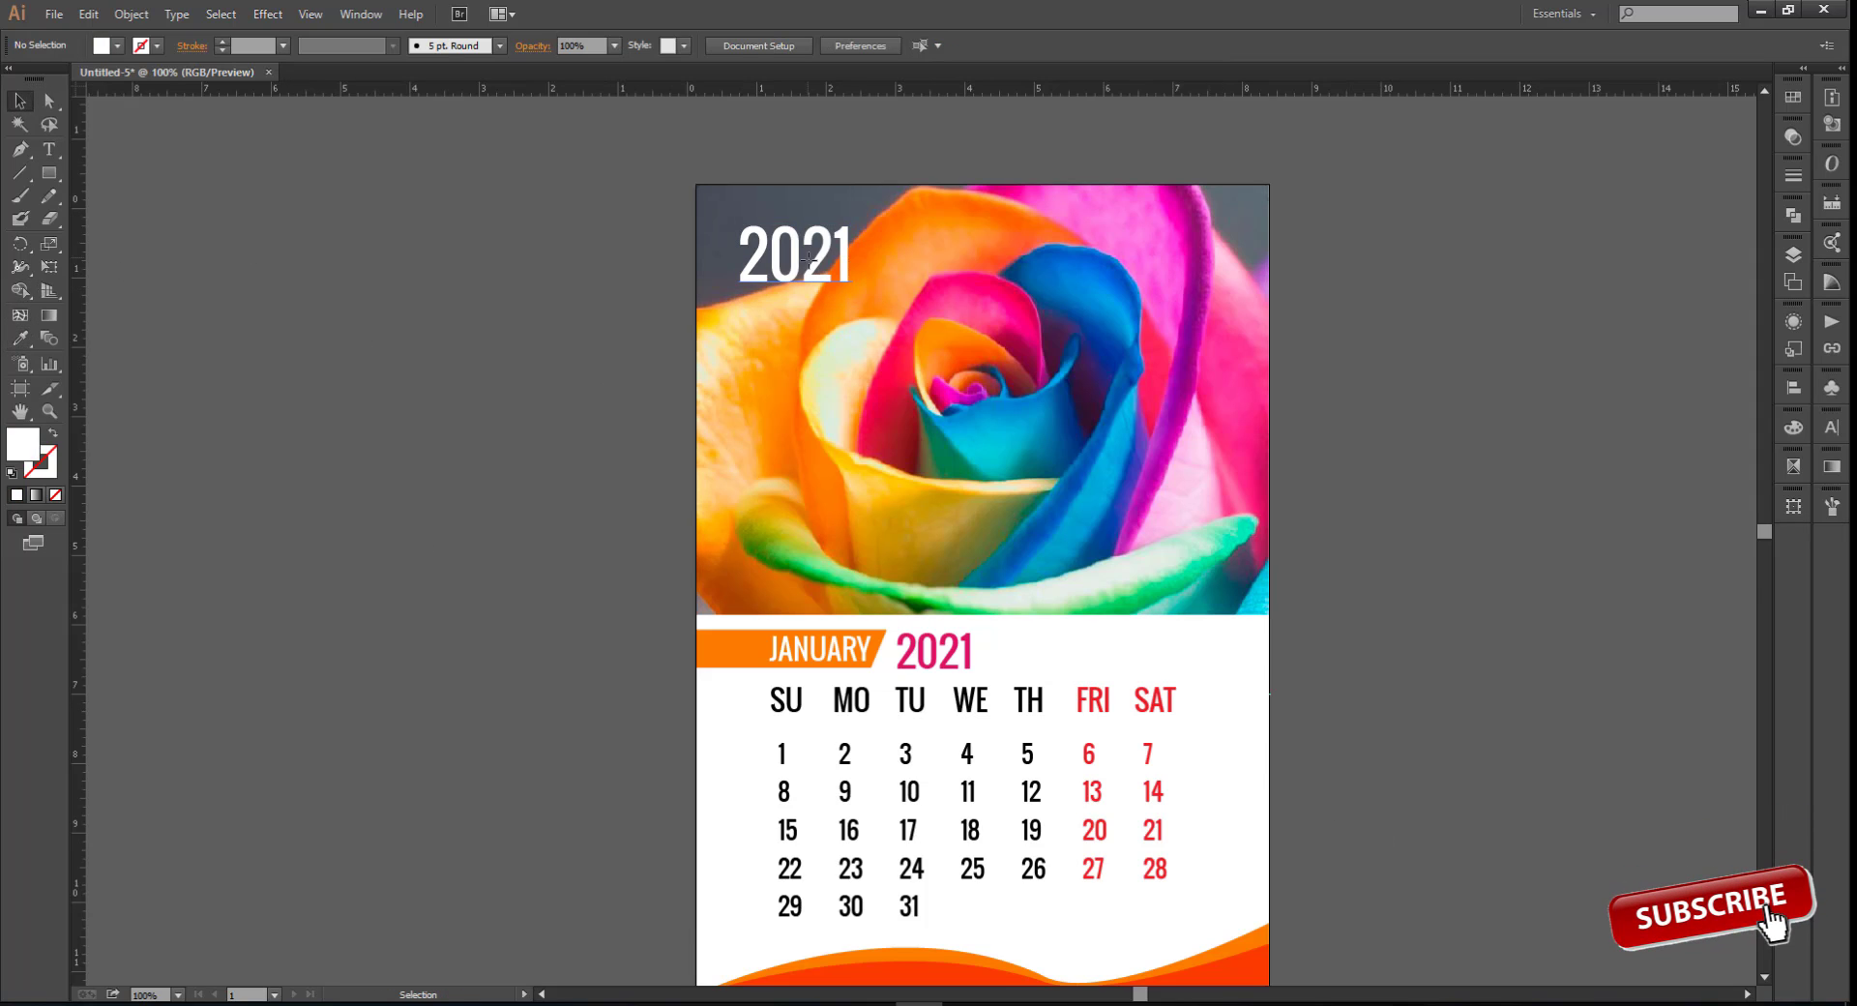
left_click(818, 268)
left_click(1376, 423)
scroll(1174, 464, "down", 2)
scroll(1143, 515, "up", 1)
left_click_drag(1142, 486, 1065, 466)
scroll(1064, 653, "up", 1)
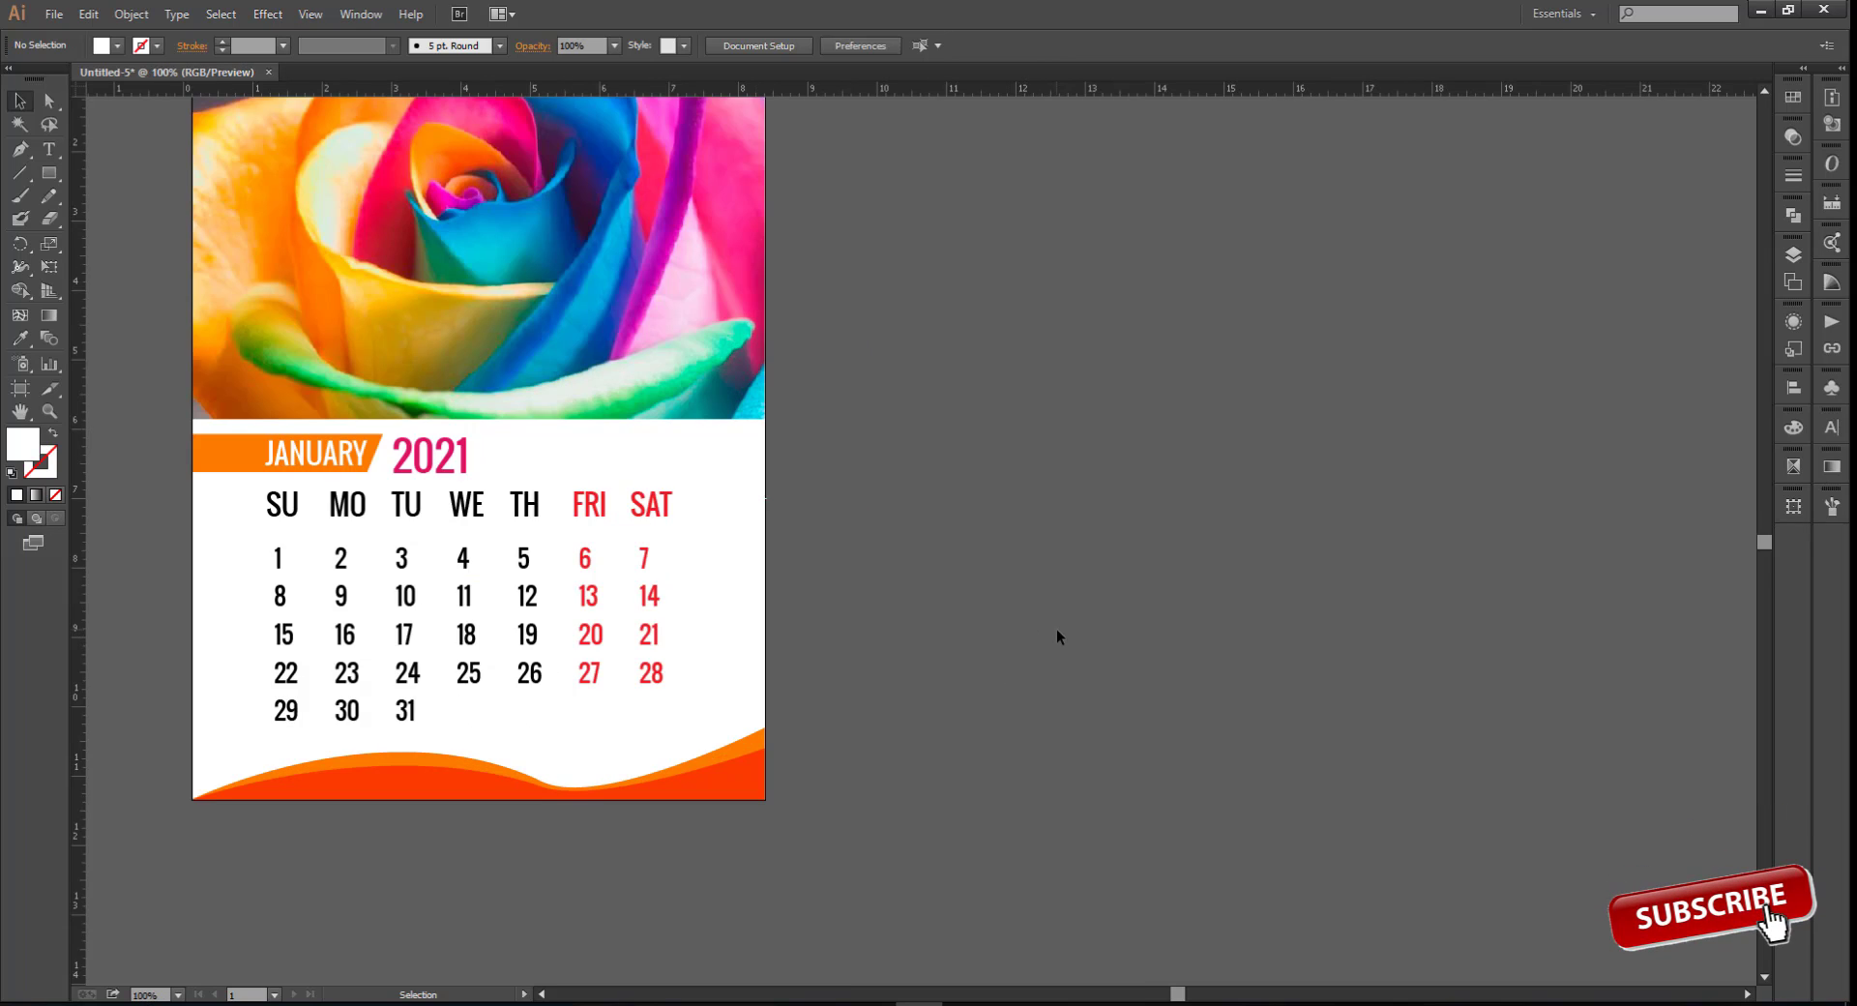
scroll(967, 619, "down", 1)
left_click_drag(1019, 578, 1090, 608)
left_click_drag(395, 171, 983, 765)
left_click_drag(495, 494, 936, 493)
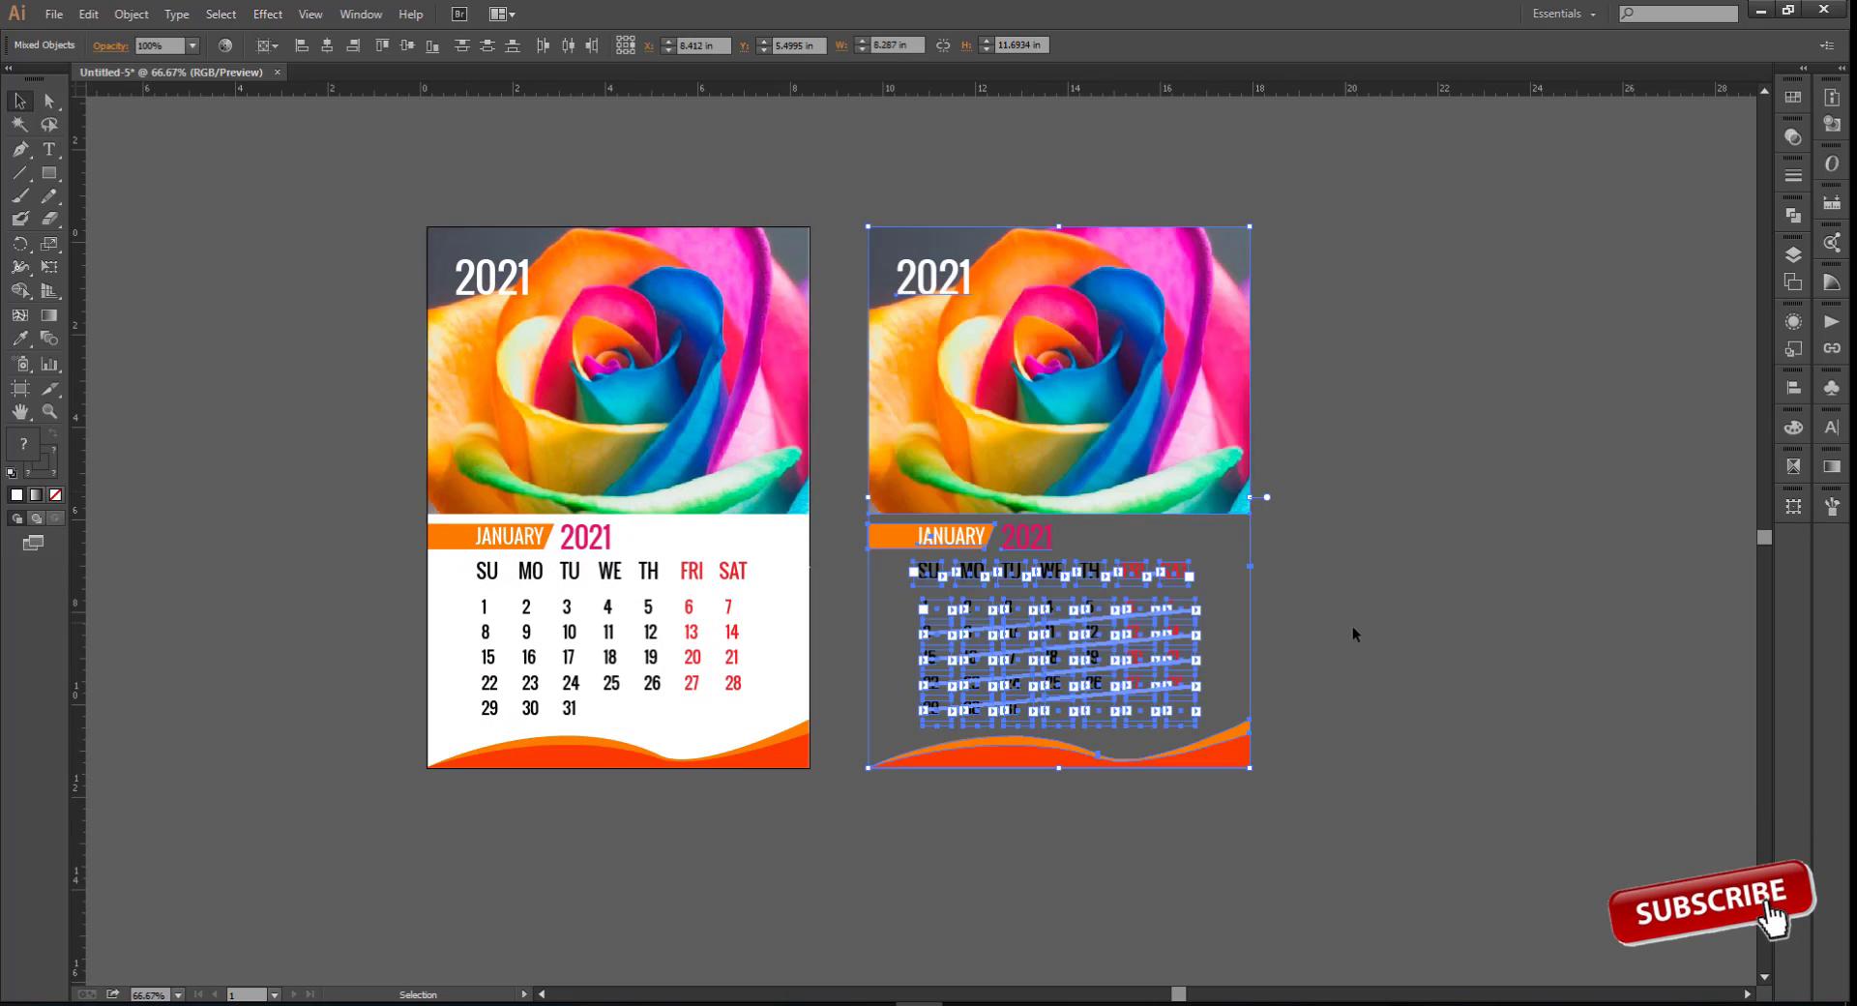
key("ctrl+z")
left_click(1352, 634)
Duplicate the artboard with all its artwork, placing the copy to the right of the original page
key("shift+o")
left_click_drag(527, 491, 949, 492)
key("v")
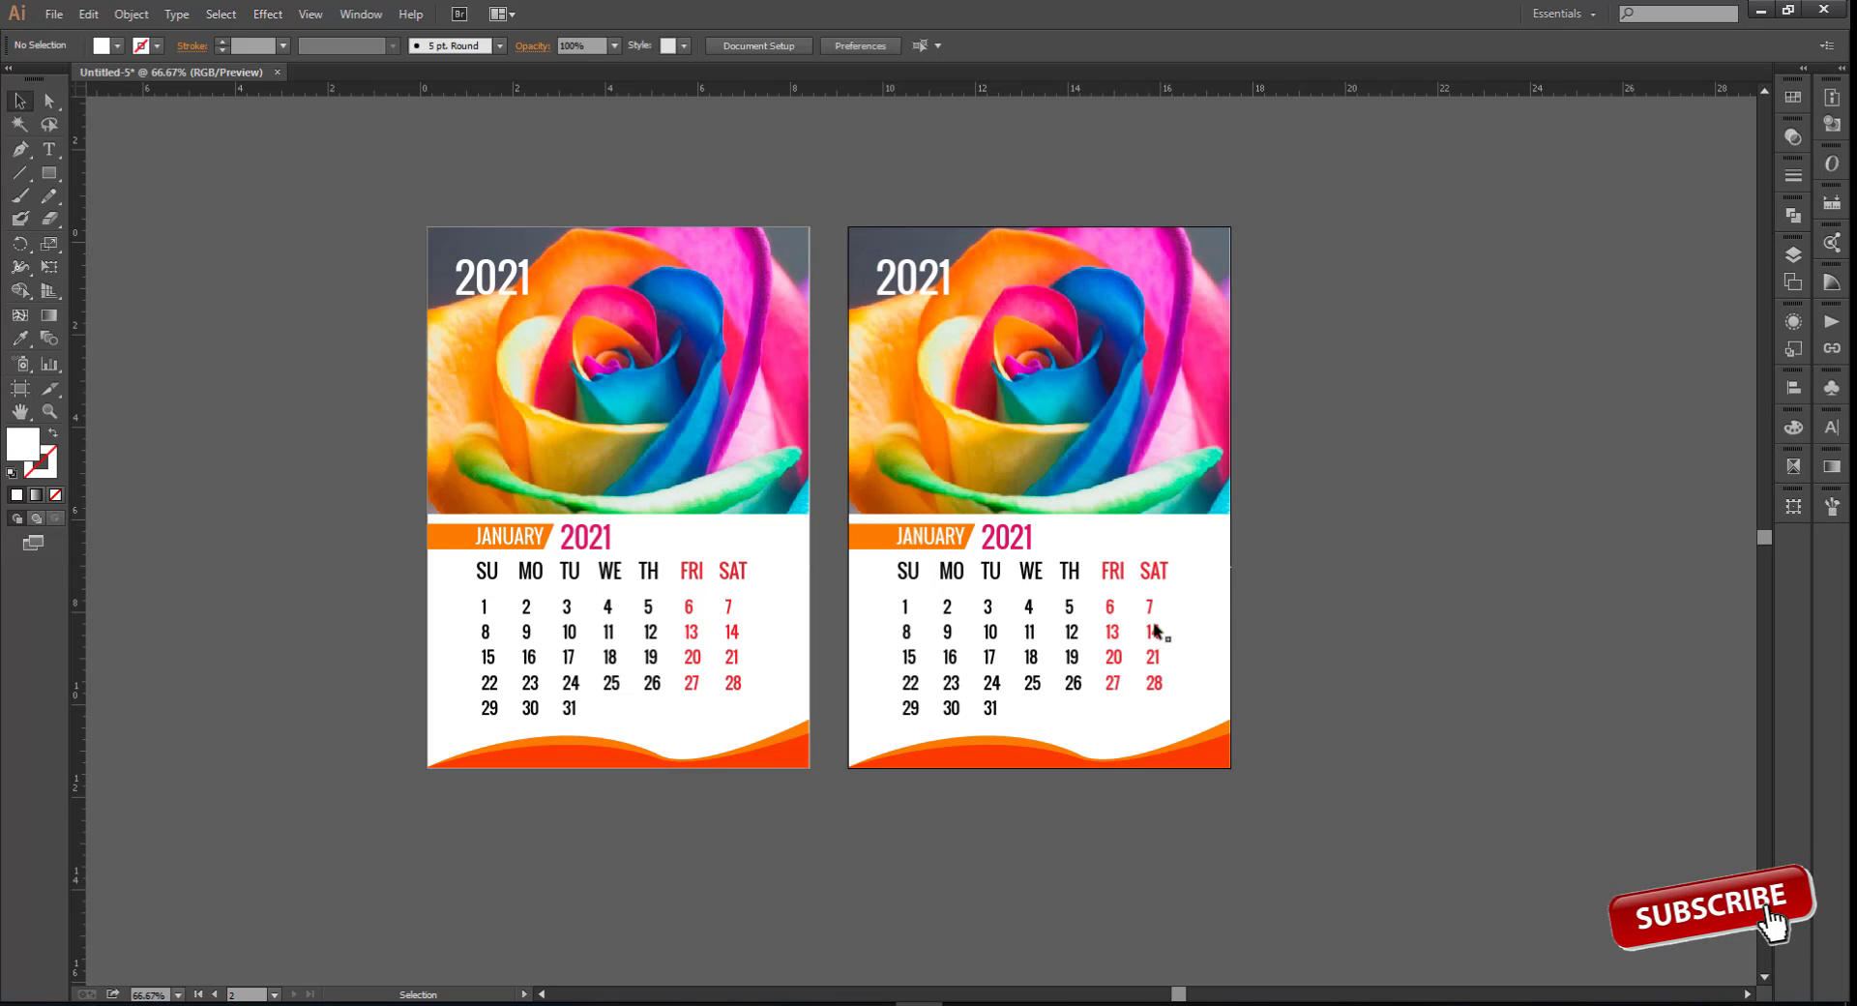
Replace JANUARY with FEBRUARY in the month banner of the second page
scroll(934, 577, "up", 2)
left_click_drag(745, 368, 833, 357)
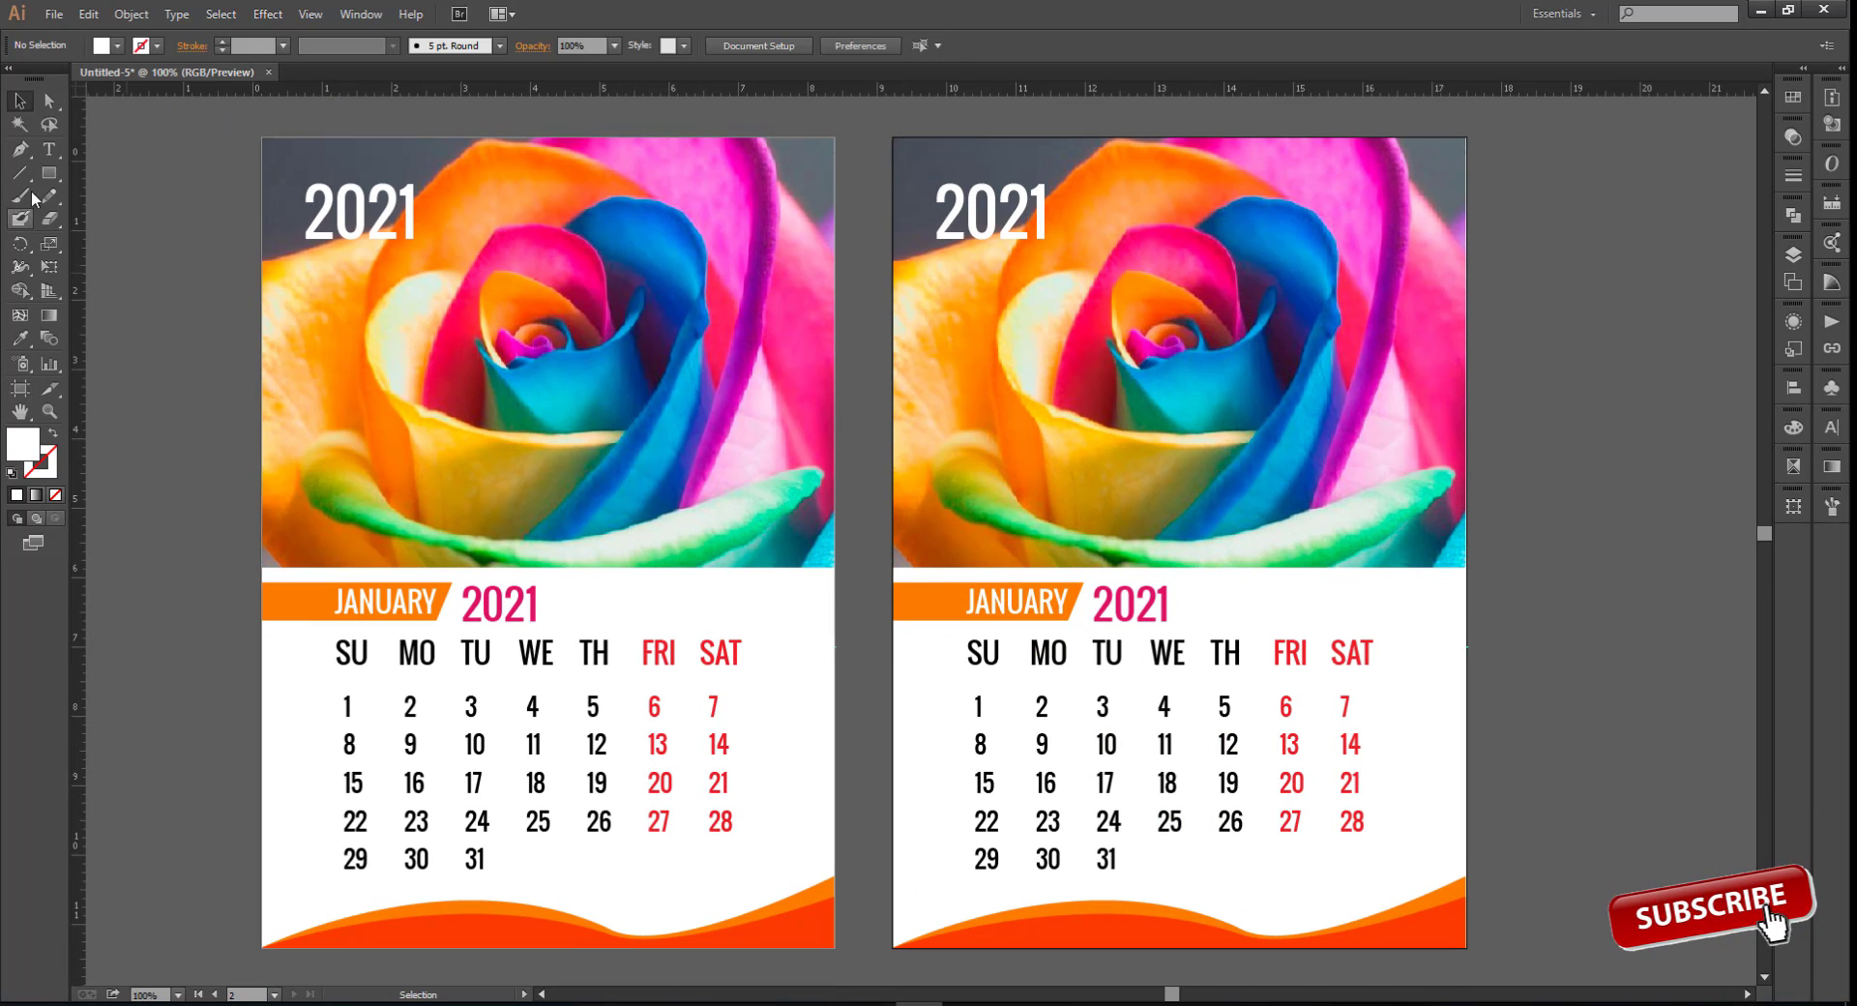
left_click(49, 150)
double_click(1029, 601)
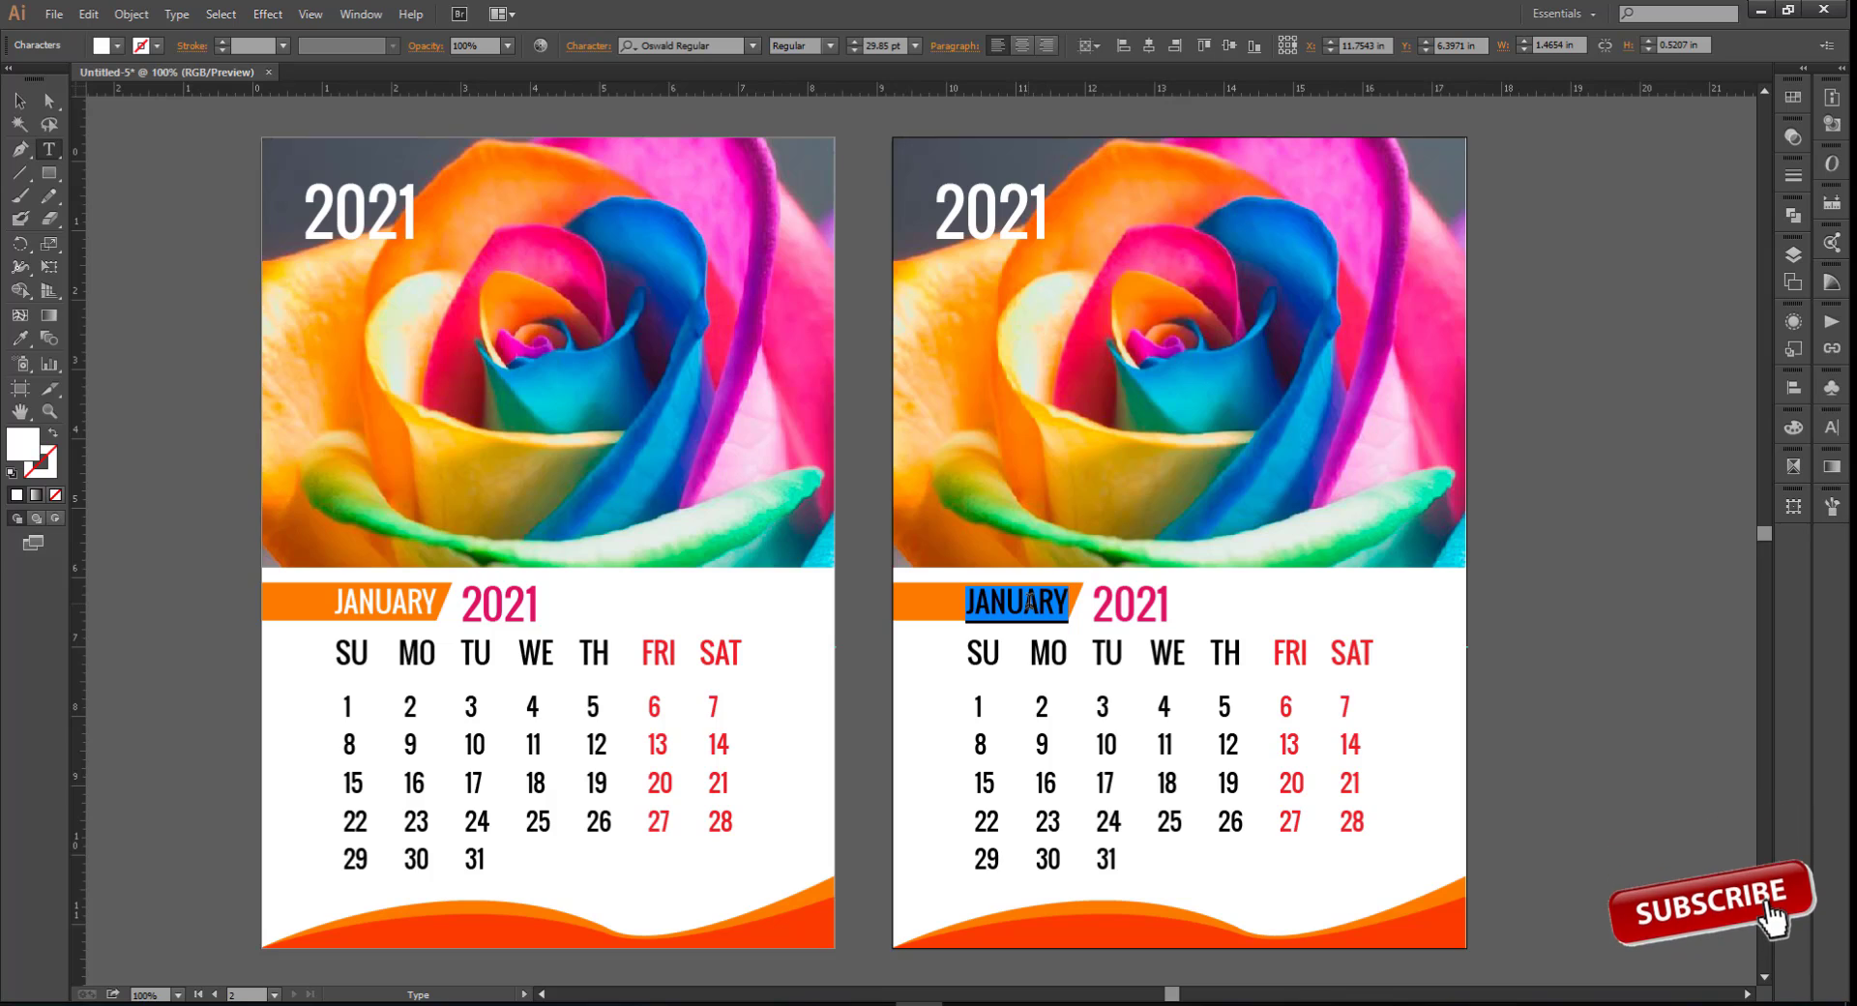
type("FE")
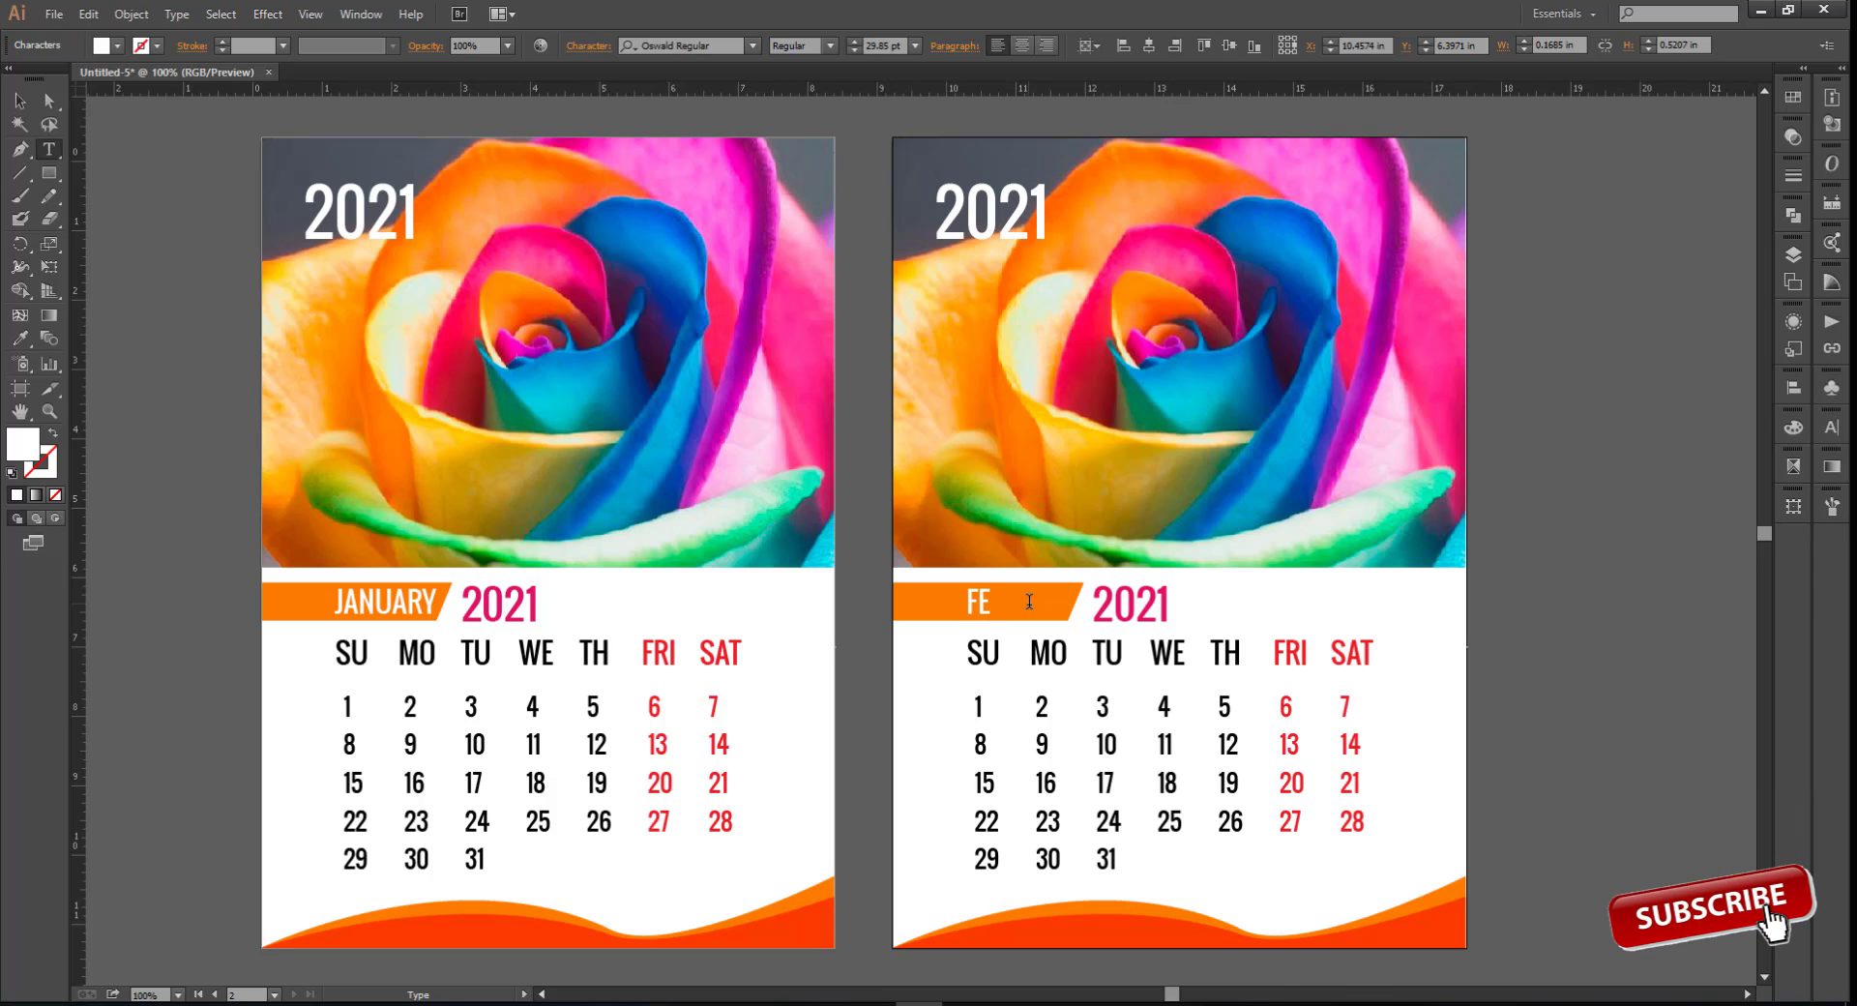
type("BRUARY")
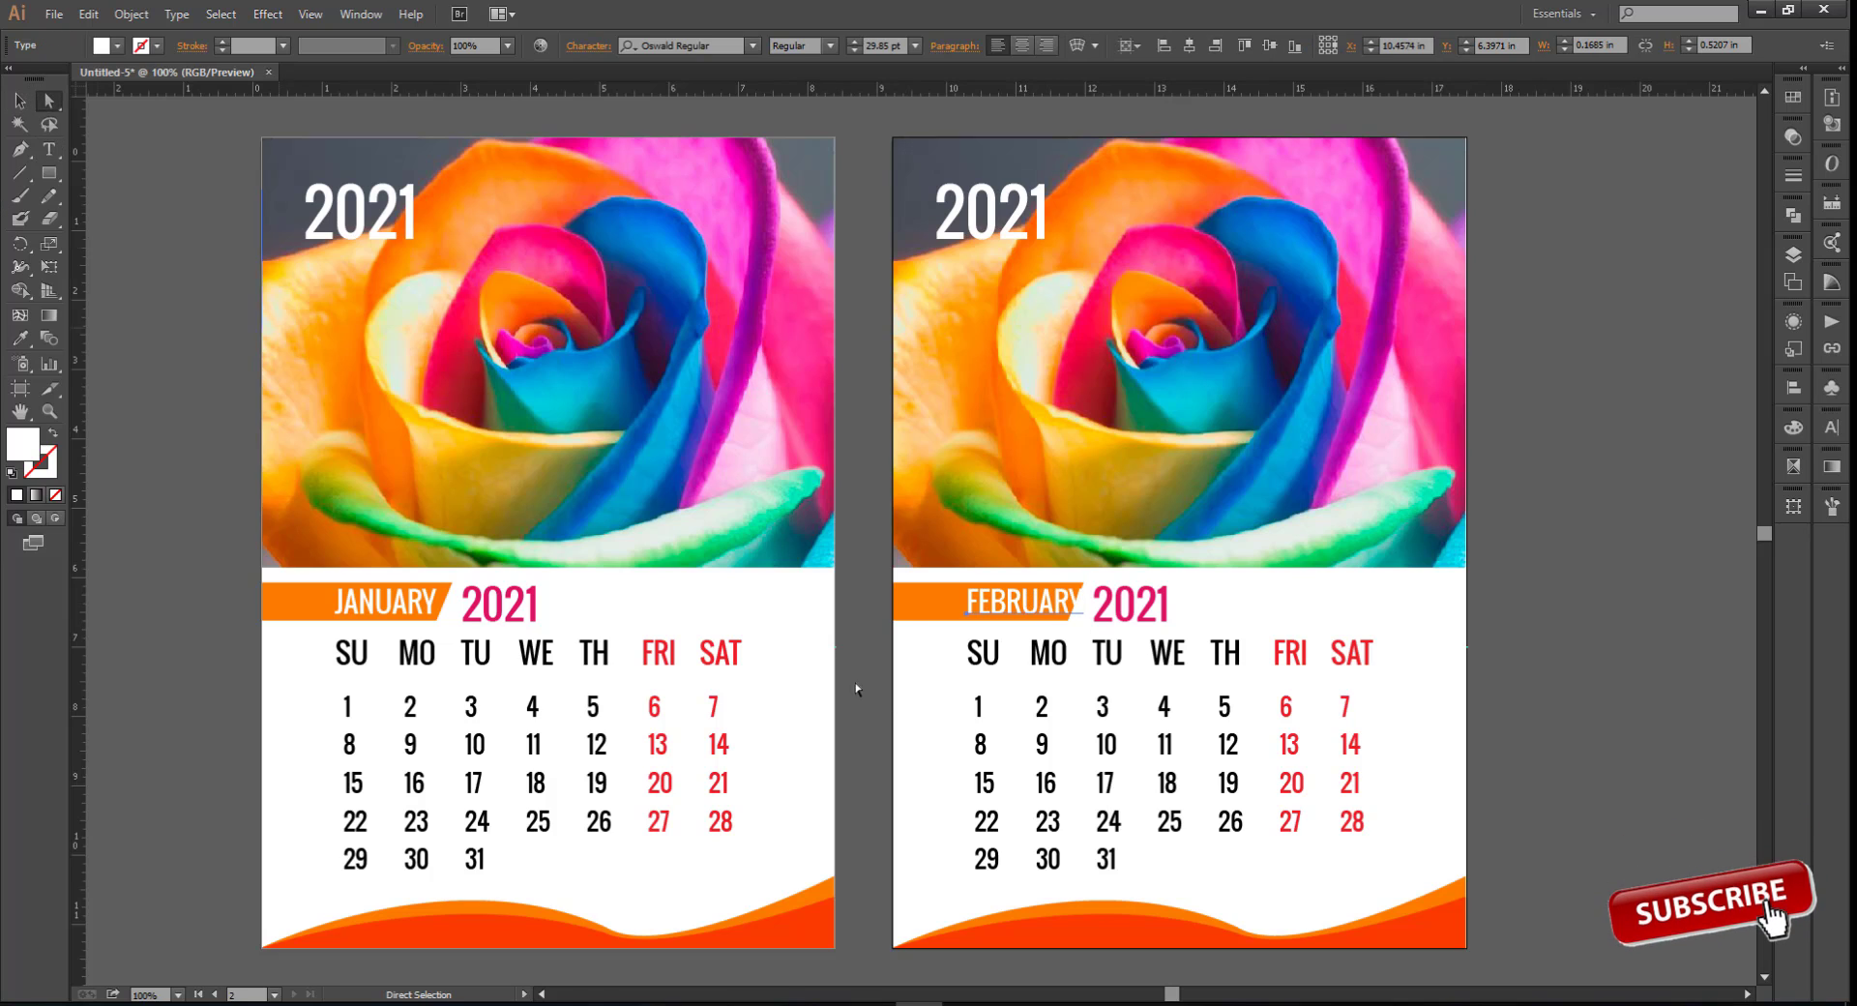
Shift the FEBRUARY text left so it fits inside its banner, and deselect it
key("ctrl+=")
left_click_drag(1047, 612, 758, 606)
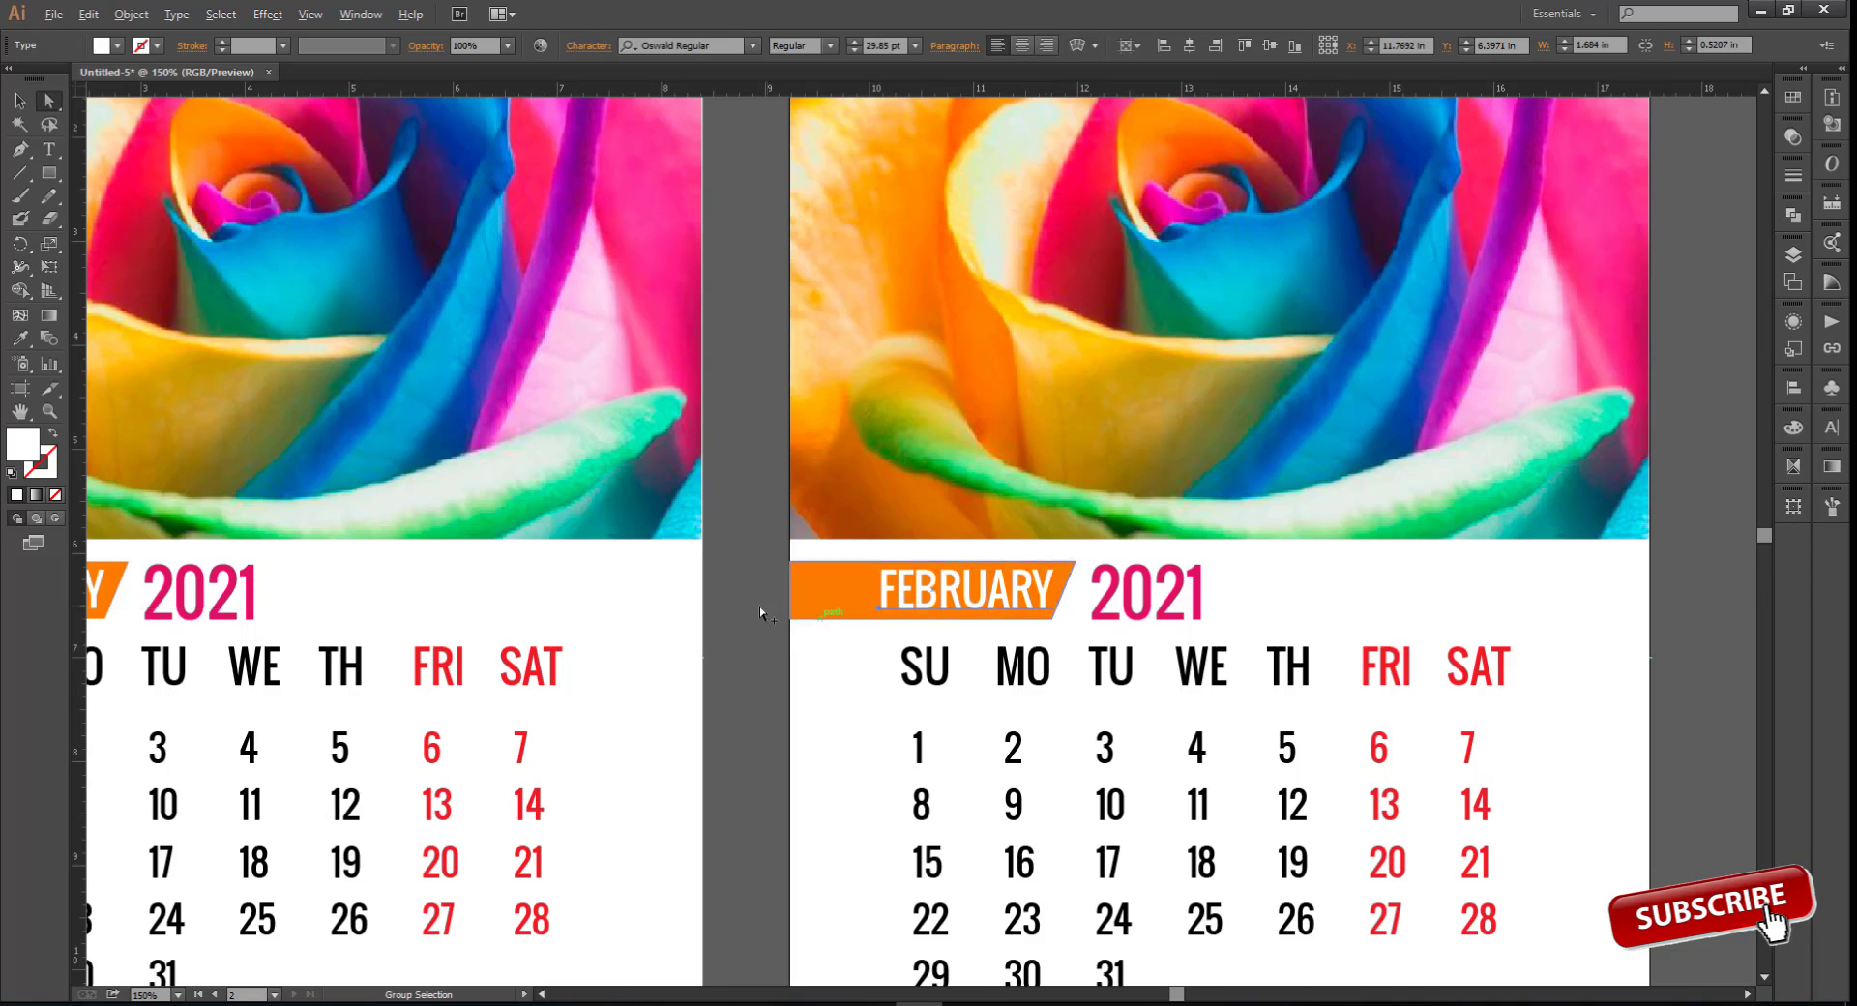
key("ctrl+minus")
left_click_drag(1439, 663, 1453, 677)
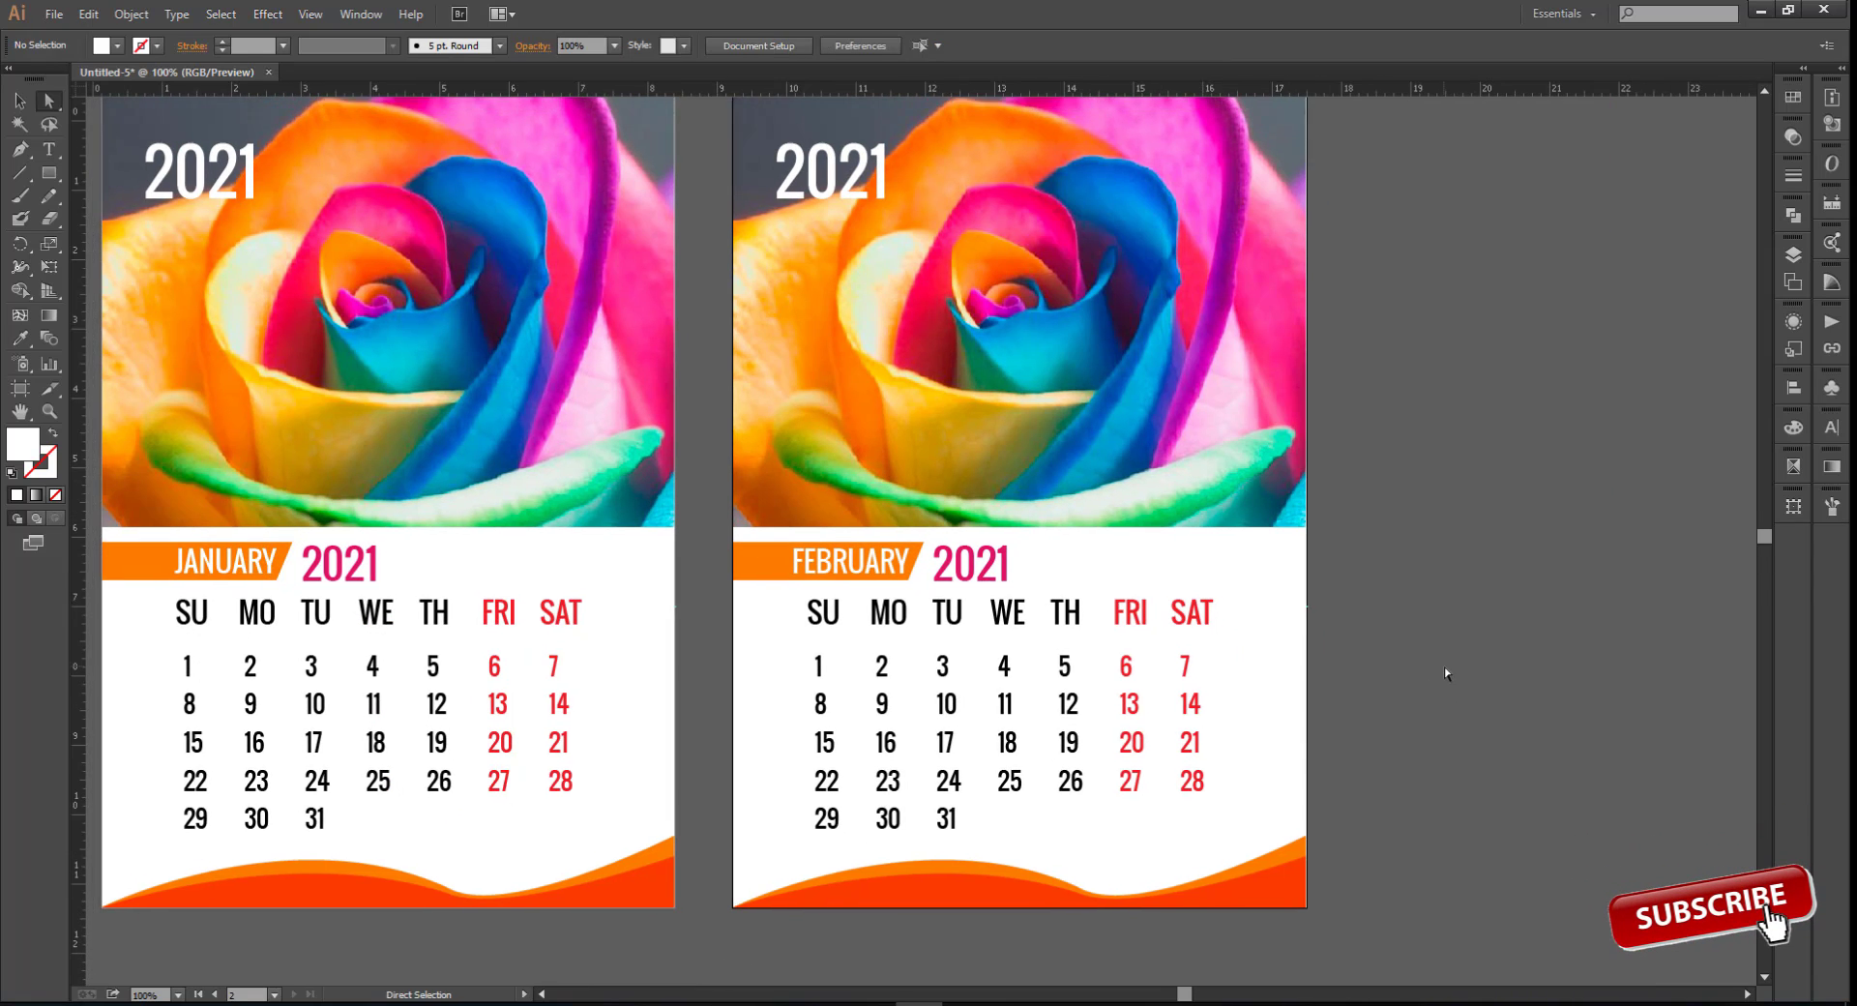
Recolour the FEBRUARY banner with a green sampled from the rose photo
scroll(1450, 677, "down", 1)
left_click_drag(1519, 587, 1459, 581)
scroll(1405, 721, "up", 1)
left_click_drag(1405, 721, 1376, 716)
left_click(743, 531)
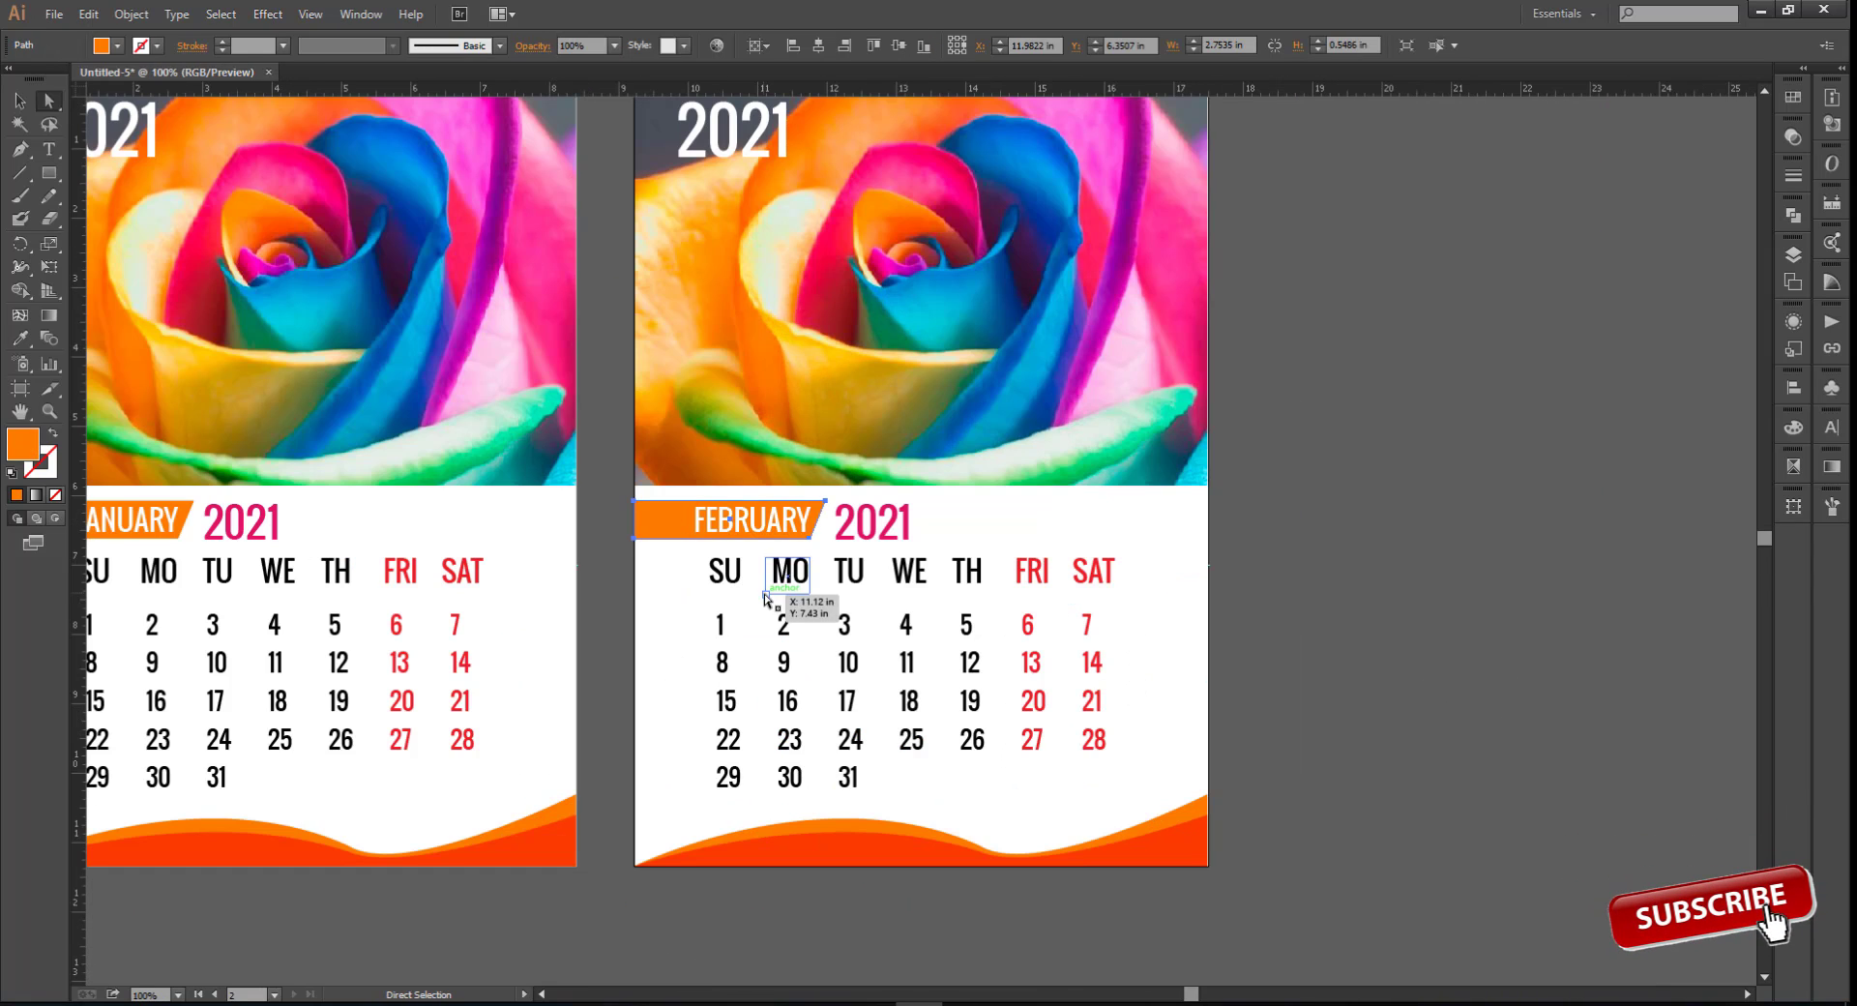
left_click(1061, 466)
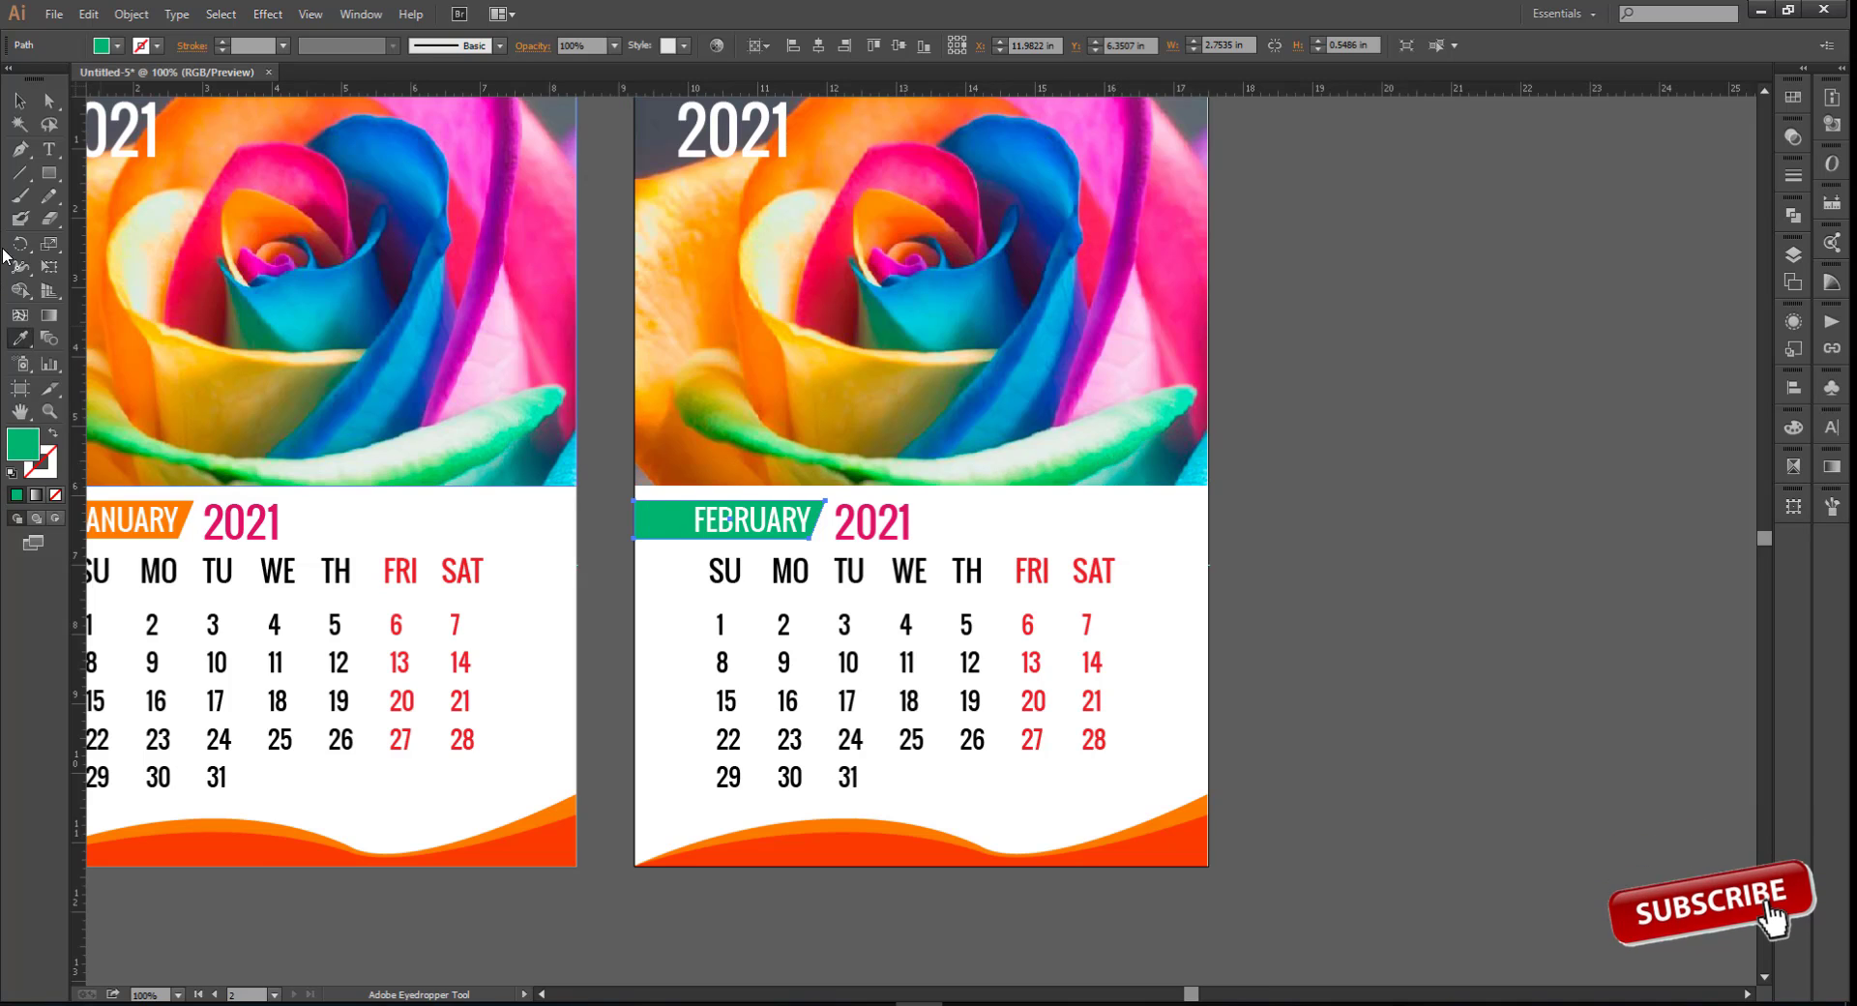
Select the back wave shape on the February page and try a pale mint fill sampled from the rose photo
left_click(1409, 573)
scroll(1402, 629, "down", 1)
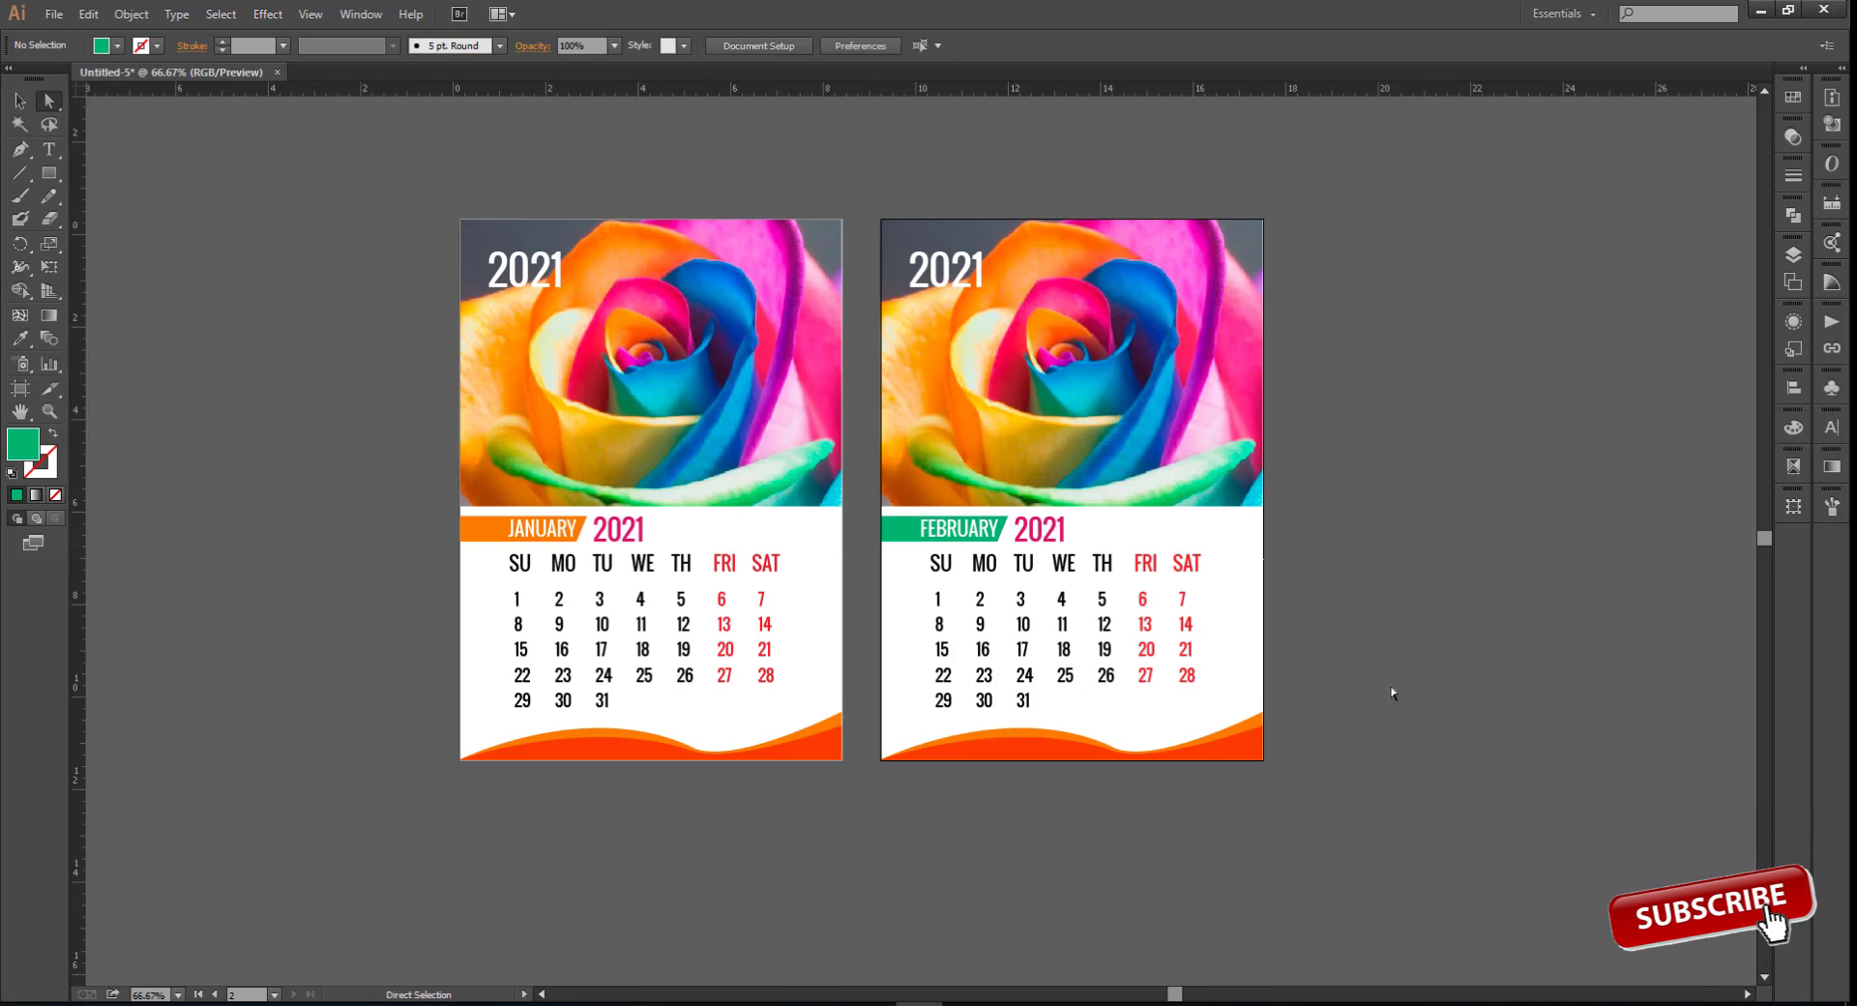
scroll(1408, 770, "up", 2)
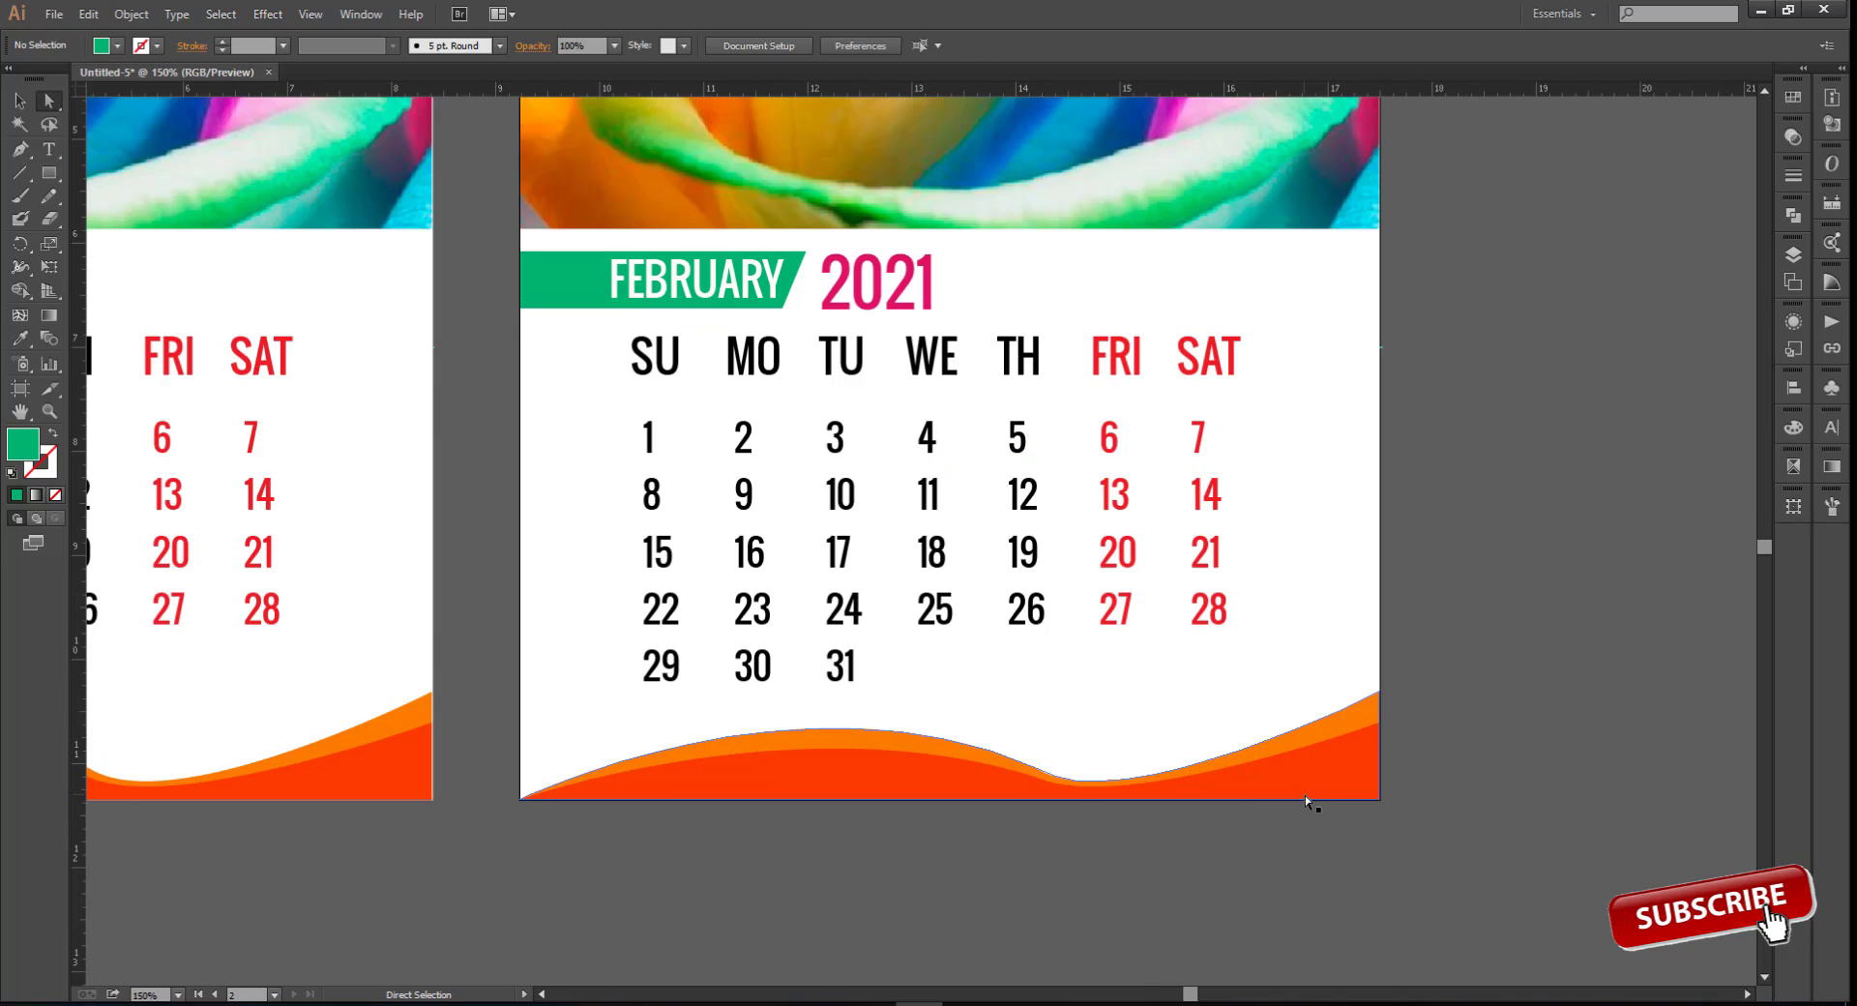
left_click(1331, 728)
scroll(803, 756, "down", 1)
key("i")
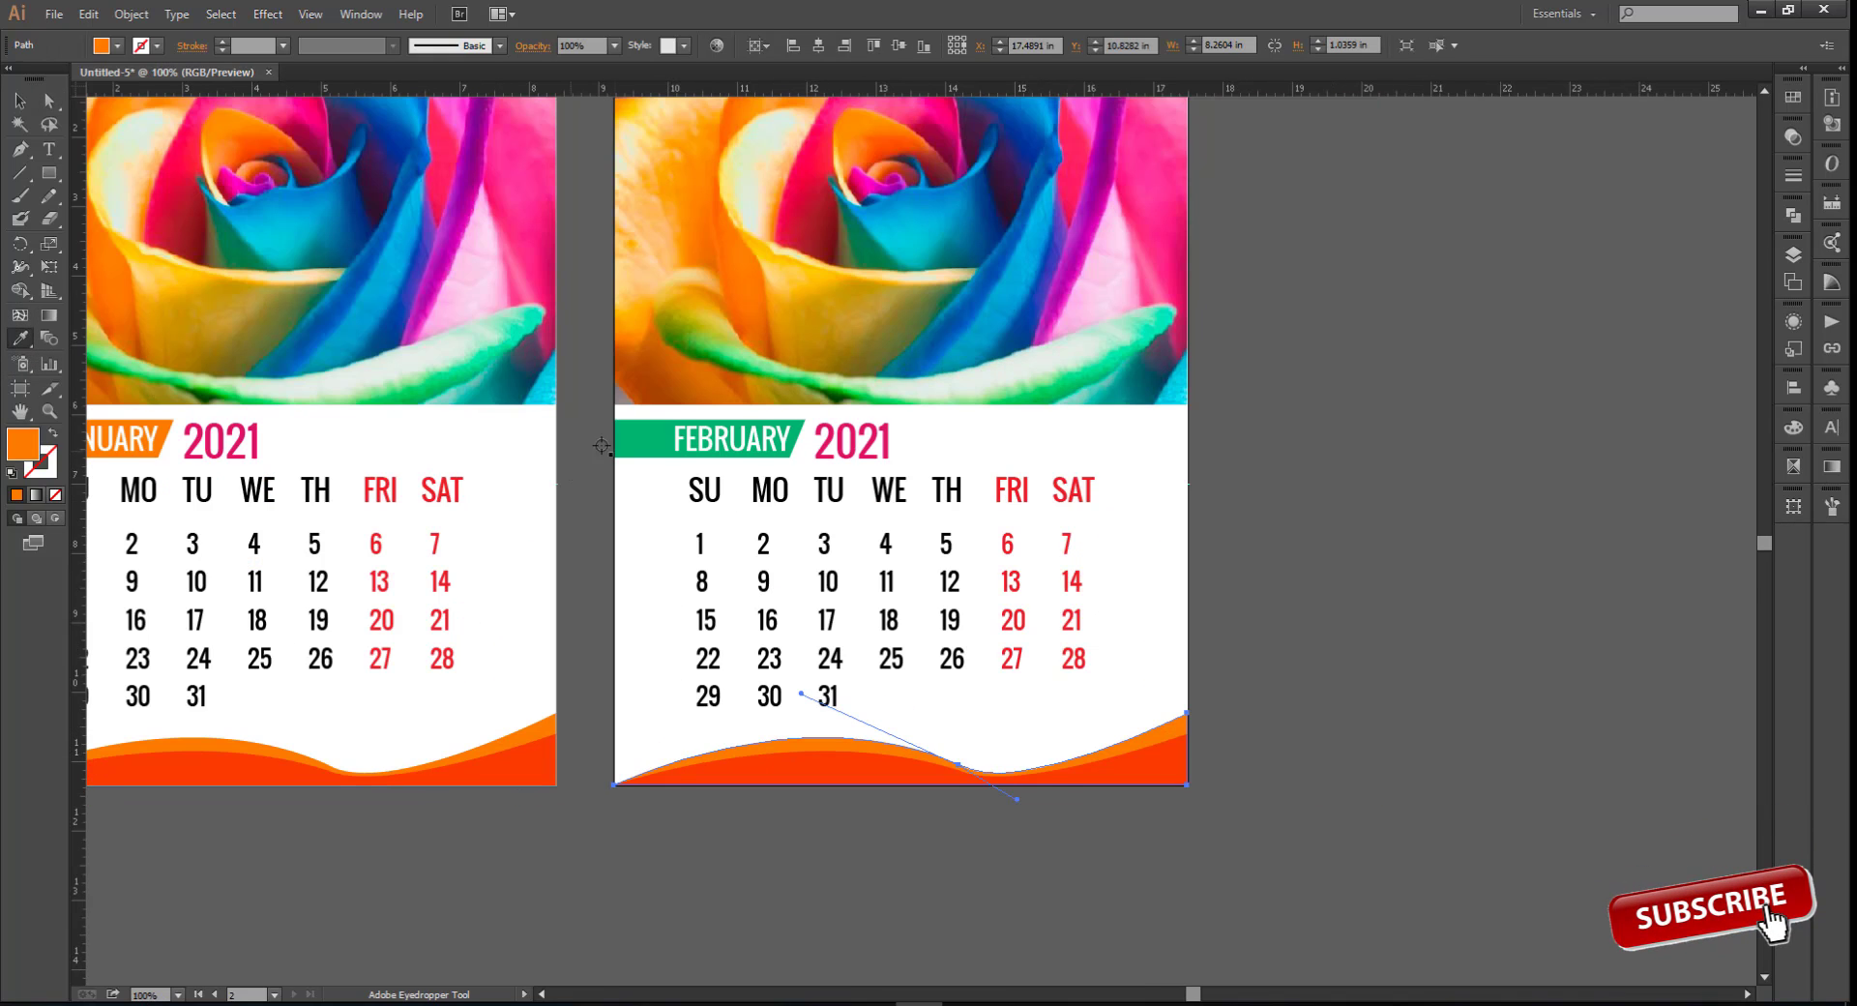
left_click(634, 252)
left_click(696, 236)
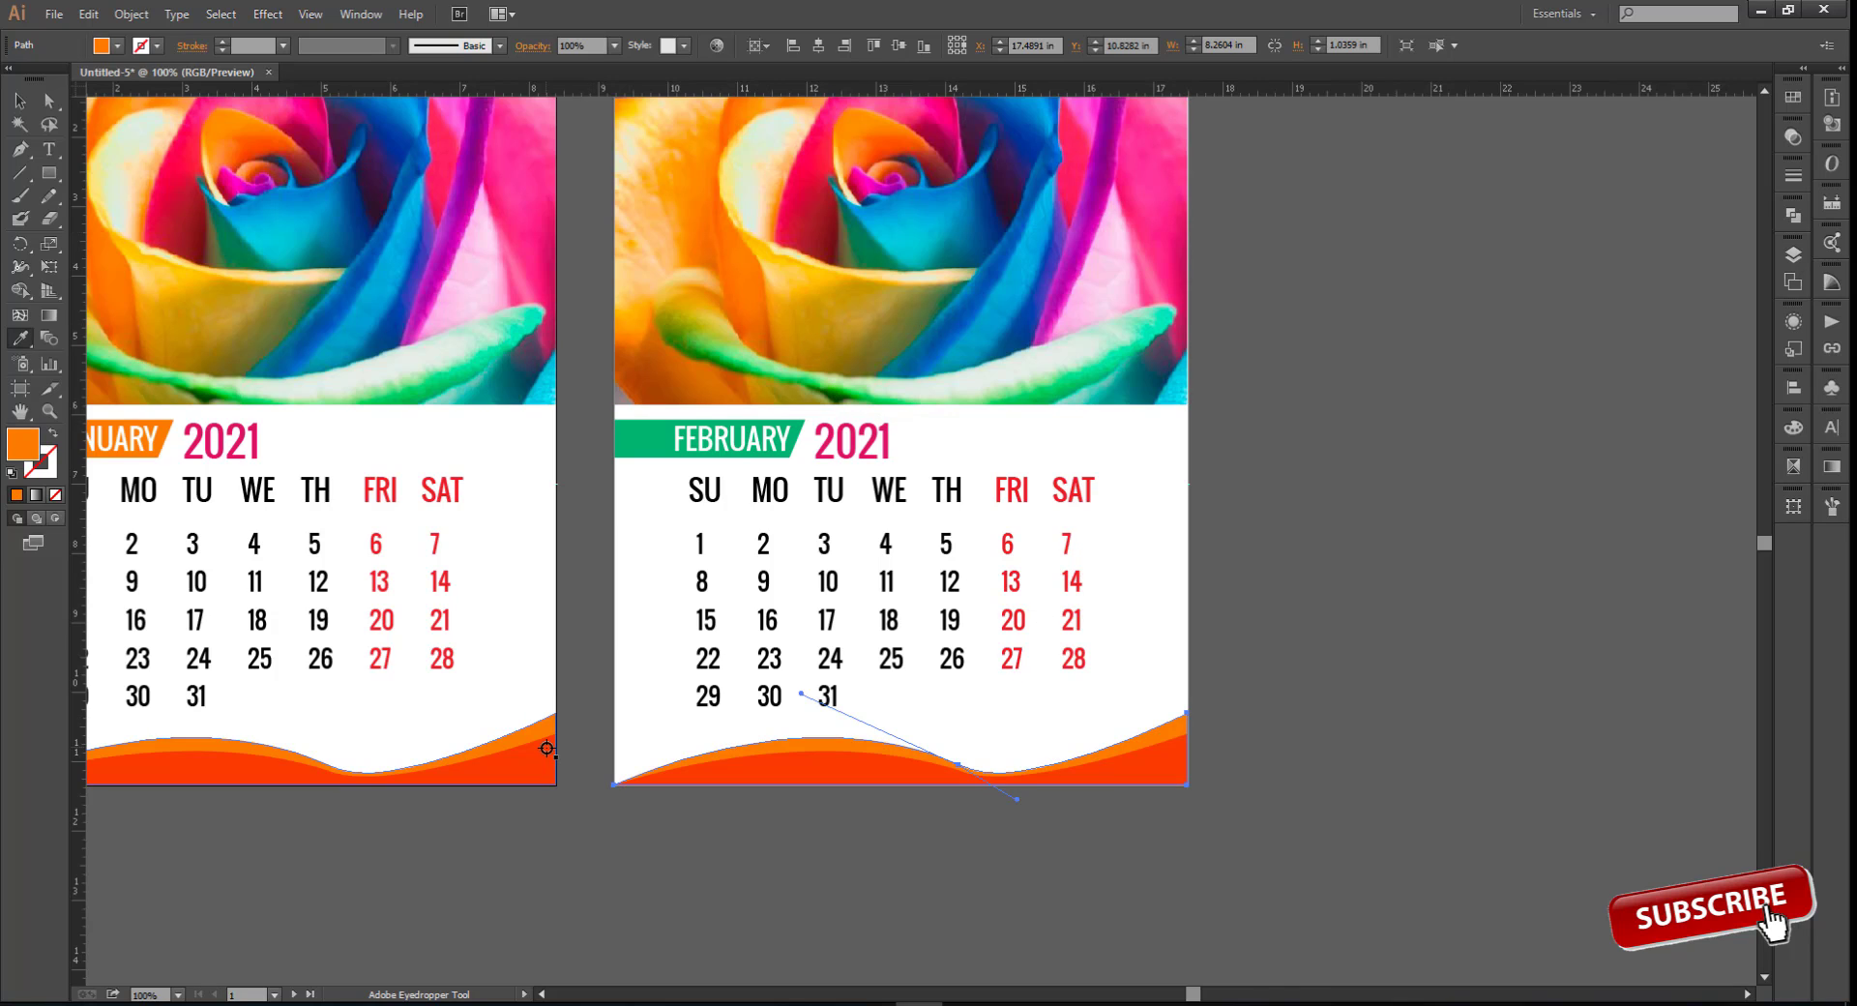
left_click(1167, 291)
left_click(1102, 334)
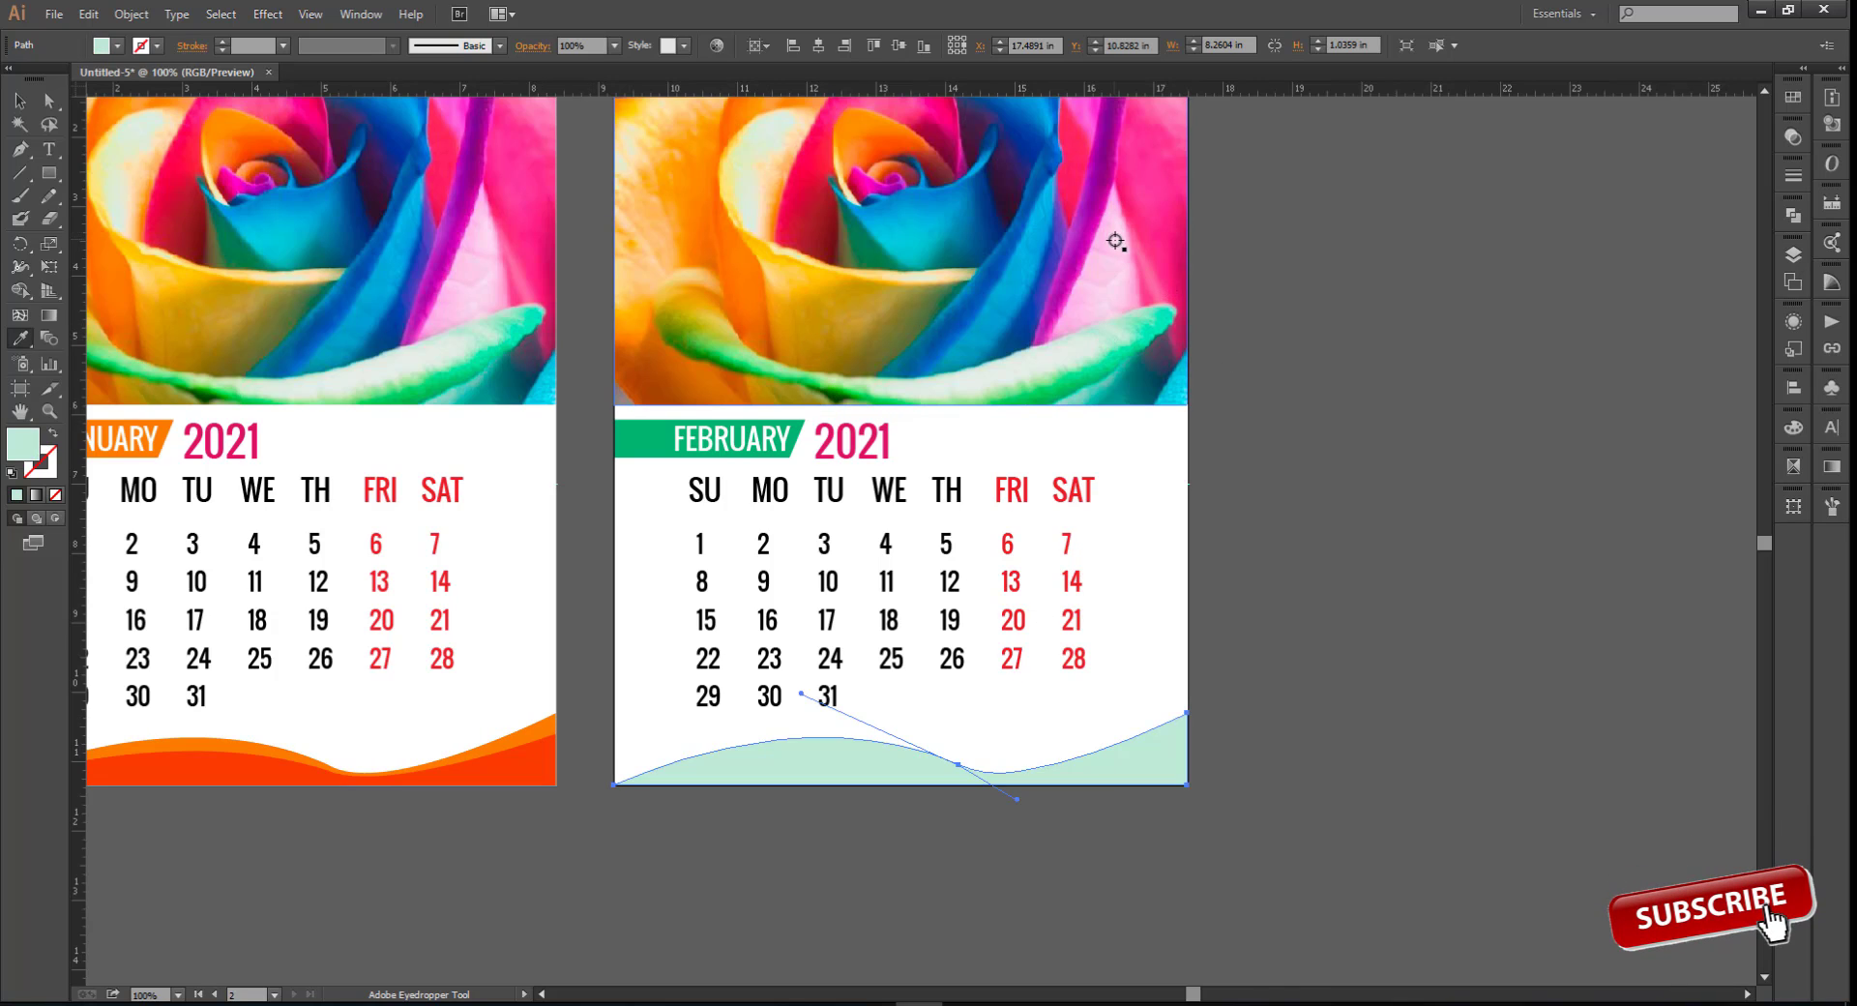
Try other fills from the rose photo on the back wave, including pale peach and olive green
left_click(1117, 241)
scroll(967, 246, "up", 1)
left_click(764, 254)
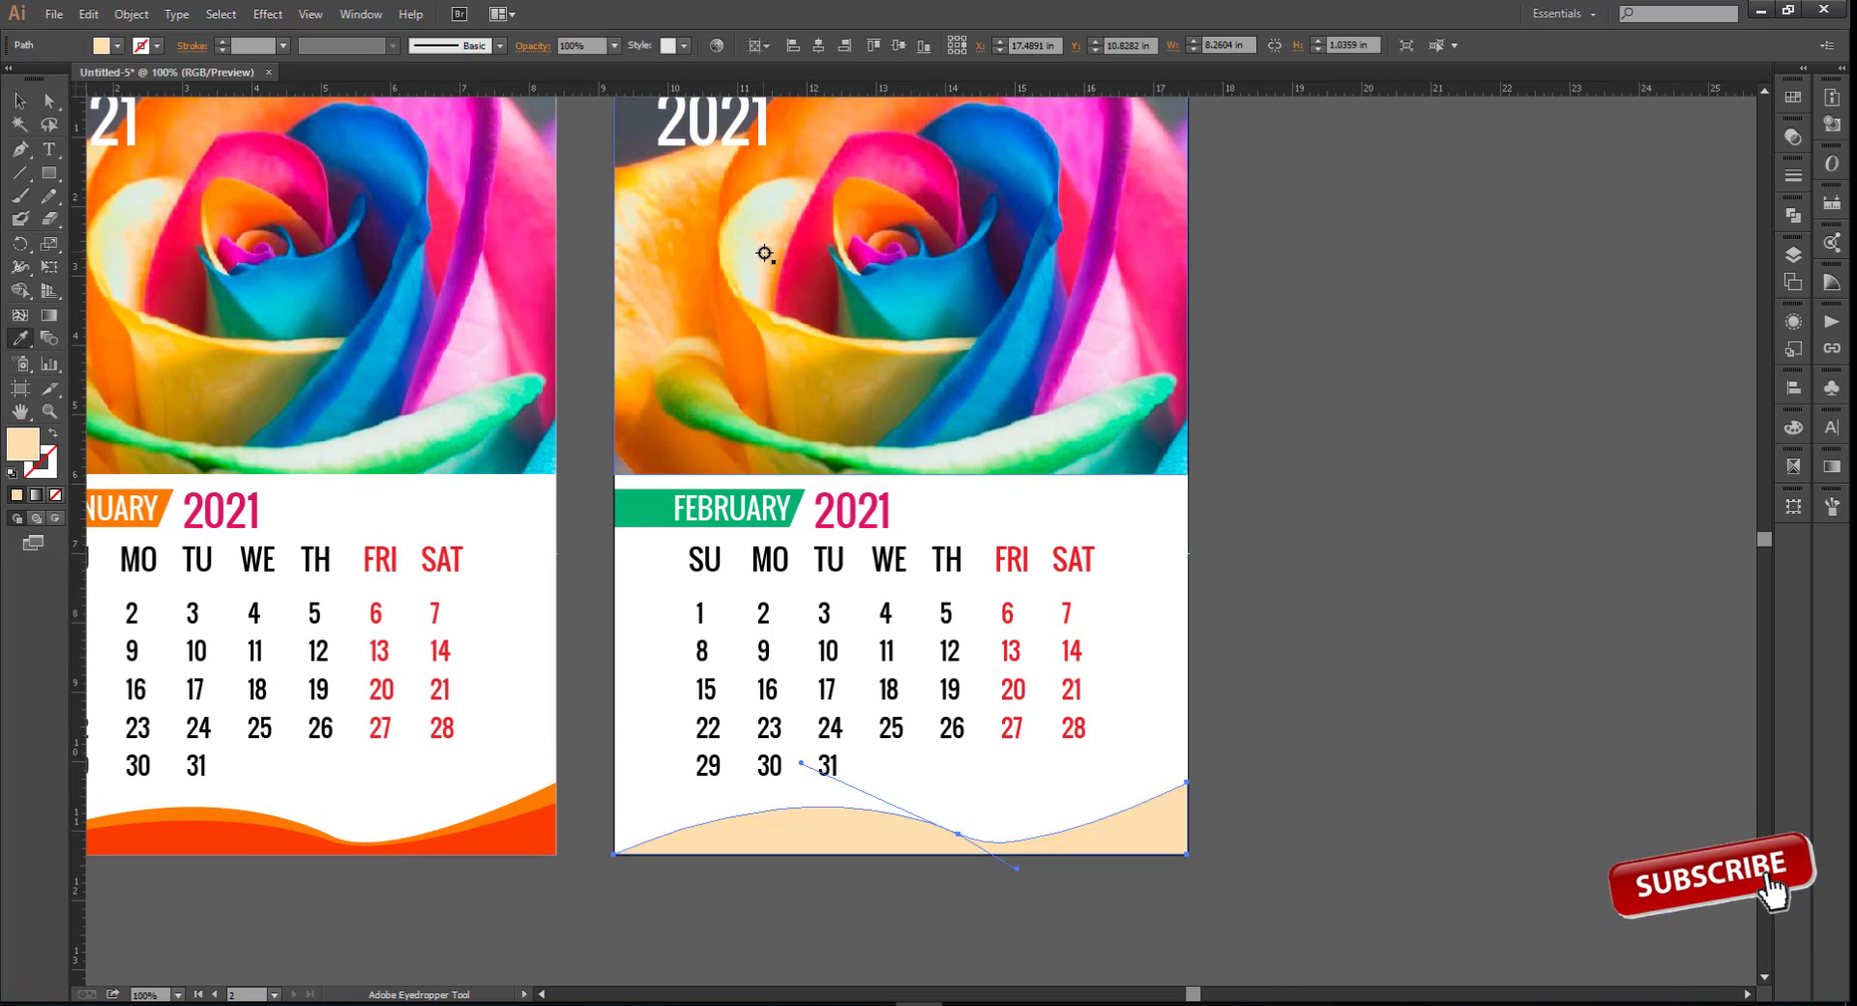
left_click(707, 402)
scroll(823, 483, "up", 1)
Fill the February back wave with the magenta of the 2021 text and set its blending mode to Multiply
left_click(851, 568)
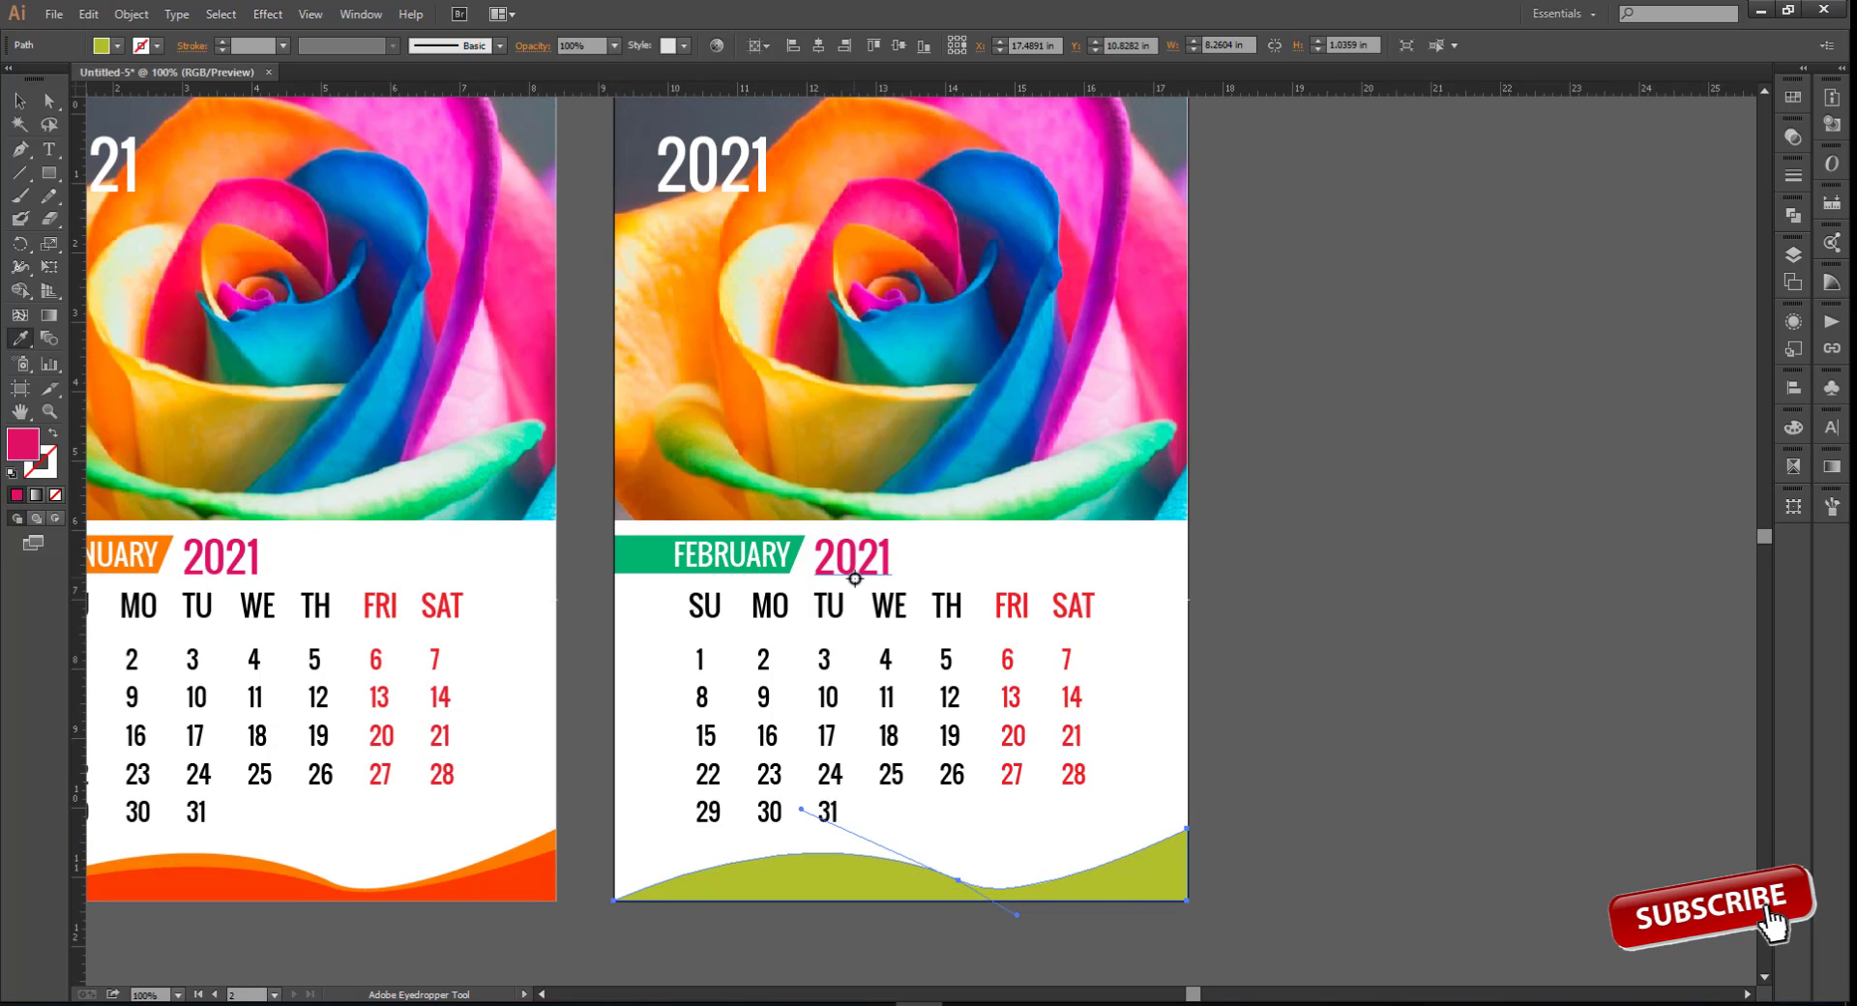
left_click(1793, 137)
left_click(1601, 146)
left_click(1596, 214)
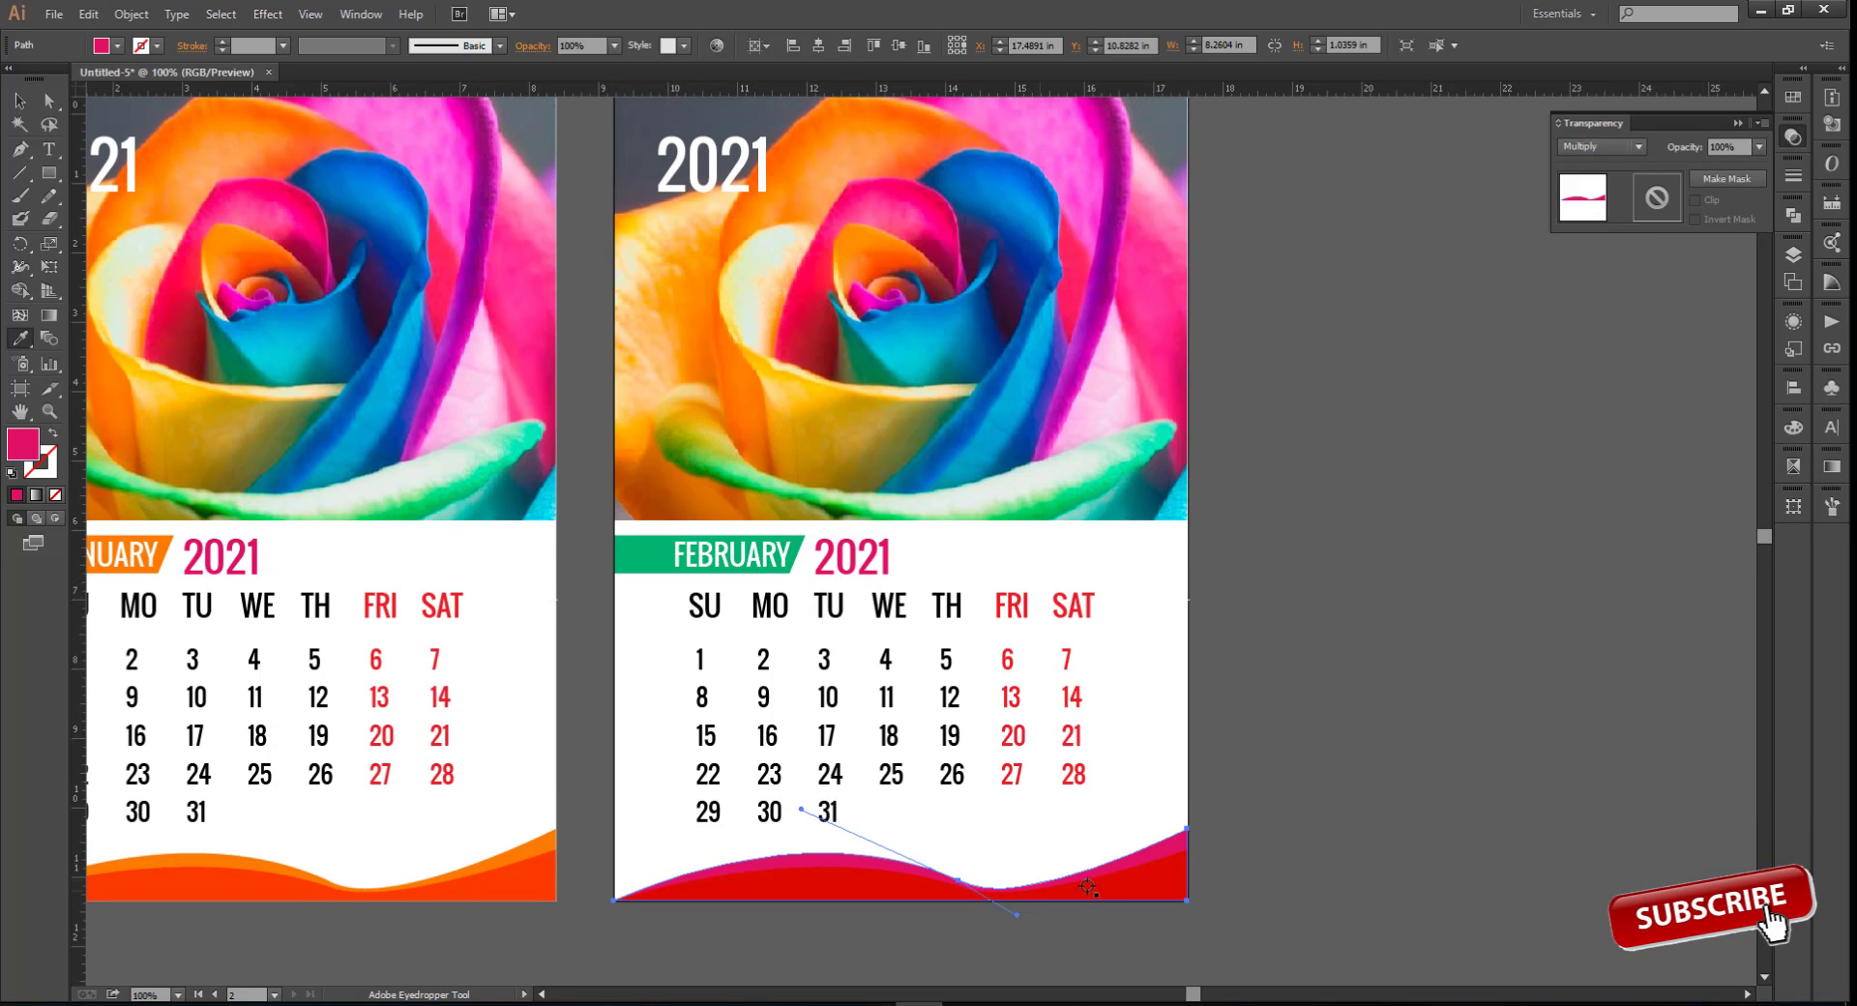
Fill the February back wave with orange sampled from the rose photo, using the Multiply blending mode
left_click(674, 286)
left_click(1596, 147)
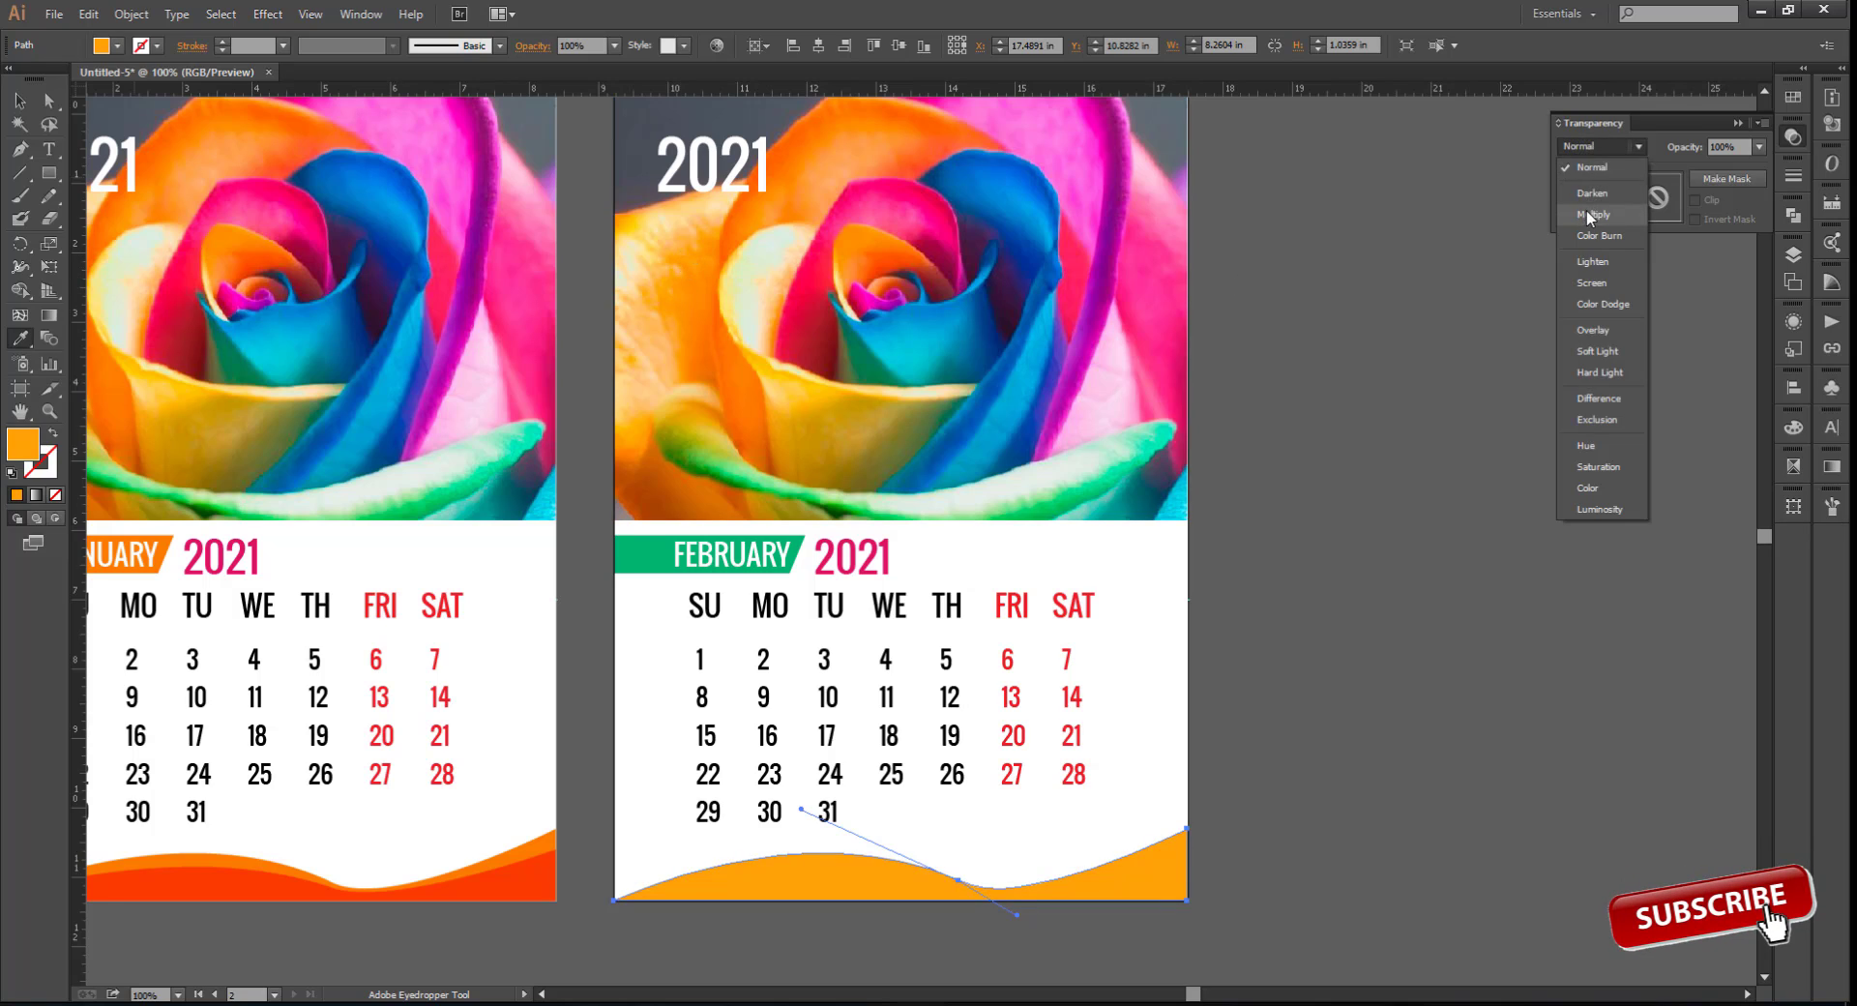
left_click(1587, 214)
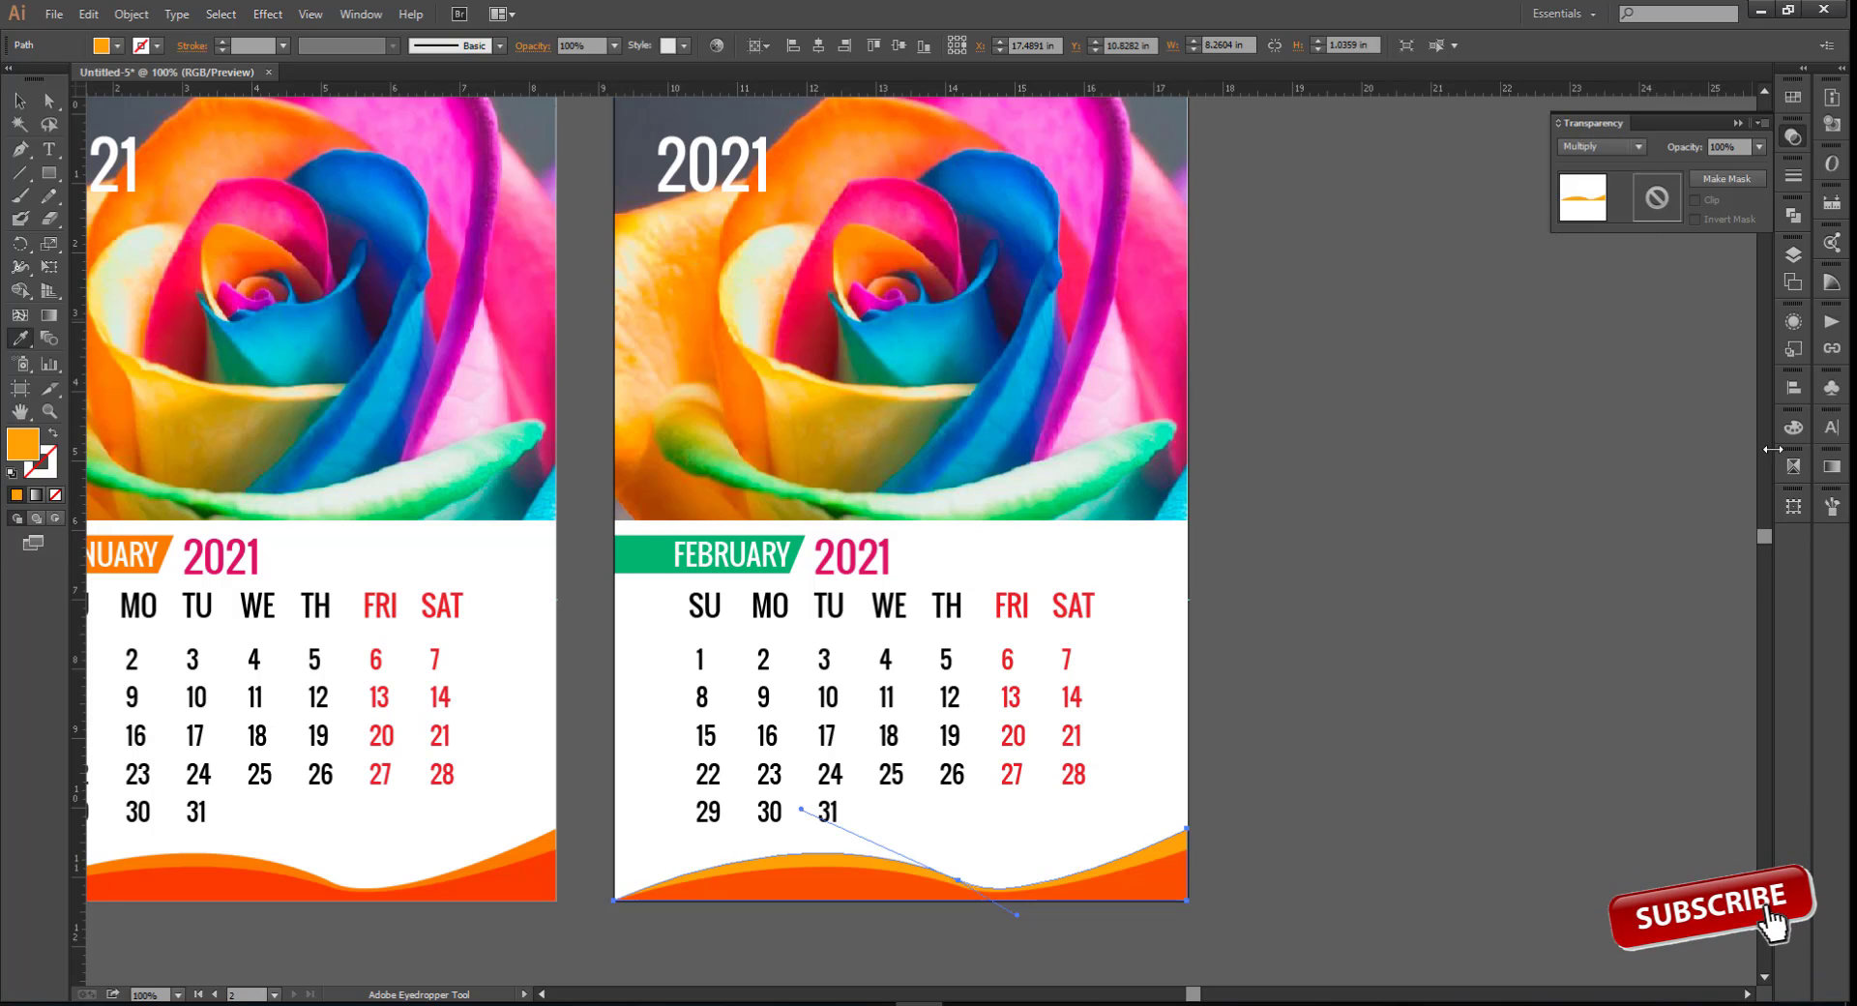
Open the Color panel, try pink fills sampled from the rose petals on the February wave, and deselect it
left_click(1793, 427)
left_click_drag(1662, 443, 1563, 445)
scroll(1223, 605, "down", 1)
left_click(1178, 495)
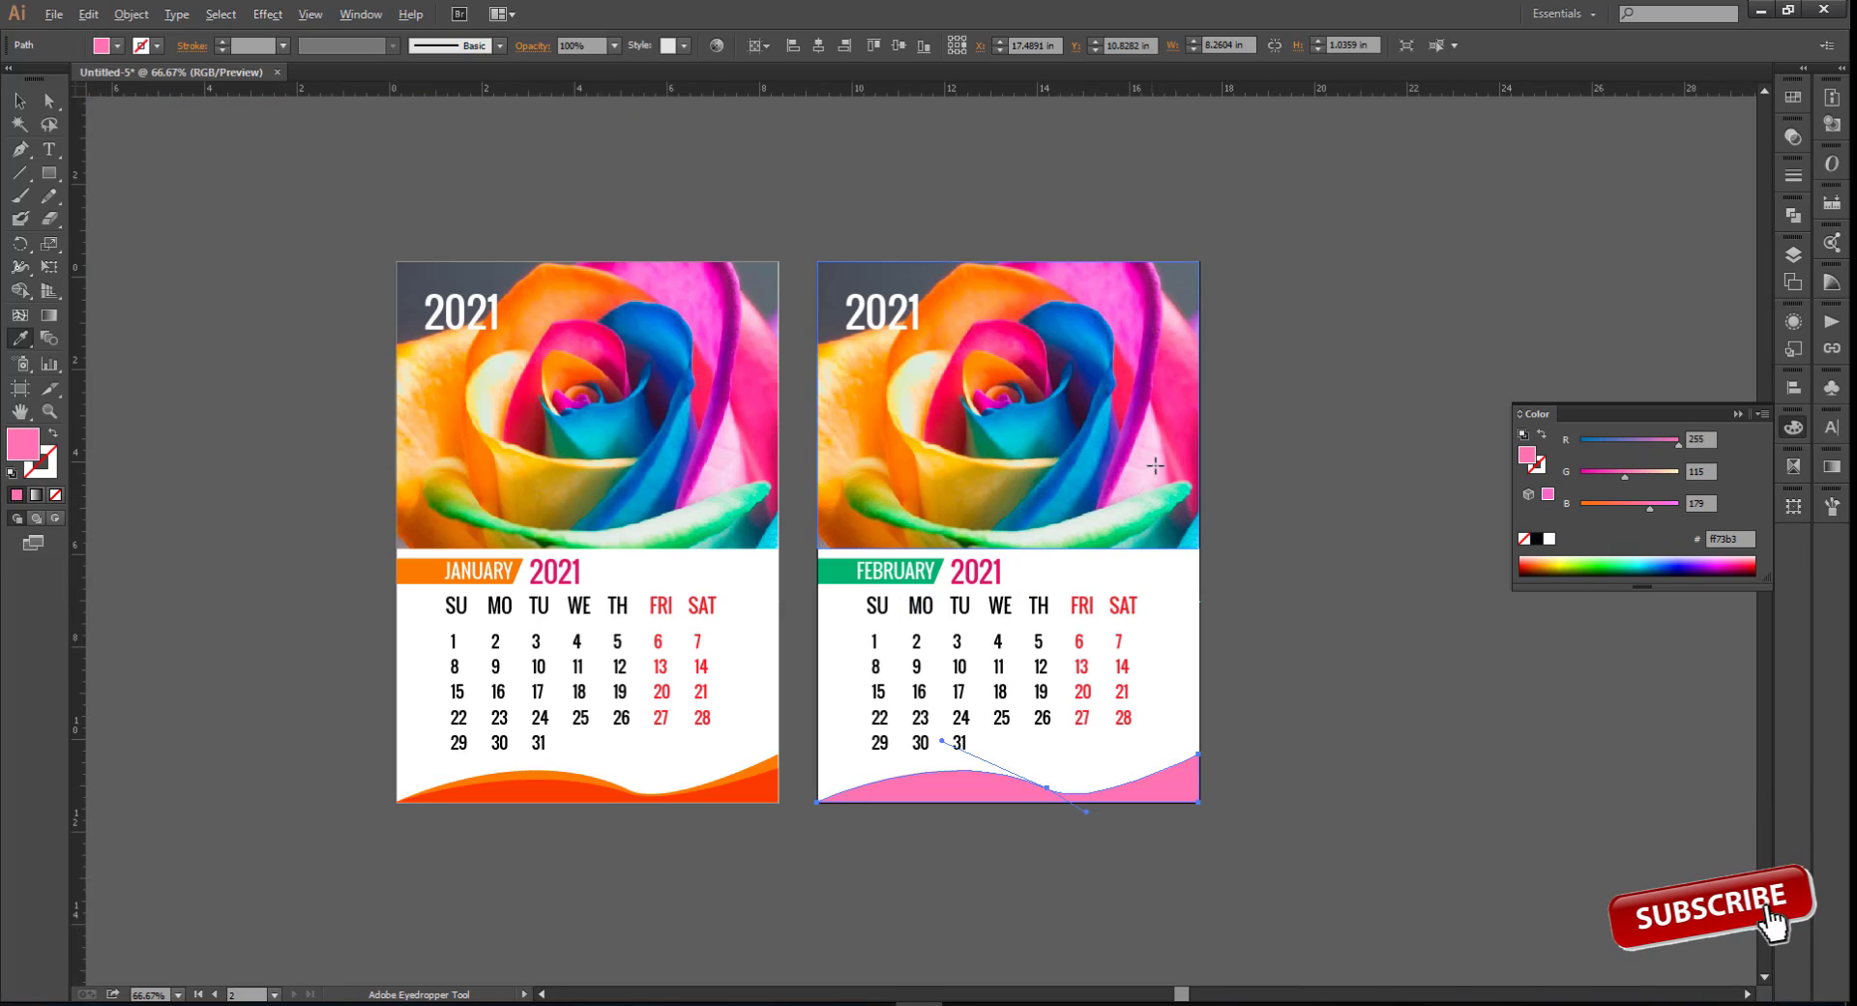
left_click(1116, 380)
left_click(19, 101)
left_click(1311, 863)
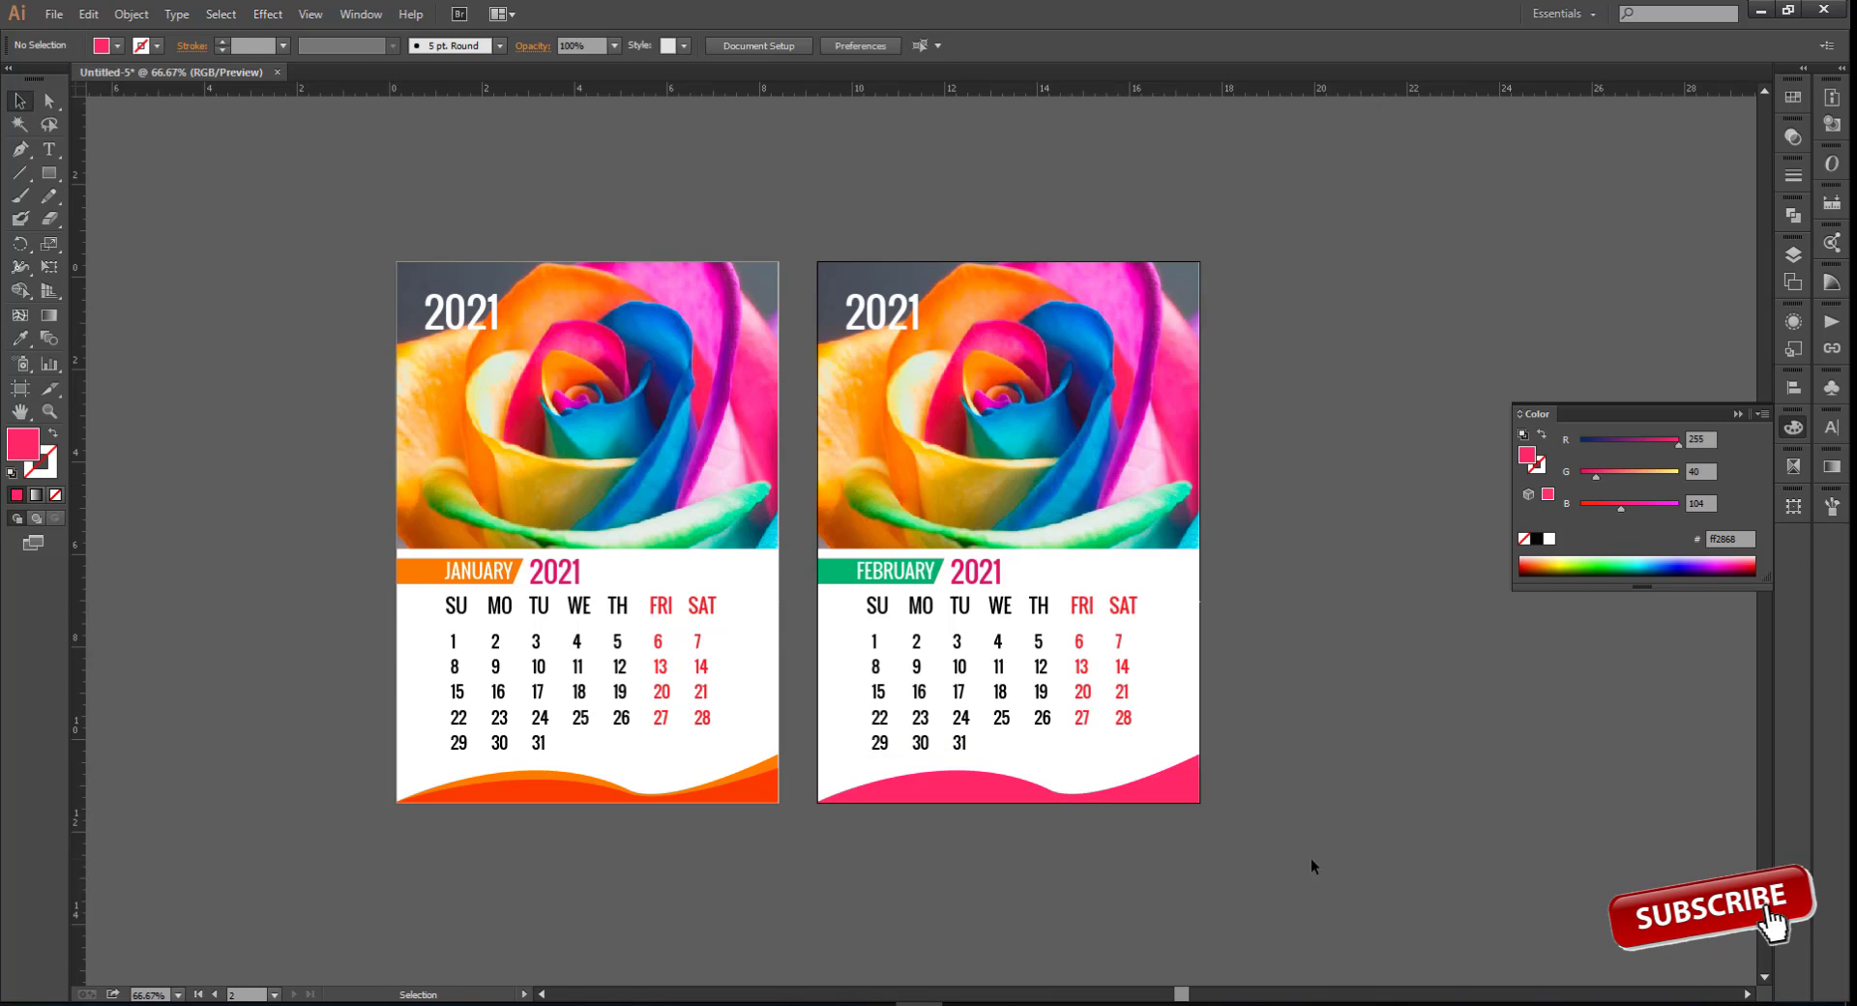
Fill the whole February wave group with the green sampled from the FEBRUARY banner, and deselect it
scroll(1310, 857, "up", 1)
left_click(1156, 862)
key("i")
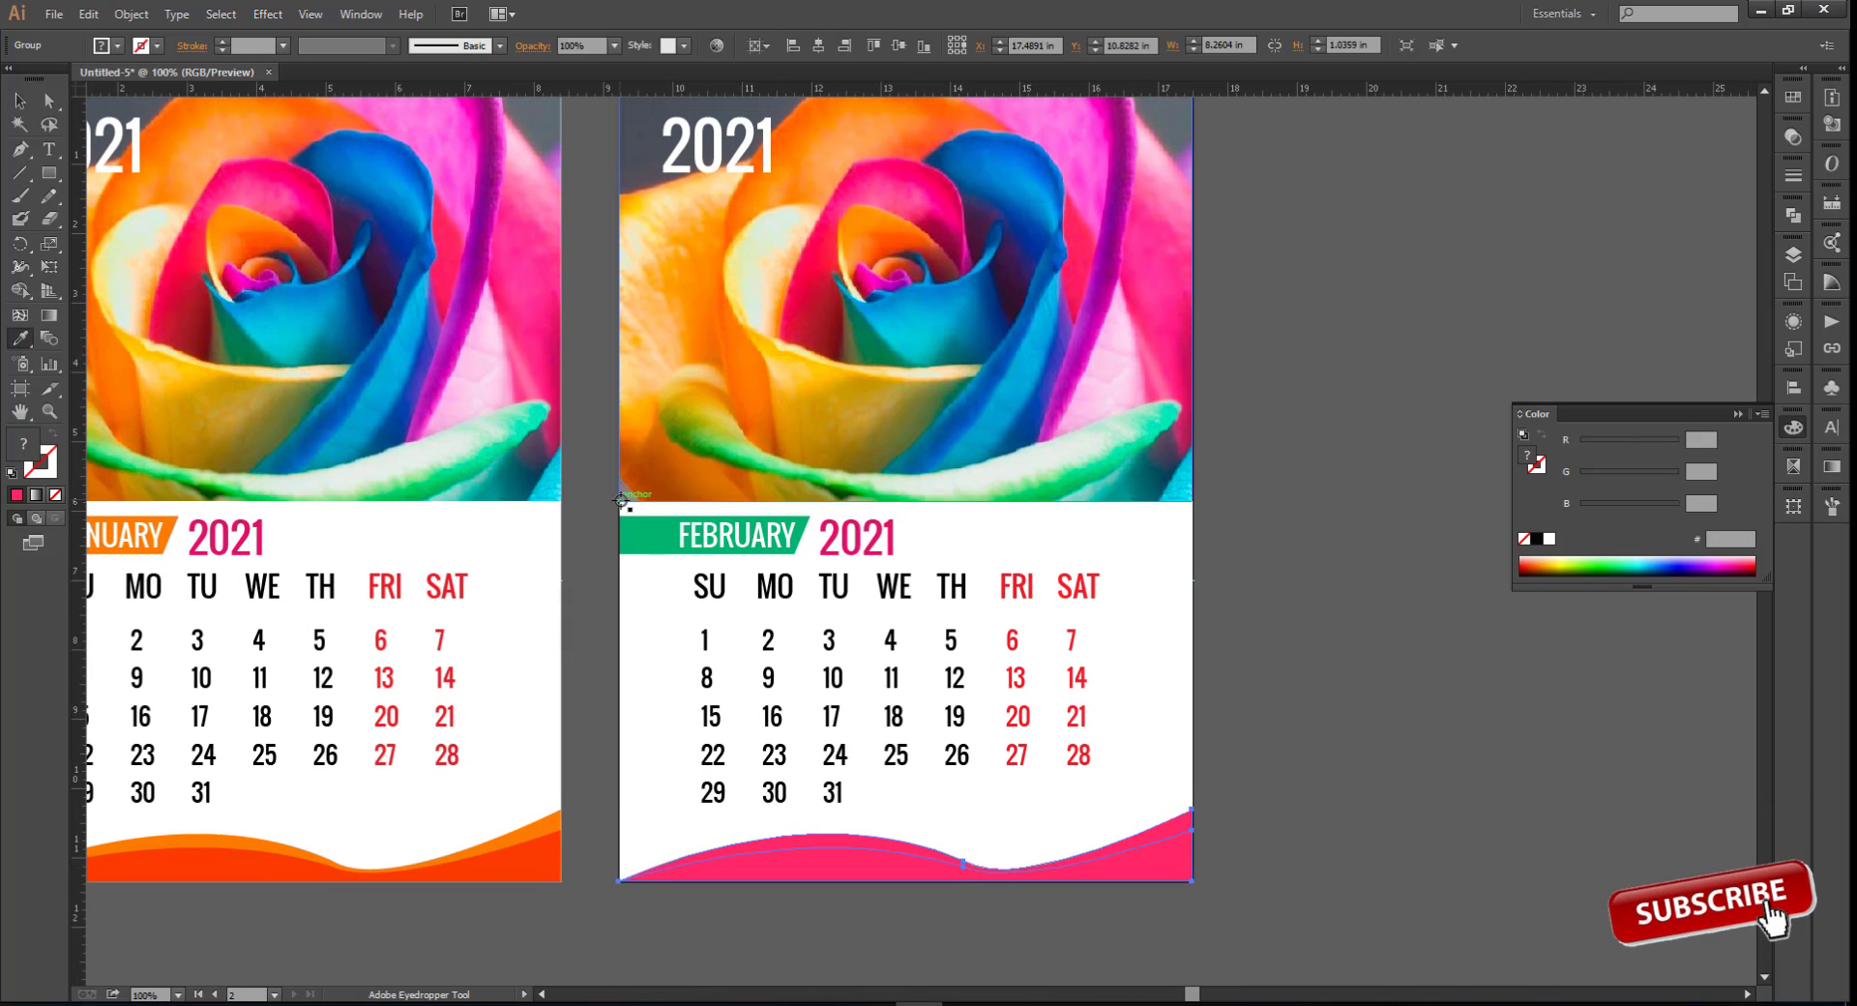
left_click(643, 534)
left_click(1793, 136)
left_click(1635, 146)
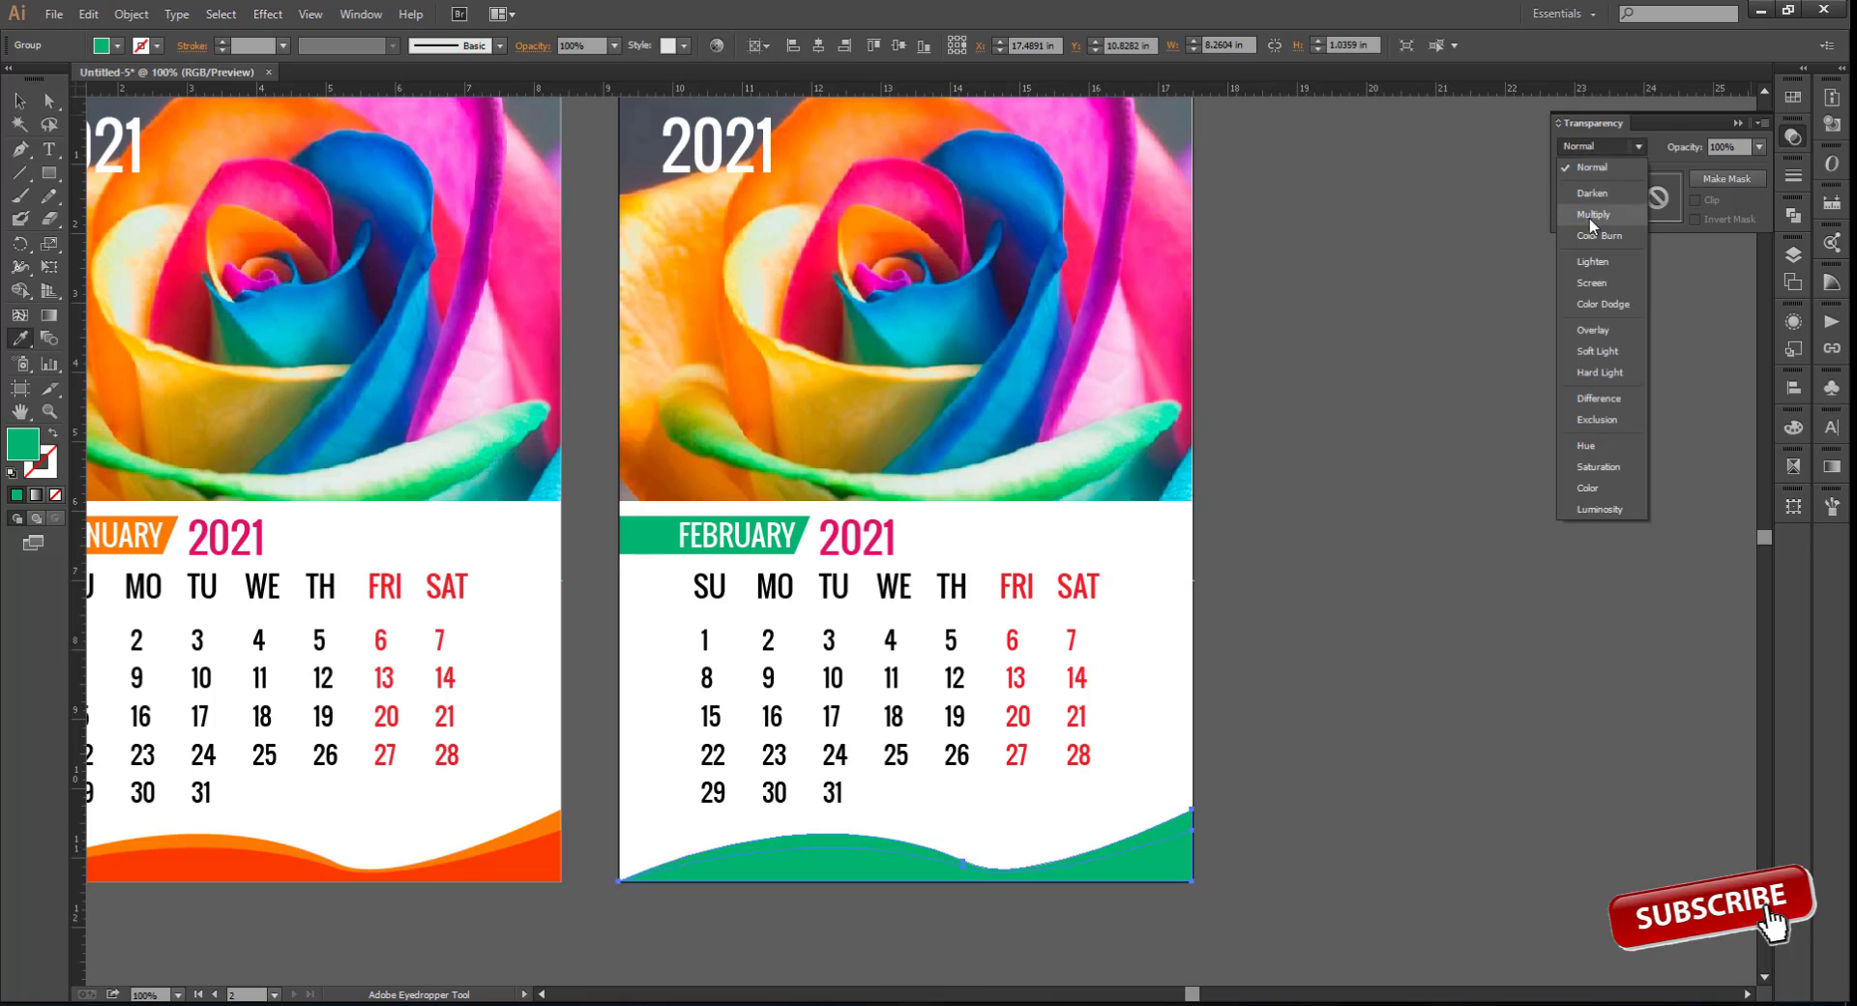
left_click(1595, 184)
left_click(16, 107)
left_click(1333, 700)
scroll(1328, 700, "down", 1)
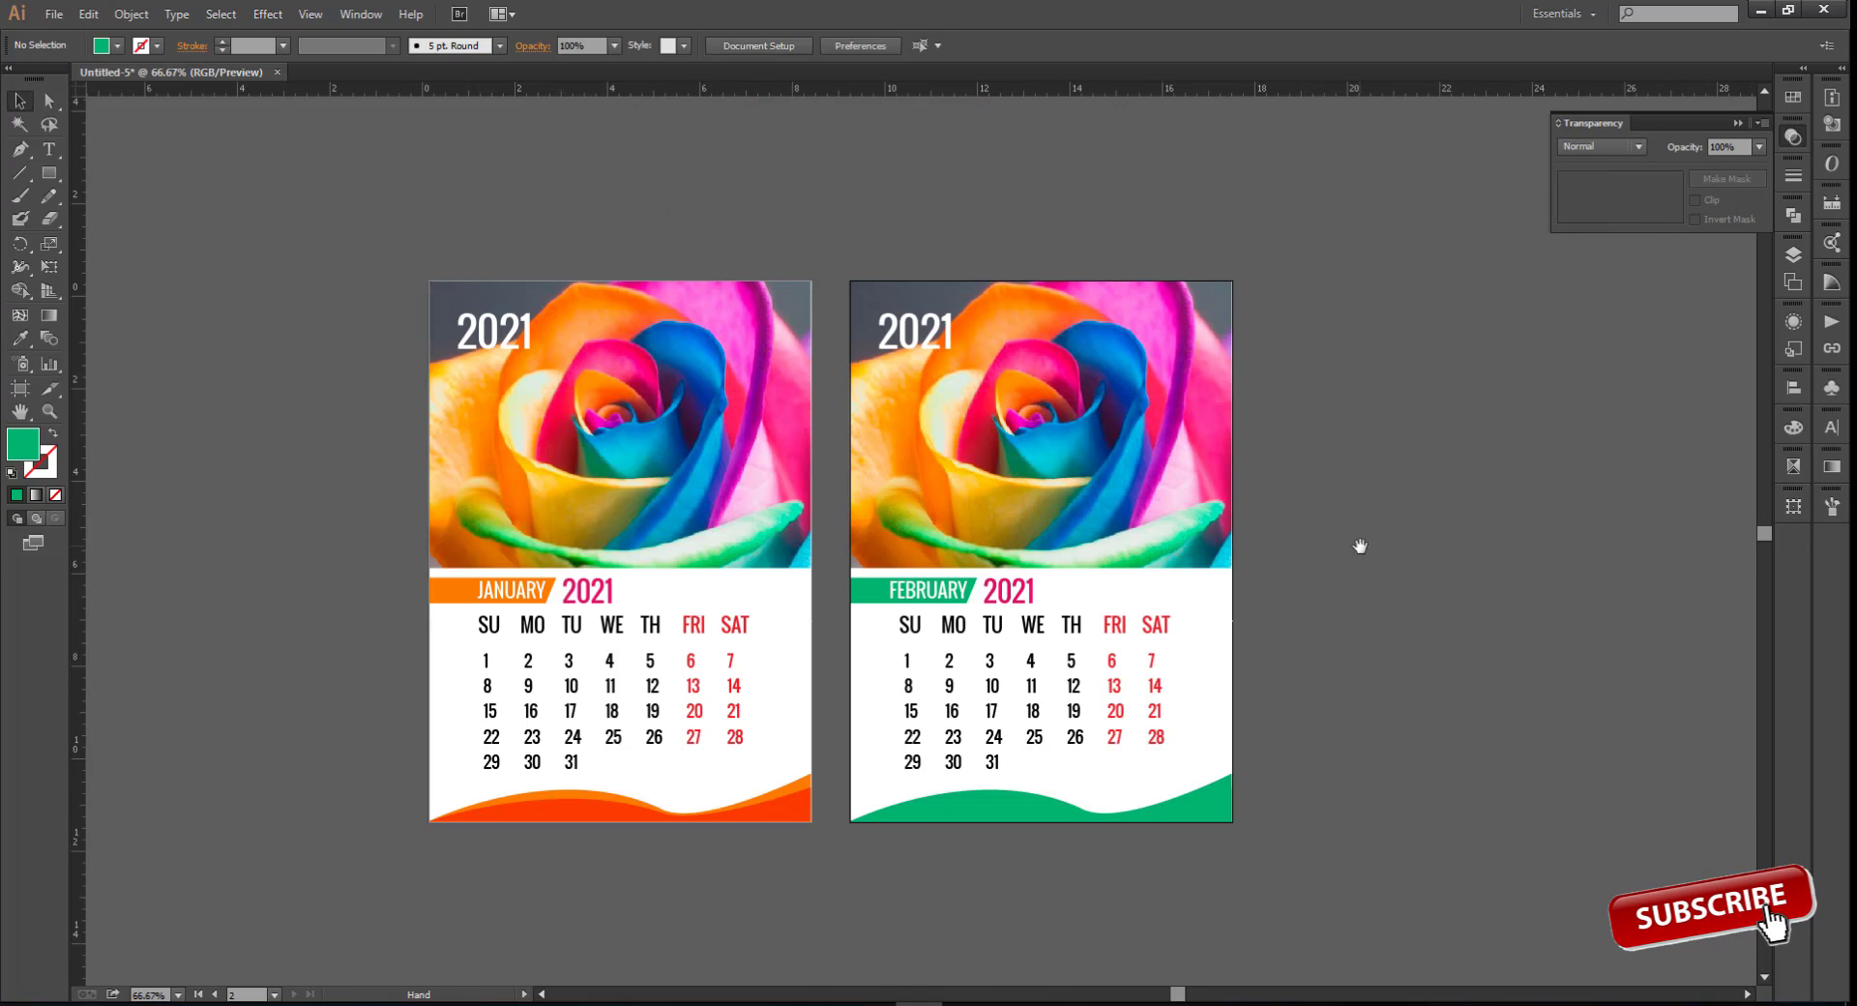
left_click_drag(1356, 543, 1362, 574)
left_click_drag(1329, 899, 1349, 896)
scroll(1190, 920, "up", 1)
scroll(1505, 657, "up", 1)
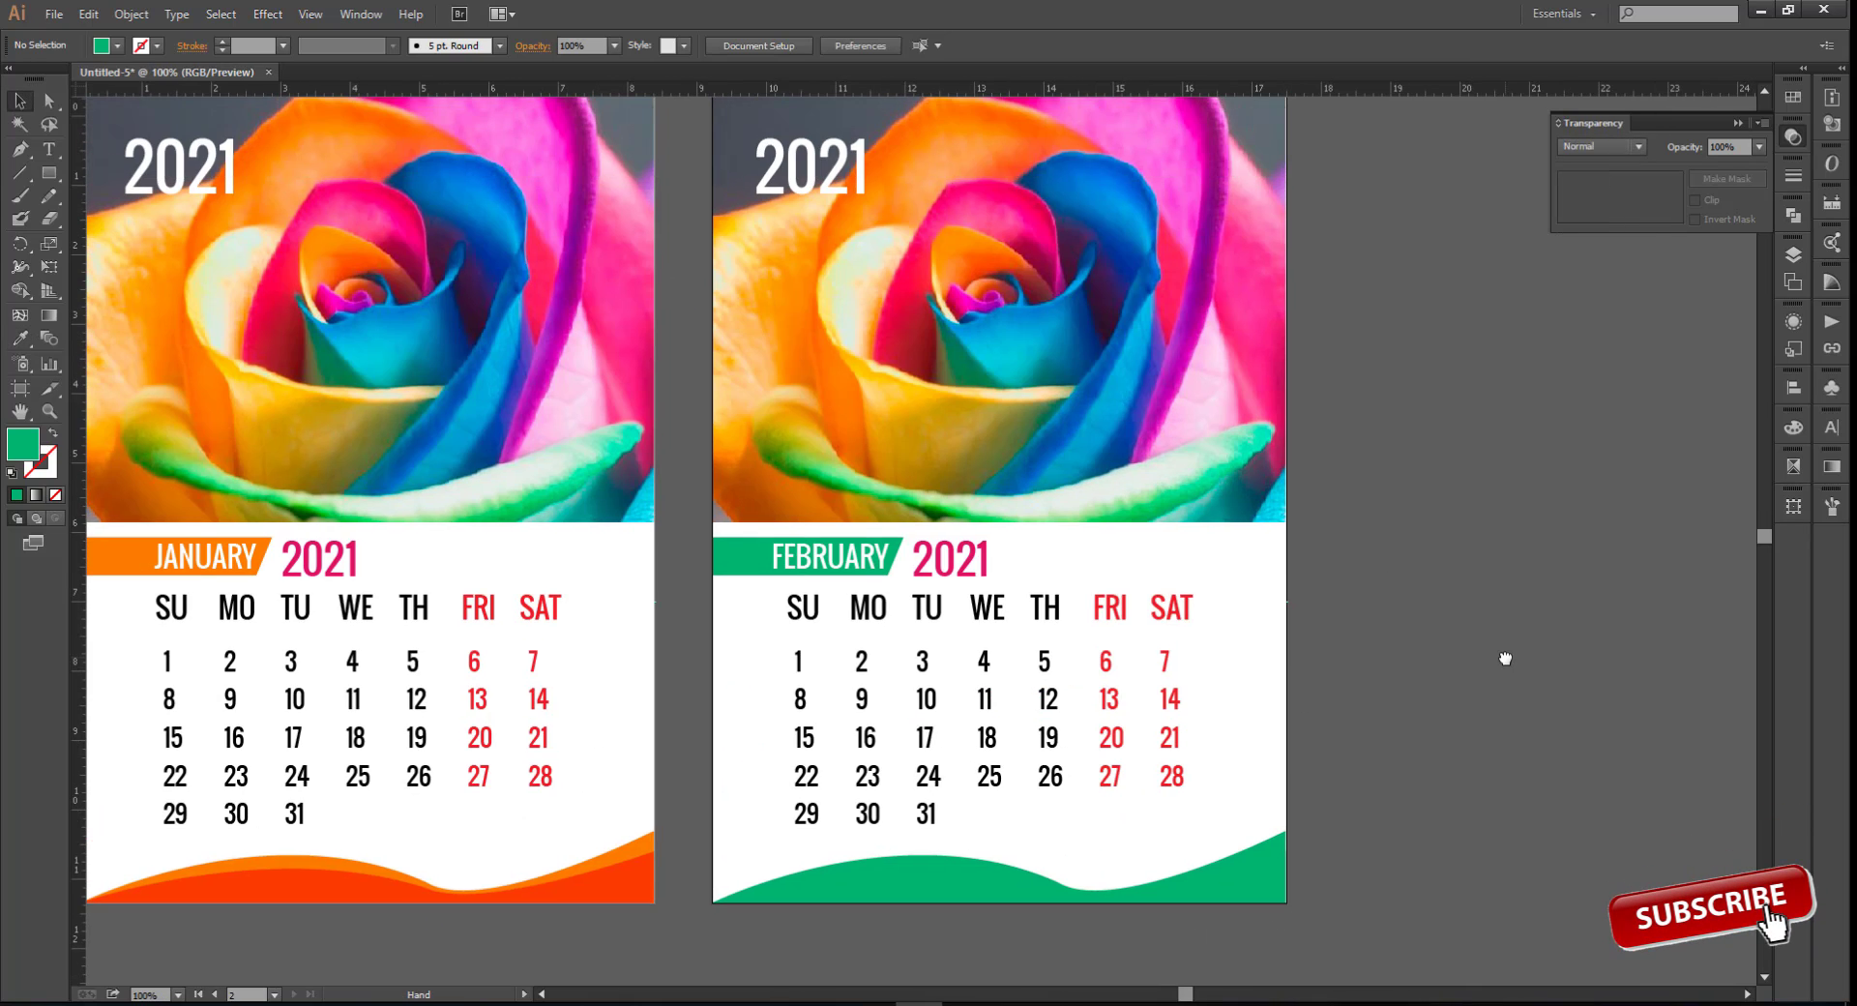
scroll(1493, 640, "down", 1)
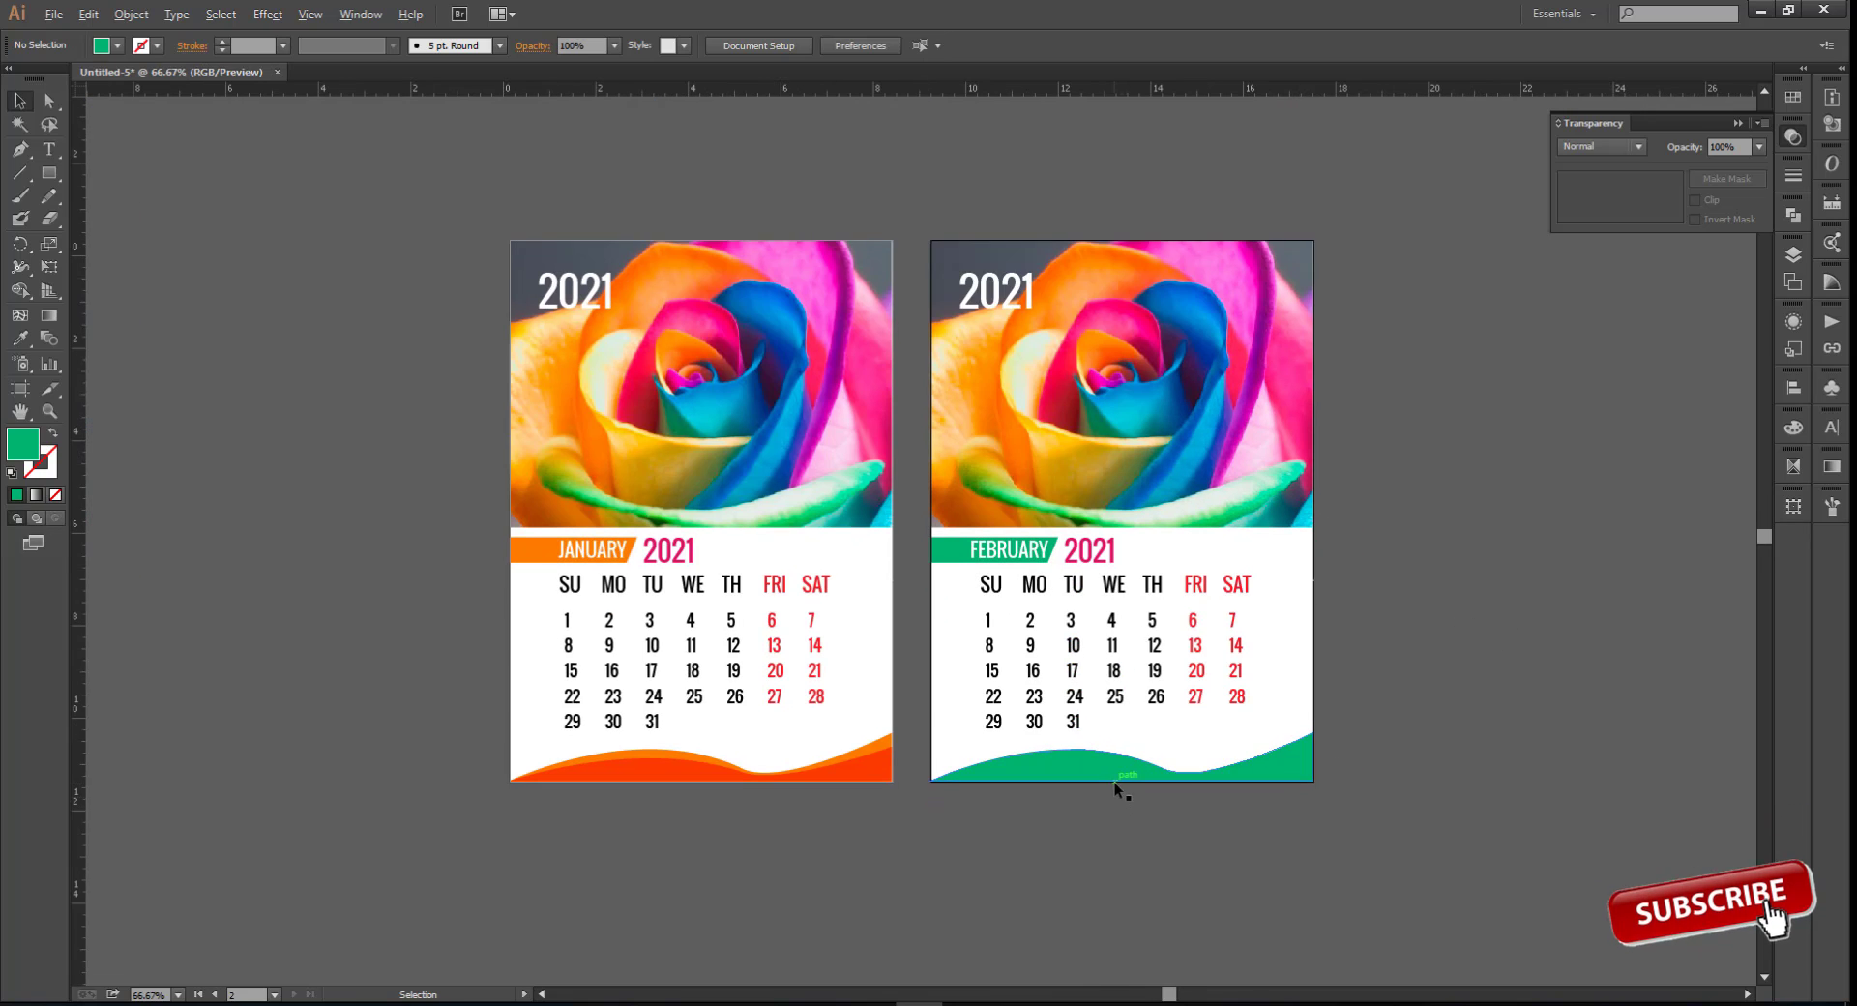
Shift the February dates three cells forward with tabs so that 1 falls under WE, and deselect the text
scroll(1111, 789, "up", 1)
left_click(48, 154)
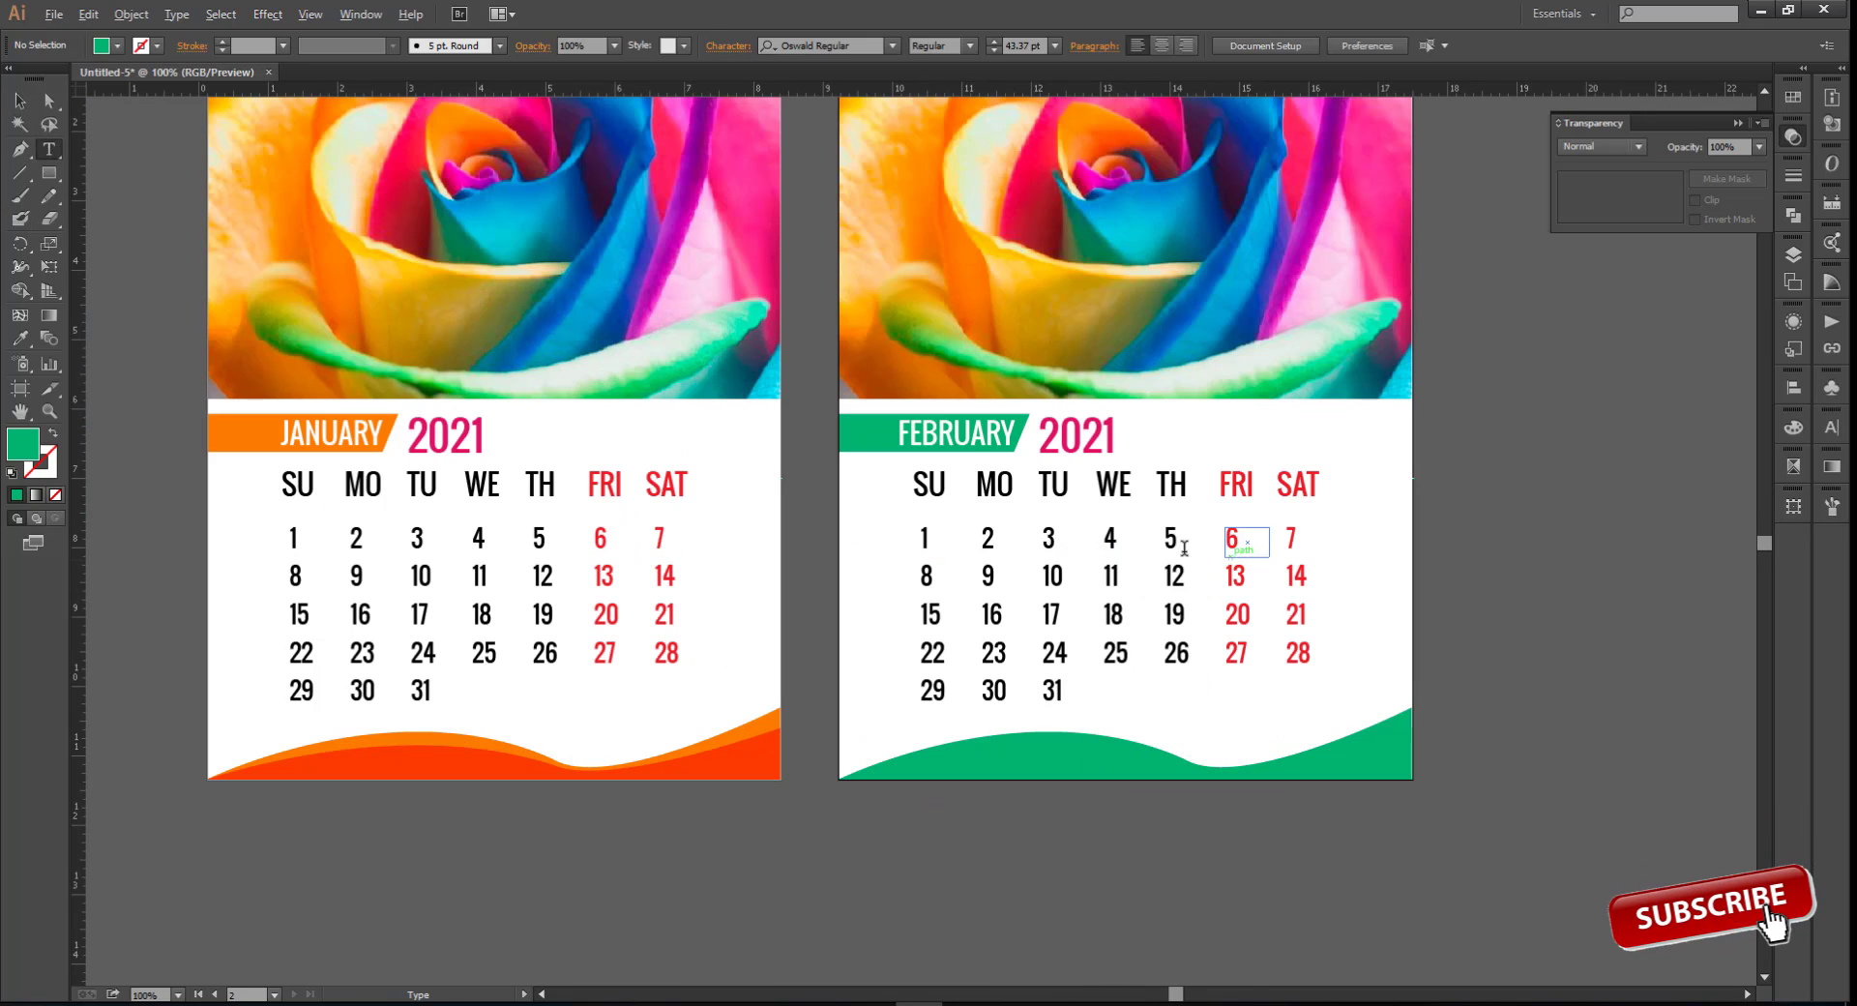
left_click(926, 538)
key("Tab")
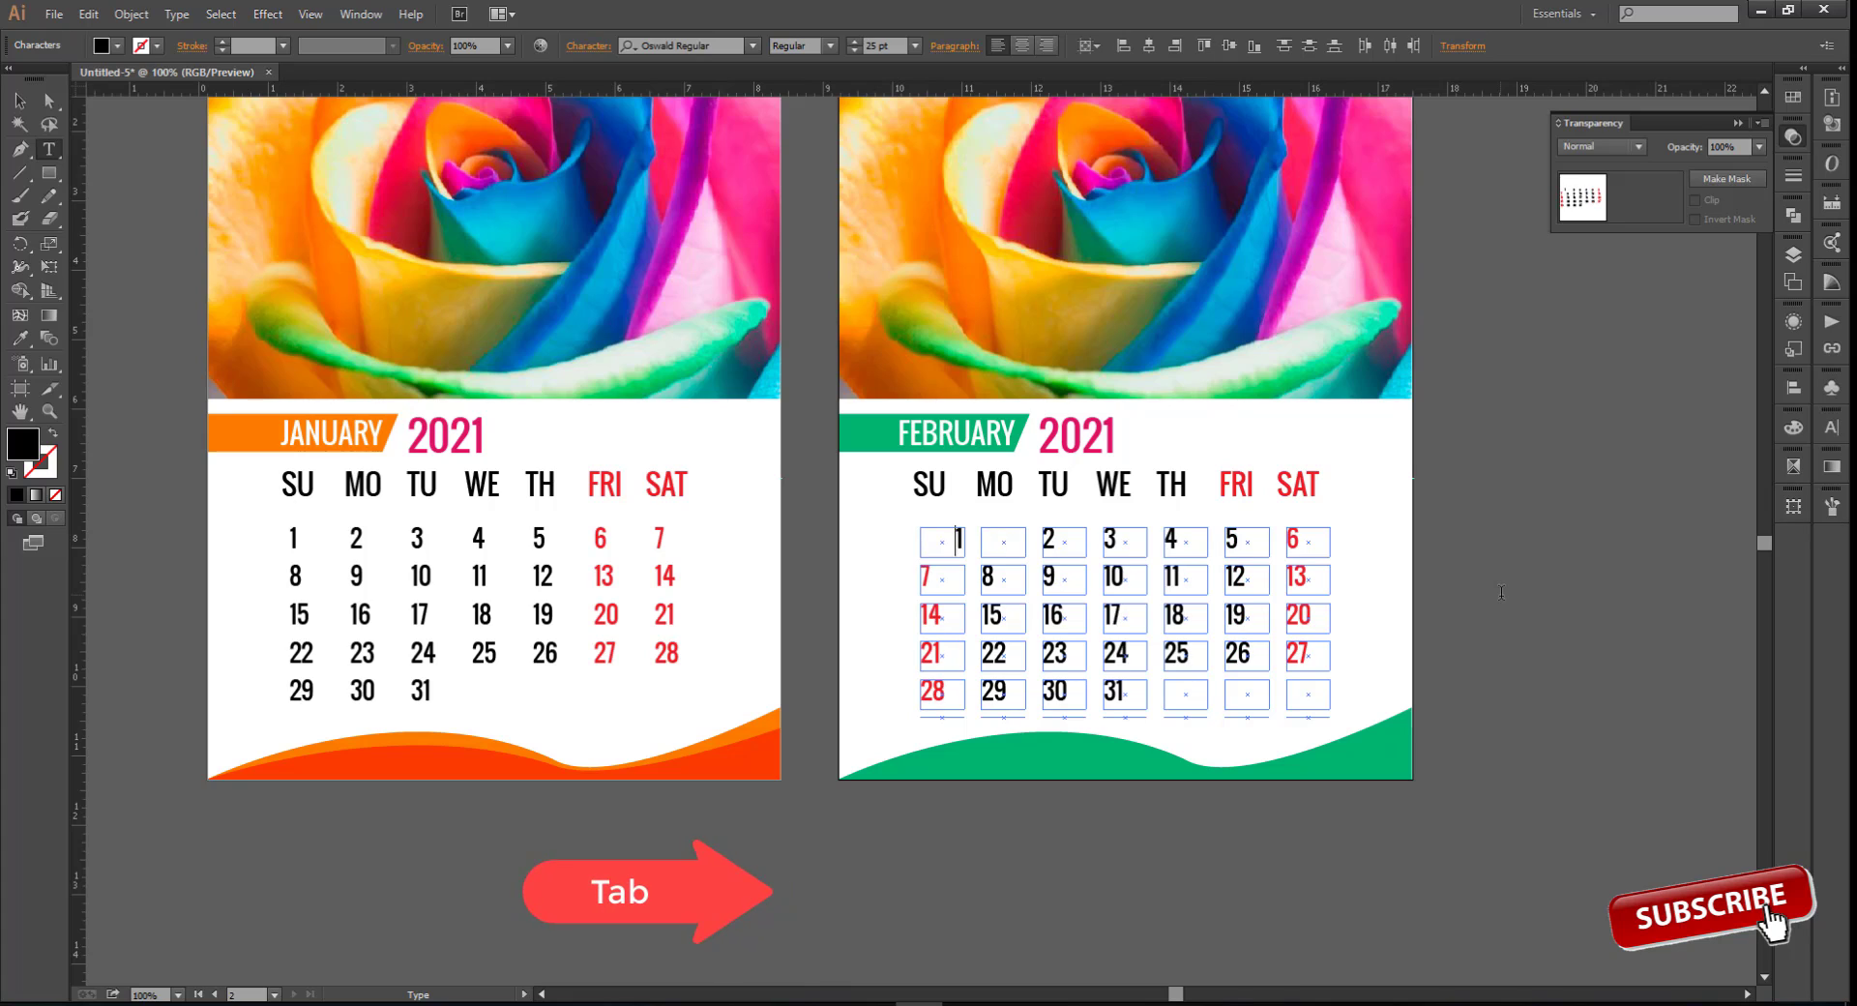
key("Tab")
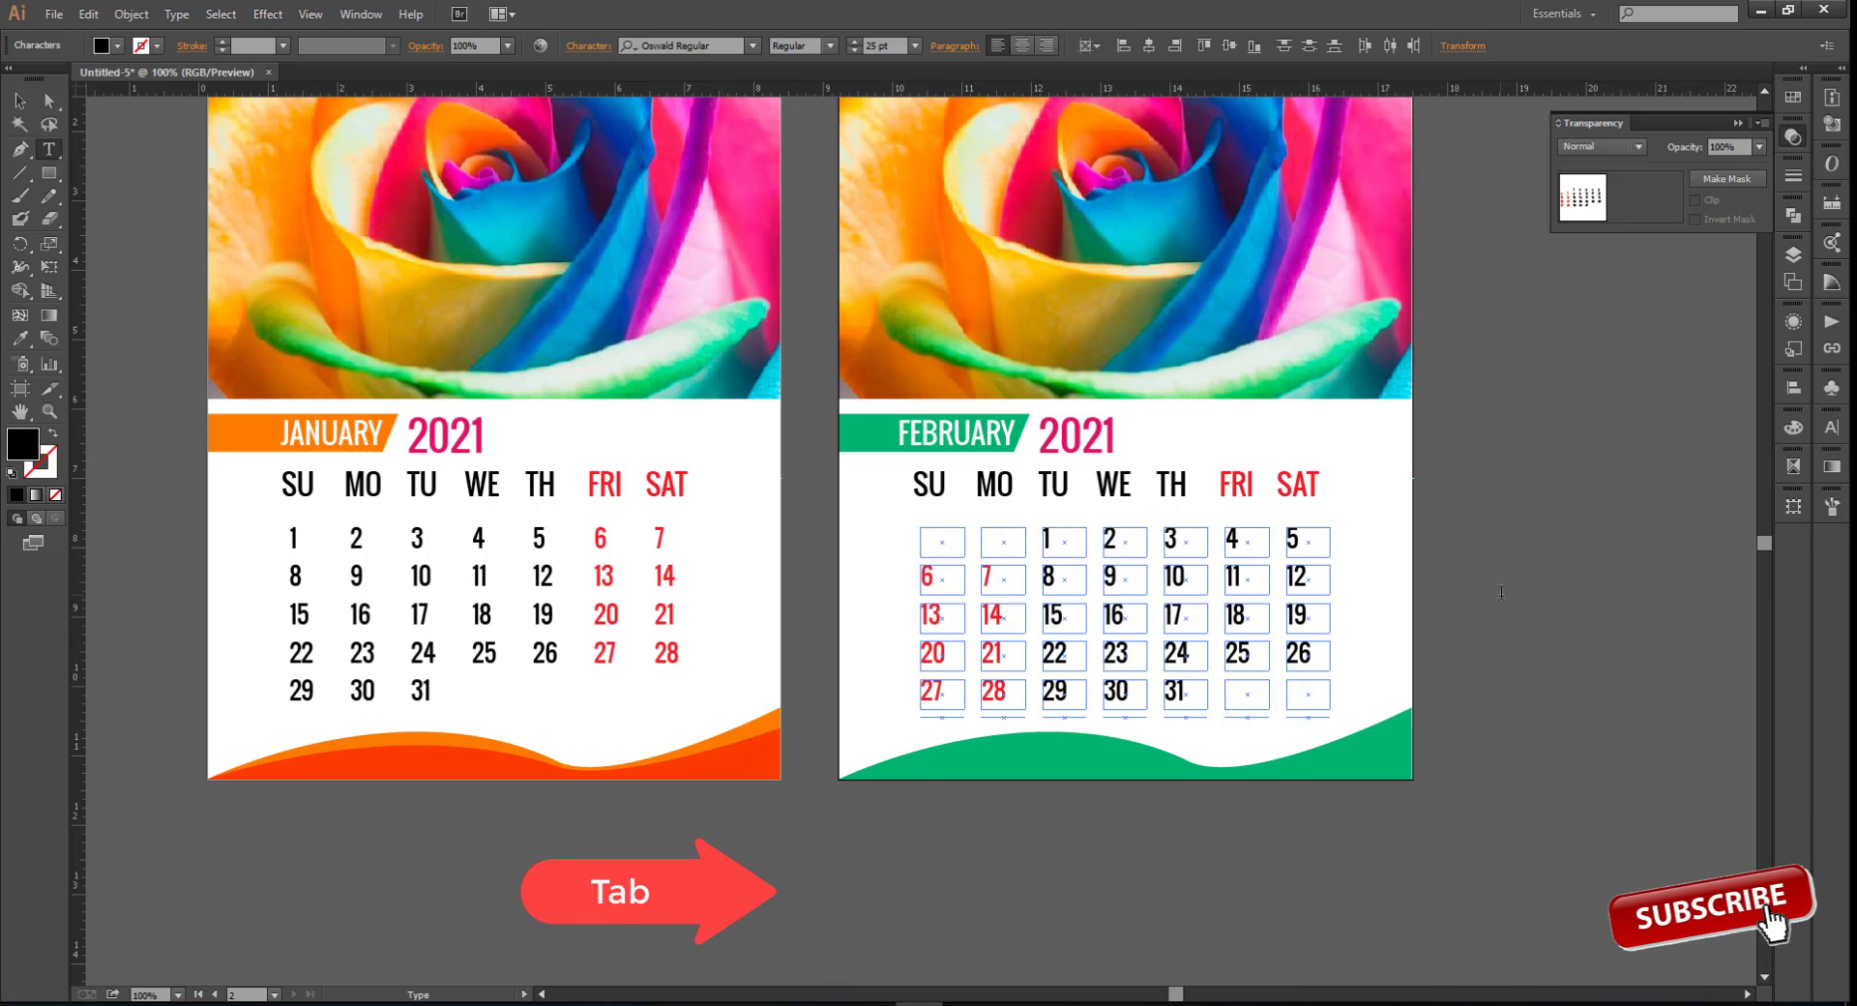
key("Tab")
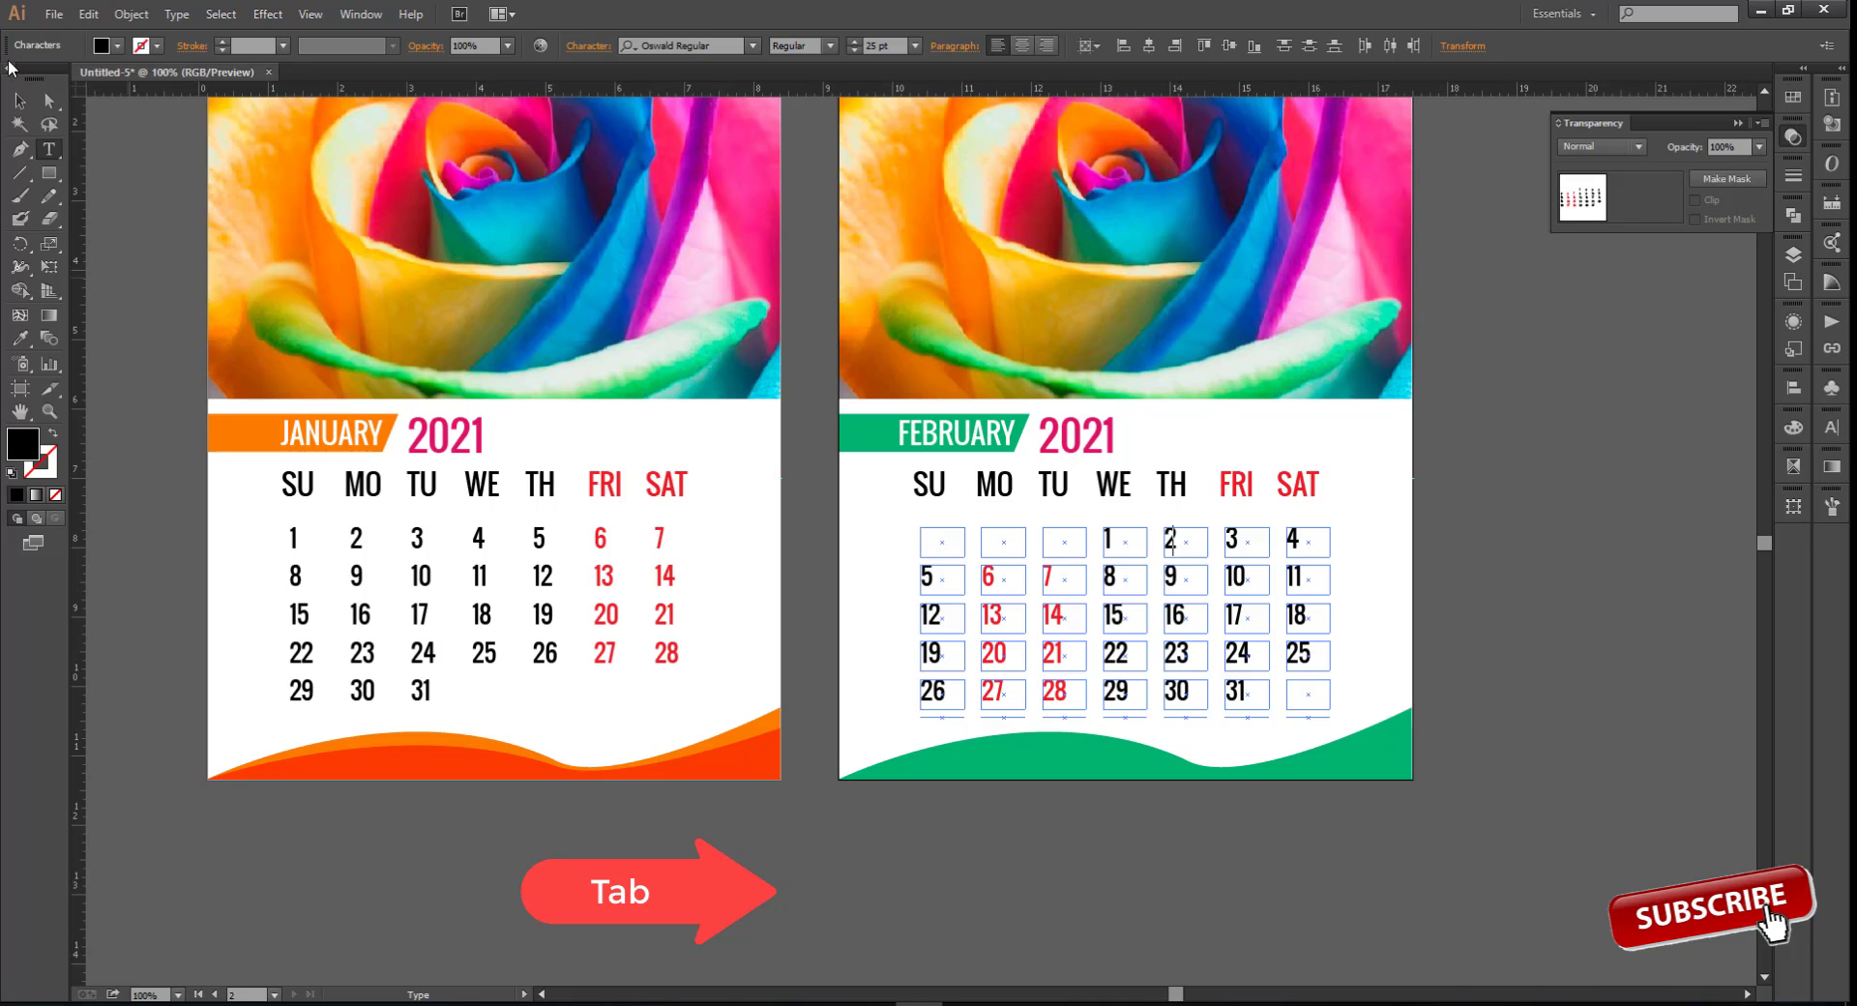
left_click(19, 100)
left_click(1520, 588)
Colour the dates 3 and 4 red in the first row of the February grid
scroll(1482, 659, "down", 2)
scroll(1393, 774, "up", 1)
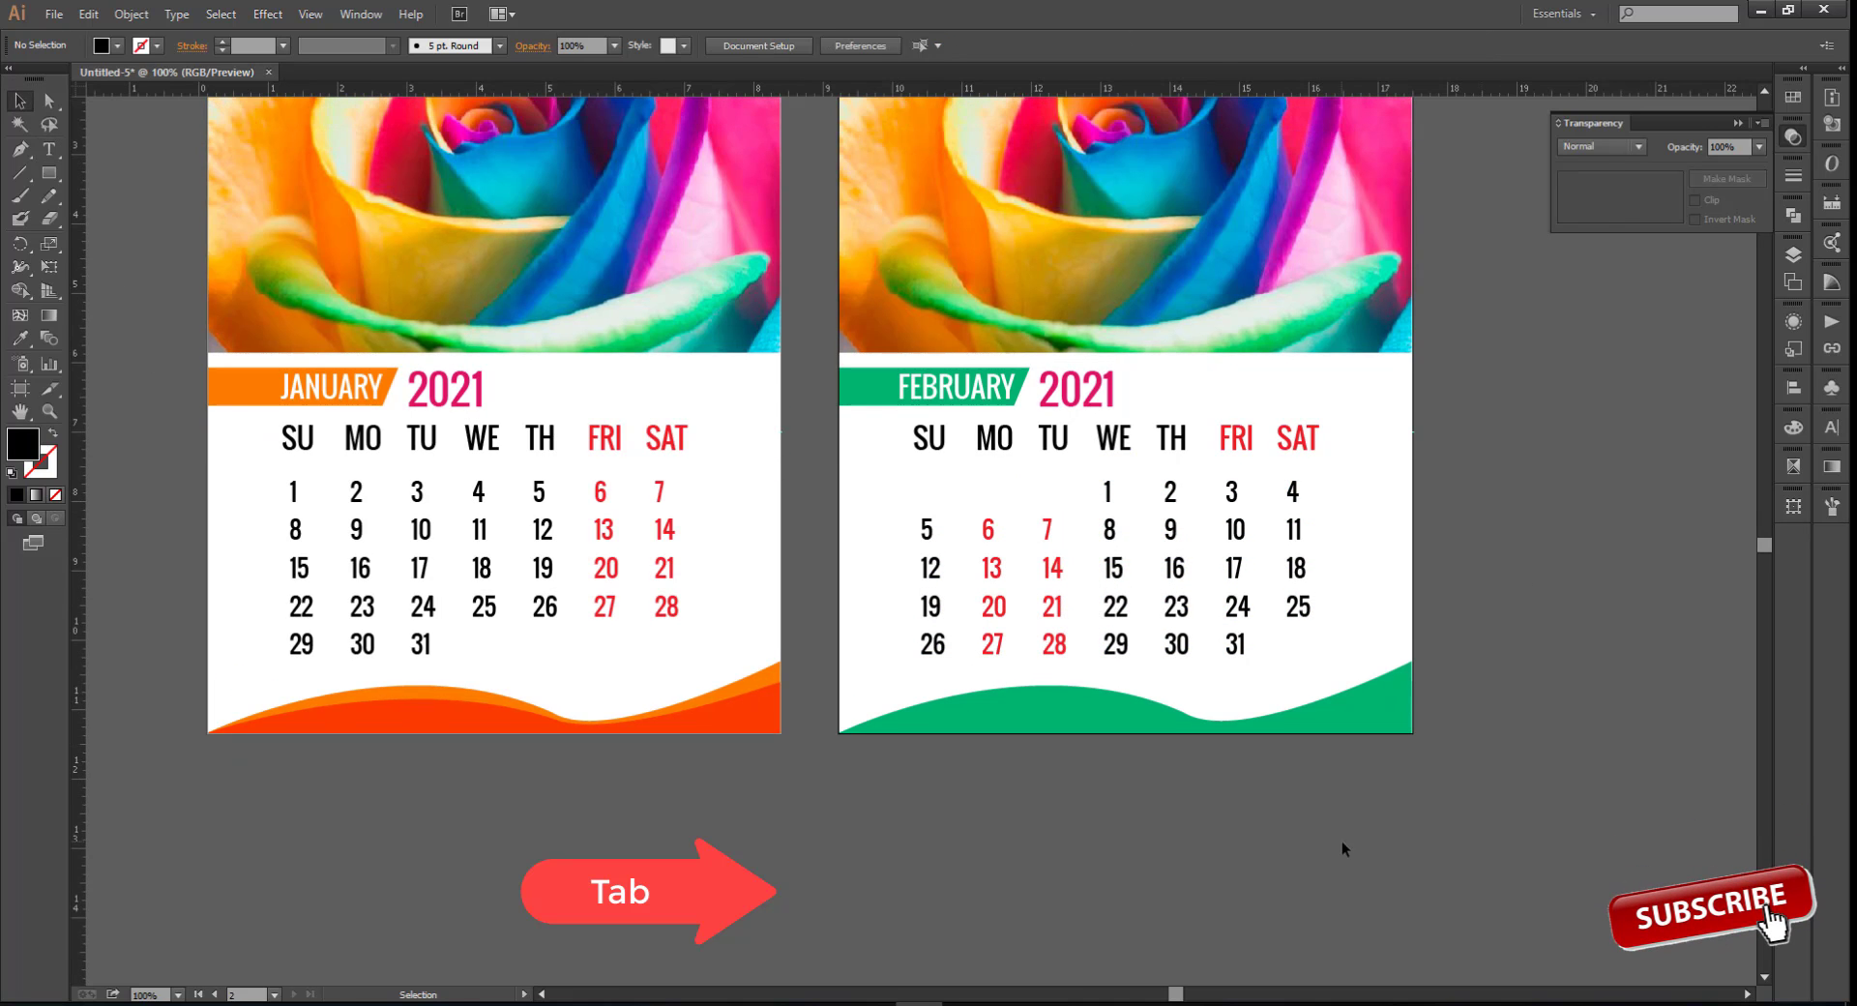
scroll(1342, 848, "up", 1)
scroll(1342, 848, "left", 1)
key("t")
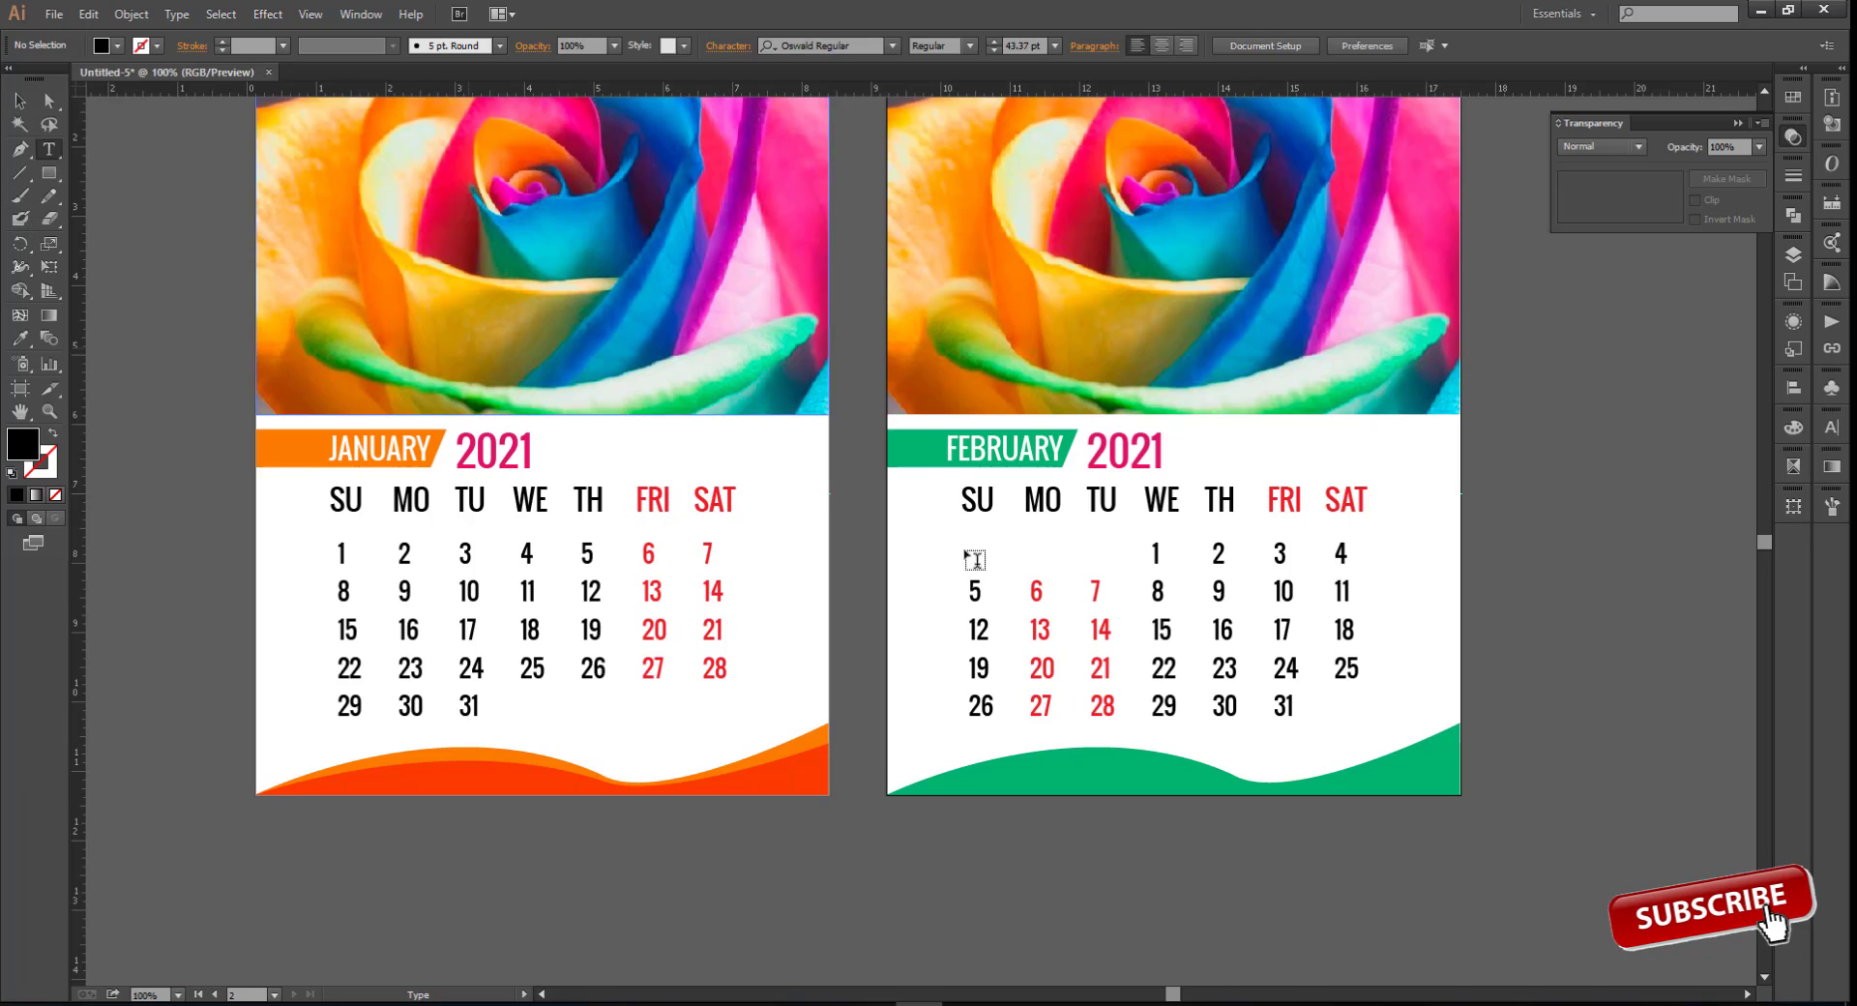
key("ctrl+plus")
left_click_drag(1253, 537, 1354, 538)
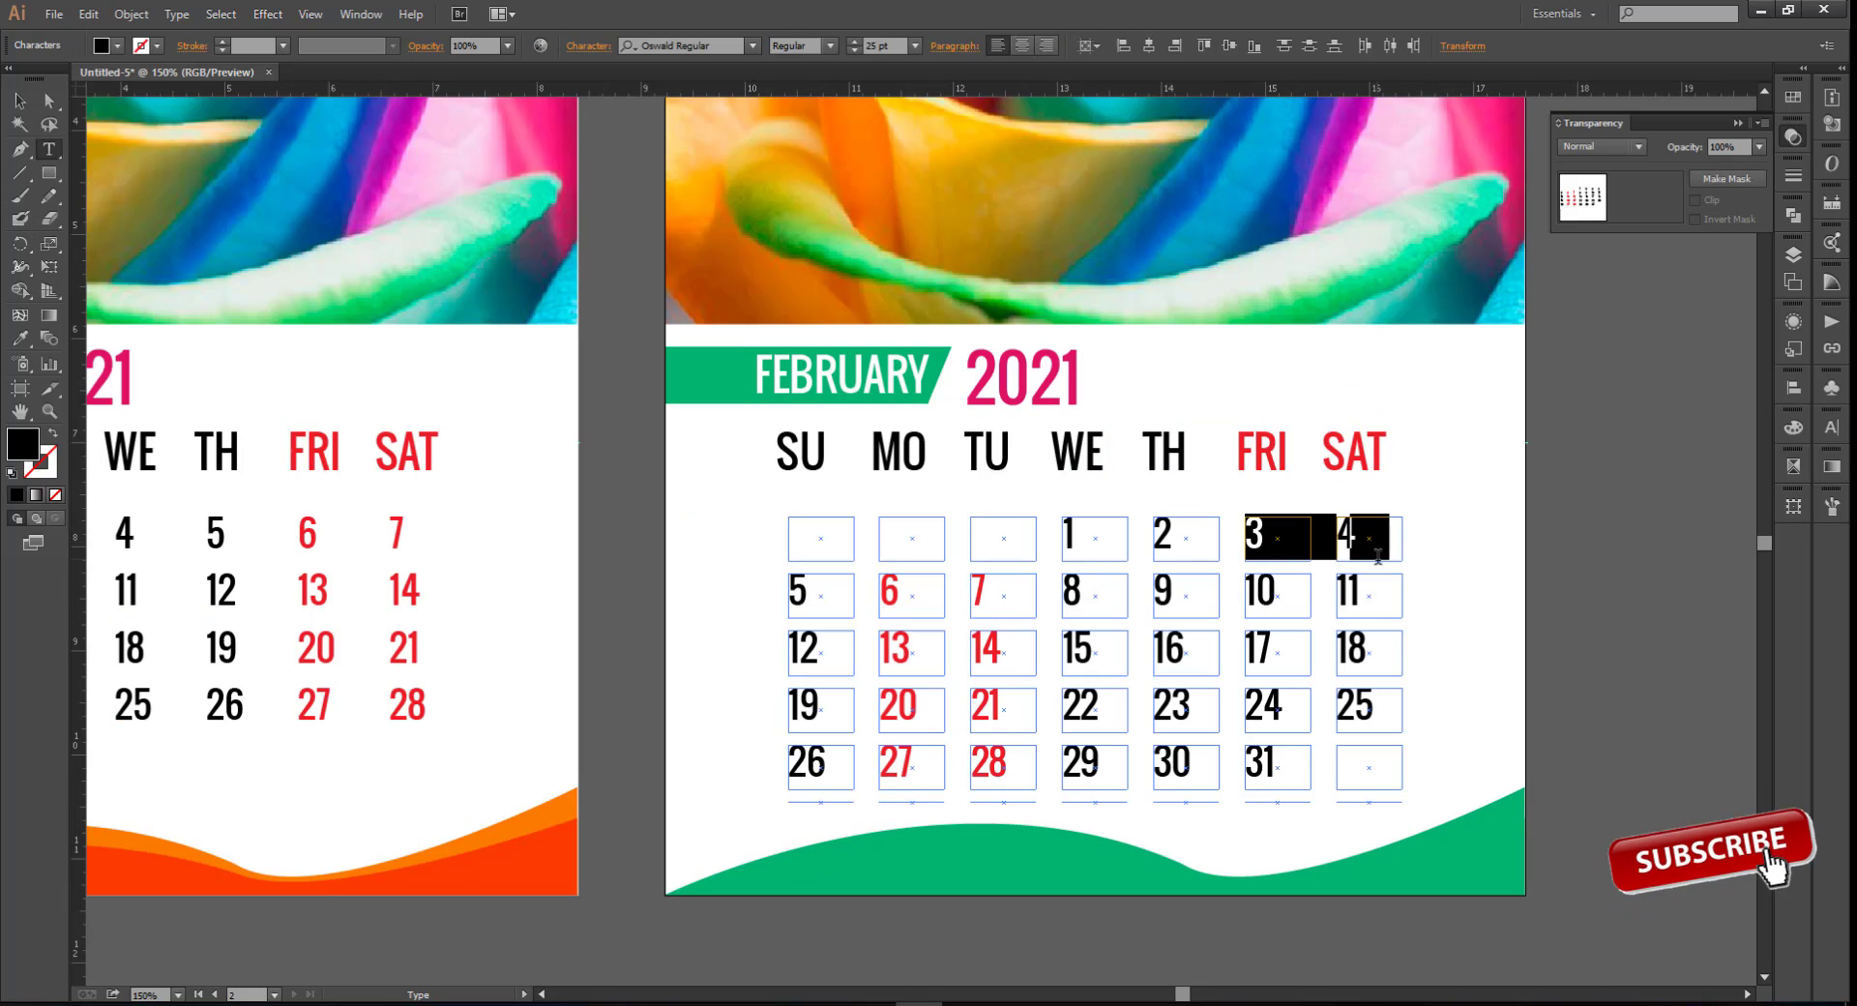
left_click(109, 46)
Colour the Friday and Saturday dates 10, 11, 17, 18, 24 and 25 red in the February grid
left_click(1258, 592)
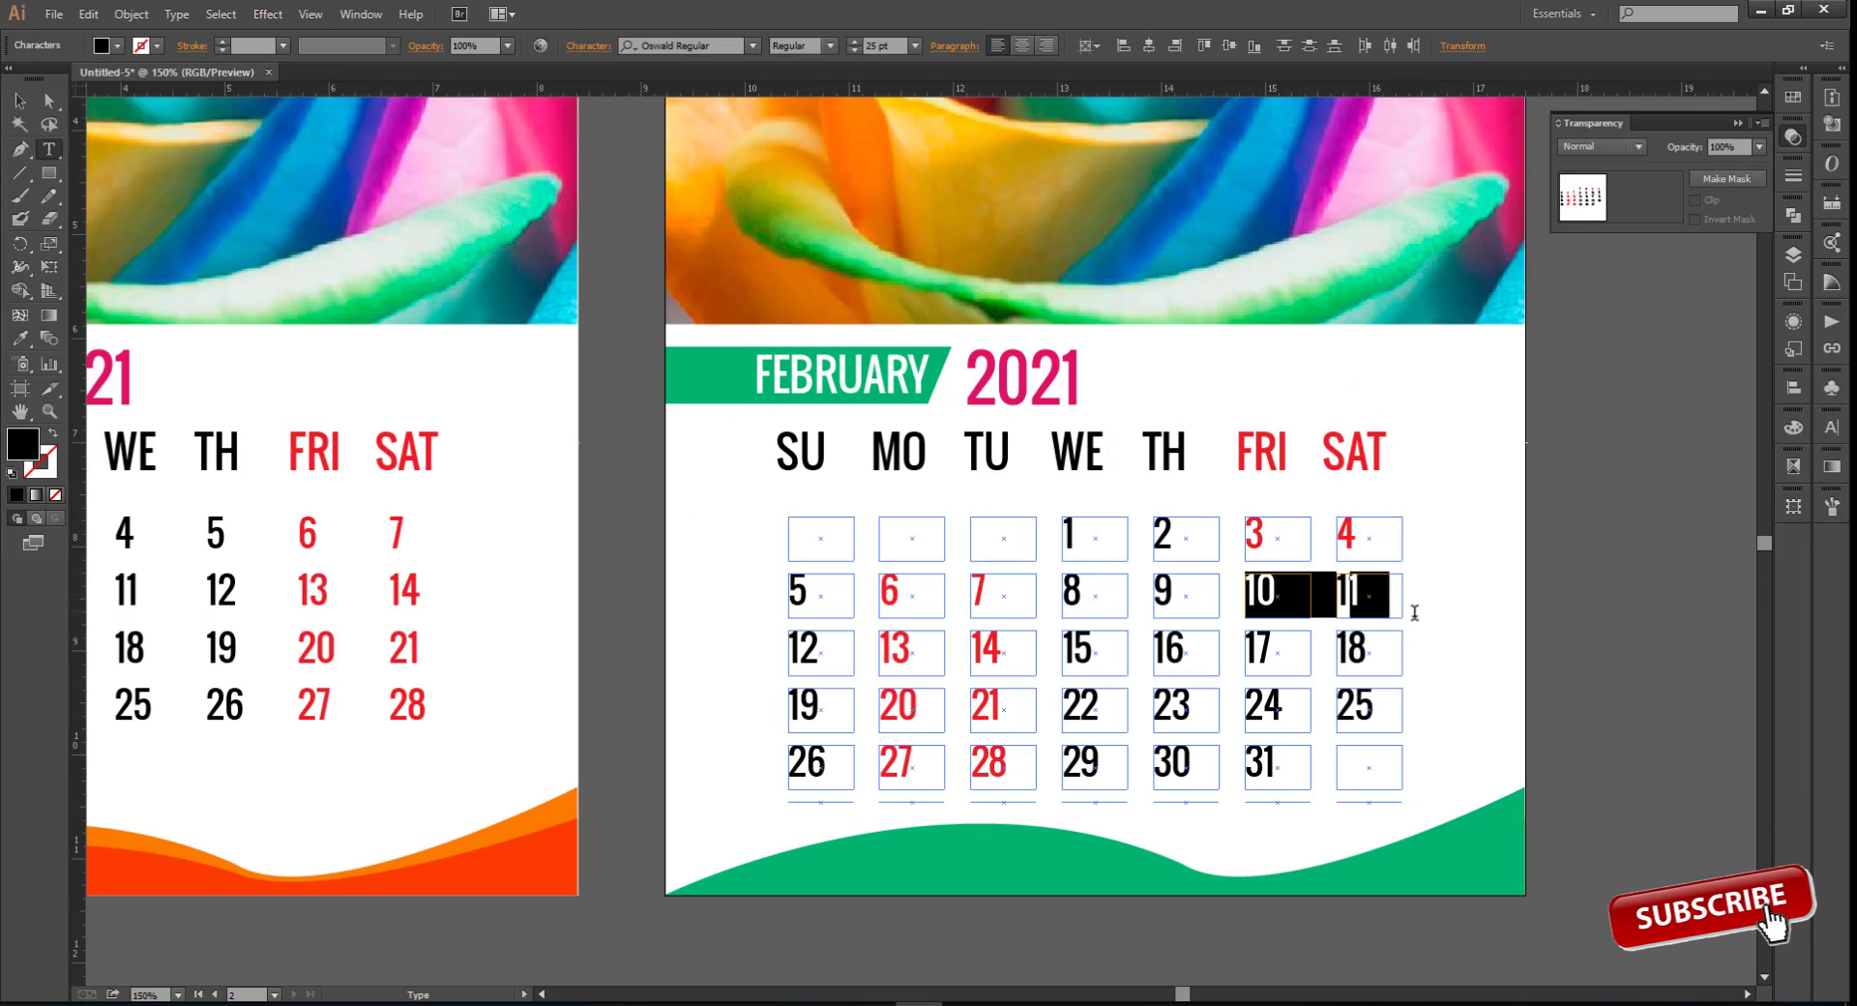
left_click_drag(1414, 612, 1441, 612)
left_click(108, 46)
left_click(78, 104)
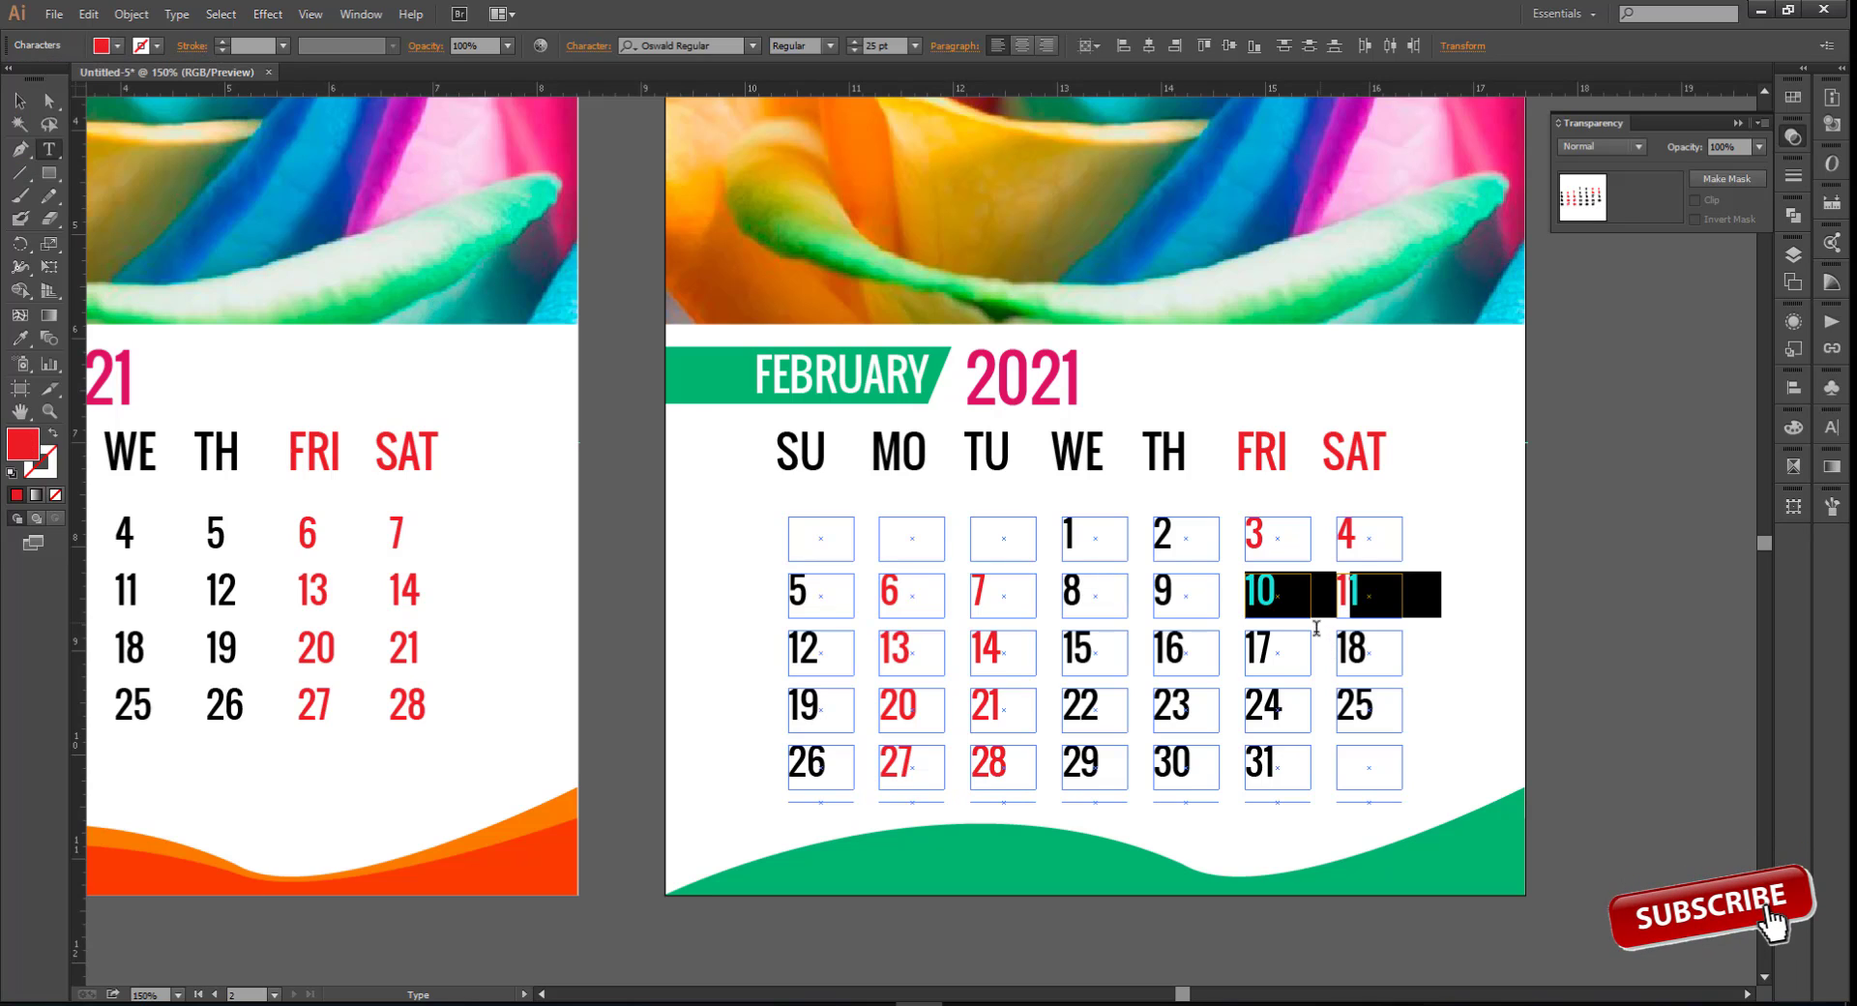
left_click_drag(1258, 641, 1441, 653)
left_click(108, 45)
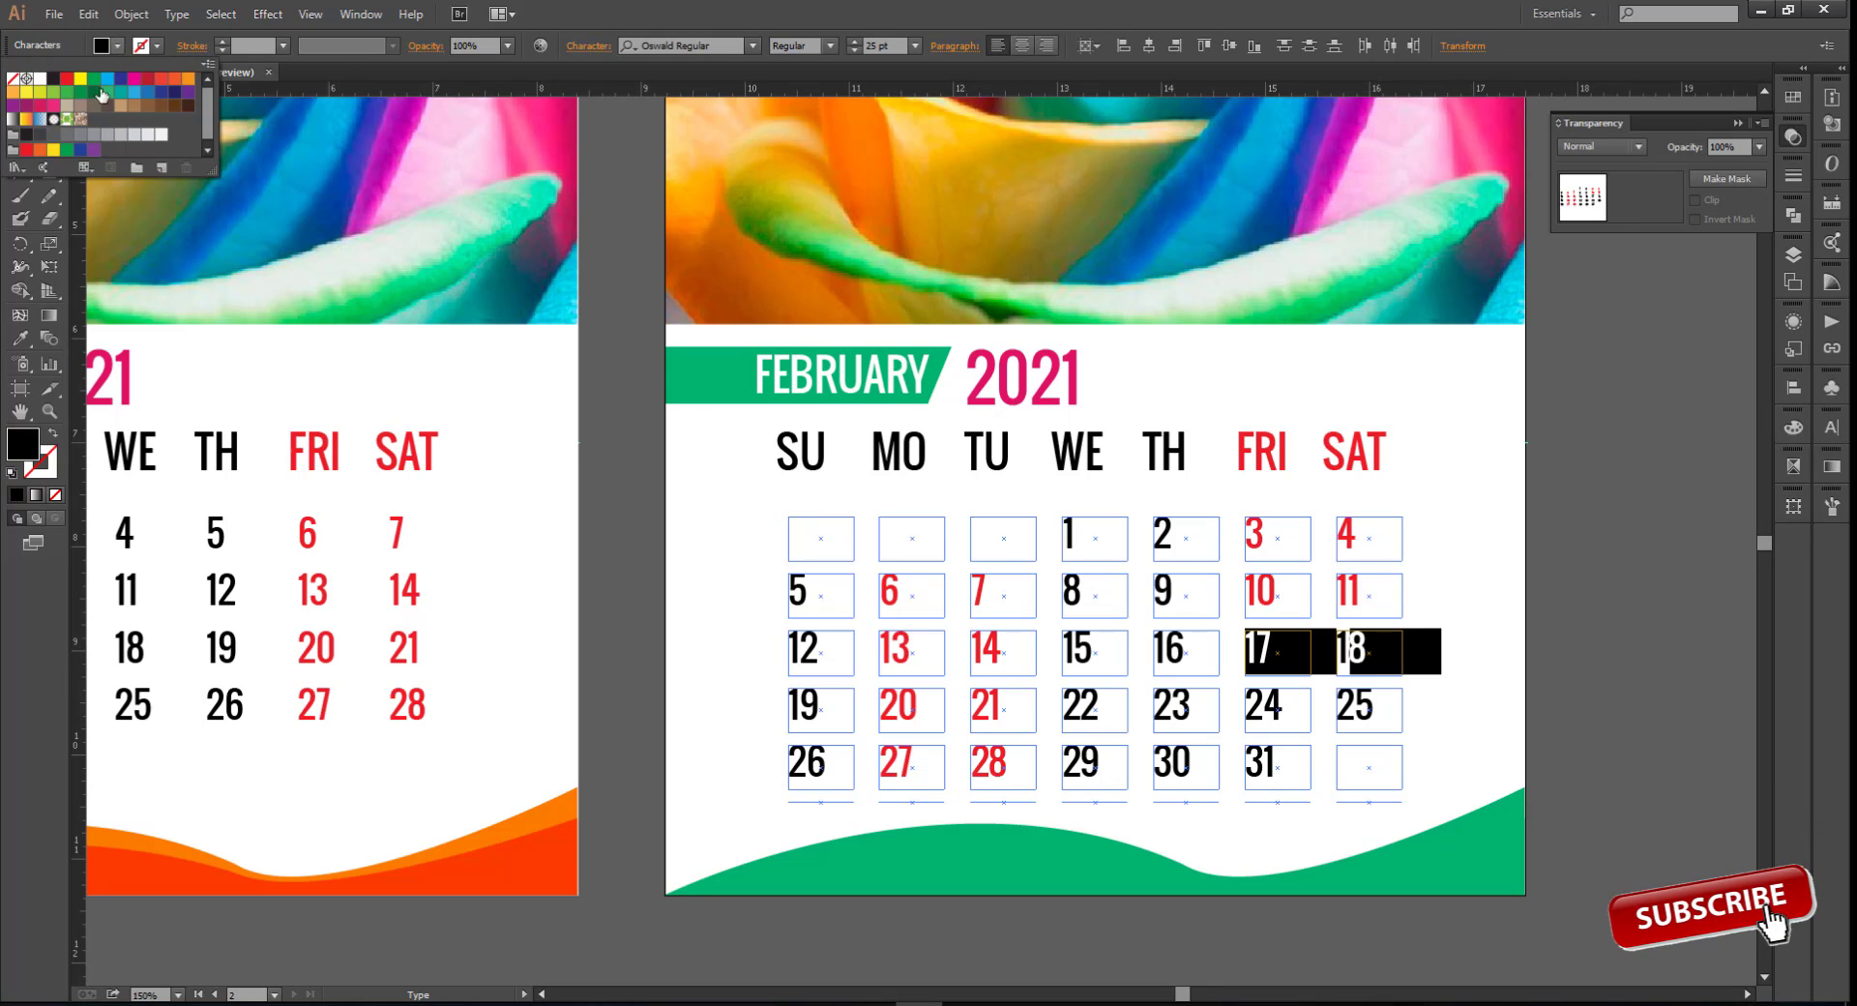
left_click(1248, 708)
left_click_drag(1319, 709, 1439, 708)
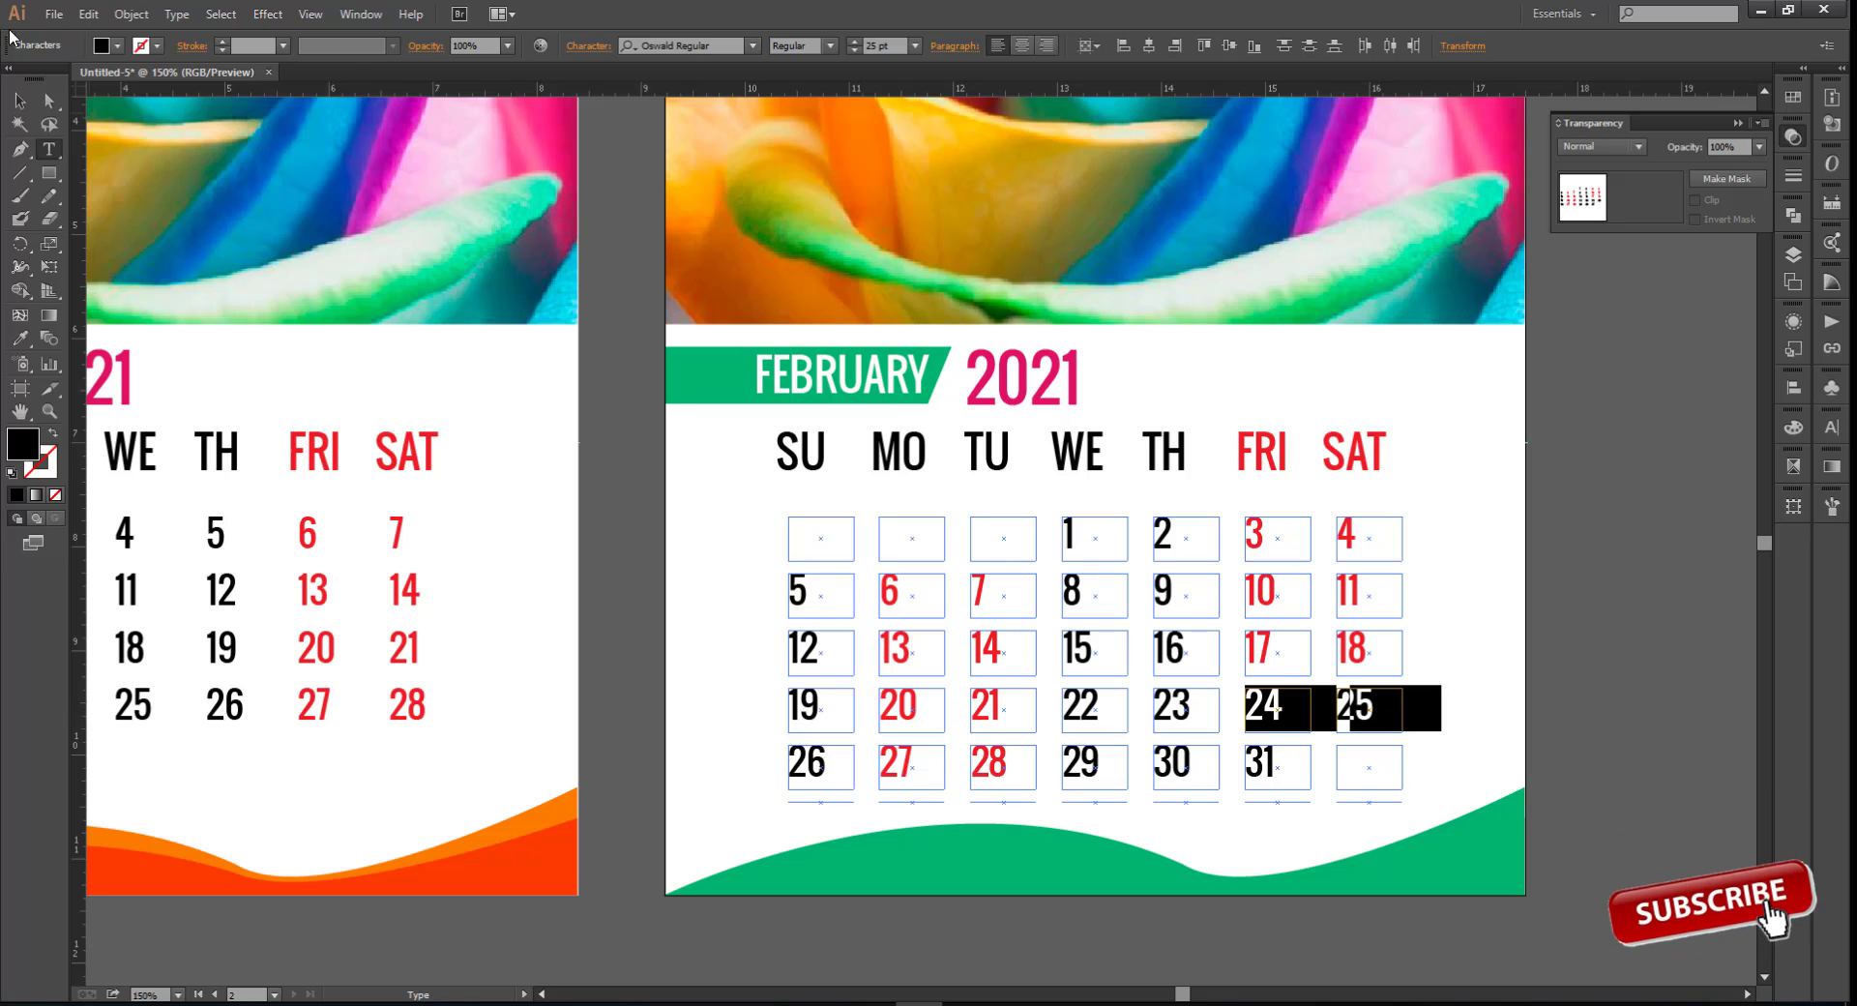
left_click(116, 45)
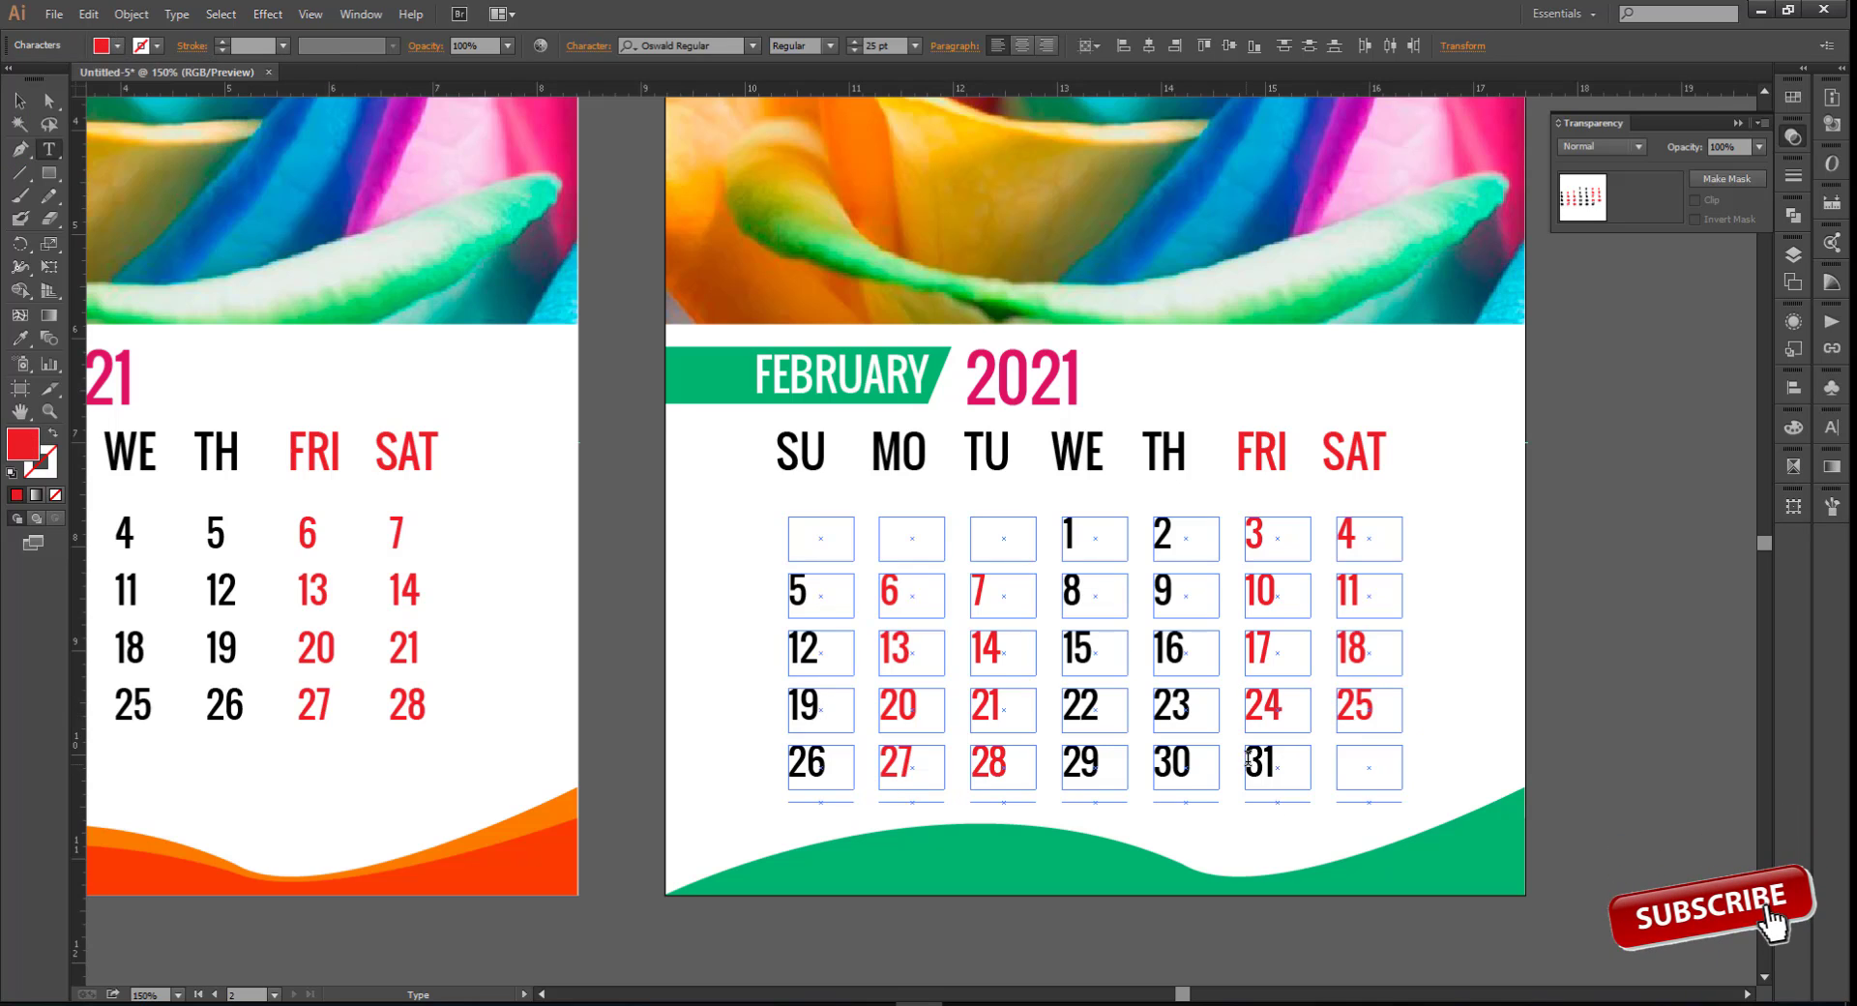
Colour the date 31 red in the last row of the February grid and deselect the text
double_click(1258, 768)
left_click(116, 47)
left_click(66, 78)
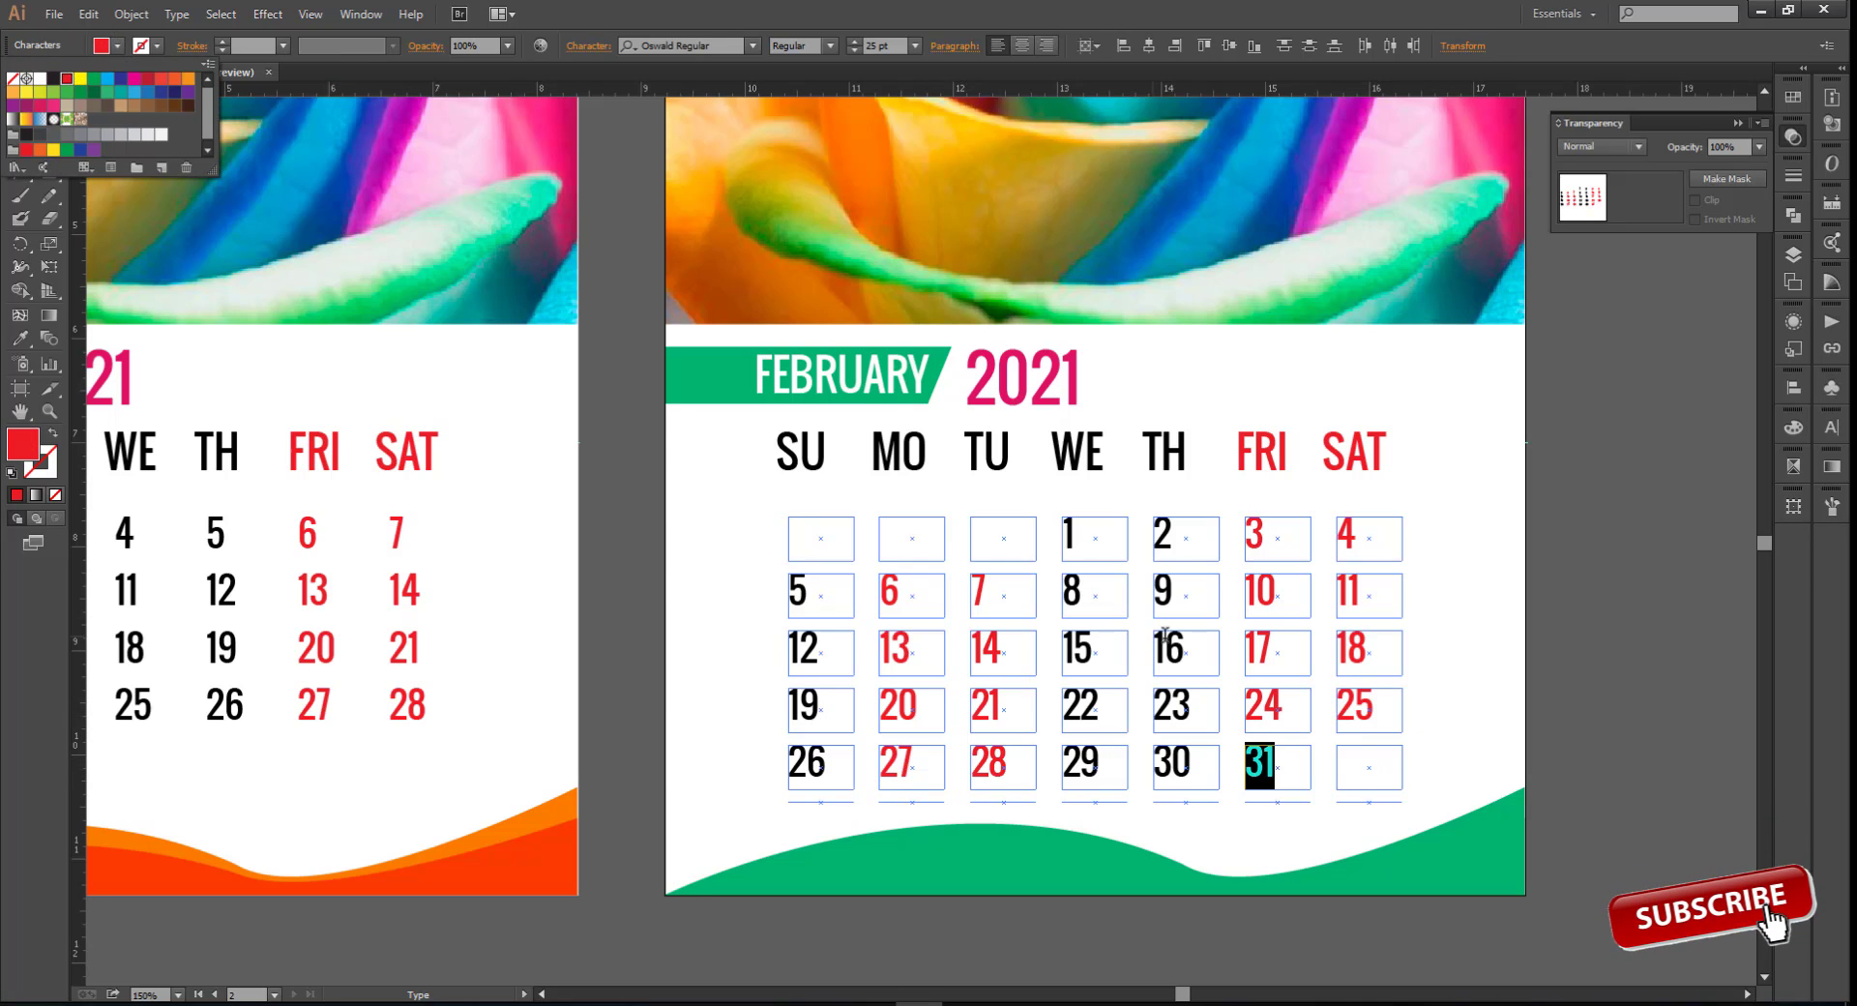
key("ctrl+alt+0")
left_click(25, 108)
left_click(1202, 891)
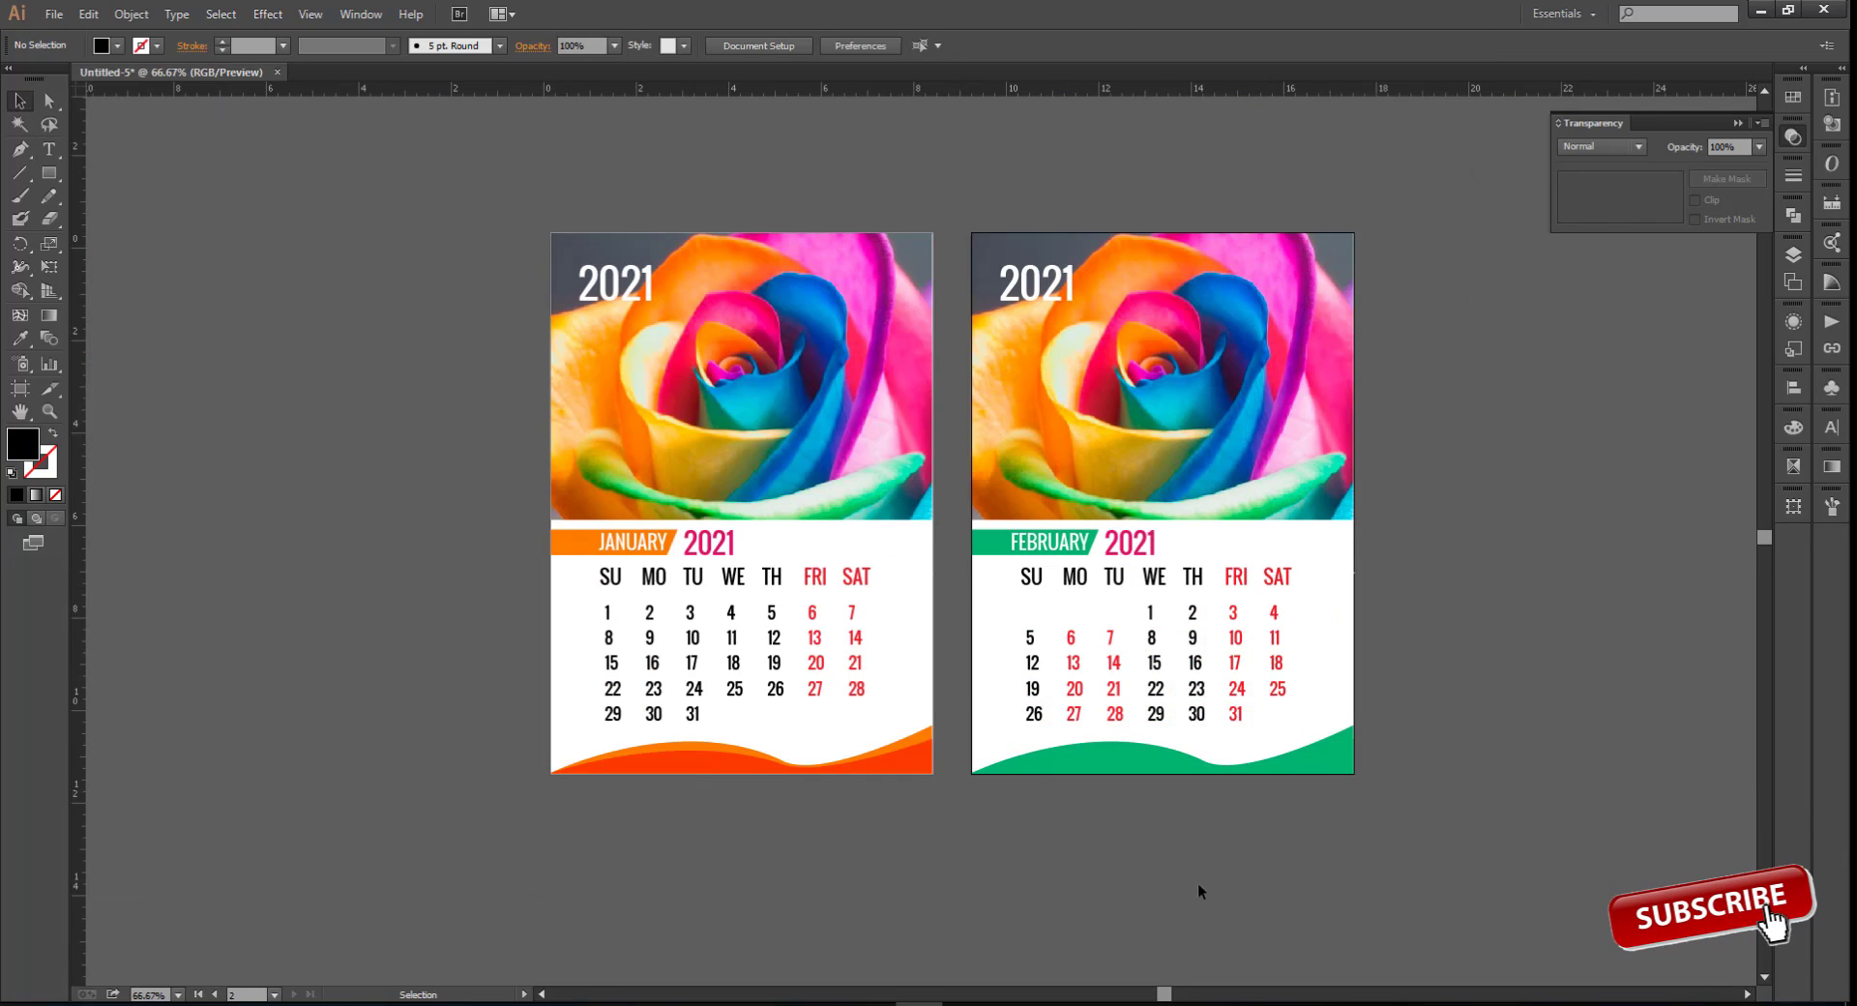
Colour the dates 6 and 7 black in the February grid's second row
scroll(1257, 882, "down", 1)
scroll(1326, 873, "up", 1)
scroll(1193, 774, "up", 2)
scroll(1061, 667, "up", 1)
key("t")
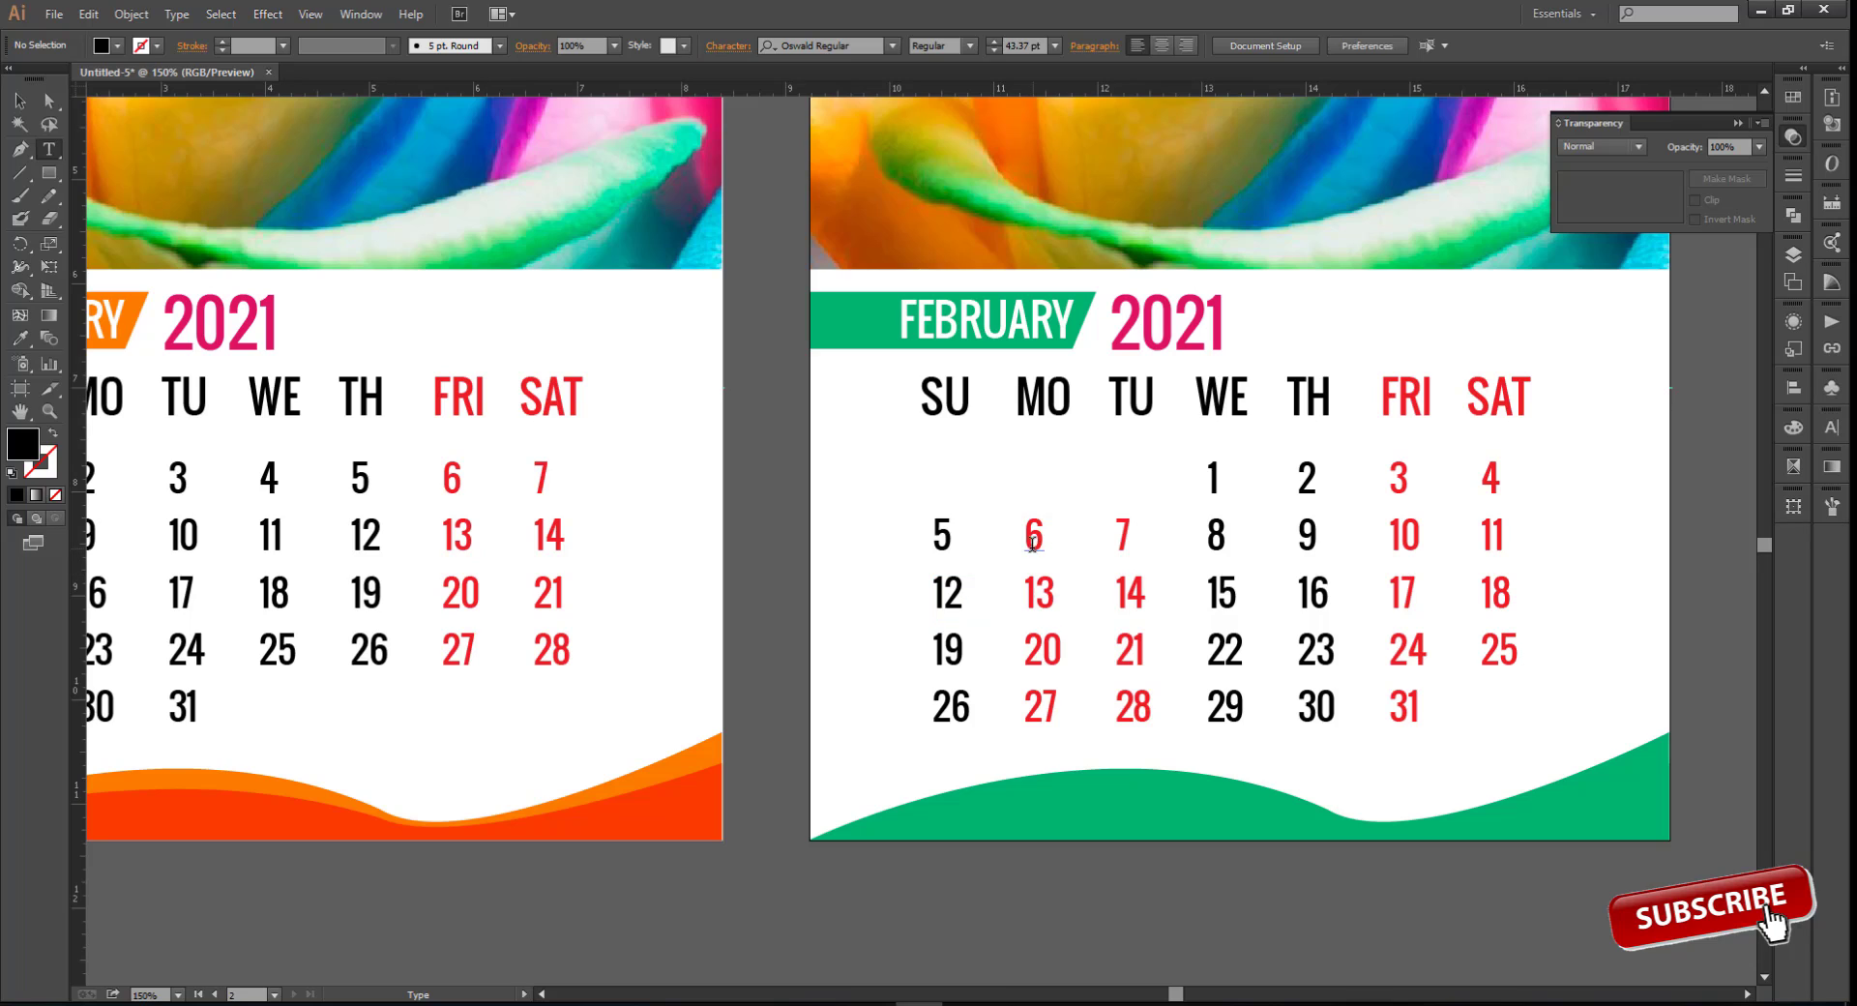
left_click_drag(1027, 537, 1128, 545)
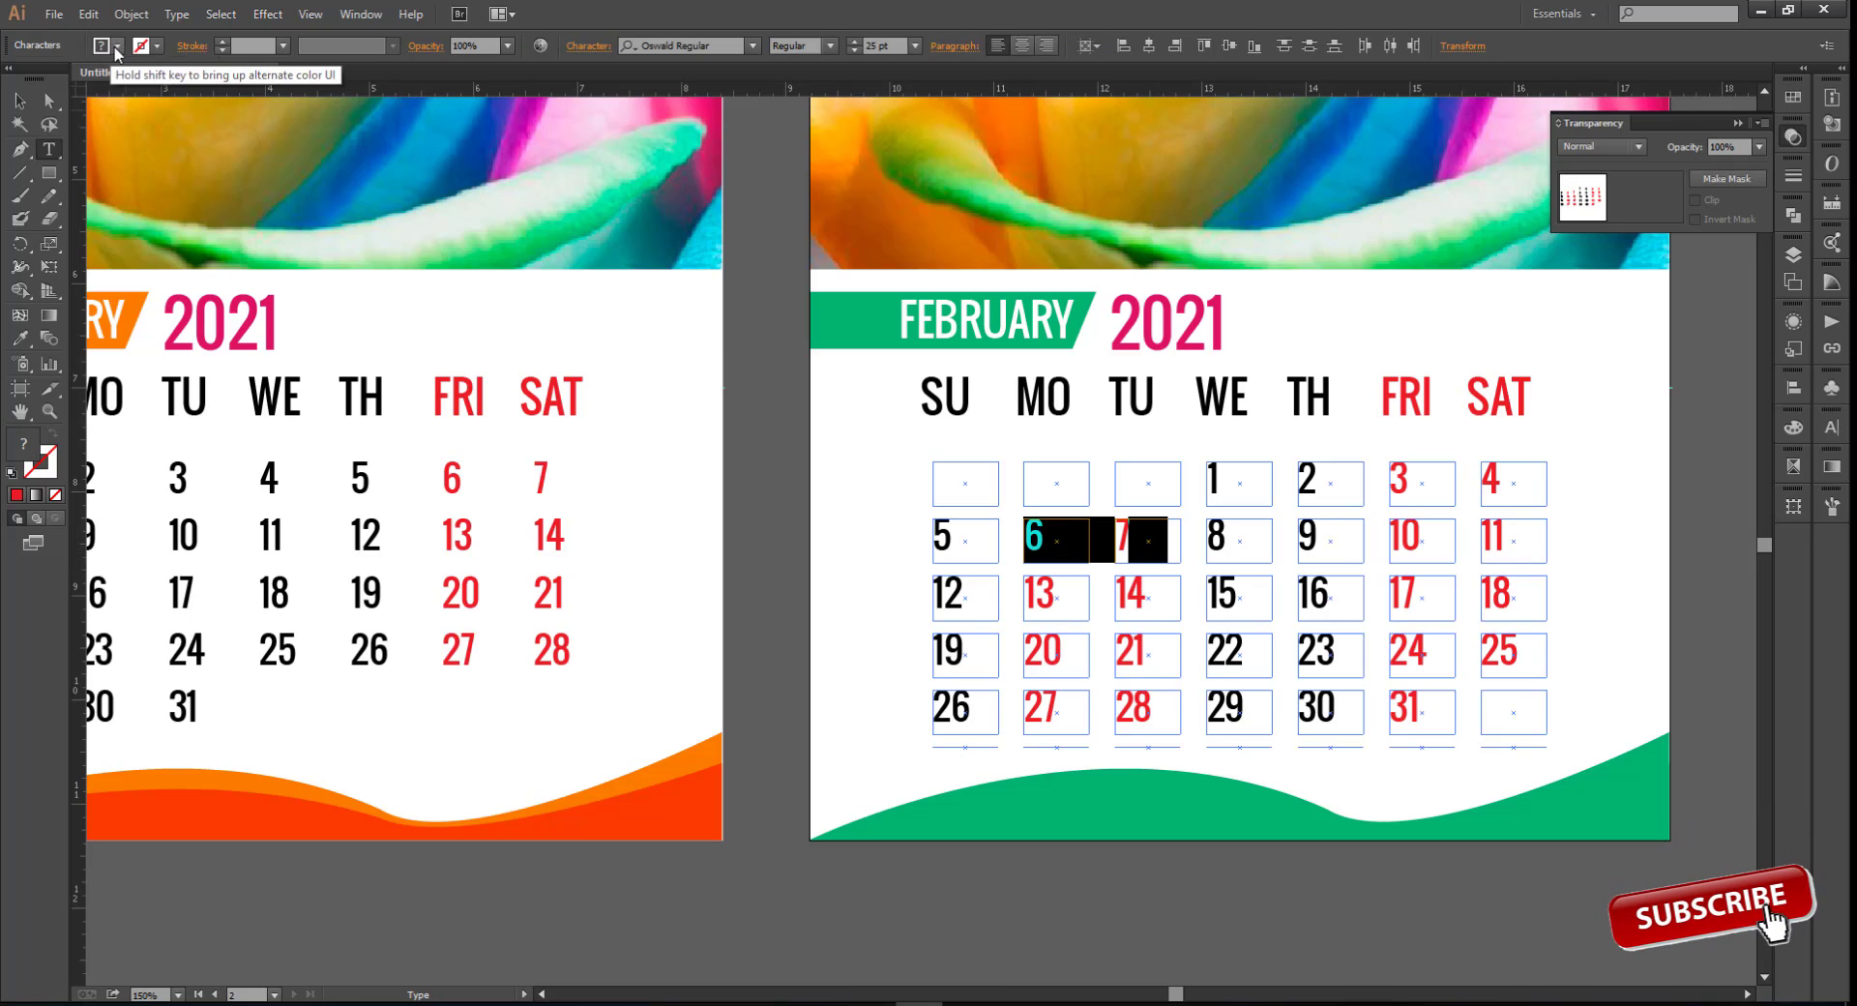
left_click(117, 48)
left_click(50, 84)
Colour the dates 13, 14, 20 and 21 black in the February grid's third and fourth rows
left_click(1069, 622)
mouse_move(987, 585)
left_mouse_down()
mouse_move(1145, 600)
mouse_move(984, 592)
left_mouse_up()
left_click(1015, 549)
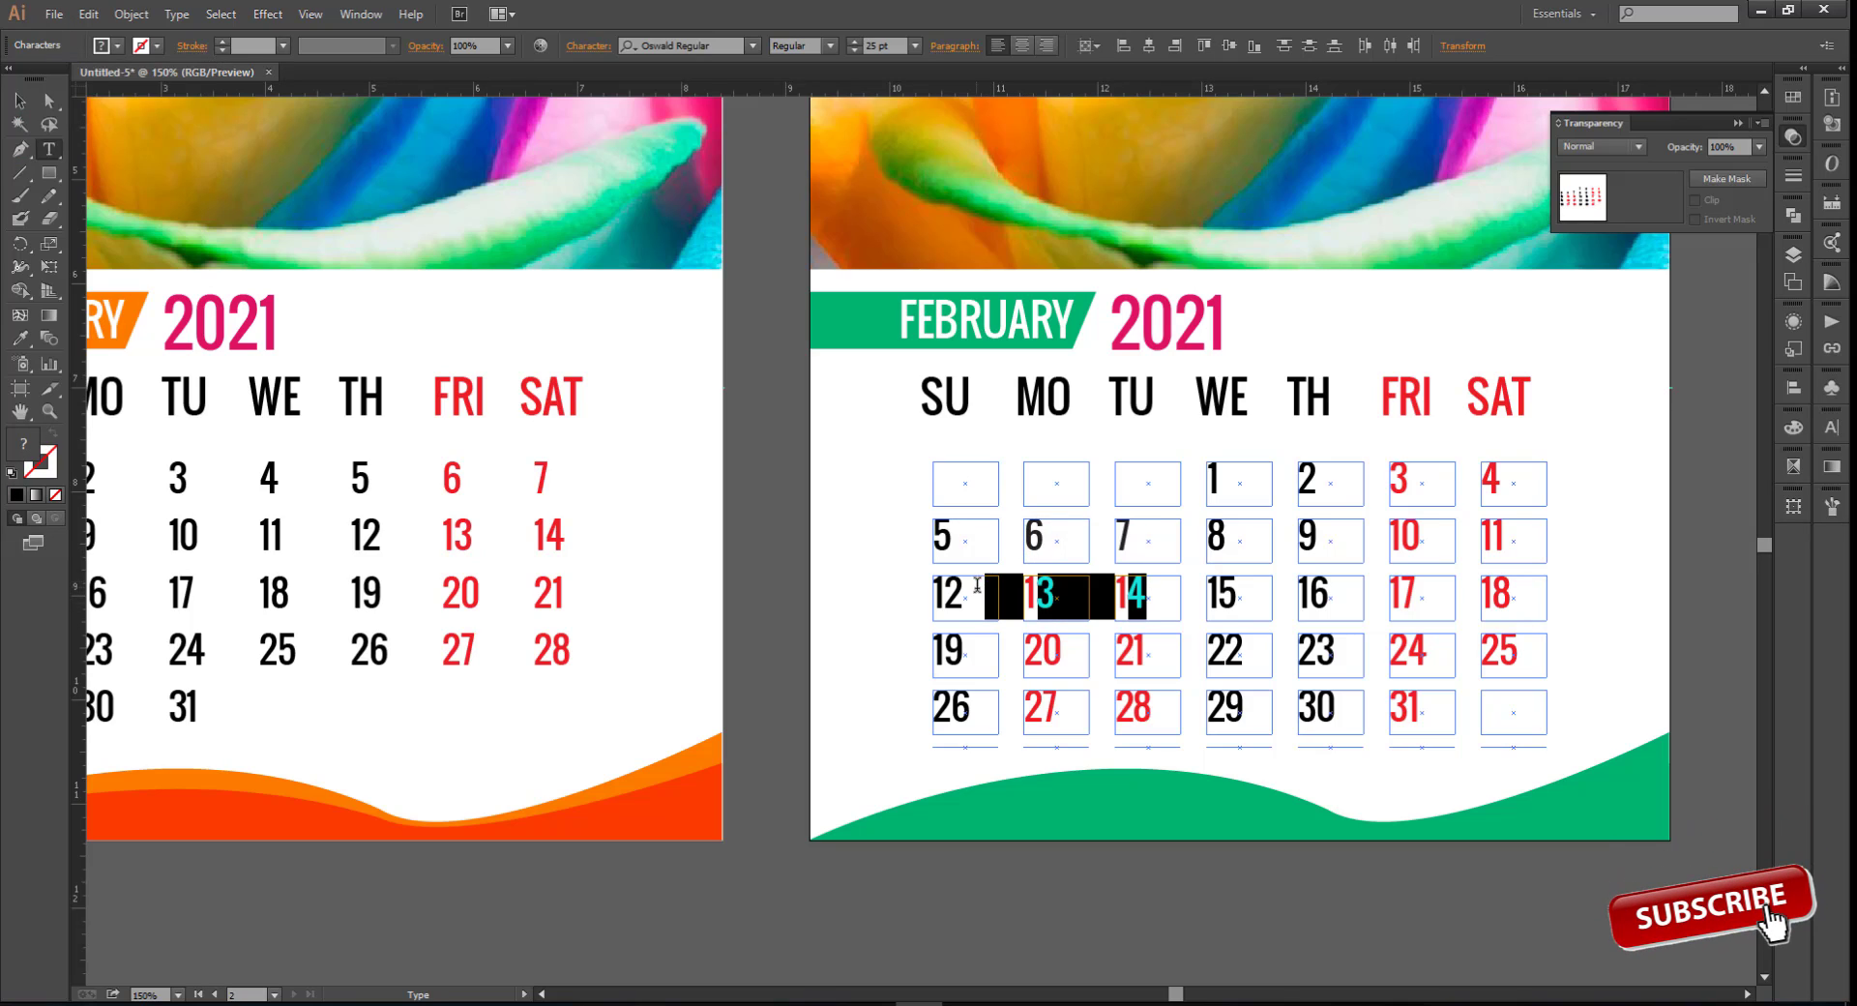
left_click(117, 46)
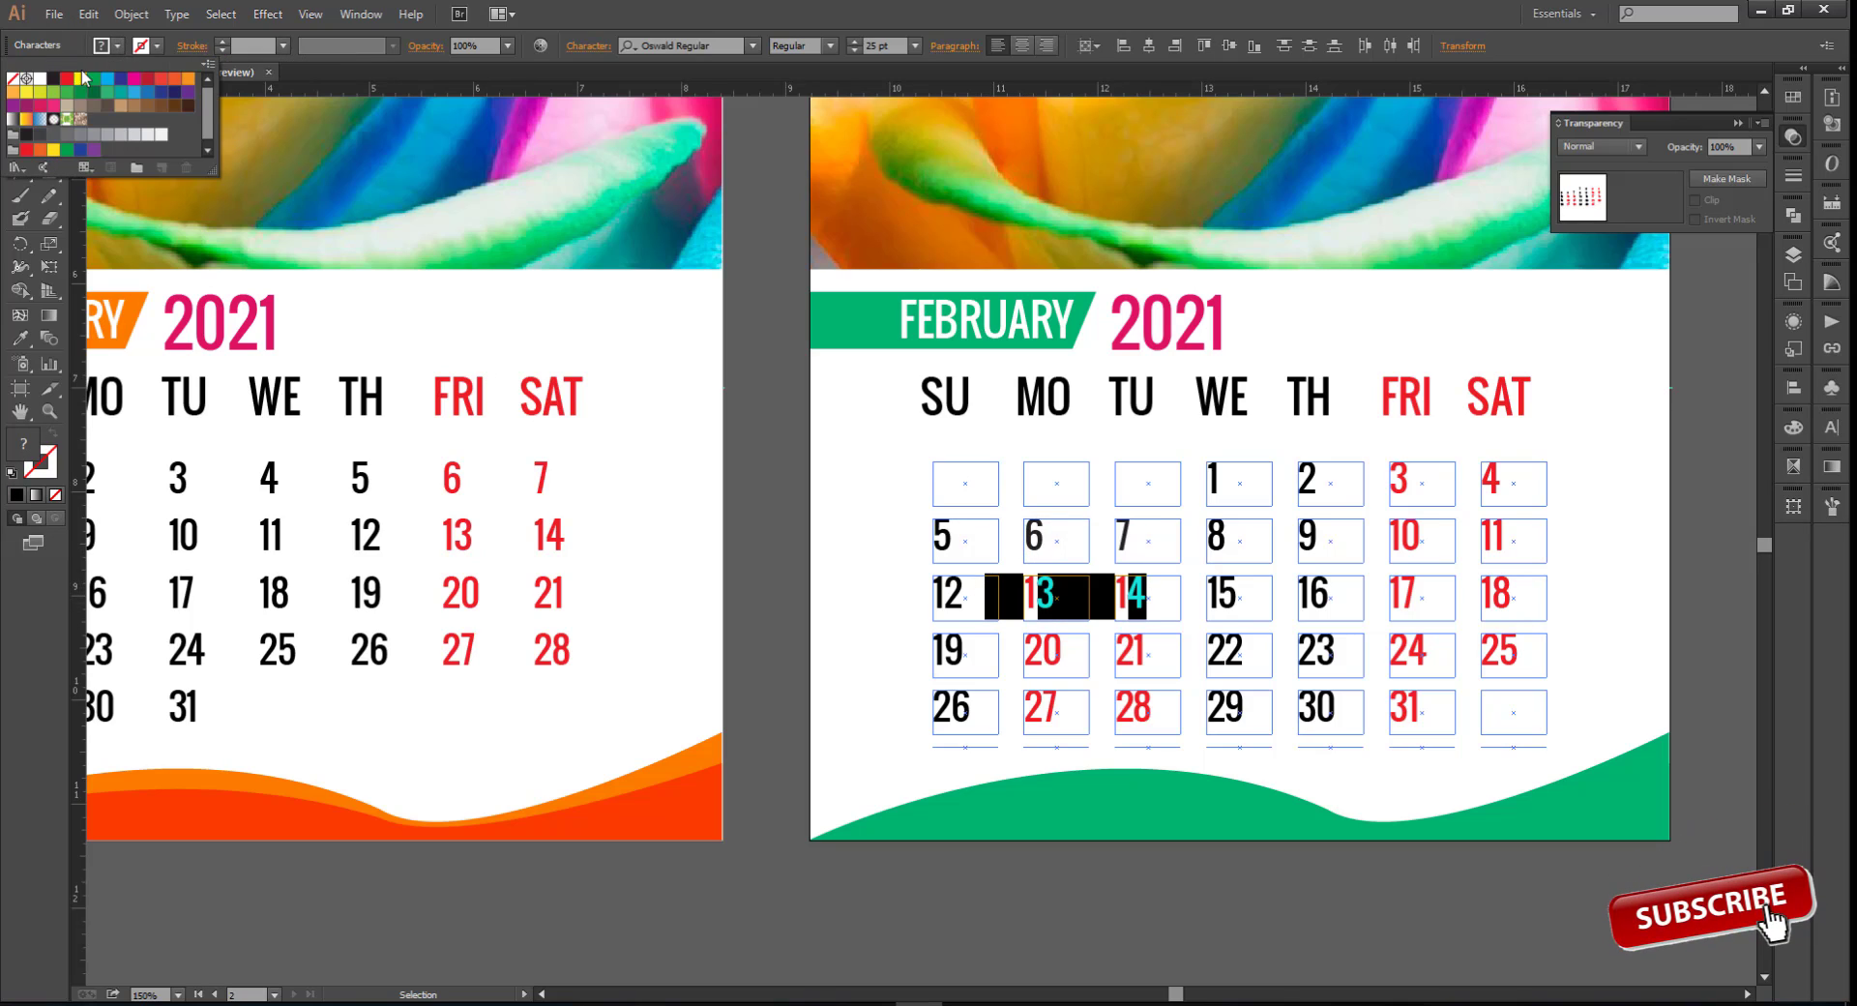
left_click(1027, 657)
left_click_drag(1167, 646, 1005, 646)
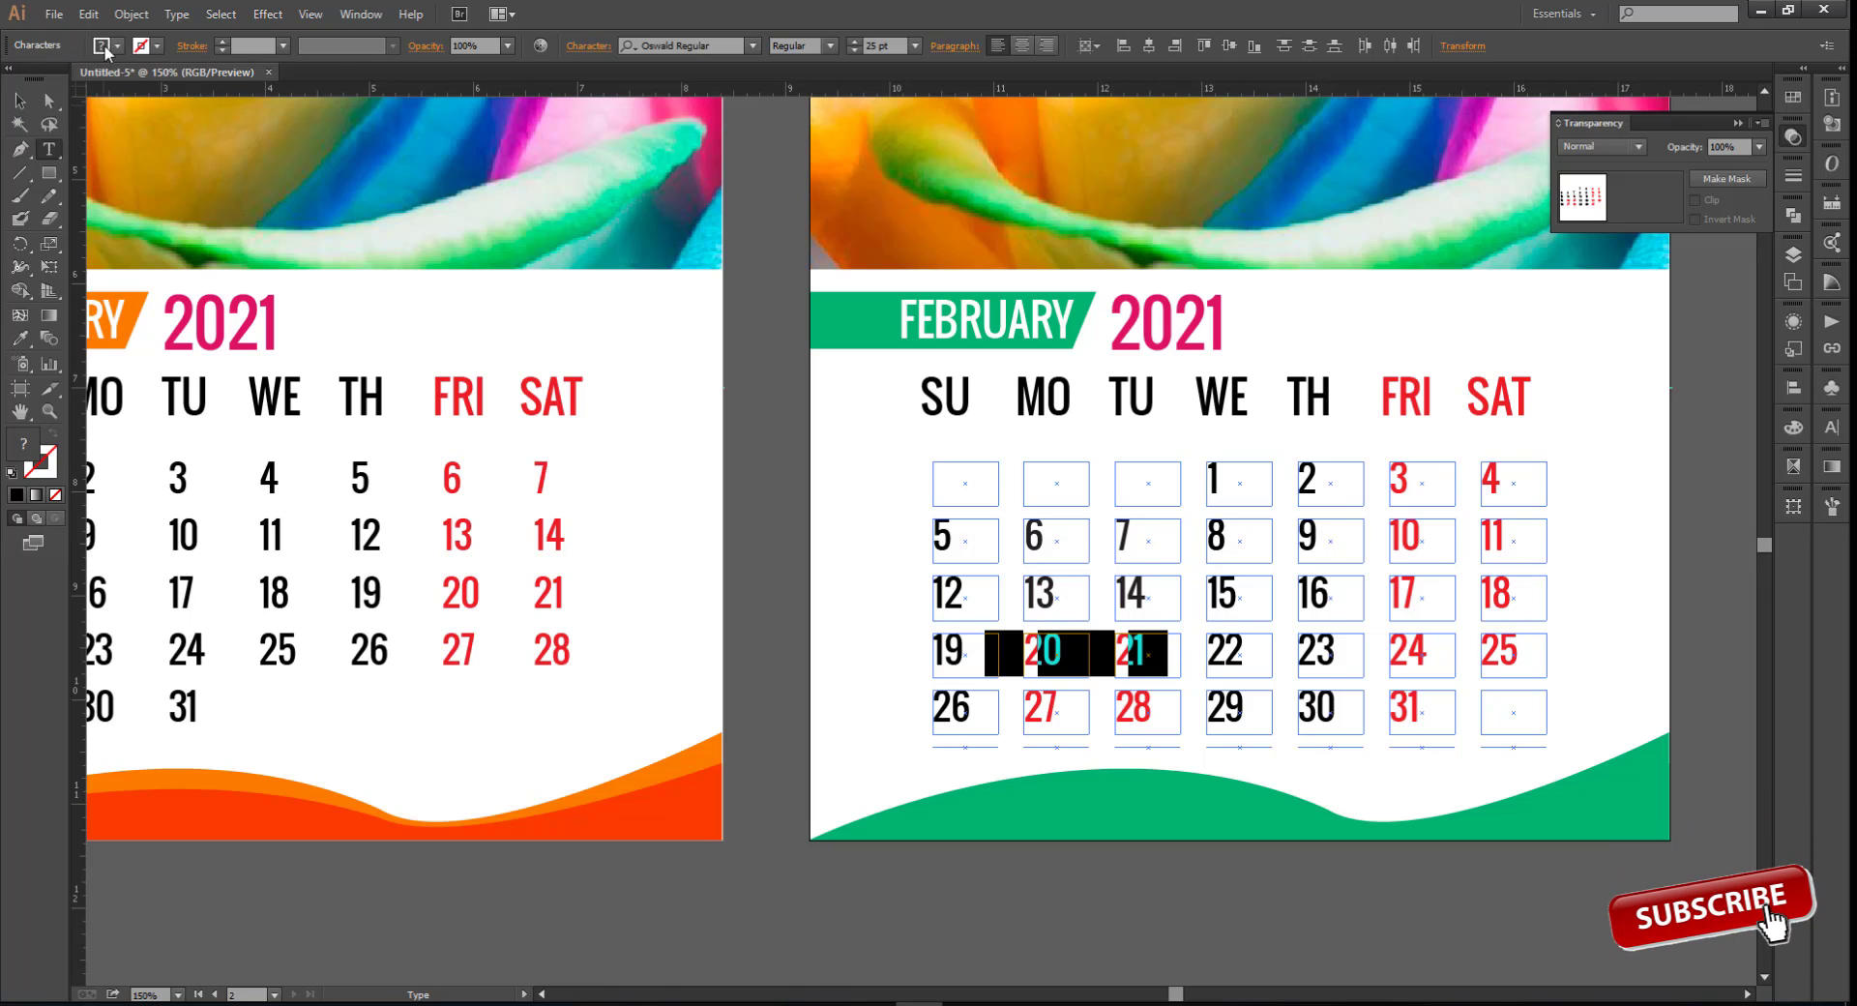
left_click(105, 48)
left_click(57, 84)
Colour the dates 27 and 28 black in the February grid's last row and deselect the text
left_click(1102, 716)
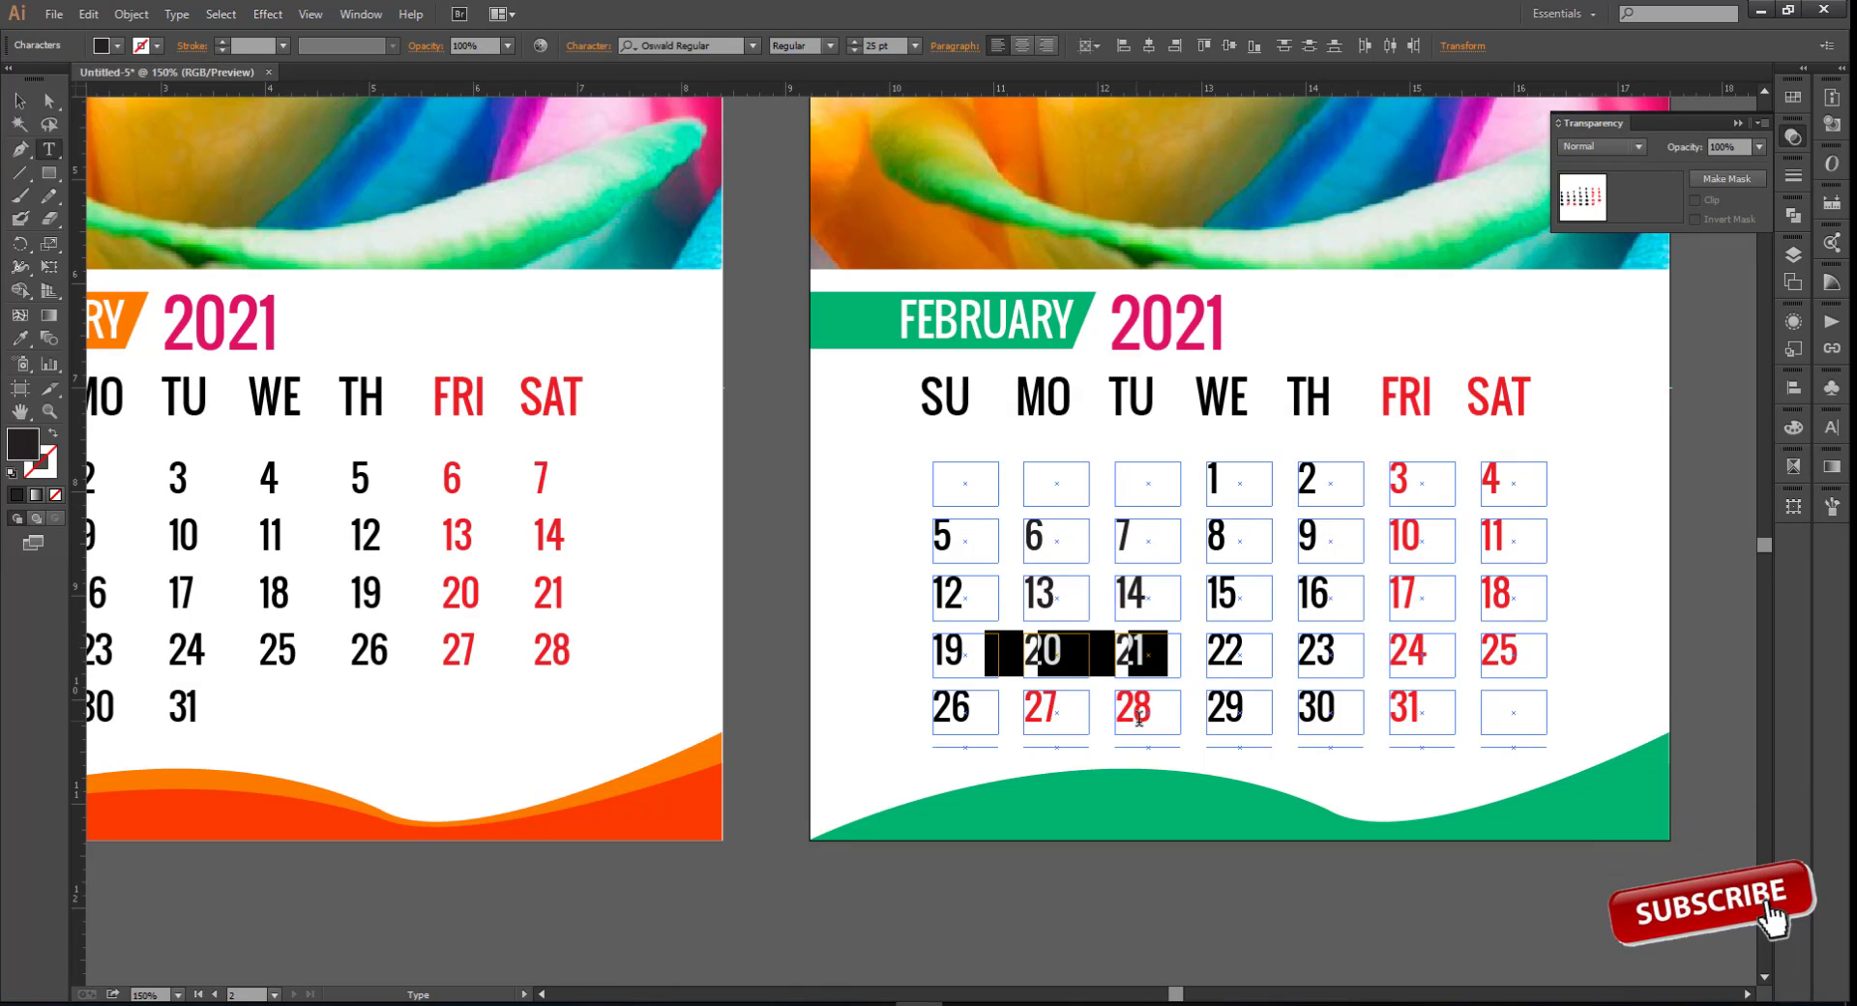
left_click_drag(1165, 710, 952, 713)
left_click(105, 47)
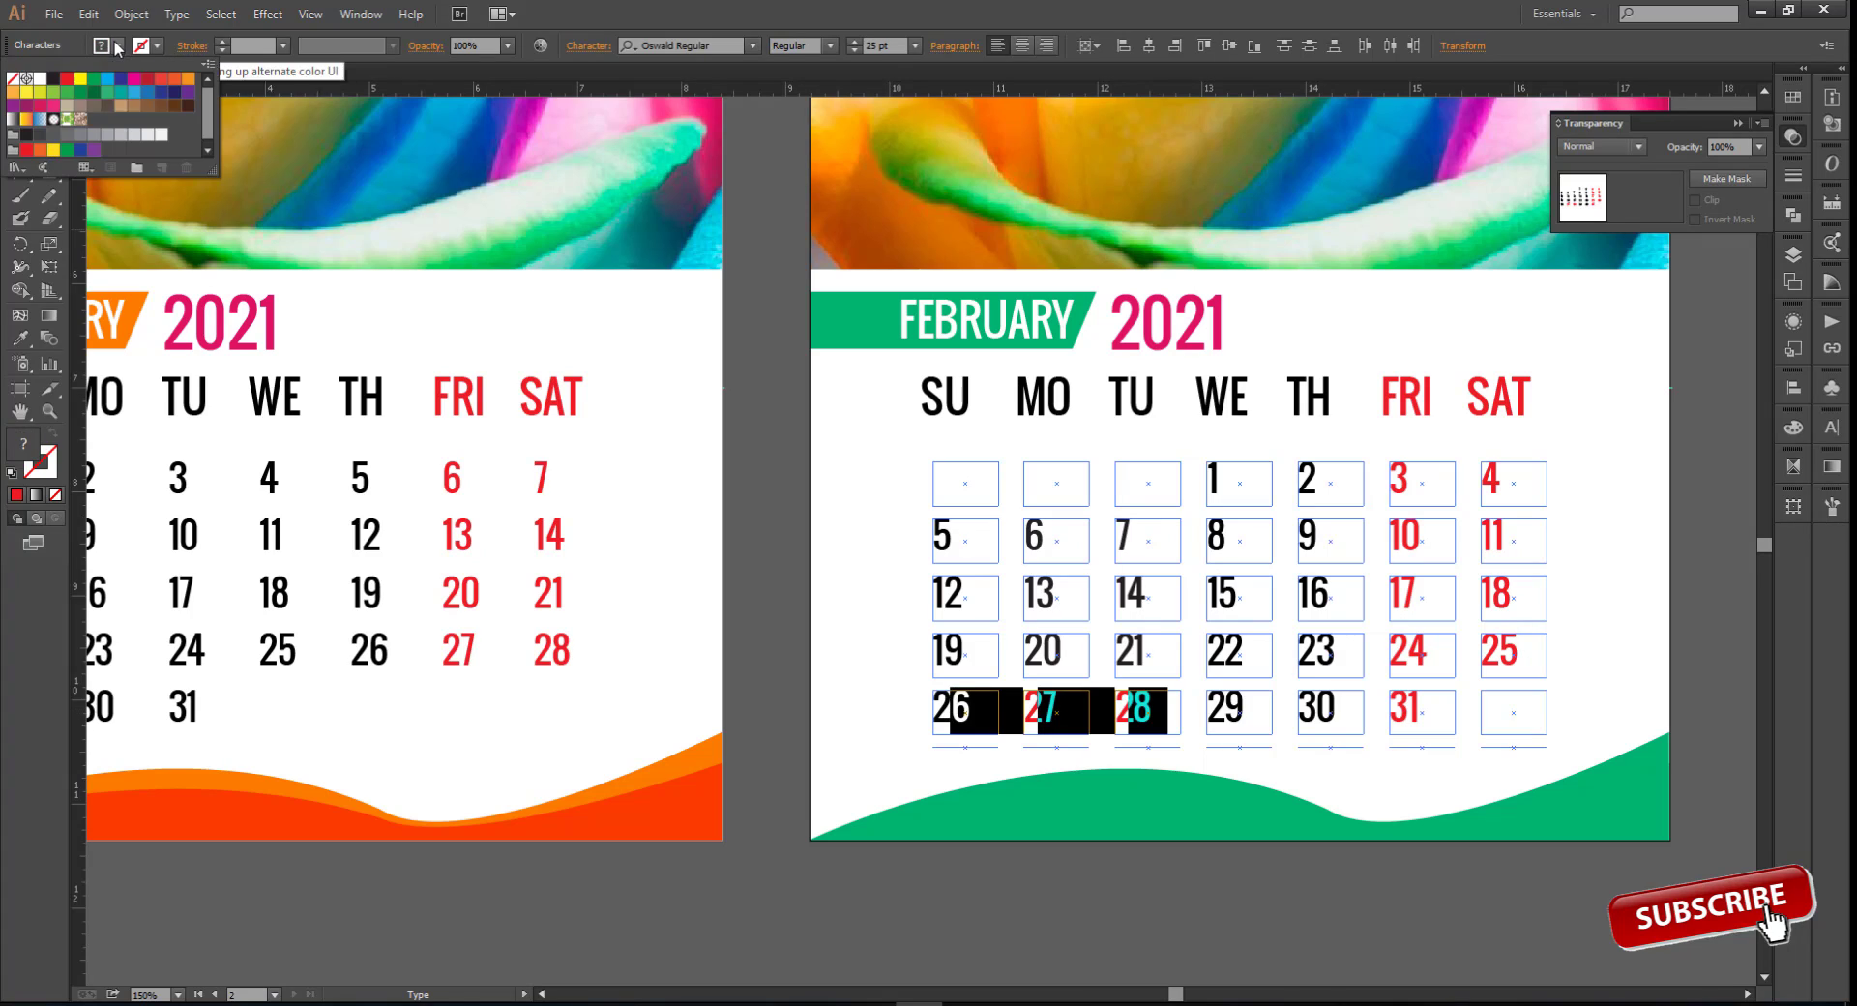
left_click(57, 84)
left_click_drag(1027, 650, 1149, 650)
scroll(1090, 632, "down", 1)
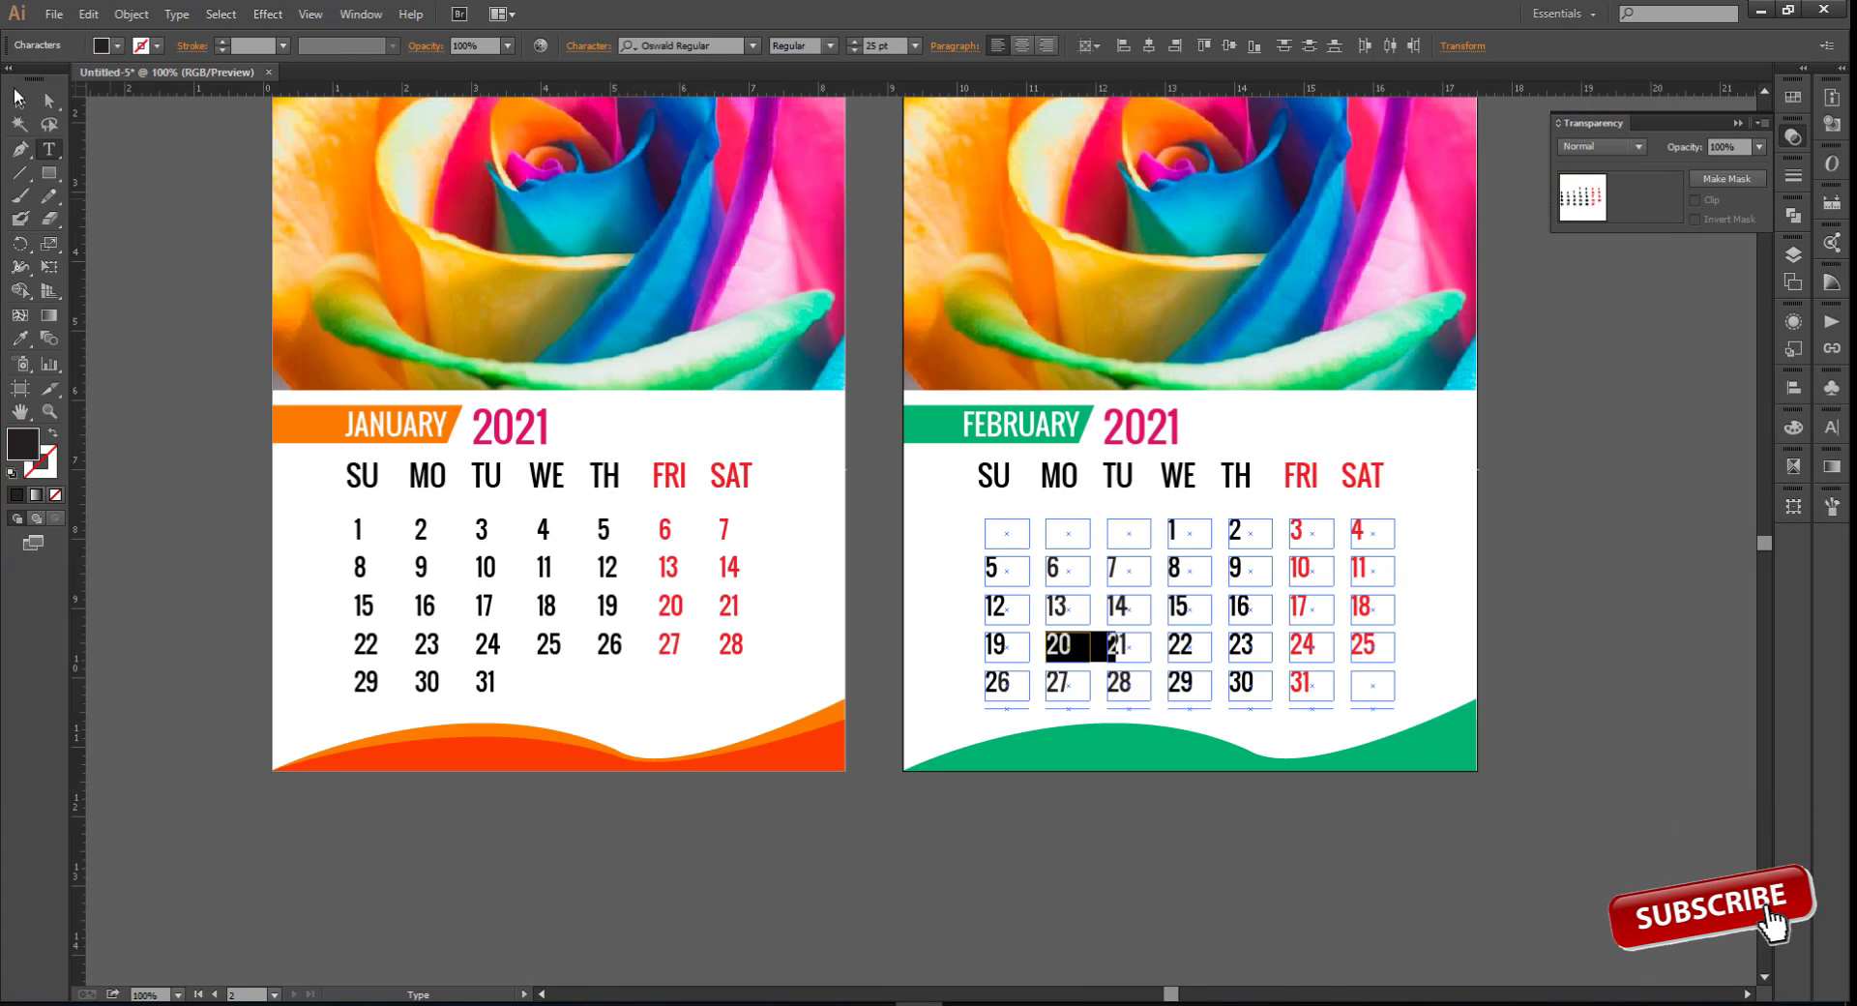
left_click(18, 99)
left_click(733, 806)
scroll(733, 806, "down", 1)
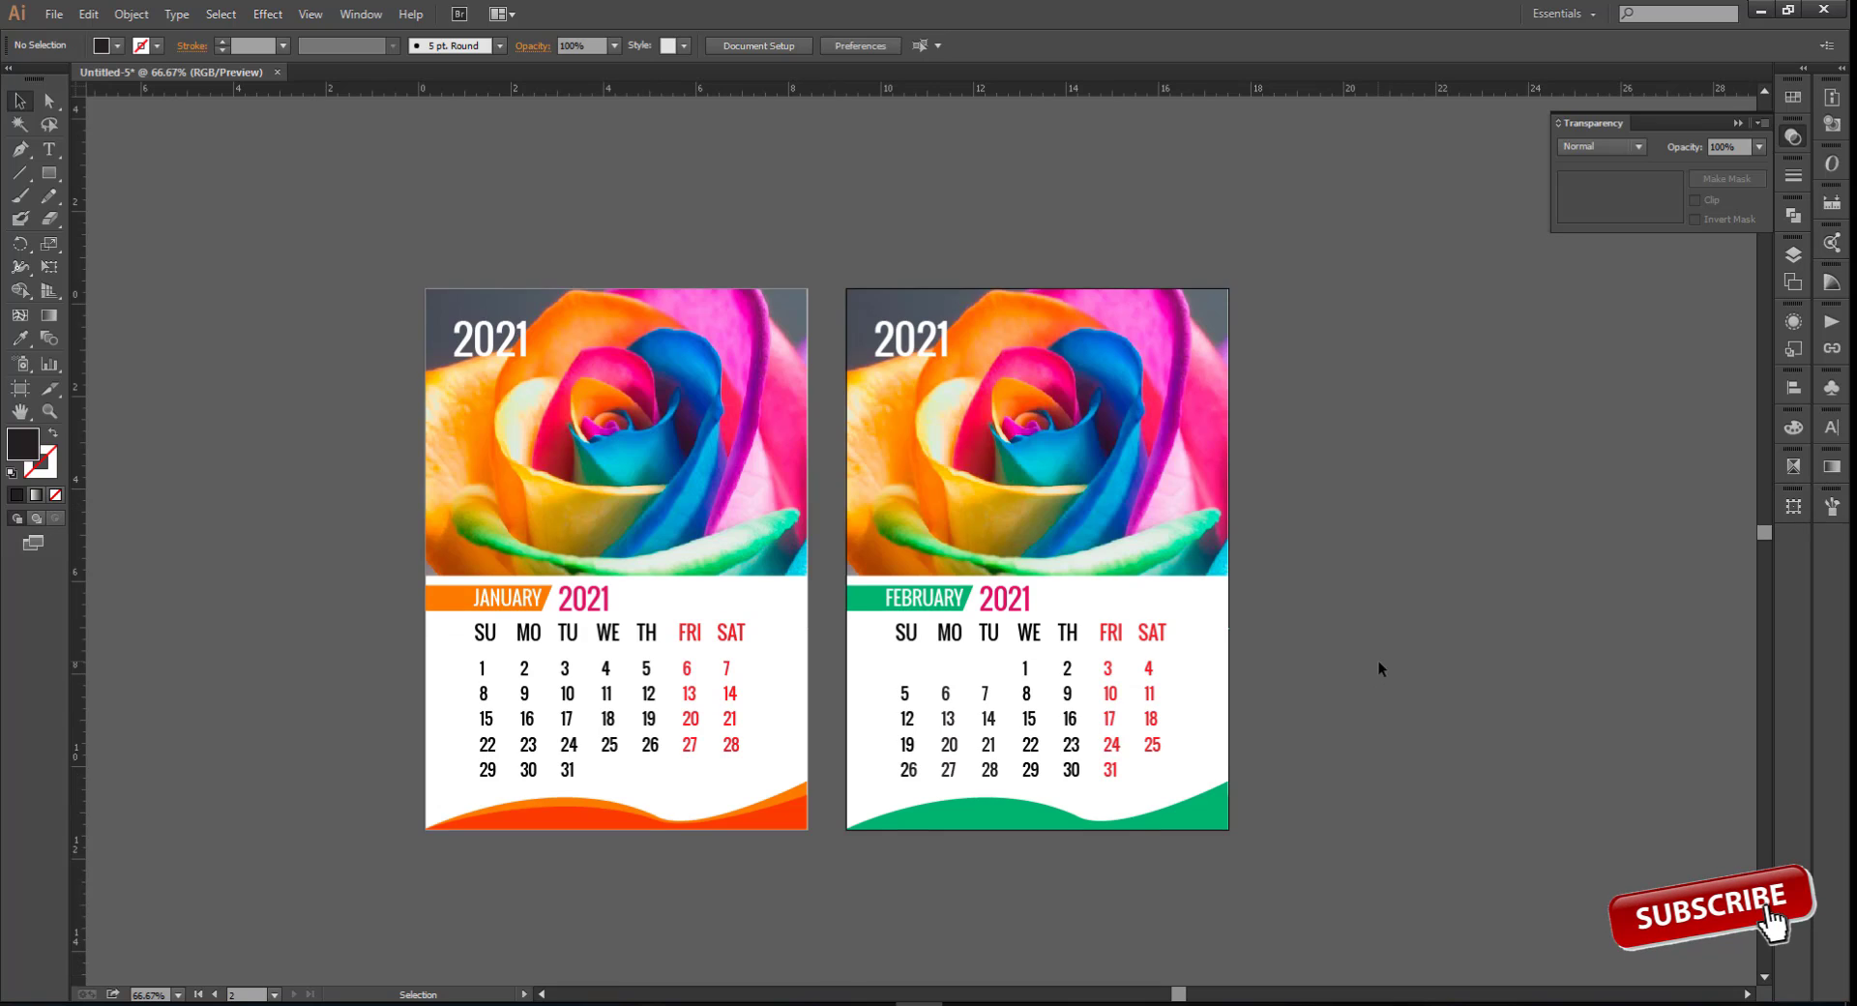
Place the FI mountain flower photo on the empty canvas beside the February page
left_click_drag(1271, 565, 1372, 567)
left_click(1296, 503)
left_click(1352, 470)
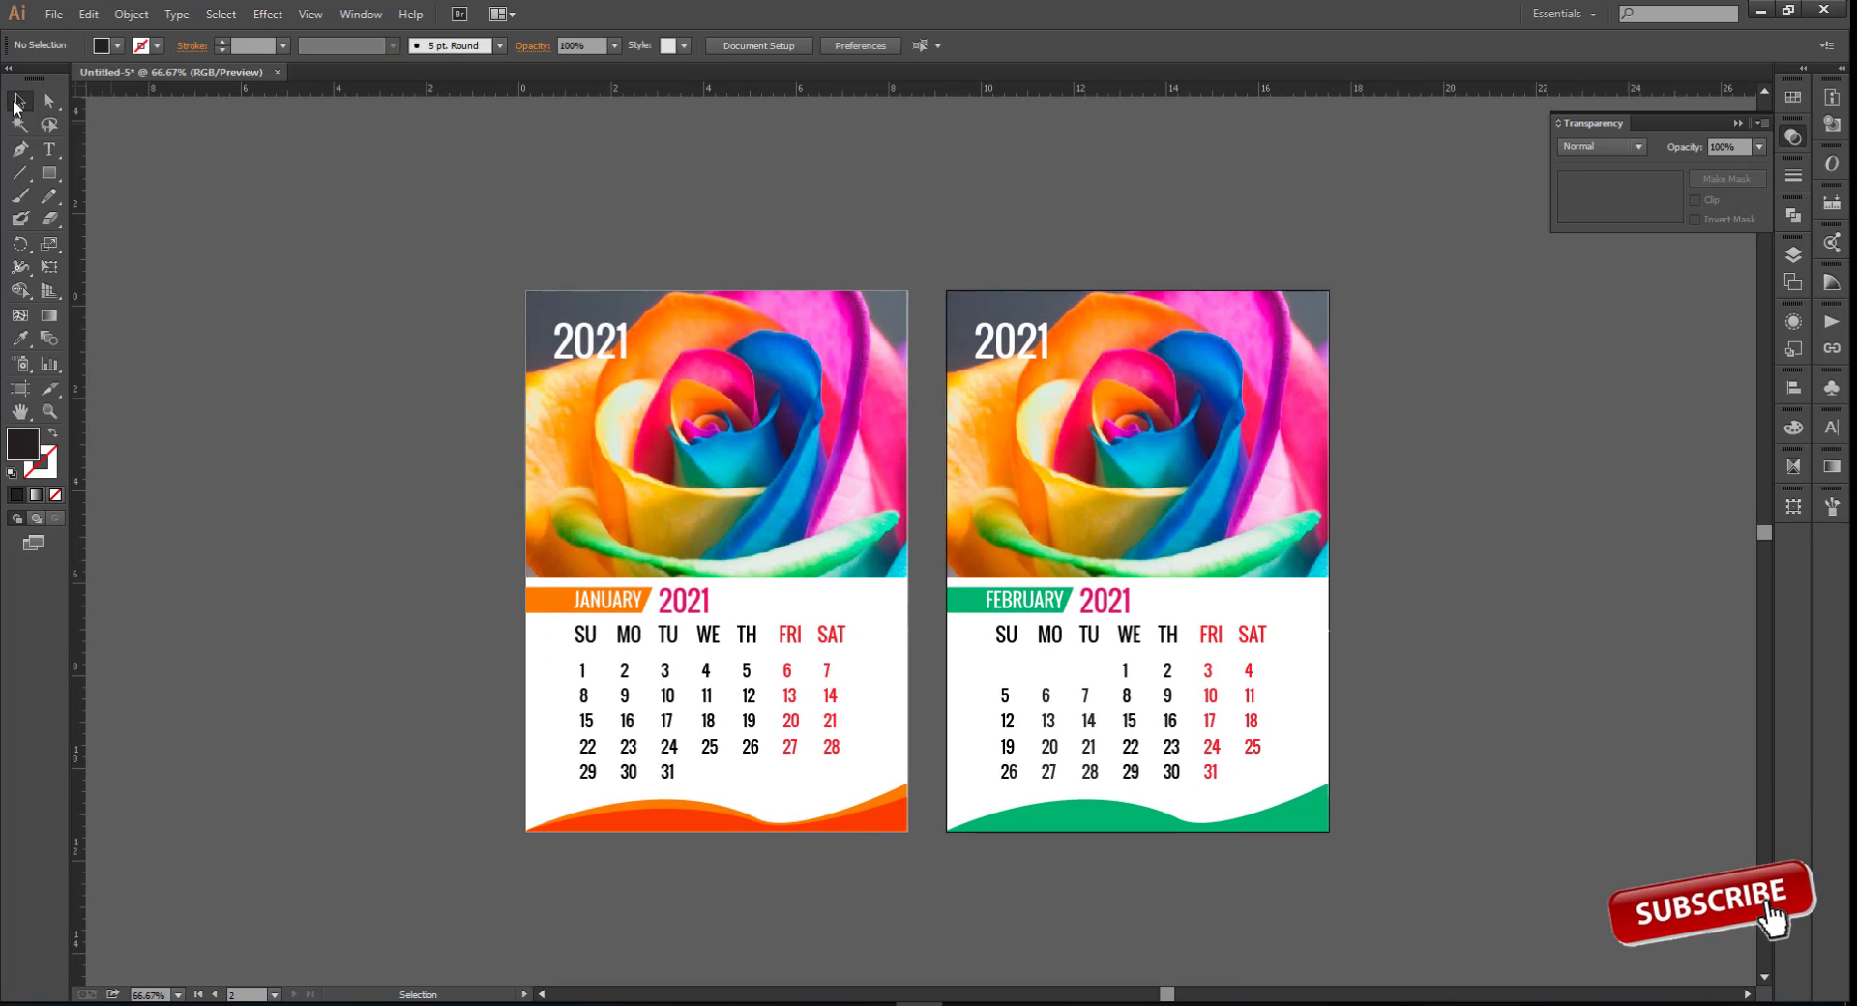
left_click(1205, 391)
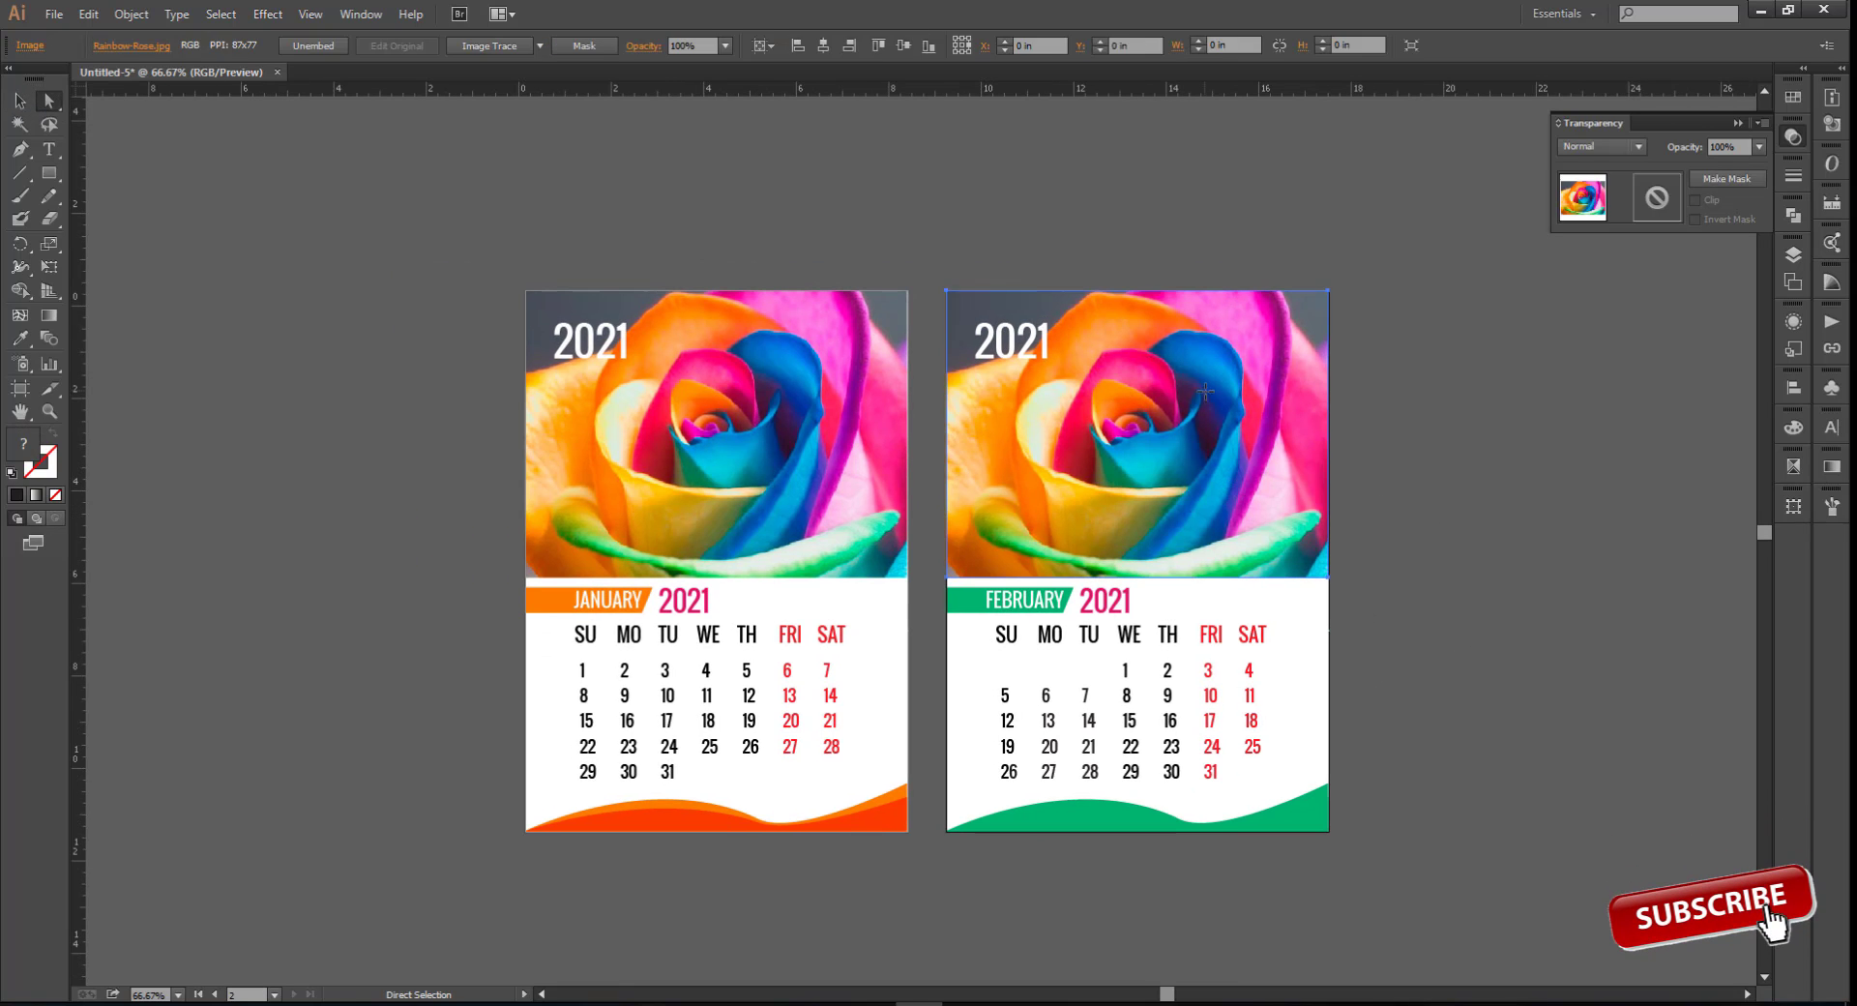
left_click(53, 13)
left_click(79, 320)
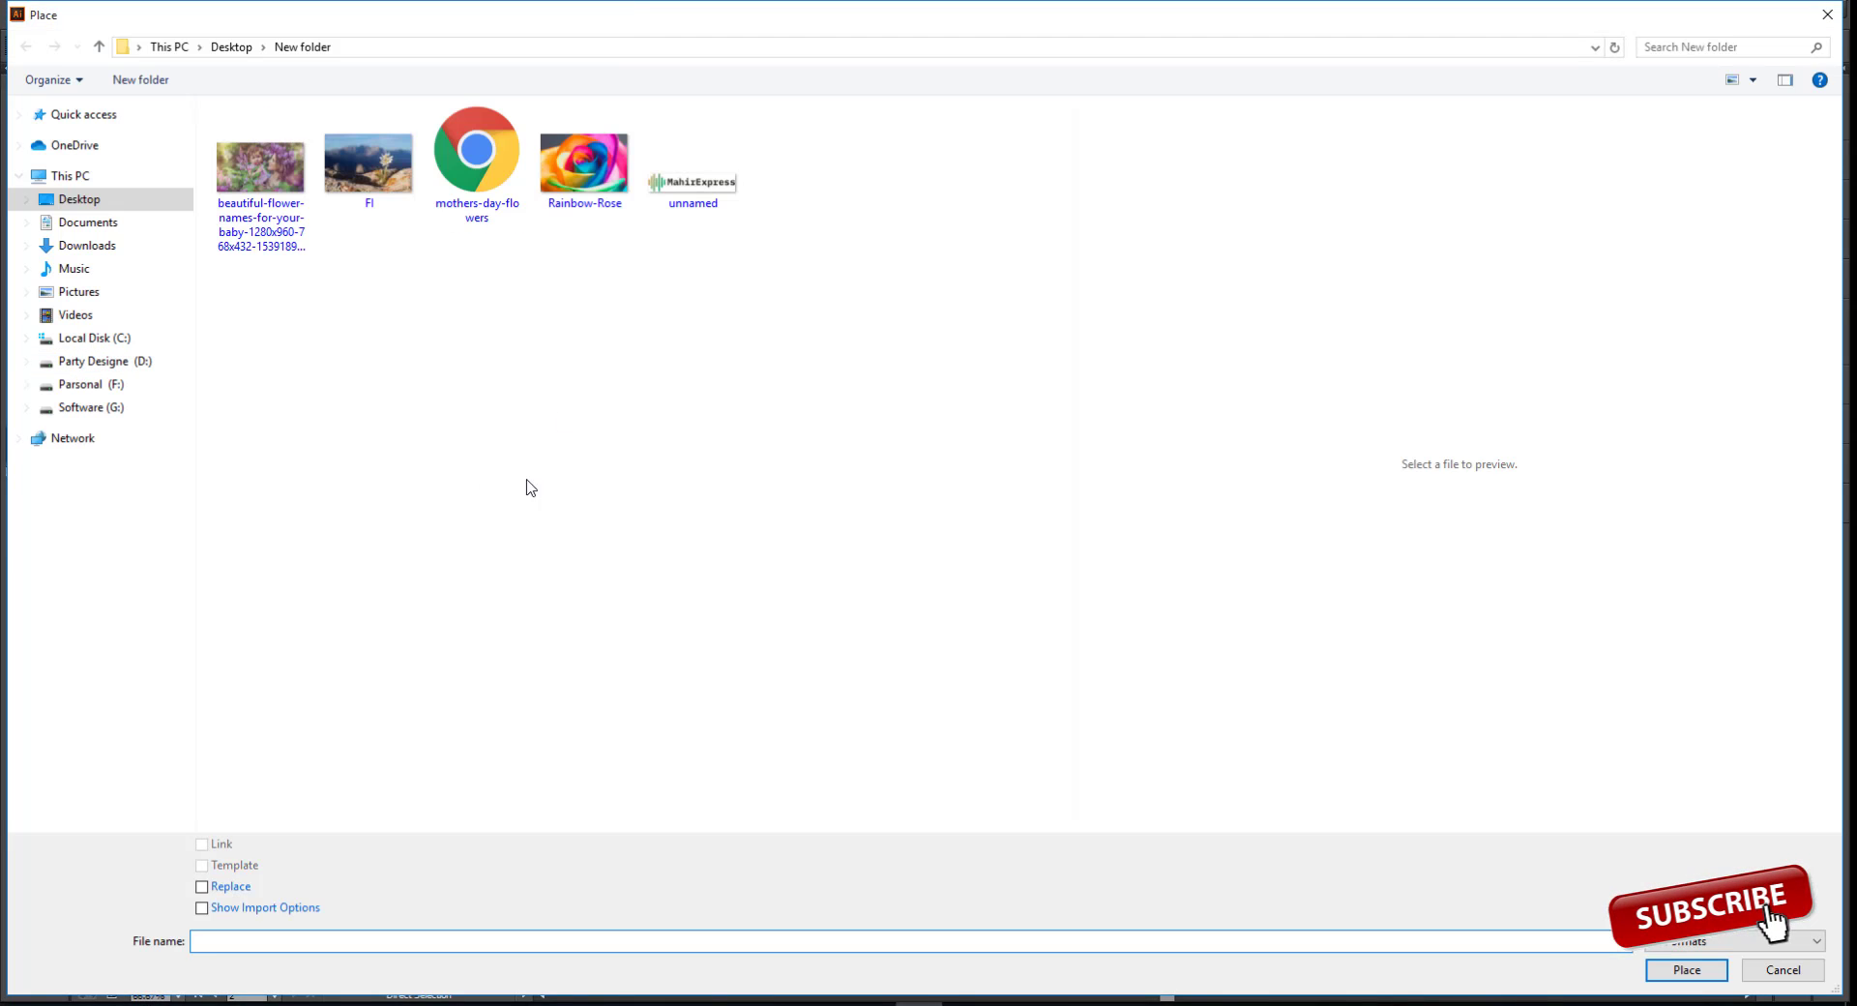
left_click(377, 190)
left_click(286, 189)
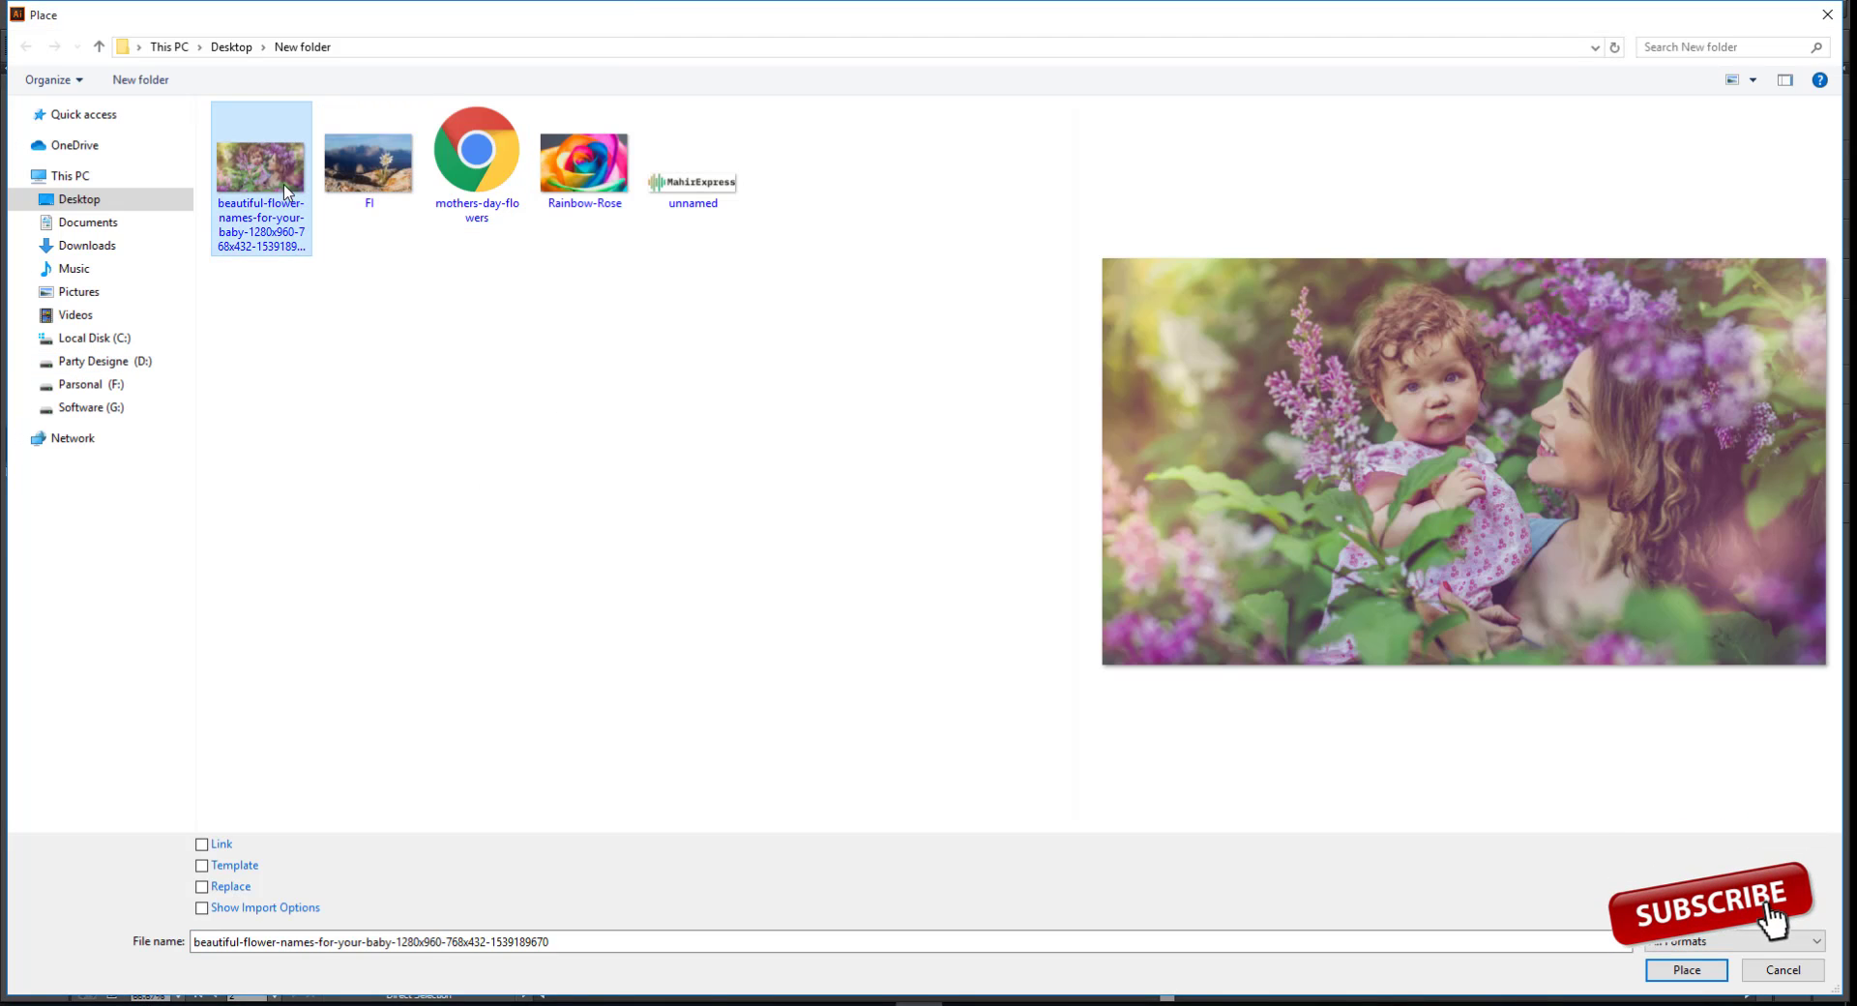
left_click(371, 198)
left_click(1686, 969)
left_click(1428, 415)
scroll(1433, 802, "right", 5)
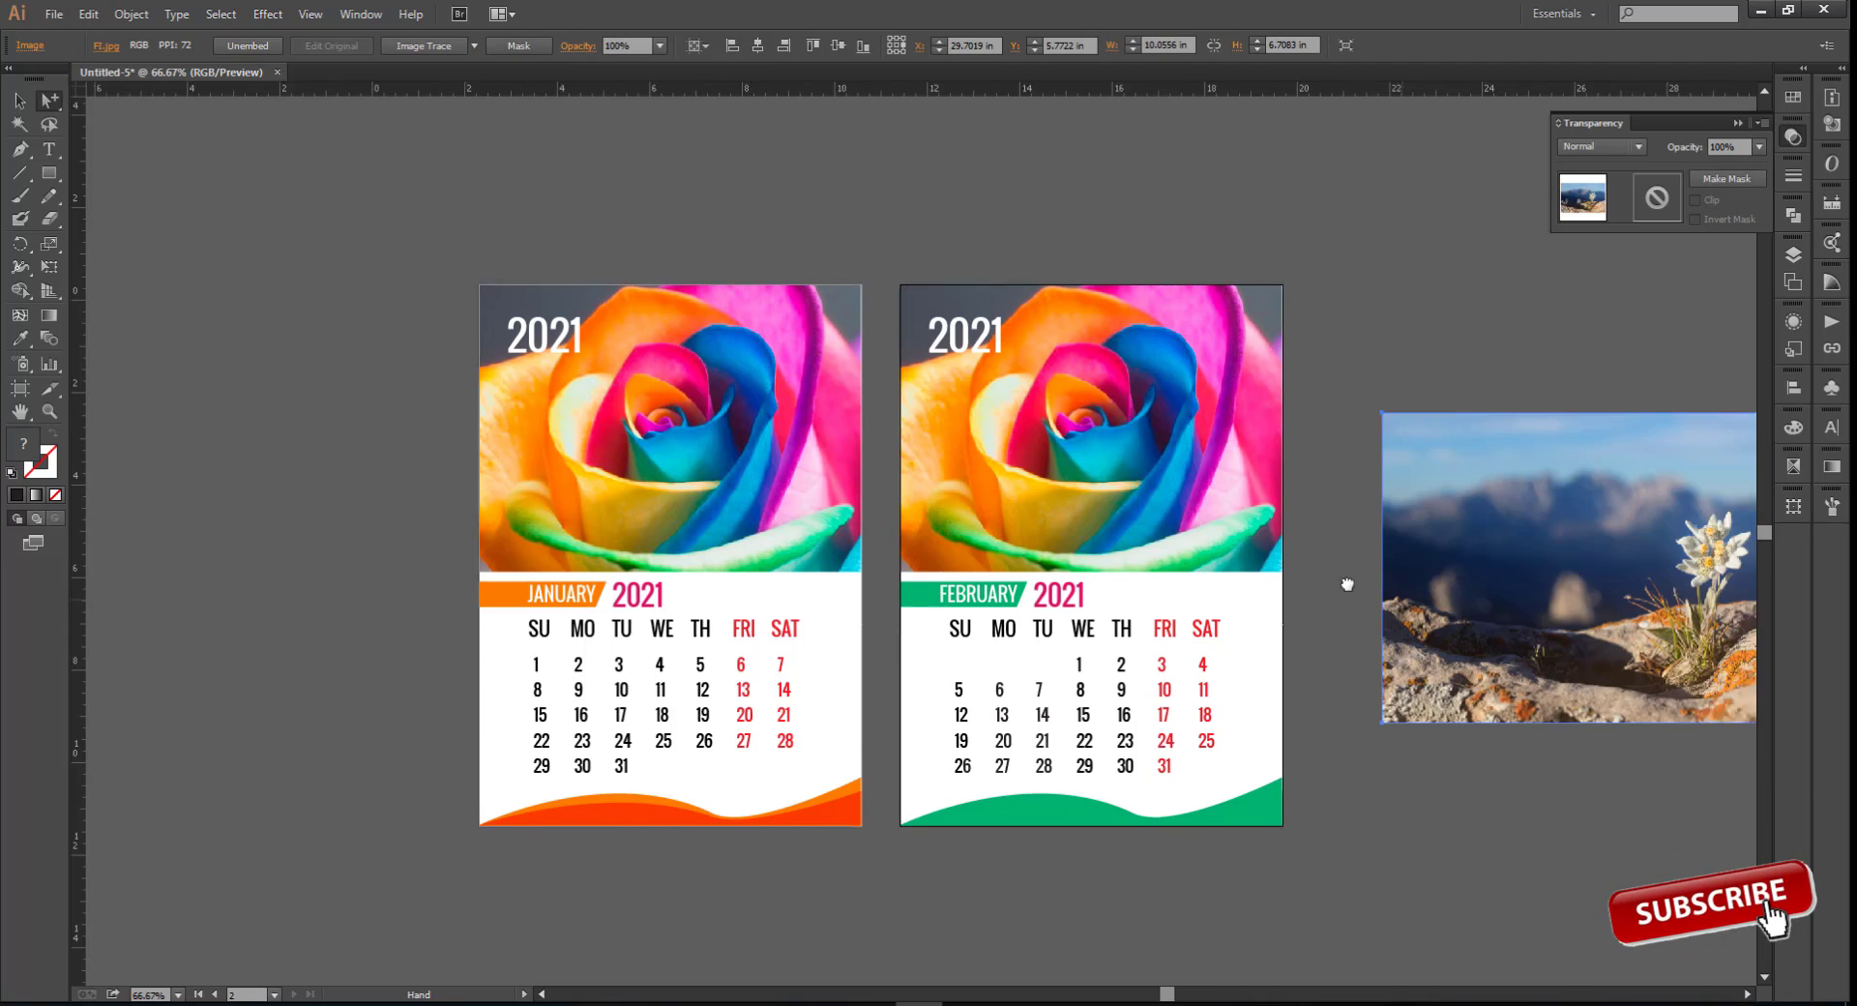
Delete the rose photo from the February page and align the mountain flower photo with the page's upper-left corner
key("Delete")
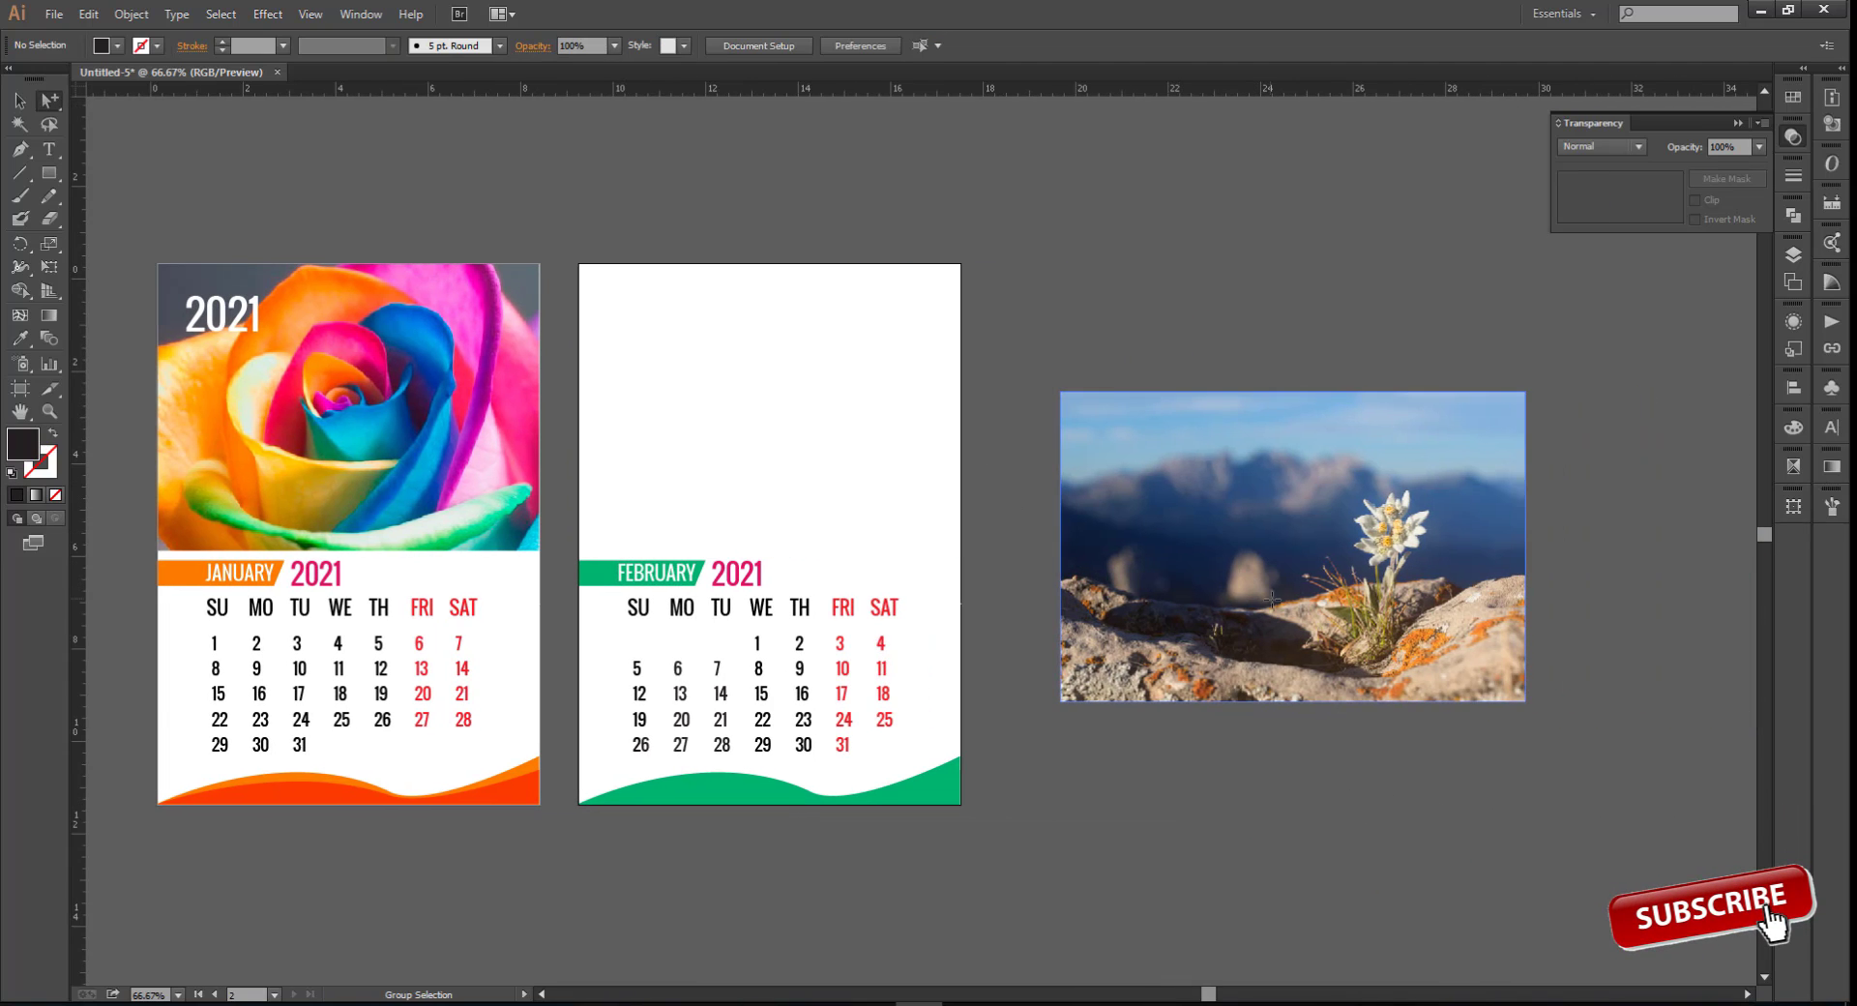
left_click_drag(1304, 596, 796, 454)
scroll(602, 309, "up", 1)
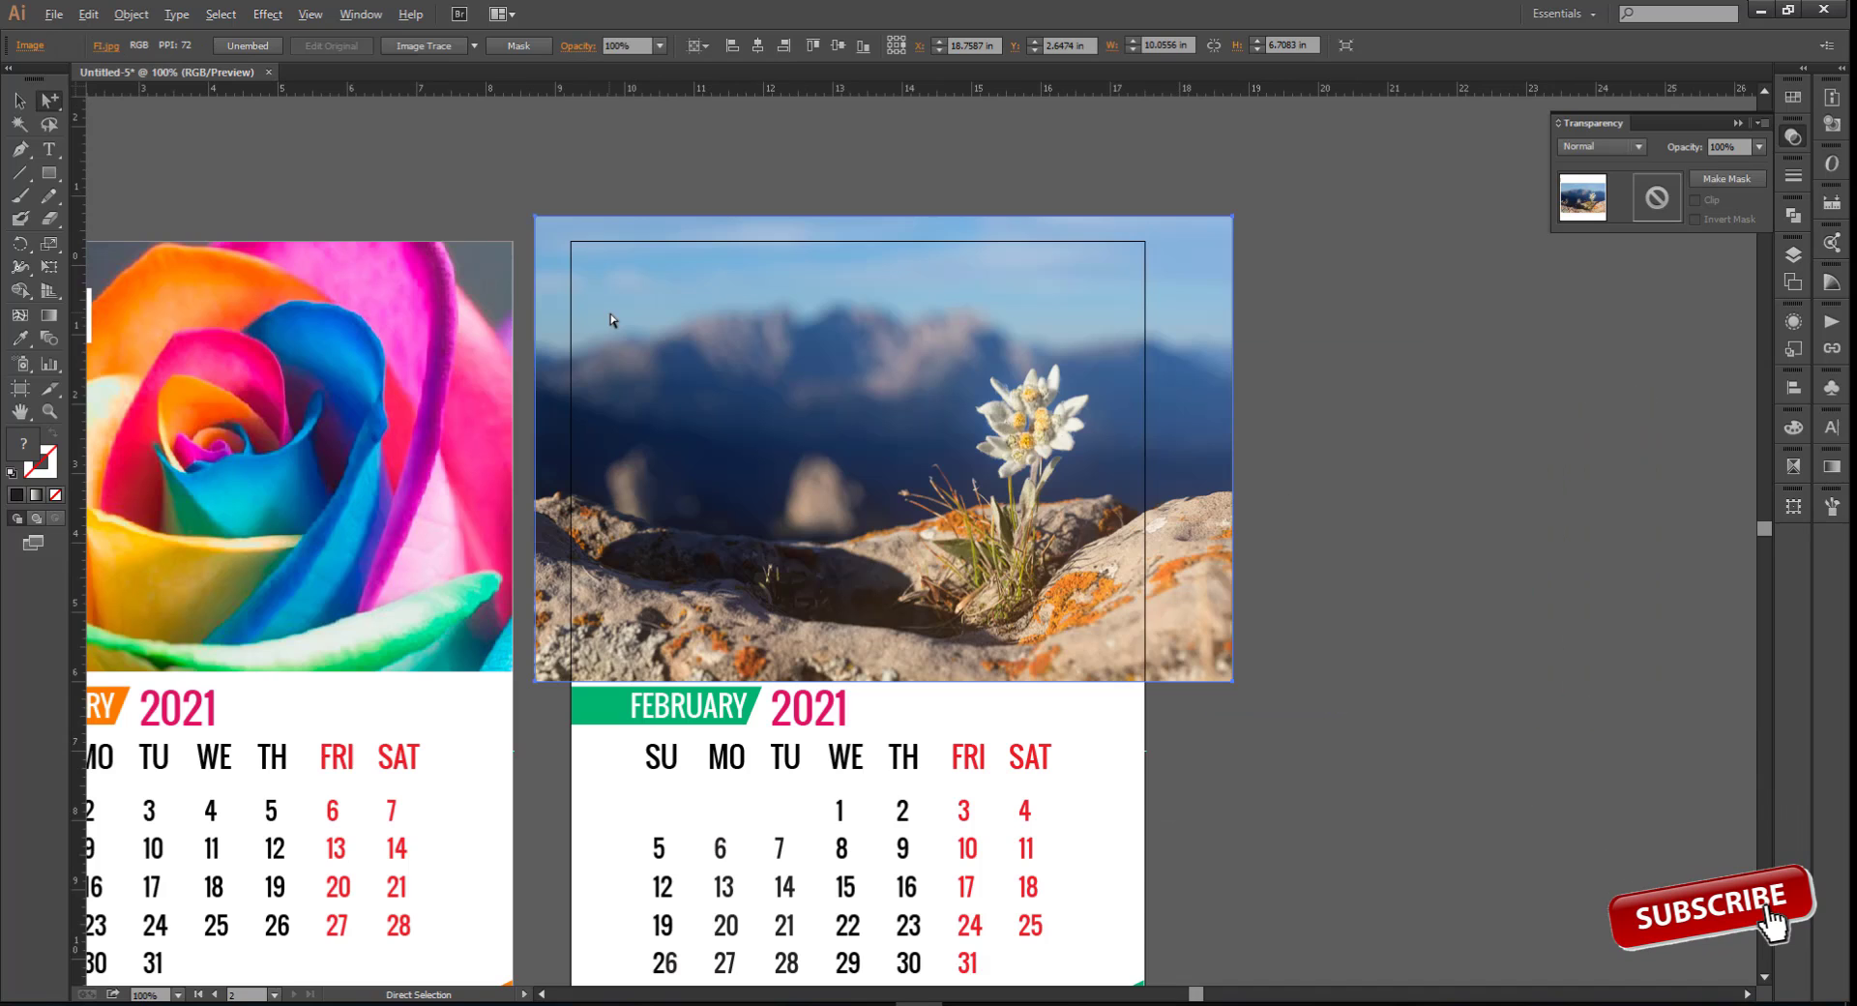
mouse_move(613, 321)
left_mouse_down()
mouse_move(749, 379)
mouse_move(609, 294)
left_mouse_up()
scroll(616, 264, "up", 1)
scroll(609, 294, "down", 2)
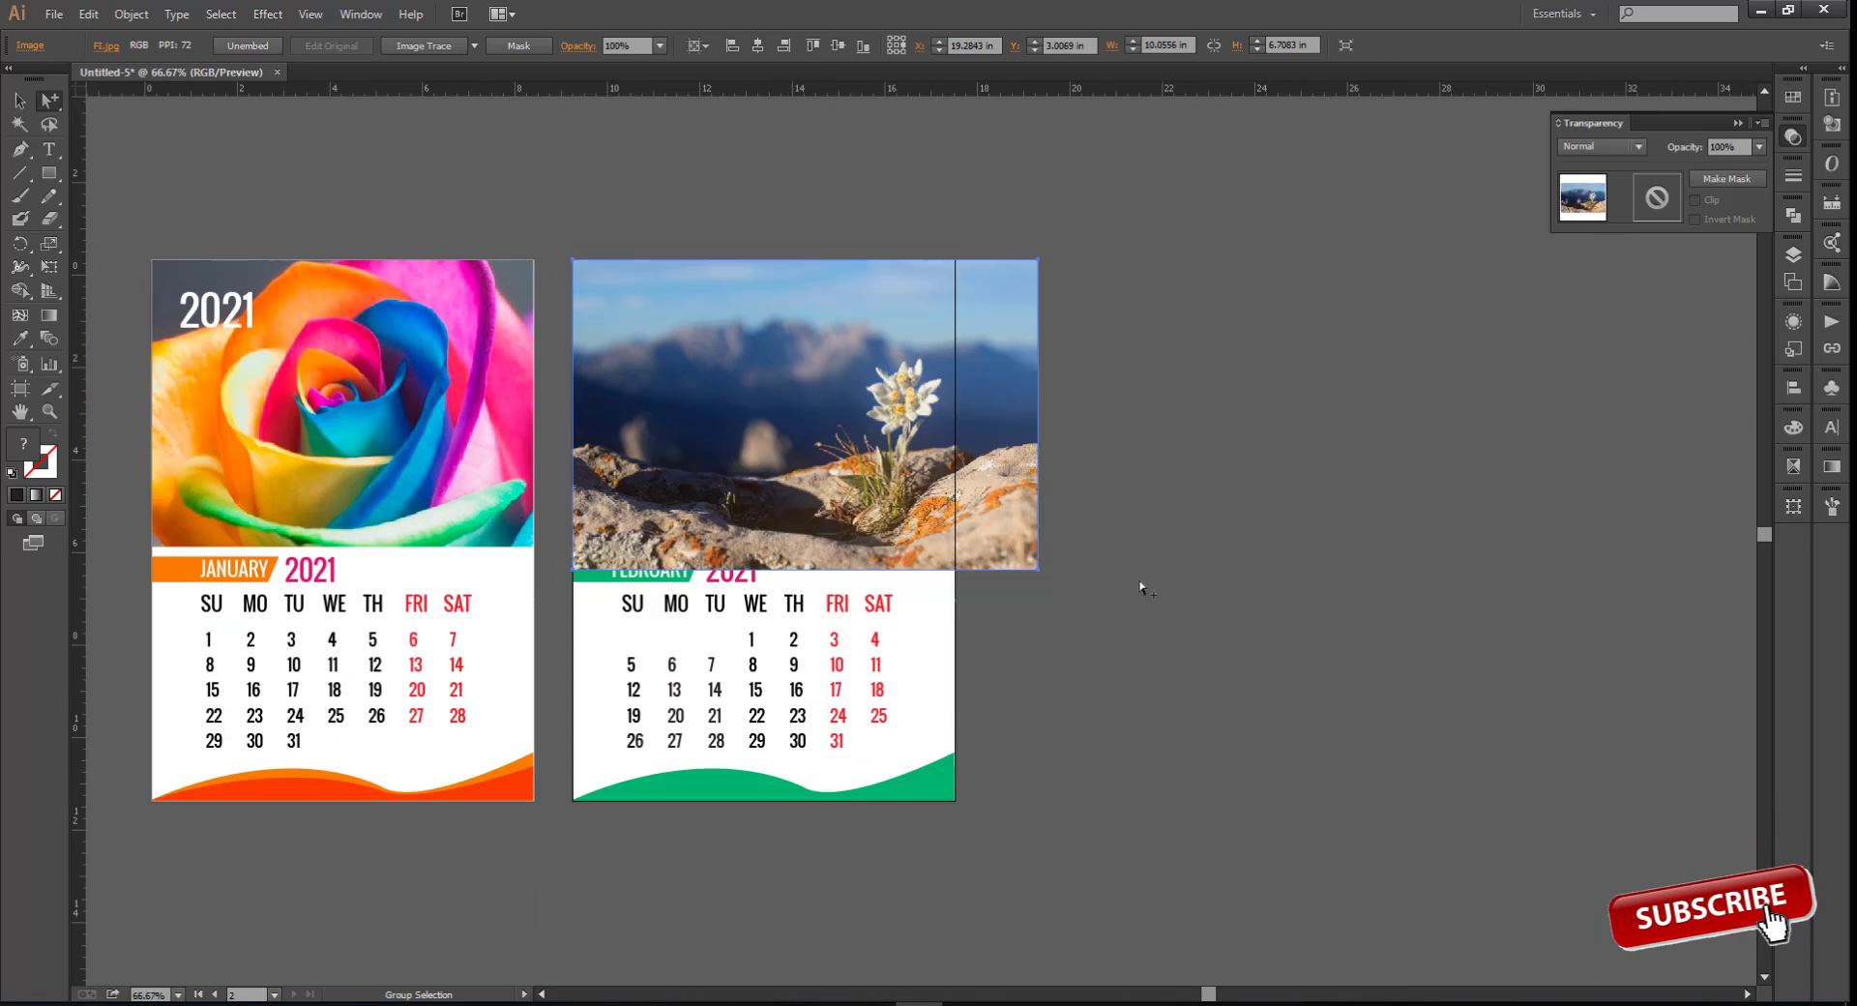
Scale the mountain flower photo down proportionally to about 9.12 by 6.08 in, above the February banner
left_click(20, 100)
scroll(1017, 468, "up", 1)
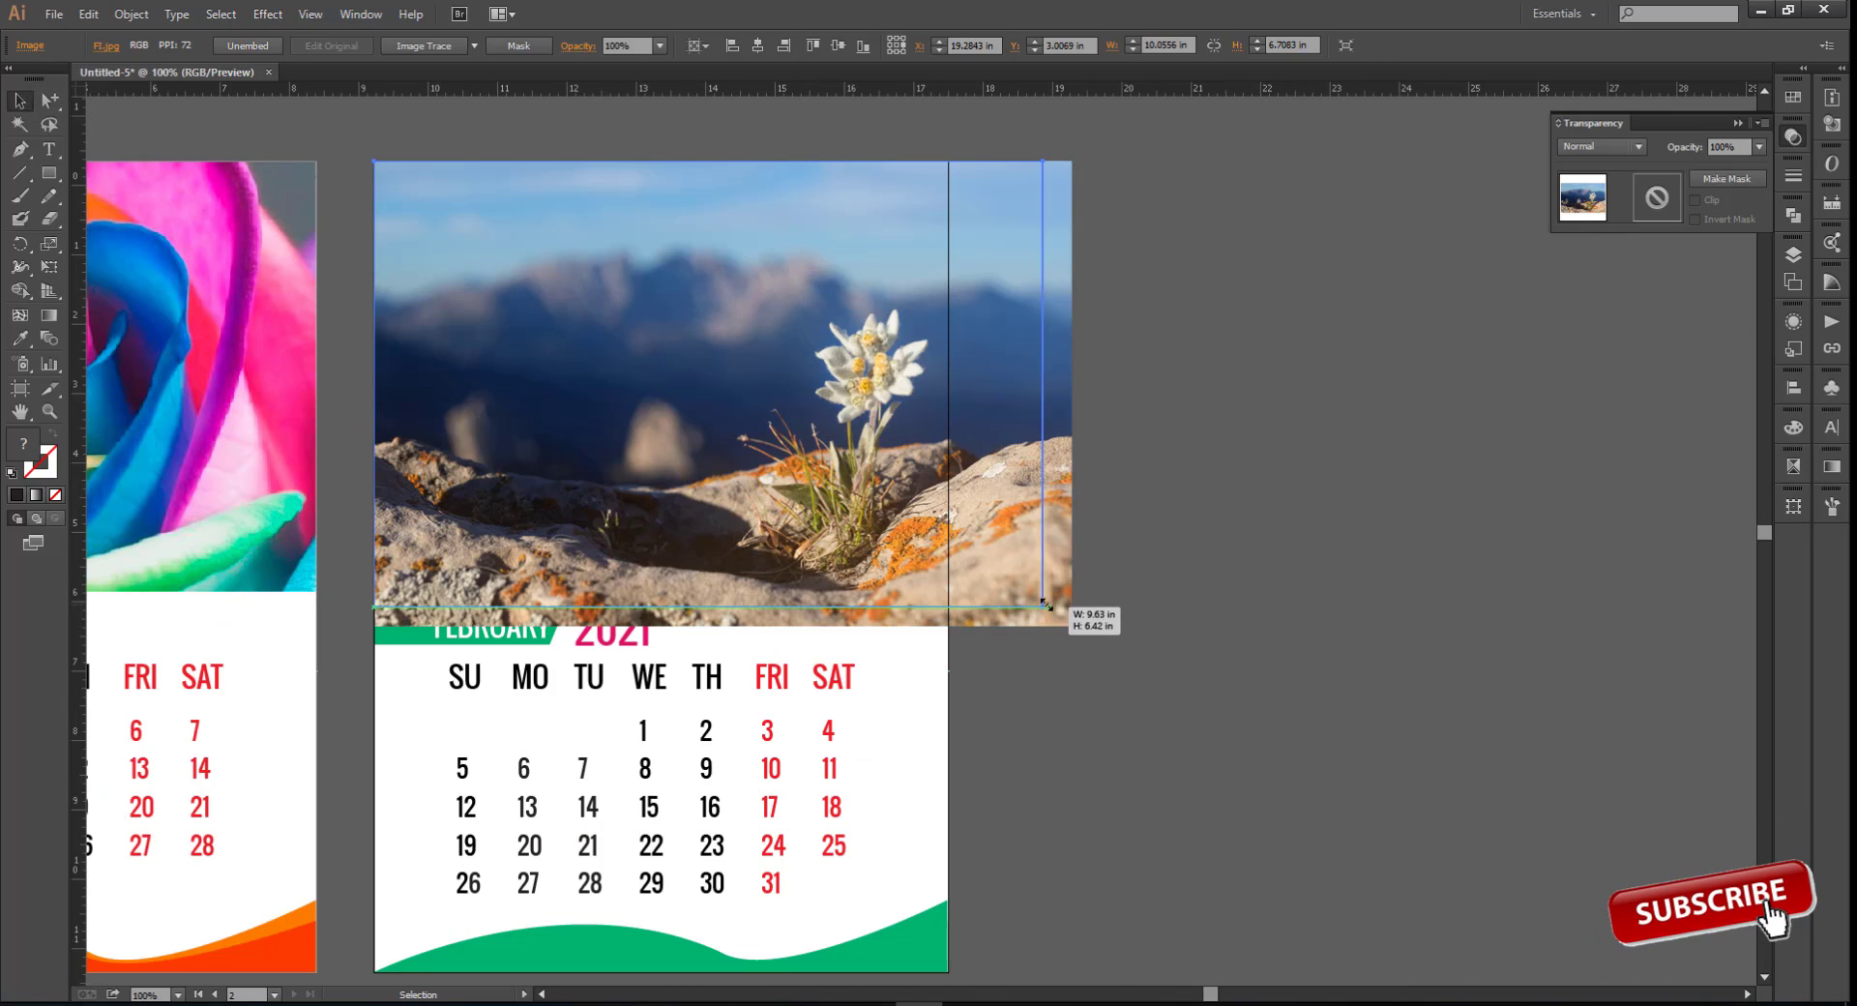
left_click_drag(1030, 597, 1007, 582)
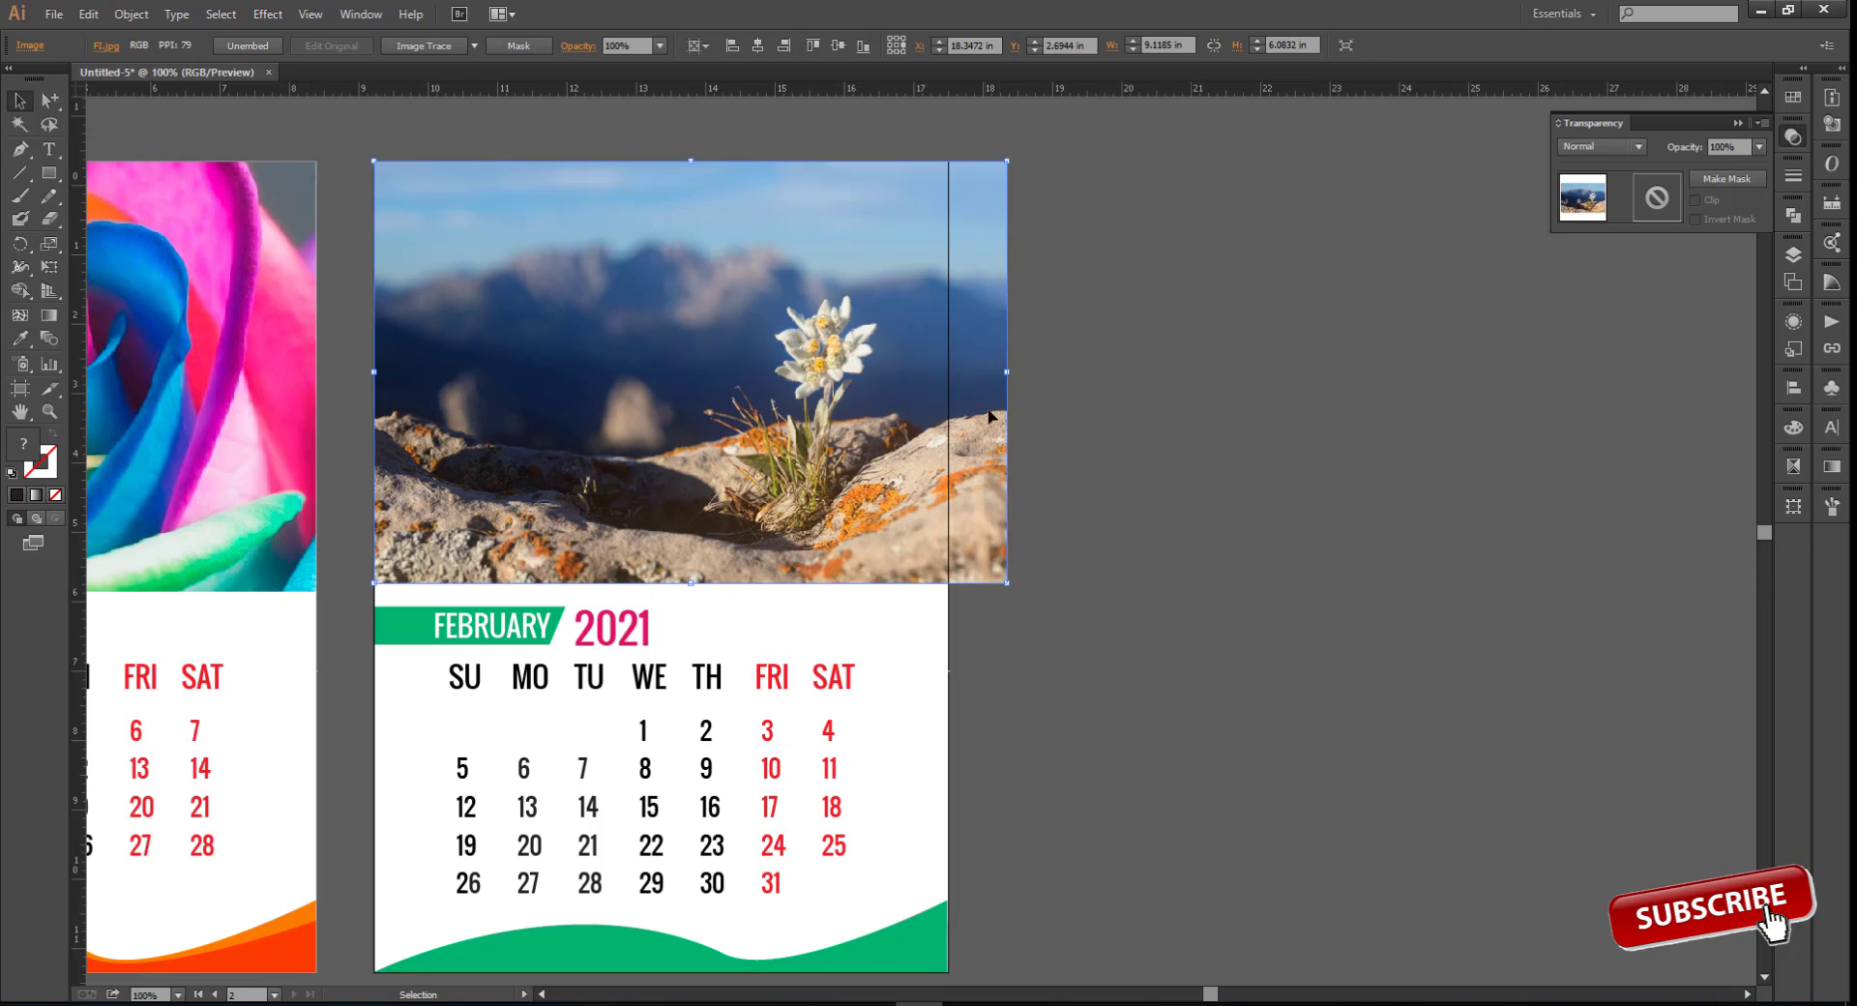
Send the mountain flower photo behind the white 2021 title on the February page and deselect it
left_click(1152, 642)
left_click_drag(1152, 642, 1204, 714)
left_click(986, 600)
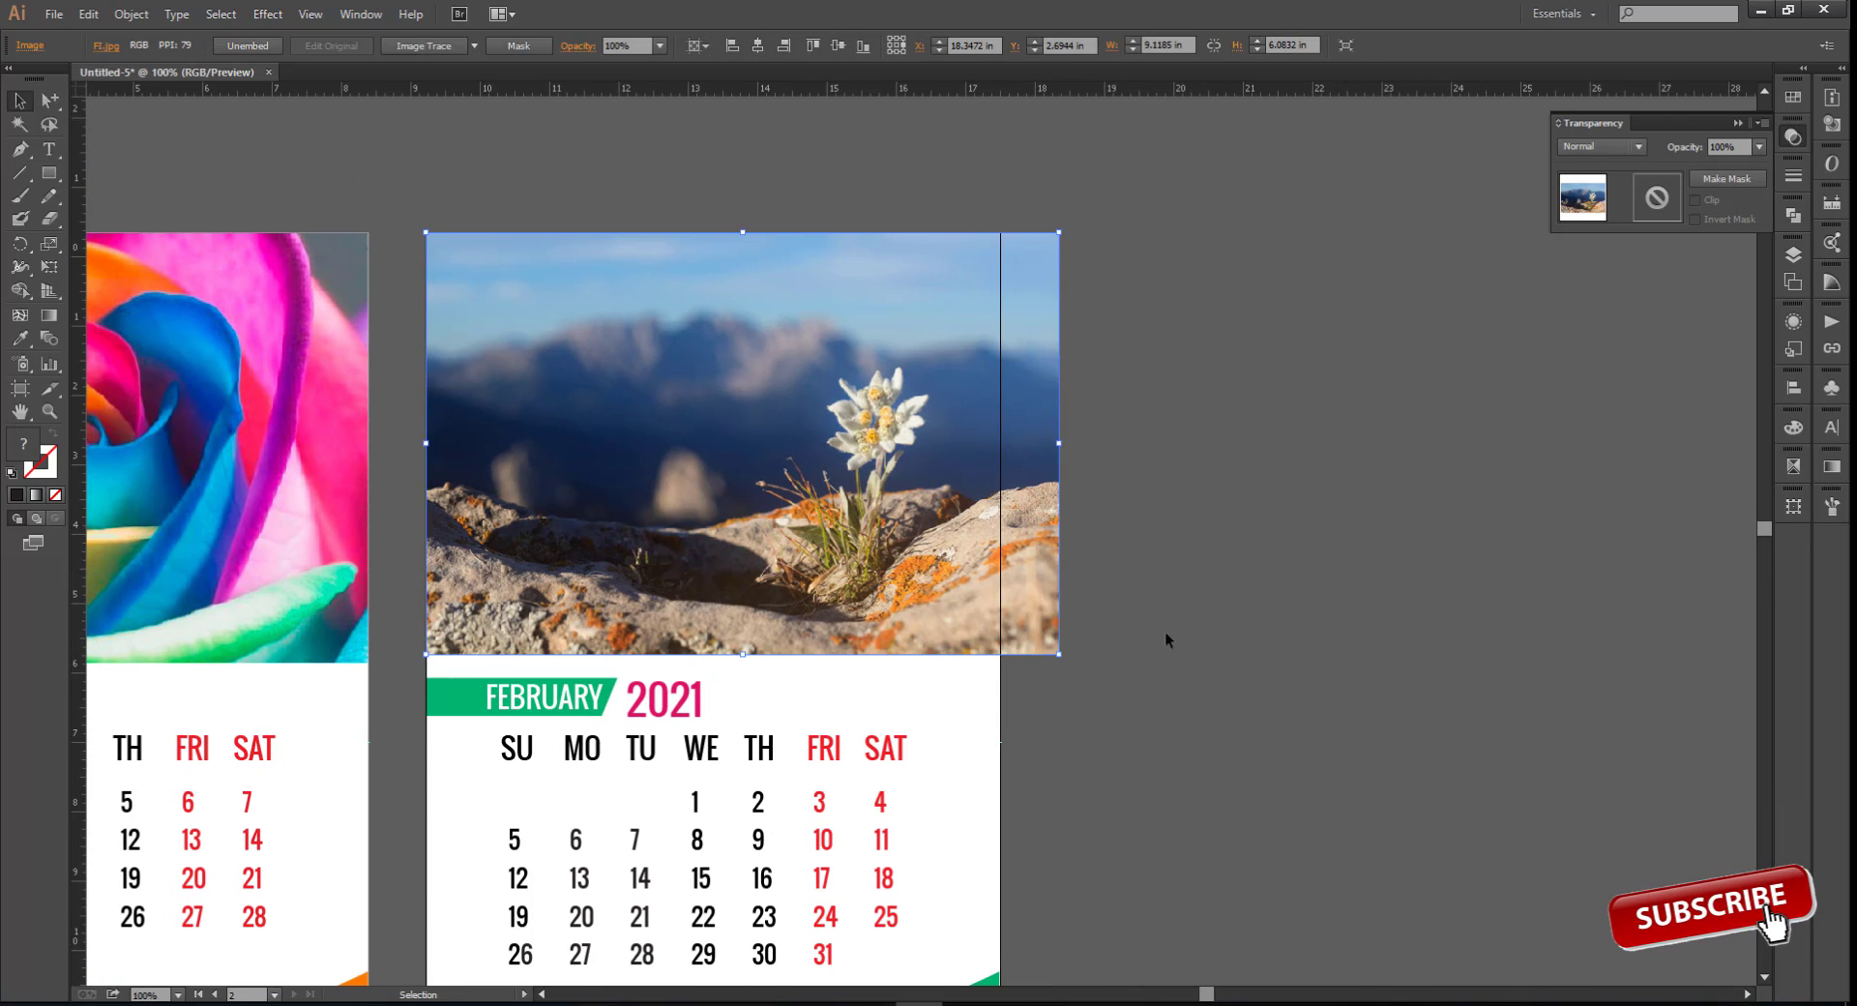
left_click(1147, 505)
scroll(1244, 514, "down", 5)
scroll(1226, 517, "left", 1)
scroll(1209, 518, "up", 2)
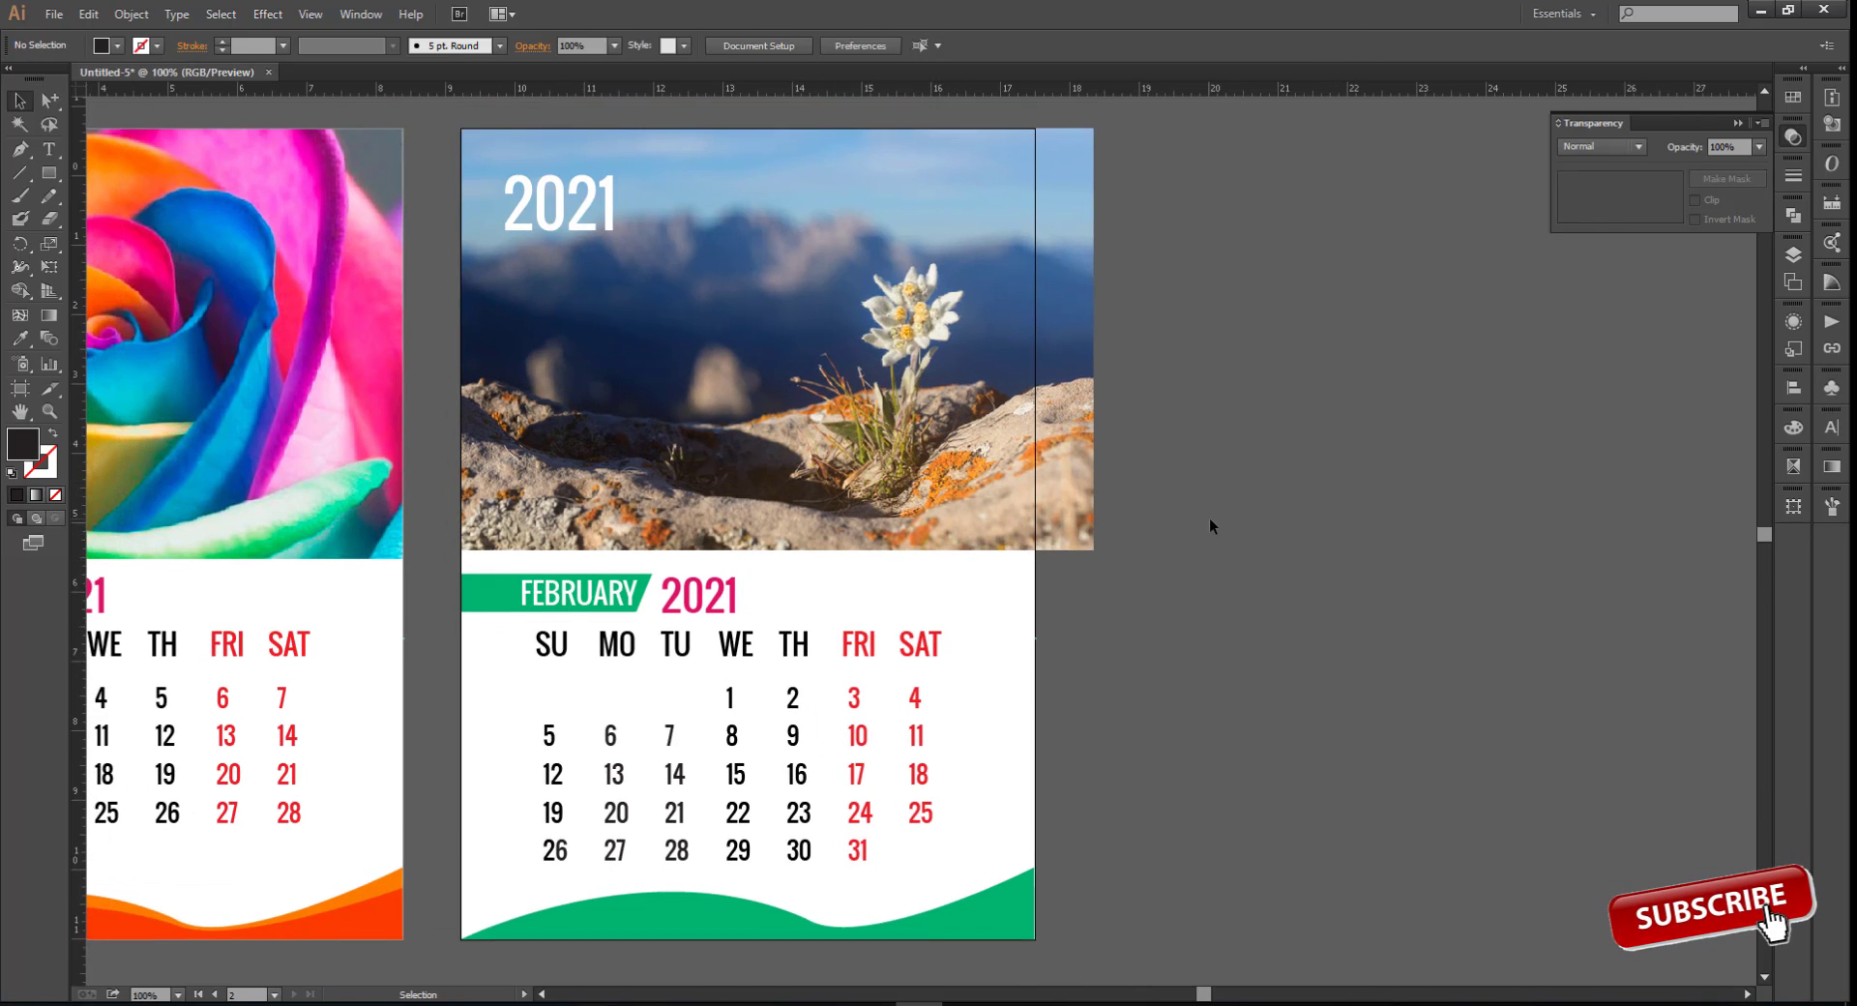
Draw a page-wide rectangle over the February photo and use it to clip the photo at the page edge
left_click(51, 172)
left_click_drag(461, 152, 1034, 573)
left_click(1064, 271, "shift")
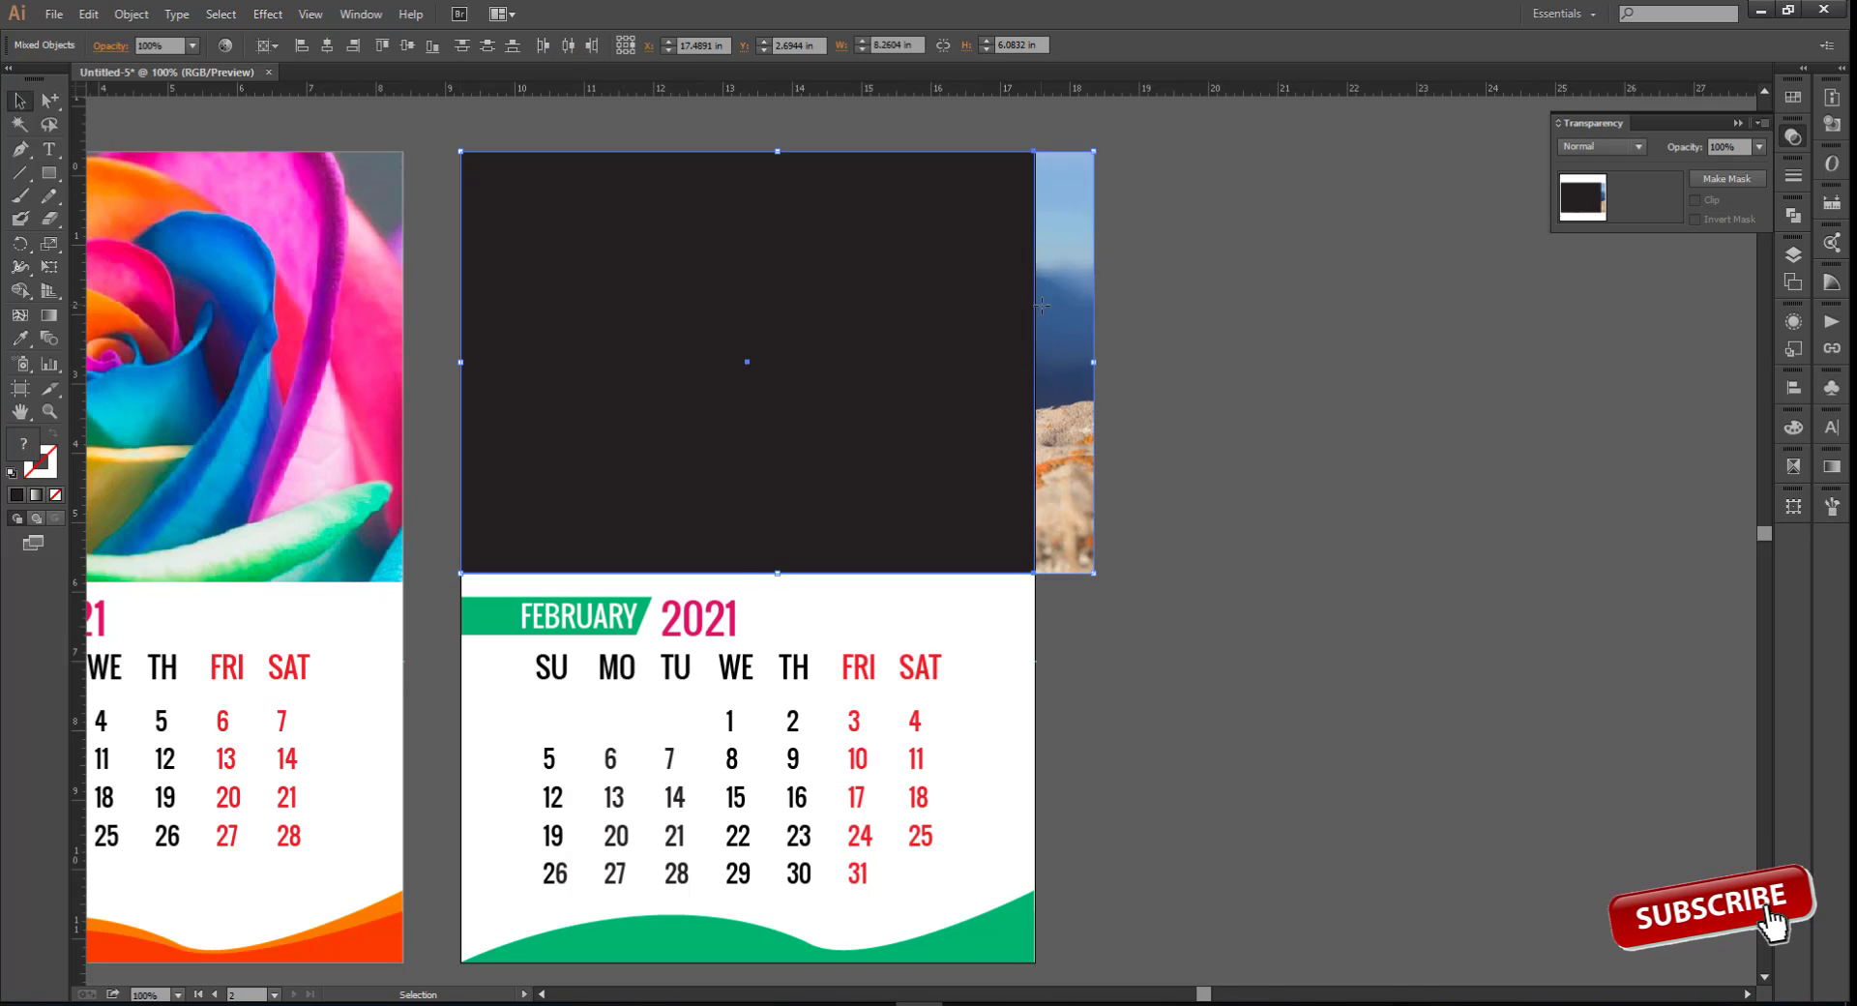
key("ctrl+7")
left_click(1237, 438)
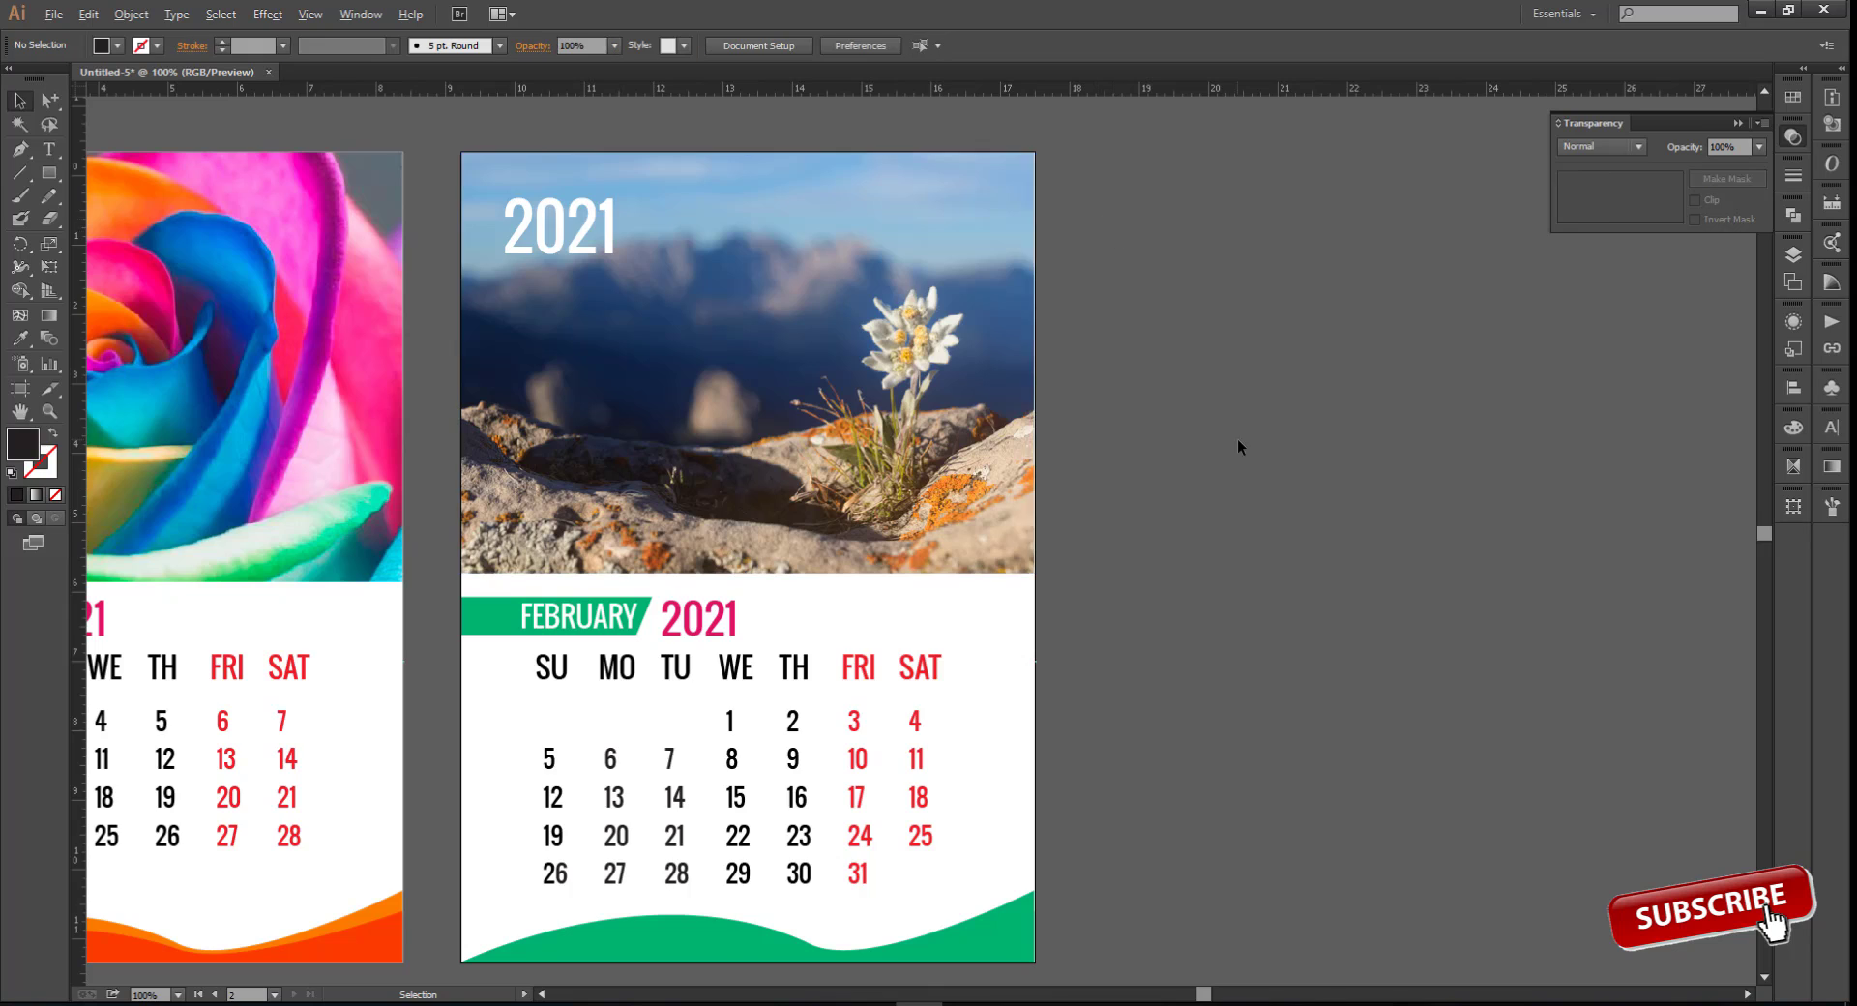
Examine the January and February pages side by side and collapse the Transparency settings
scroll(1238, 438, "down", 1)
left_click_drag(1234, 426, 1319, 441)
key("ctrl+shift+h")
key("ctrl+shift+h")
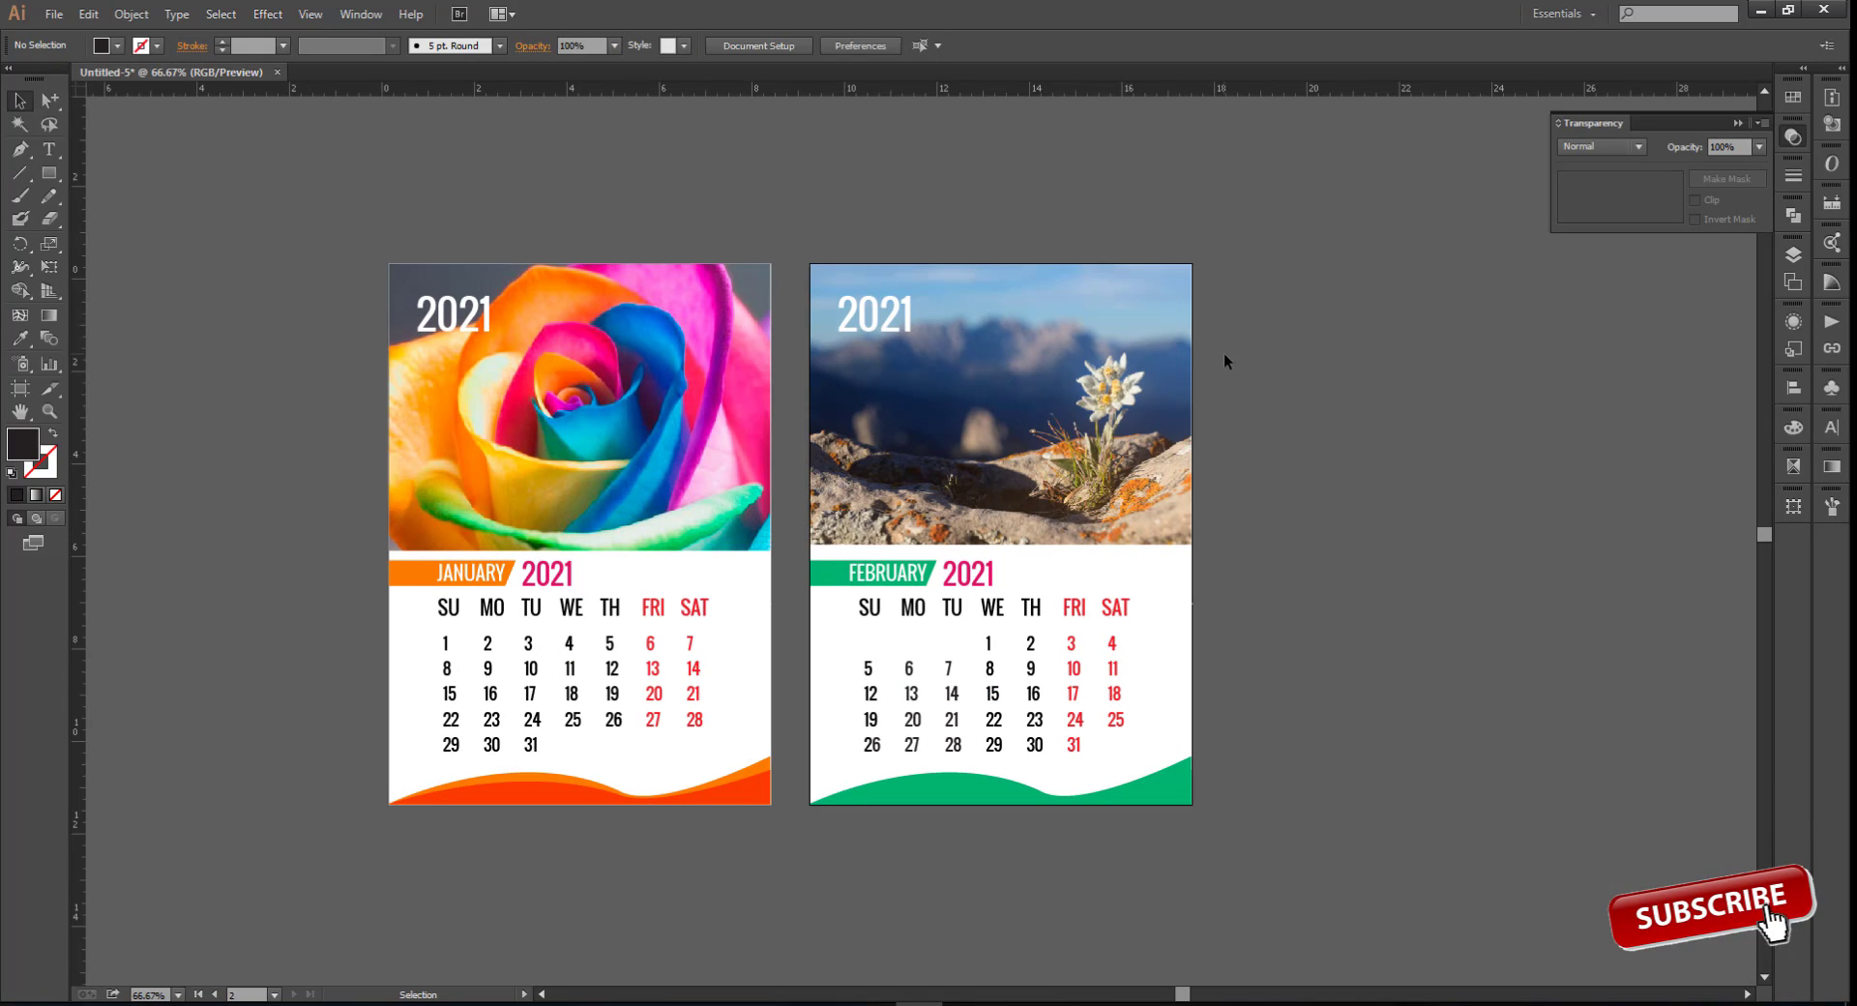
left_click_drag(1304, 545, 1379, 577)
scroll(857, 564, "up", 1)
left_click_drag(1587, 574, 1601, 545)
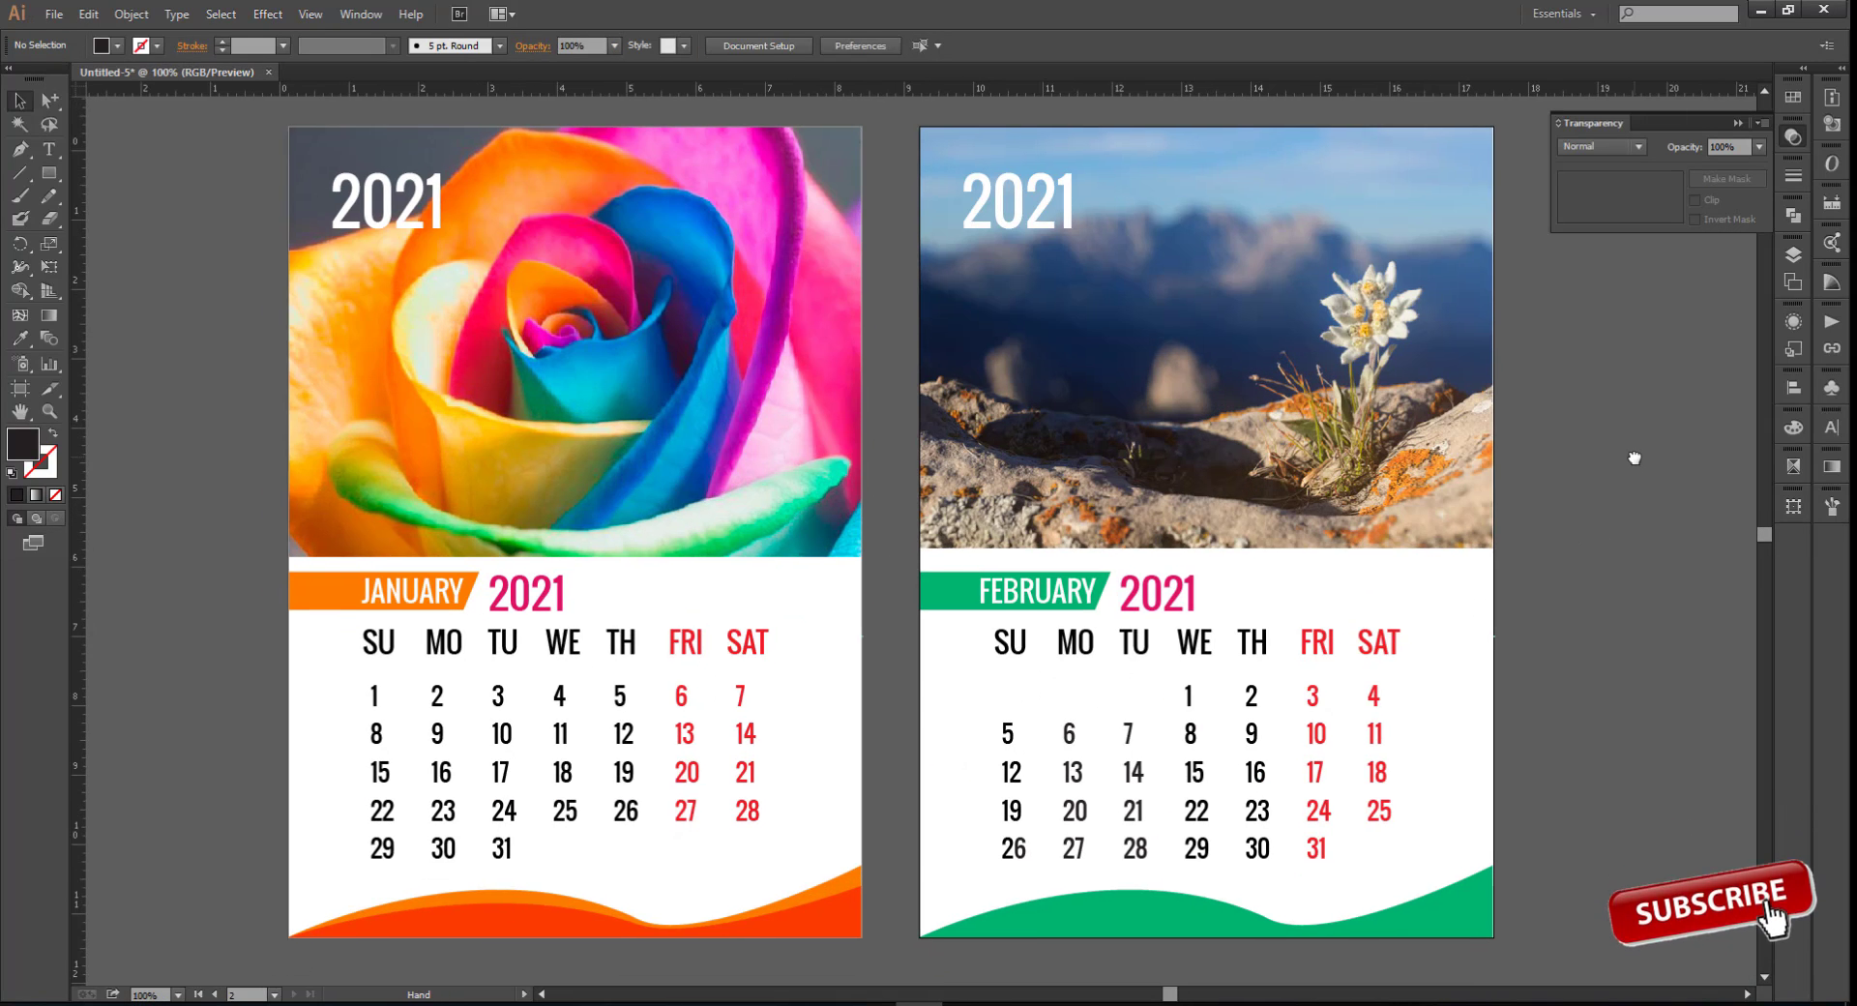
left_click_drag(1631, 464, 1645, 468)
left_click(1736, 126)
mouse_move(1610, 346)
left_mouse_down()
mouse_move(1645, 332)
mouse_move(1633, 361)
left_mouse_up()
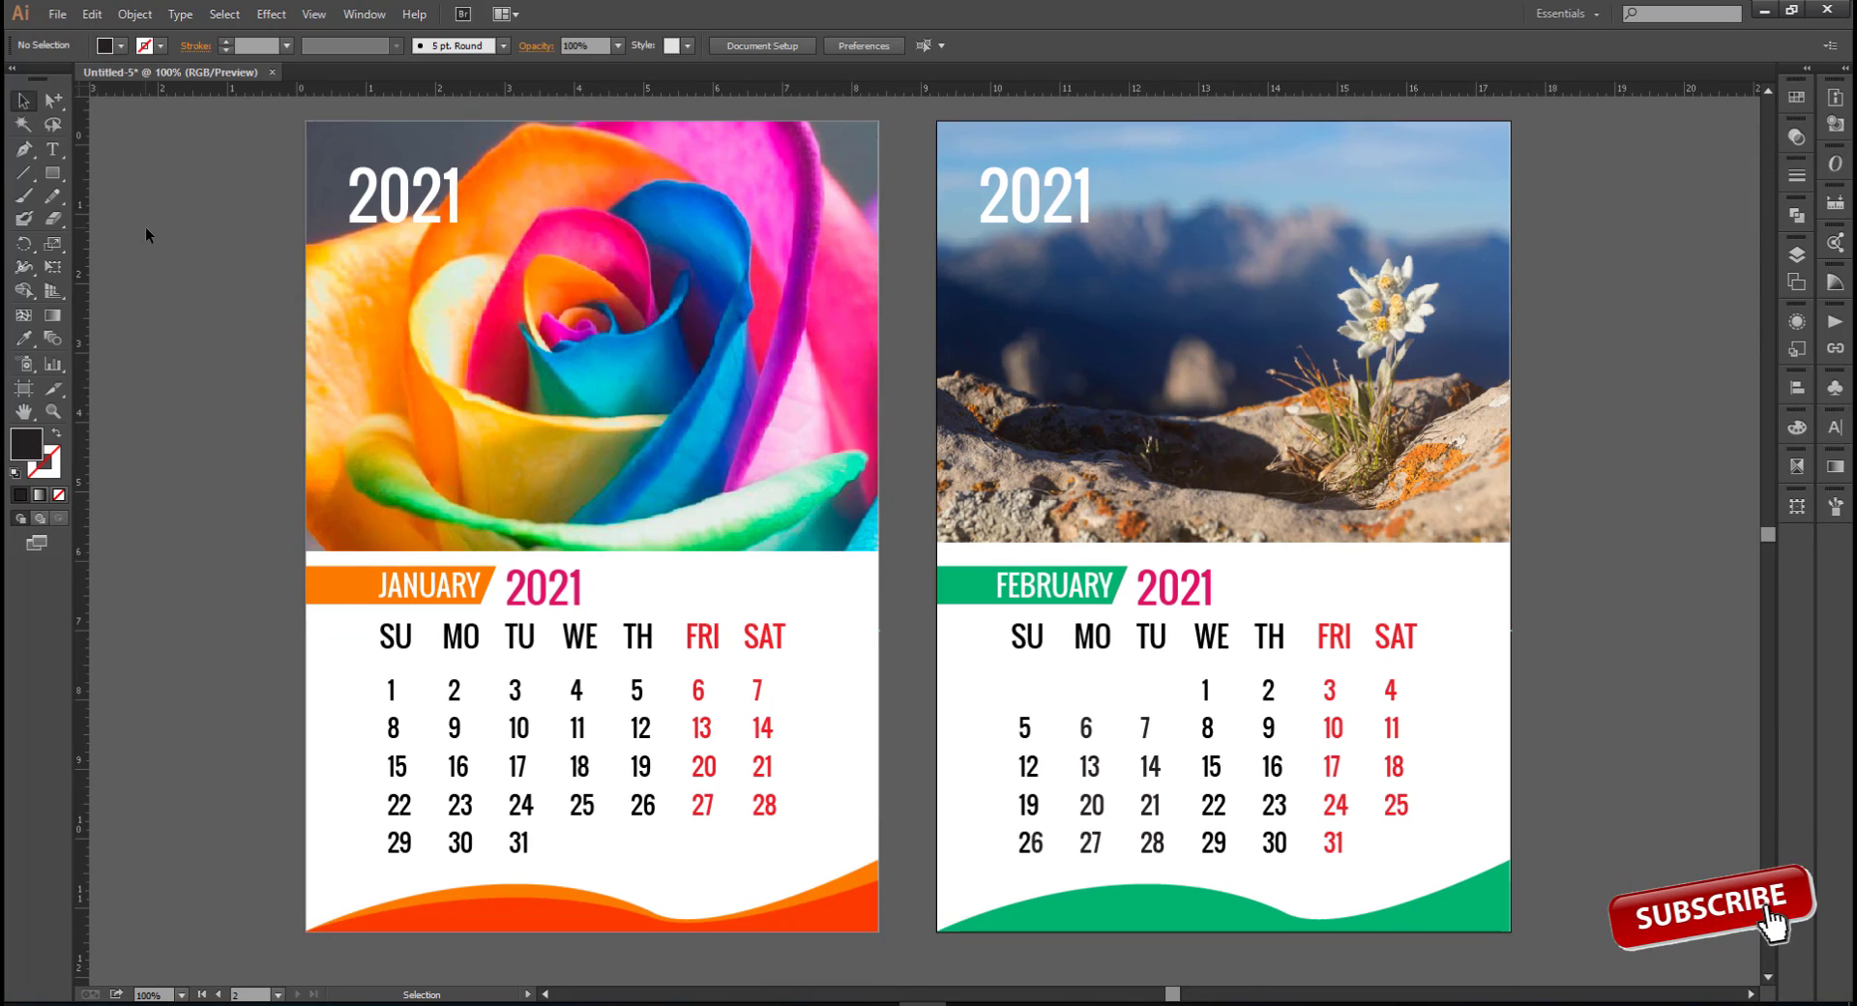
Add a white background rectangle, about 8.26 by 11.69 in, behind all artwork on the January page
left_click(52, 173)
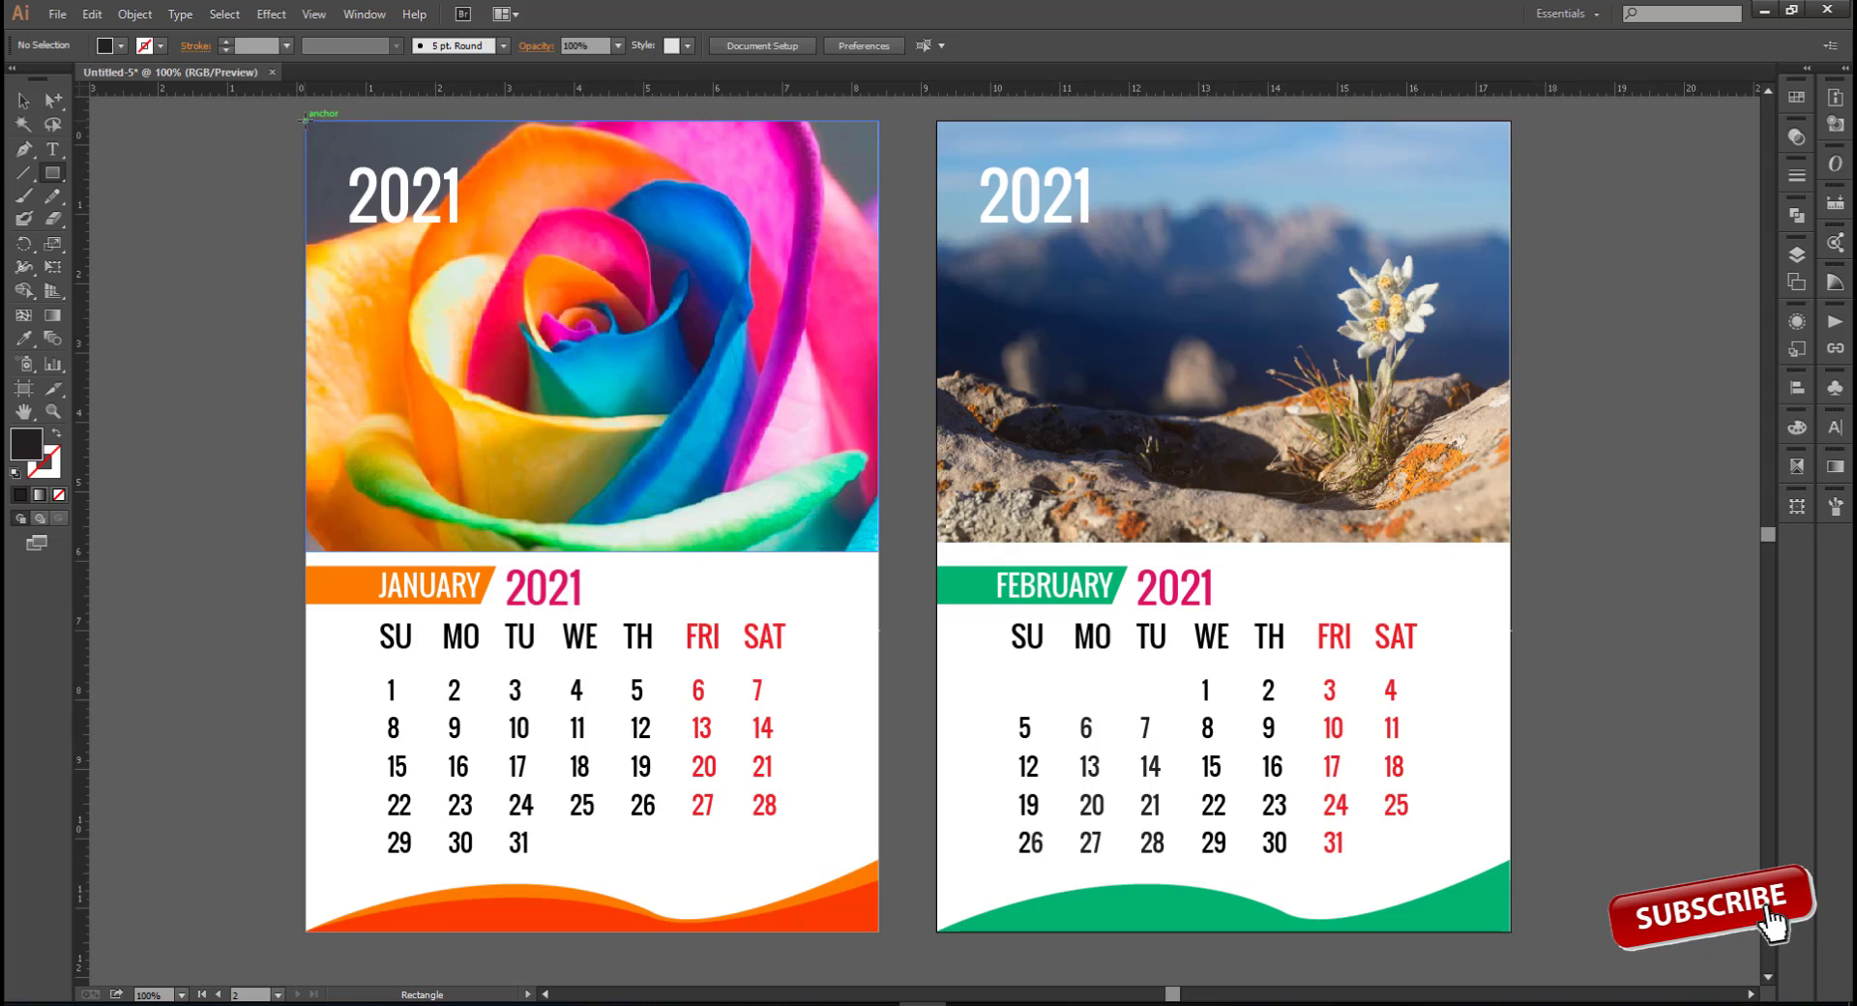
left_click_drag(878, 935, 878, 934)
key("ctrl+shift+bracketleft")
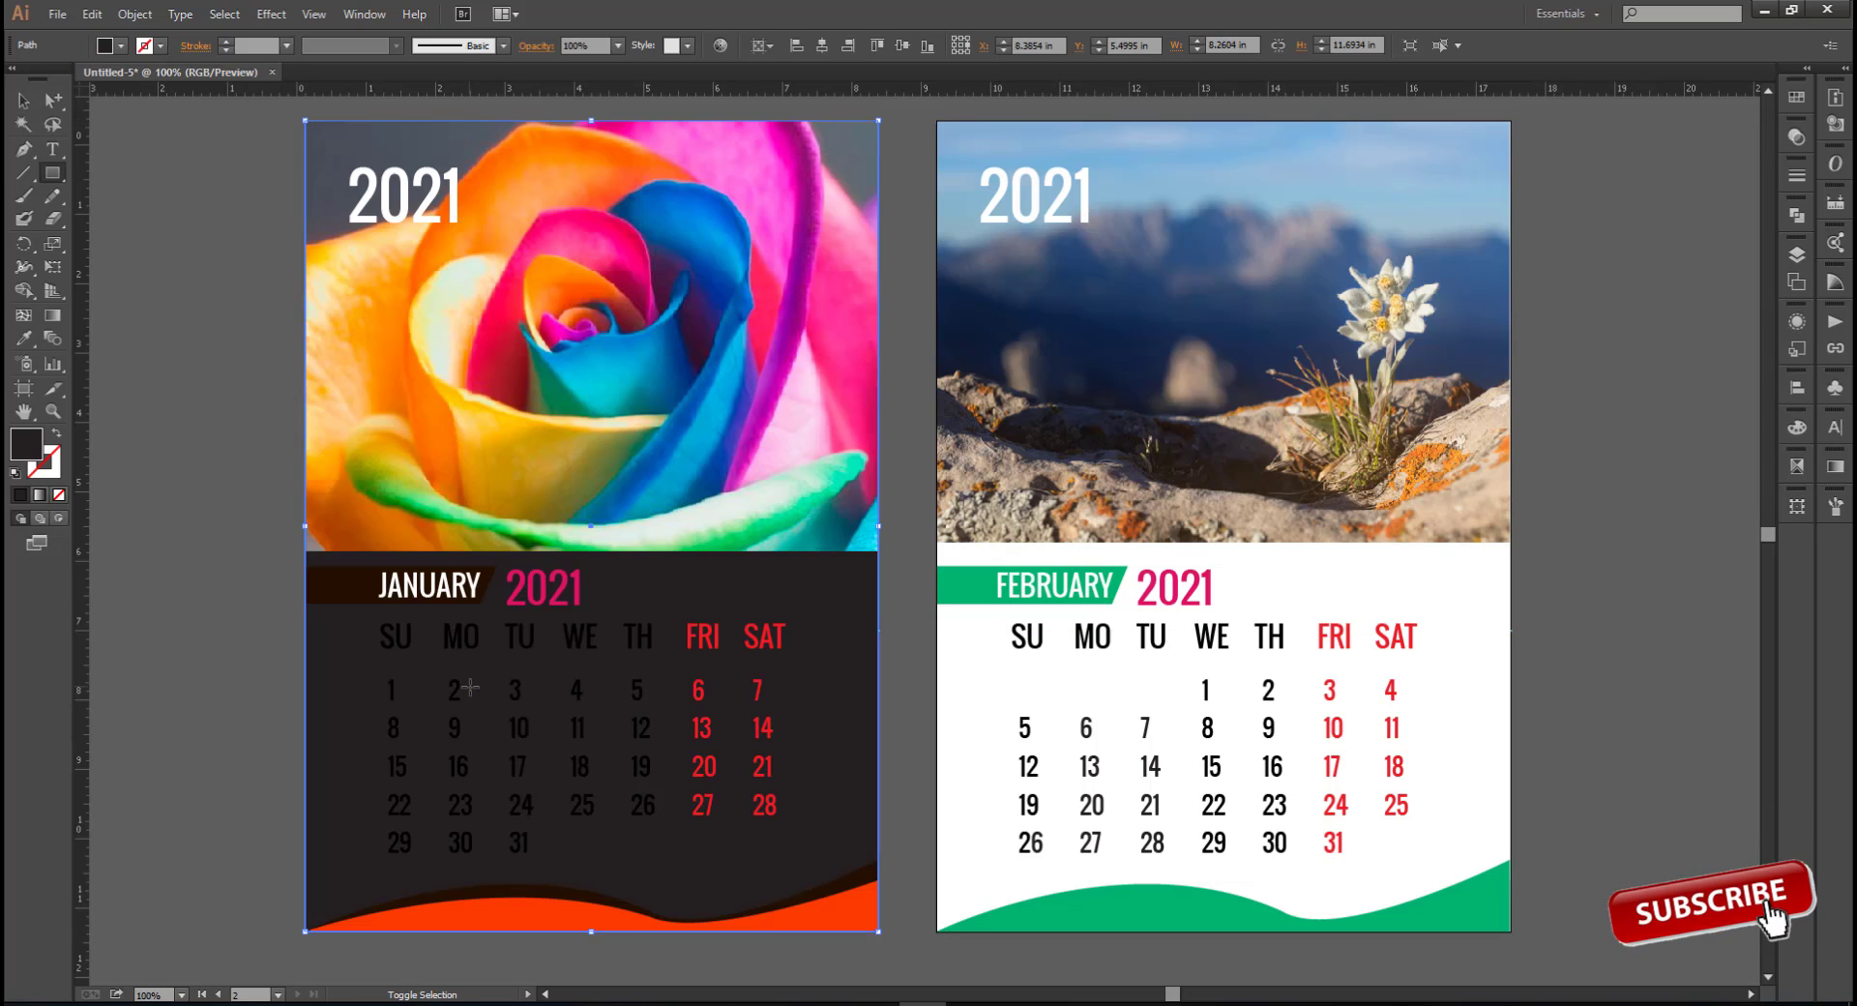
left_click(979, 724)
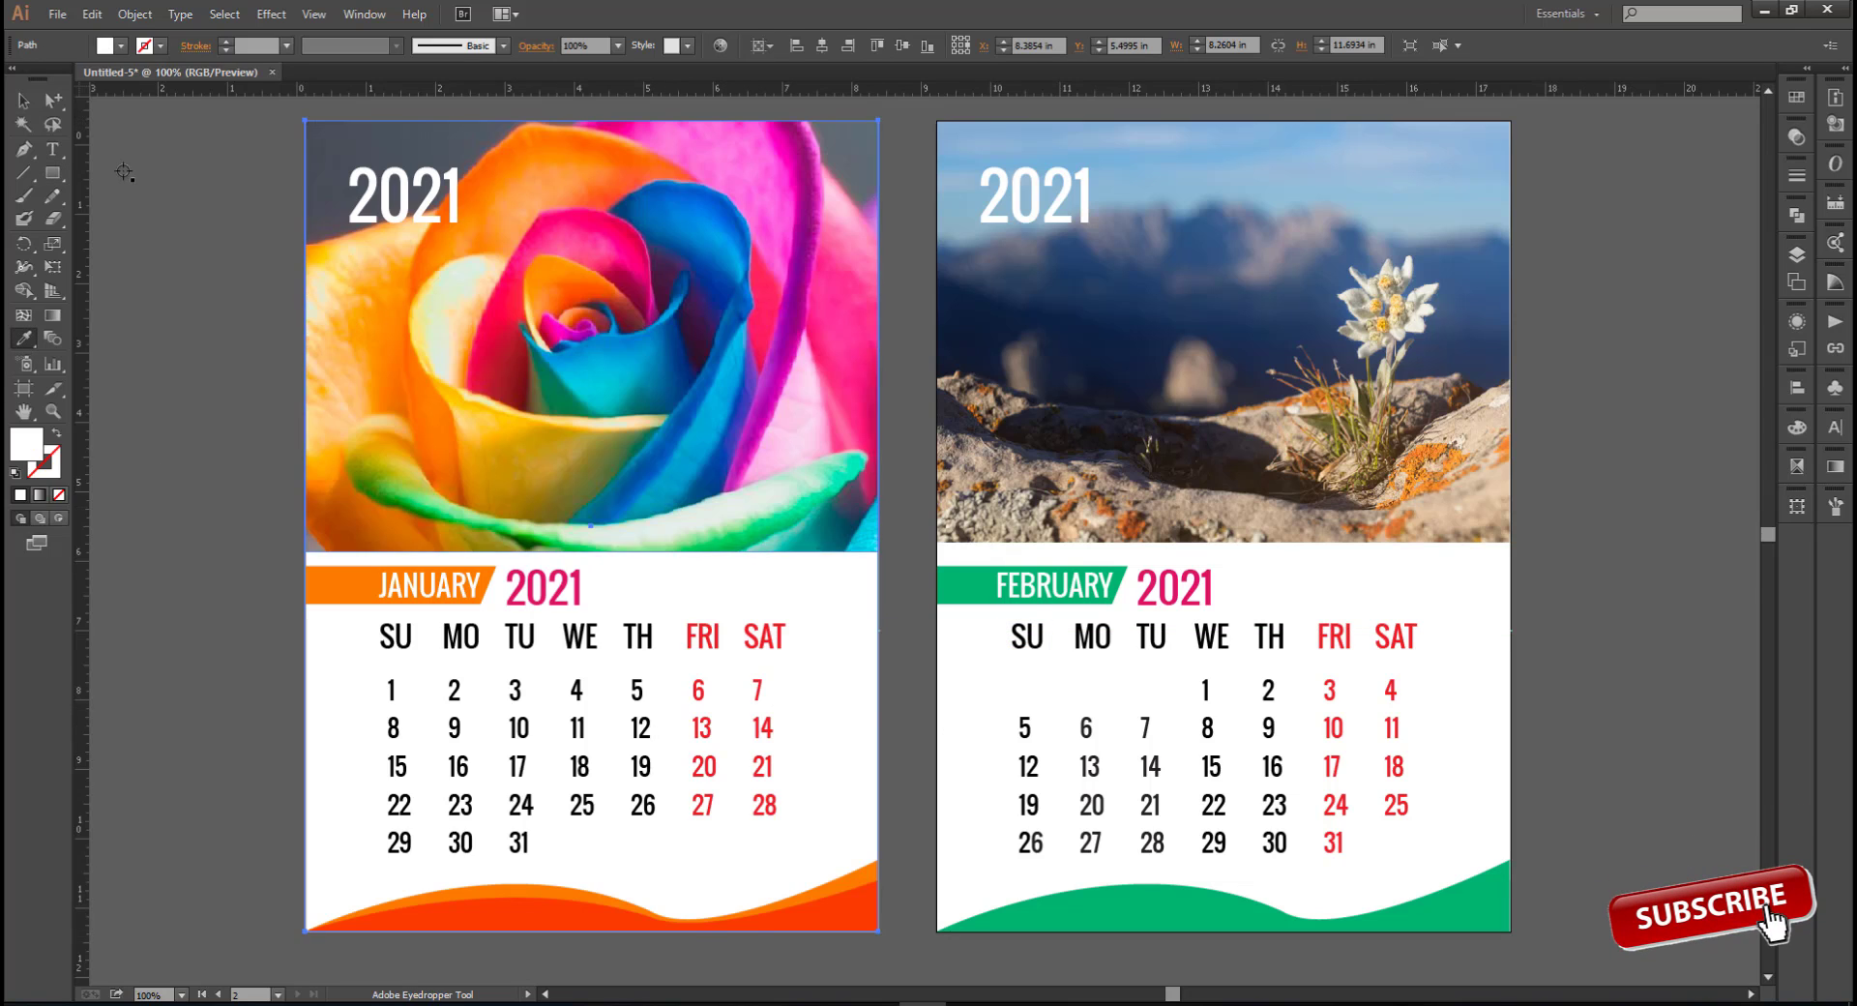
Select all artwork of the January page, including its white background, and copy it
left_click(23, 101)
scroll(190, 270, "down", 1)
left_click(197, 142)
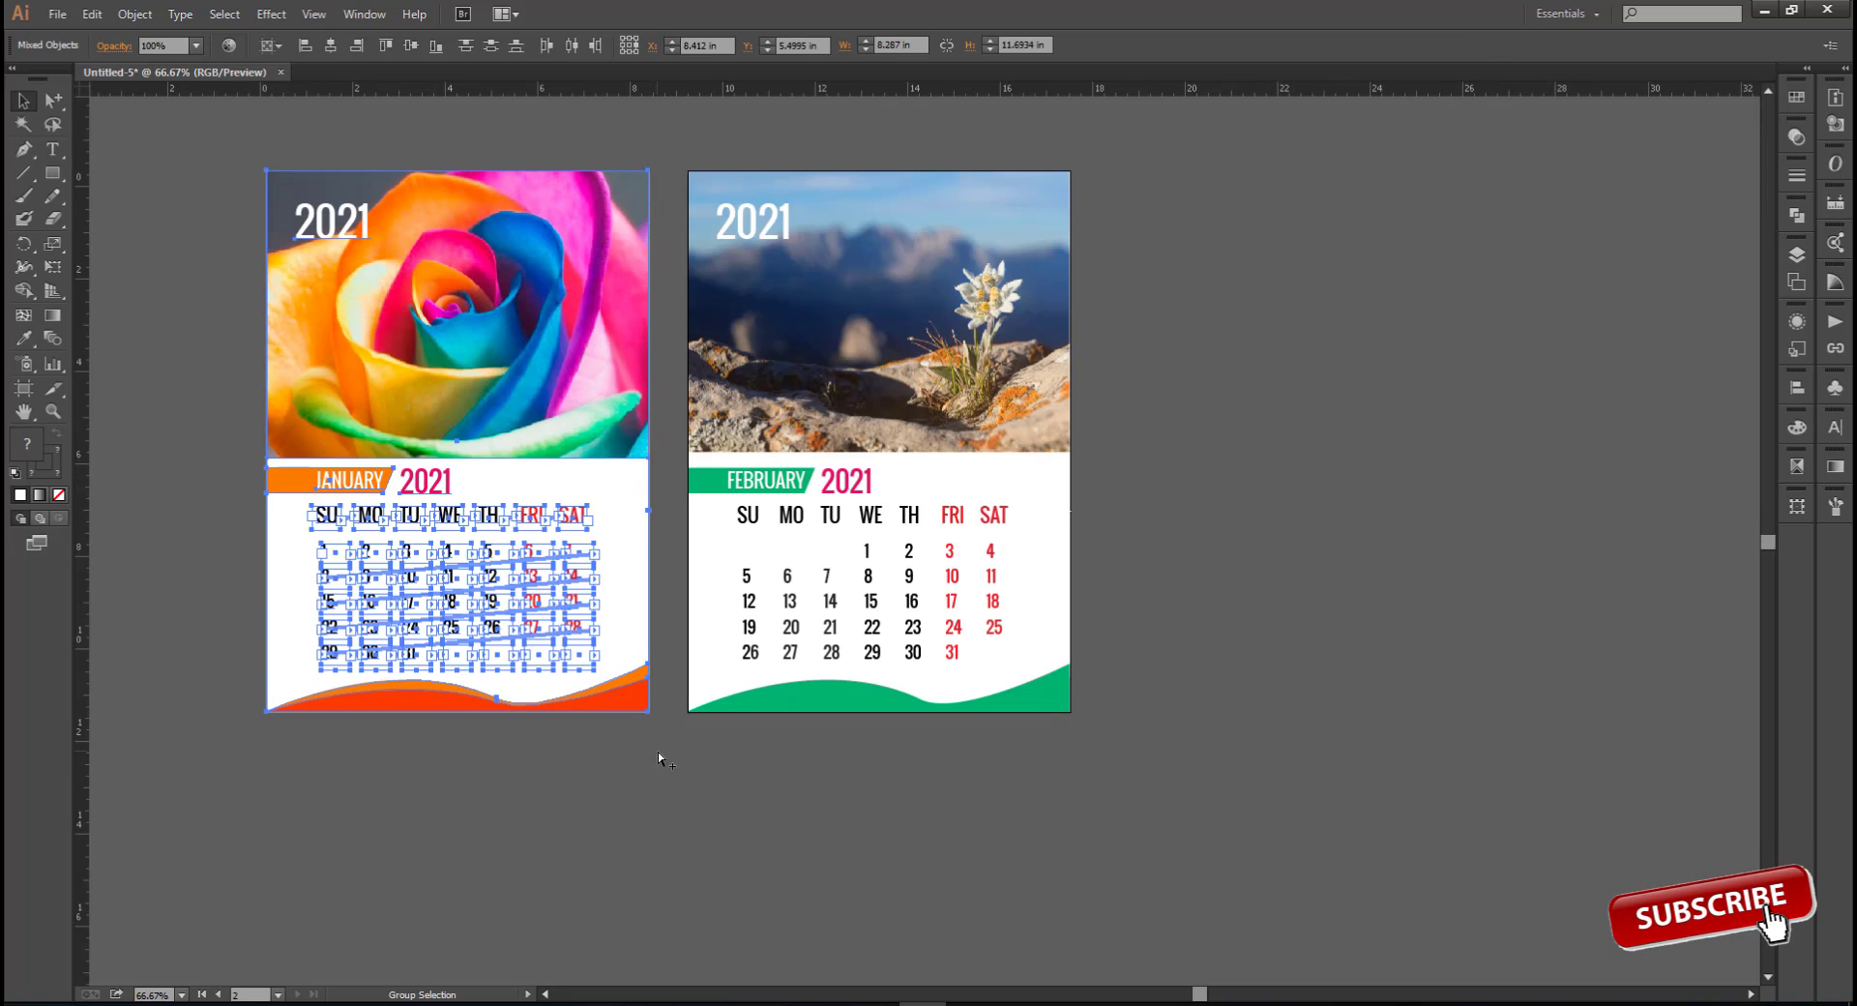
Switch to Photoshop and open the Free_Calendar_Mockup_4 file from the MD264_Free_Wall_Calendar_Mockup folder
left_click(800, 883)
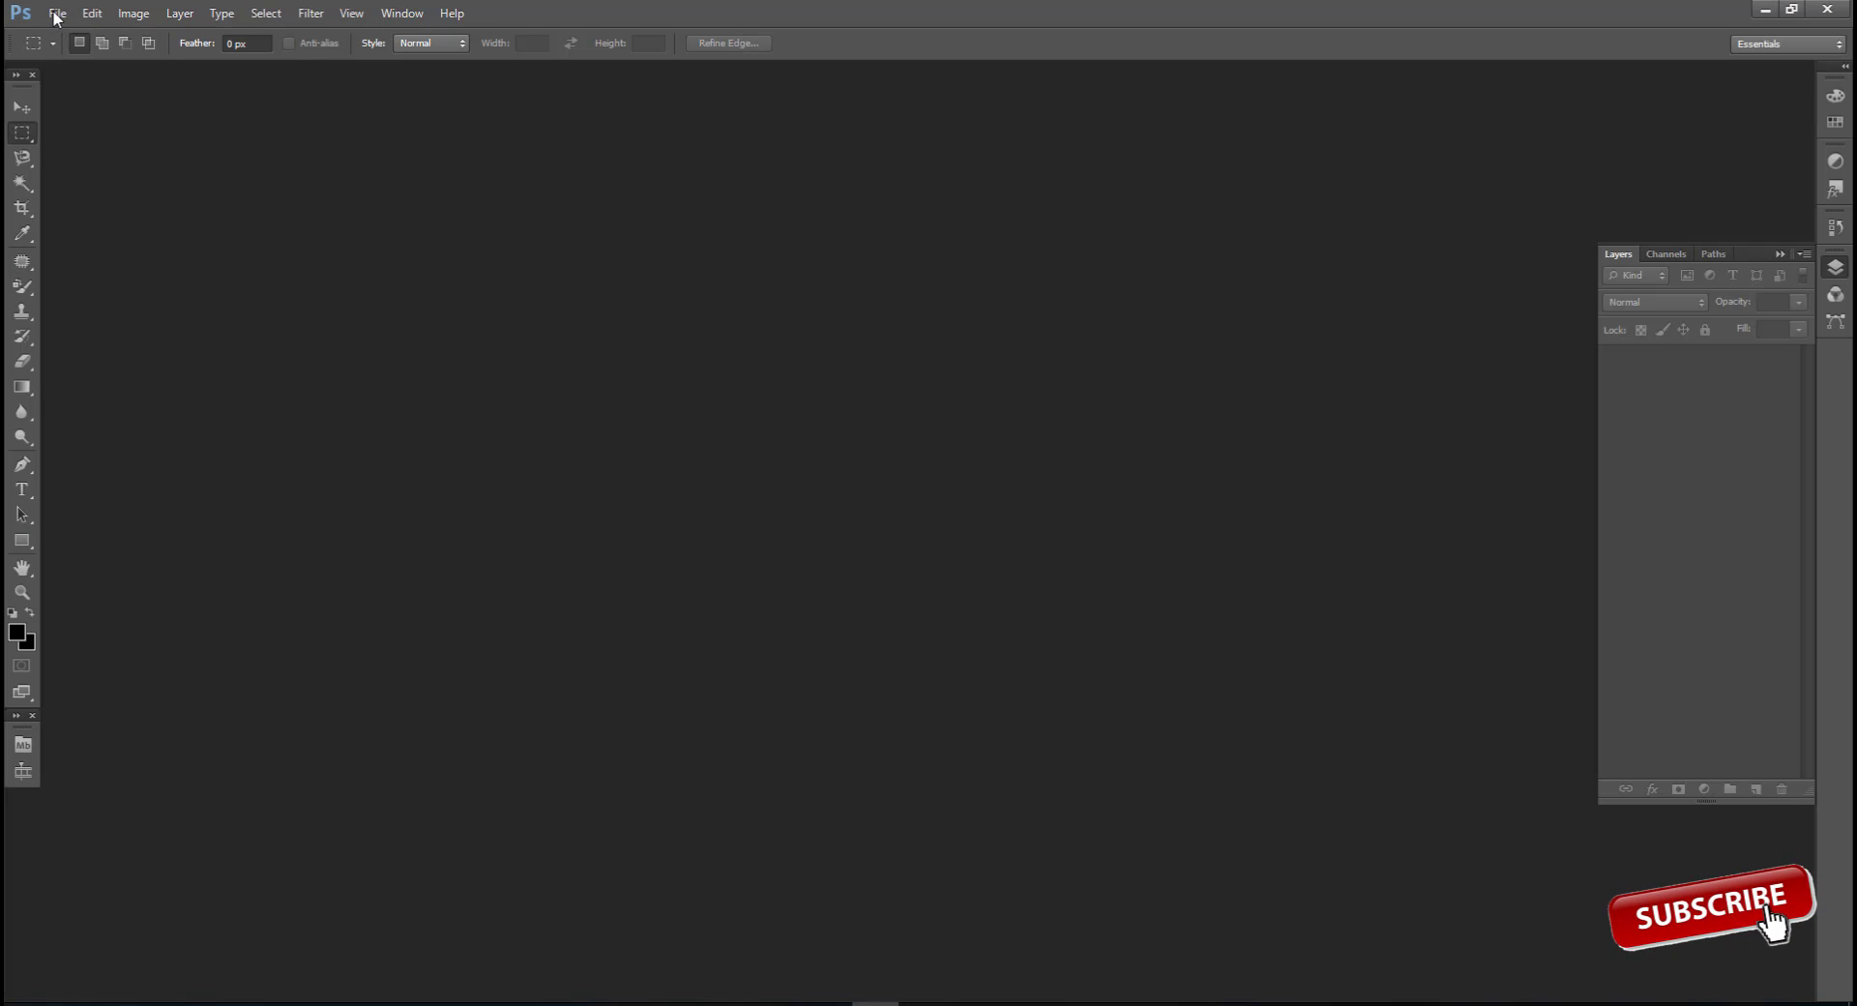
left_click(57, 15)
left_click(78, 54)
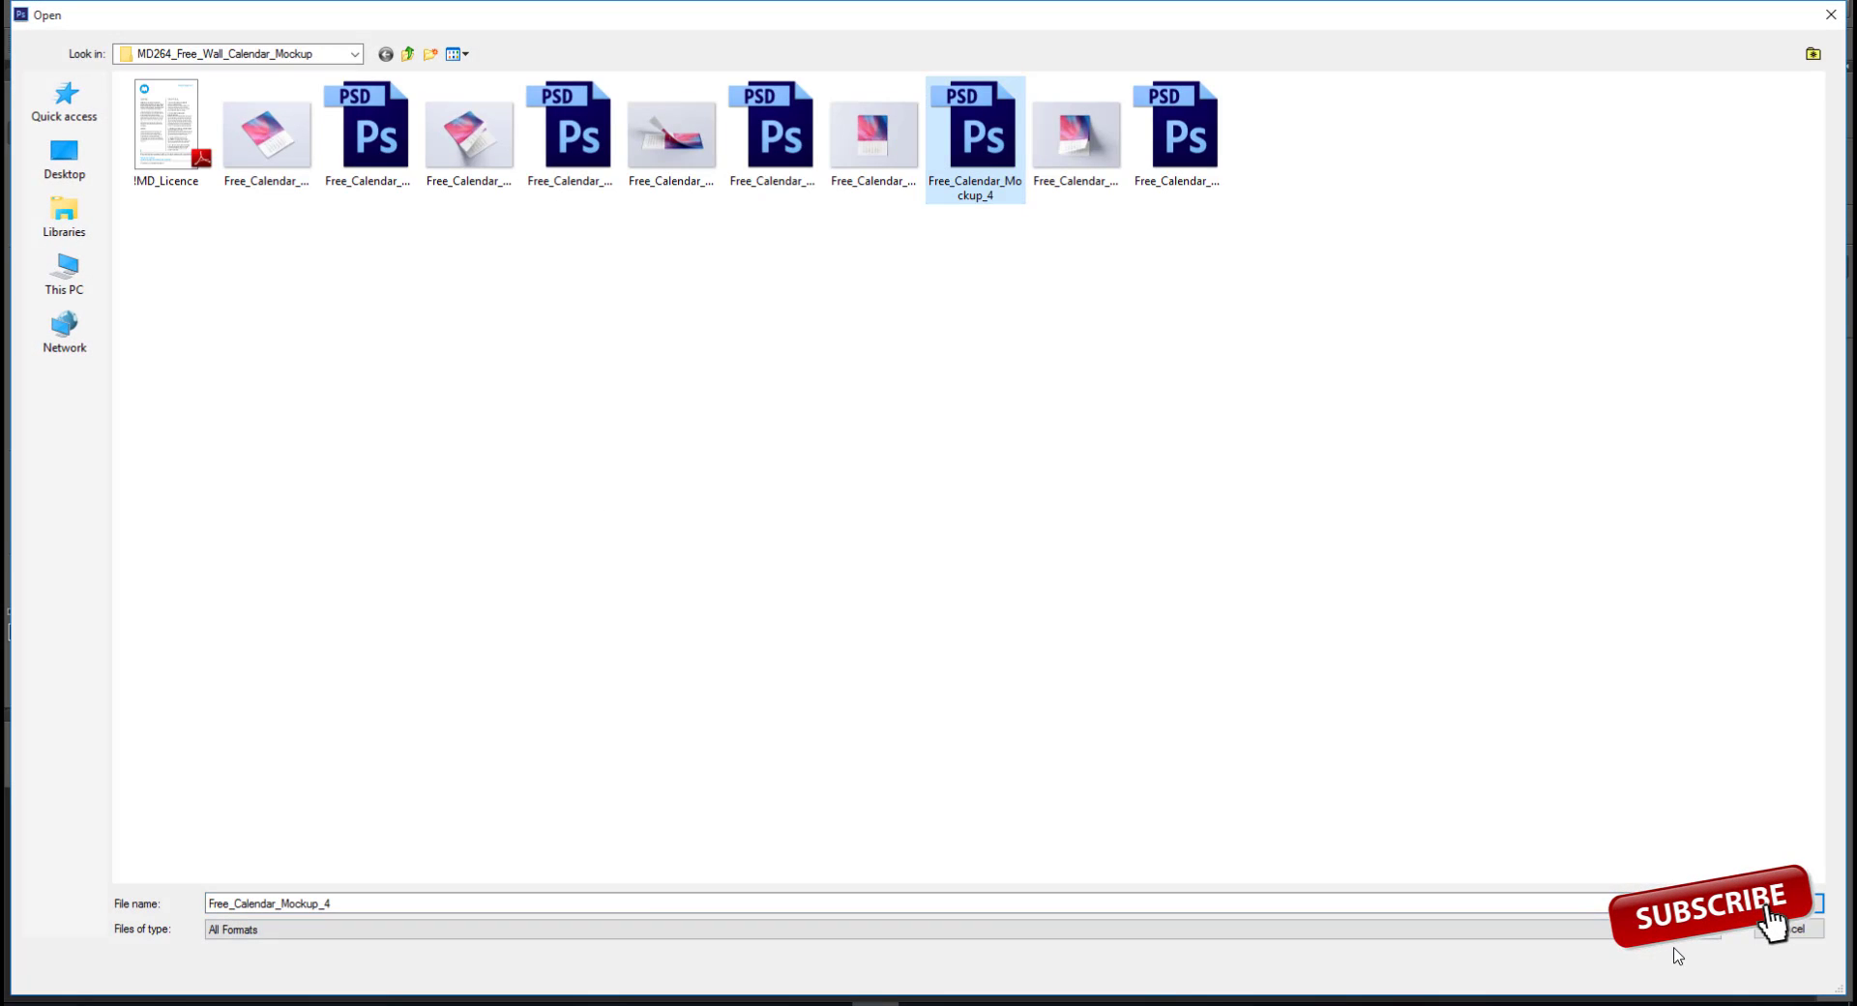
left_click(1789, 904)
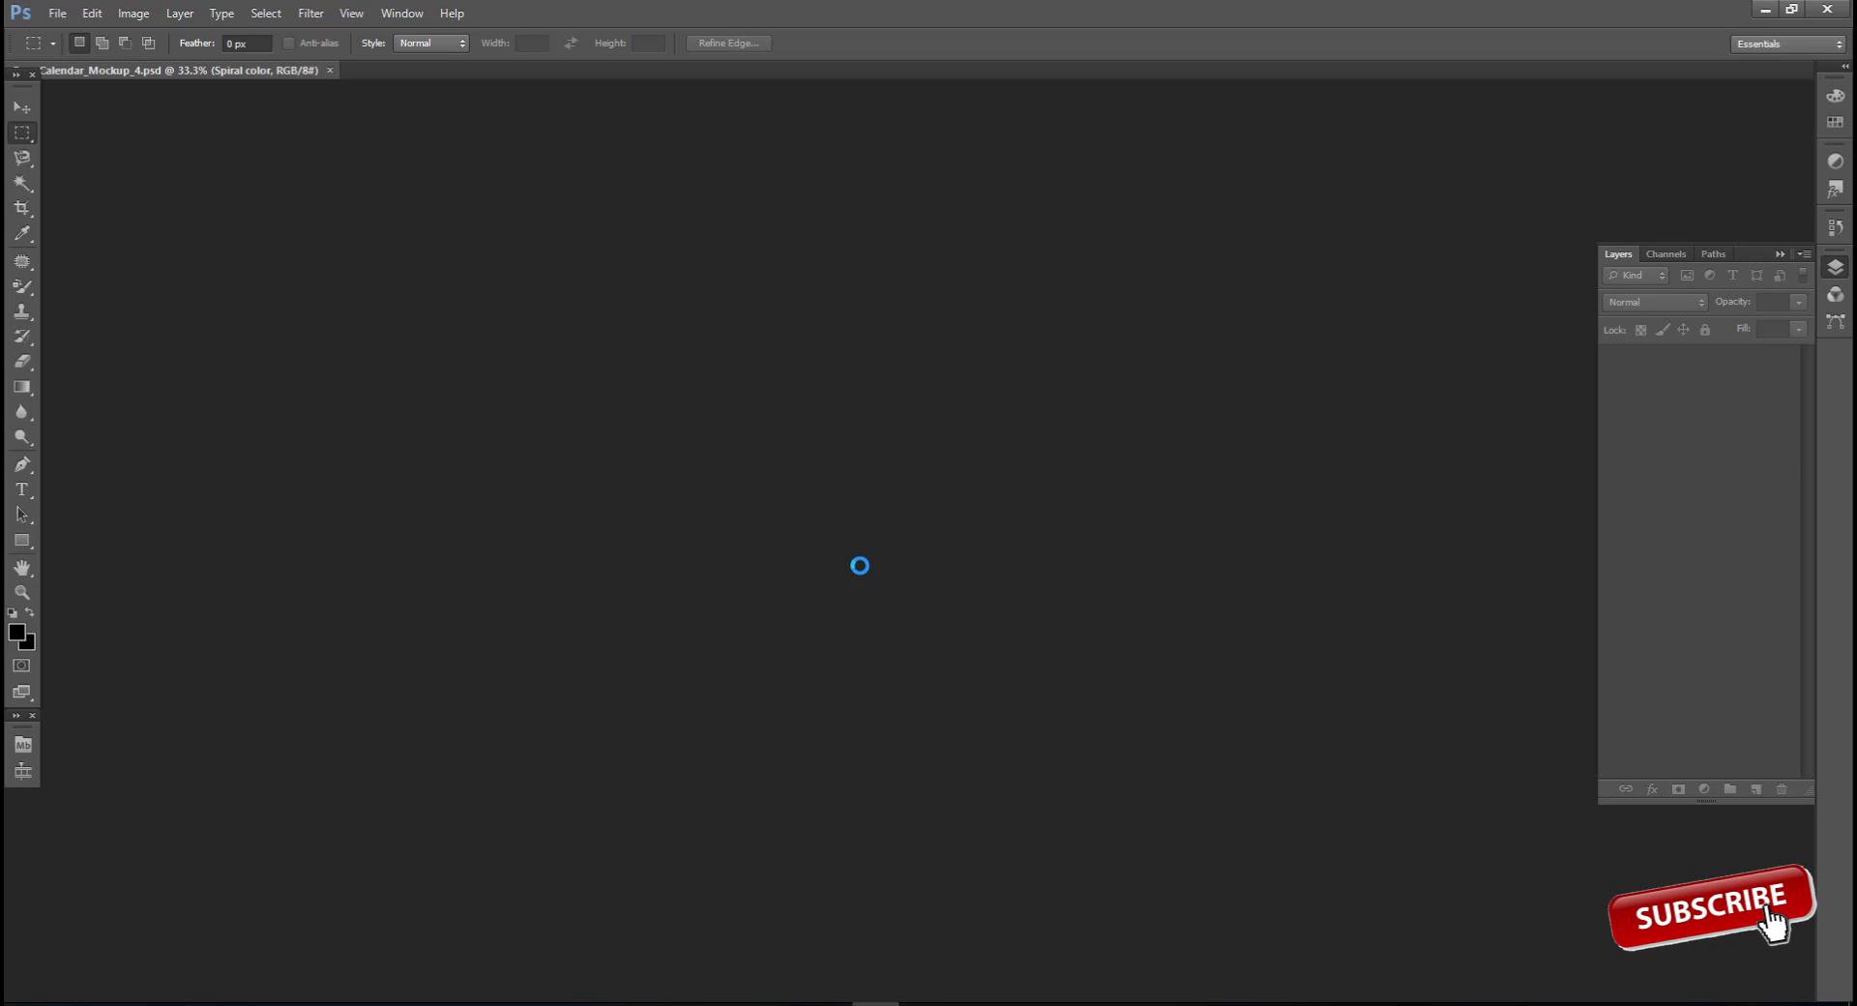
scroll(976, 592, "up", 3)
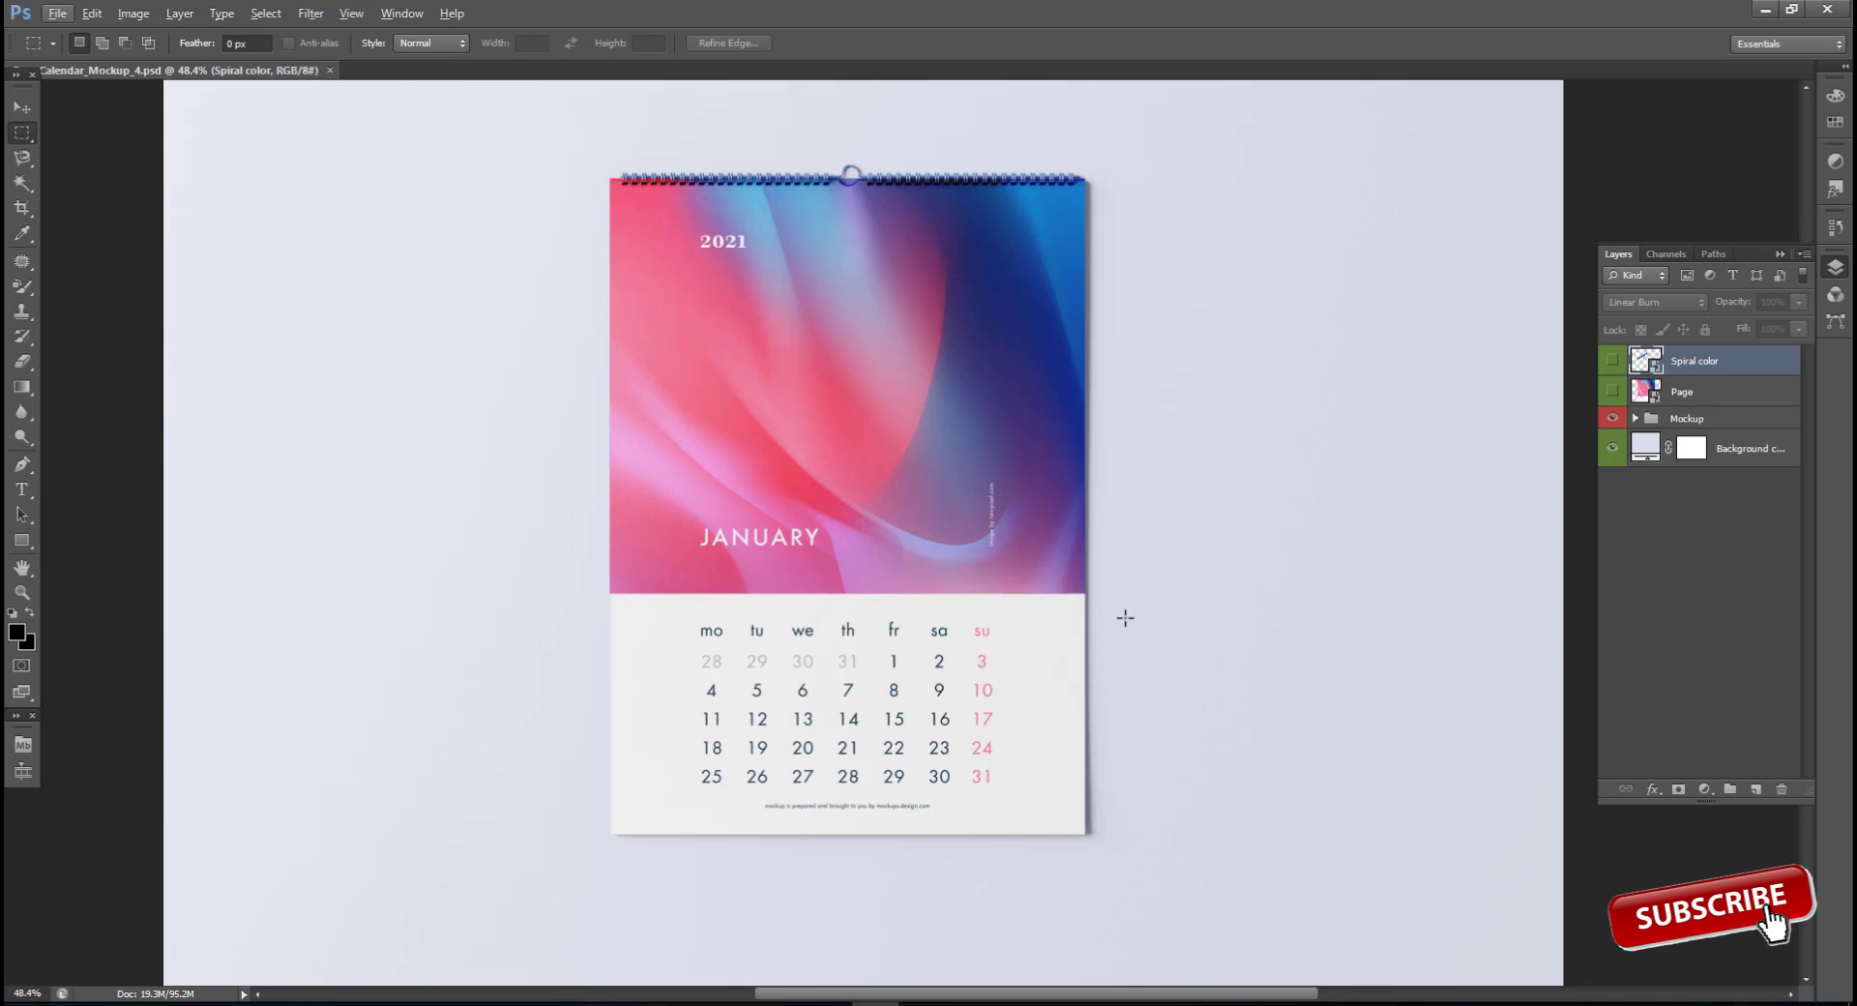
Open the contents of the mockup's Page smart object and hide its sample design layer, Layer 5
double_click(1646, 391)
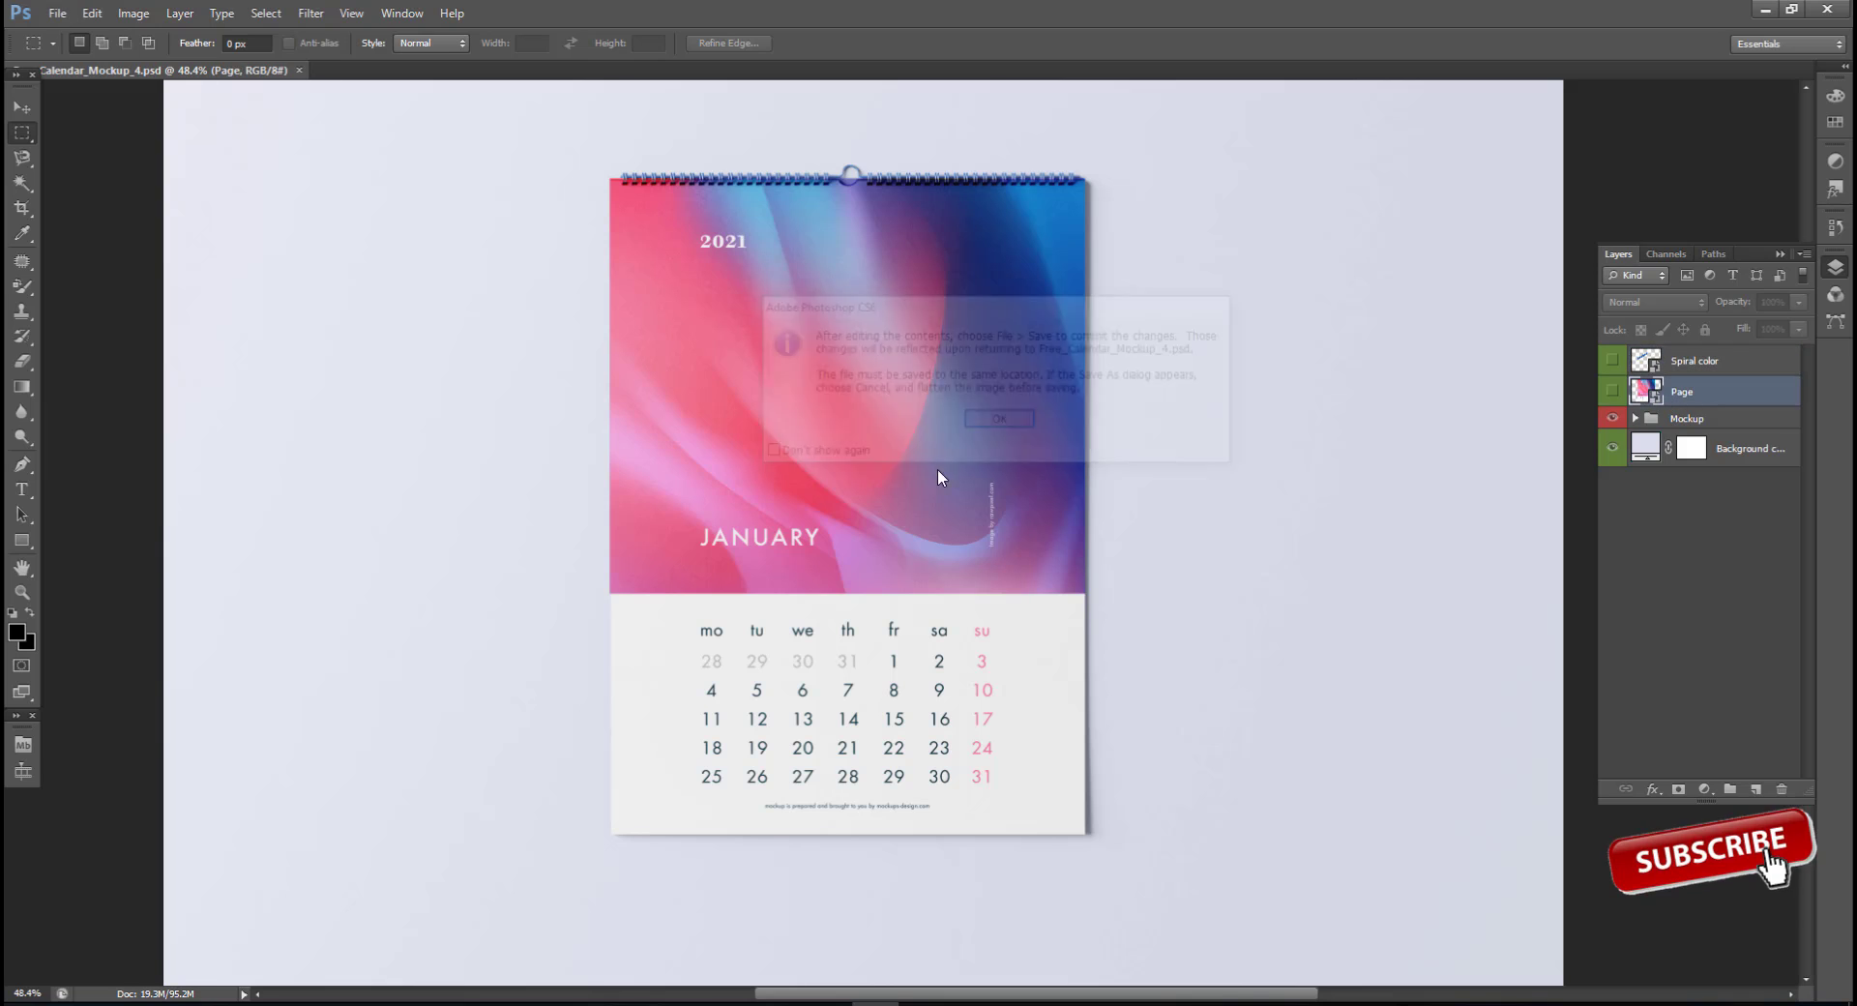
left_click(1017, 416)
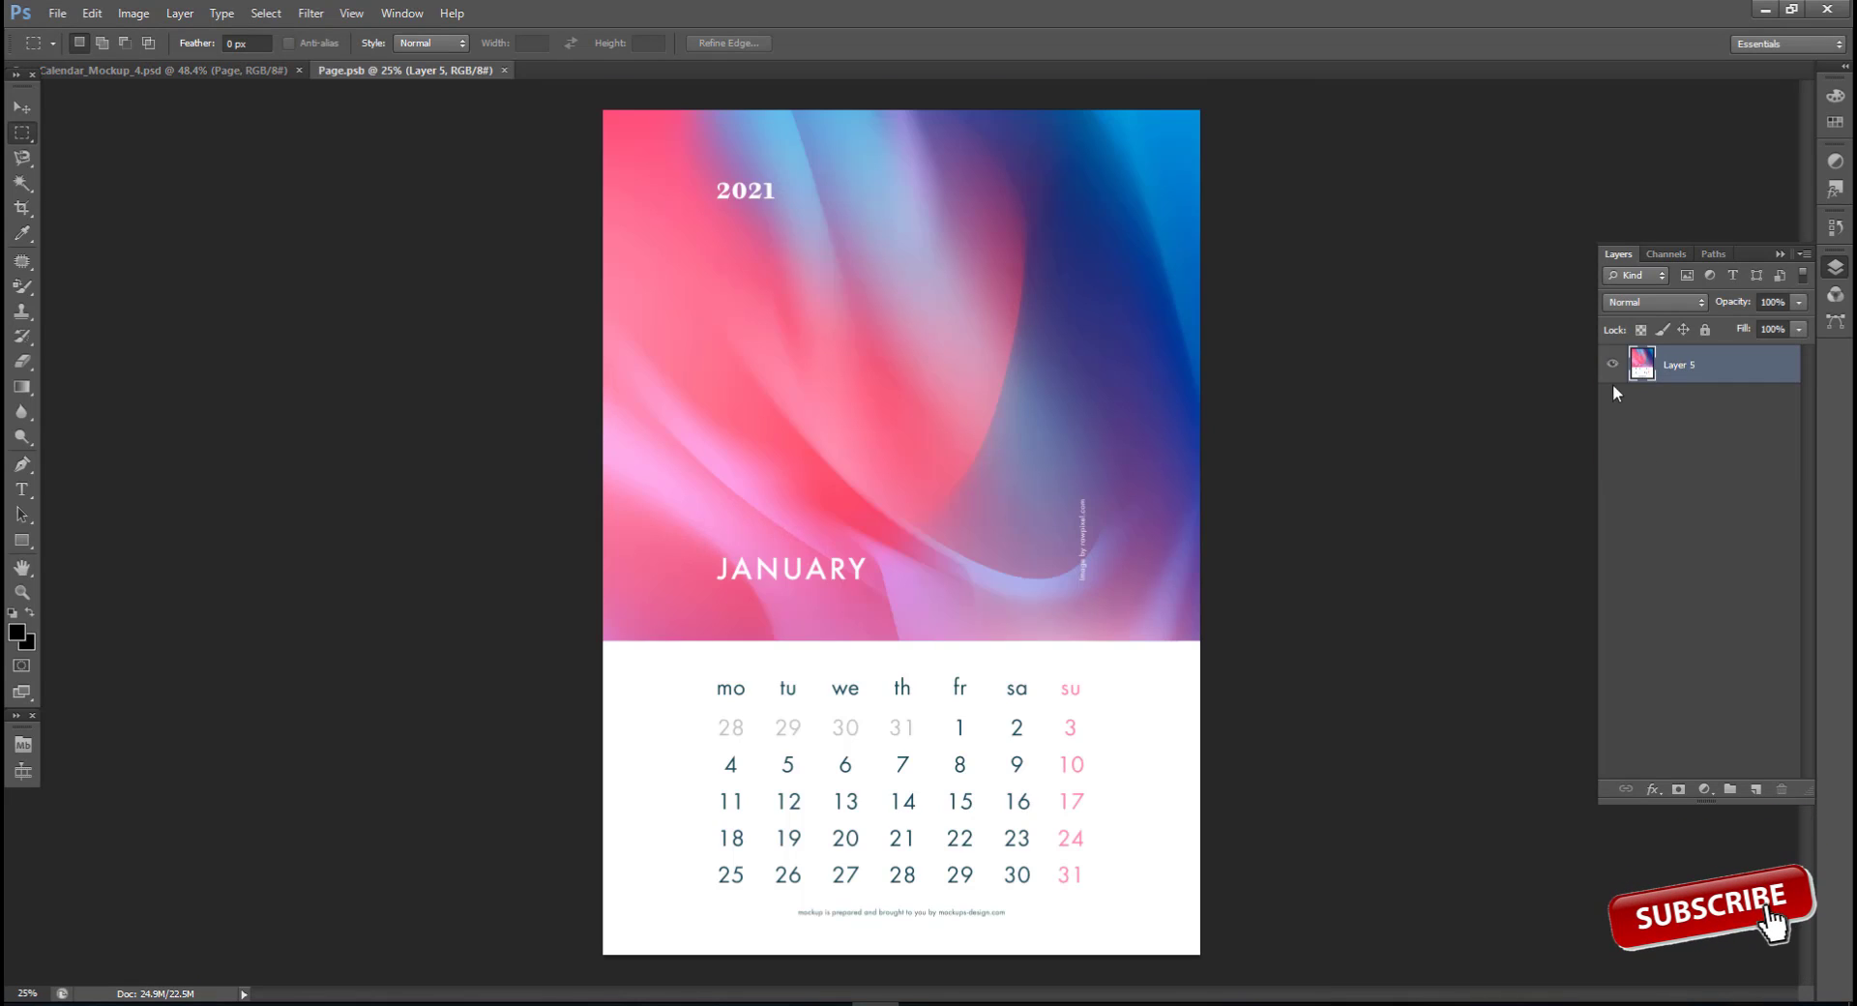
left_click(1612, 364)
Paste the copied January calendar page into the Page document and commit its placement
key("ctrl+v")
left_click(1027, 332)
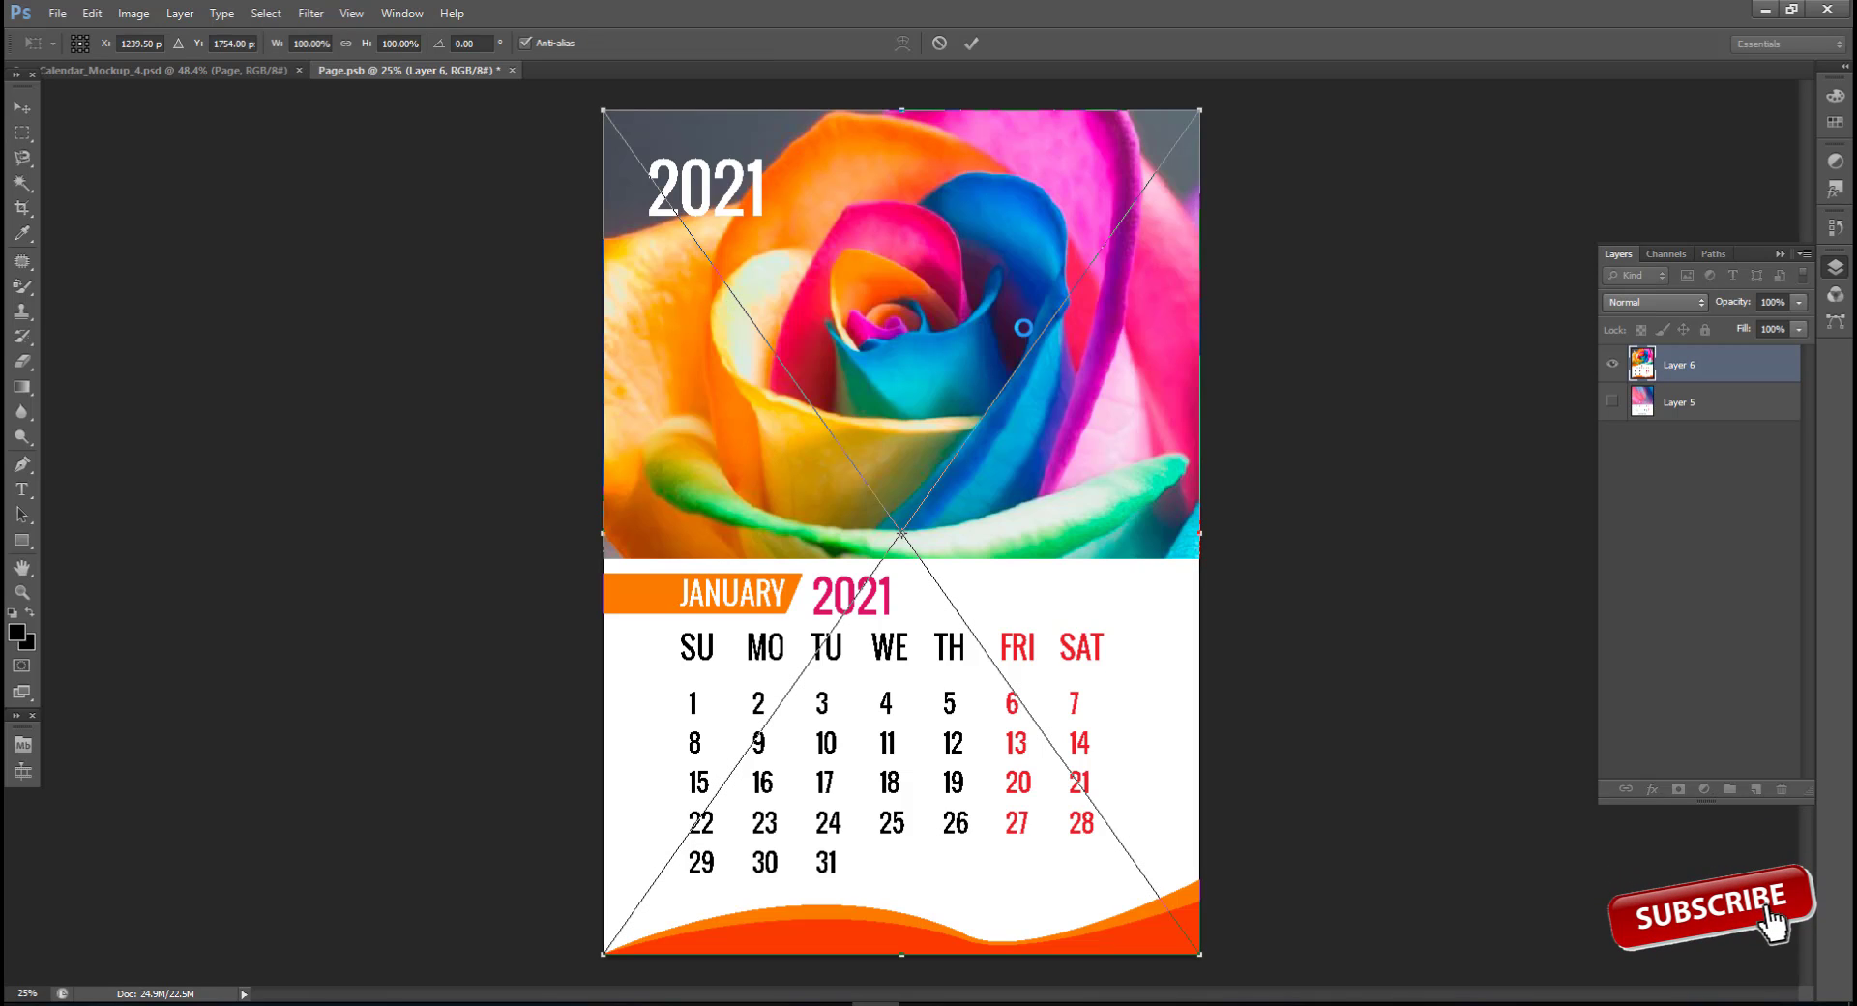
left_click(972, 43)
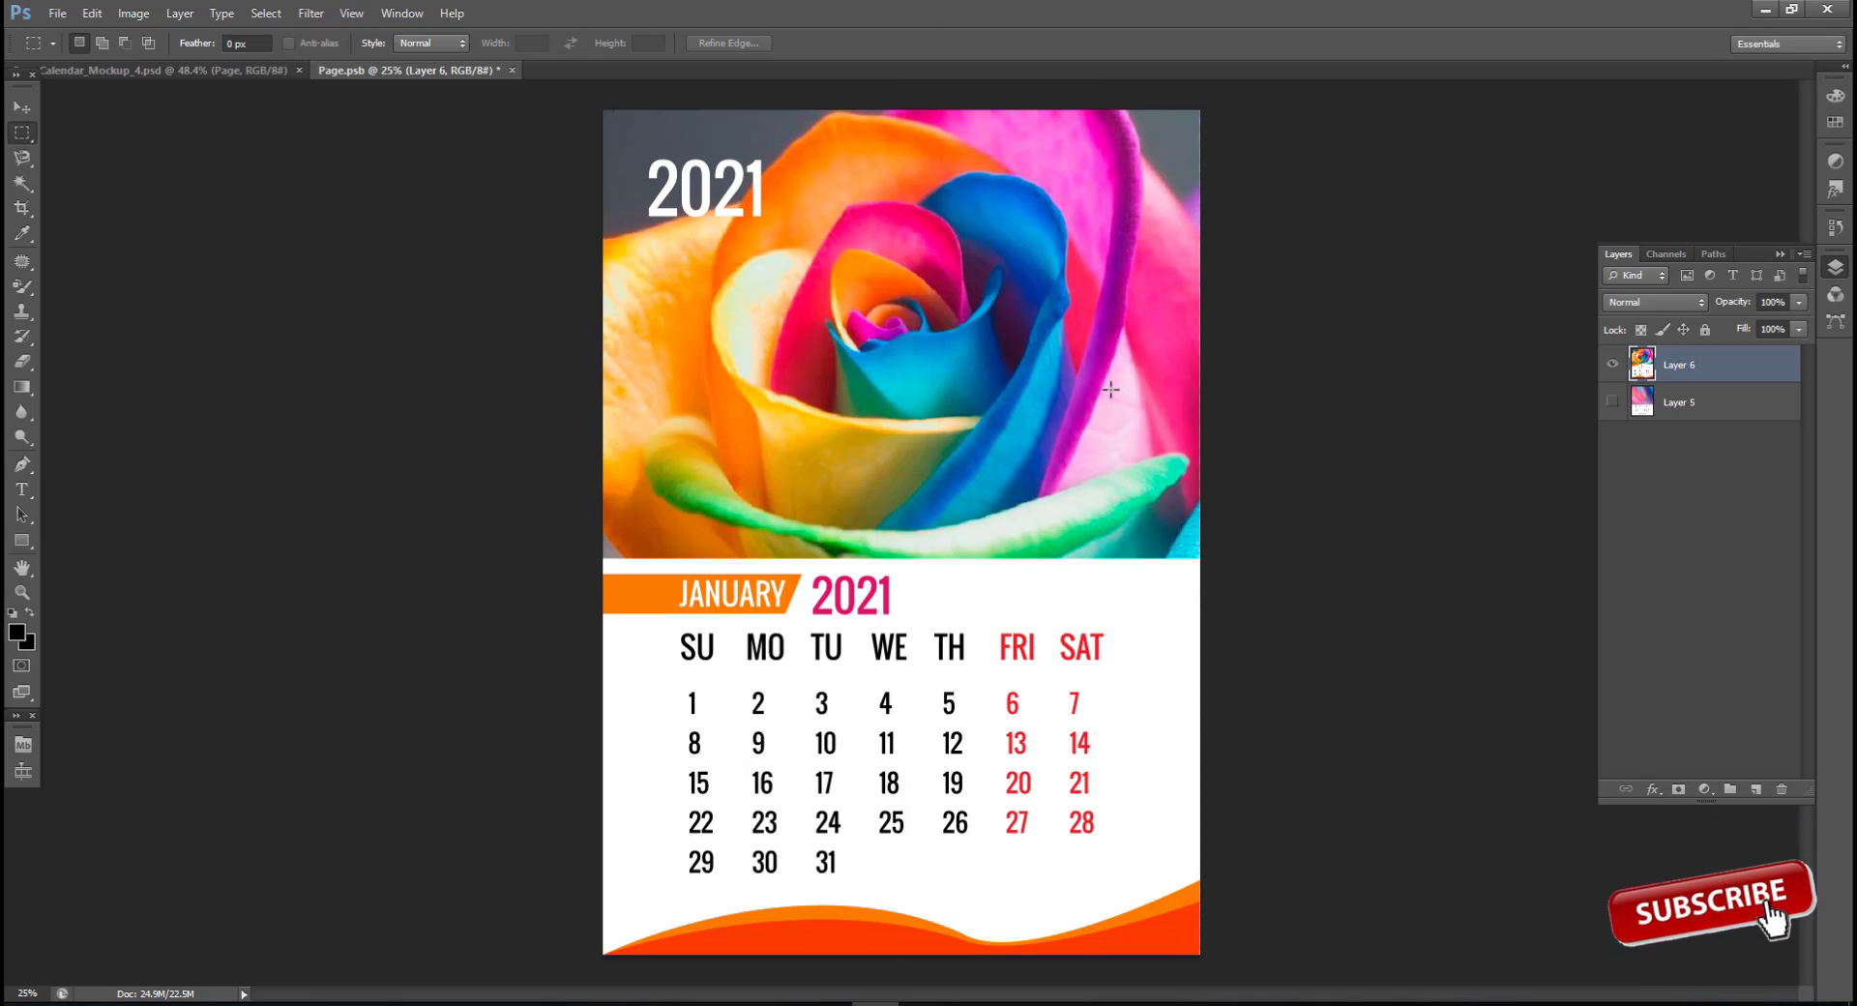
Close the Page document with its changes saved so the January page appears in the wall calendar mockup
left_click(513, 71)
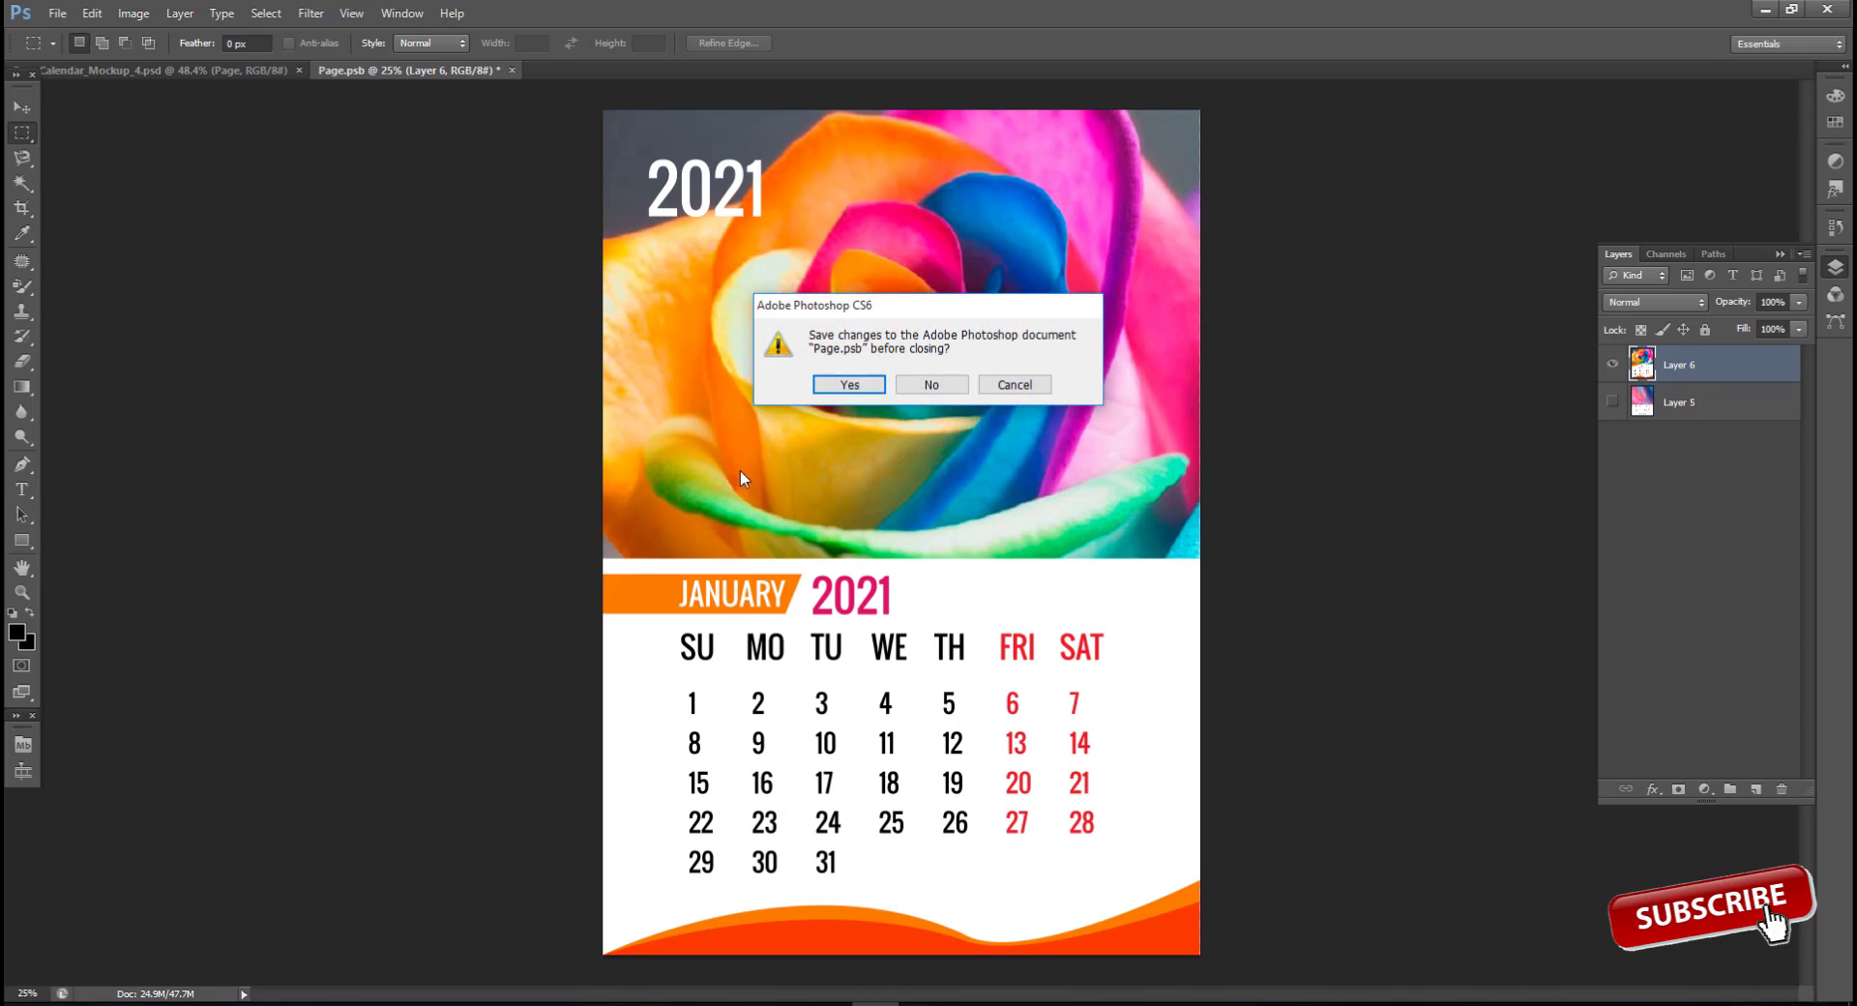
left_click(850, 385)
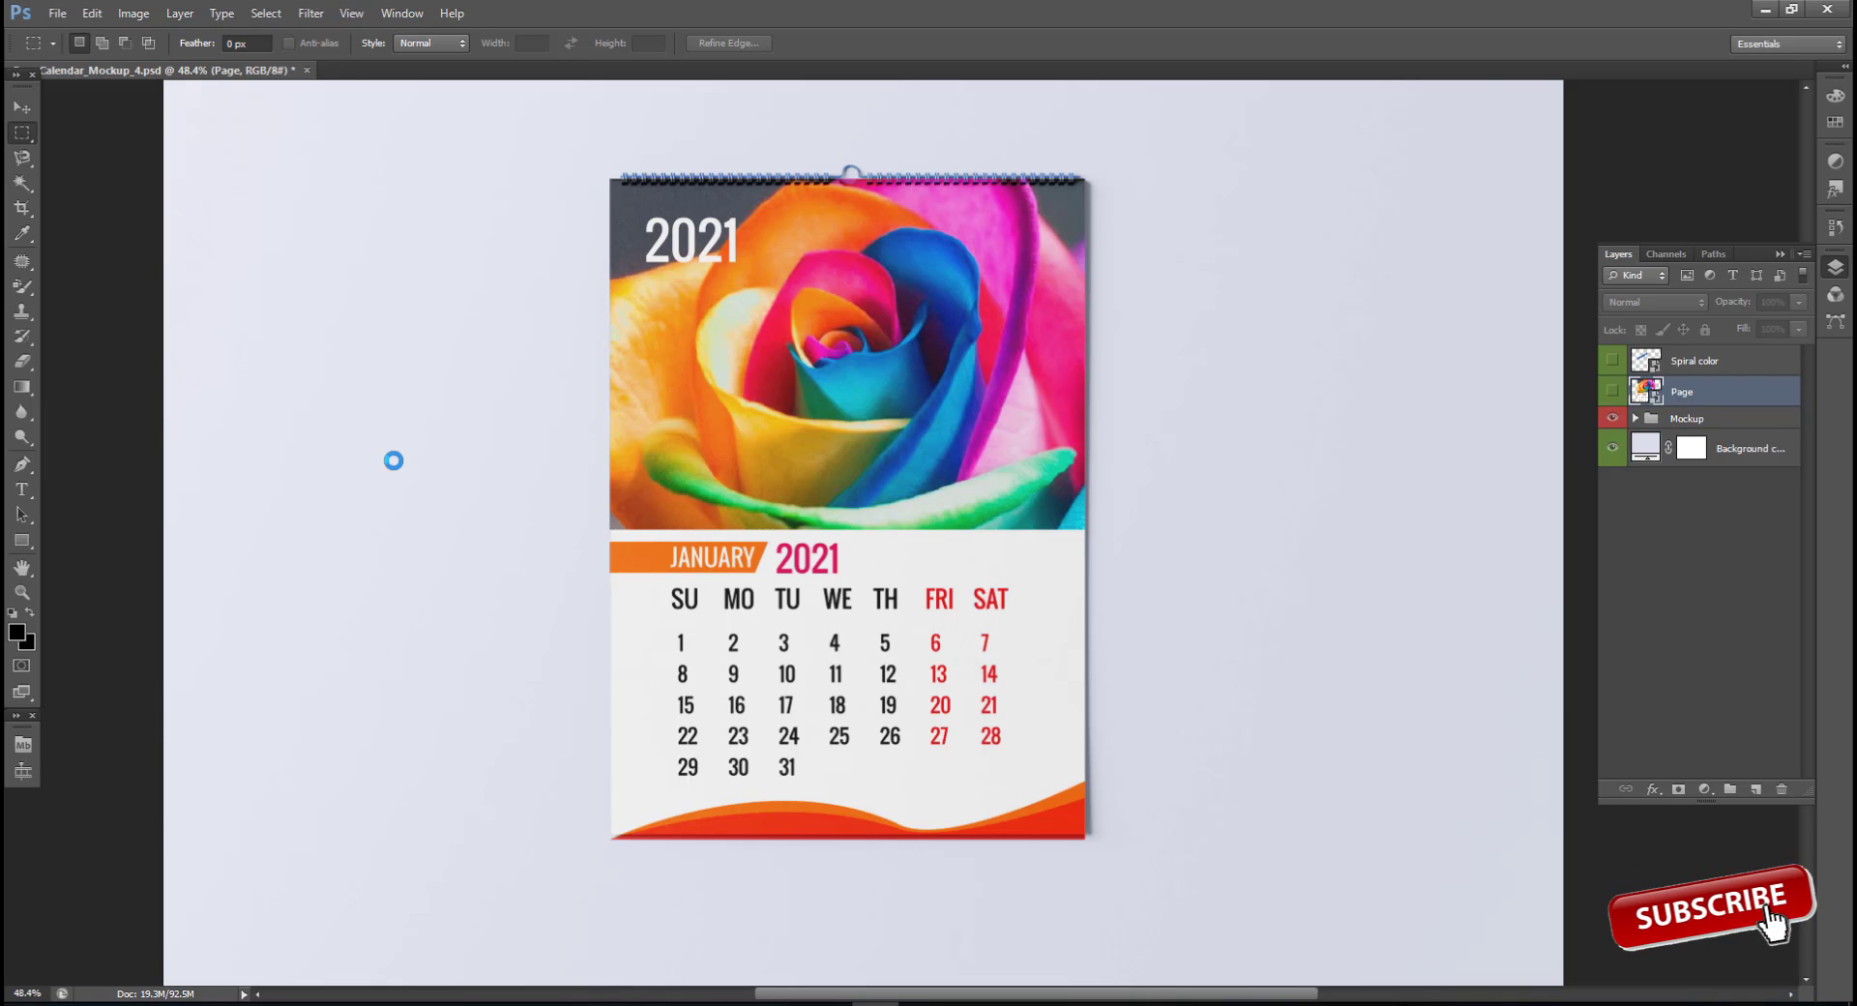
scroll(1005, 757, "up", 4)
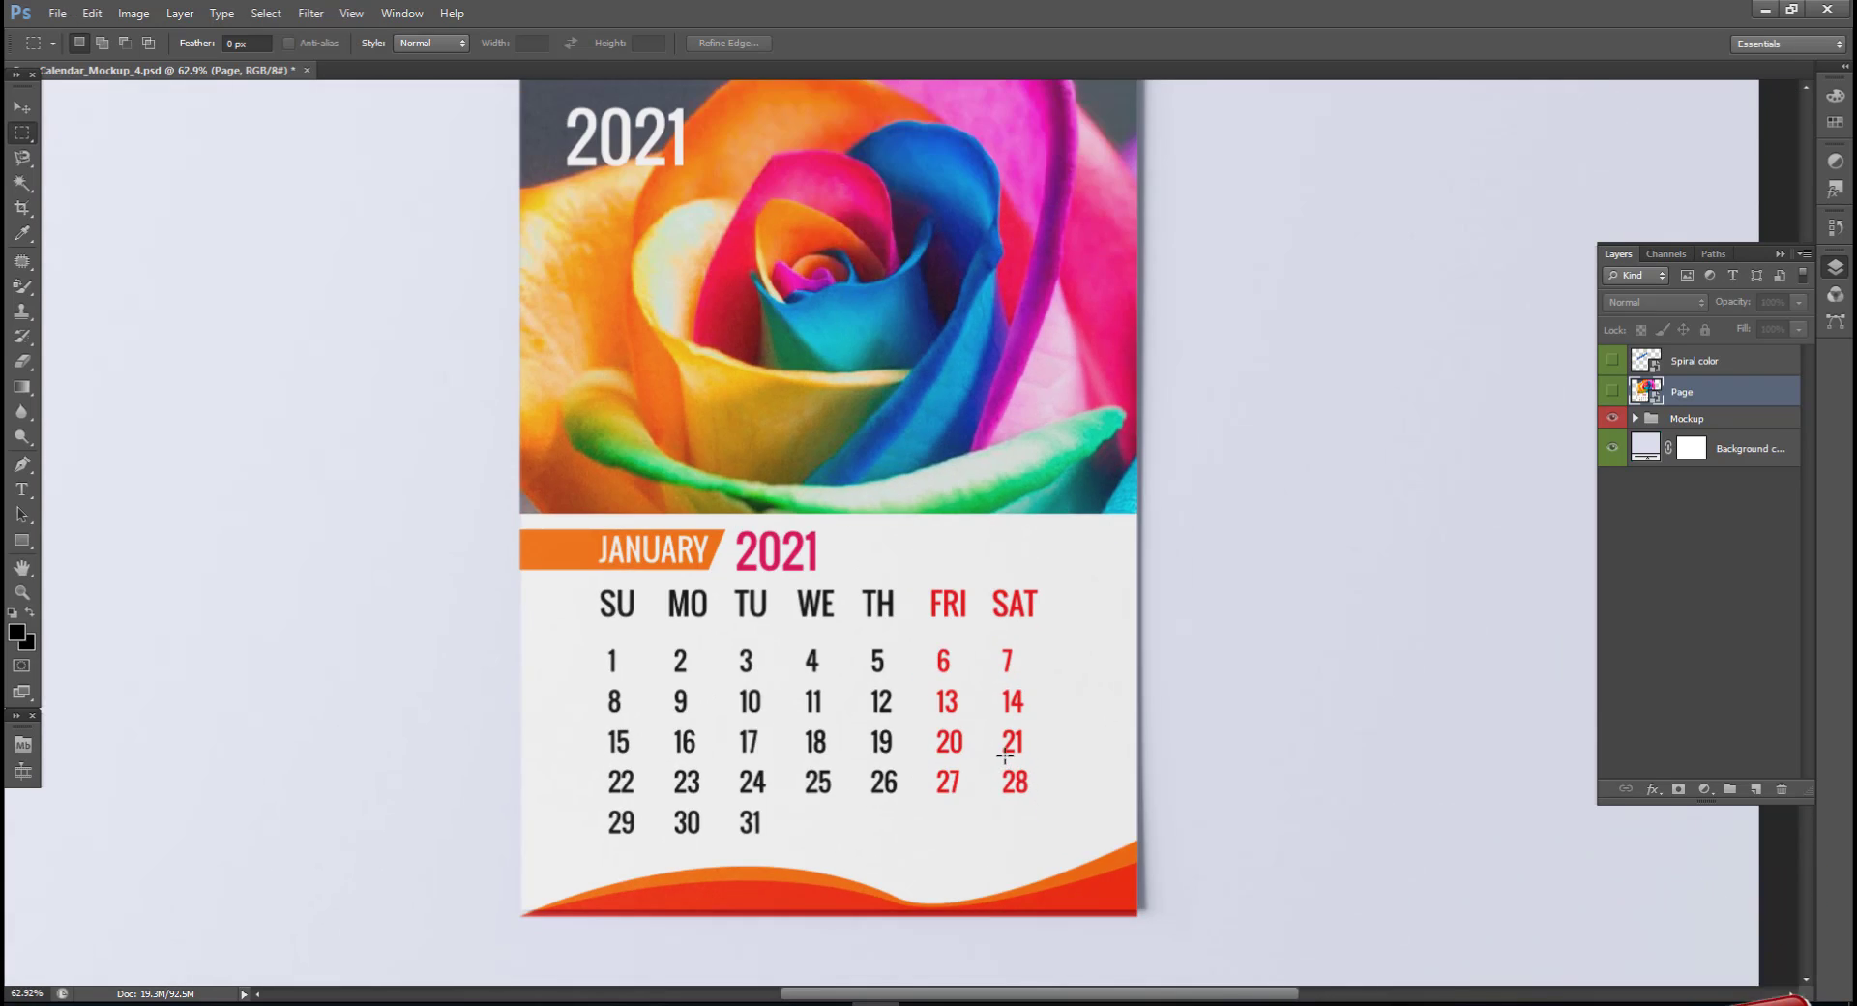